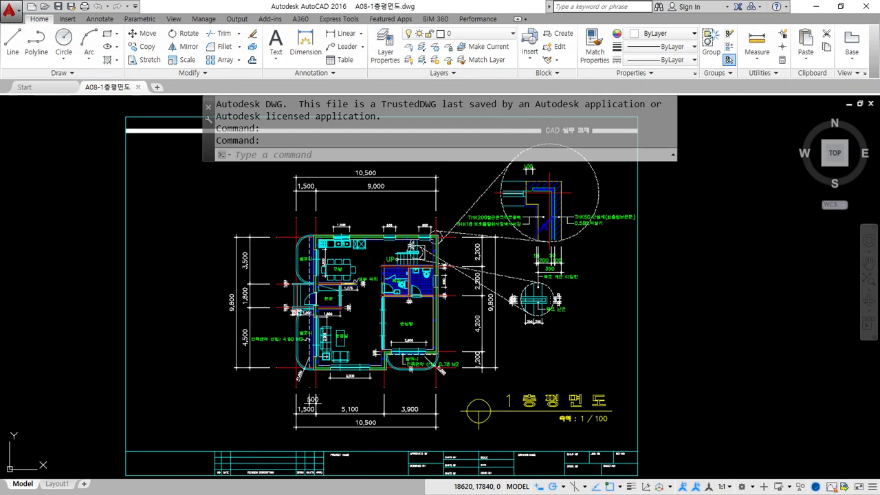
Query the coordinates of the outer wall corner at the kitchen's upper-left with the ID command
scroll(345, 244, up, 8)
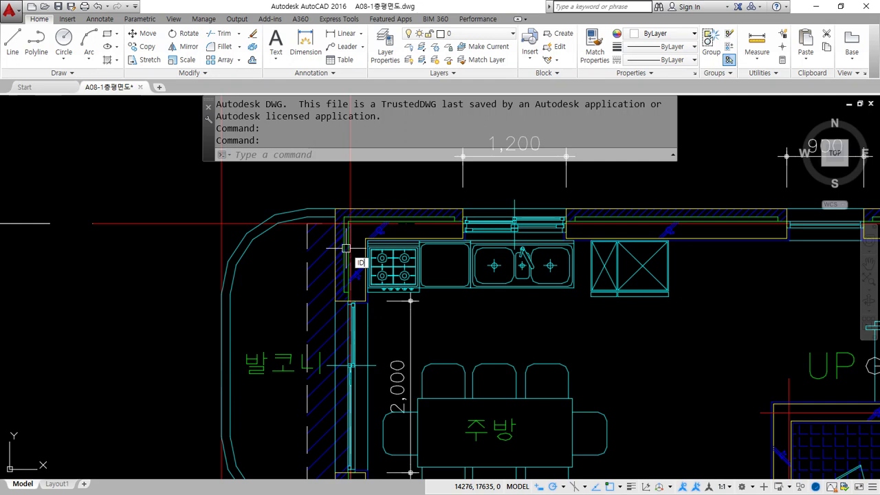
key(Return)
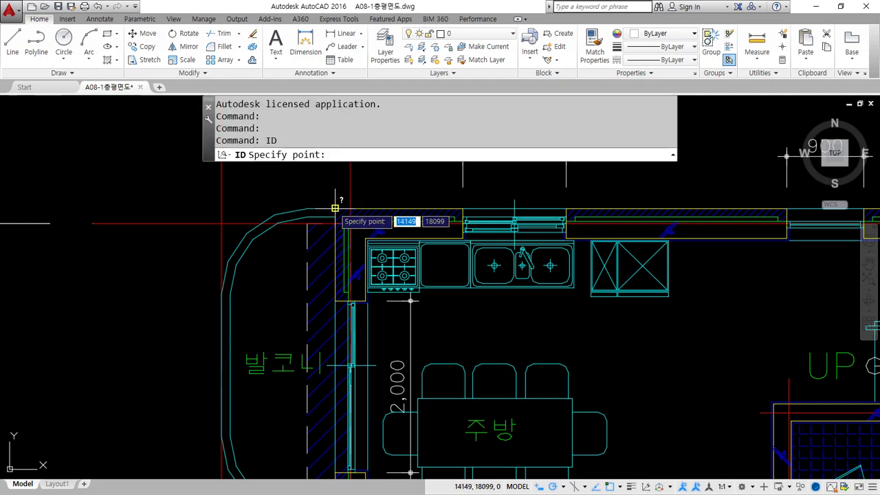
click(336, 203)
drag(265, 149, 485, 158)
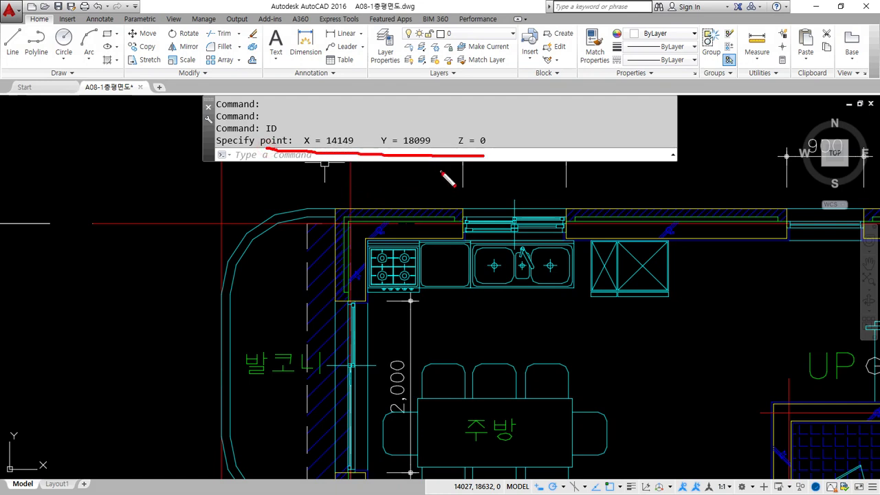
key(Escape)
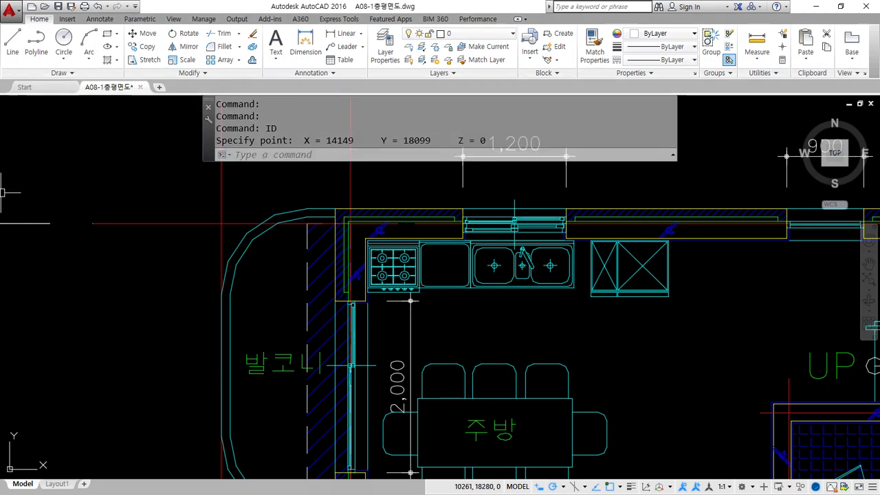
List the object data of the outer line across the kitchen window opening with the LIST command
scroll(700, 195, up, 2)
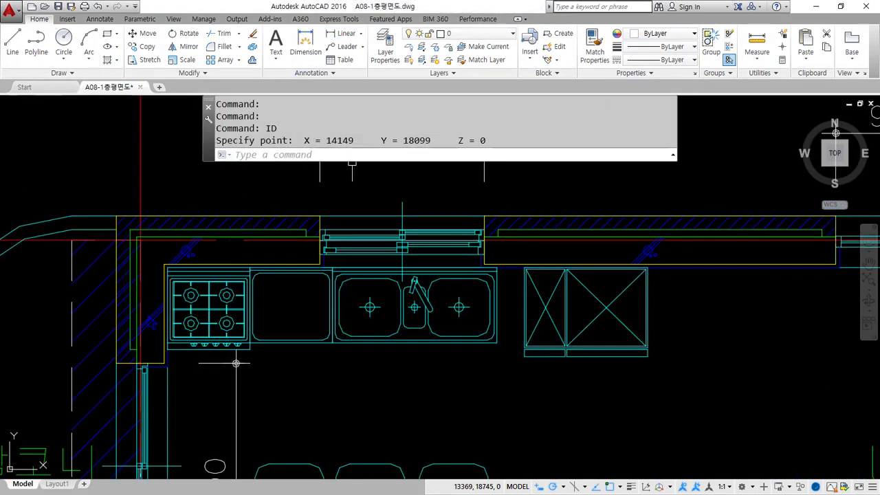
click(365, 155)
text(LIST)
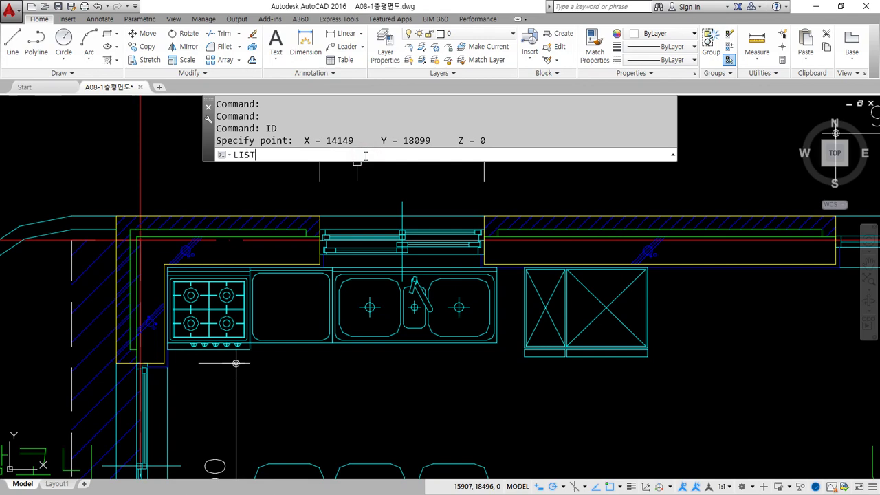
key(Return)
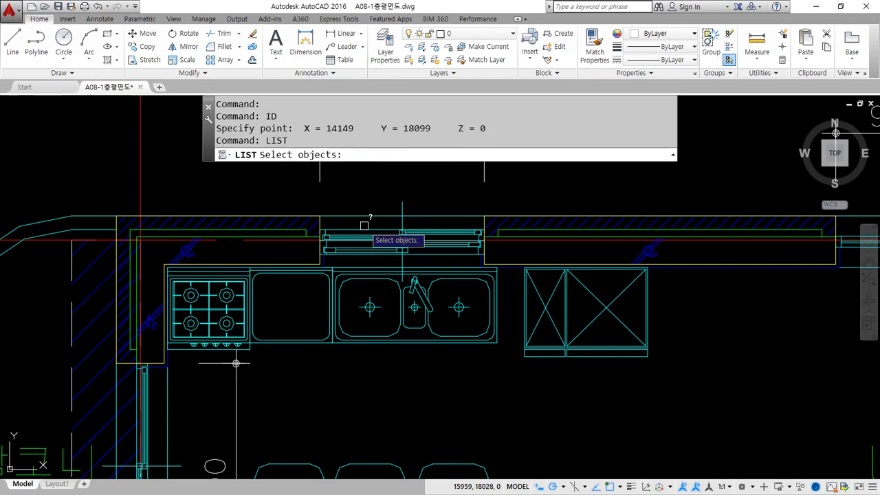
click(402, 241)
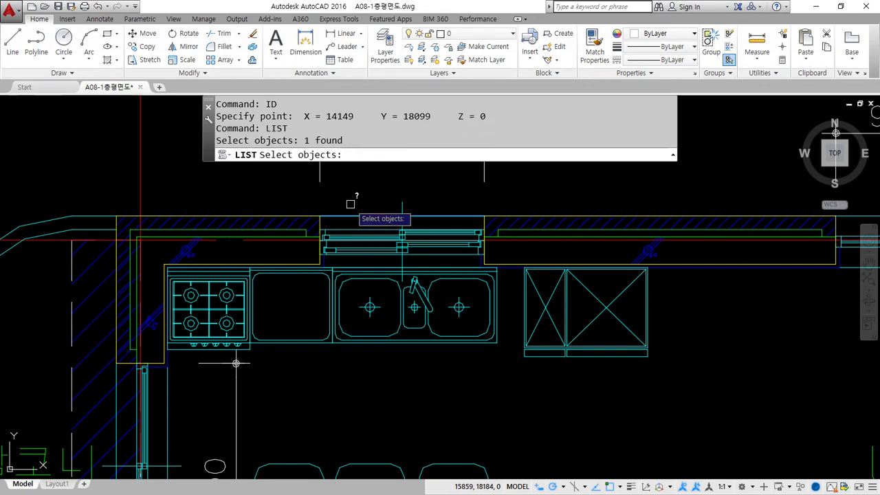
key(Return)
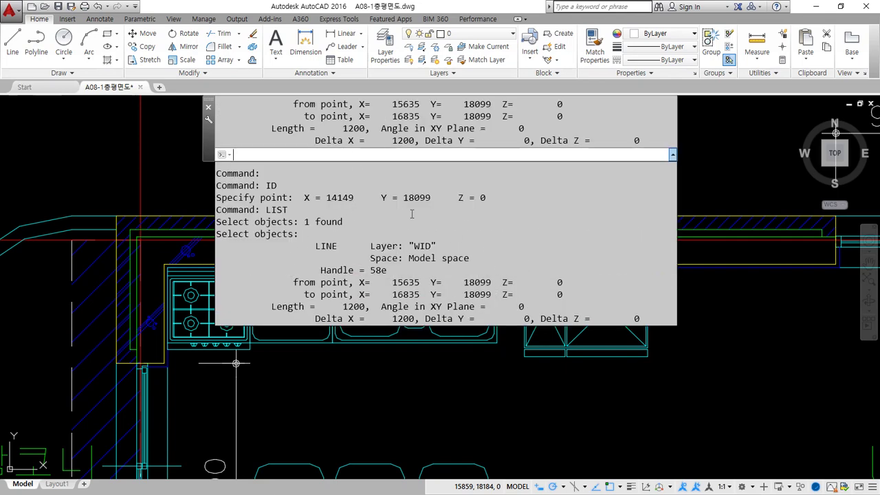
click(337, 2)
key(Escape)
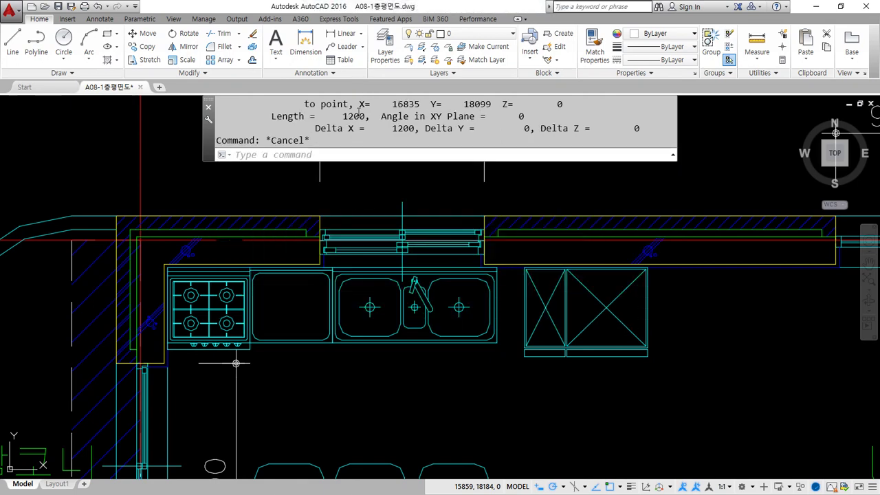
Display the object properties of the outer kitchen window line, with the palette resized and moved beside the window
key(ctrl+1)
drag(220, 124, 79, 93)
drag(126, 39, 131, 149)
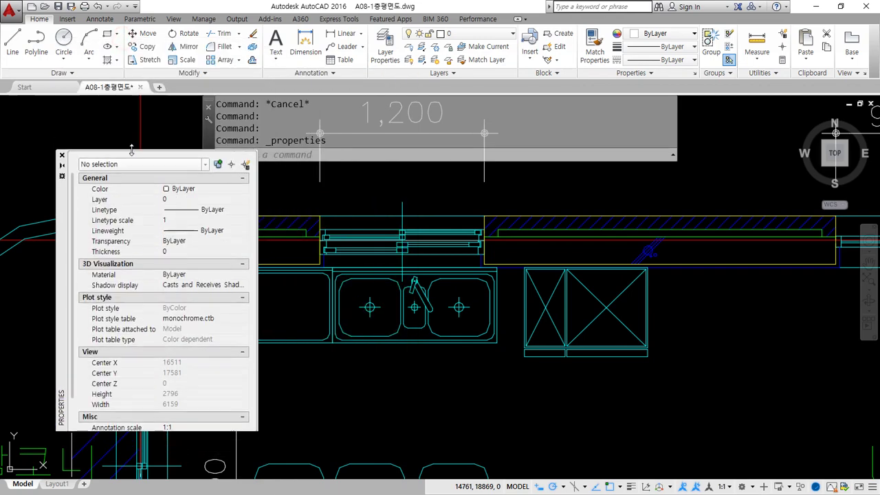
drag(64, 223, 61, 183)
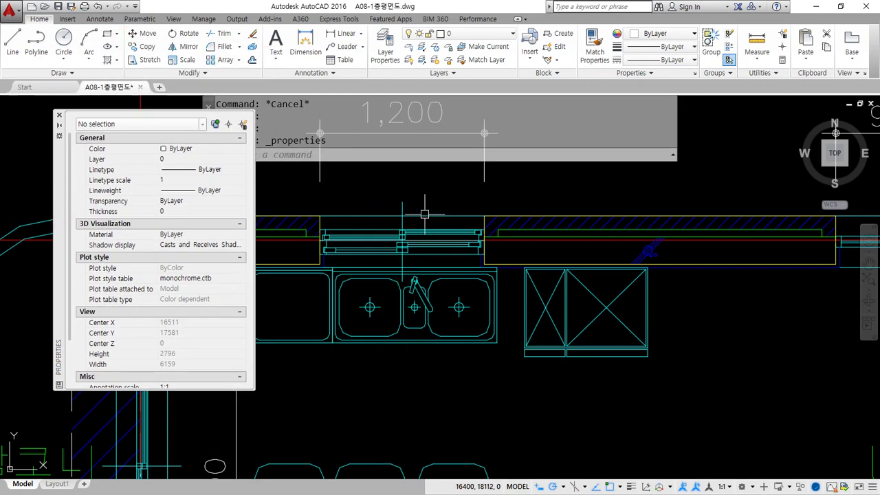
click(424, 215)
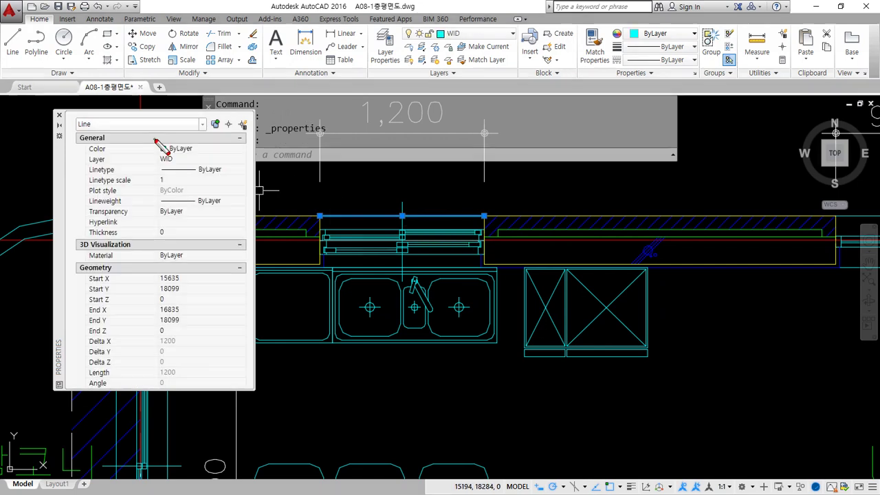
Examine the selected window line's layer, thickness and geometry properties, and clear the selection
mouse_move(144, 136)
mouse_down()
mouse_move(122, 176)
mouse_move(220, 209)
mouse_move(166, 145)
mouse_move(192, 160)
mouse_up()
key(ctrl+z)
key(ctrl+z)
drag(122, 165, 189, 165)
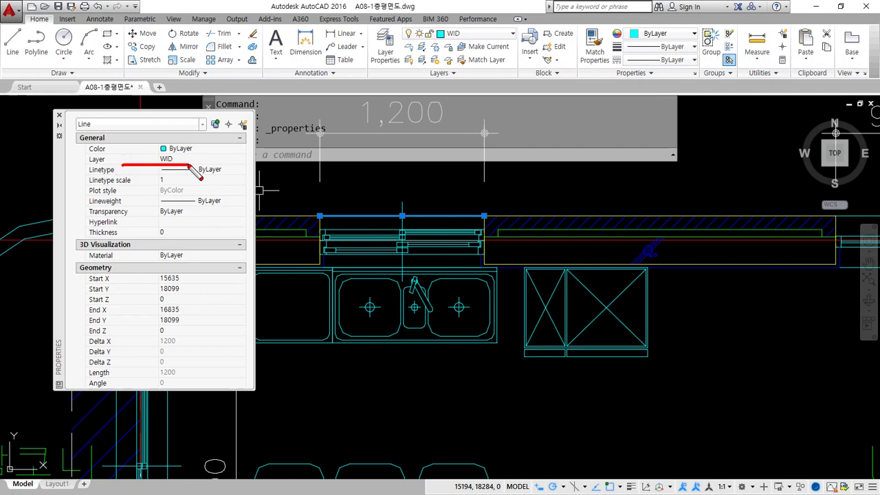
key(ctrl+z)
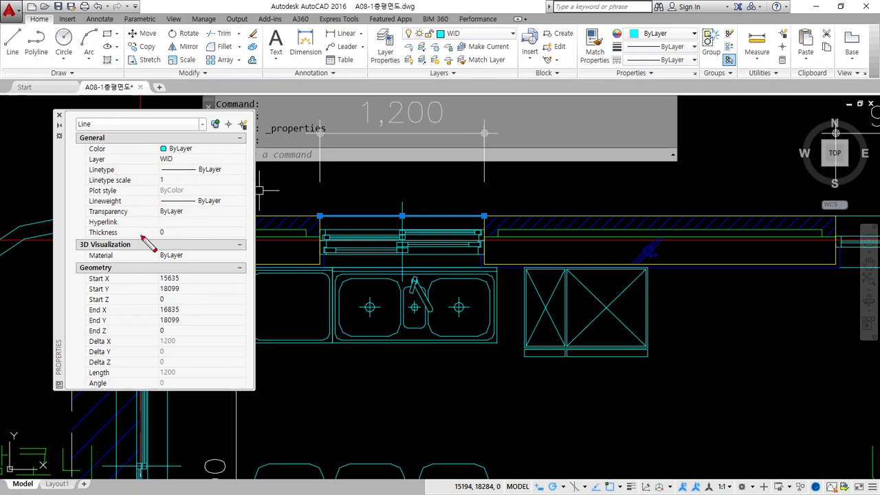
mouse_move(167, 238)
mouse_down()
mouse_move(155, 218)
mouse_move(139, 237)
mouse_move(165, 240)
mouse_up()
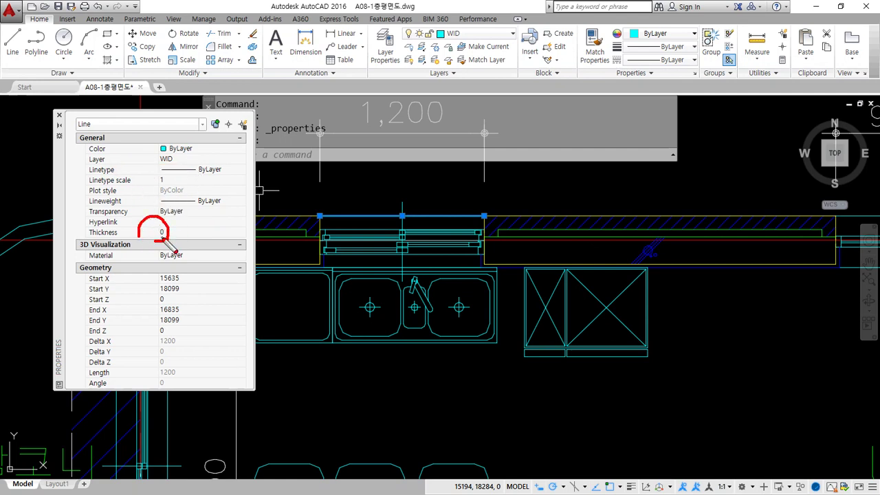
key(Escape)
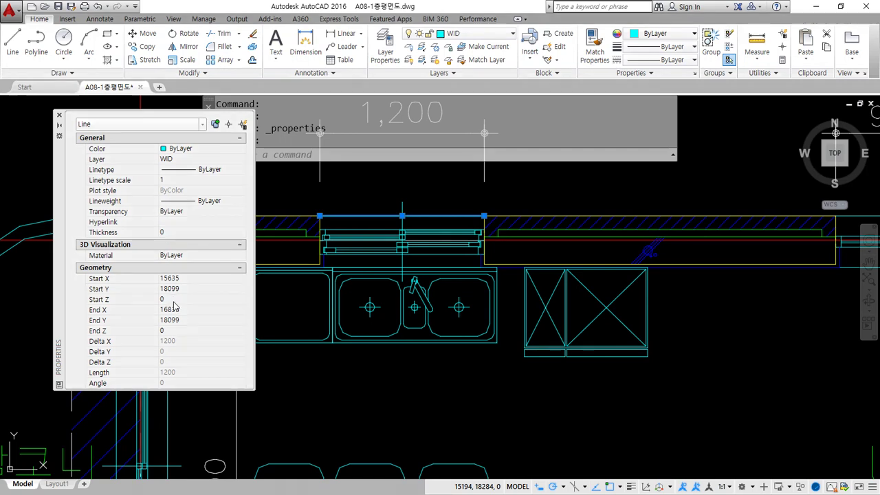
key(ctrl+2)
mouse_move(144, 297)
mouse_down()
mouse_move(175, 294)
mouse_move(152, 283)
mouse_move(150, 328)
mouse_move(160, 303)
mouse_up()
key(e)
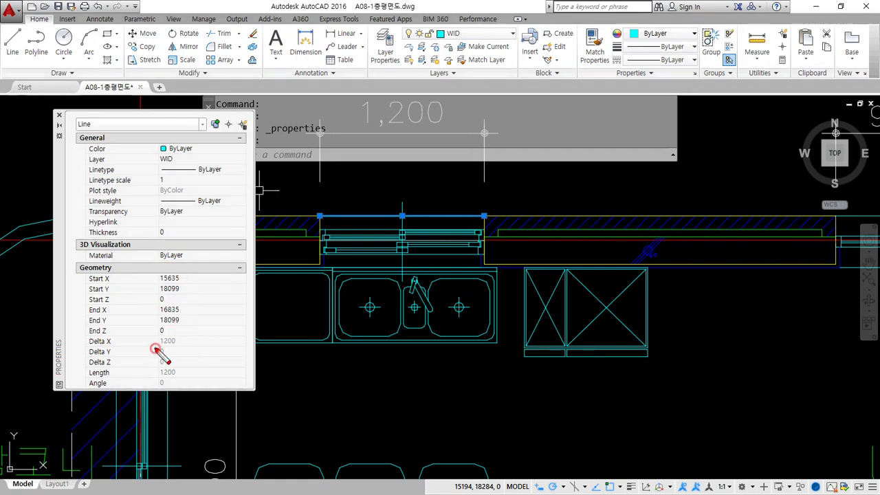
click(152, 350)
mouse_move(159, 374)
mouse_down()
mouse_move(181, 301)
mouse_move(172, 386)
mouse_up()
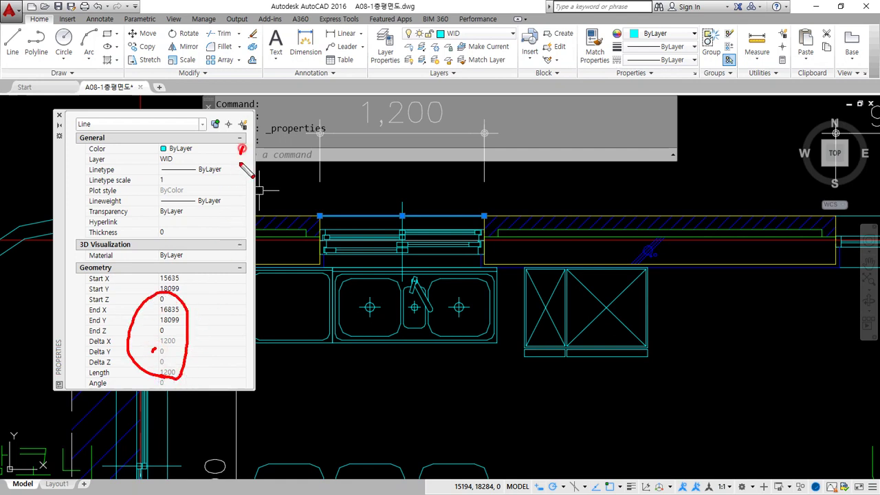
mouse_move(244, 147)
mouse_down()
mouse_move(253, 188)
mouse_move(242, 368)
mouse_up()
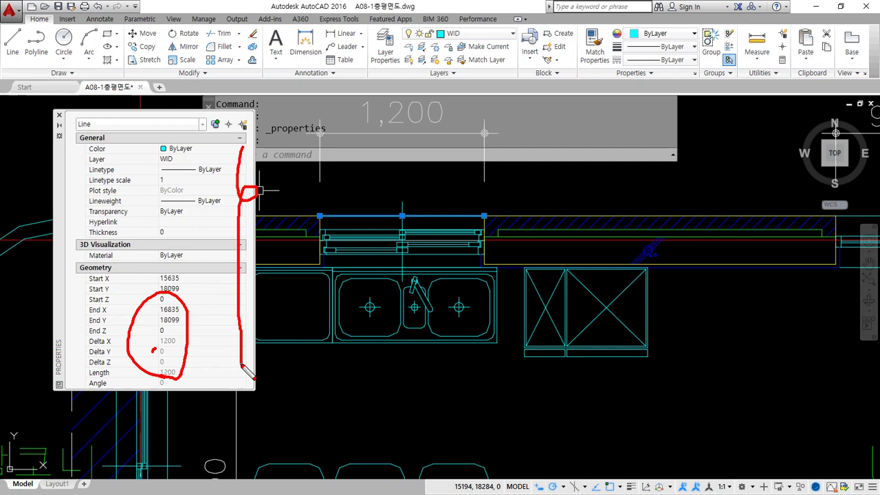
mouse_move(381, 153)
mouse_down()
mouse_move(342, 162)
mouse_move(373, 173)
mouse_move(364, 164)
mouse_up()
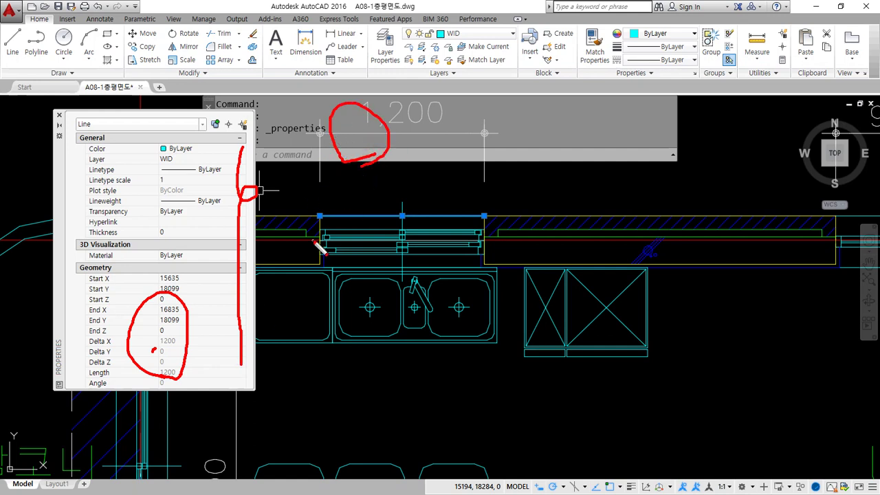
mouse_move(409, 161)
mouse_down()
mouse_move(412, 109)
mouse_move(424, 135)
mouse_up()
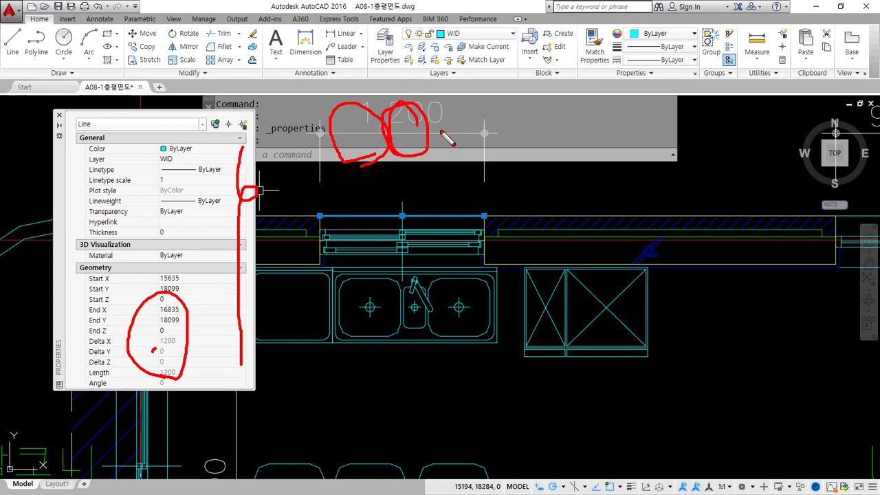
mouse_move(235, 163)
mouse_down()
mouse_move(245, 227)
mouse_move(218, 334)
mouse_up()
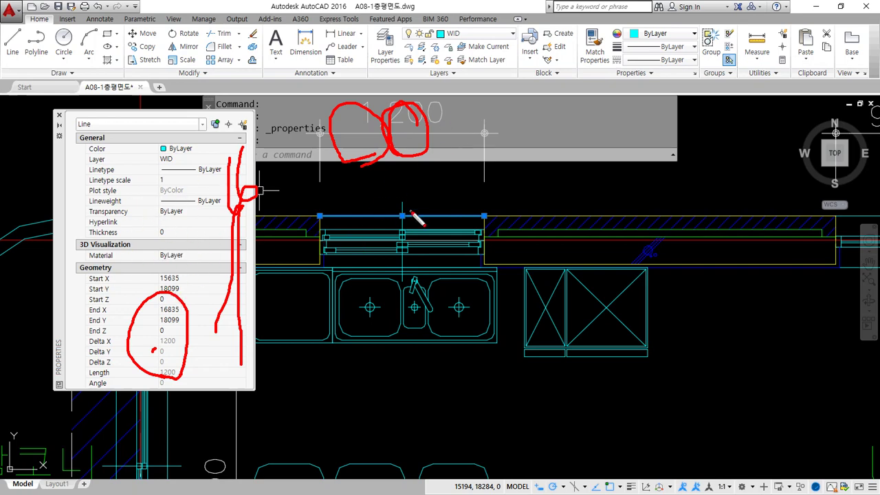
key(Escape)
key(Escape)
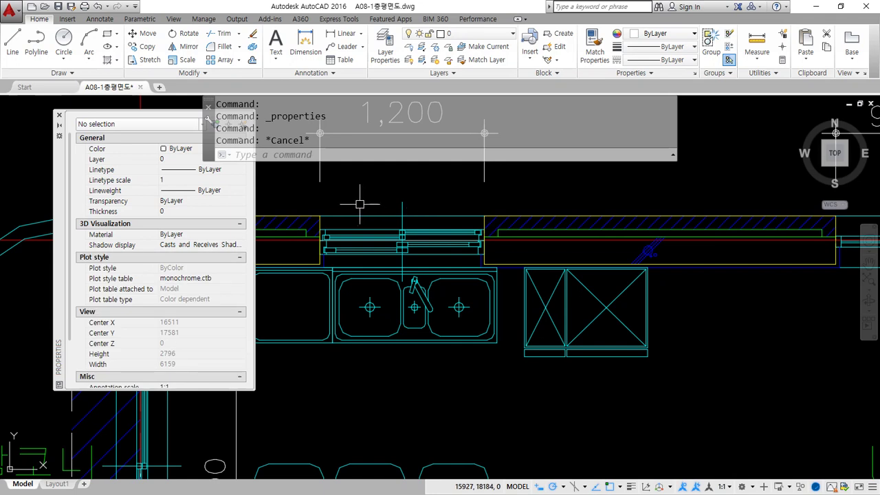
List the data of the drawing's objects with DBLIST in an enlarged command window, end the listing and shrink the window again
text(DBLIST)
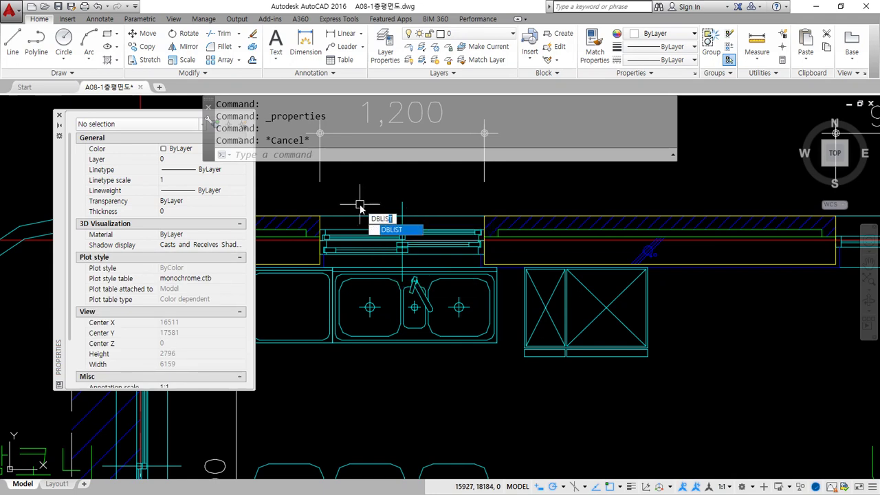
key(Return)
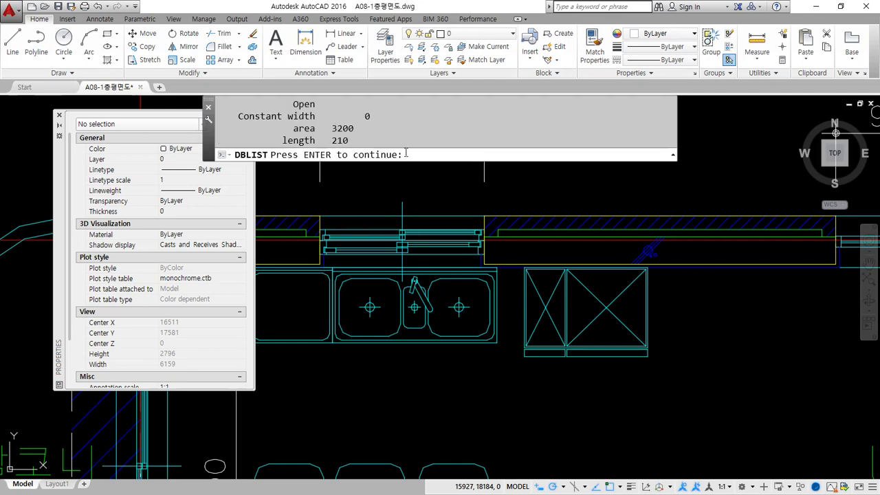
drag(403, 157, 403, 431)
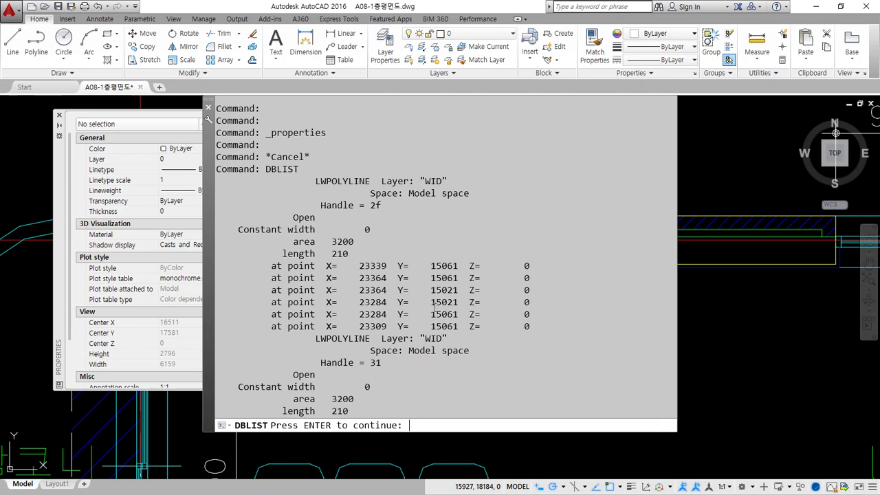
key(Return)
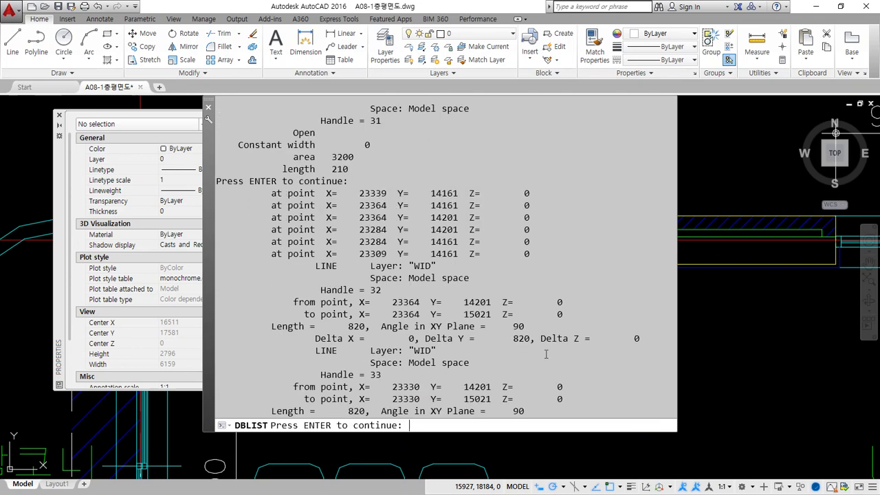
key(Return)
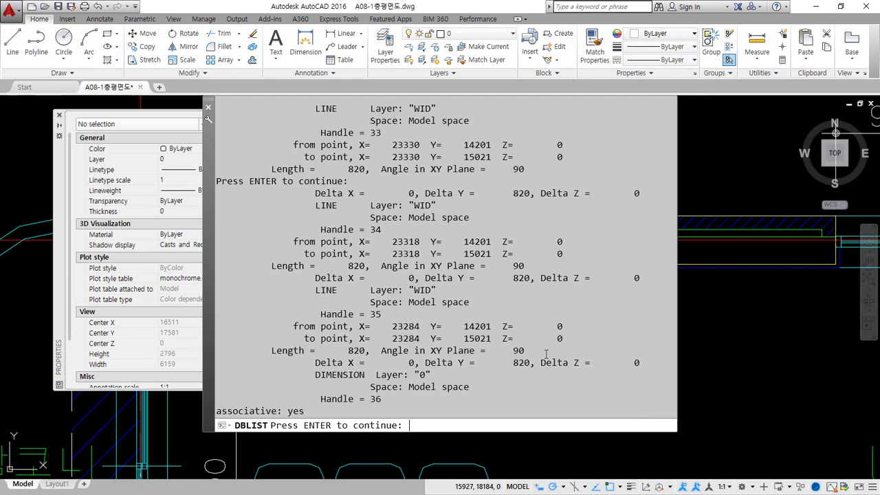
key(Return)
key(Escape)
key(Escape)
key(Escape)
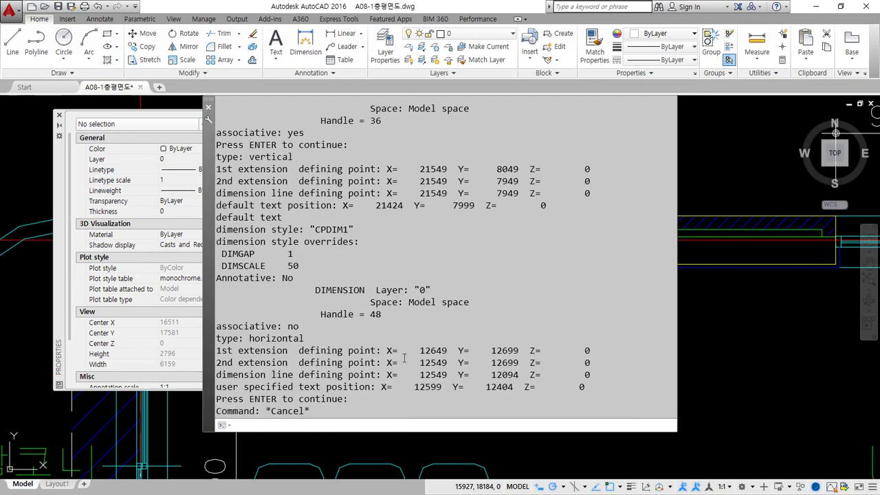
drag(376, 430, 393, 149)
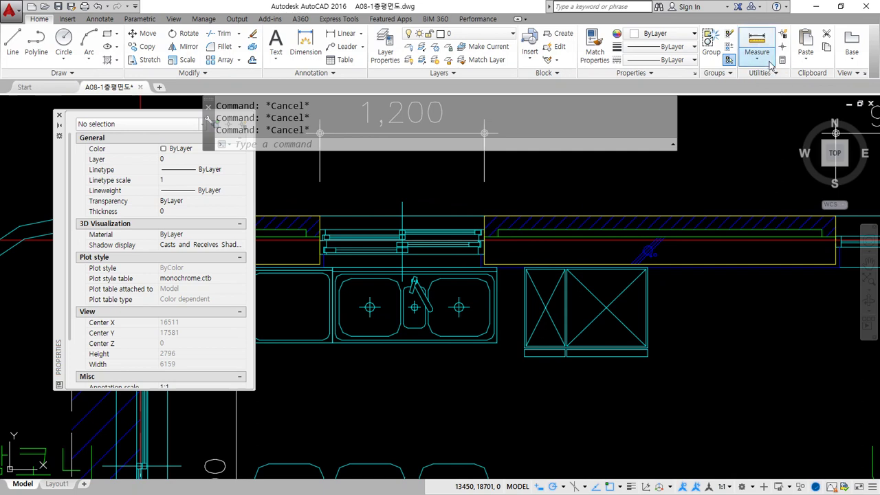
Show the available measuring tools for distance, radius, angle, area and volume
mouse_move(771, 68)
mouse_down()
mouse_move(761, 73)
mouse_move(738, 48)
mouse_move(775, 29)
mouse_move(769, 71)
mouse_move(780, 79)
mouse_move(744, 30)
mouse_move(782, 66)
mouse_up()
key(e)
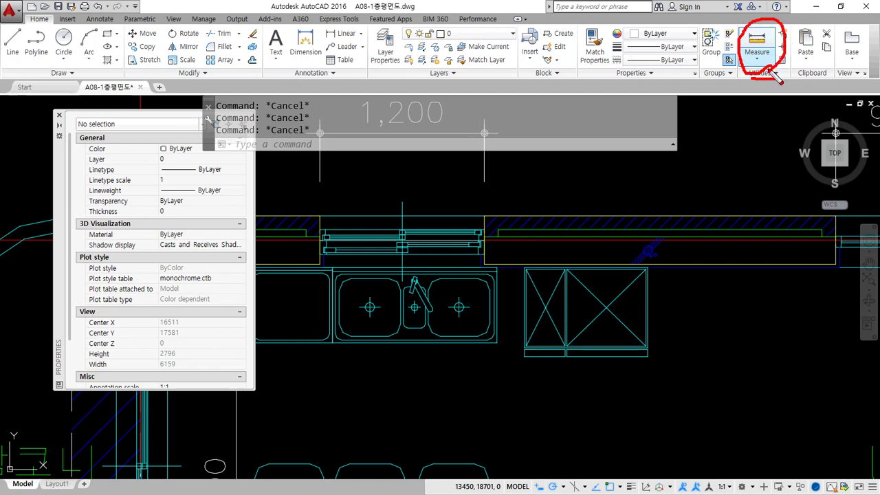
key(e)
click(761, 60)
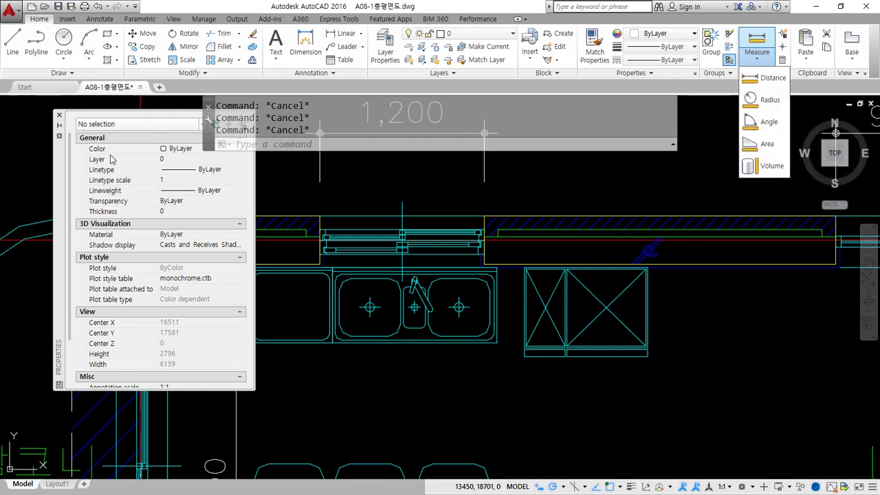
click(61, 115)
click(381, 133)
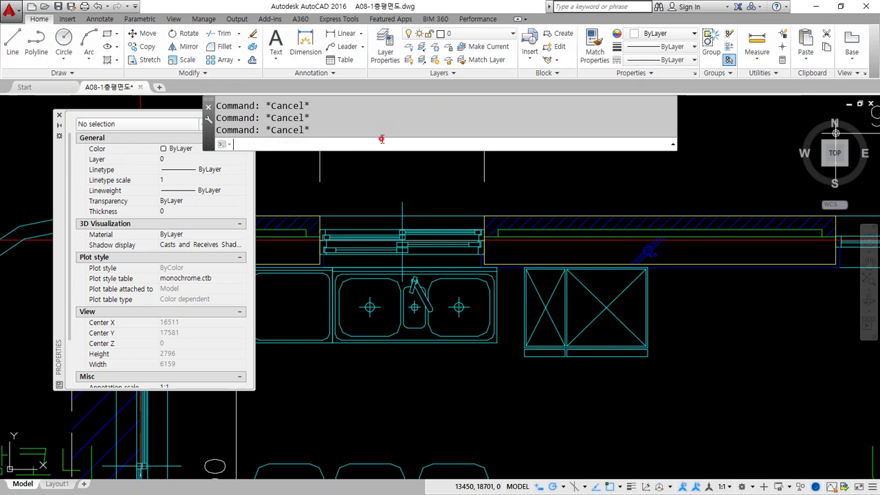
text(DIST)
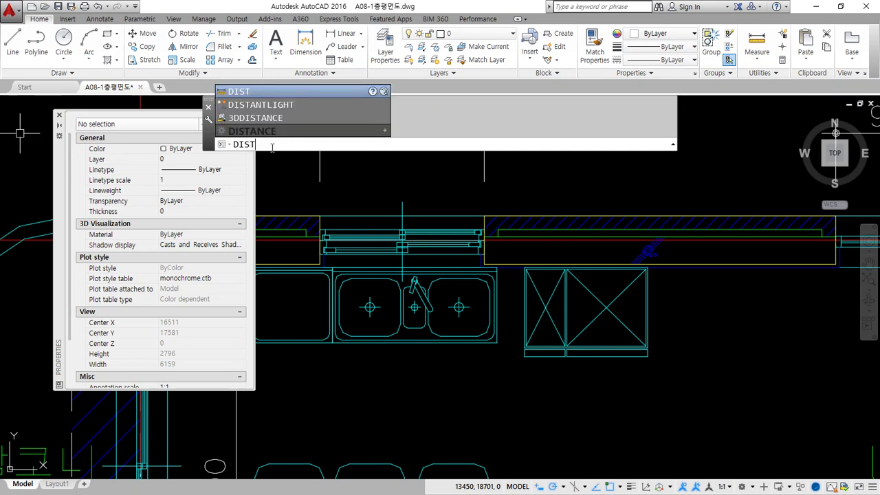
key(BackSpace)
key(BackSpace)
key(BackSpace)
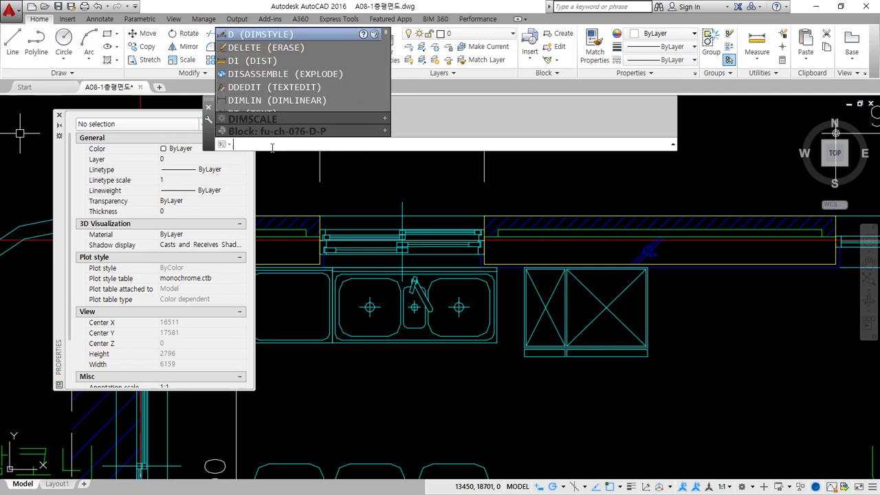
key(Escape)
Measure the width of the kitchen window opening between its two outer wall corners with DIST
text(DI)
key(Return)
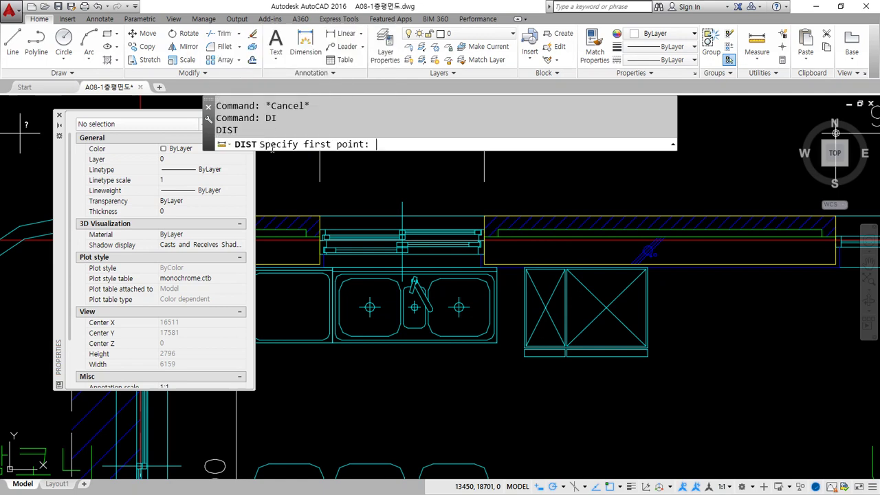
click(320, 215)
click(484, 216)
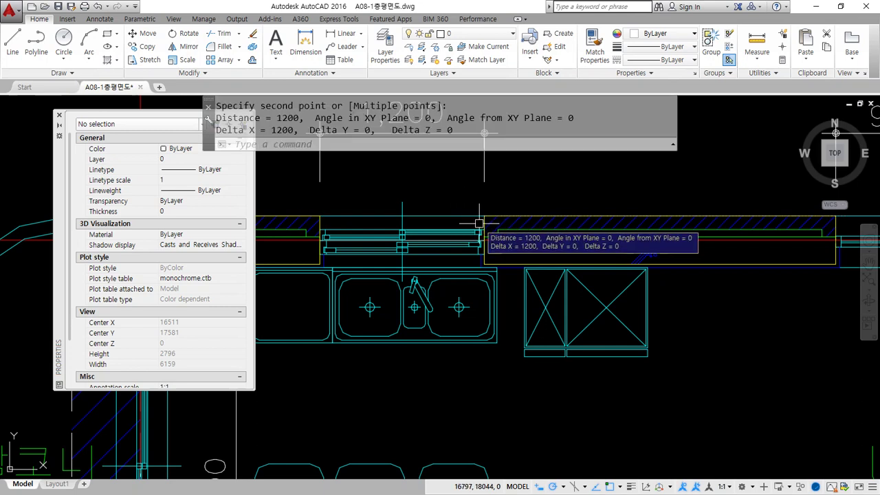
mouse_move(281, 147)
mouse_down()
mouse_move(319, 128)
mouse_move(302, 153)
mouse_up()
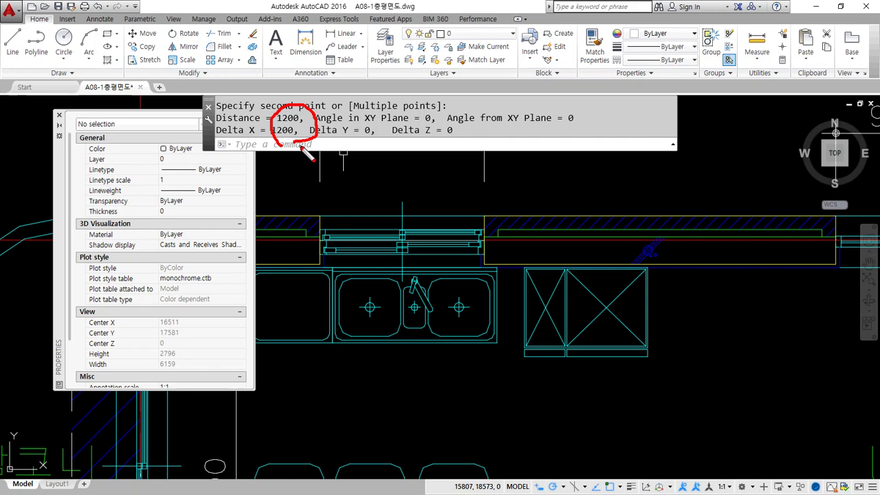
key(Escape)
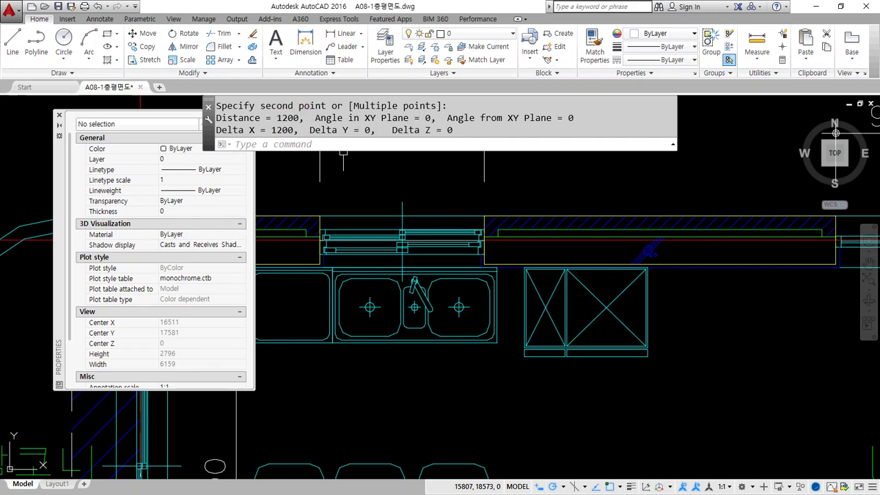
Switch to the Notepad lesson notes and add "mm / in" on the blank line below the DIst and AREA entry
key(alt+Tab)
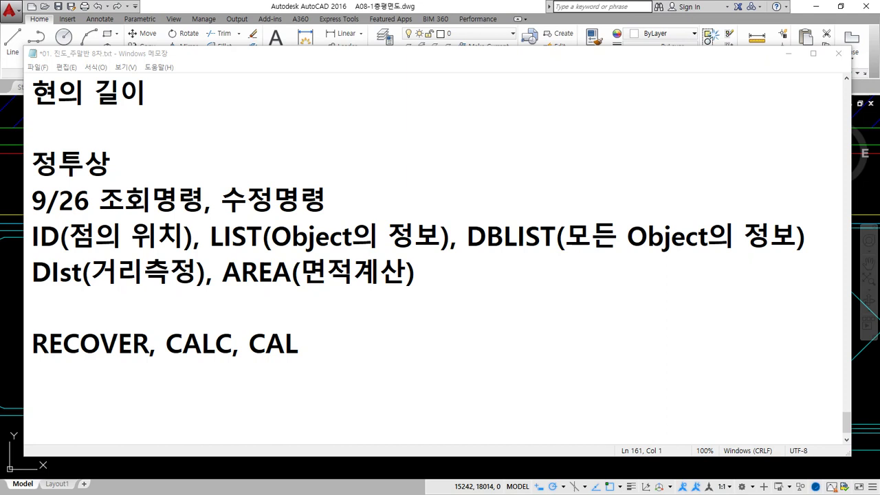
click(88, 299)
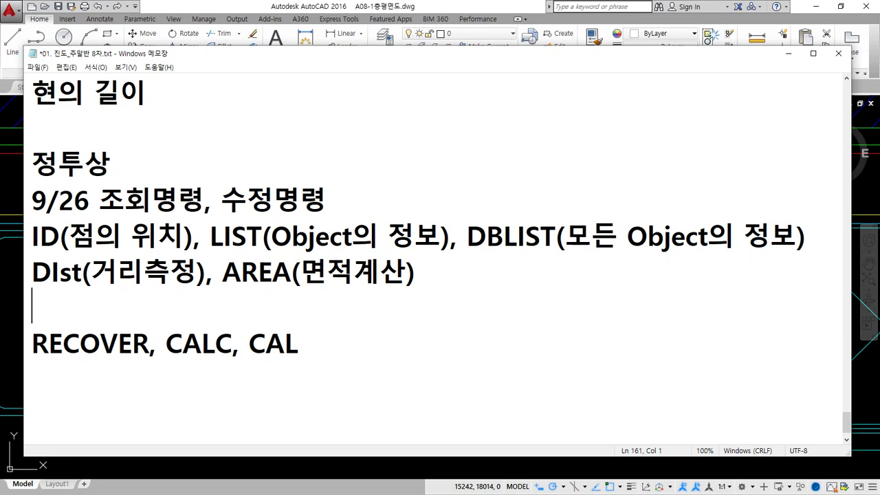
text(mm)
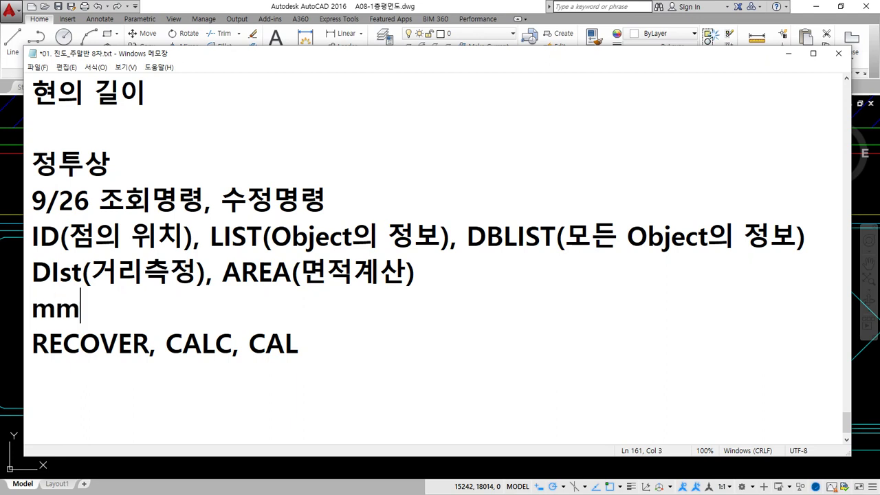
key(Home)
key(End)
text(/ in)
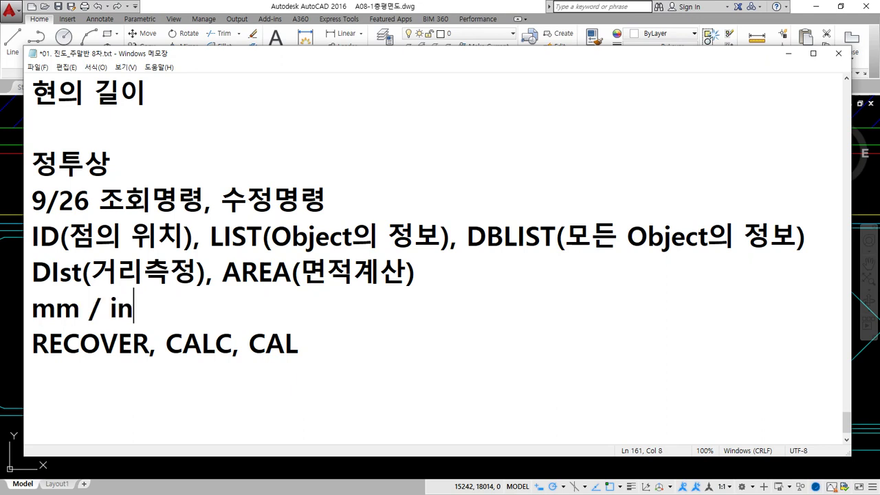
Add the conversion "1in = 2.54Cm = 25.4mm" on a new line below "mm / in", followed by a blank line
key(Down)
key(Up)
key(End)
key(Return)
text(1)
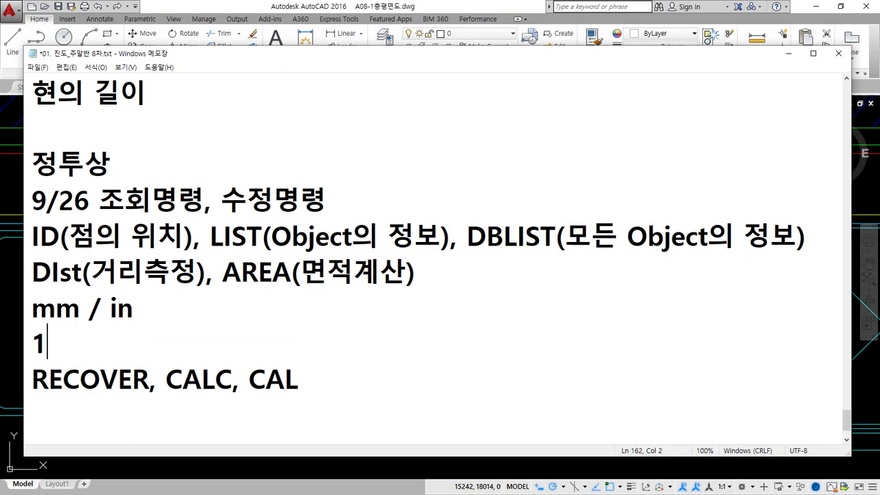
text(in = 2.54)
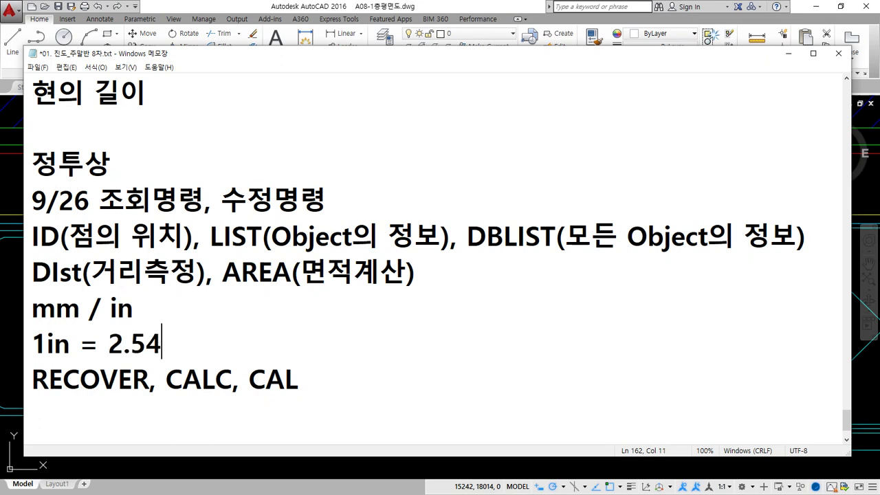
text(Cm)
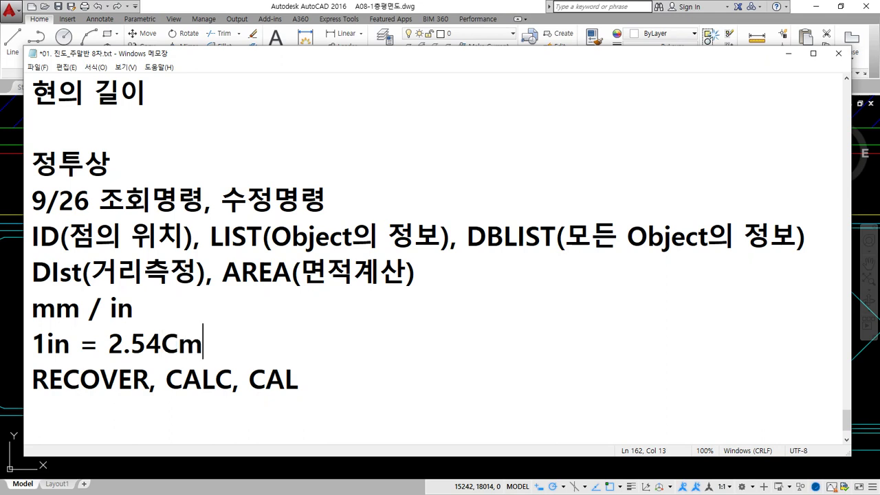
text( = 25)
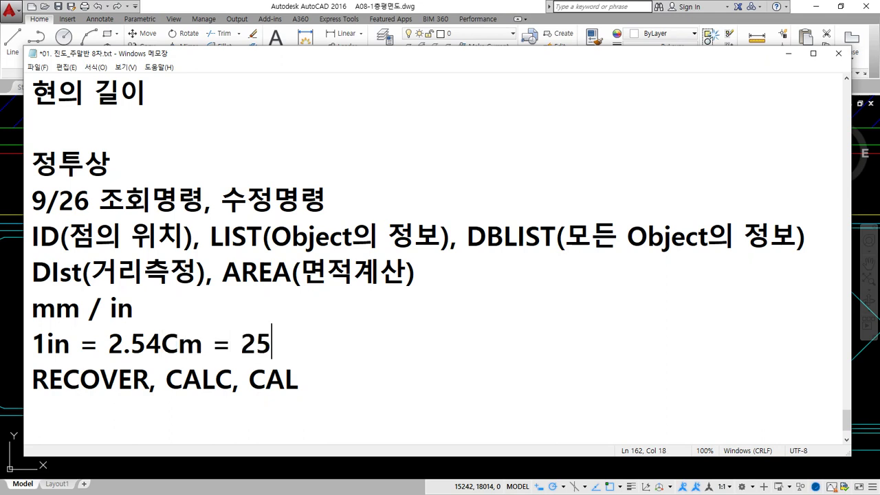
text(.4mm)
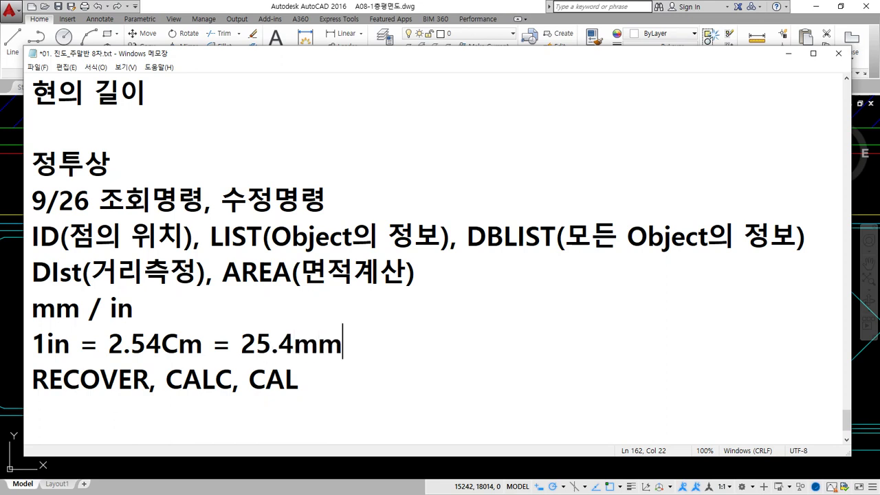
key(Return)
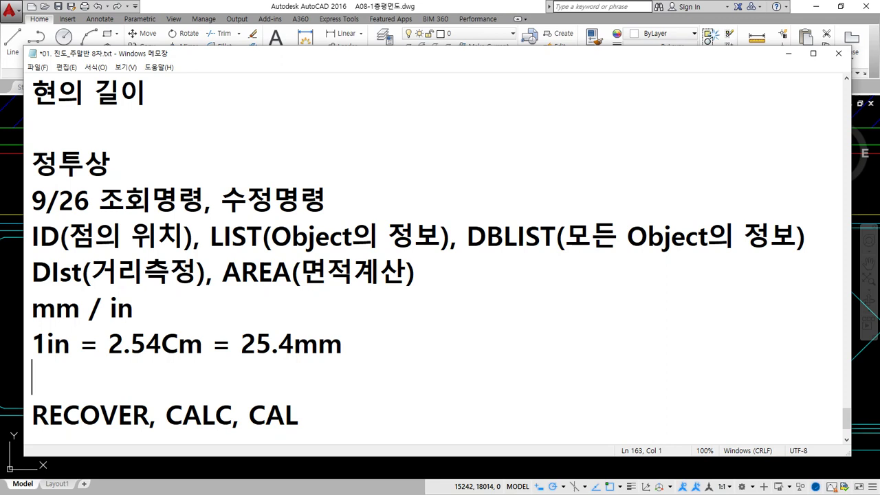
click(163, 311)
key(Return)
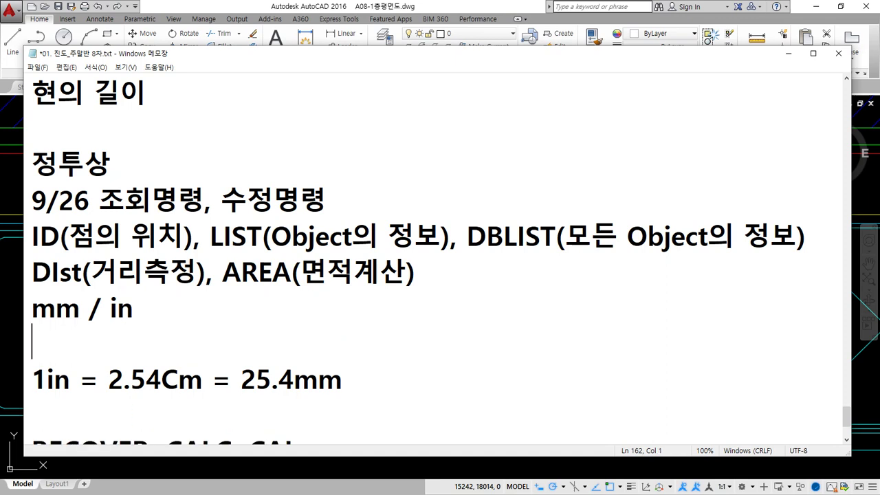
key(Delete)
Write the conversion "1m = 1,000mm" on the blank line below the inch conversion
click(274, 362)
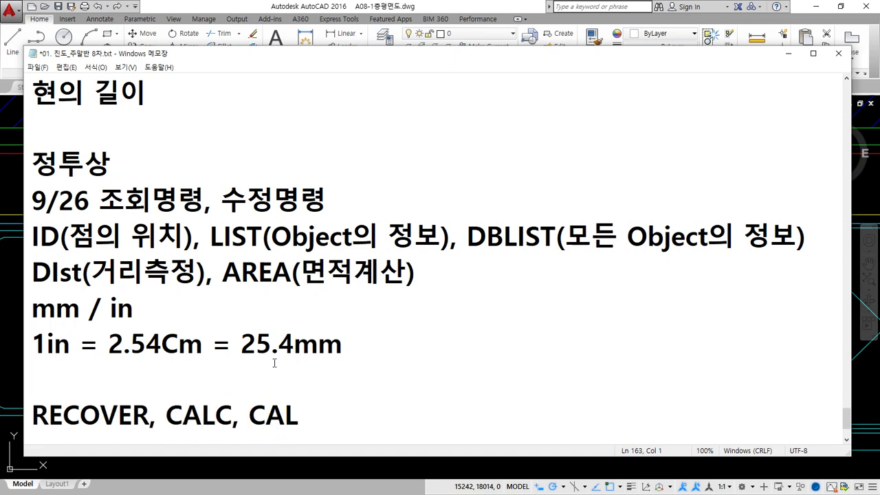
text(1m =)
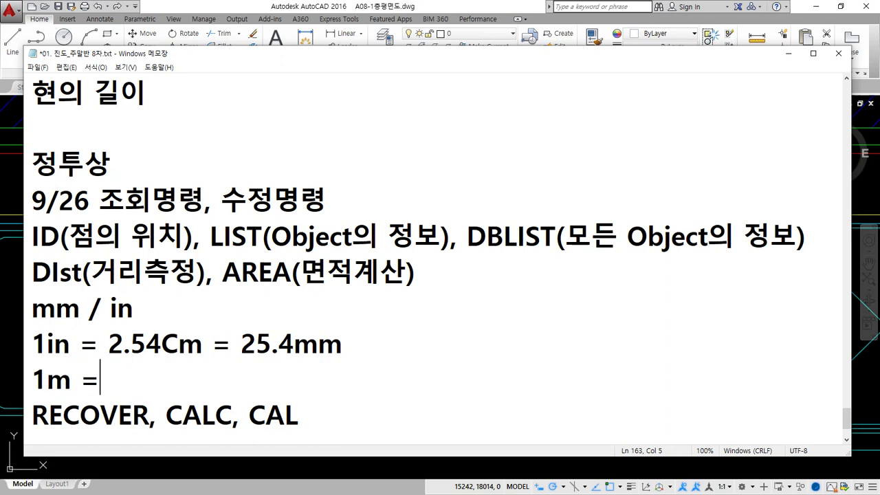
text( mm)
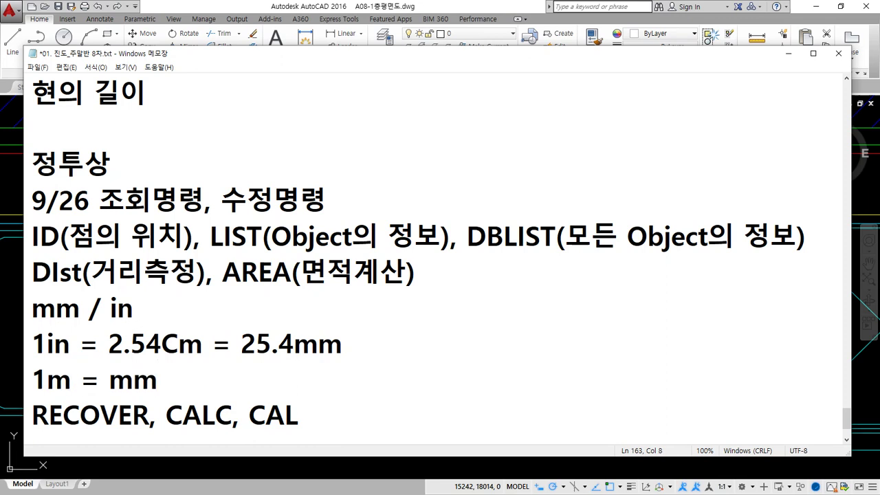
key(Left)
key(Left)
text(1,000)
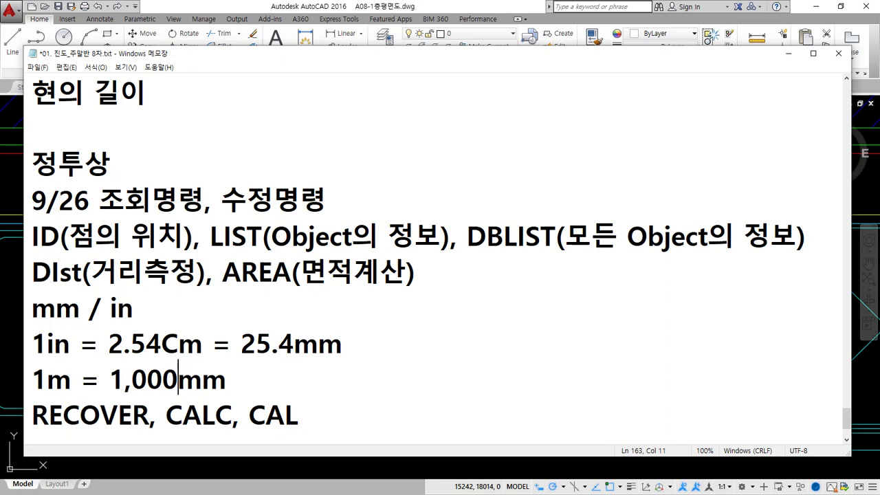
Add the area conversion "1m2 = 1,000,000mm2" on a new line below the metre conversion
key(End)
key(Return)
text(1)
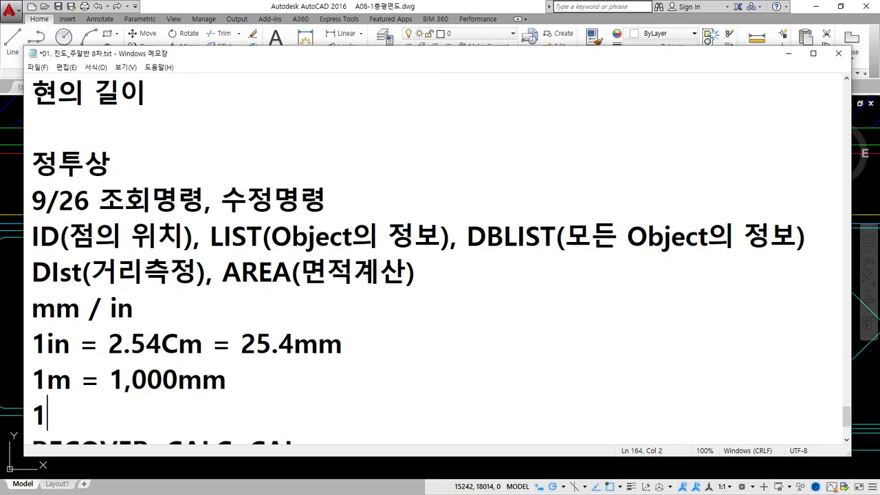
text(m2)
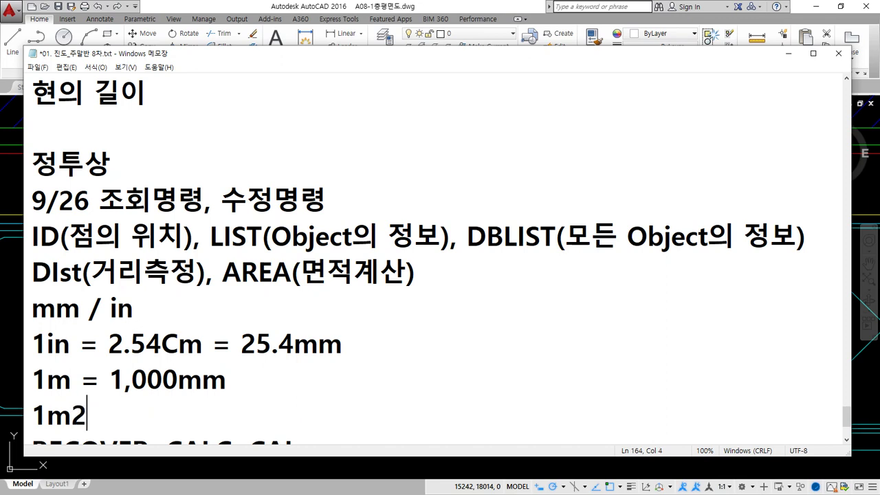
text( = mm)
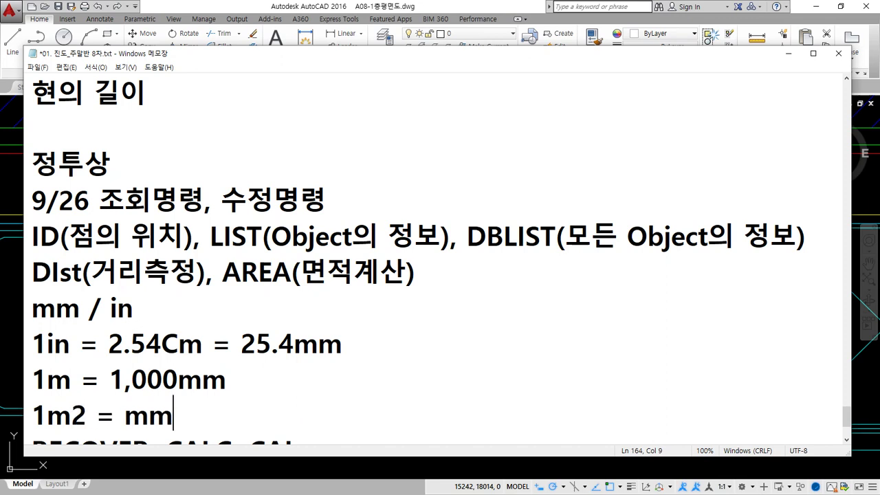
text(2)
key(Left)
key(Left)
key(Left)
text(1,000)
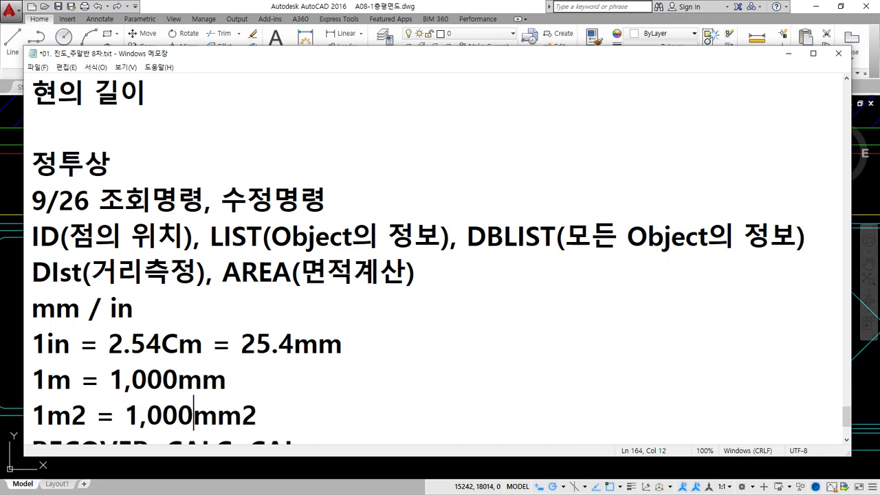
text(,000)
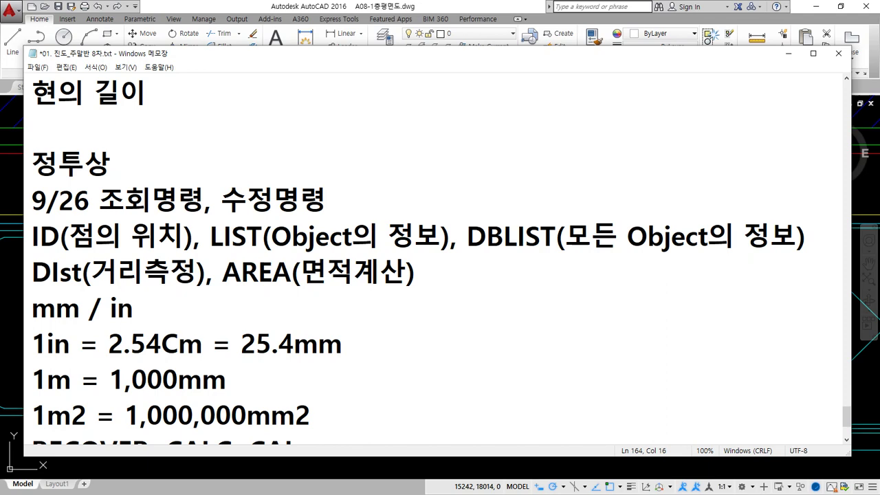
Compare the zeros of the 1m and 1m2 conversions by highlighting their digit groups
scroll(251, 375, down, 1)
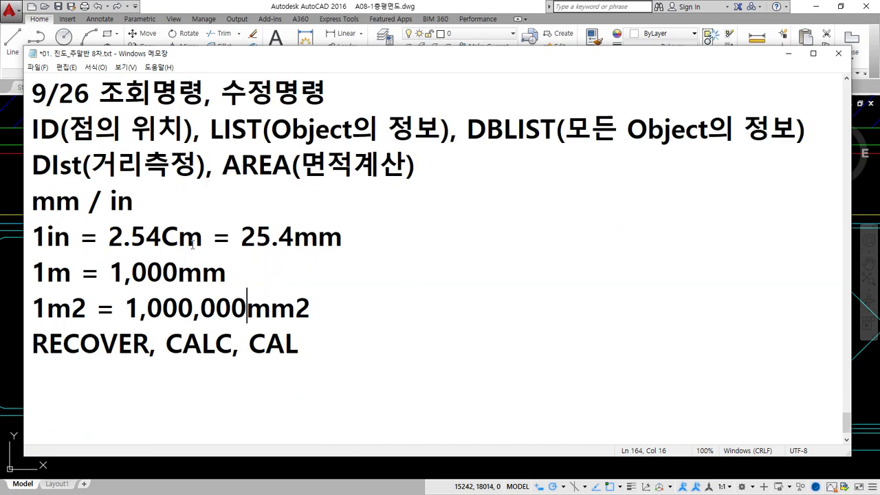
drag(131, 273, 177, 272)
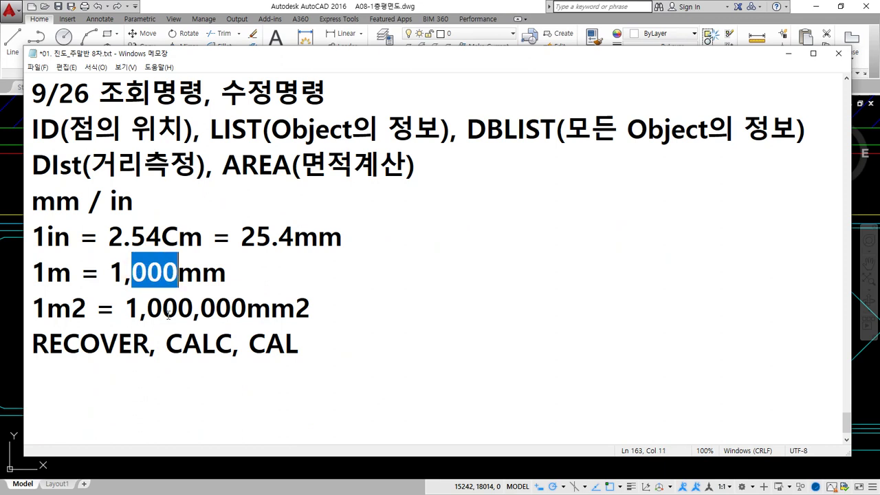
drag(147, 308, 246, 309)
click(197, 310)
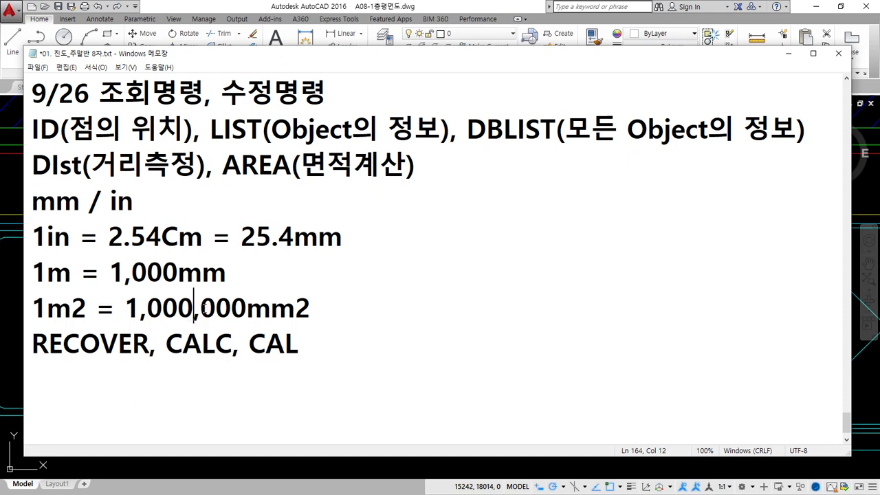
click(147, 311)
drag(147, 310, 139, 311)
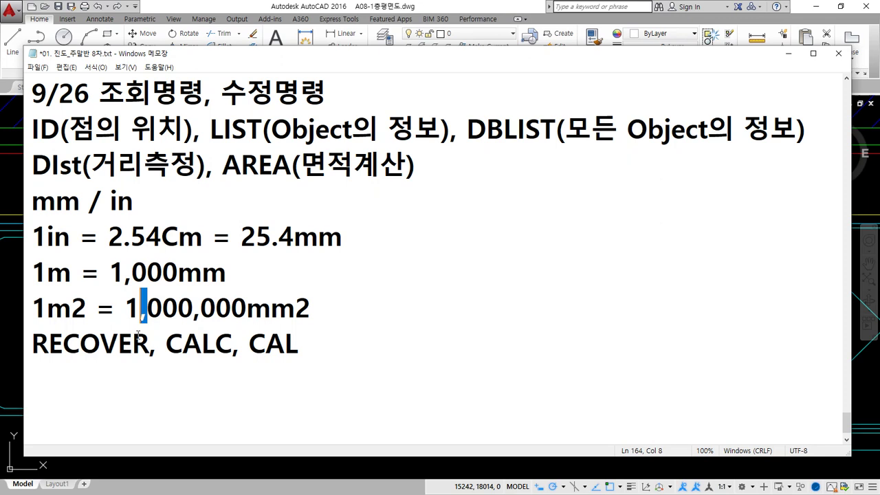
Add the conversion "1자 = 30.3Cm" on a new line below the 1m2 conversion
key(End)
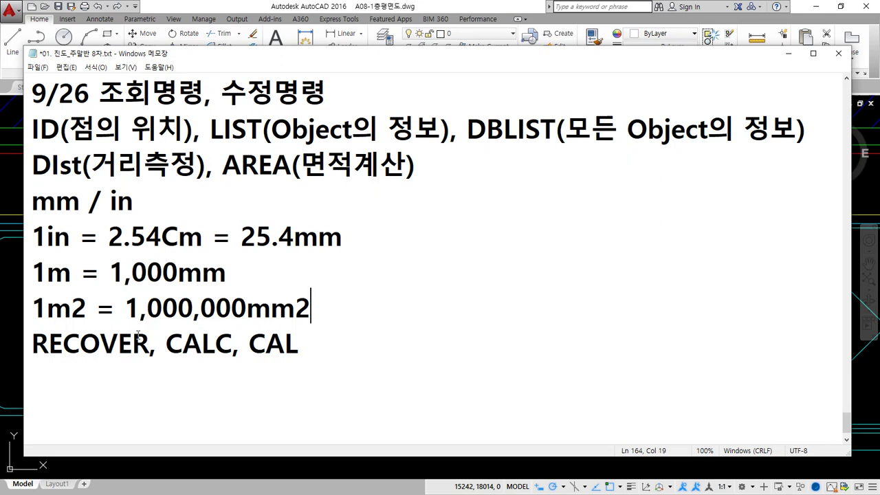
key(Return)
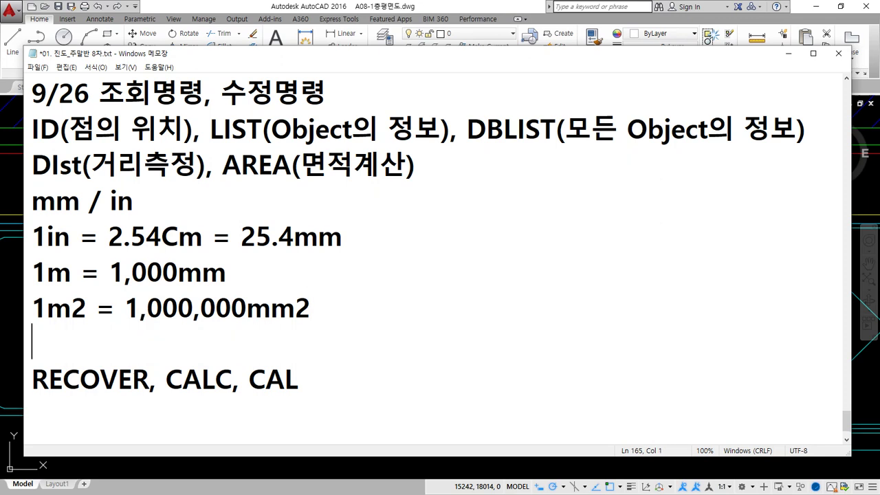
text(1w)
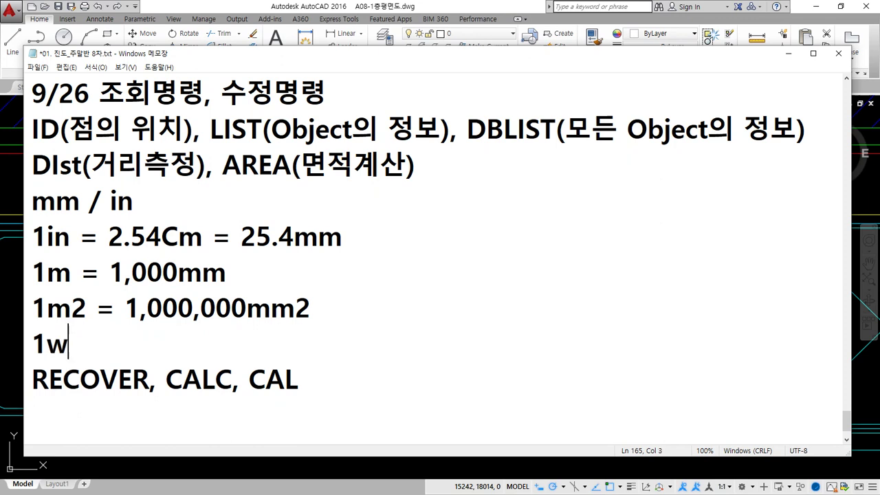
key(BackSpace)
key(Hangul)
text(ㅈㅏ)
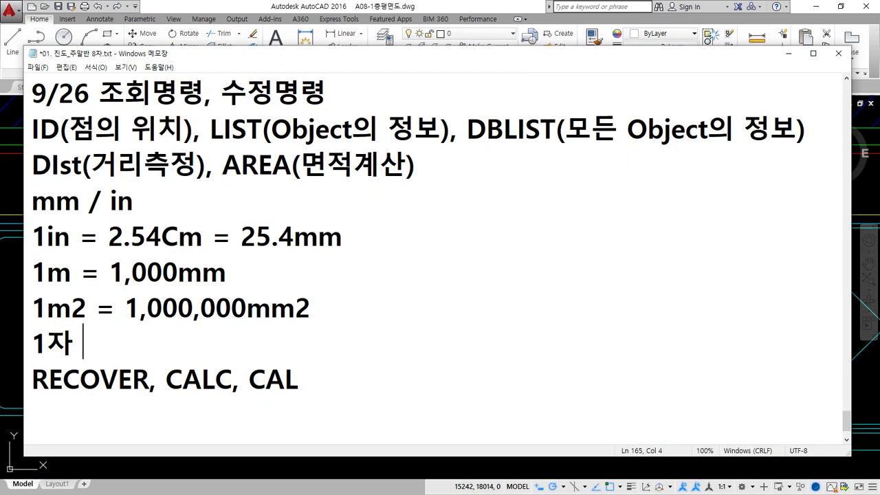
text(= Cm)
key(Left)
key(Left)
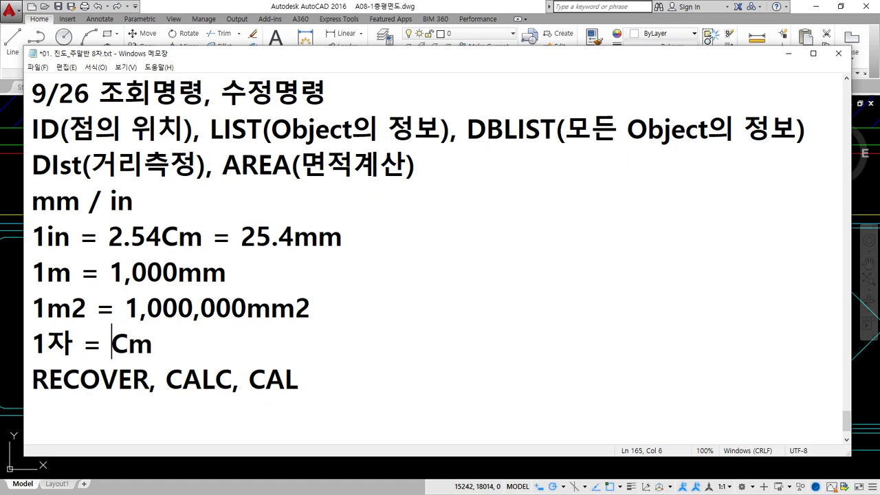
text(30)
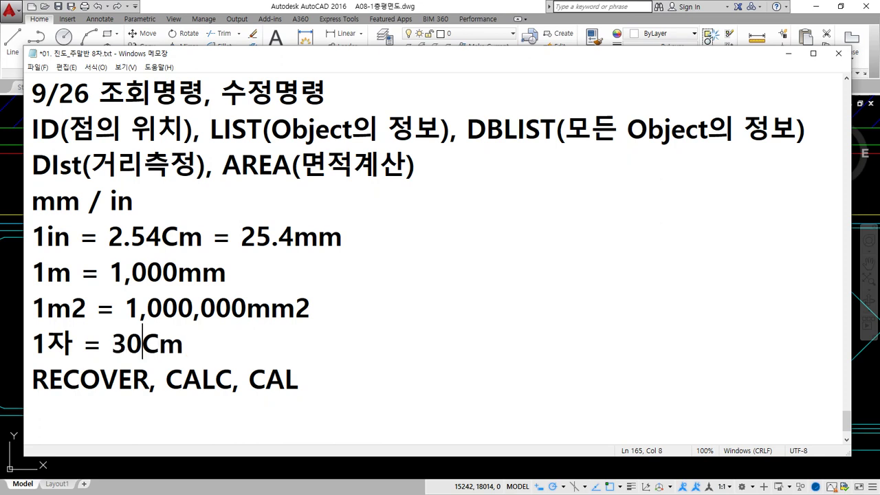
text(.3)
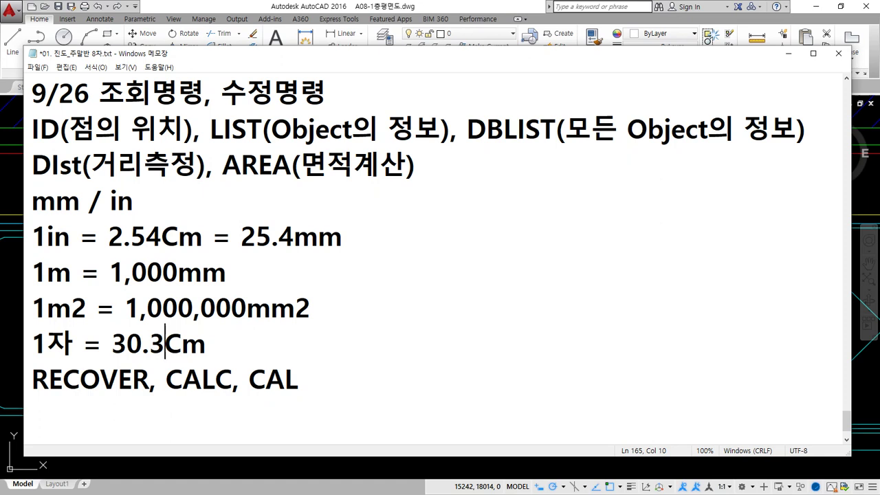
Append "1치 => 3.03Cm" to the end of the 1자 conversion line
key(End)
text(1치)
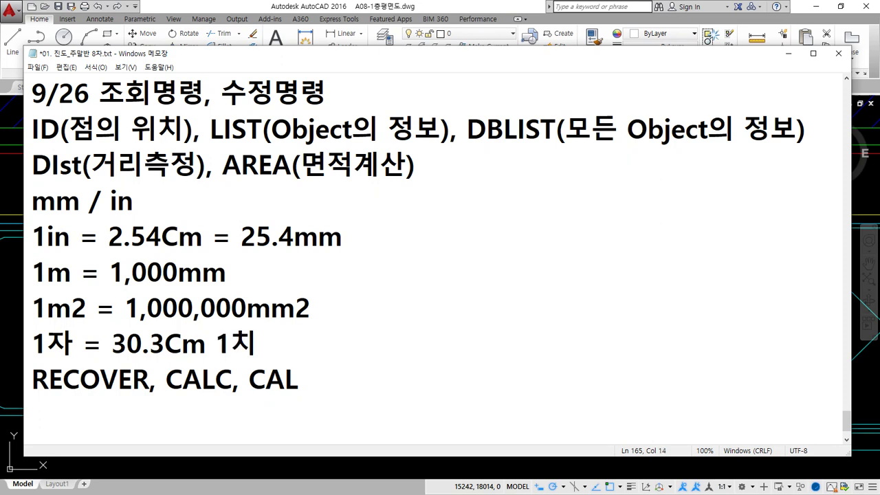
text( => 3.02)
key(BackSpace)
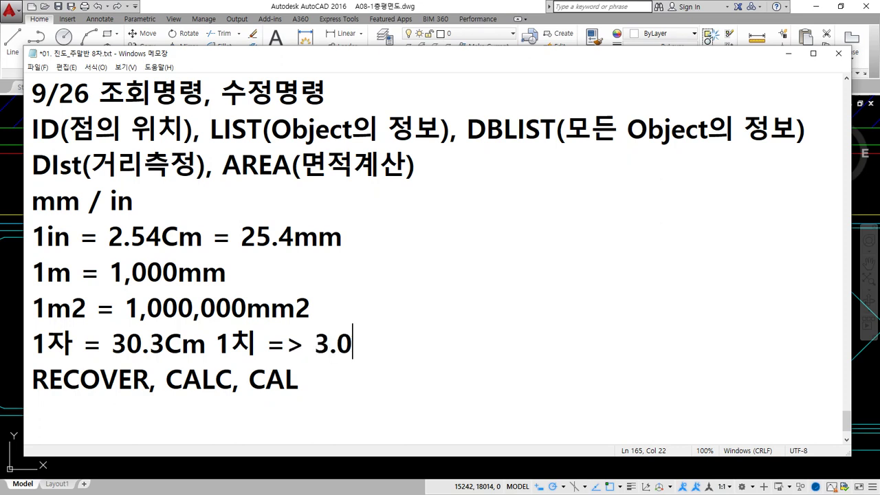
text(3Cm)
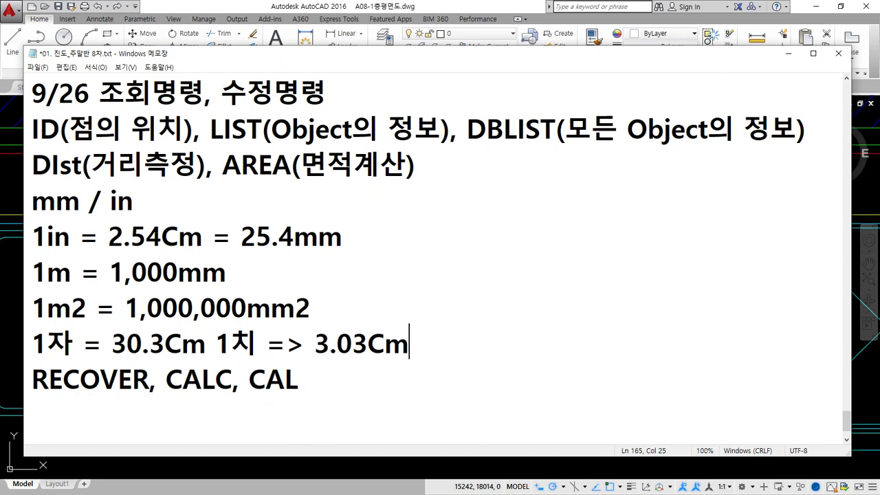
Insert a new line reading "1피트 = 12인치" above the 1in conversion
key(Up)
key(Up)
key(Up)
key(Home)
text(1피트 =)
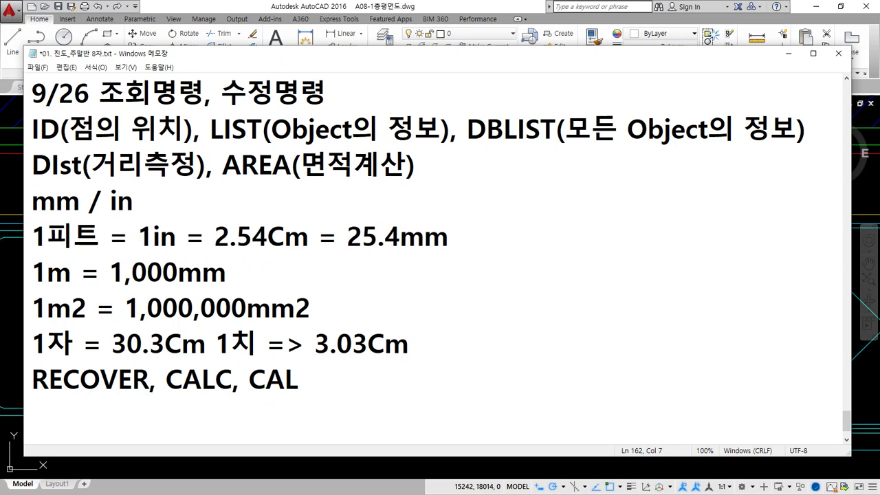
key(Return)
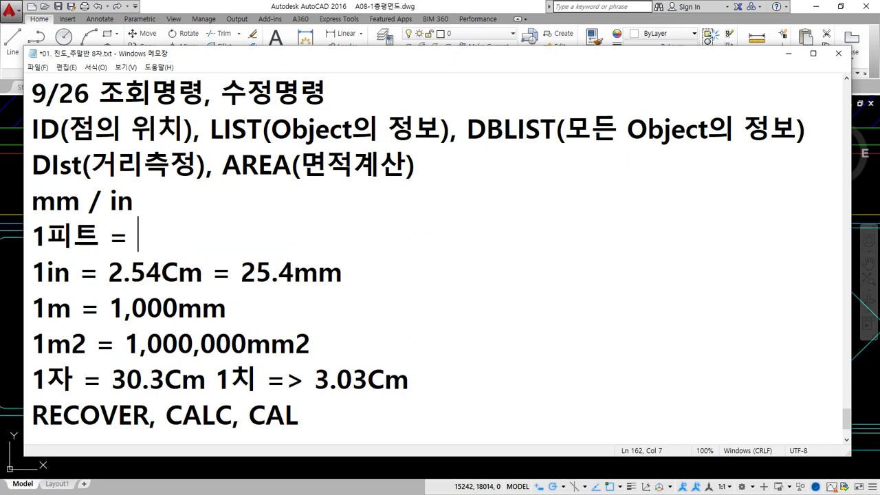
text(12ㅇ)
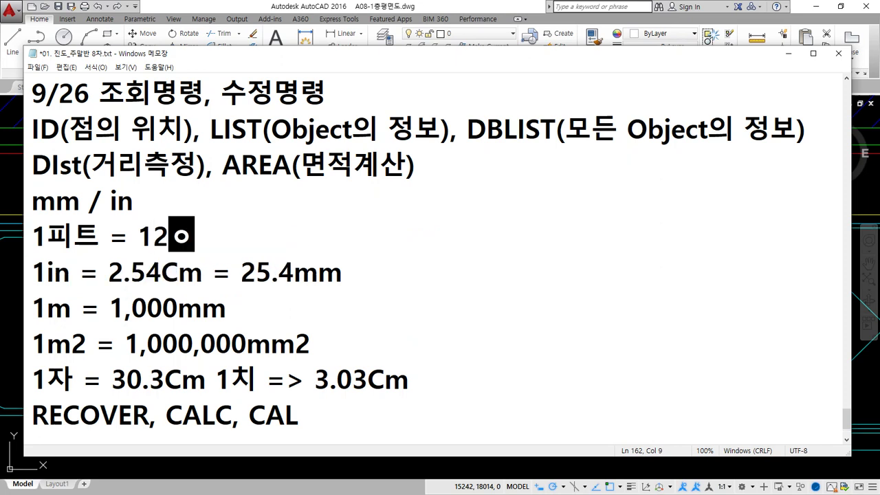
text(인치)
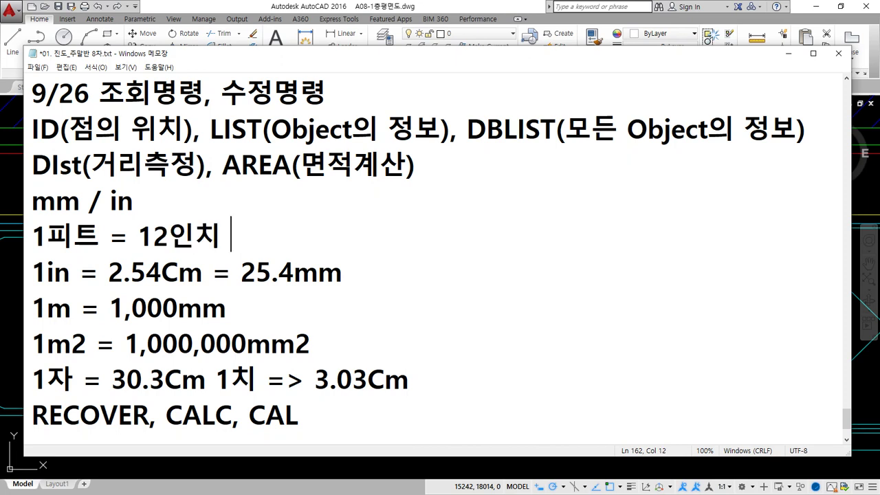
Extend the 1피트 line with the centimetre equivalent "= 30.48Cm"
text( =)
text(Cm)
key(Left)
key(Left)
key(Left)
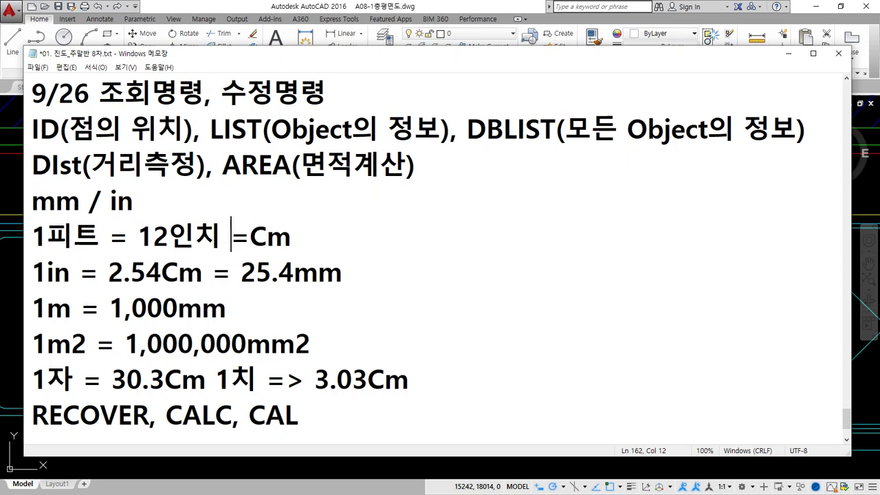
key(Right)
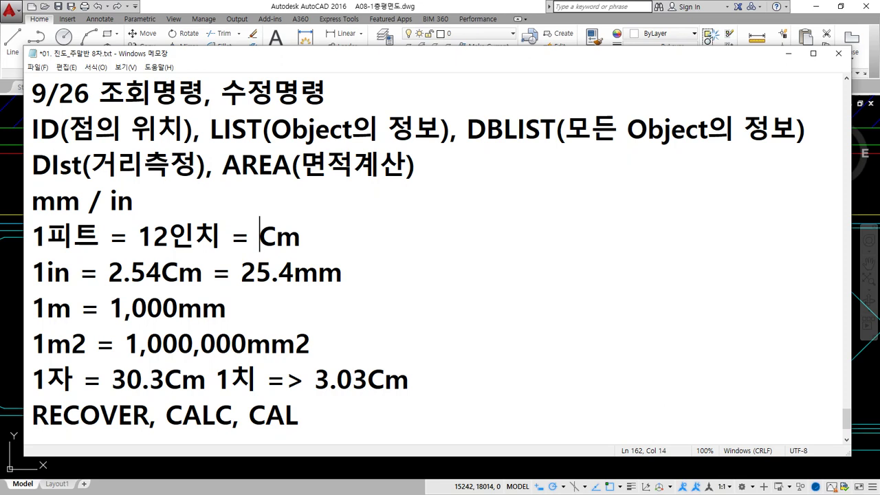
text(30.48)
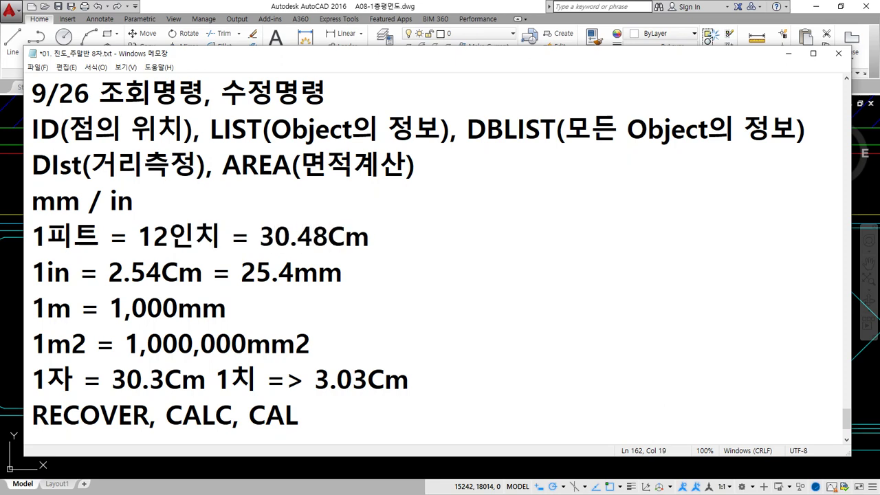
Compare the 자 and 피트 lengths by highlighting their centimetre values in the notes
drag(206, 380, 46, 380)
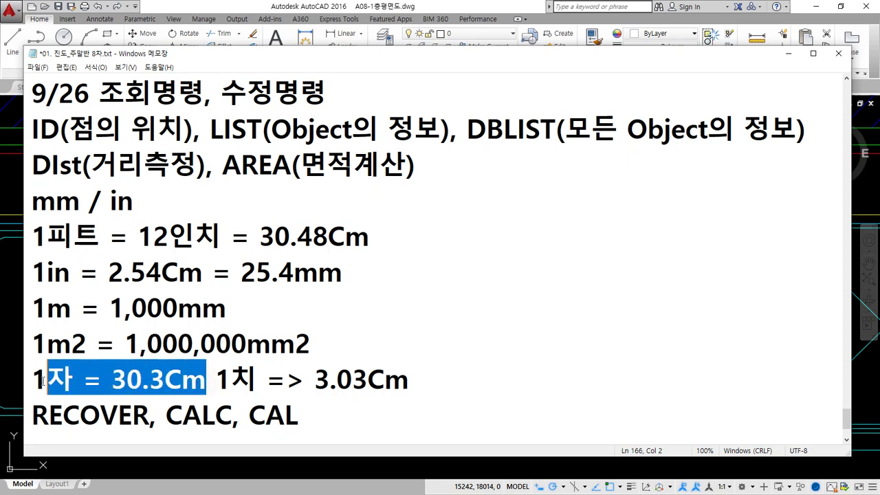
drag(260, 236, 369, 236)
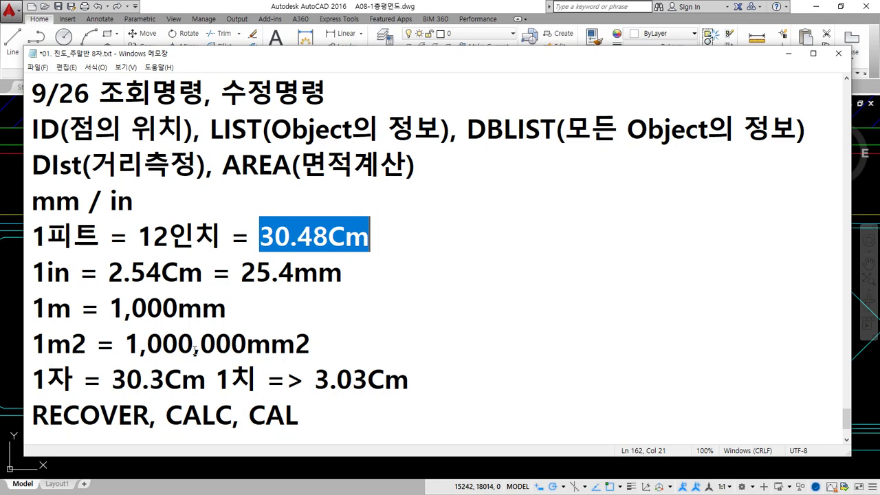
Leave a blank line below the 1자 conversion and start a new line with "1평"
click(537, 389)
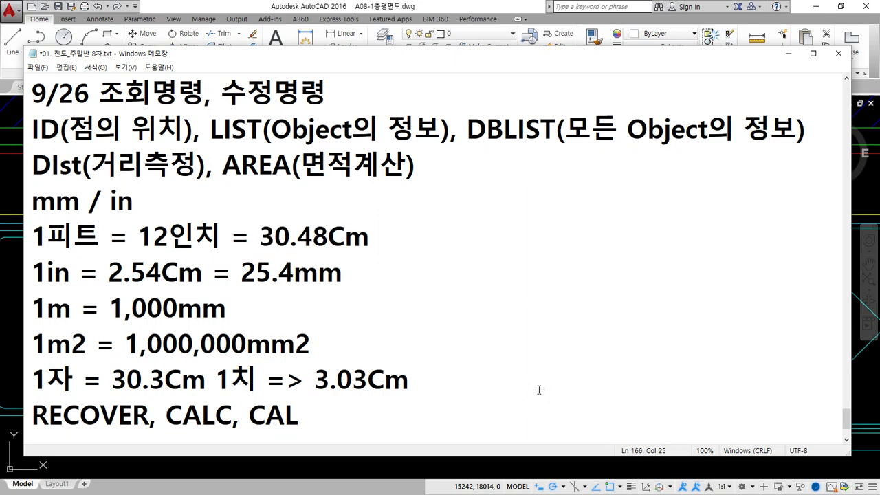
key(Return)
key(Return)
scroll(541, 397, down, 2)
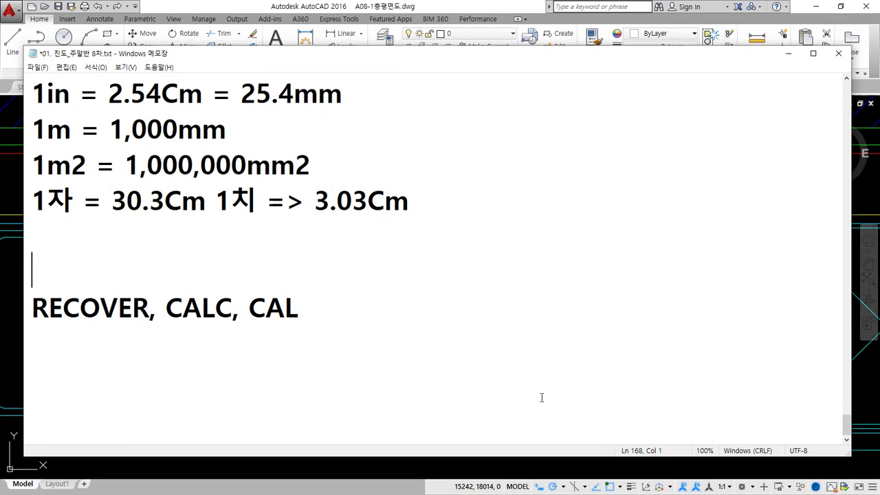
text(v)
key(BackSpace)
text(평)
key(Home)
text(1)
key(End)
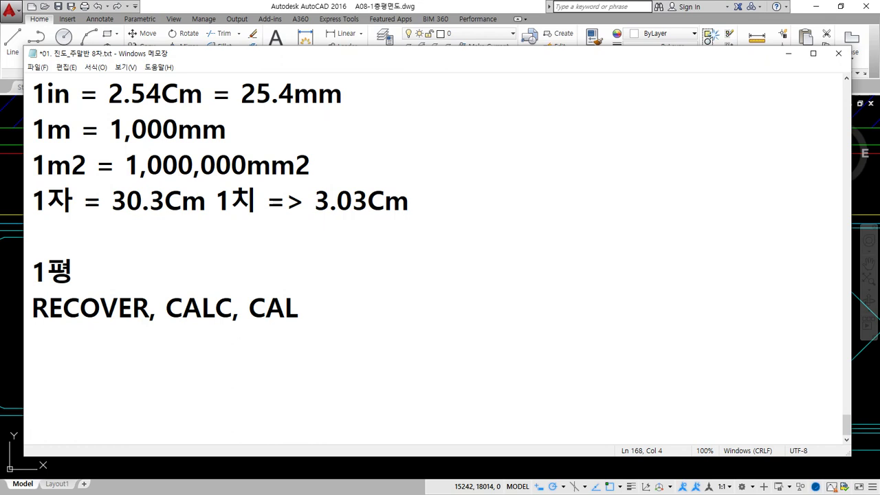
Add the square-metre equivalent "= 3.3m2" to the 1평 line
text(= m2)
key(Down)
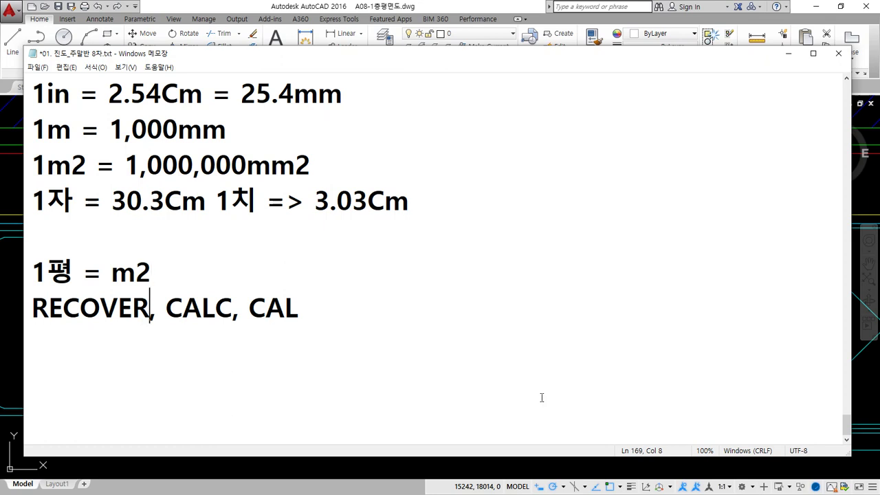
key(Up)
key(Left)
key(Left)
text(3.)
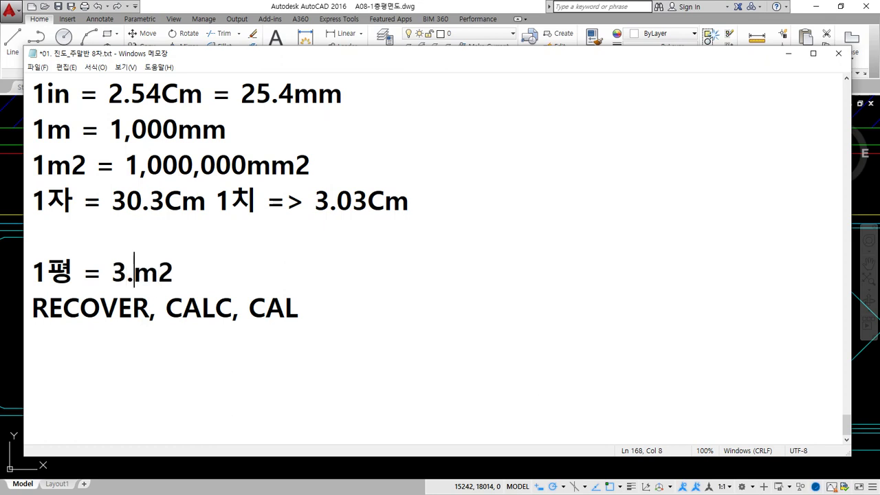
text(3)
key(End)
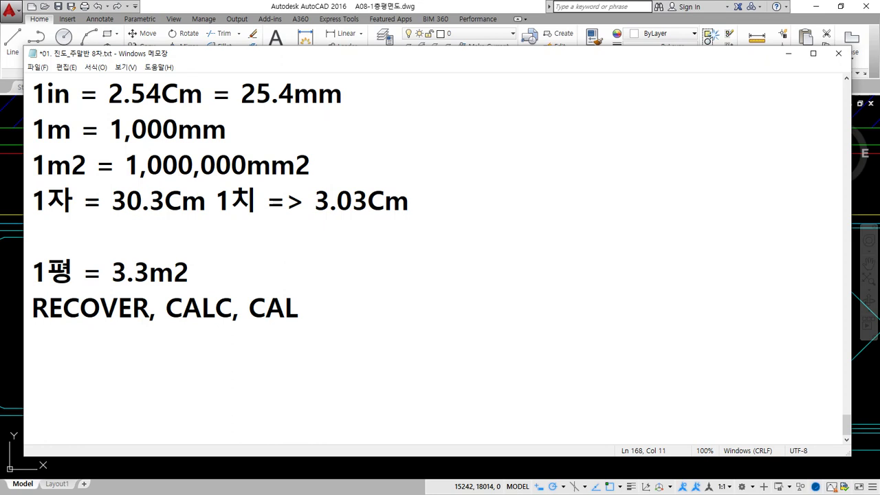
Extend the 1평 line with "= 6자x6자" and begin the metre equivalent with "= 1"
text(=)
text(6자)
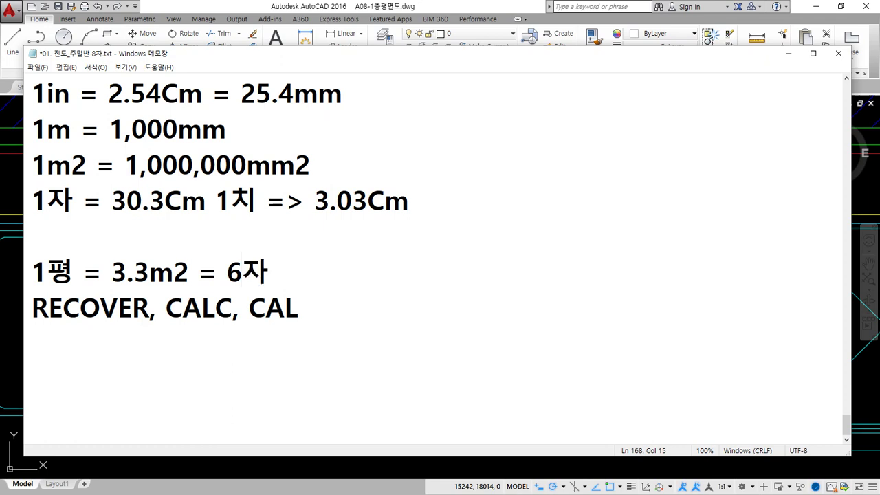
text(x6ㅈ)
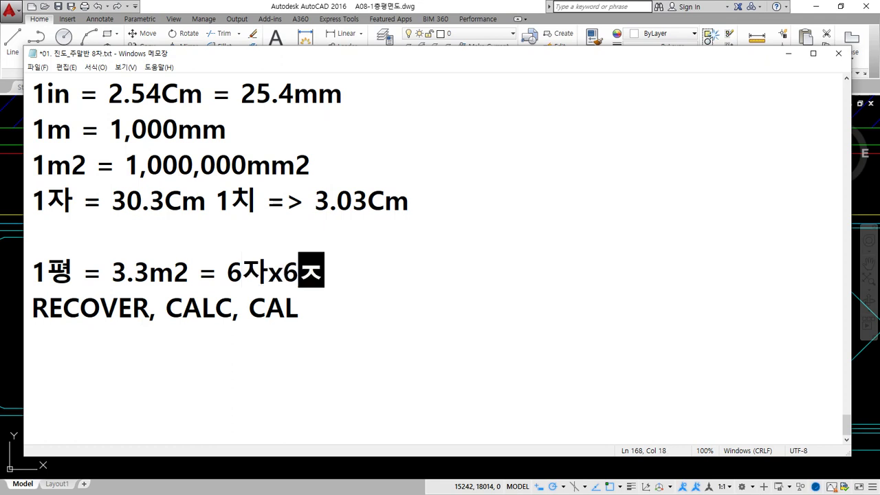
text(ㅏ = 1)
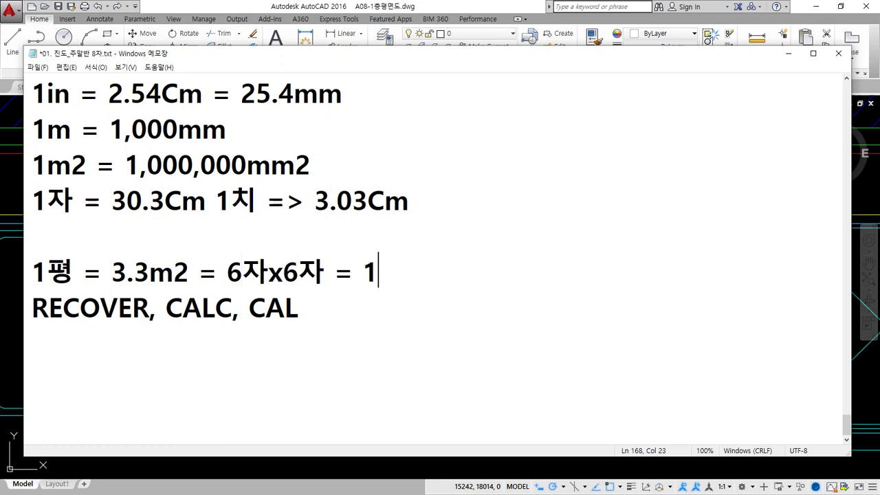
Complete the metre equivalent on the 1평 line as "1.8m x 1.8m"
text(8)
key(BackSpace)
text(.8ㅡ)
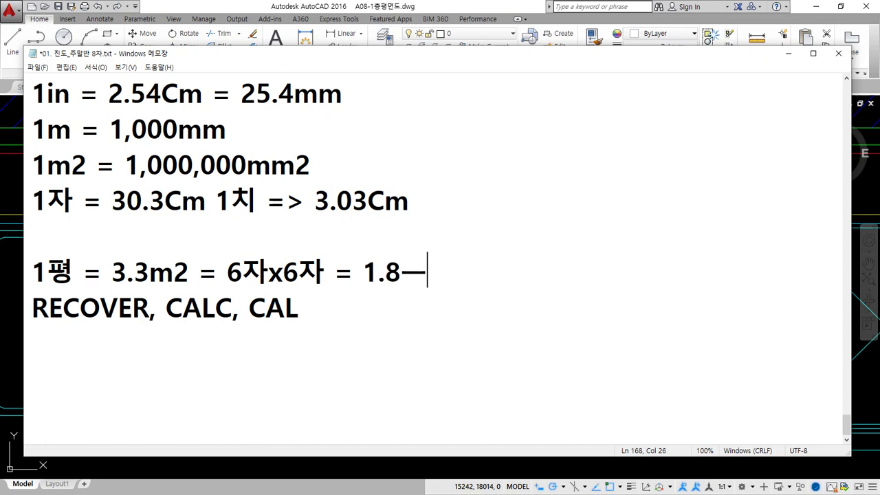
key(BackSpace)
text(mx)
key(BackSpace)
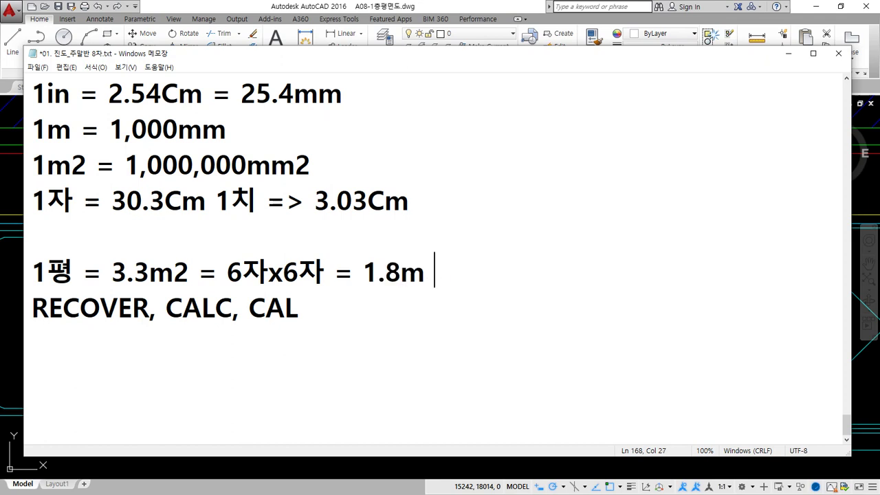
text(x 18)
key(BackSpace)
text(.)
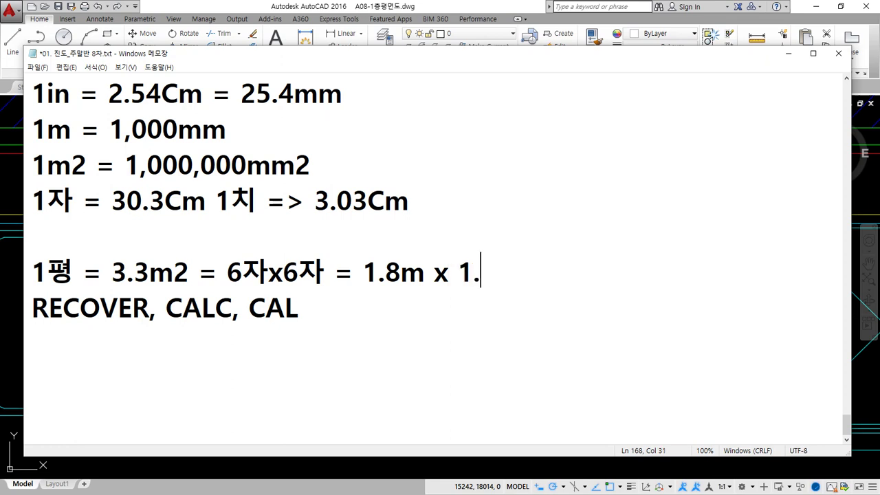
text(8m)
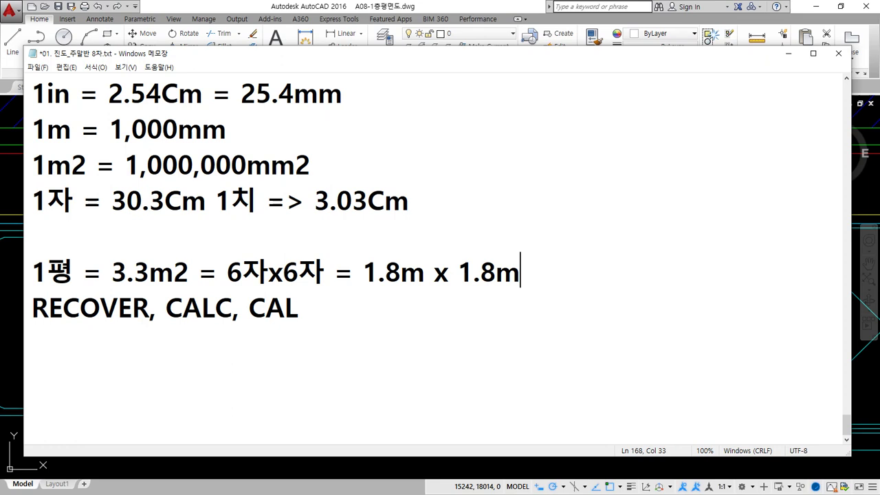
Switch to AutoCAD, create a new blank drawing and close the Properties palette
key(alt+Tab)
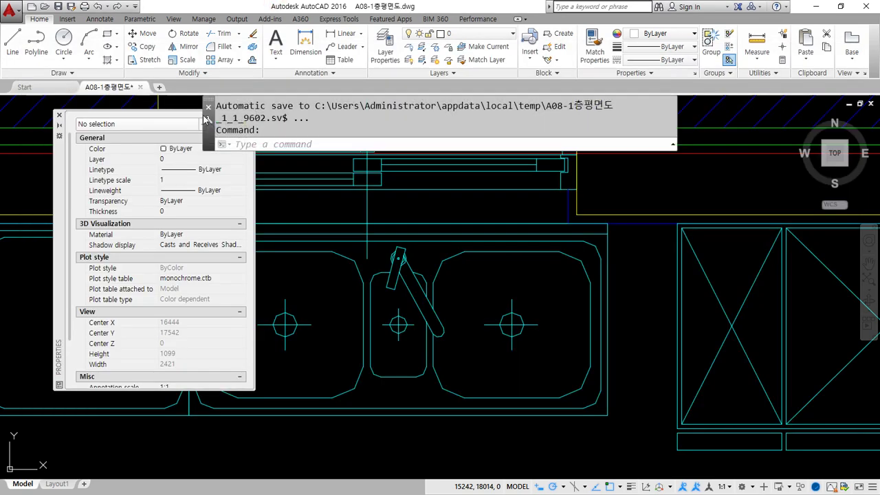
click(157, 87)
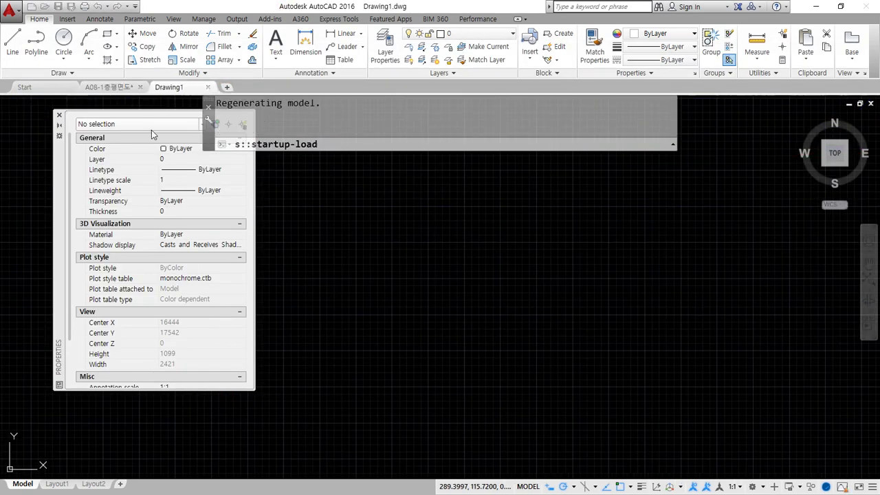
click(59, 115)
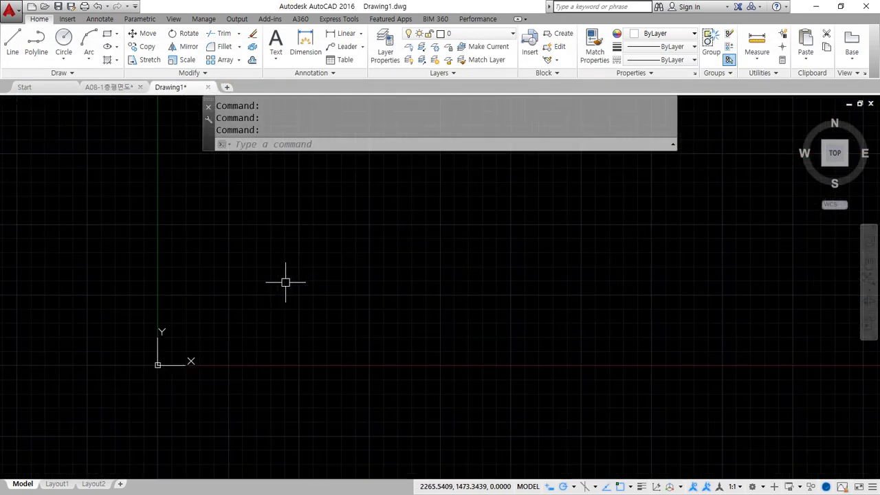
Draw a 1000 x 1000 rectangle in the empty space up and to the right of the origin
middle_drag(341, 283, 207, 340)
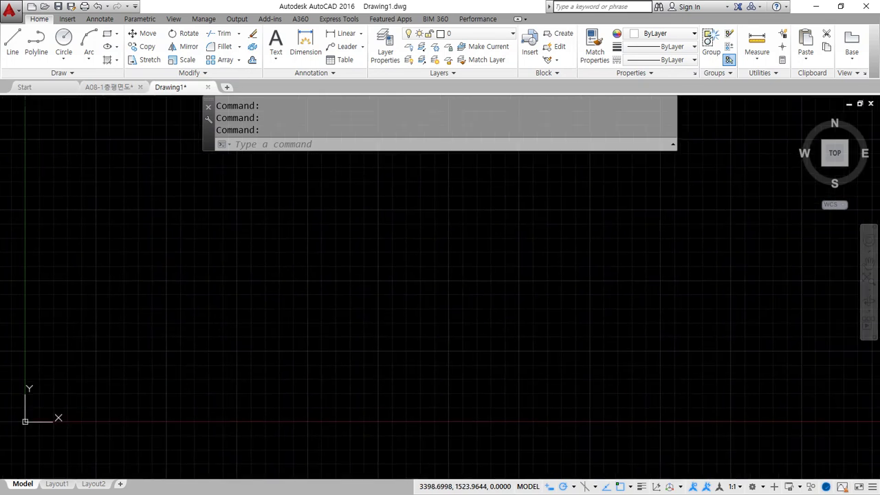
text(rec)
key(Return)
click(159, 358)
text(@1000)
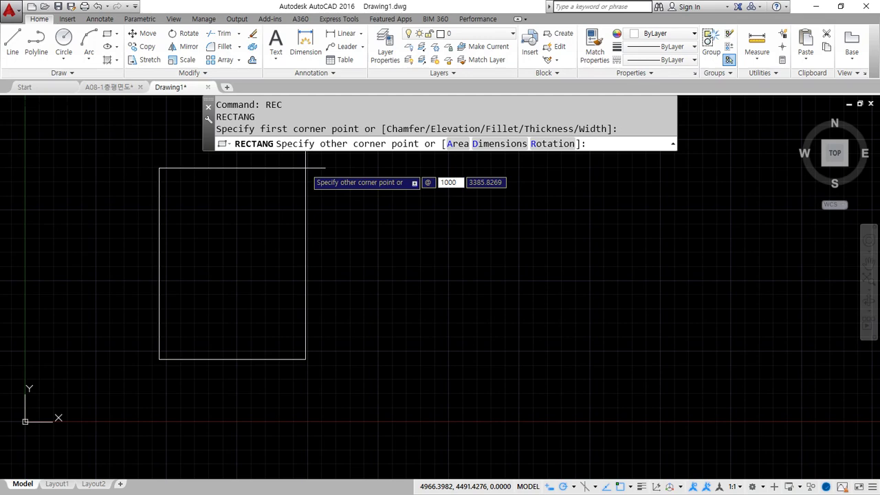
key(Tab)
text(1000)
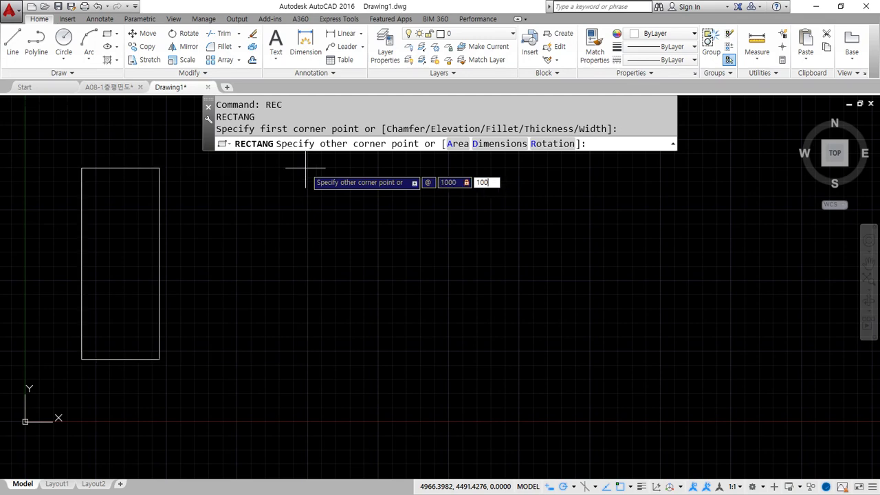
key(Return)
Turn on lineweight display so the square's outline is shown thicker
scroll(305, 167, up, 2)
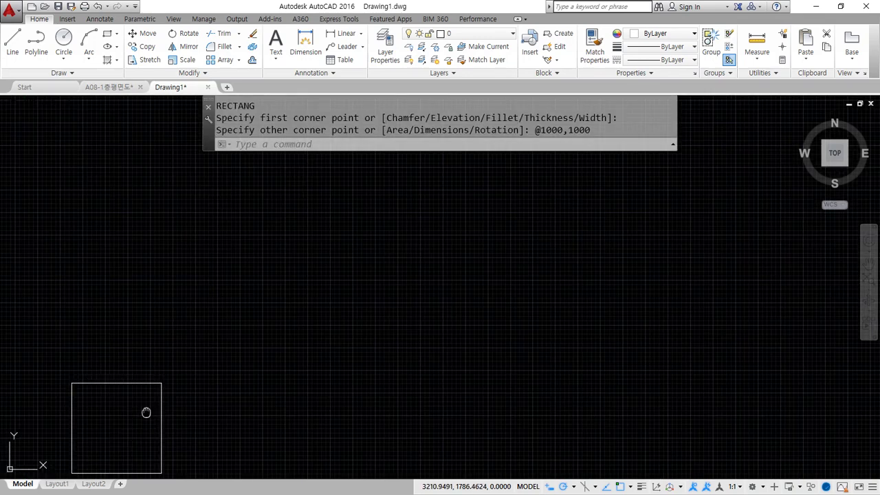
scroll(140, 367, up, 4)
mouse_move(140, 367)
middle_down()
mouse_move(149, 375)
mouse_move(167, 342)
middle_up()
mouse_move(172, 371)
mouse_down()
mouse_move(275, 287)
mouse_move(196, 337)
mouse_up()
click(642, 486)
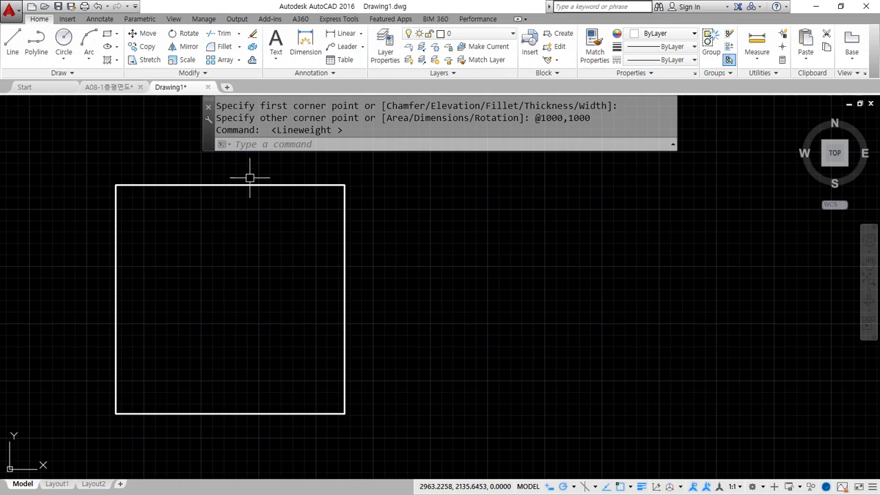
Draw a second 1000 x 1000 rectangle to the right of the first, nearly level with its base
click(110, 36)
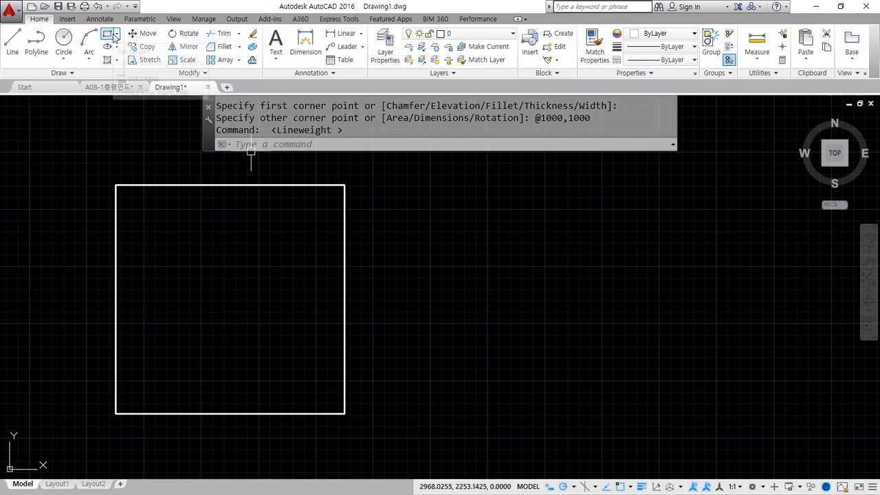
click(433, 414)
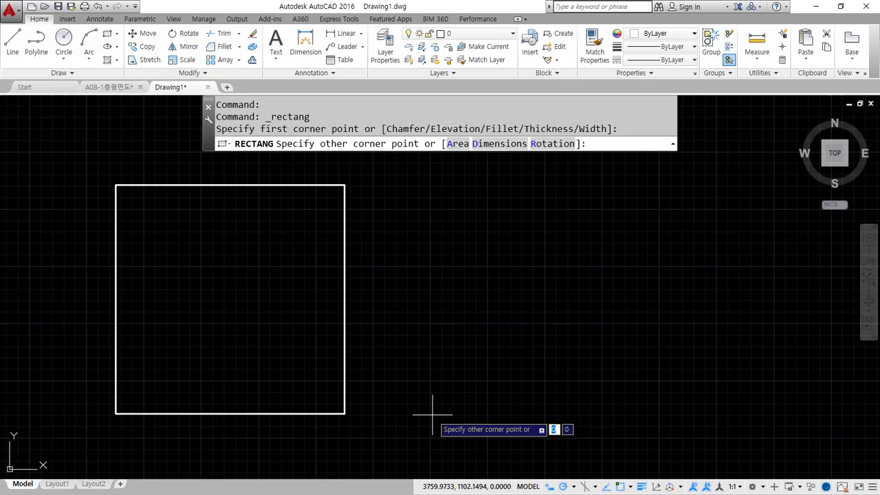
key(F8)
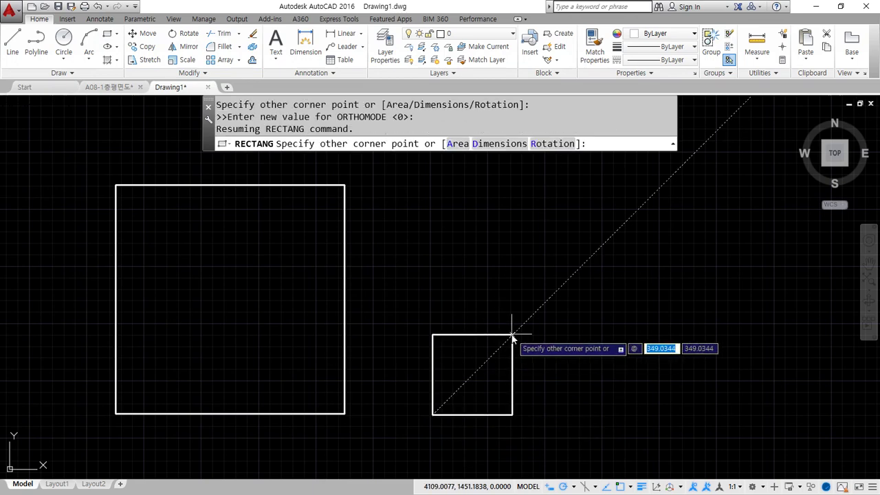
text(@1000,1000)
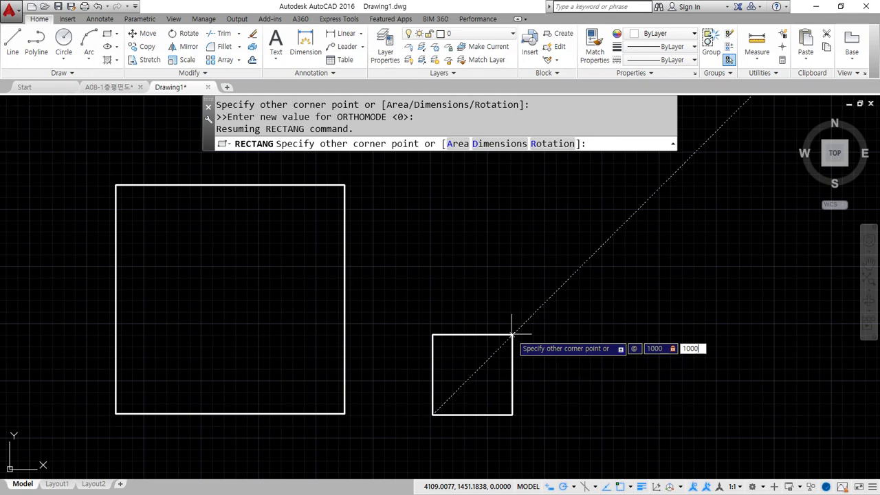
key(Return)
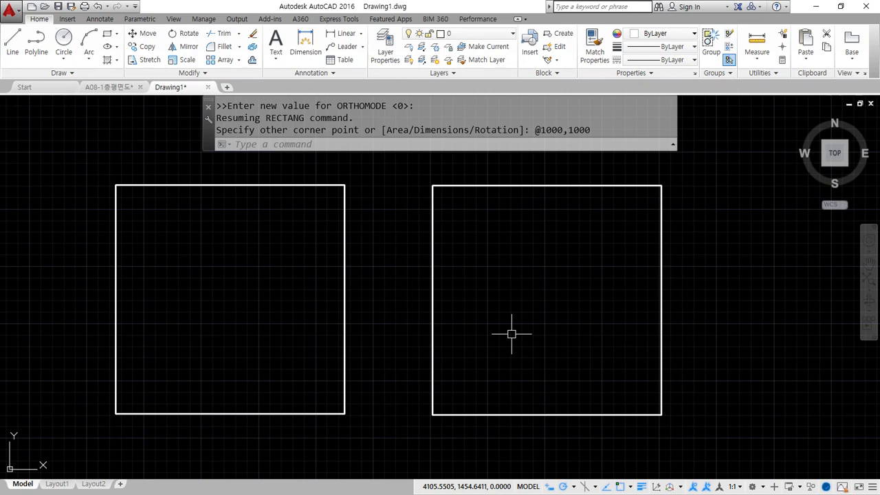
Start the AREA command to measure by corner points
click(382, 147)
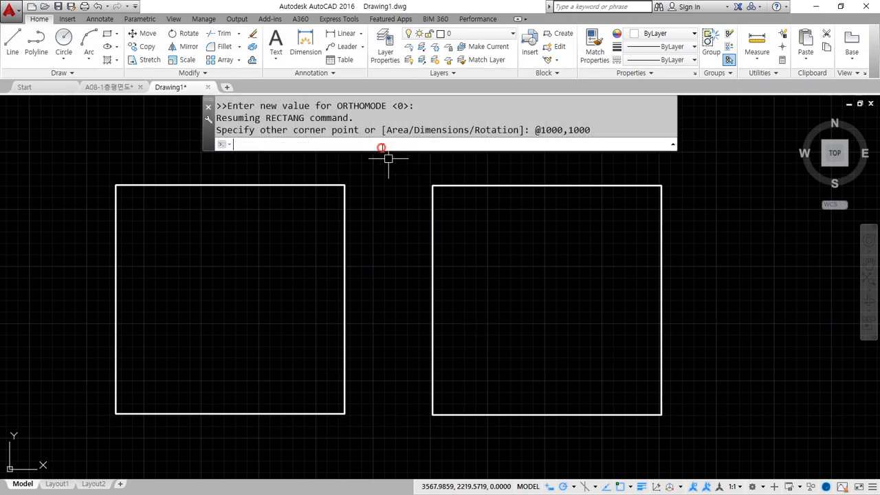
text(area)
key(Return)
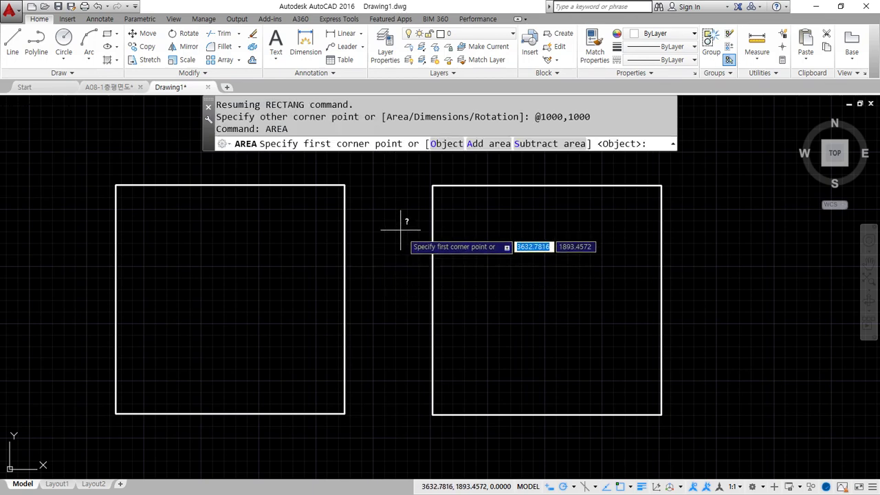
mouse_move(313, 157)
mouse_down()
mouse_move(294, 147)
mouse_move(359, 133)
mouse_move(467, 145)
mouse_move(464, 159)
mouse_move(304, 156)
mouse_up()
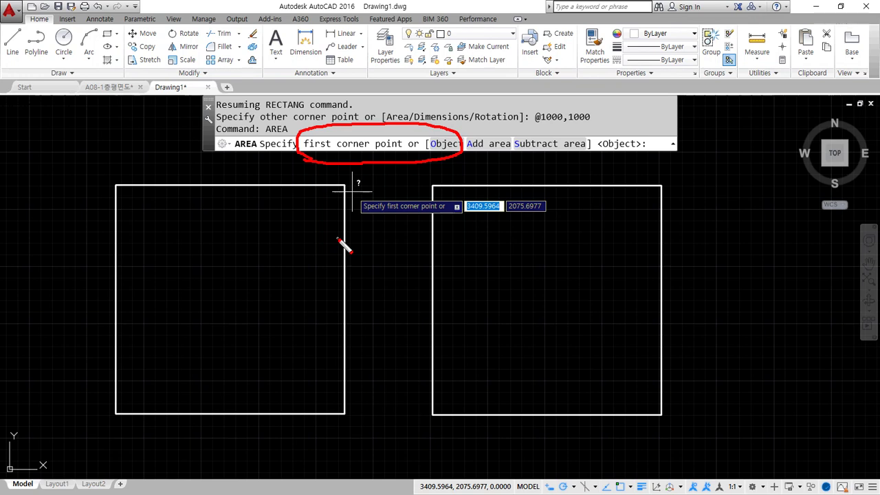
mouse_move(365, 102)
mouse_down()
mouse_move(360, 130)
mouse_move(372, 114)
mouse_up()
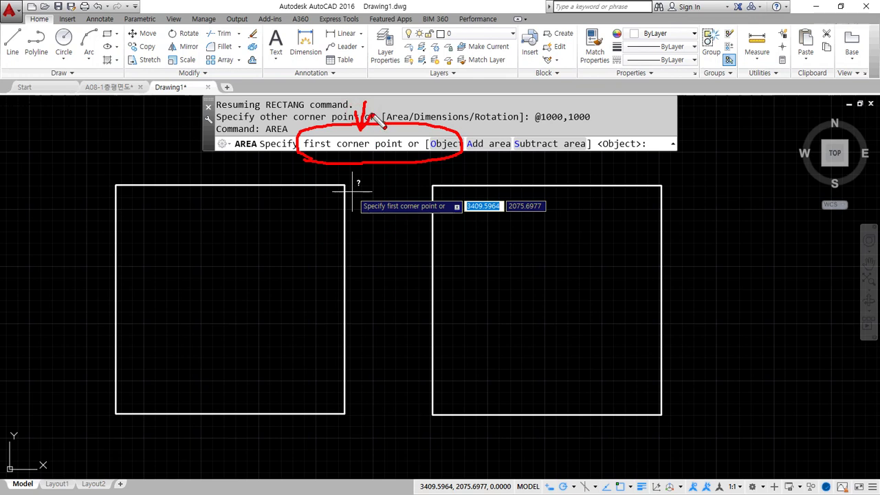
drag(460, 101, 454, 127)
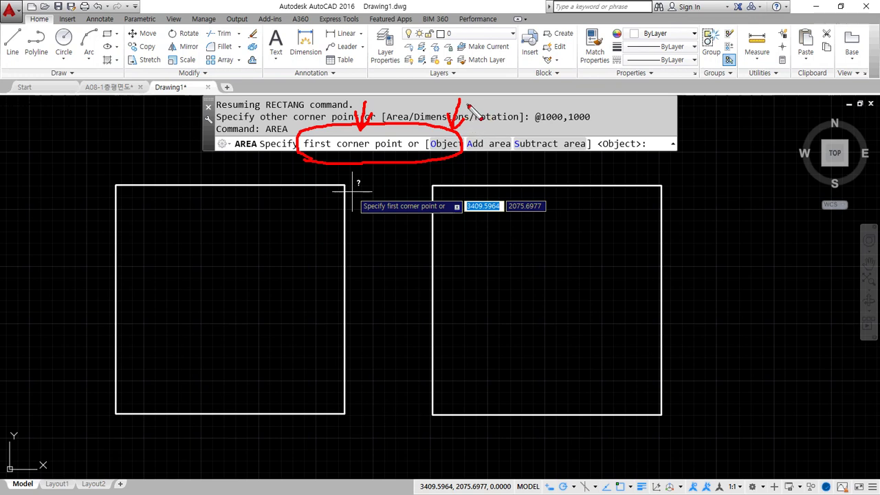
drag(468, 104, 456, 129)
key(Escape)
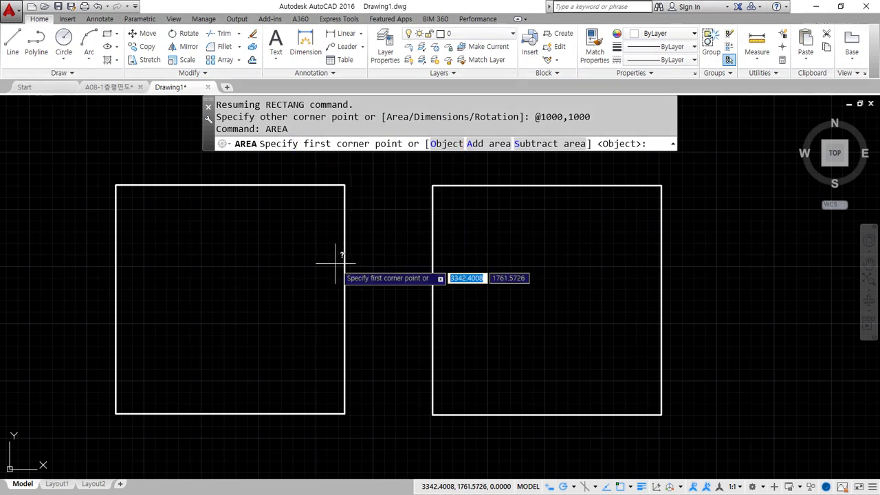
Measure the left square's area and perimeter by specifying its four corners in order around the outline
click(115, 414)
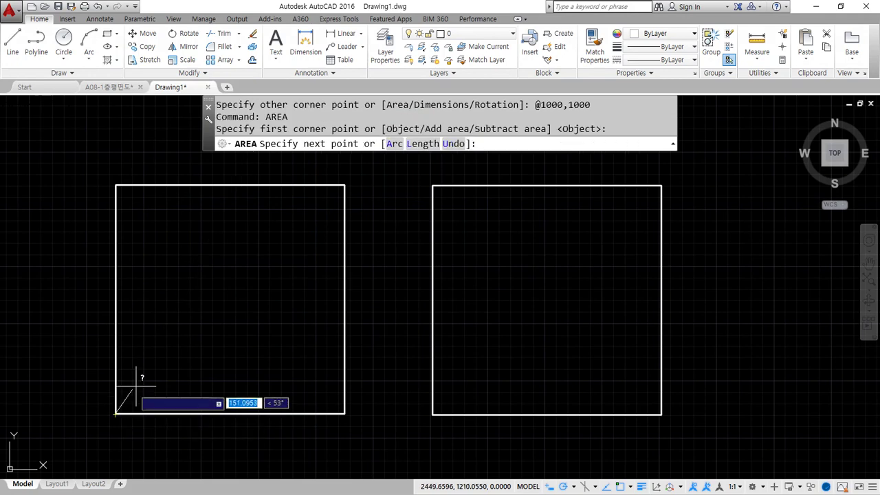
click(344, 414)
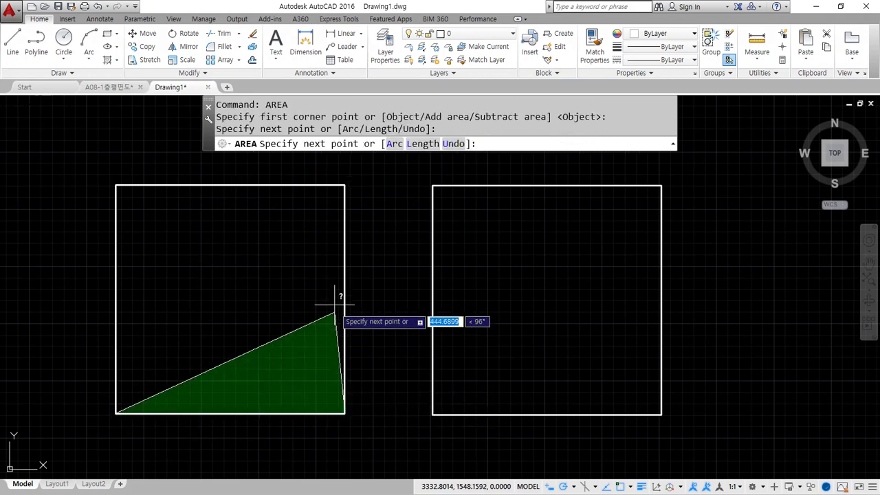
click(343, 185)
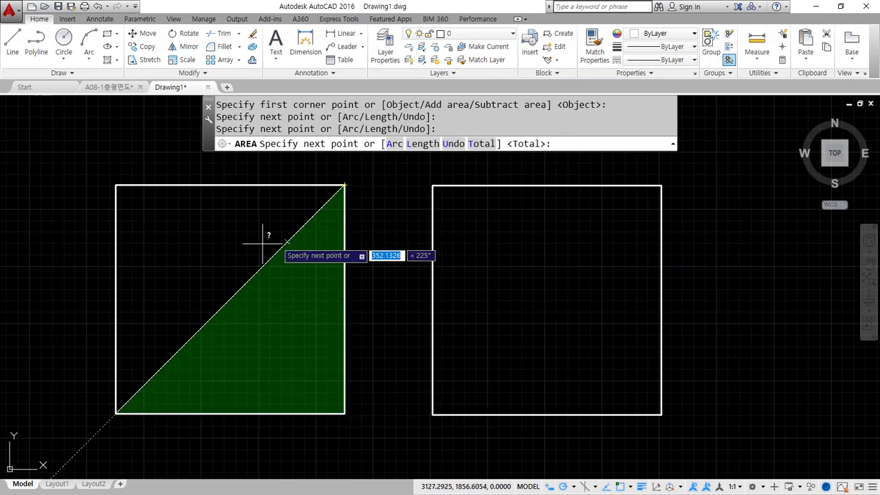
click(115, 185)
key(Return)
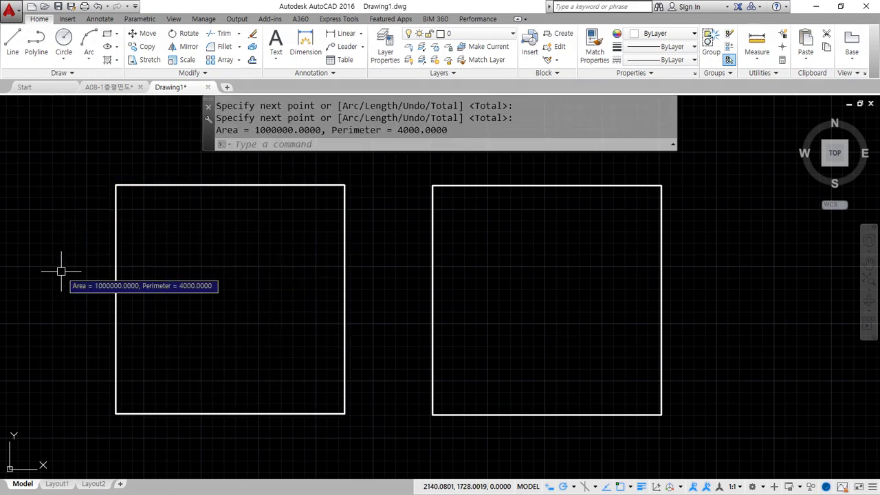
mouse_move(317, 141)
mouse_down()
mouse_move(249, 145)
mouse_move(279, 122)
mouse_move(319, 138)
mouse_up()
drag(218, 143, 261, 147)
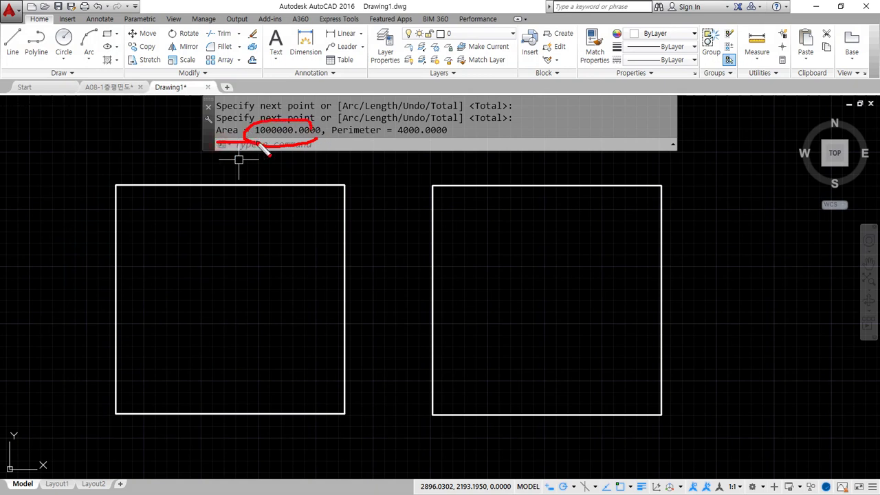
drag(338, 140, 439, 138)
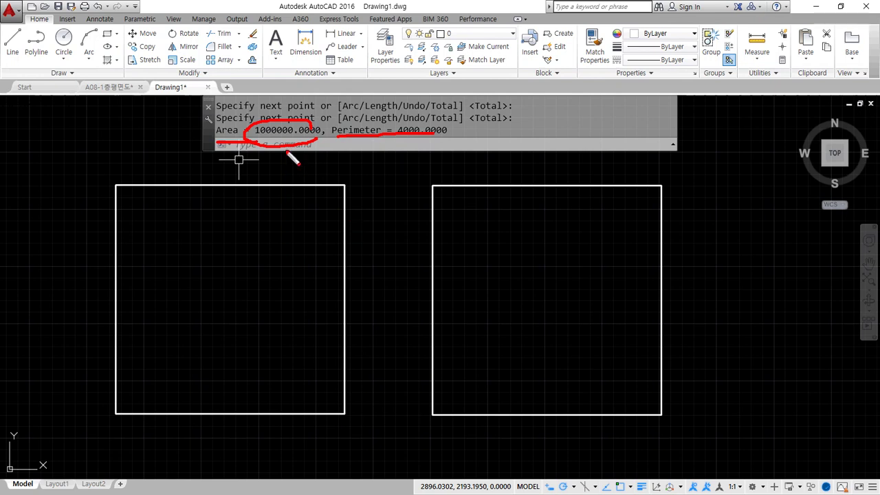
mouse_move(271, 151)
mouse_down()
mouse_move(295, 110)
mouse_move(426, 115)
mouse_move(287, 147)
mouse_up()
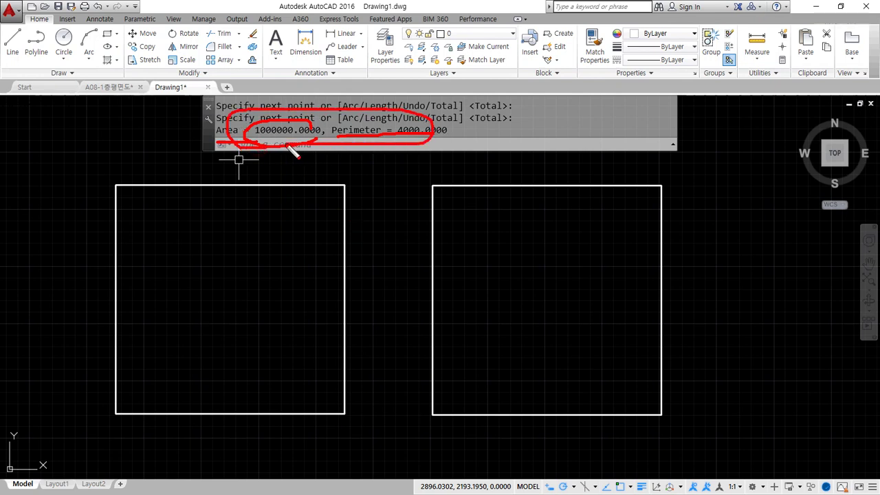
key(Escape)
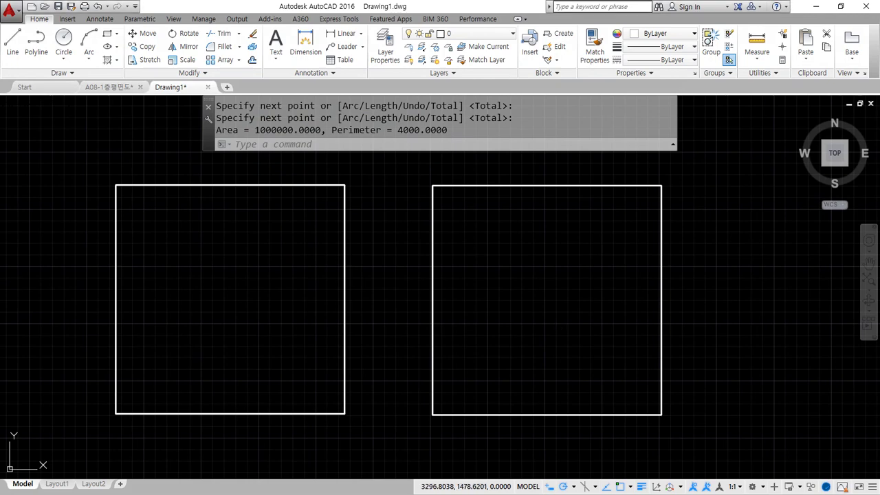
Draw a circle with a radius of 500 in the empty space to the right of the second square
middle_drag(501, 296, 295, 290)
middle_drag(592, 300, 545, 295)
text(c)
key(Return)
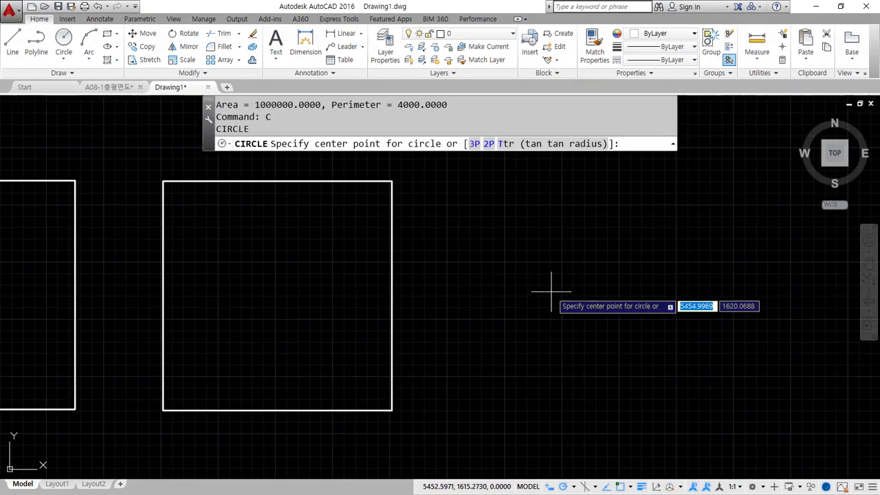
click(550, 291)
text(500)
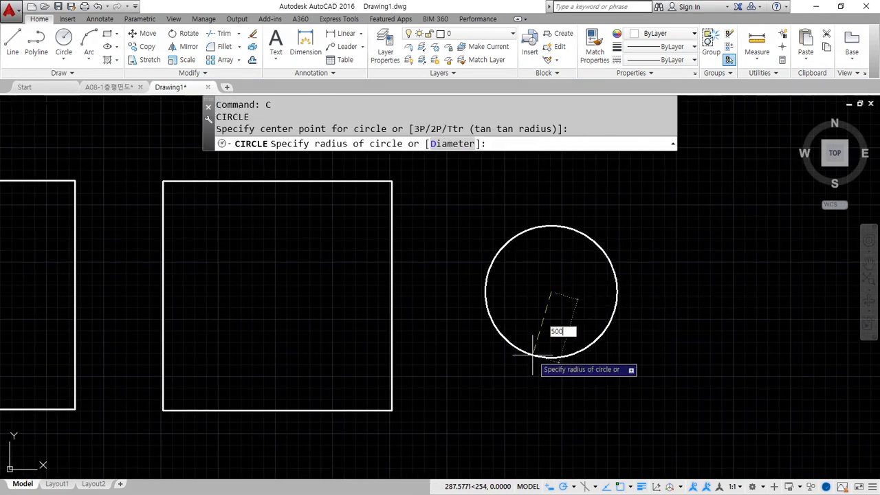
key(Return)
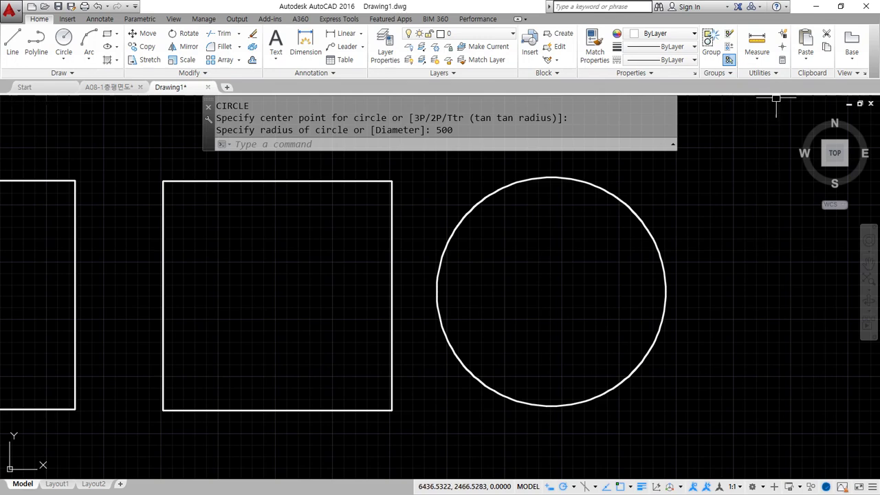
Measure the circle's area and circumference using the AREA command's Object option
text(AA)
key(Return)
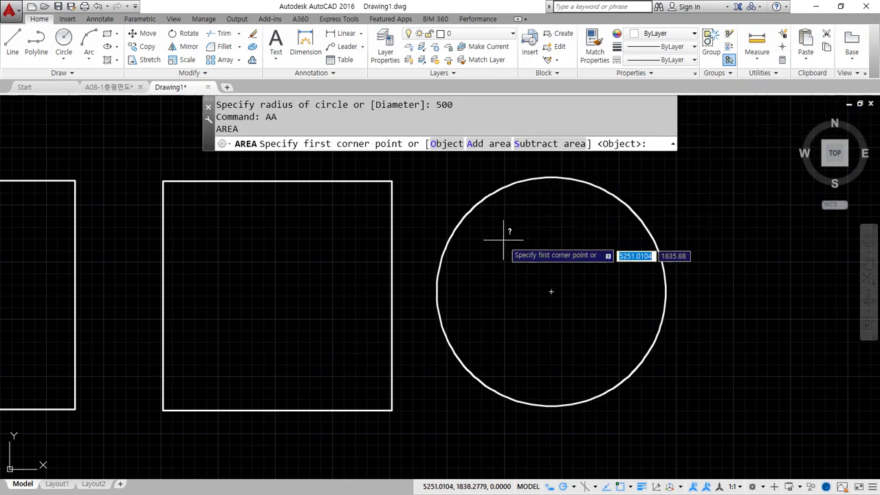
click(446, 146)
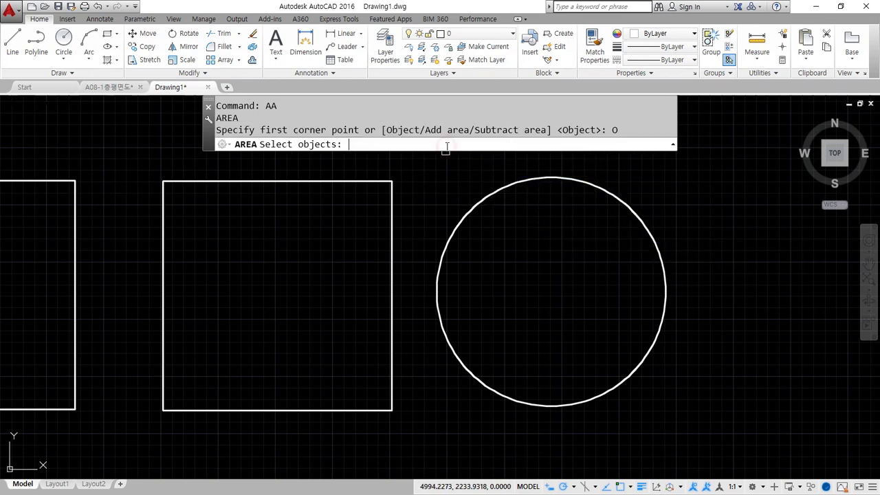
click(510, 187)
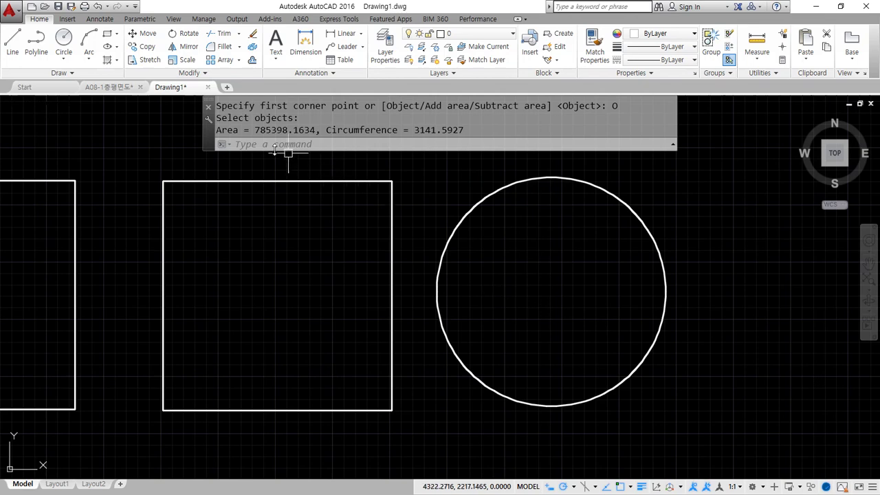
mouse_move(254, 134)
mouse_down()
mouse_move(307, 128)
mouse_move(261, 135)
mouse_move(306, 128)
mouse_move(265, 124)
mouse_move(270, 146)
mouse_up()
mouse_move(342, 138)
mouse_down()
mouse_move(466, 142)
mouse_move(429, 114)
mouse_move(415, 152)
mouse_up()
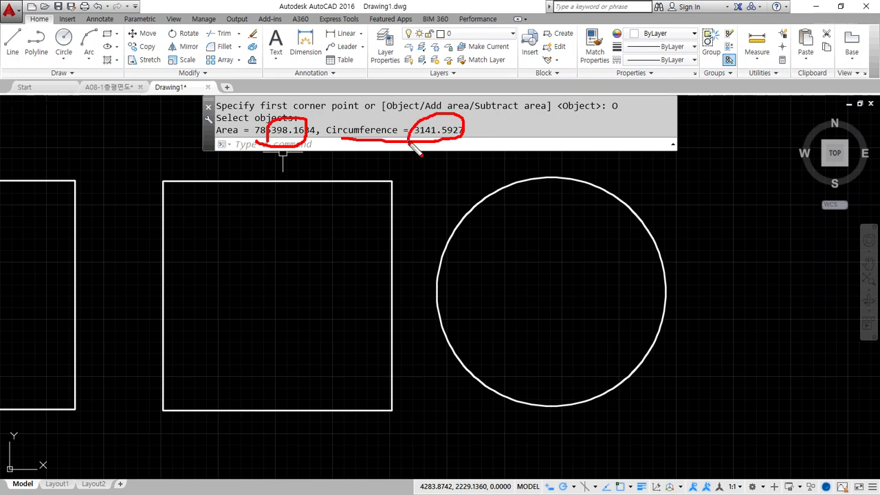
key(Escape)
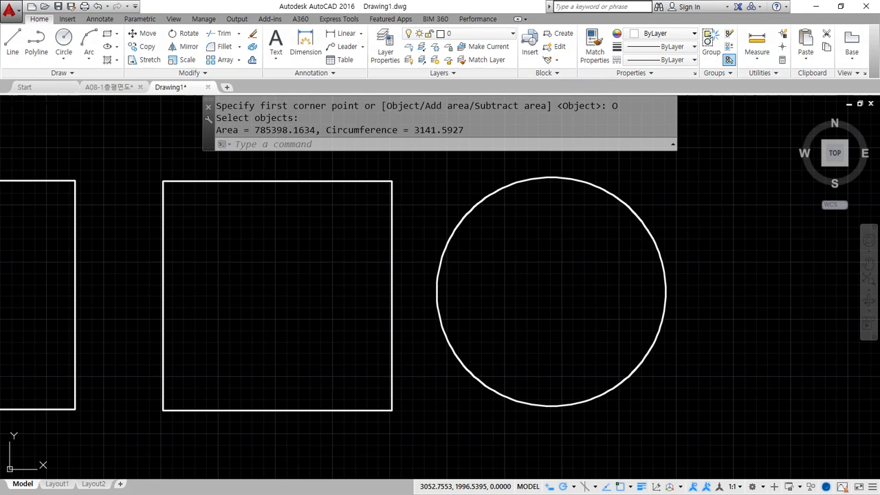
scroll(215, 277, down, 2)
middle_drag(215, 277, 361, 285)
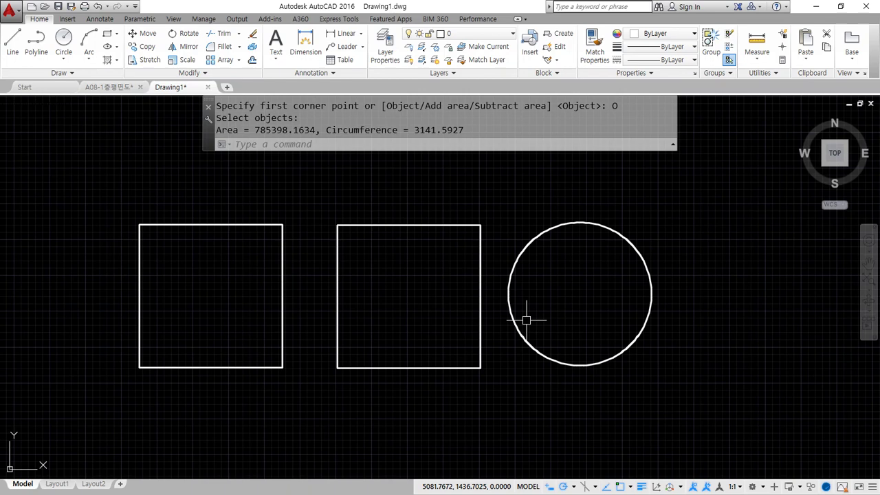
text(,)
key(Return)
key(Escape)
key(Escape)
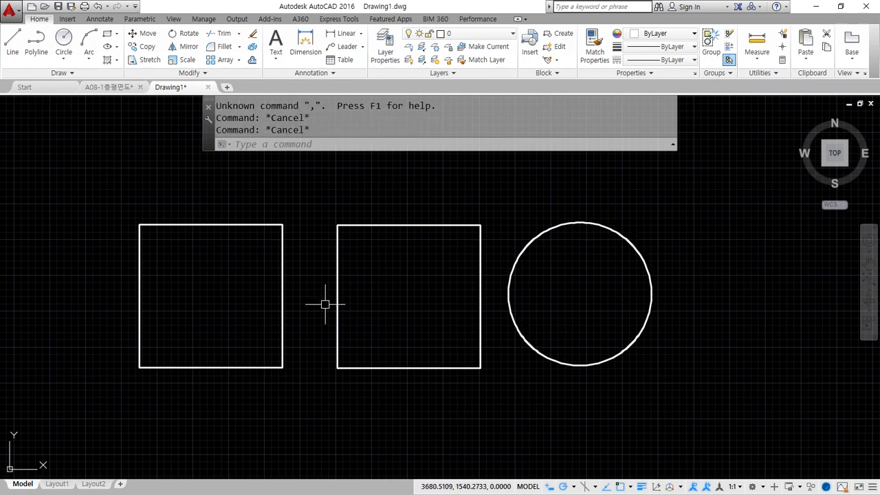
Draw a circle centred in the gap between the two squares, large enough to overlap both inner edges
text(c)
key(Return)
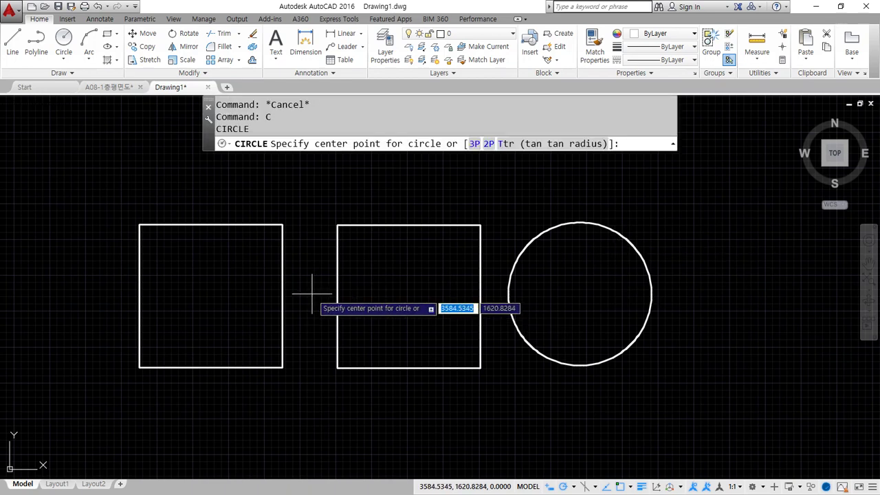
click(312, 294)
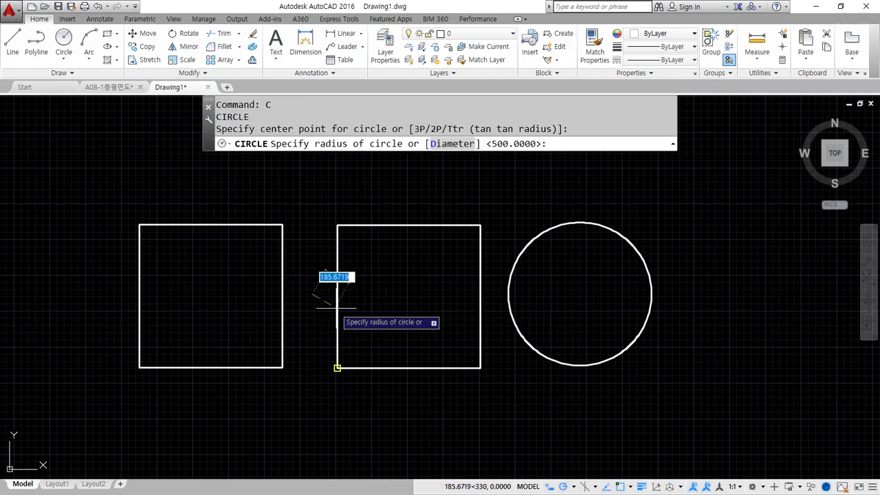
click(372, 314)
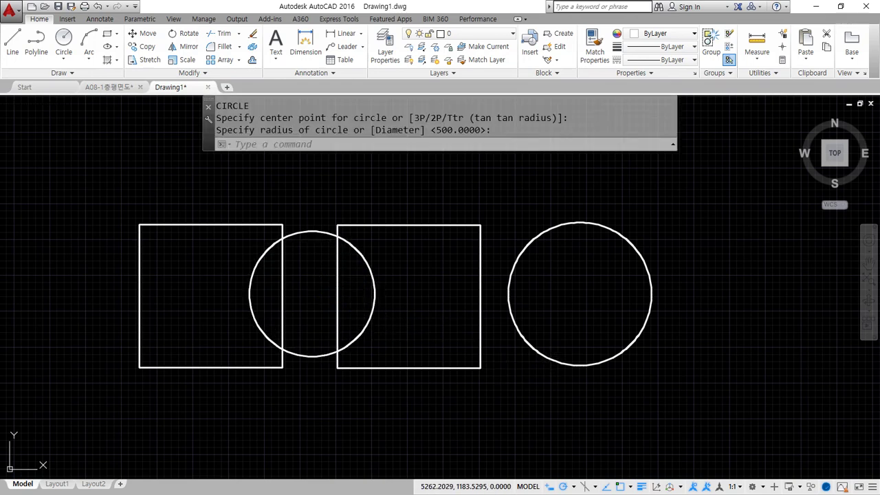
Erase the separate circle to the right of the second square
click(536, 351)
click(534, 369)
text(e)
key(Return)
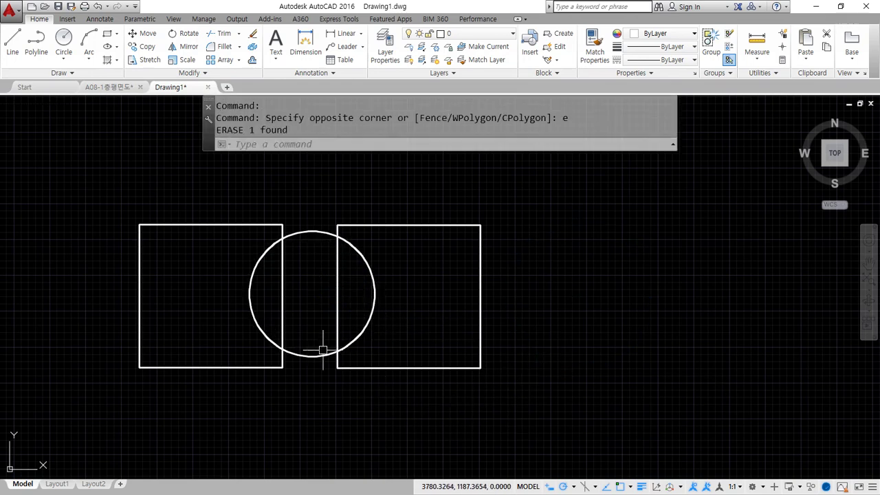
Trim the overlapping parts of the circle and squares to leave one continuous outline with an upper and a lower arc
text(tr)
key(Return)
key(Return)
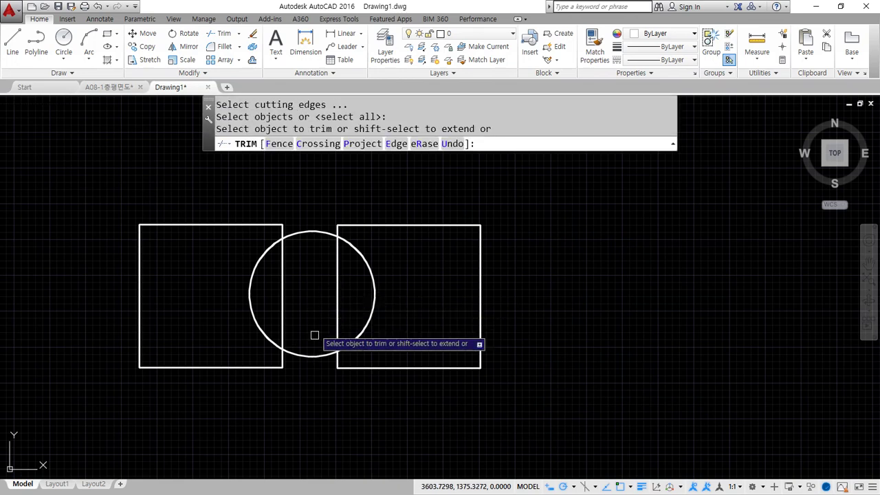
click(386, 314)
click(225, 275)
key(Return)
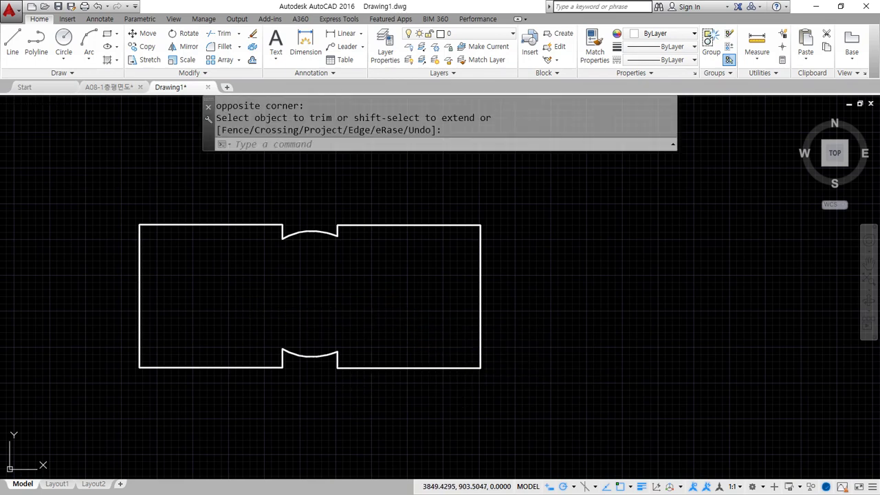
mouse_move(290, 376)
mouse_down()
mouse_move(281, 227)
mouse_move(370, 399)
mouse_move(339, 402)
mouse_up()
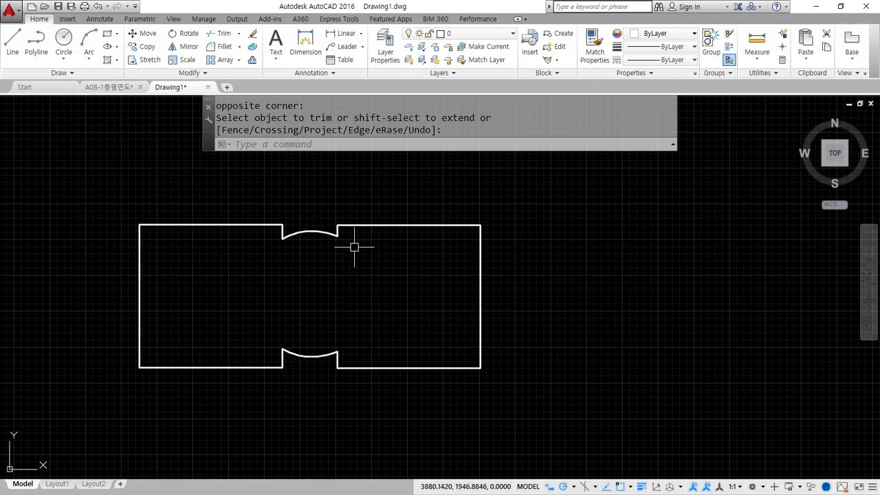
click(406, 220)
click(386, 253)
key(Escape)
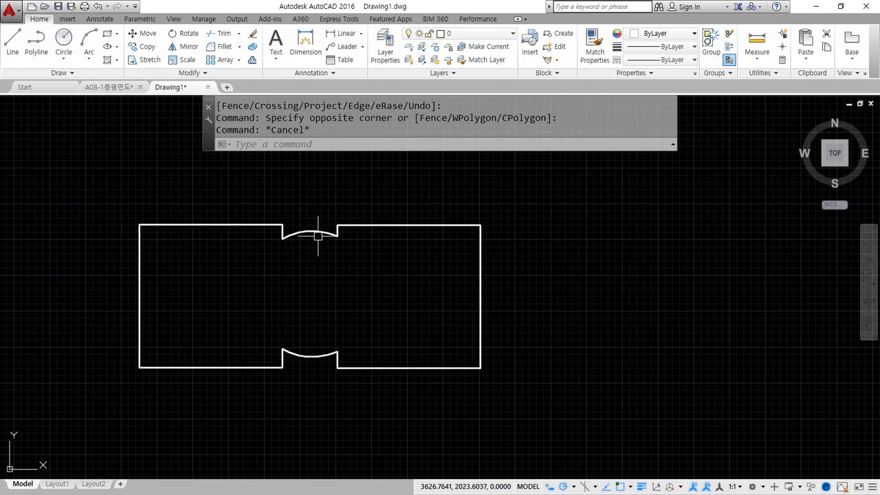
click(318, 237)
click(284, 203)
key(Escape)
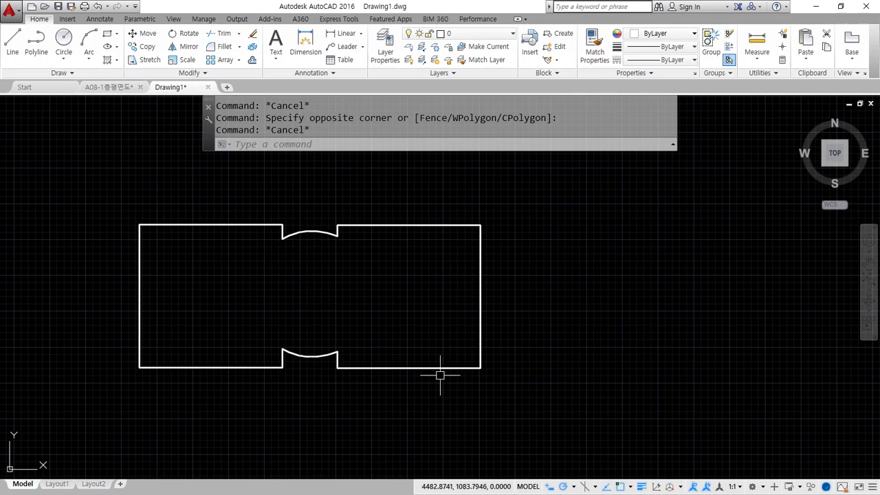
mouse_move(412, 411)
mouse_down()
mouse_move(306, 413)
mouse_move(147, 252)
mouse_move(550, 339)
mouse_move(355, 433)
mouse_up()
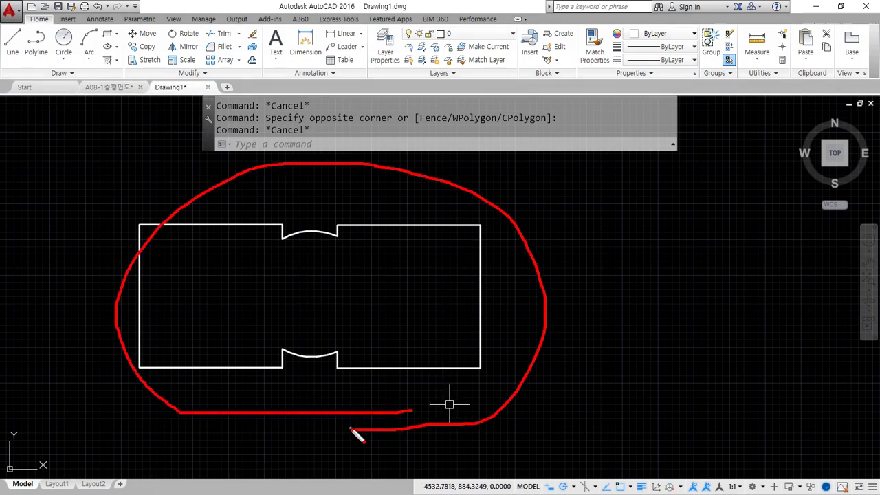
mouse_move(497, 232)
mouse_down()
mouse_move(560, 217)
mouse_move(563, 206)
mouse_move(564, 248)
mouse_move(564, 204)
mouse_up()
key(Escape)
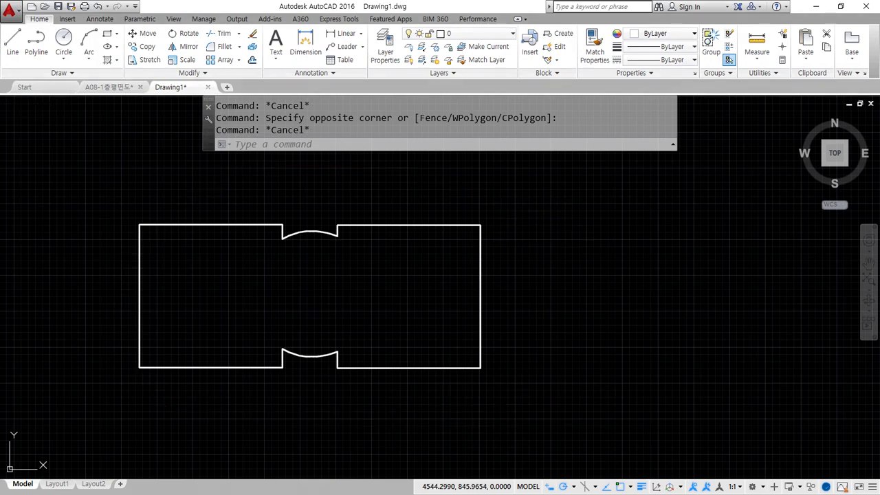
Switch to the Notepad notes, add the line "Join(결합)" at the end and highlight the word "Join"
key(alt+Tab)
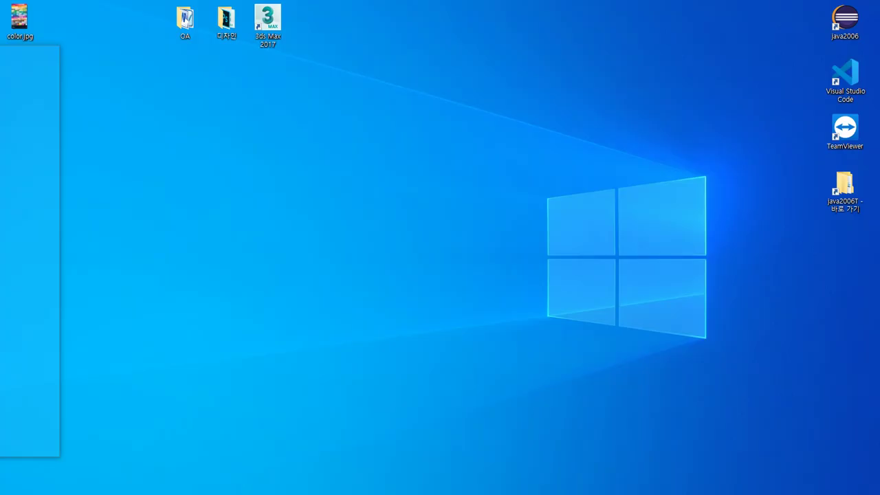
click(403, 366)
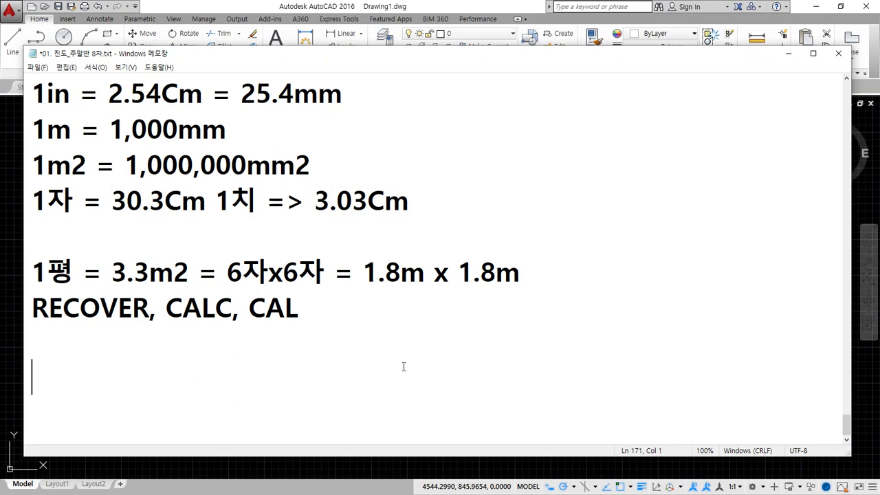
text(Join)
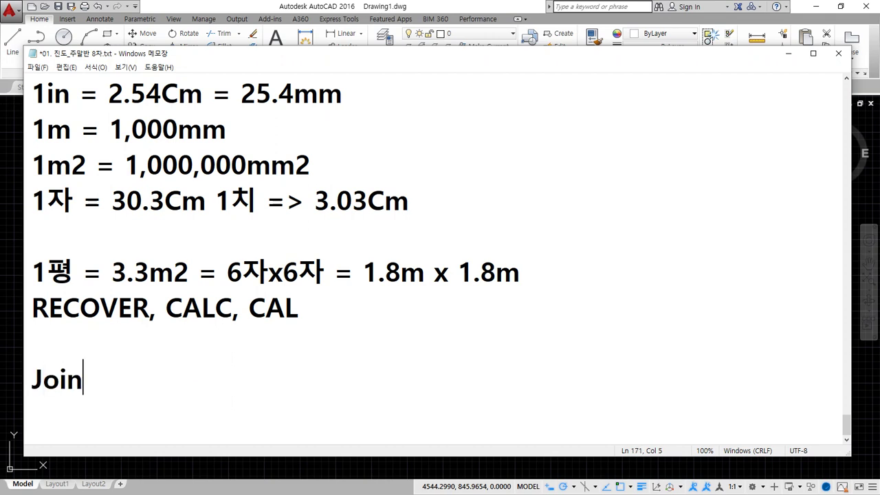
text((결합))
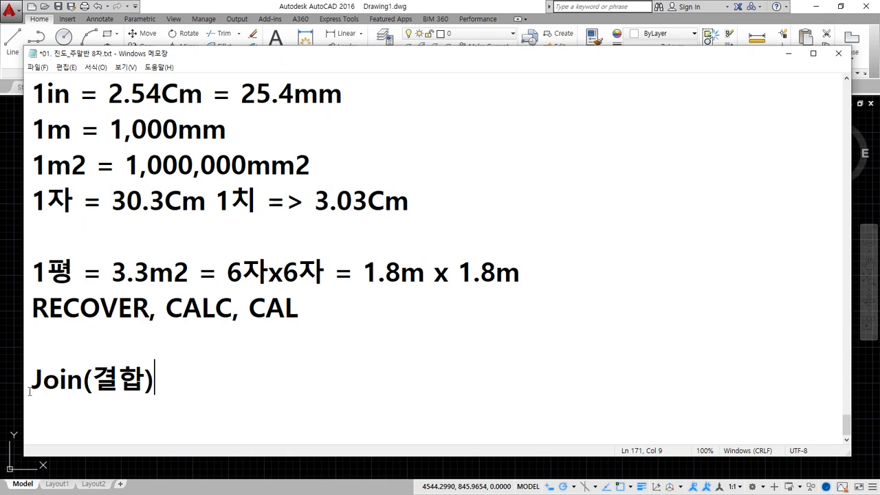
drag(38, 379, 80, 390)
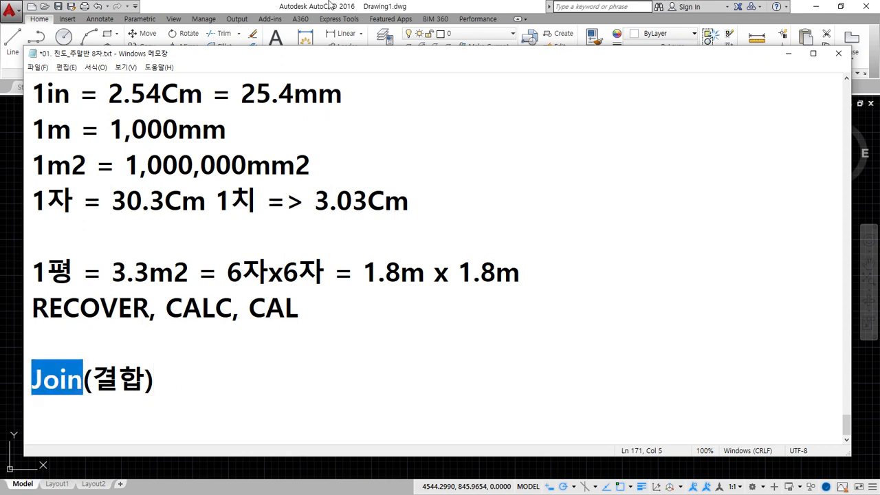
Switch back to AutoCAD and locate the Join command among the additional Modify tools
click(241, 7)
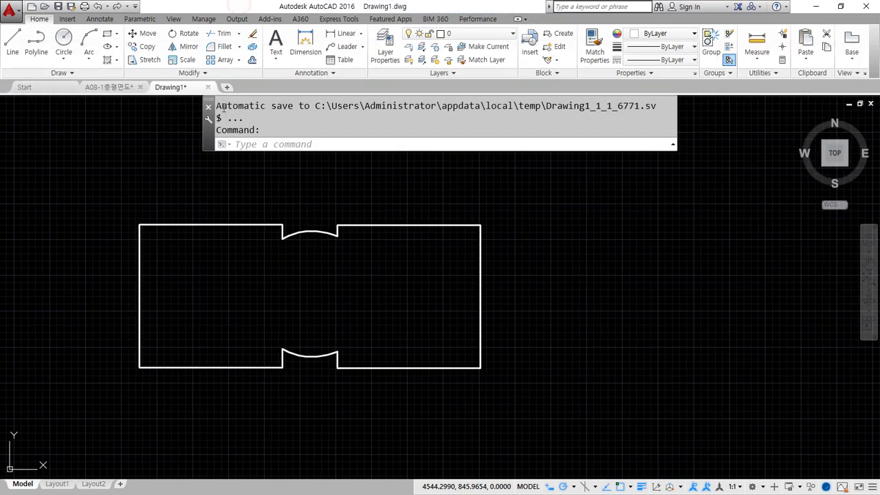
click(218, 74)
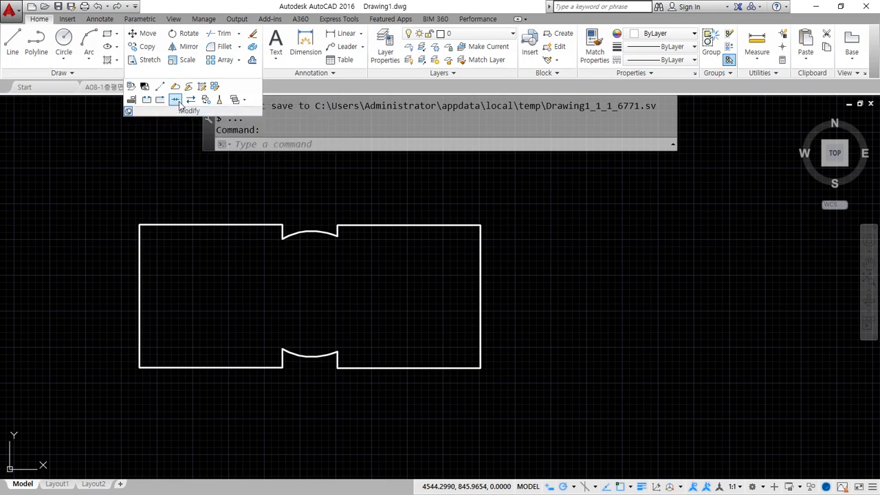
Draw three consecutive collinear horizontal line segments in the empty space to the right of the trimmed outline
middle_drag(529, 227, 278, 232)
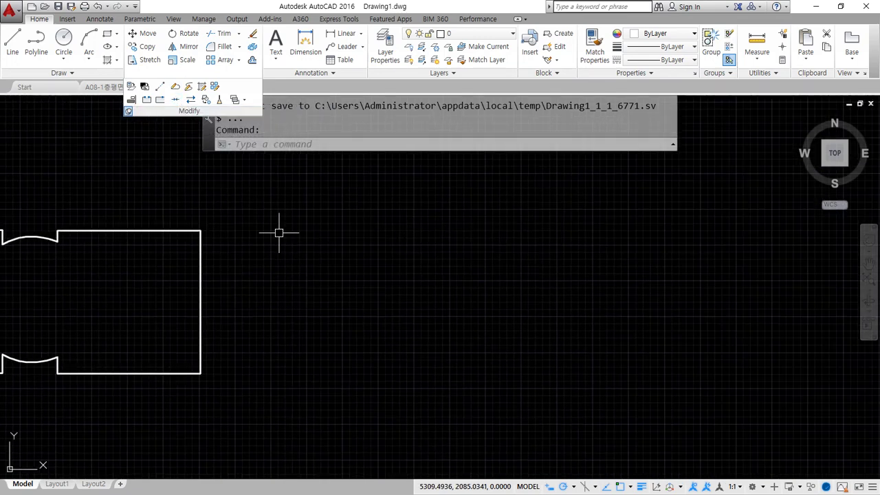
text(L)
key(Return)
click(326, 229)
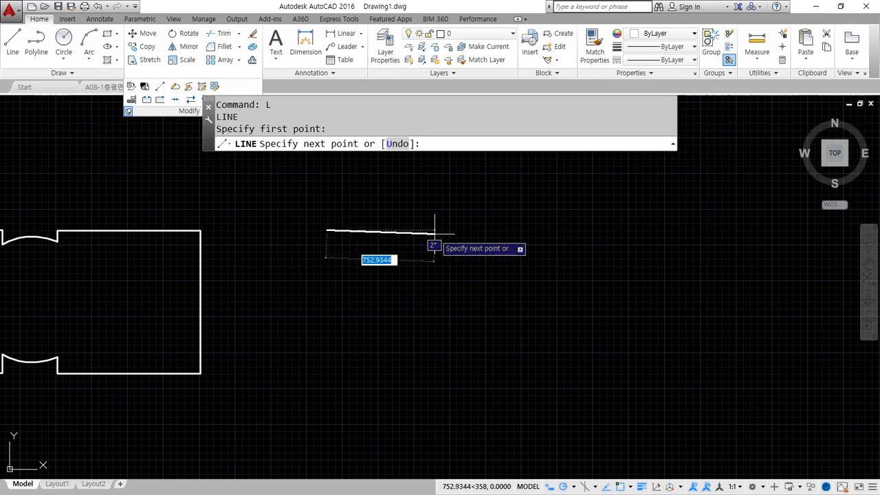
click(436, 229)
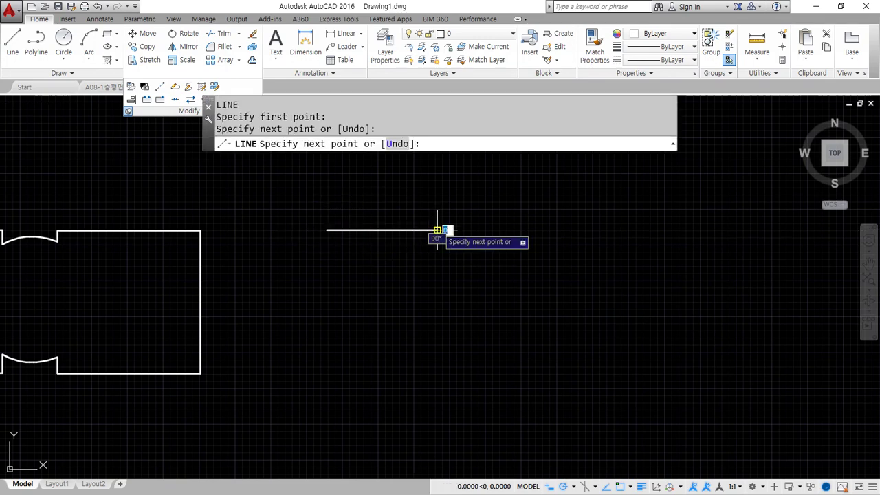
click(565, 229)
click(673, 229)
key(Return)
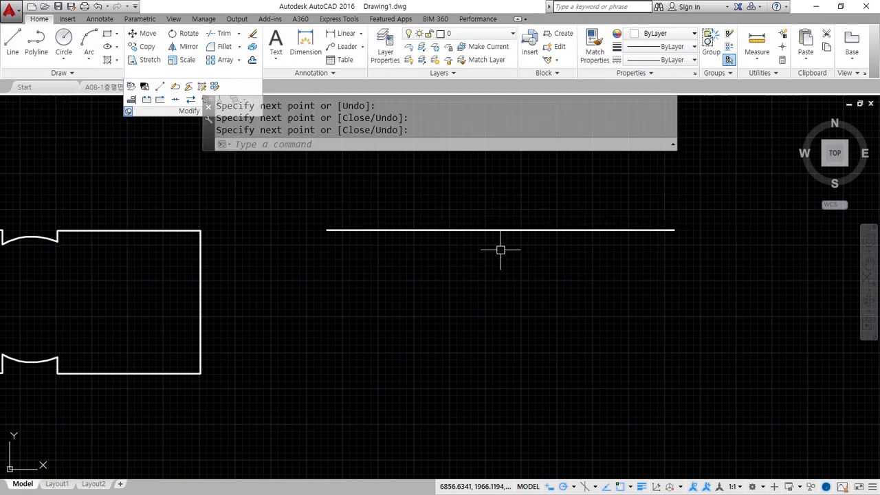
Delete the middle segment of the three horizontal lines
click(500, 247)
click(475, 201)
key(Delete)
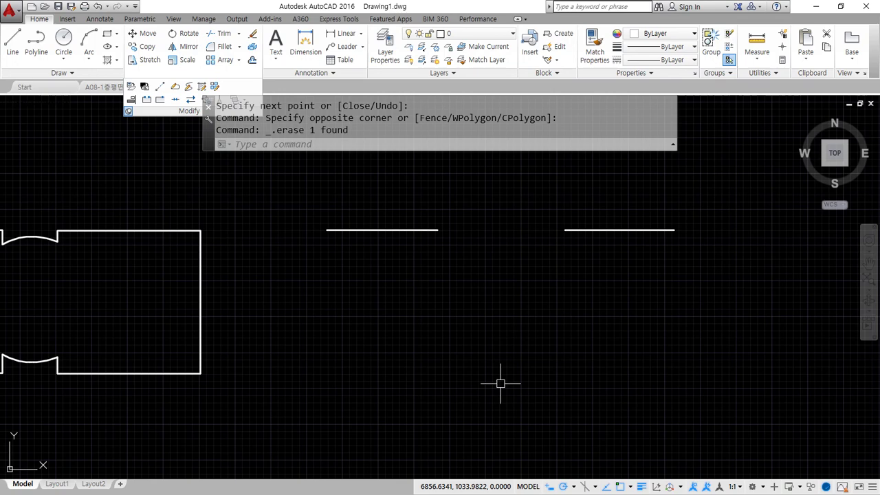
Try the Join command on the two separated horizontal segments, and undo the join
text(j)
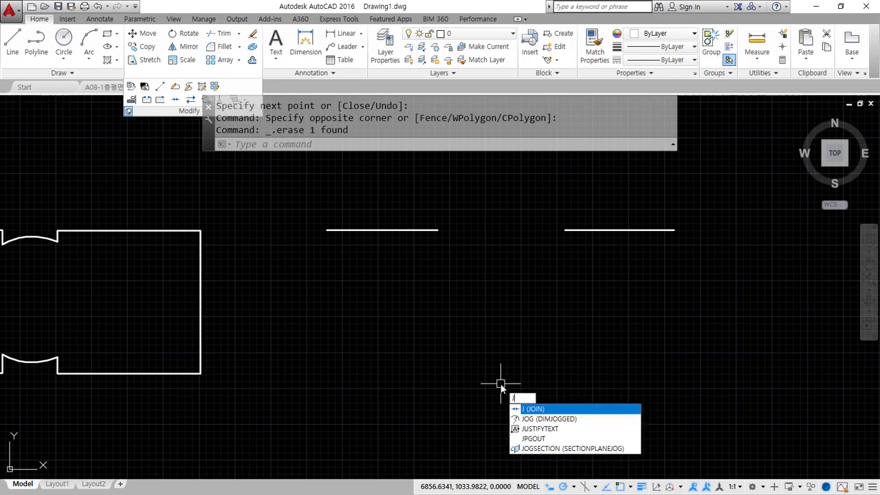
key(Return)
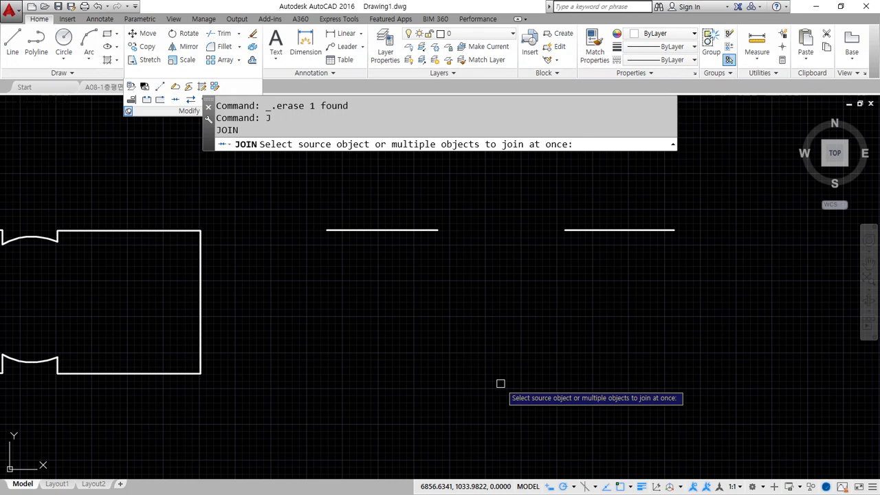
click(604, 278)
click(416, 203)
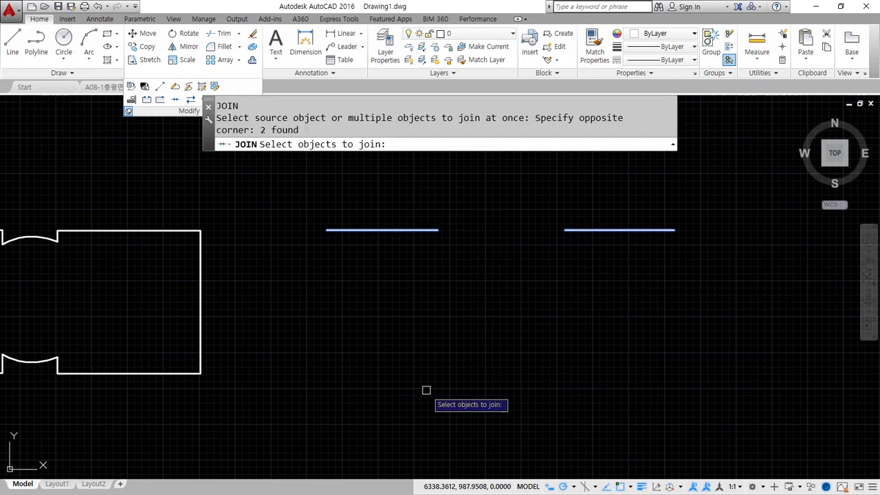
key(Return)
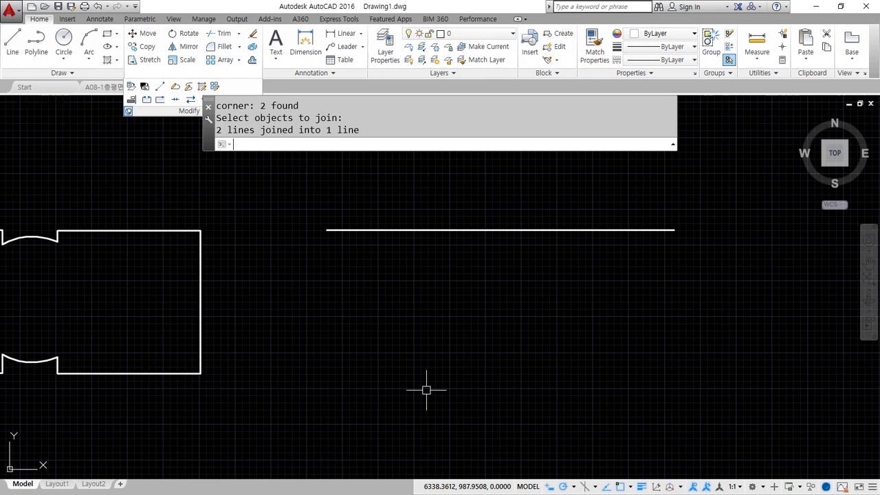
key(ctrl+z)
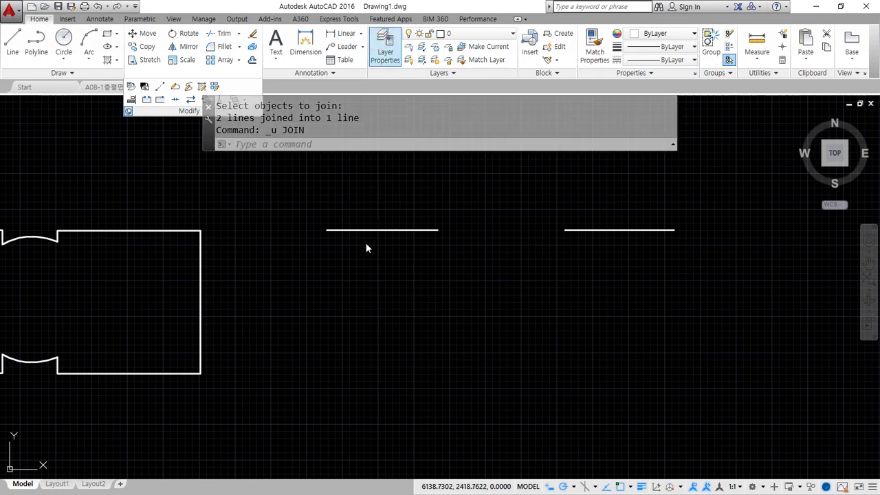
Create a new layer named cen and set its colour to red (colour 1)
click(385, 48)
click(155, 198)
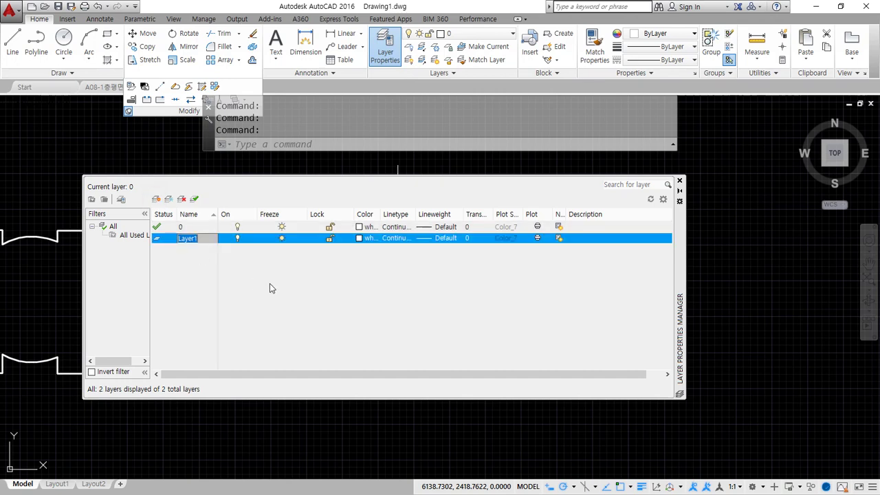
text(cen)
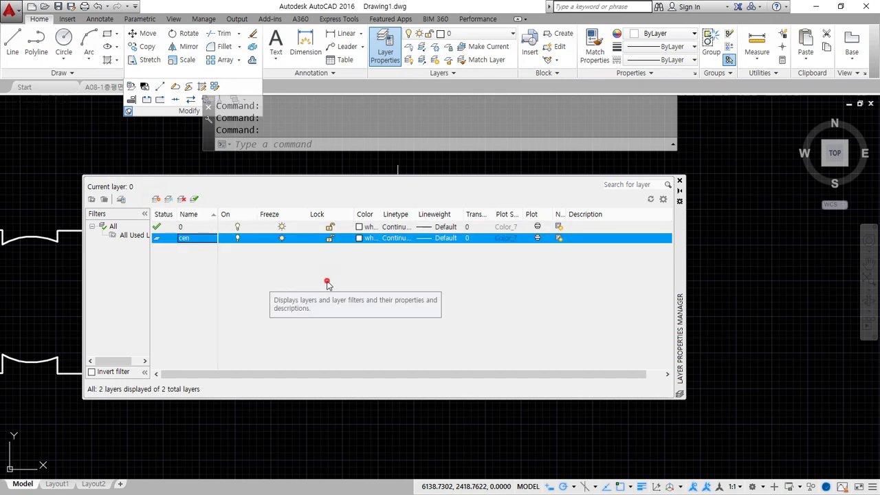
click(358, 241)
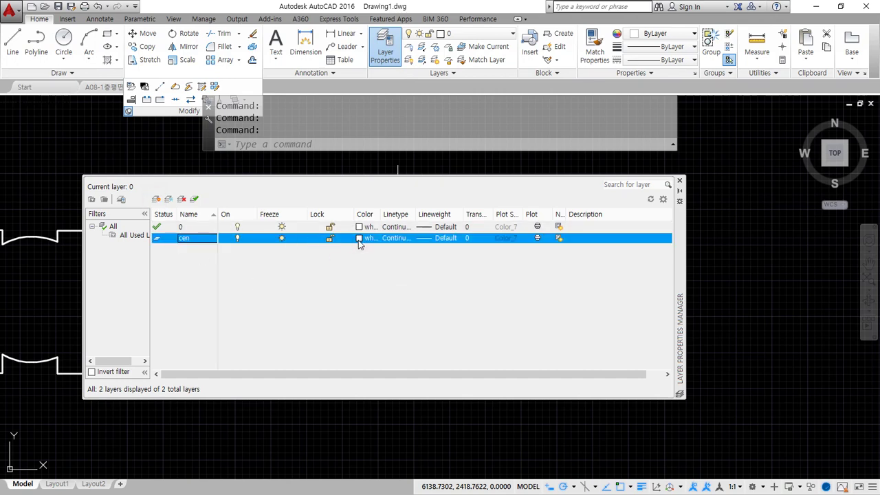
text(1)
key(Return)
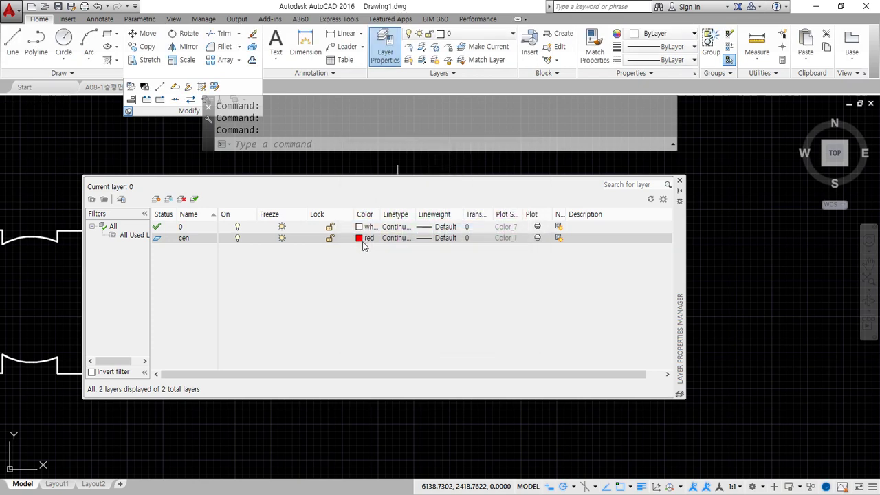
Load the CENTER2 linetype and assign it to the cen layer
click(400, 237)
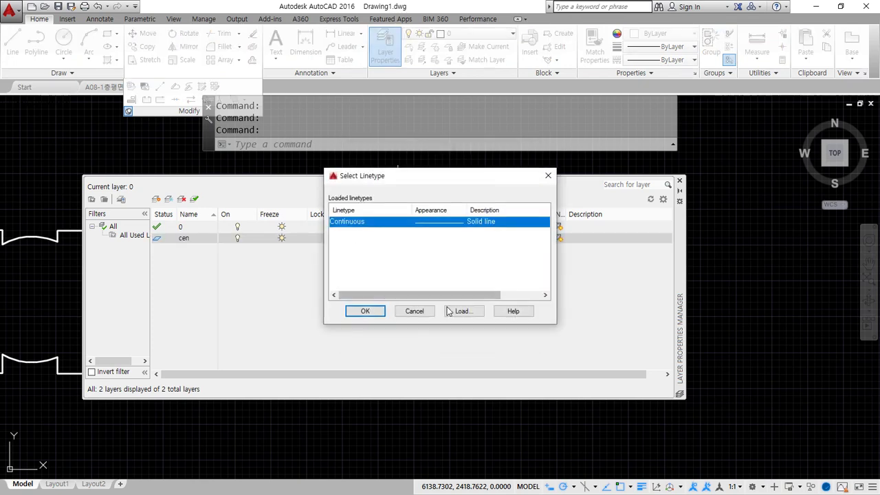
click(454, 311)
key(c)
click(358, 242)
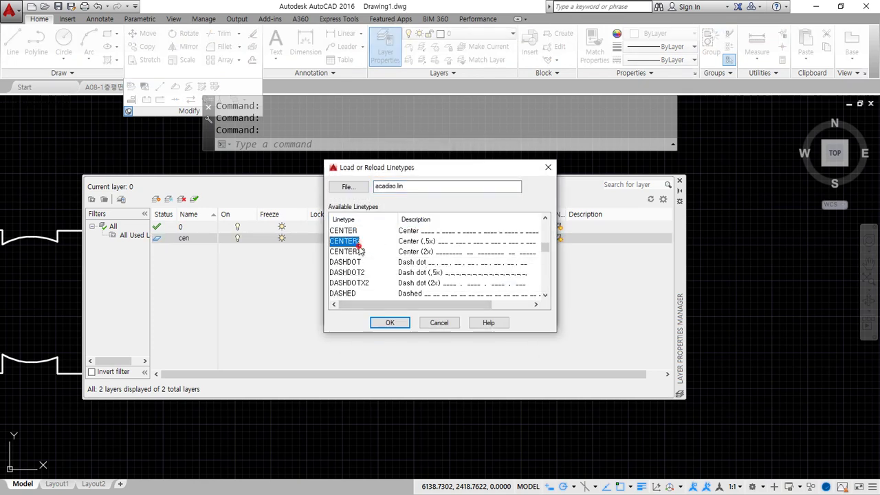
click(390, 323)
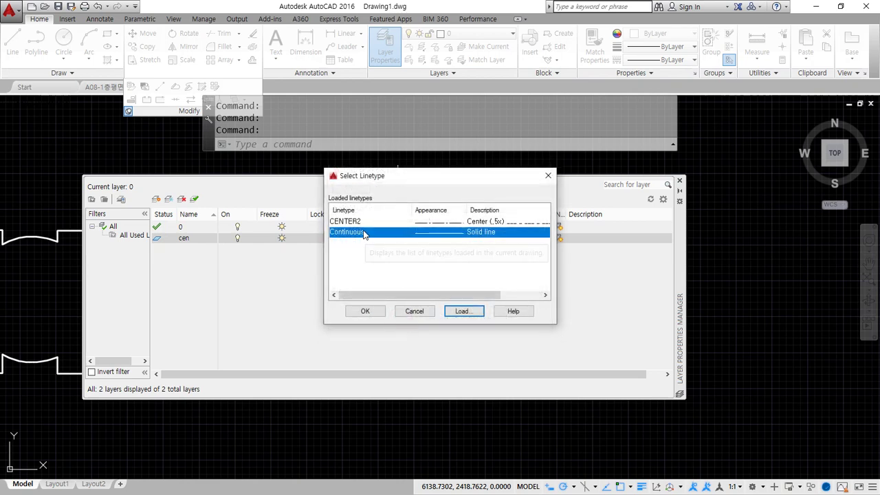
click(365, 312)
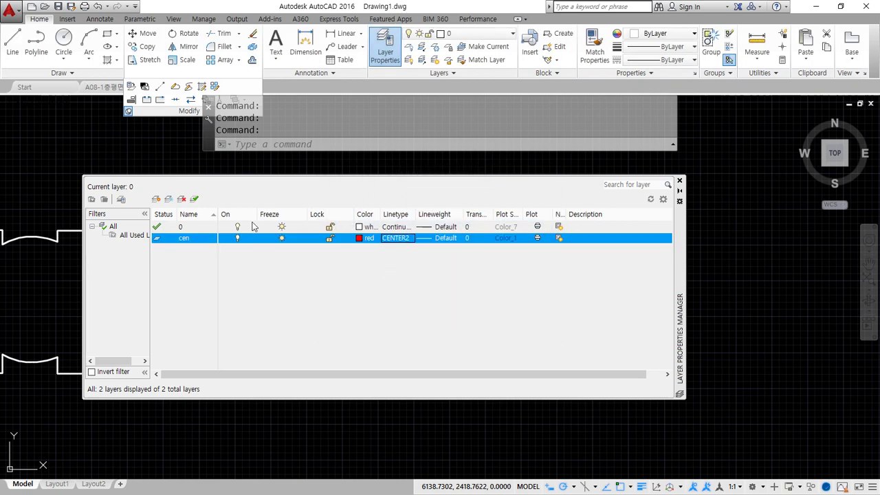
Move the left one of the two separated horizontal segments to the cen layer and inspect its dash-dot linetype
click(437, 253)
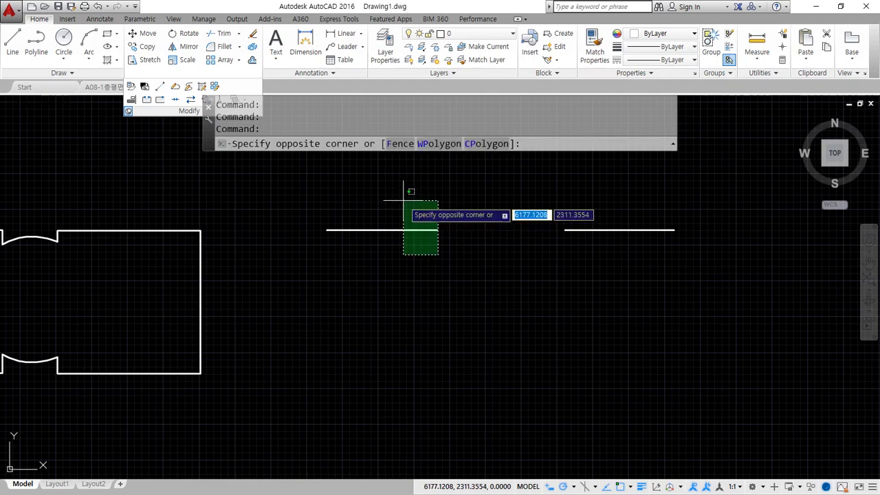
click(404, 195)
click(467, 33)
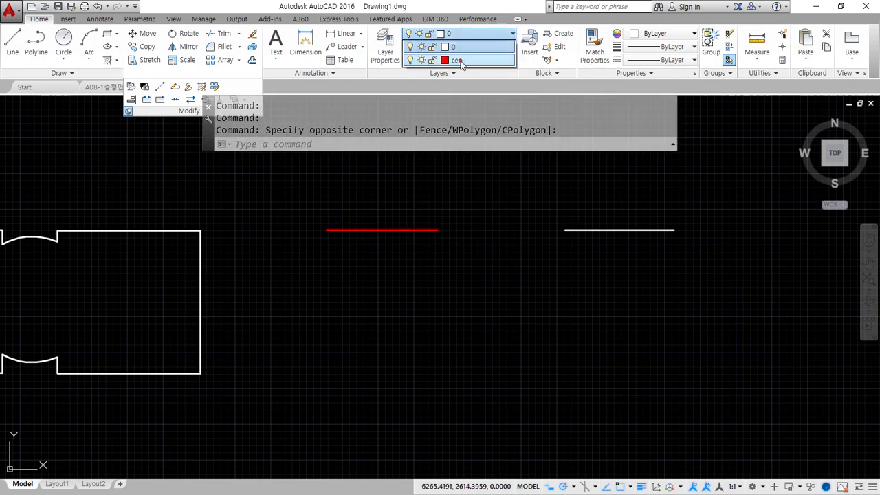
click(461, 61)
key(Escape)
scroll(412, 215, up, 6)
middle_drag(571, 246, 293, 247)
scroll(211, 299, up, 4)
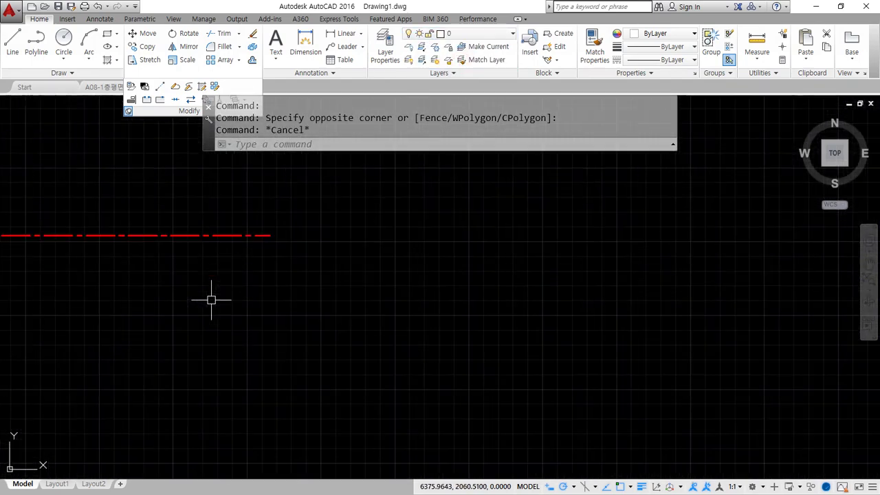
scroll(159, 237, up, 2)
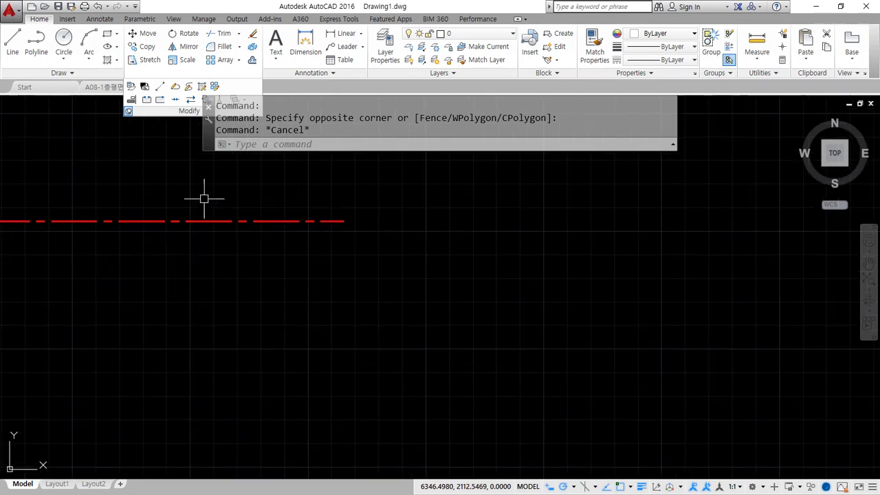
scroll(222, 275, down, 6)
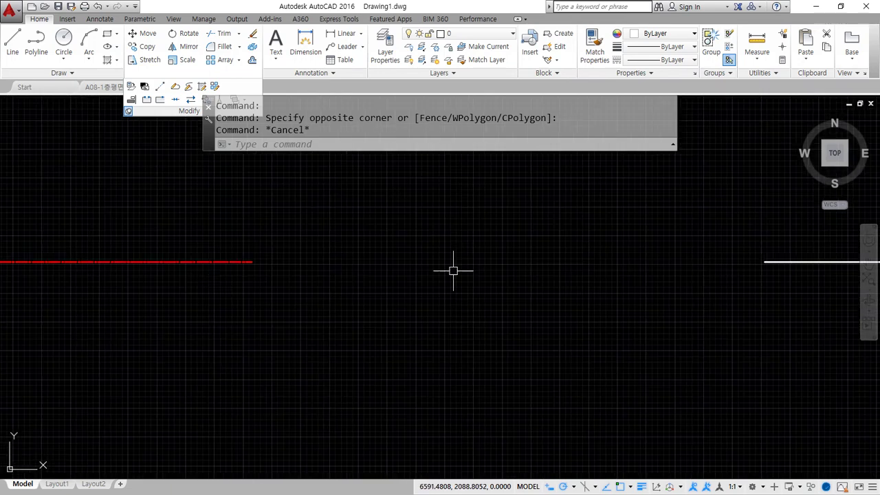
Try the Join command with the red cen segment as source and the white segment second, and undo the join
middle_drag(820, 268, 519, 268)
scroll(549, 237, up, 4)
scroll(549, 237, down, 4)
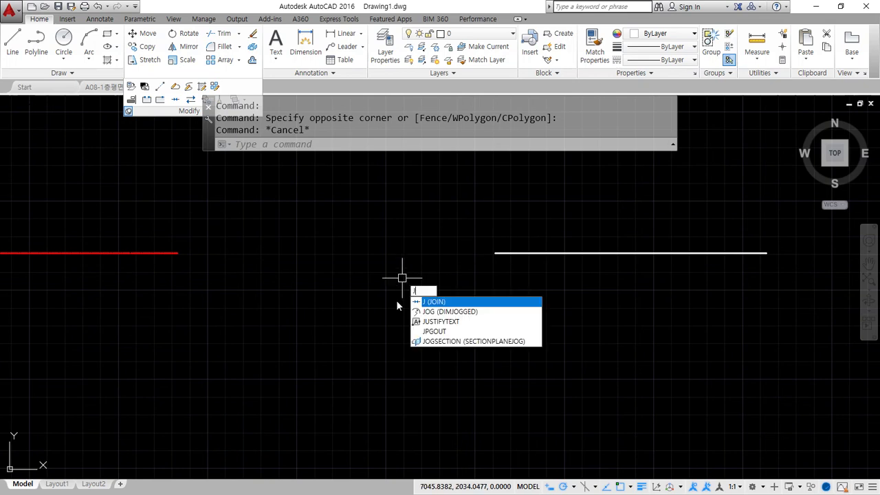
key(Return)
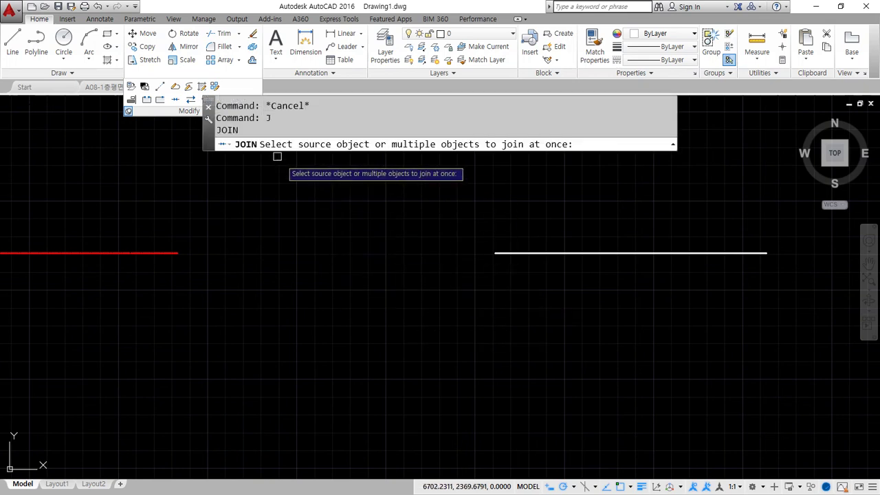
mouse_move(262, 152)
mouse_down()
mouse_move(343, 155)
mouse_move(339, 128)
mouse_move(277, 143)
mouse_up()
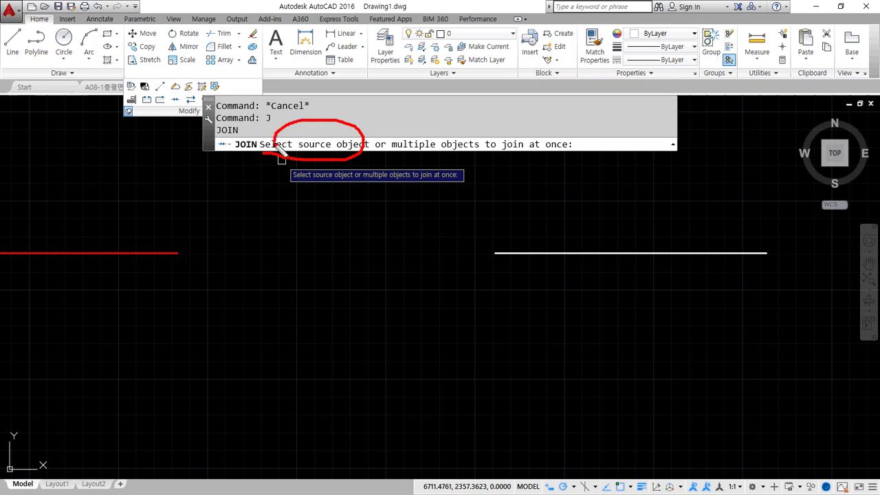
mouse_move(342, 161)
mouse_down()
mouse_move(303, 158)
mouse_move(363, 156)
mouse_up()
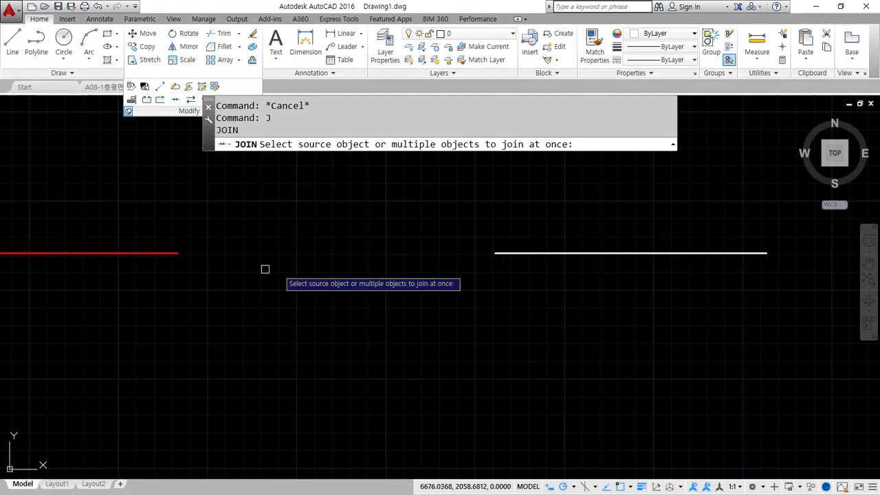
click(165, 251)
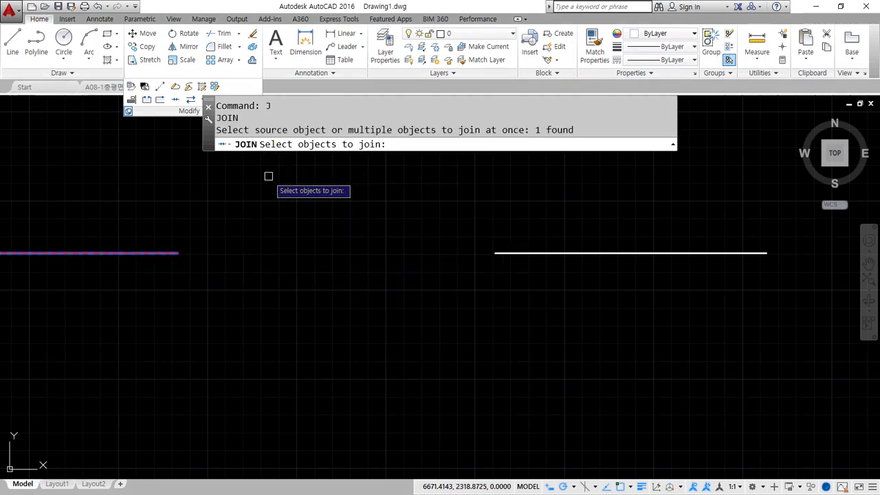
drag(298, 160, 396, 158)
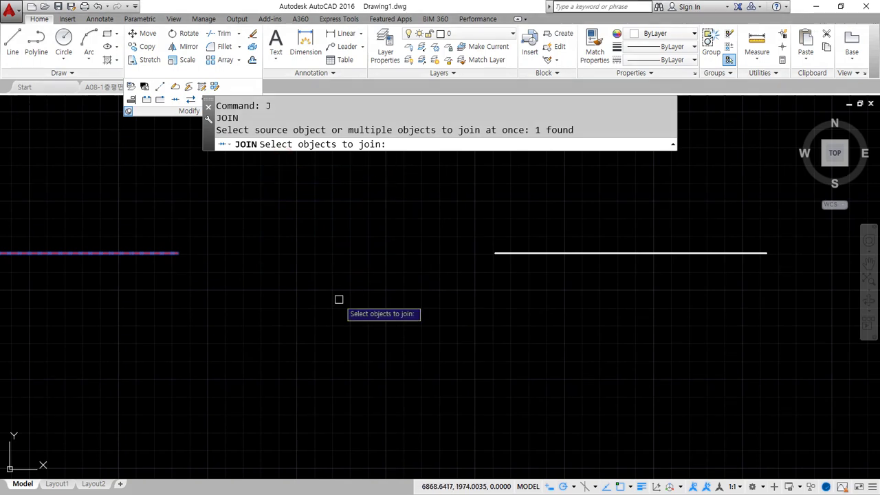
click(545, 253)
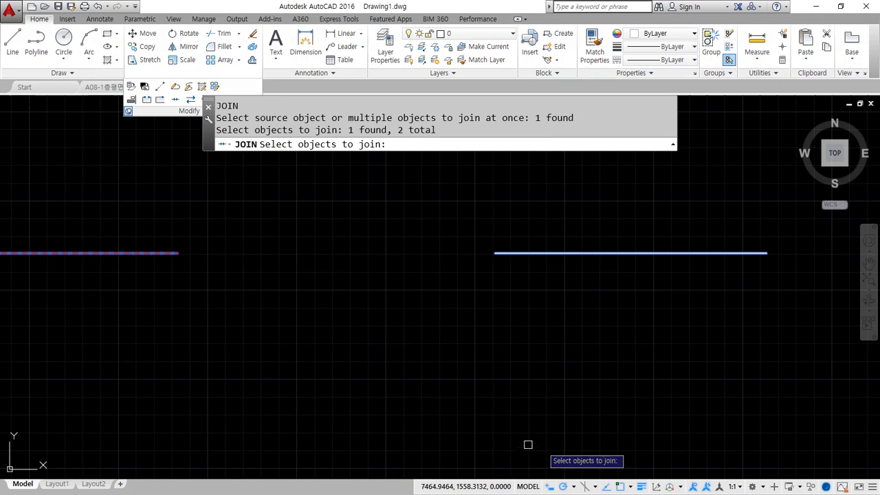
mouse_move(114, 267)
mouse_down()
mouse_move(103, 233)
mouse_move(118, 267)
mouse_up()
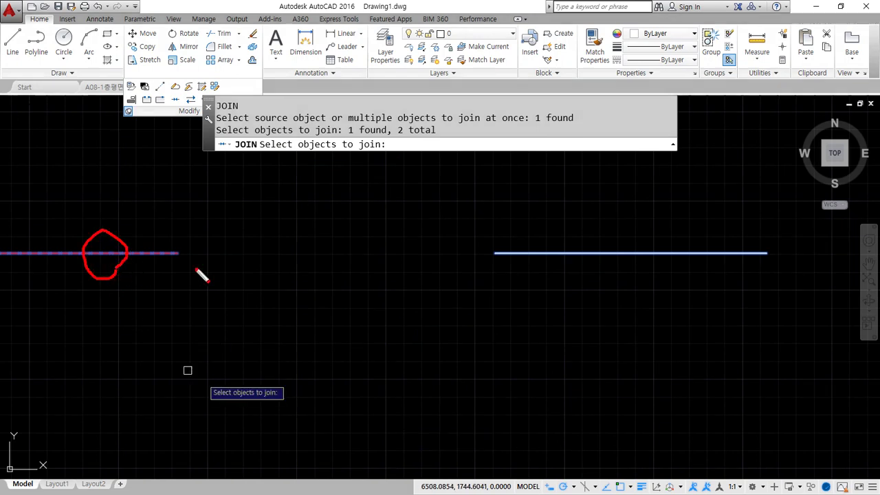
mouse_move(553, 270)
mouse_down()
mouse_move(542, 245)
mouse_move(554, 254)
mouse_move(181, 236)
mouse_move(203, 204)
mouse_up()
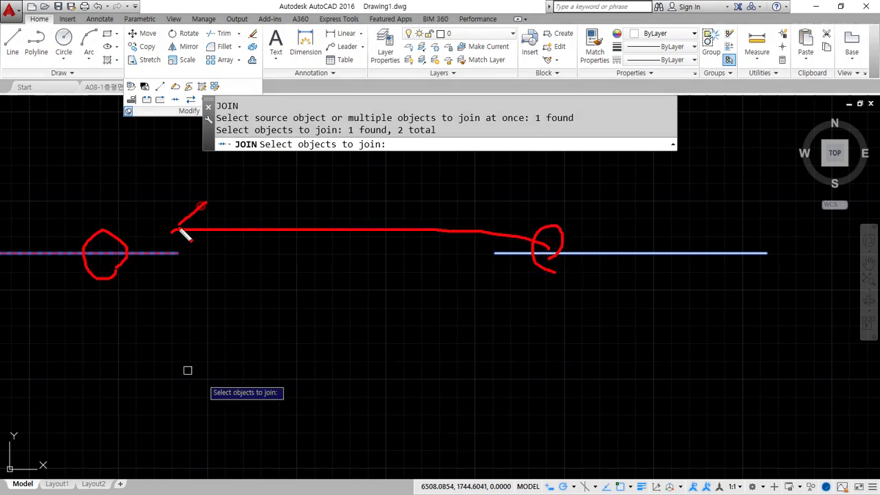
drag(174, 232, 206, 255)
key(Escape)
key(Return)
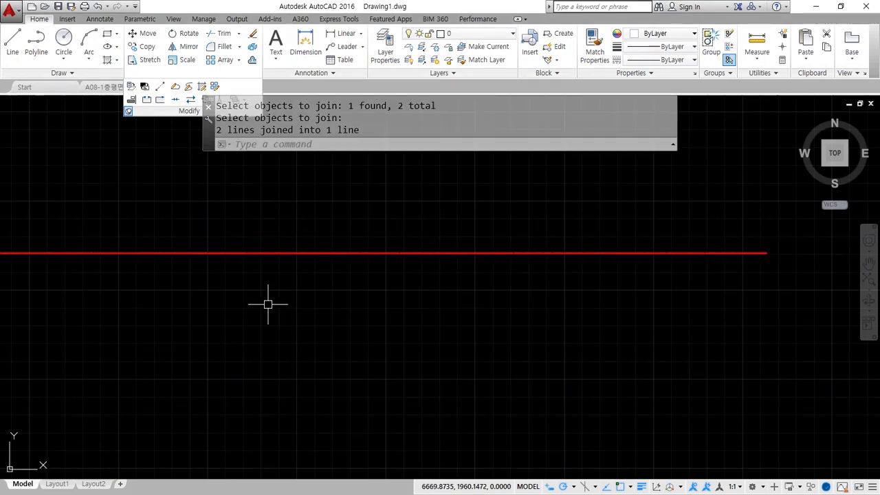
key(ctrl+z)
Try the Join command with the white segment as source and the red cen segment second, and undo the join
text(j)
key(Return)
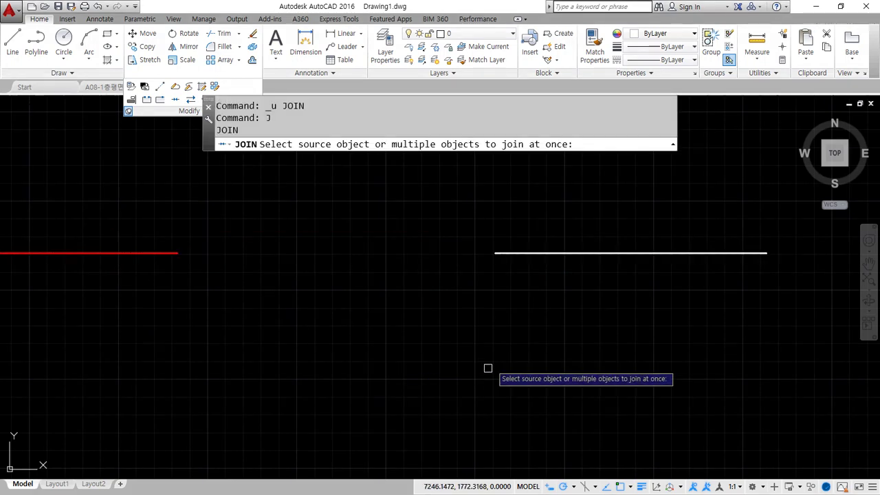
click(541, 253)
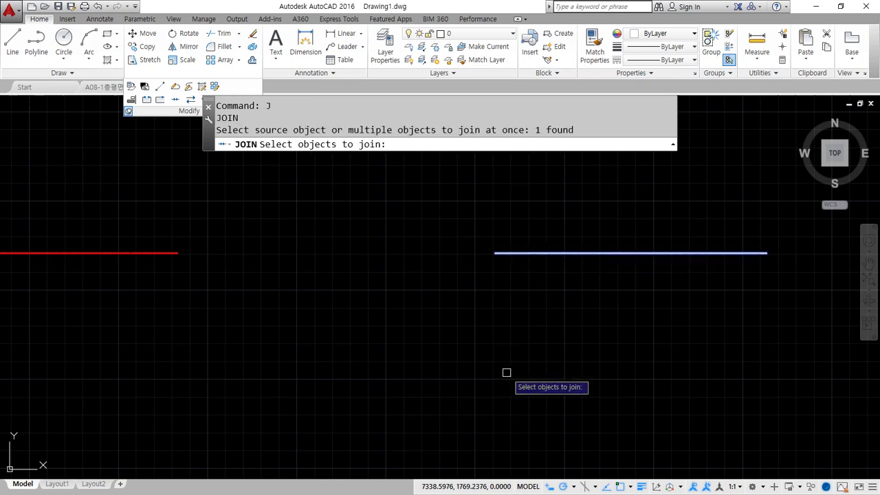
click(127, 252)
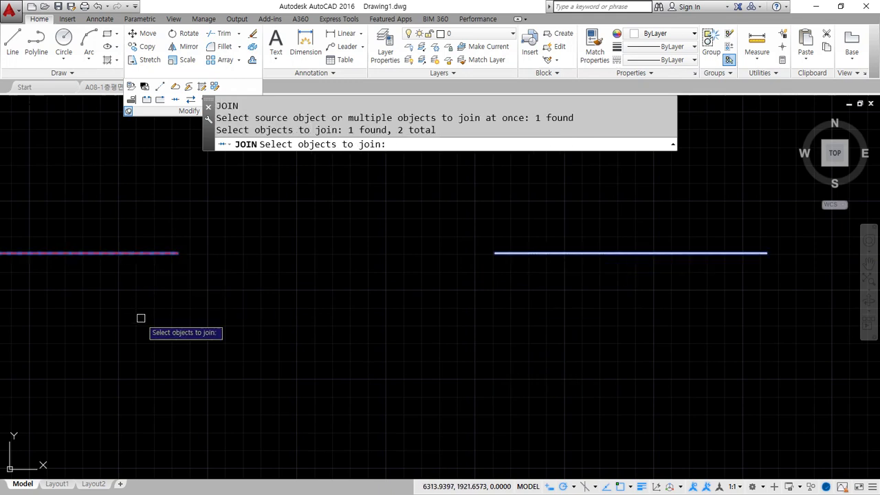
key(Return)
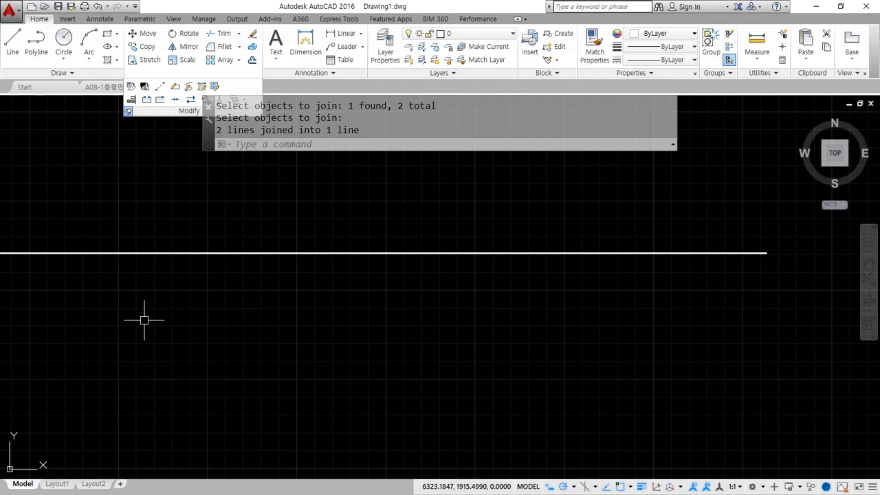
key(ctrl+z)
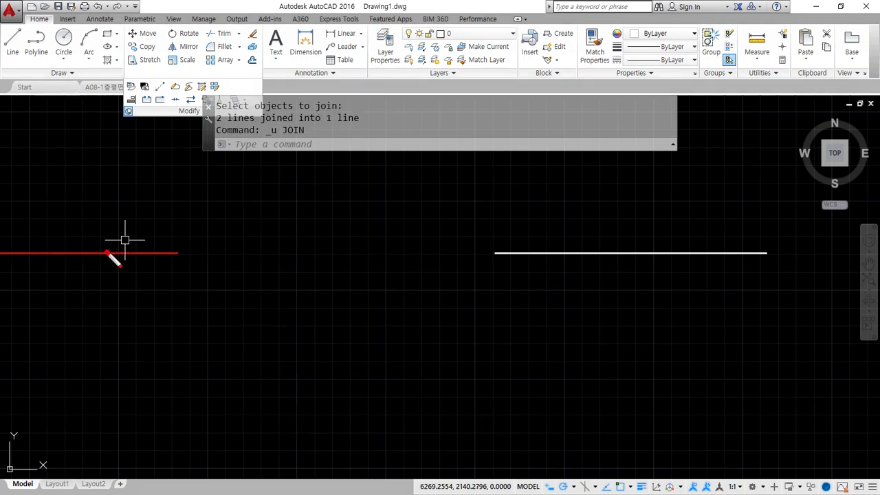
mouse_move(112, 249)
mouse_down()
mouse_move(569, 241)
mouse_move(149, 250)
mouse_up()
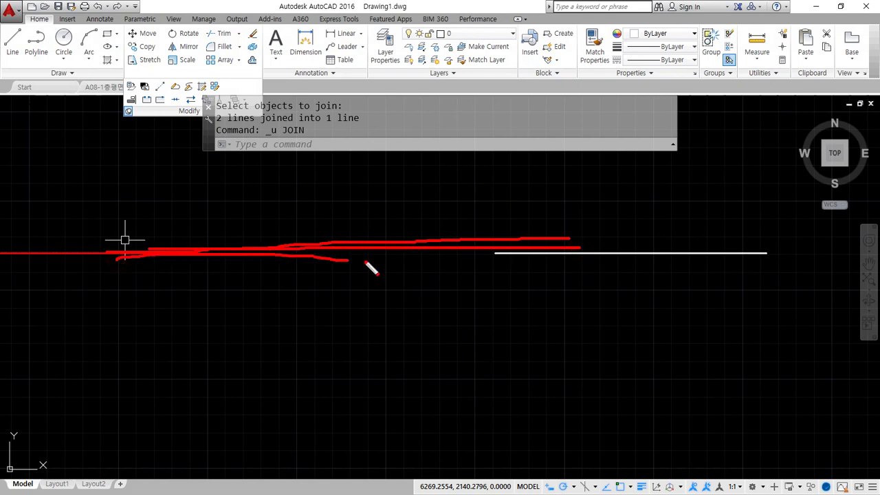
drag(601, 279, 571, 245)
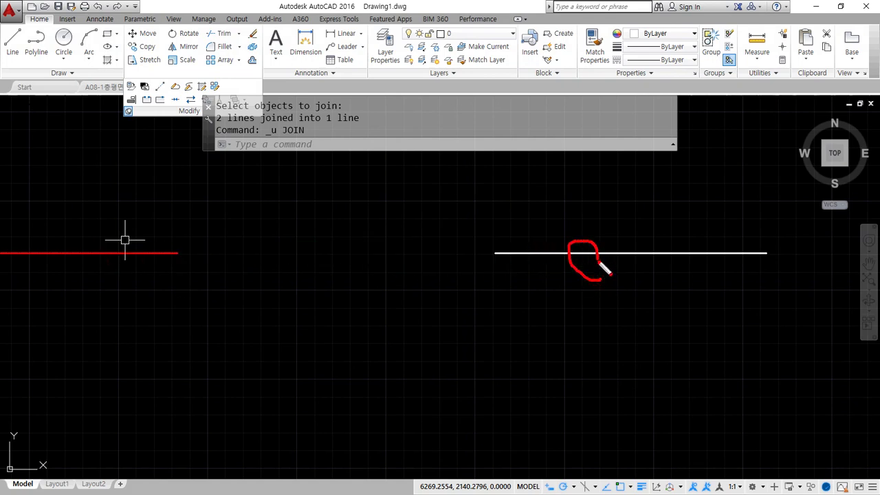
mouse_move(106, 291)
mouse_down()
mouse_move(154, 252)
mouse_move(489, 253)
mouse_move(455, 290)
mouse_up()
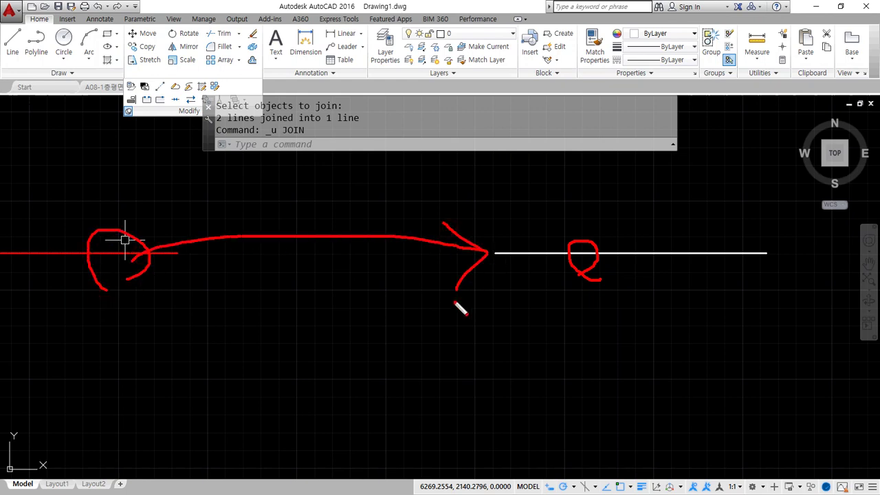
key(Escape)
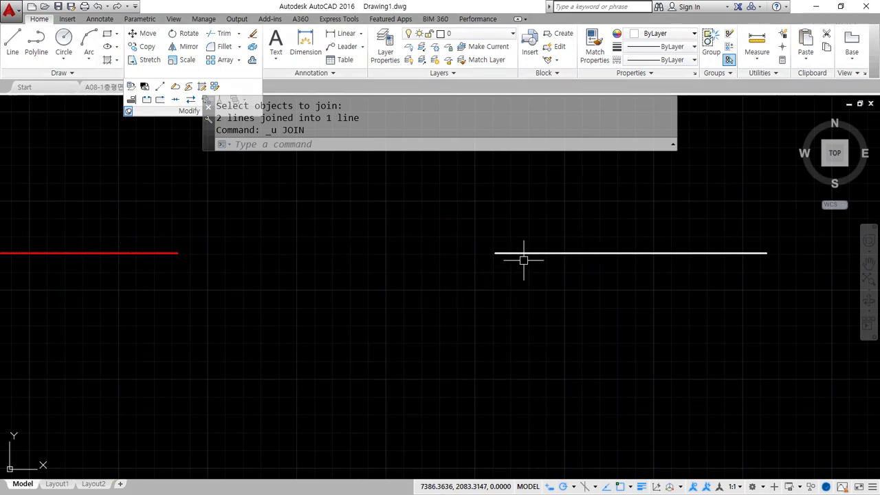
Join the red cen segment to the white segment, using the white segment as the source object
text(j)
key(Return)
click(551, 254)
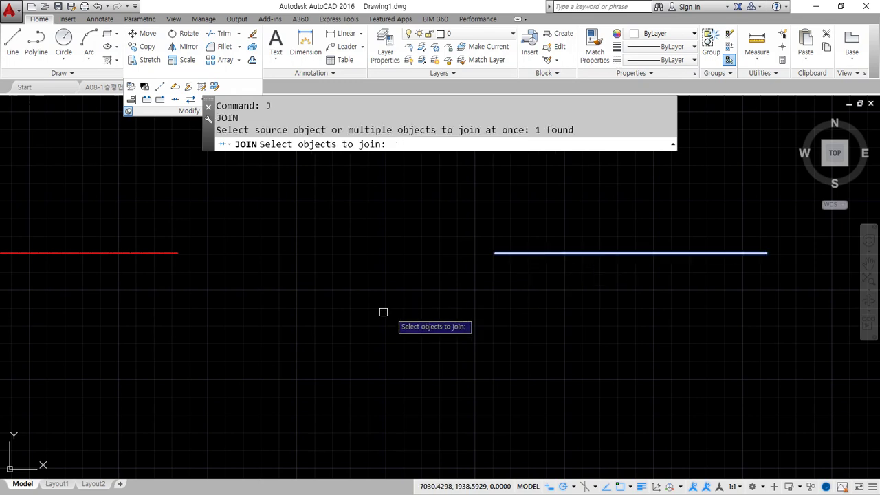
click(157, 254)
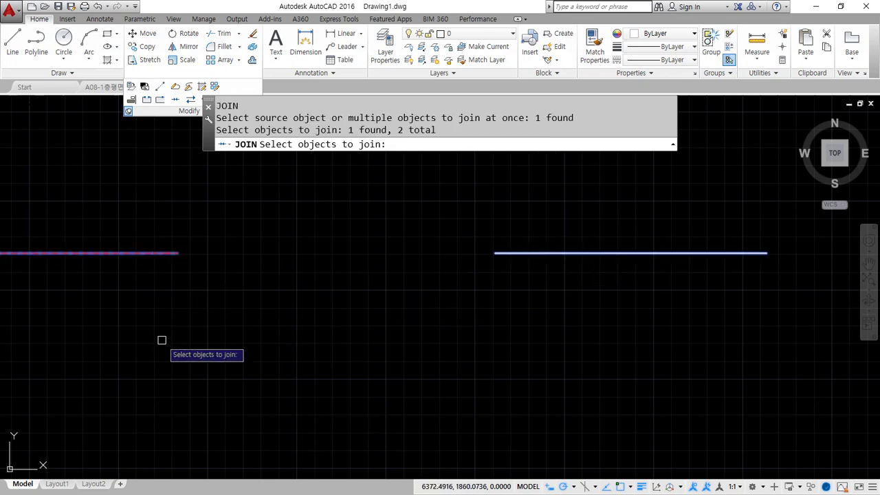
key(Return)
scroll(392, 253, down, 3)
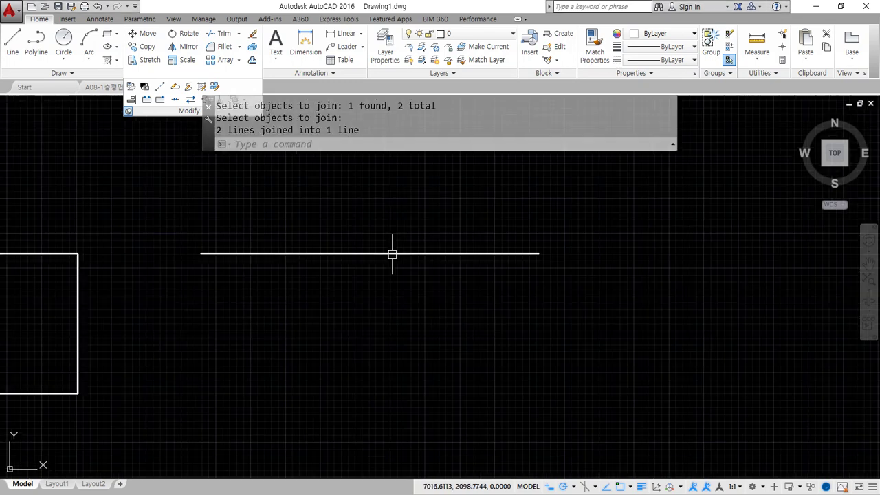
Erase the joined horizontal line beside the trimmed outline
click(408, 284)
click(287, 204)
text(e)
key(Return)
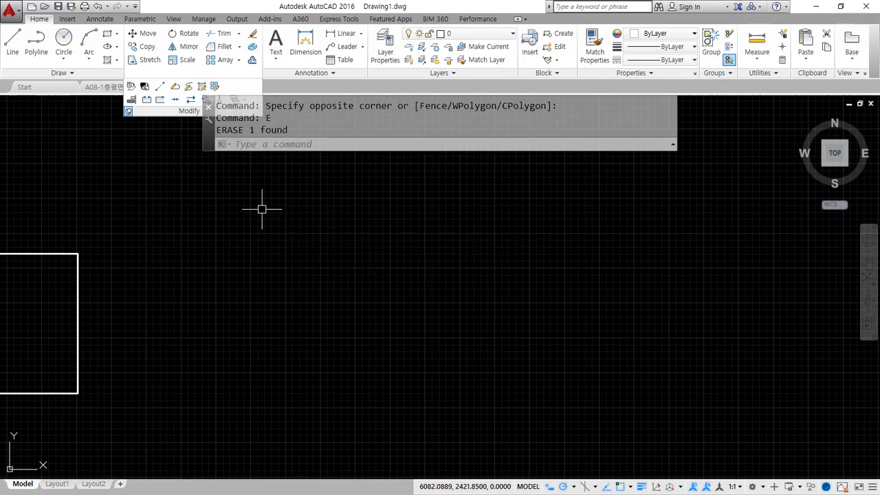
Draw a stepped chain of seven connected horizontal and vertical lines beside the notched outline
text(l)
key(Return)
click(263, 241)
click(354, 240)
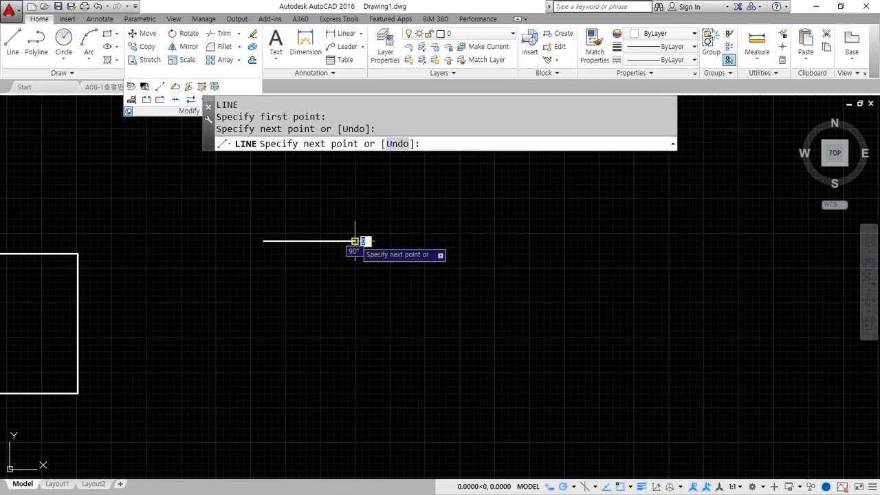
click(354, 355)
click(438, 354)
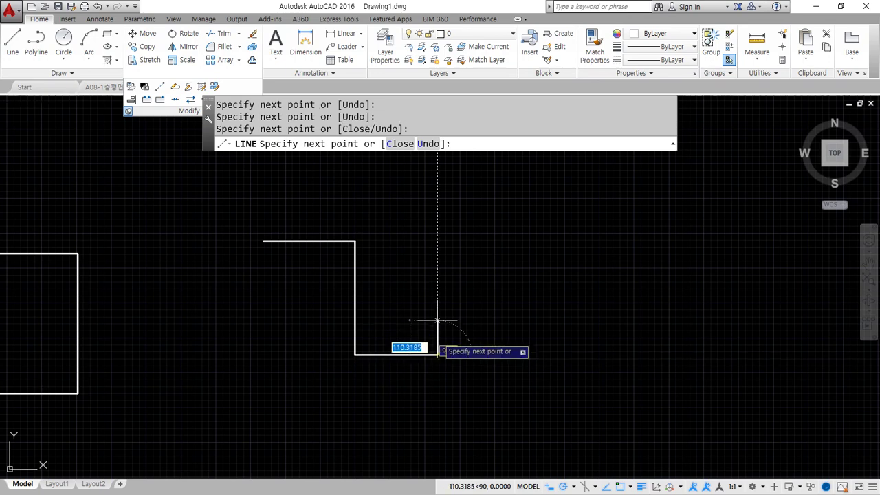
click(437, 202)
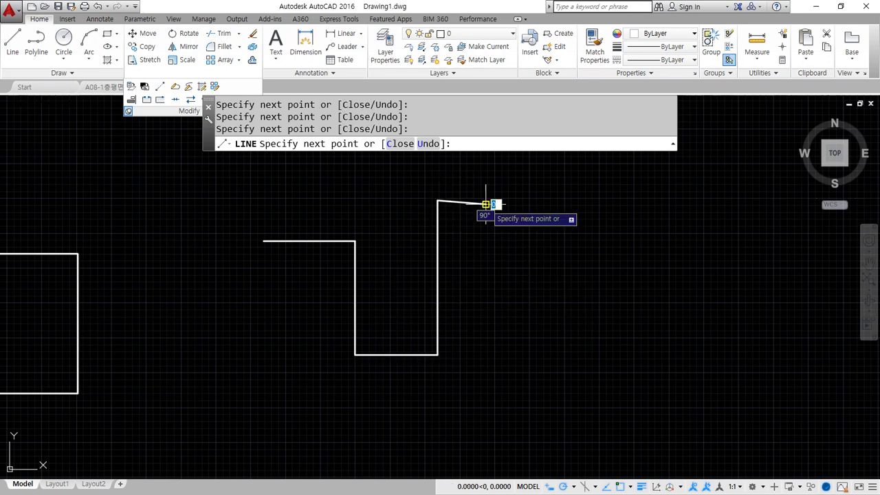
key(ctrl+z)
click(488, 200)
click(488, 305)
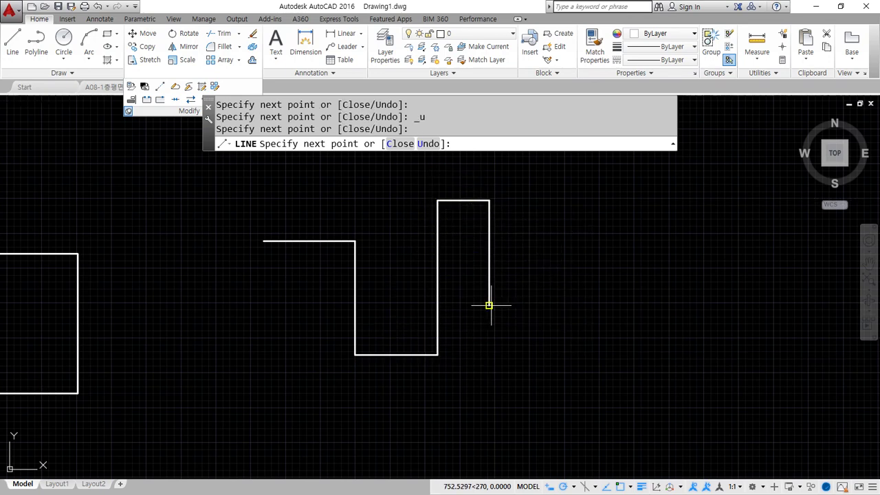
click(626, 302)
key(Return)
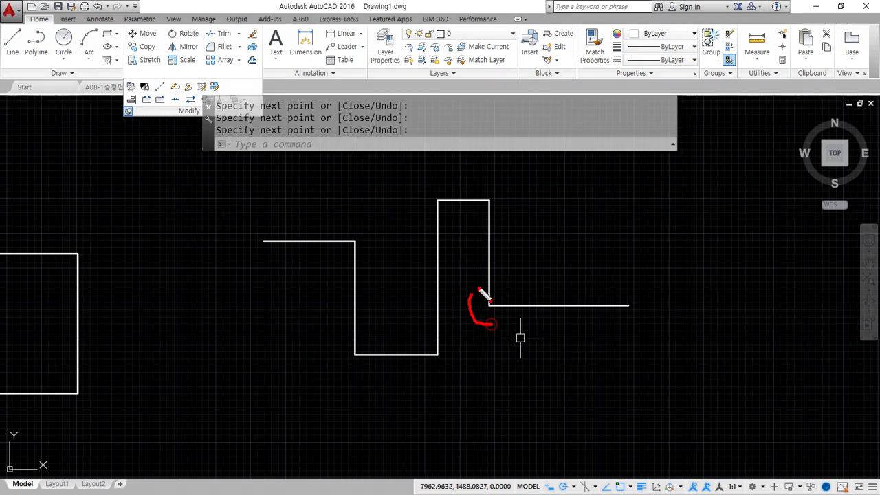
drag(479, 289, 491, 323)
mouse_move(488, 218)
mouse_down()
mouse_move(463, 187)
mouse_move(488, 222)
mouse_move(449, 192)
mouse_move(448, 225)
mouse_up()
drag(436, 340, 446, 369)
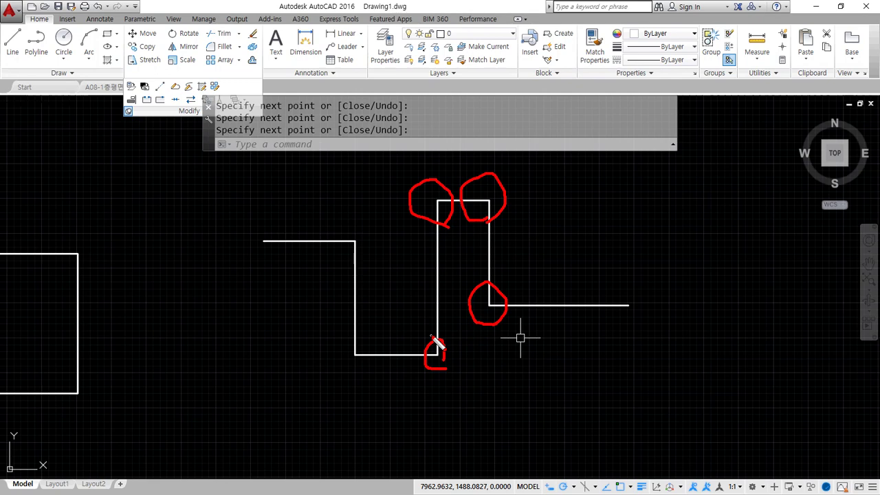
key(Escape)
Draw a short horizontal line and a separate vertical line above the chain's last segment, leaving a gap between their ends
text(l)
key(Return)
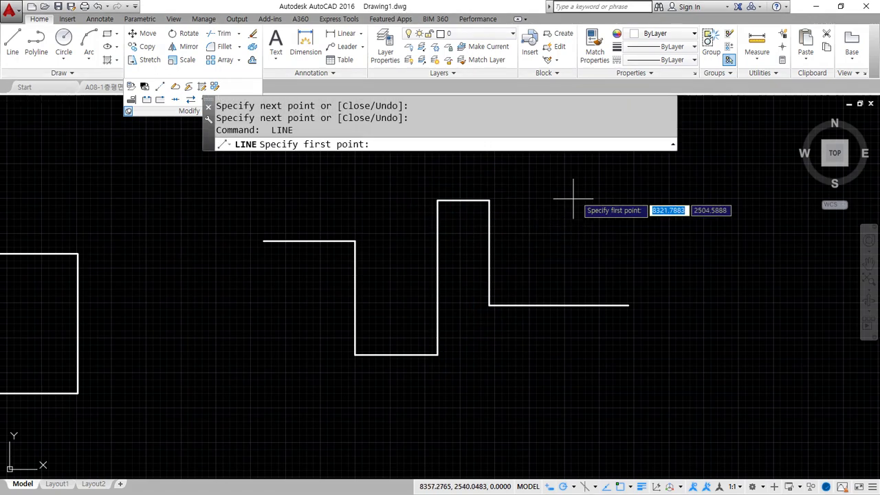
click(561, 197)
click(615, 197)
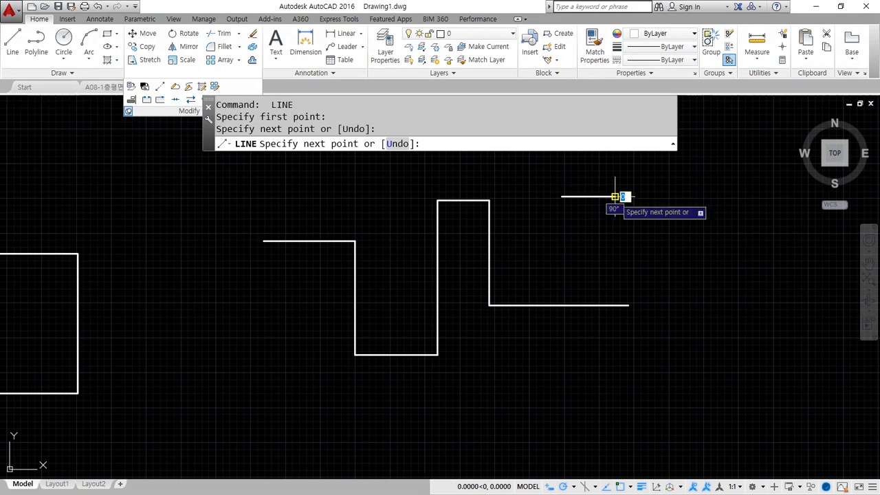
key(Return)
click(632, 207)
key(Escape)
text(l)
key(Return)
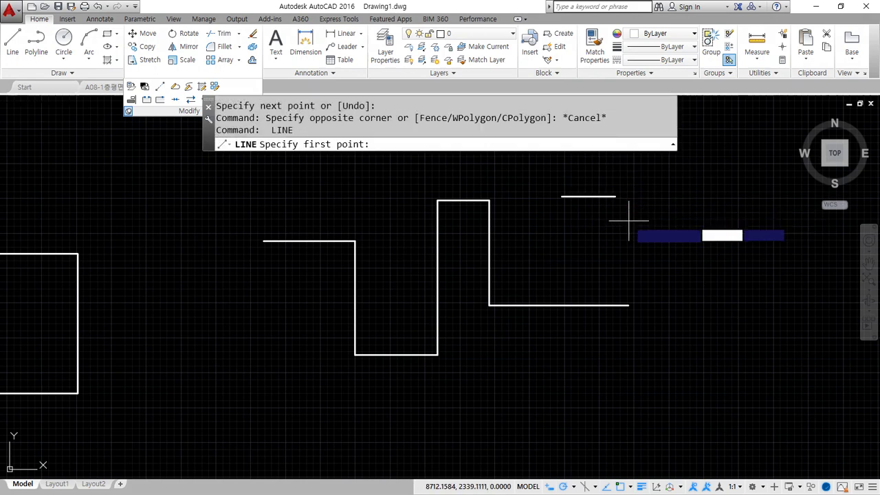
click(628, 199)
click(628, 271)
key(Return)
Erase the two separate lines with the gap between them
scroll(638, 240, up, 4)
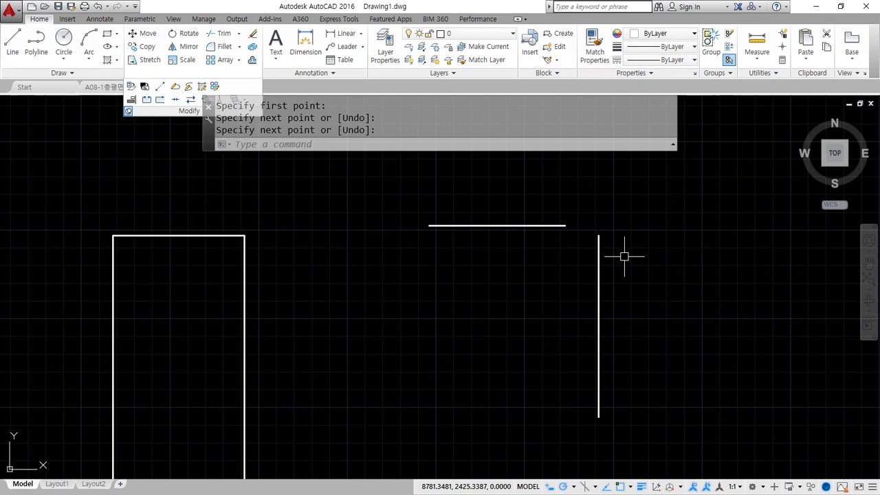
click(735, 290)
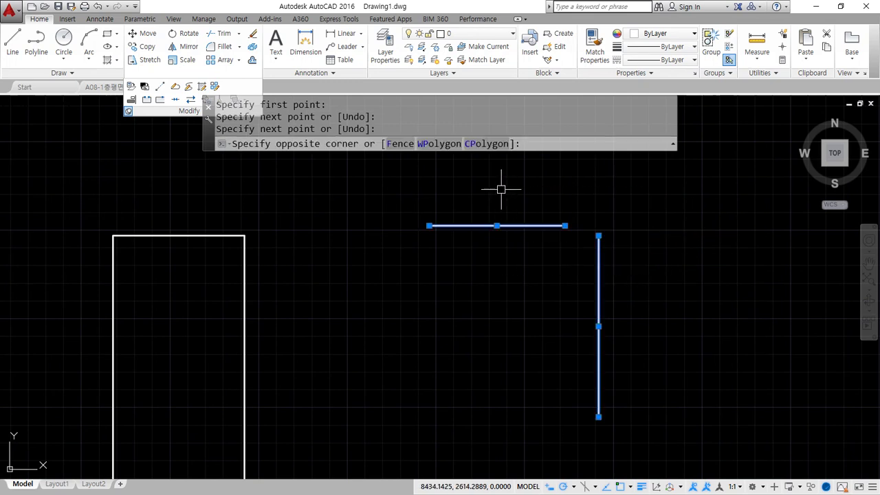
click(503, 186)
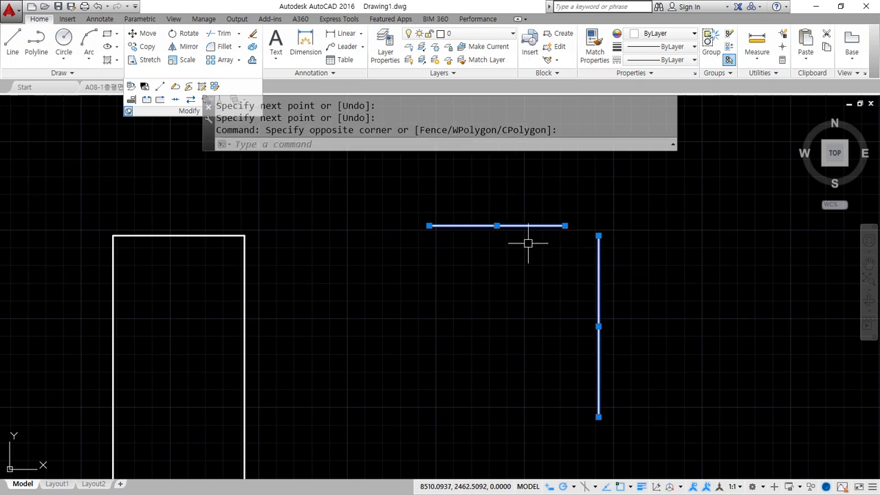
text(e)
key(Return)
Join all segments of the stepped line chain into one polyline in a single selection
scroll(527, 244, down, 6)
scroll(492, 288, up, 2)
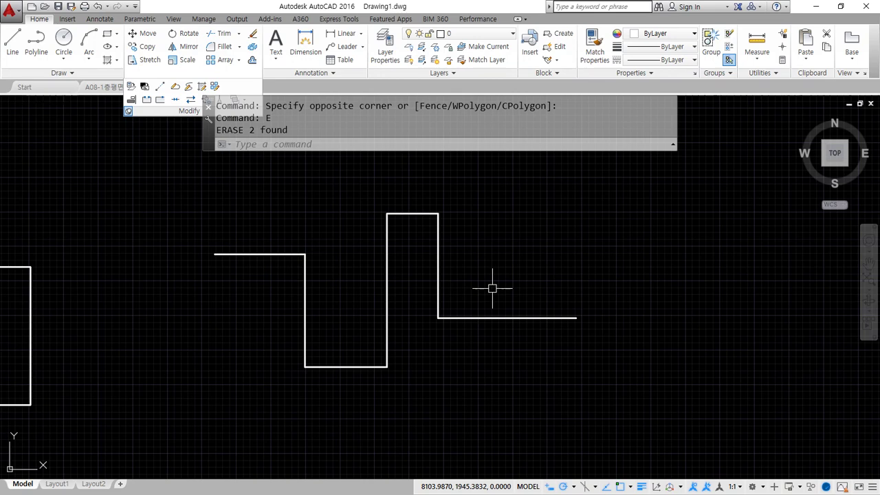
text(j)
key(Return)
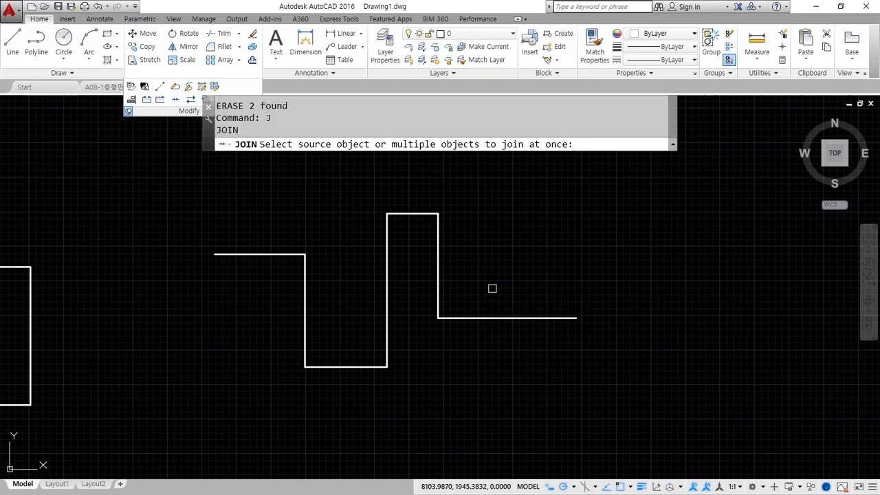
click(540, 404)
click(287, 196)
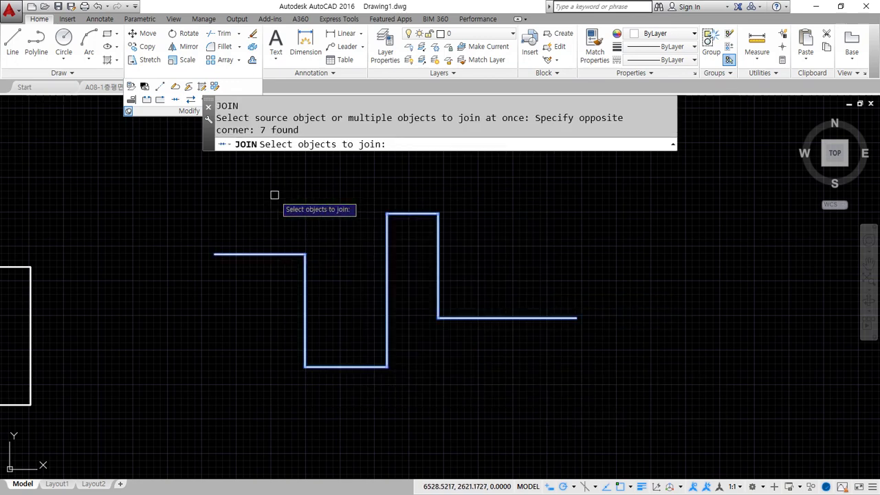
key(Return)
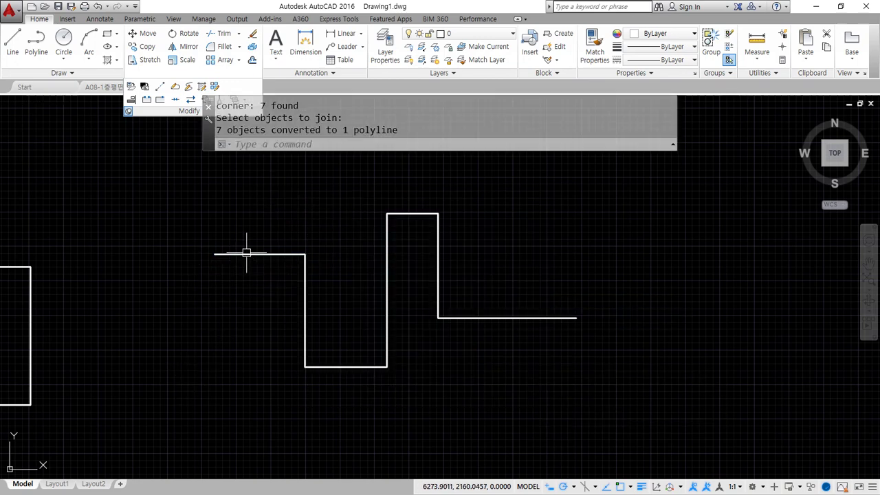
Review the join result and select the stepped chain to check whether it is a single object, then clear the selection
drag(217, 139, 268, 155)
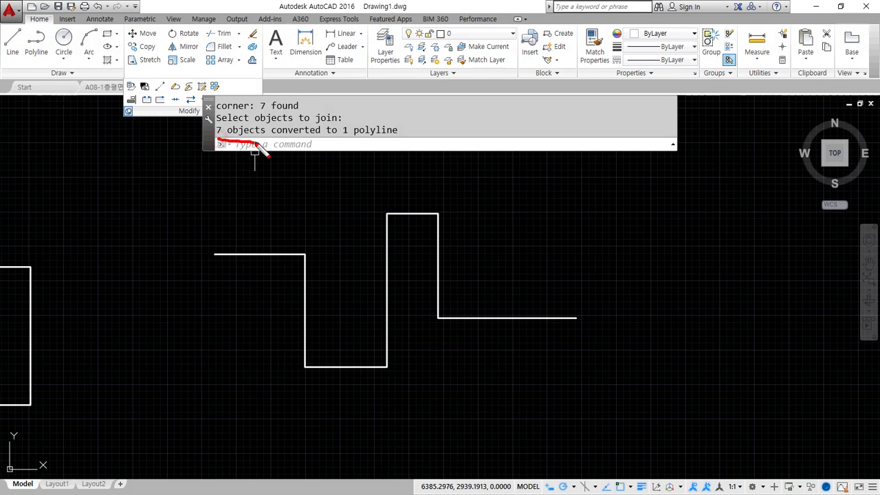
drag(341, 139, 407, 140)
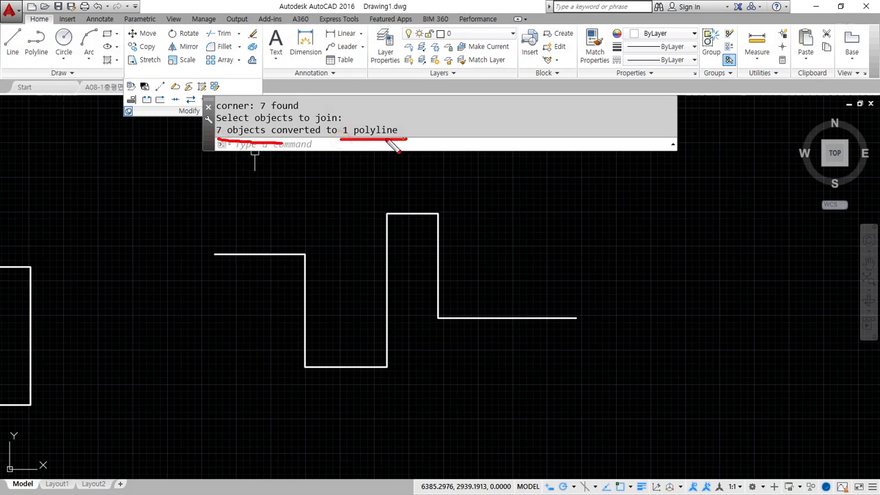
mouse_move(309, 153)
mouse_down()
mouse_move(295, 126)
mouse_move(318, 157)
mouse_up()
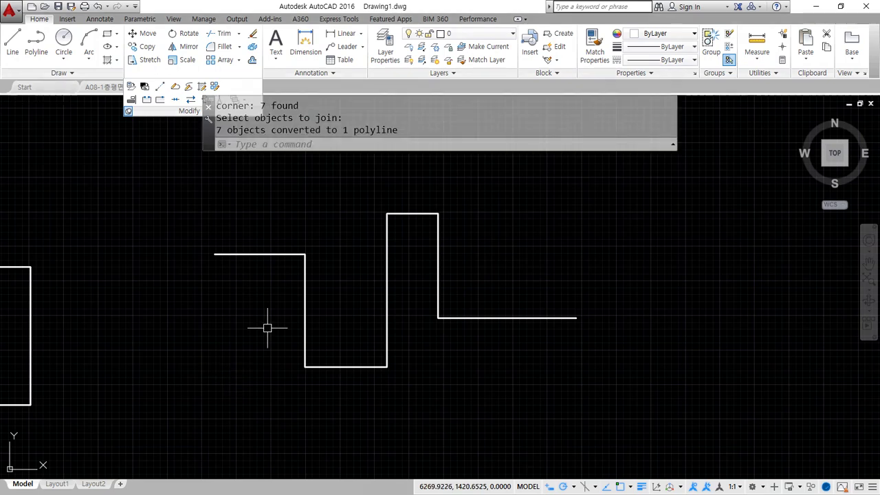
click(252, 253)
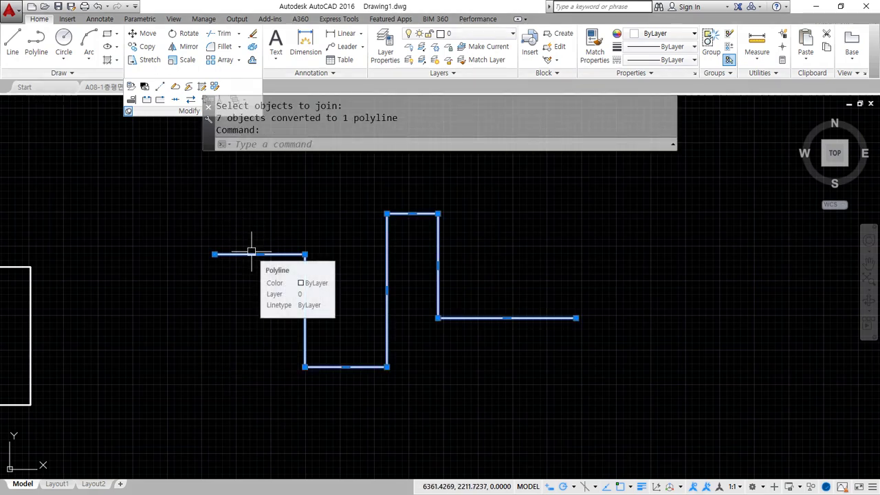
key(Escape)
Join the rectangle pieces and the two arcs of the notched outline into one polyline
scroll(275, 347, down, 3)
middle_drag(213, 344, 477, 338)
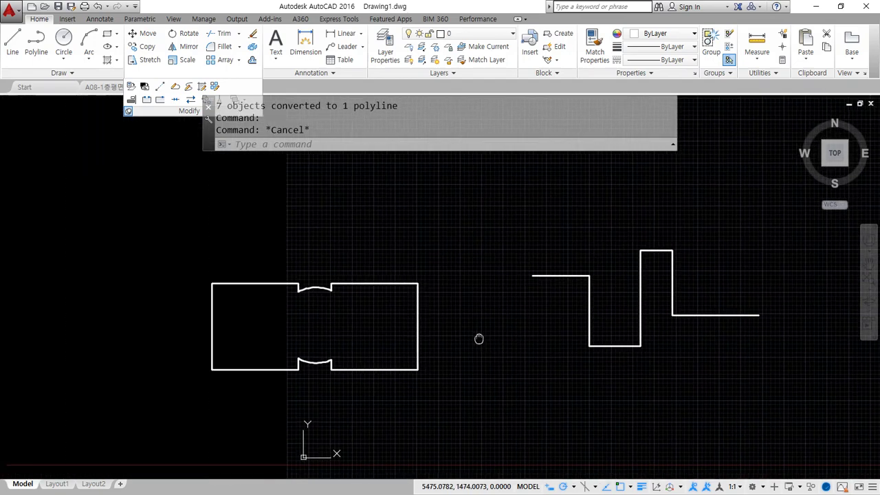
scroll(271, 349, up, 3)
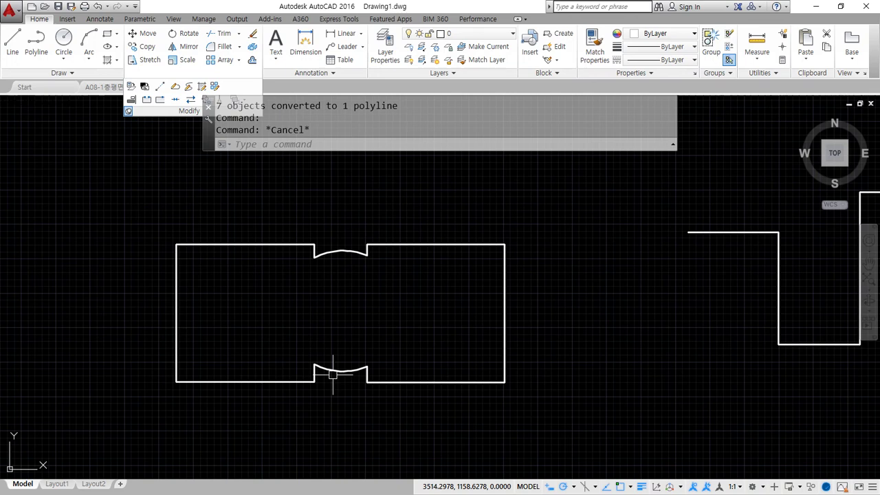
text(j)
key(Return)
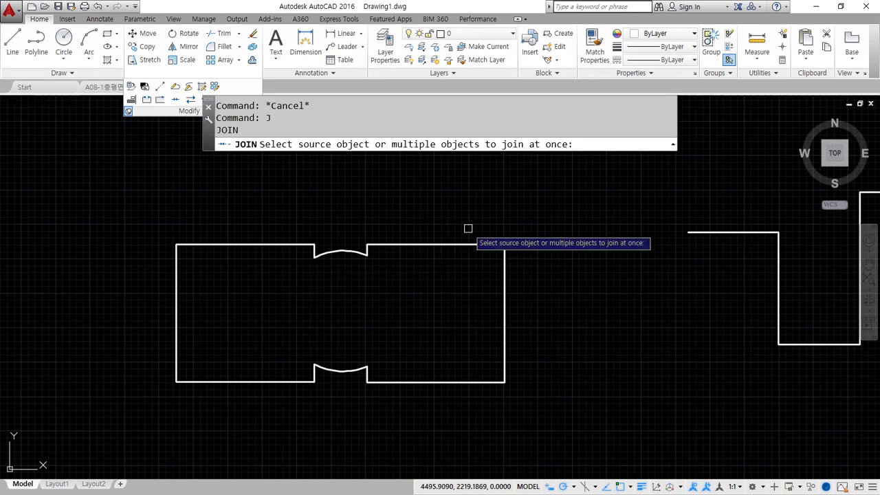
click(460, 201)
click(258, 410)
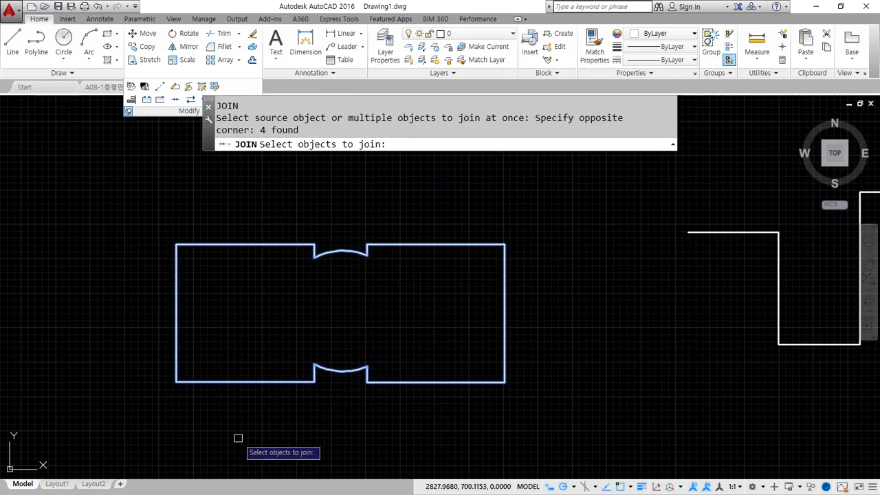
key(Return)
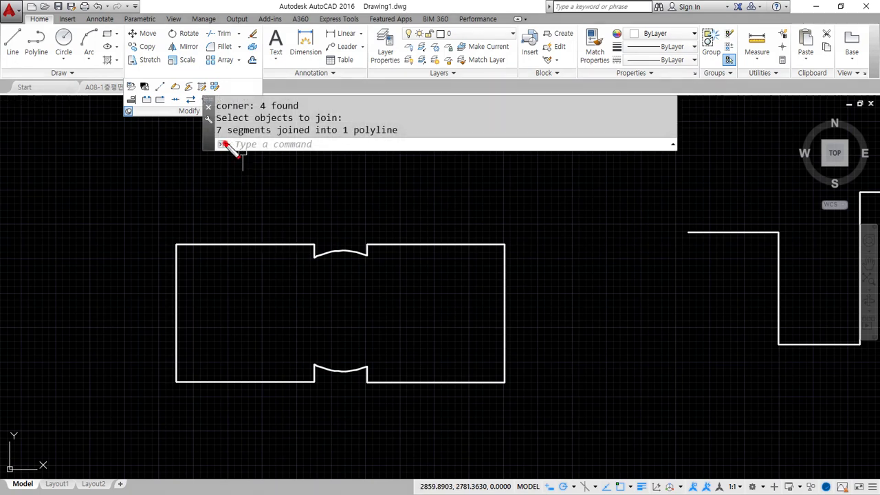
Review the join result and select the notched outline to check whether it is one object, then clear the selection
drag(224, 143, 277, 147)
drag(350, 144, 399, 142)
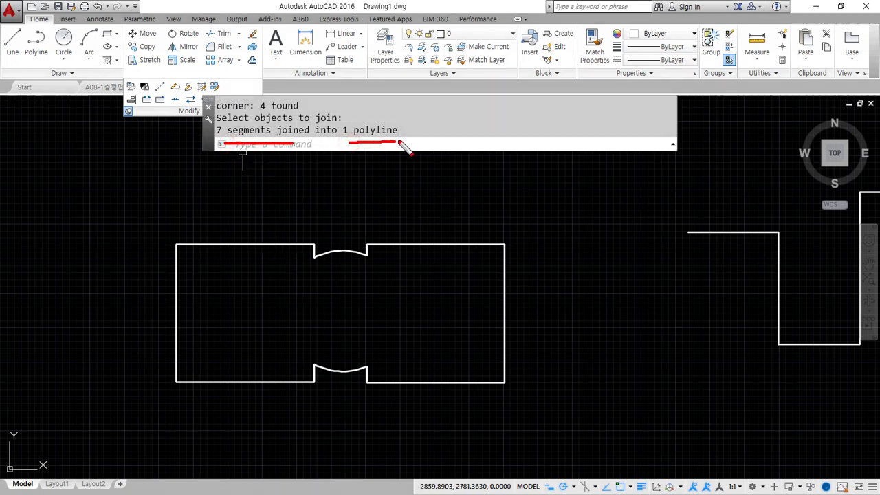
mouse_move(332, 139)
mouse_down()
mouse_move(303, 147)
mouse_move(342, 125)
mouse_move(328, 147)
mouse_up()
key(Escape)
click(310, 252)
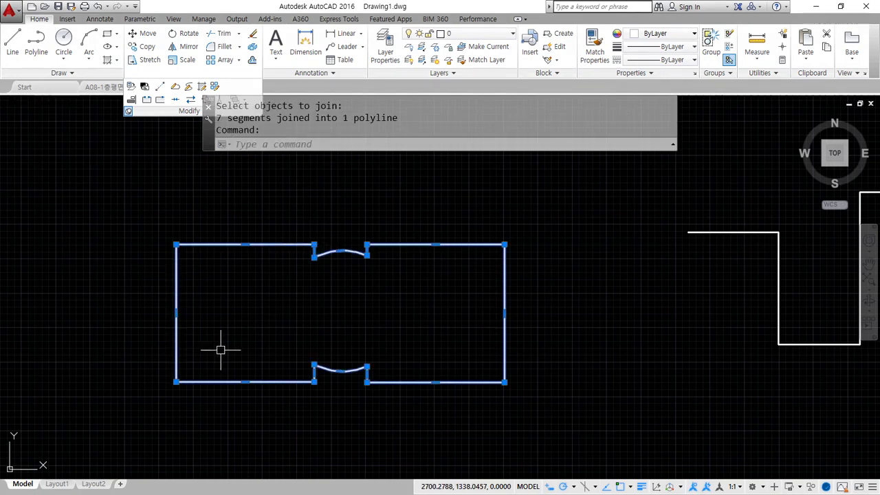
key(Escape)
Measure the area and perimeter of the joined notched outline with the AREA command's Object option
text(aa)
key(Return)
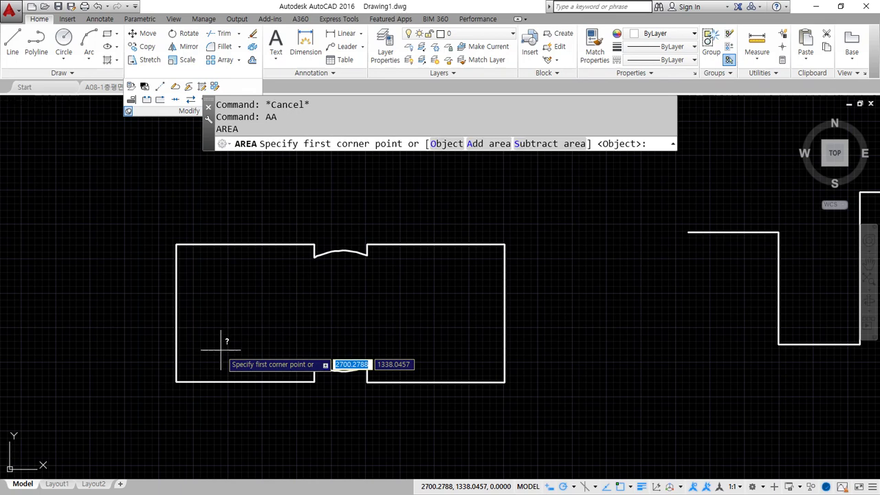
click(435, 146)
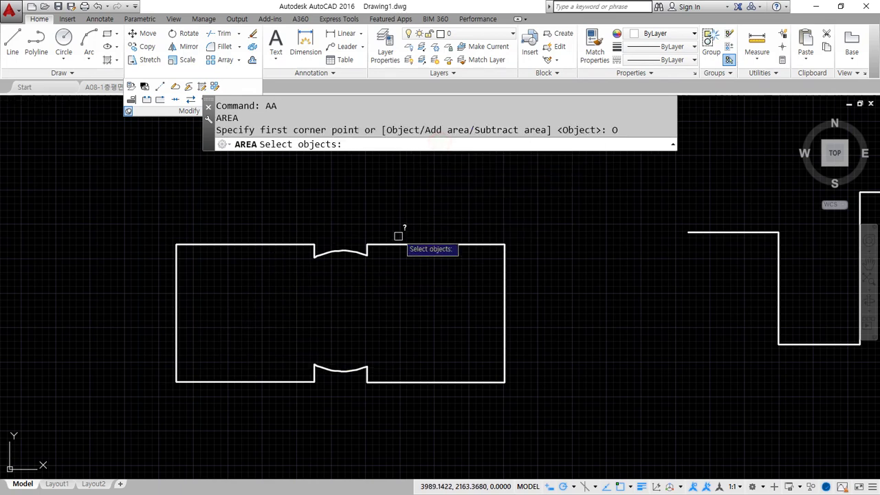
click(396, 251)
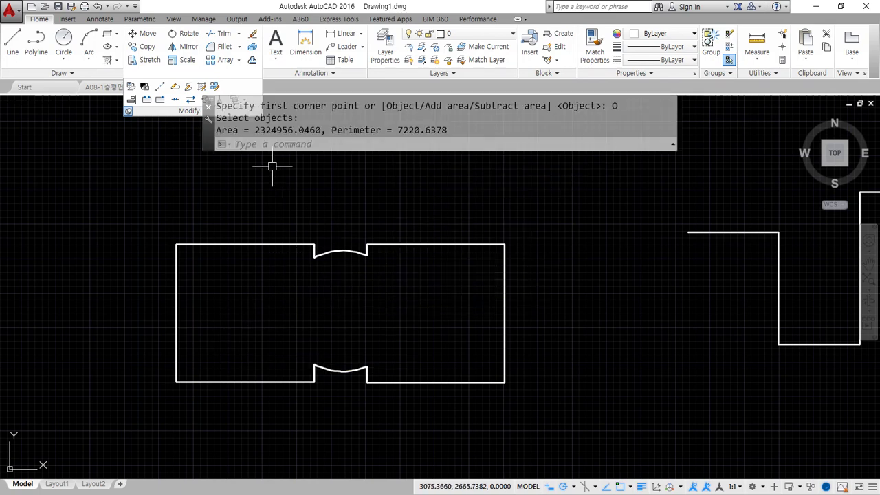
mouse_move(252, 137)
mouse_down()
mouse_move(309, 151)
mouse_move(267, 143)
mouse_up()
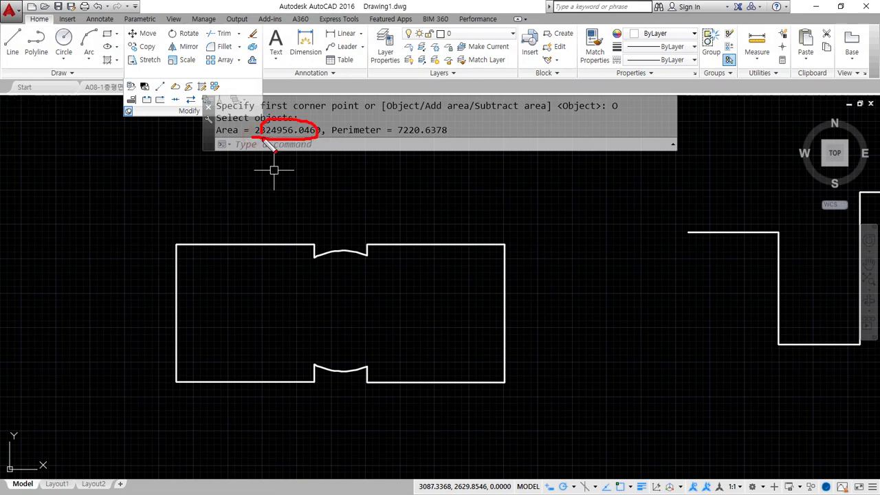
drag(329, 134, 447, 138)
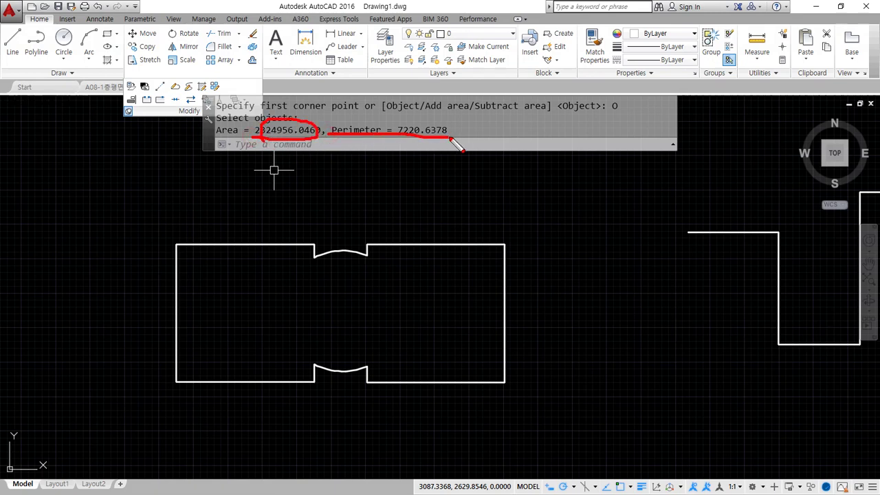
key(Escape)
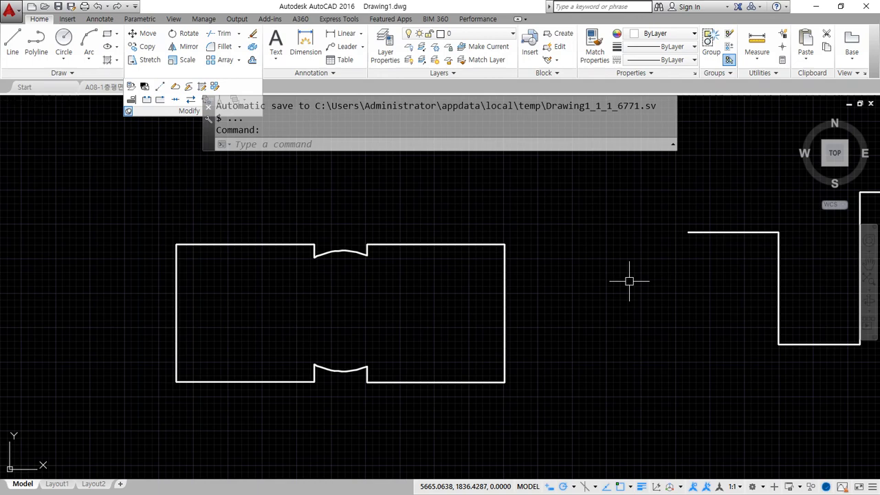
scroll(654, 316, down, 3)
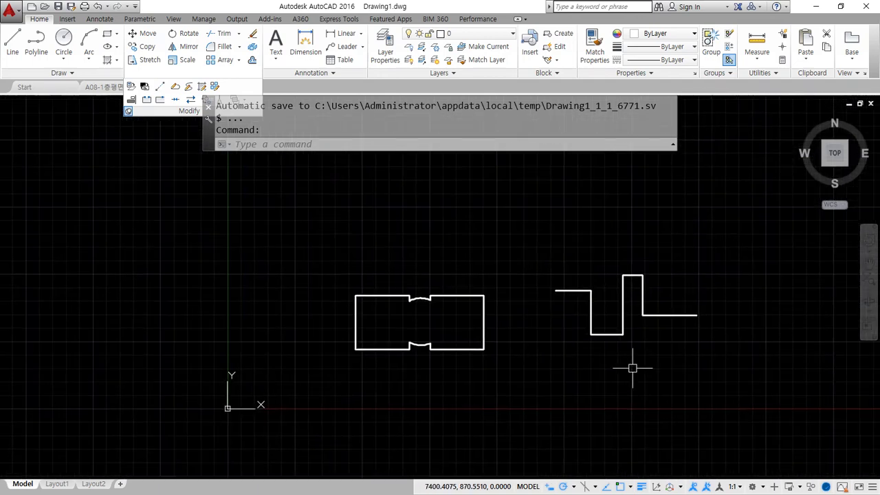
click(713, 380)
click(303, 232)
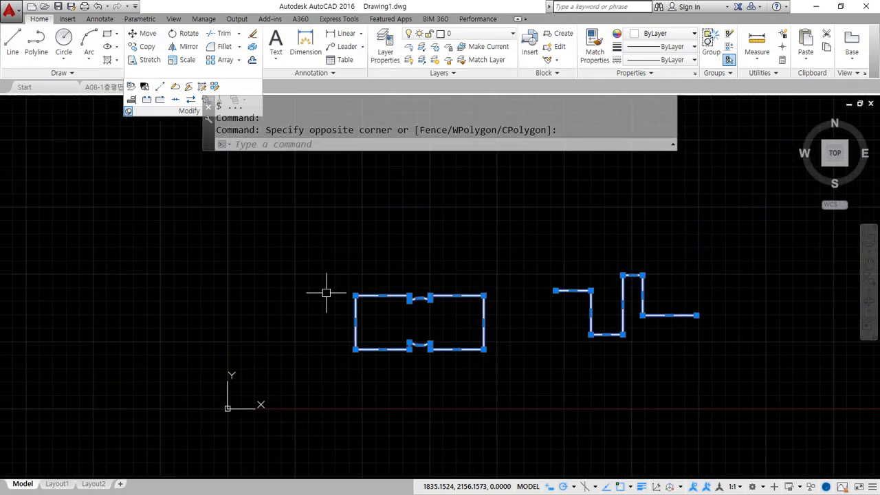
text(E)
key(Return)
text(Z)
key(Return)
text(a)
key(Return)
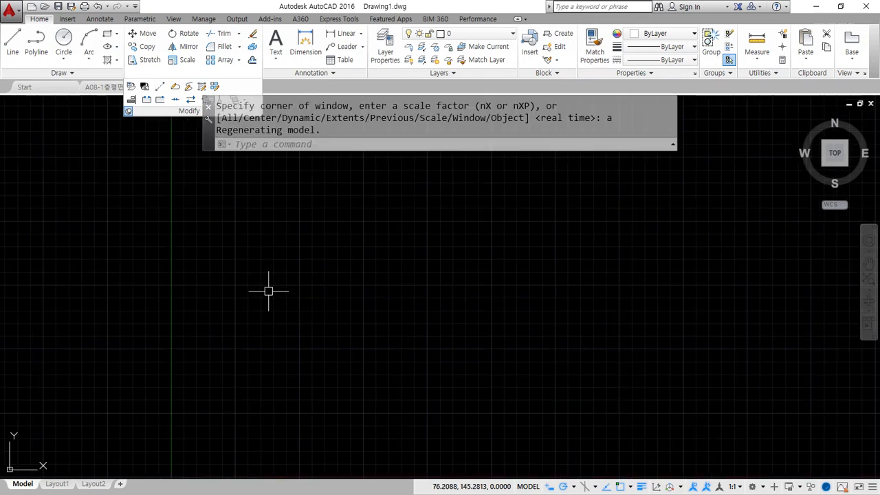
key(ctrl+z)
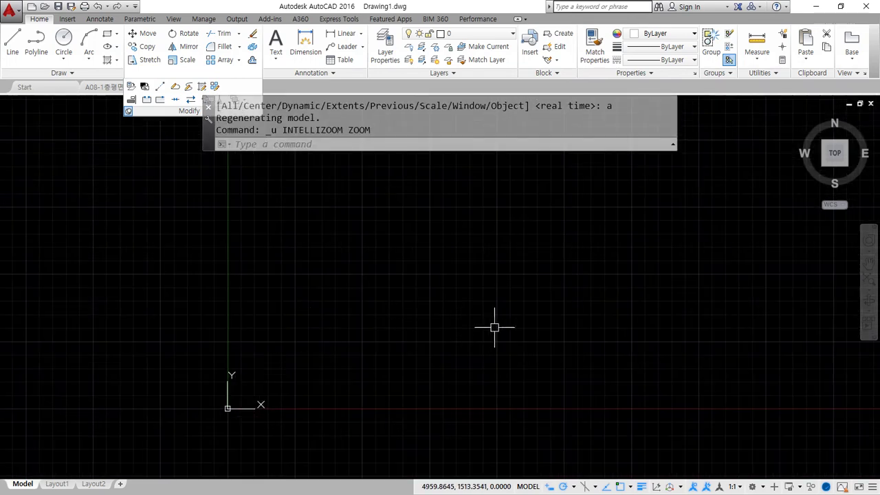
key(ctrl+z)
Erase the stepped line chain beside the notched outline
click(703, 364)
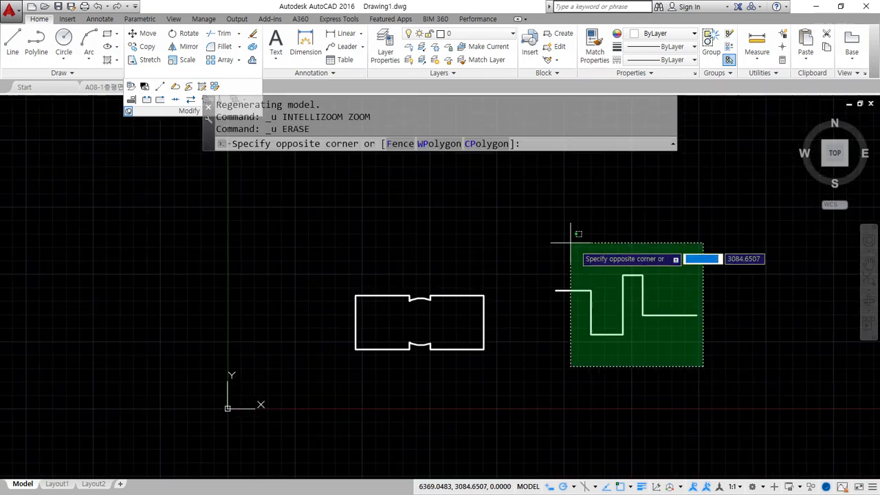
click(564, 232)
text(E)
key(Return)
scroll(528, 325, up, 4)
middle_drag(377, 327, 507, 334)
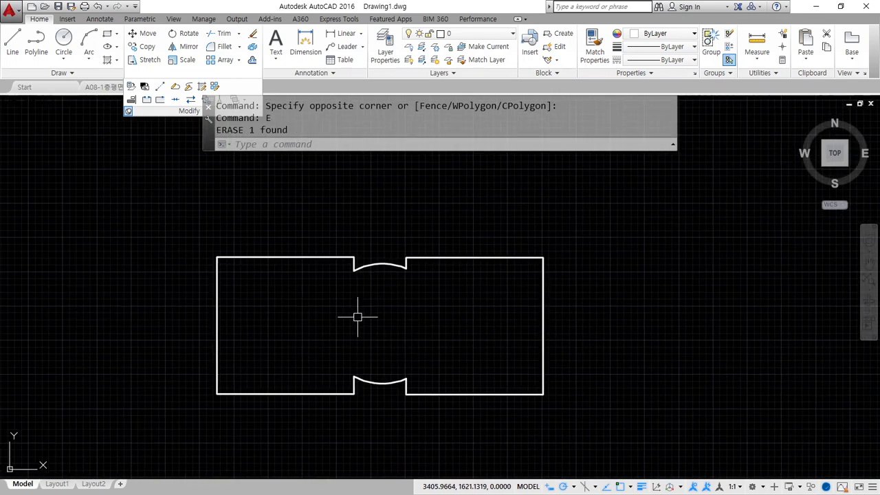
Draw a circle with a radius of about 469 in the empty space beside the notched outline, without touching it
text(C)
key(Return)
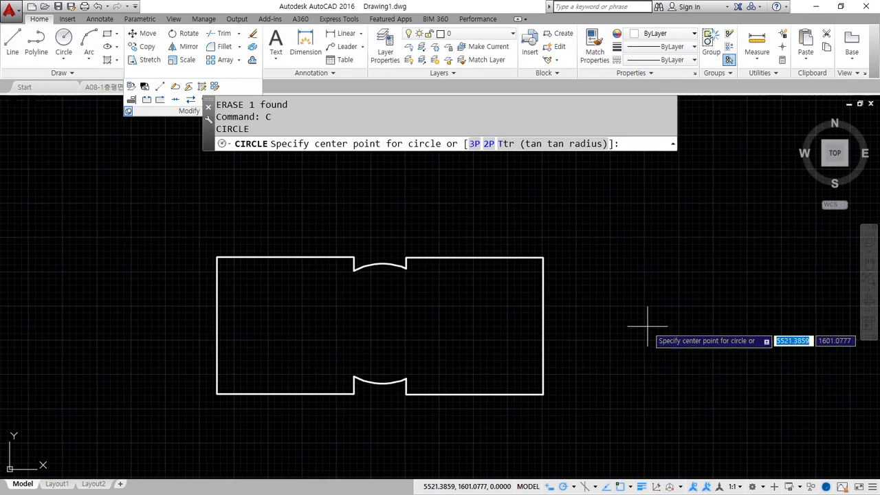
click(647, 327)
click(647, 263)
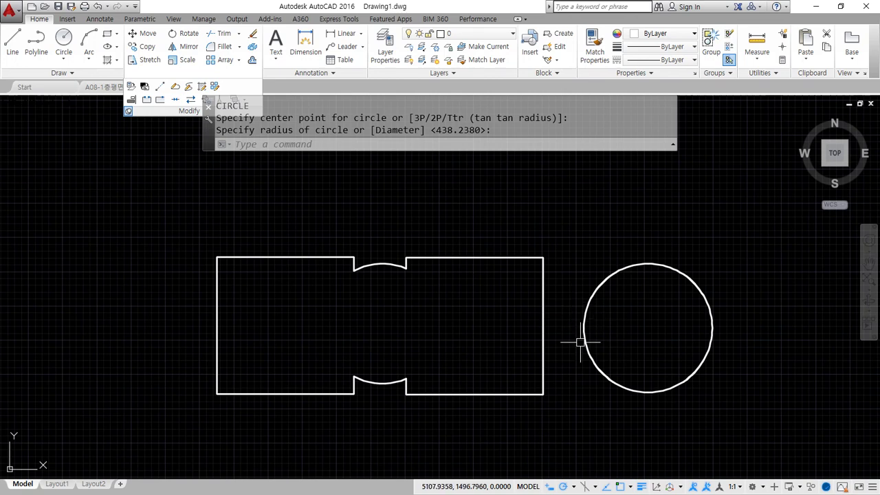
drag(519, 324, 591, 324)
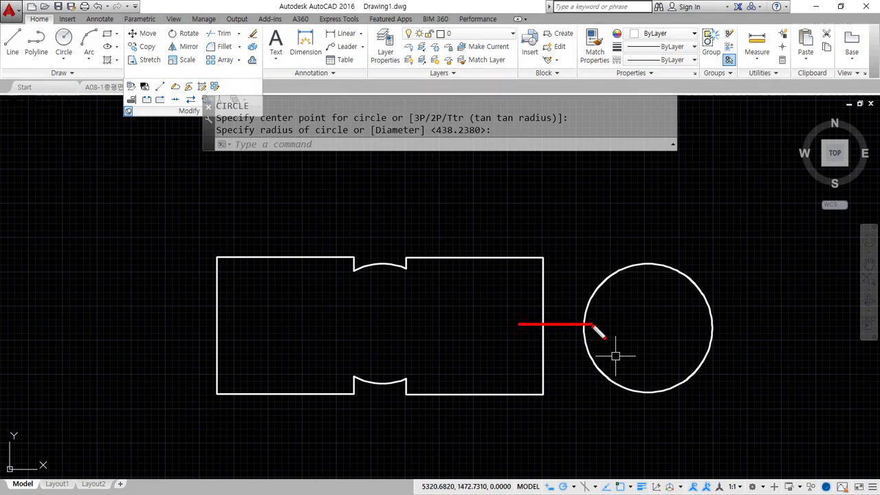
drag(534, 337, 579, 338)
mouse_move(394, 393)
mouse_down()
mouse_move(231, 349)
mouse_move(469, 292)
mouse_move(413, 389)
mouse_up()
mouse_move(691, 390)
mouse_down()
mouse_move(584, 378)
mouse_move(703, 395)
mouse_move(672, 412)
mouse_up()
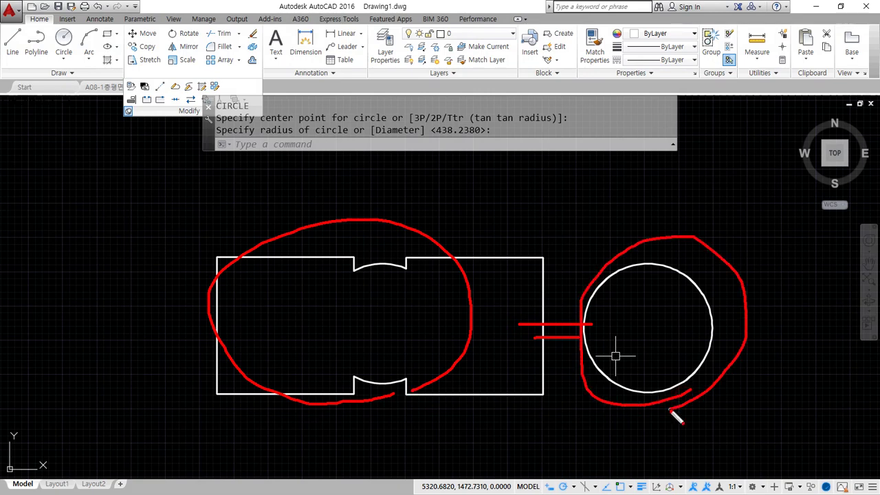
key(Escape)
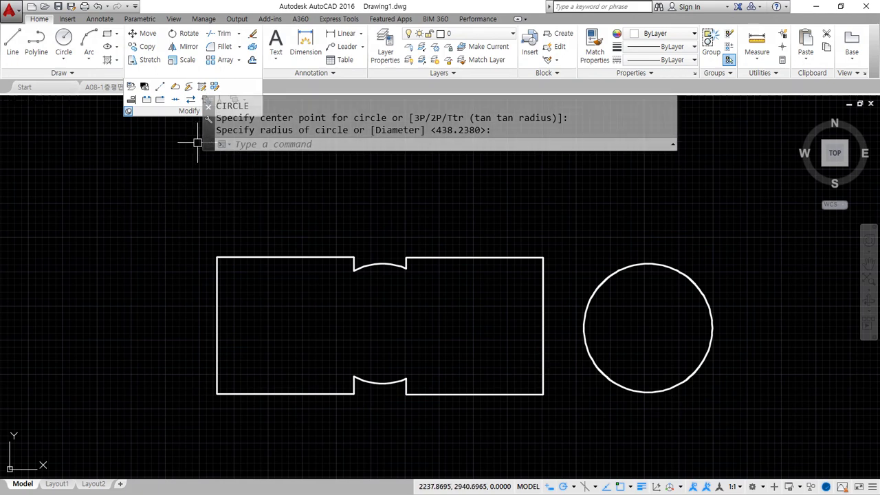
Move the command line window slightly down, clear of the expanded Modify tools, and start the AREA command
drag(207, 134, 208, 154)
text(AA)
key(Return)
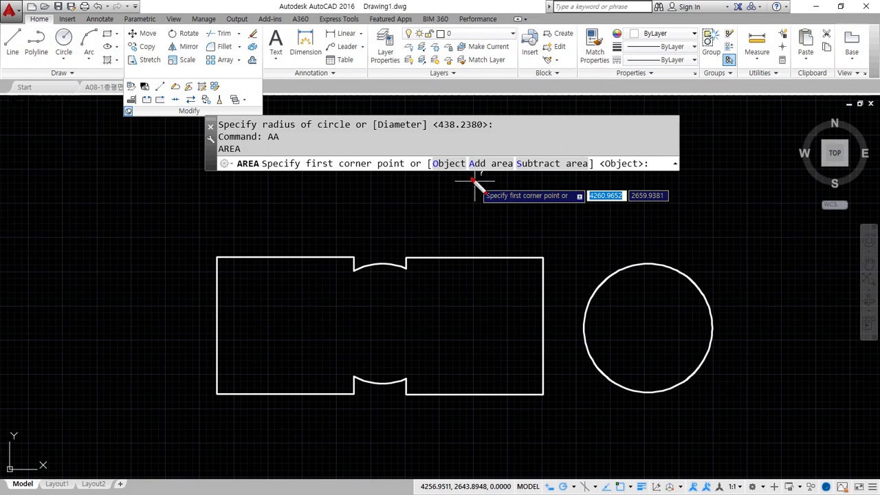
Review the AREA command's first corner point, Object, Add area and Subtract area options
mouse_move(472, 180)
mouse_down()
mouse_move(470, 155)
mouse_move(523, 168)
mouse_move(473, 183)
mouse_up()
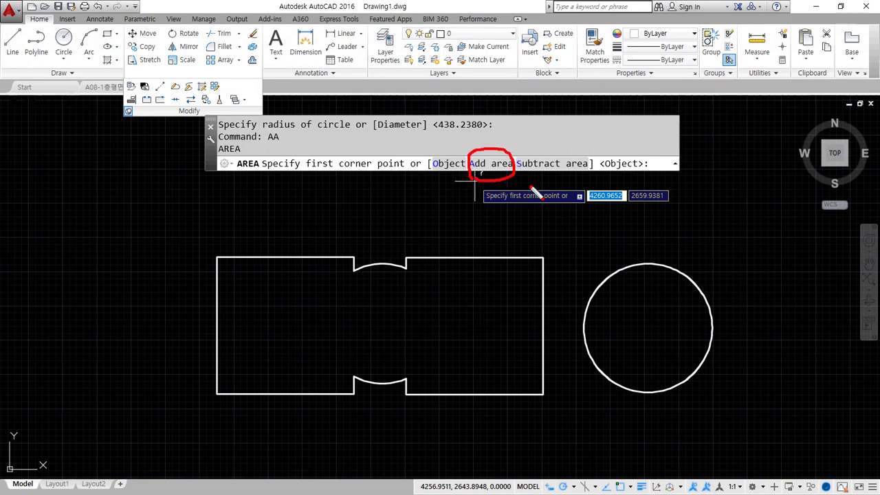
mouse_move(532, 185)
mouse_down()
mouse_move(512, 164)
mouse_move(590, 187)
mouse_move(528, 186)
mouse_up()
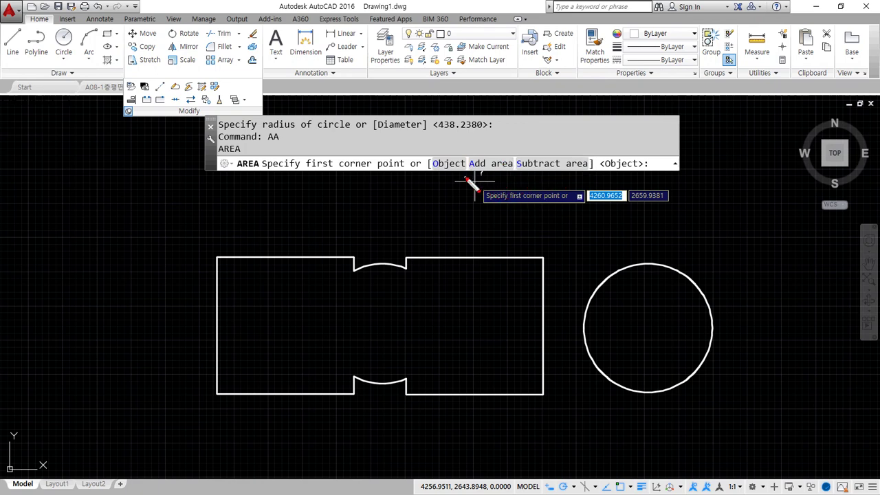
mouse_move(464, 177)
mouse_down()
mouse_move(512, 181)
mouse_move(577, 169)
mouse_move(561, 173)
mouse_up()
mouse_move(472, 180)
mouse_down()
mouse_move(470, 171)
mouse_move(521, 176)
mouse_up()
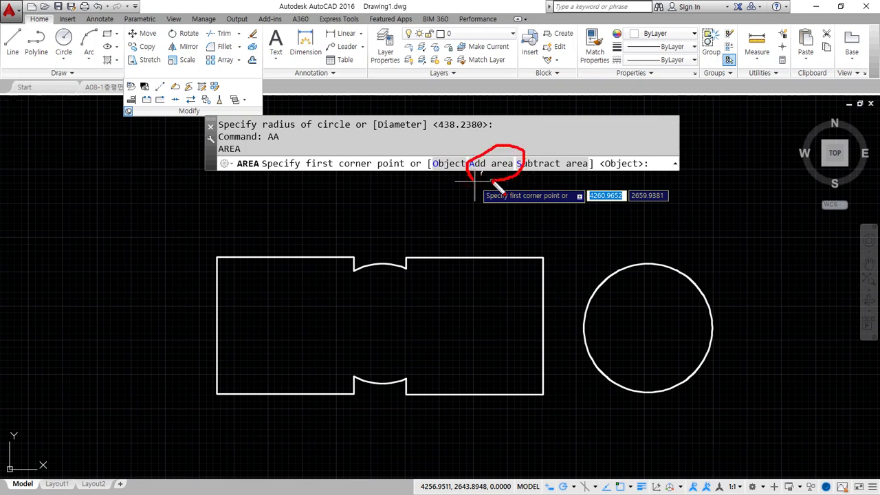
drag(308, 175, 459, 178)
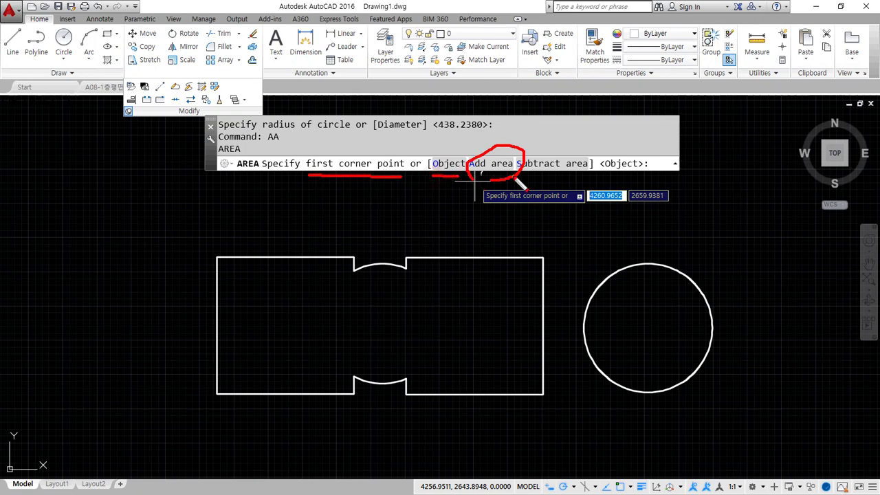
drag(516, 176, 603, 176)
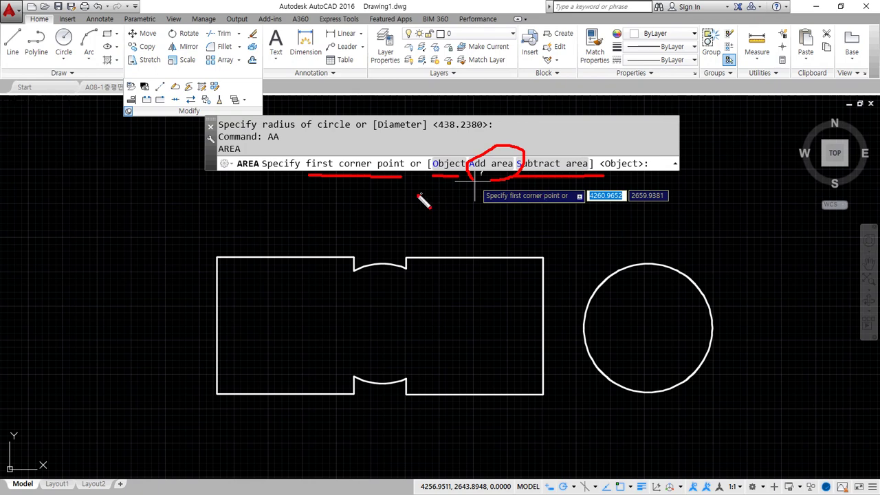
mouse_move(386, 187)
mouse_down()
mouse_move(336, 180)
mouse_move(445, 187)
mouse_move(500, 178)
mouse_up()
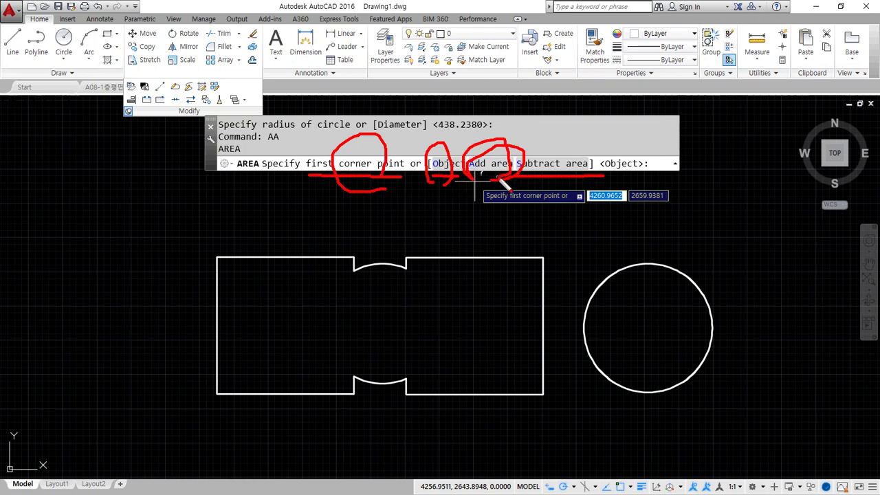
key(Escape)
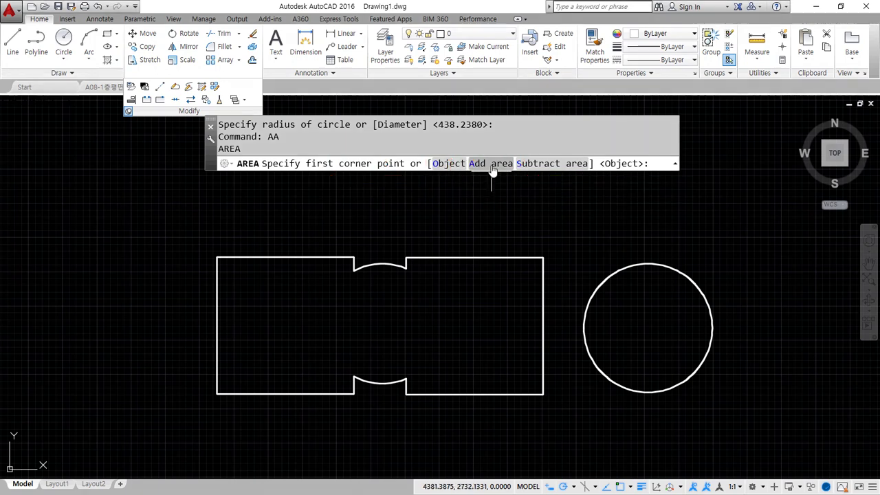
Switch AREA to Add area with the Object option, add the notched outline and review its area and perimeter
click(491, 166)
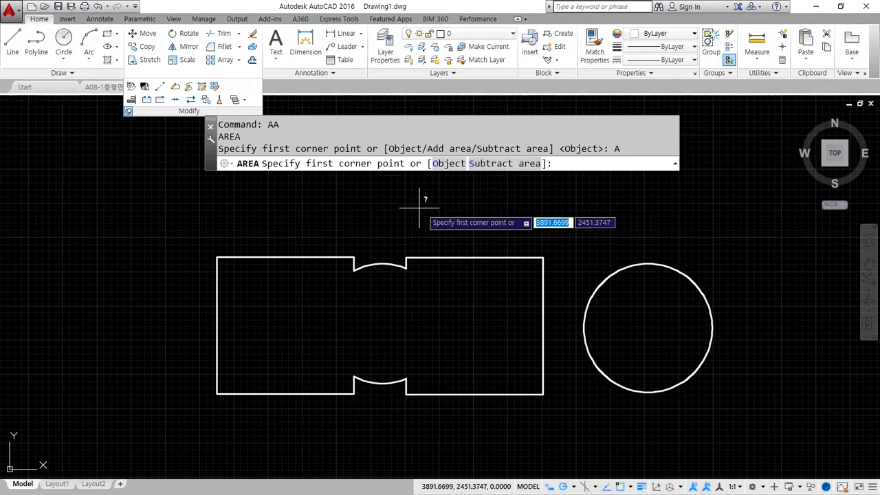
key(ctrl+2)
drag(308, 177, 359, 176)
mouse_move(420, 176)
mouse_down()
mouse_move(453, 172)
mouse_move(407, 206)
mouse_up()
drag(348, 176, 399, 202)
mouse_move(526, 182)
mouse_down()
mouse_move(508, 143)
mouse_move(520, 188)
mouse_up()
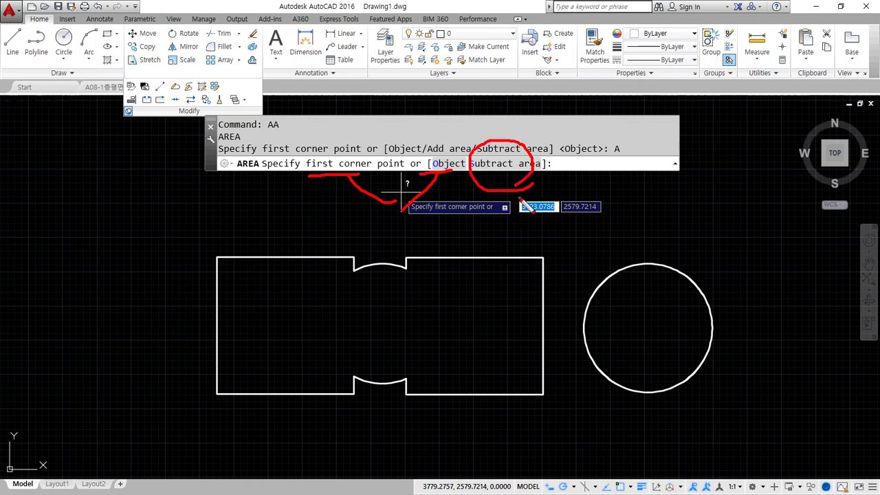
key(Escape)
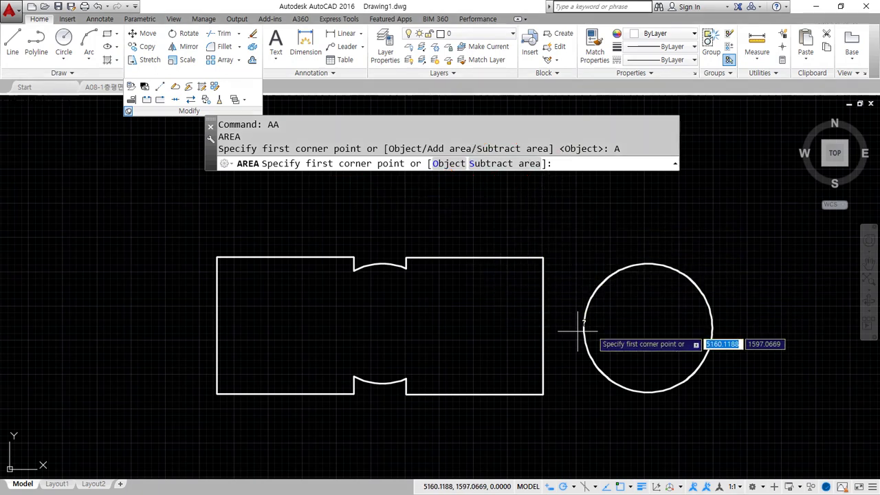
click(450, 164)
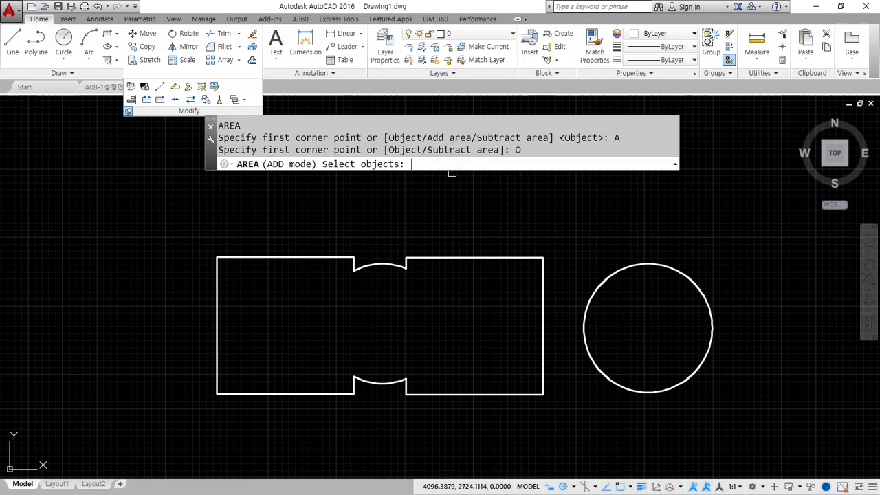
click(468, 257)
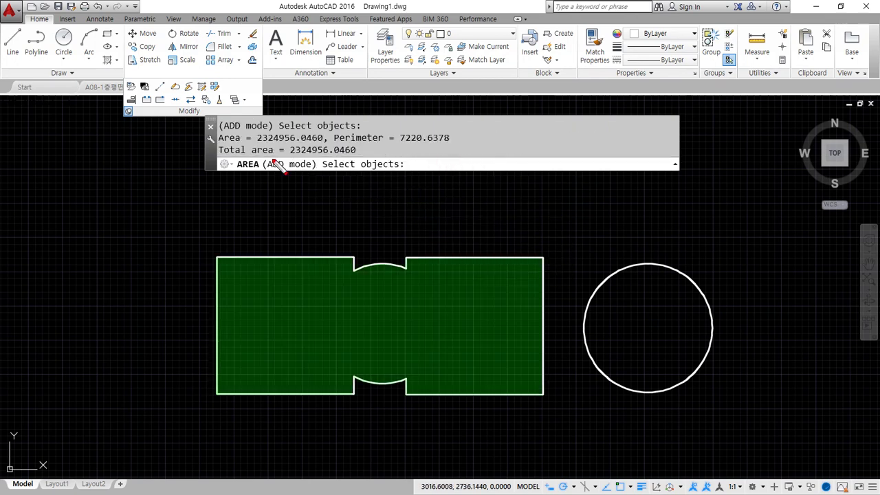
drag(255, 142, 445, 147)
drag(283, 157, 356, 158)
key(Escape)
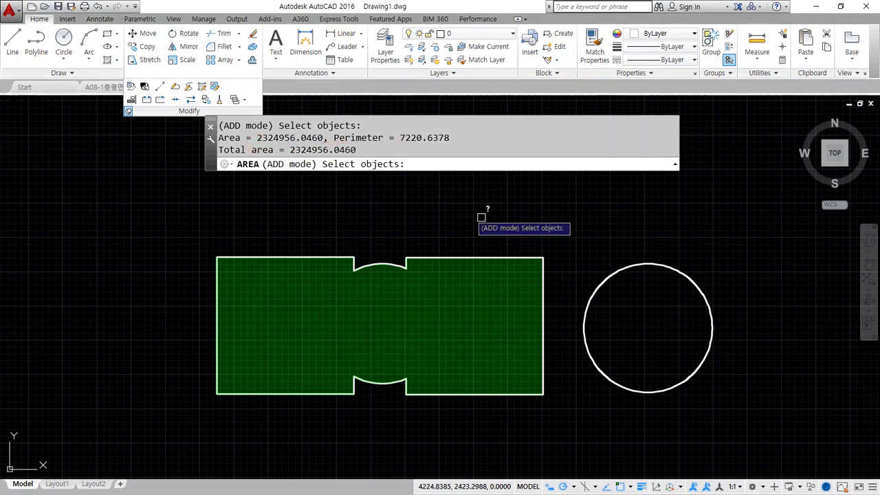
Add the circle to the summed area, end the AREA command and review the combined total
click(603, 280)
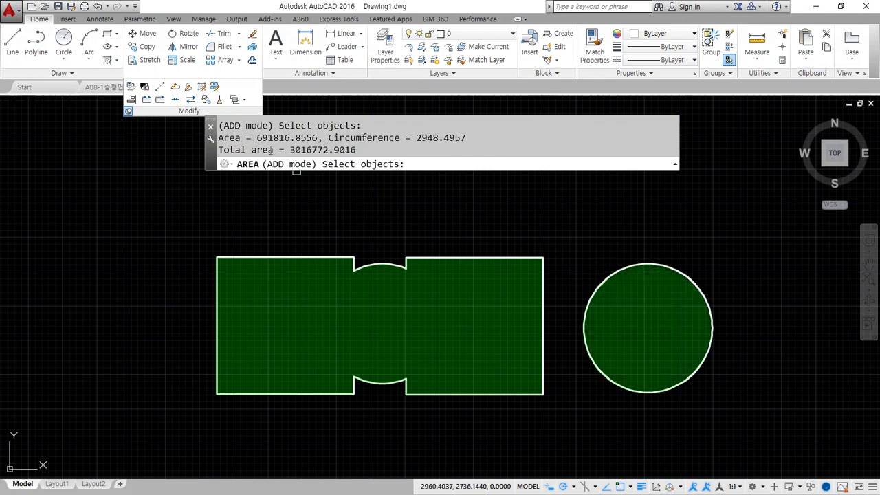
drag(318, 141, 448, 140)
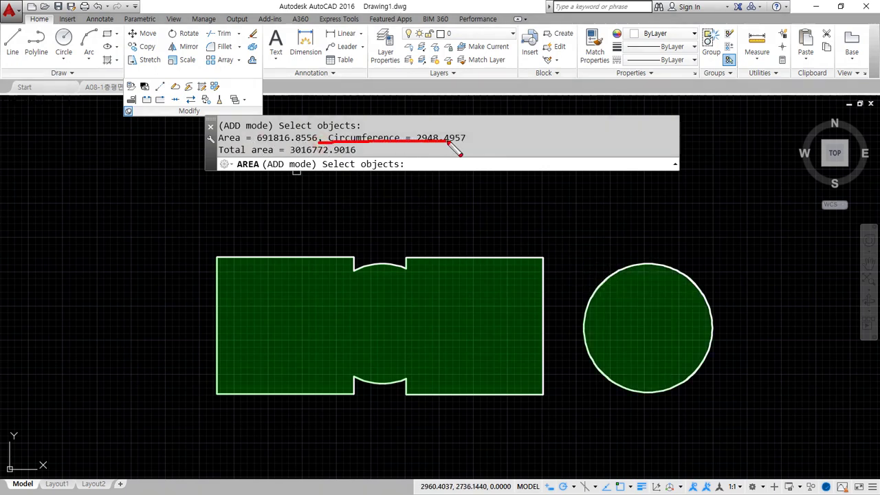
mouse_move(307, 162)
mouse_down()
mouse_move(340, 163)
mouse_move(302, 141)
mouse_move(297, 164)
mouse_up()
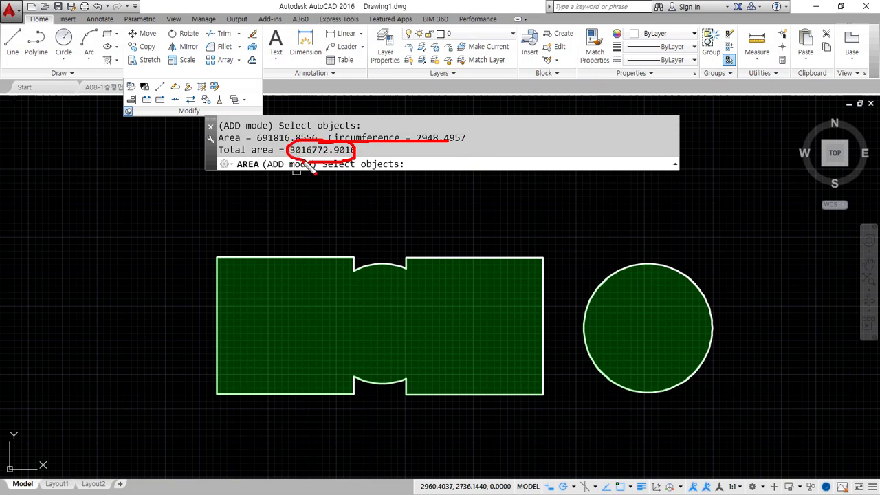
key(Escape)
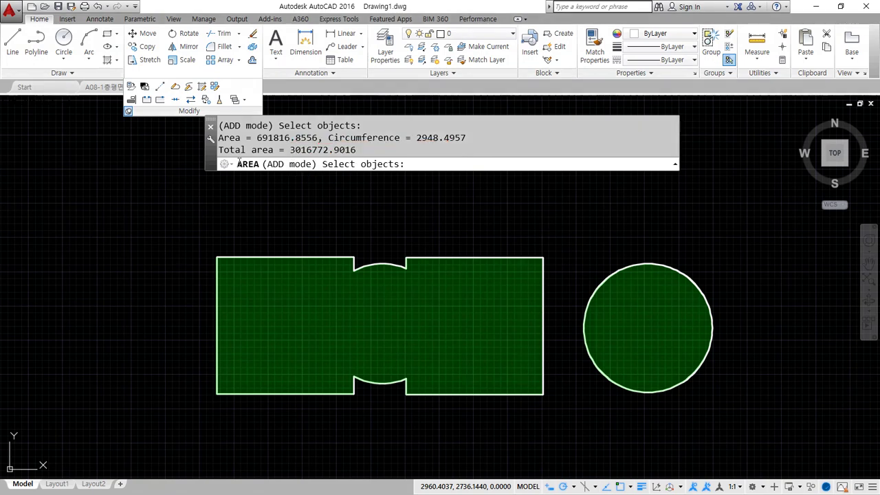
key(Return)
key(Return)
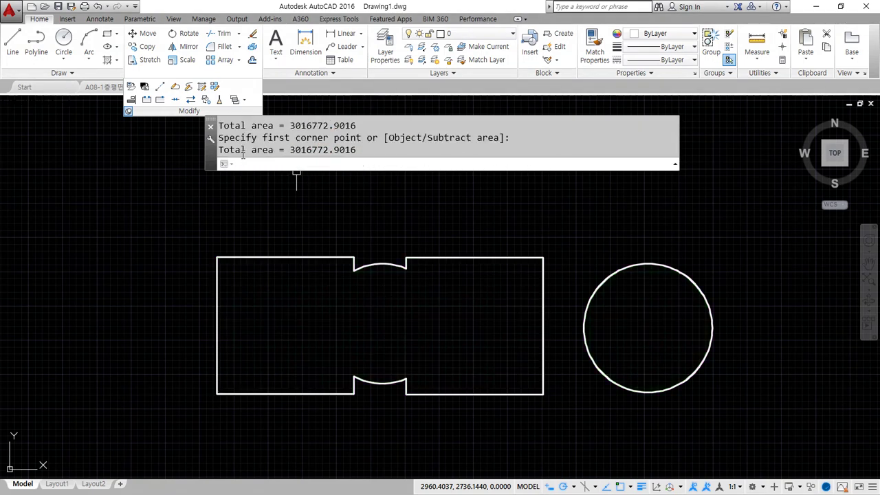
mouse_move(288, 159)
mouse_down()
mouse_move(347, 168)
mouse_move(329, 136)
mouse_move(282, 141)
mouse_move(289, 165)
mouse_up()
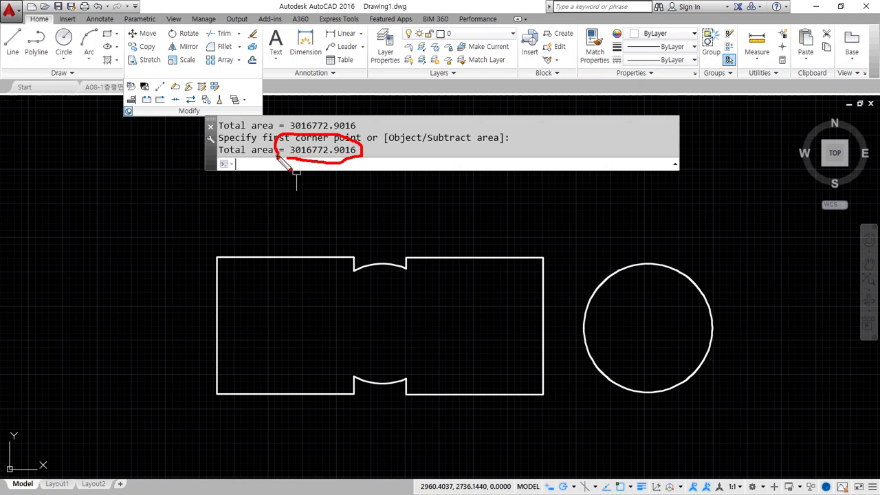
drag(227, 163, 366, 163)
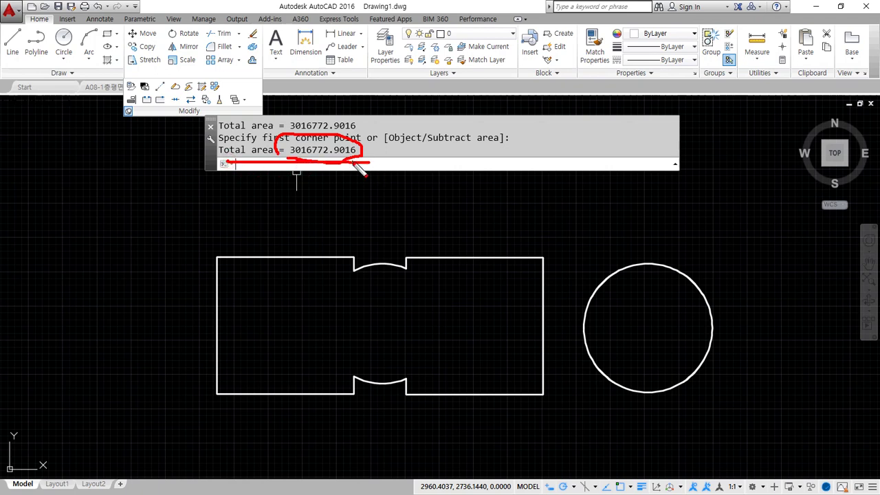
key(Escape)
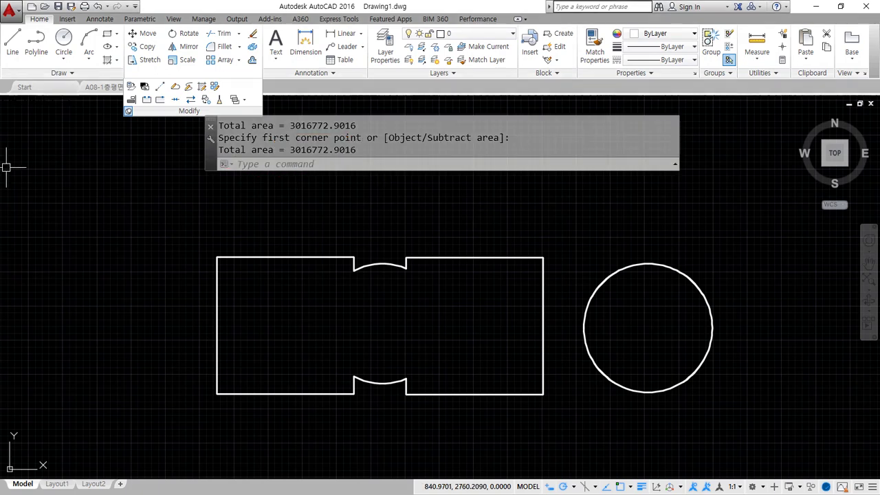
Draw a circle with a radius of about 330 inside the notched outline, centred between its two arcs
text(c)
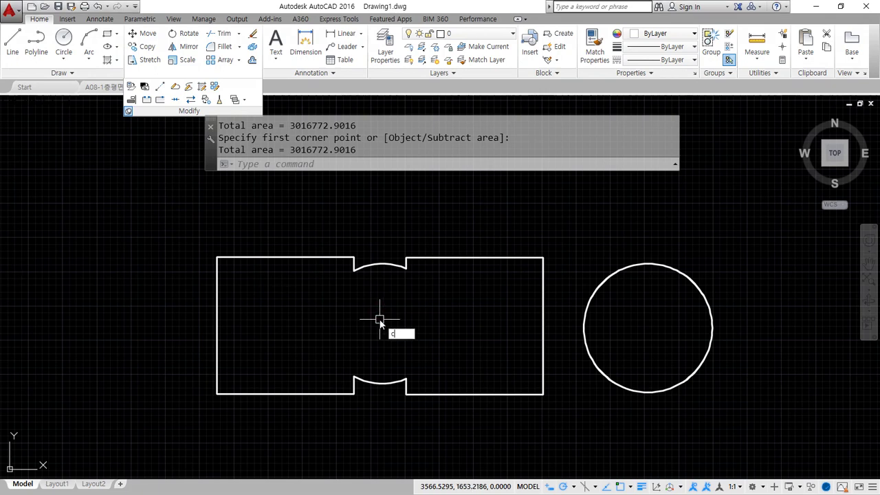
key(Return)
click(382, 319)
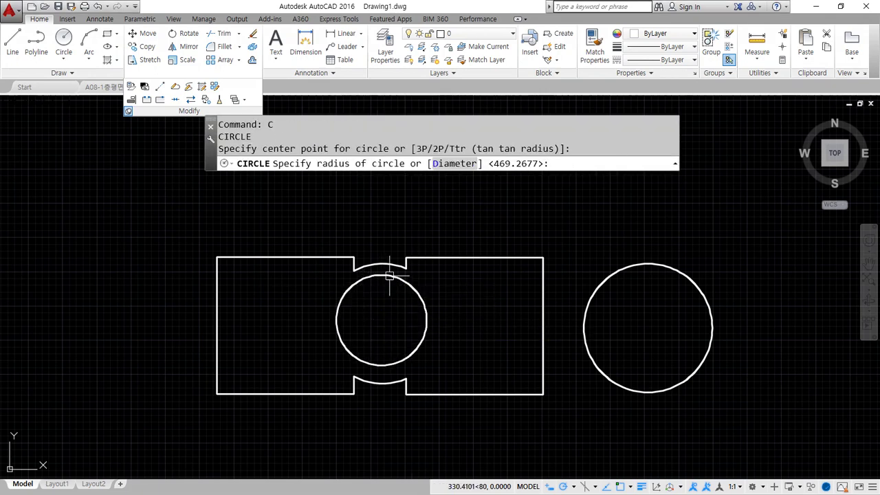
click(391, 279)
mouse_move(470, 405)
mouse_down()
mouse_move(461, 370)
mouse_move(477, 412)
mouse_up()
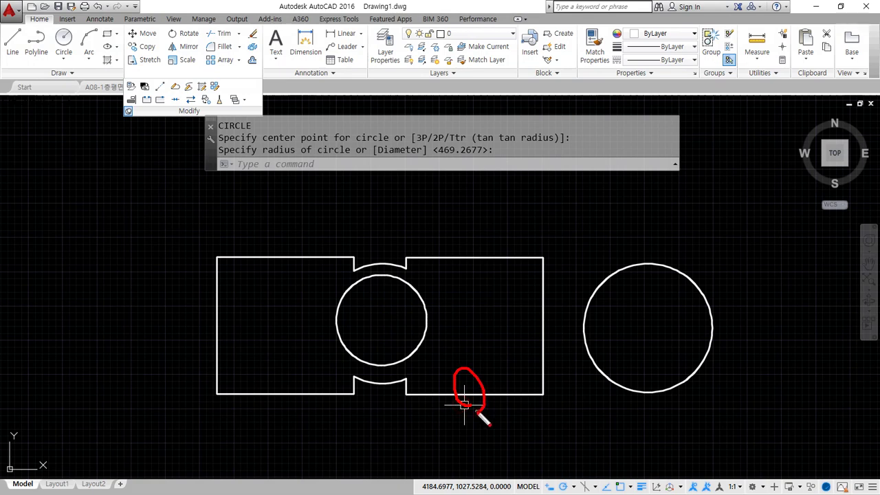
mouse_move(430, 320)
mouse_down()
mouse_move(420, 322)
mouse_move(432, 323)
mouse_up()
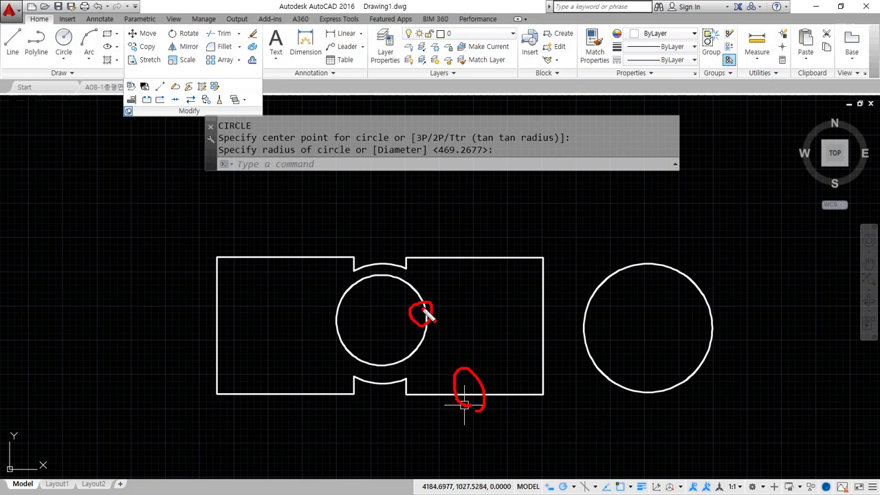
key(Escape)
Start the AREA command and review its Subtract area and Add area options
text(aa)
key(Return)
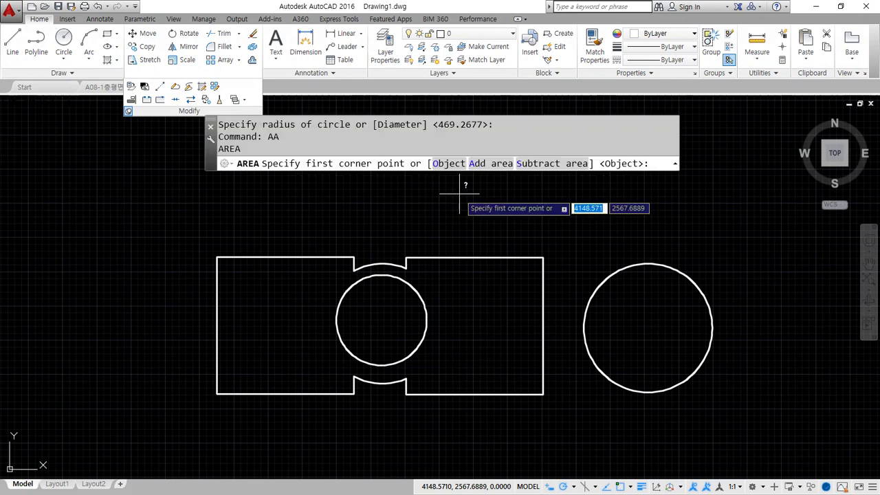
mouse_move(562, 176)
mouse_down()
mouse_move(520, 165)
mouse_move(568, 171)
mouse_move(566, 187)
mouse_up()
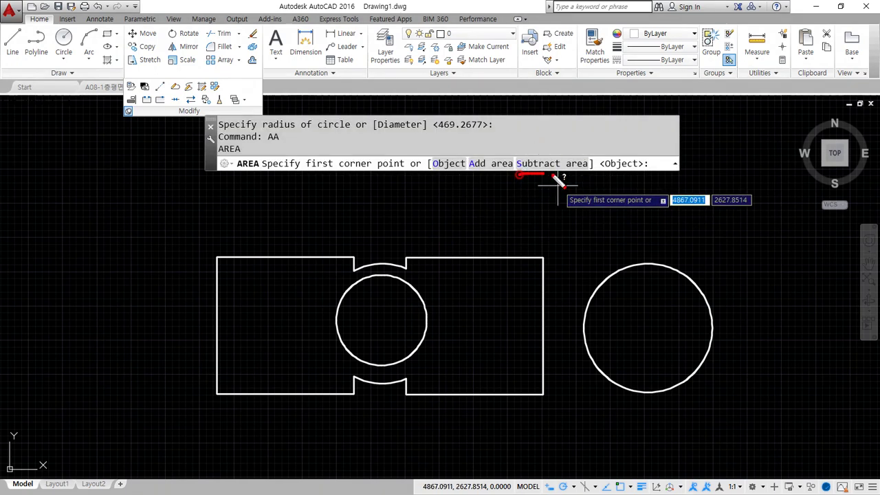
drag(516, 171, 600, 175)
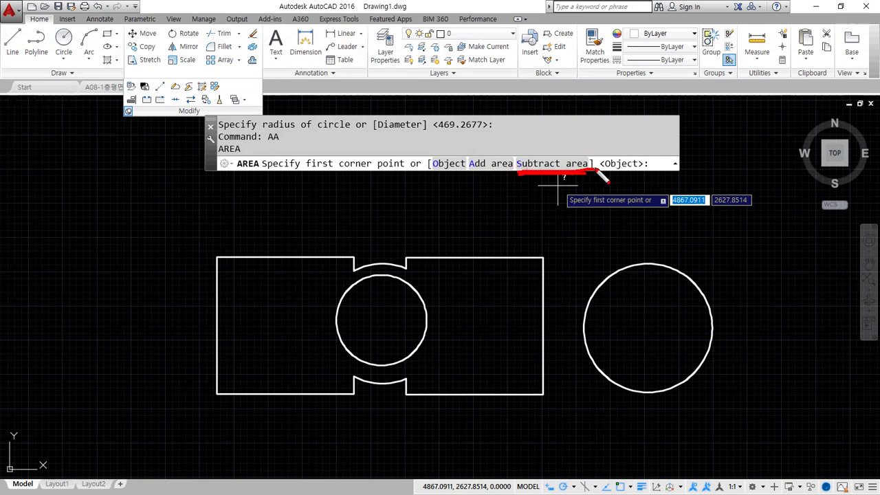
mouse_move(522, 173)
mouse_down()
mouse_move(515, 153)
mouse_move(574, 180)
mouse_move(553, 178)
mouse_up()
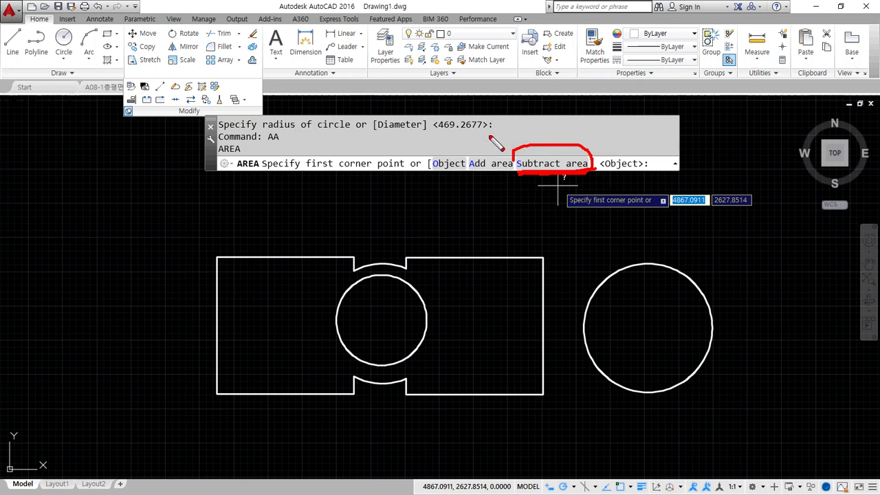
mouse_move(490, 124)
mouse_down()
mouse_move(490, 156)
mouse_move(499, 141)
mouse_up()
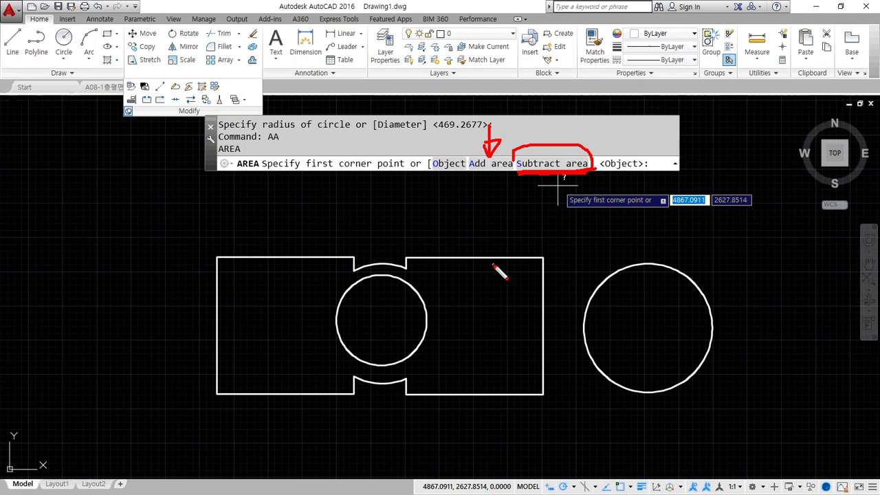
key(Escape)
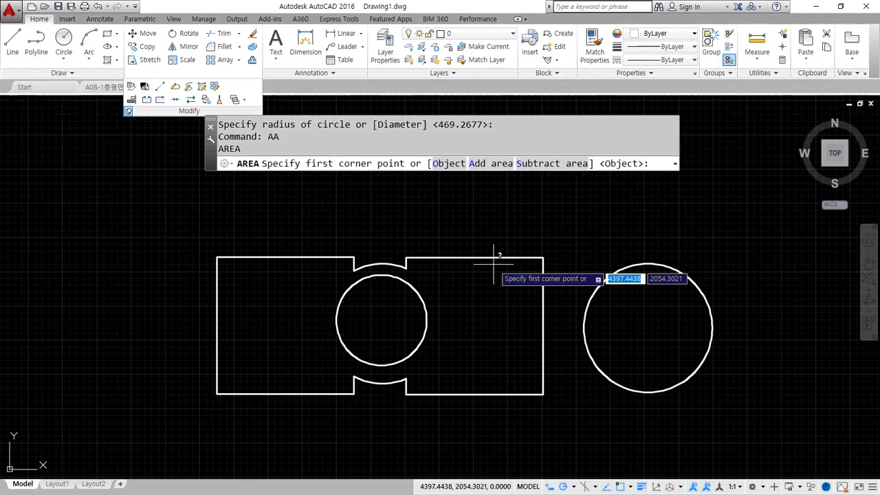
Switch AREA to Add area with the Object option and add the notched outline to the total
click(483, 163)
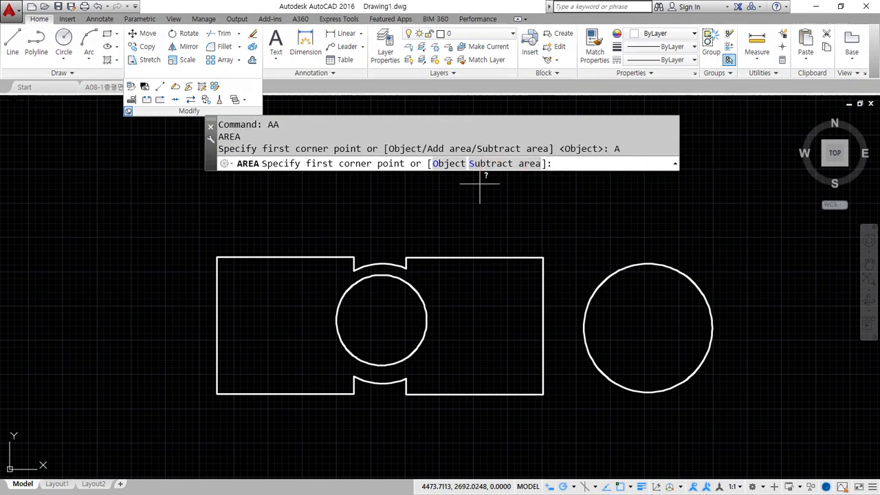
click(441, 163)
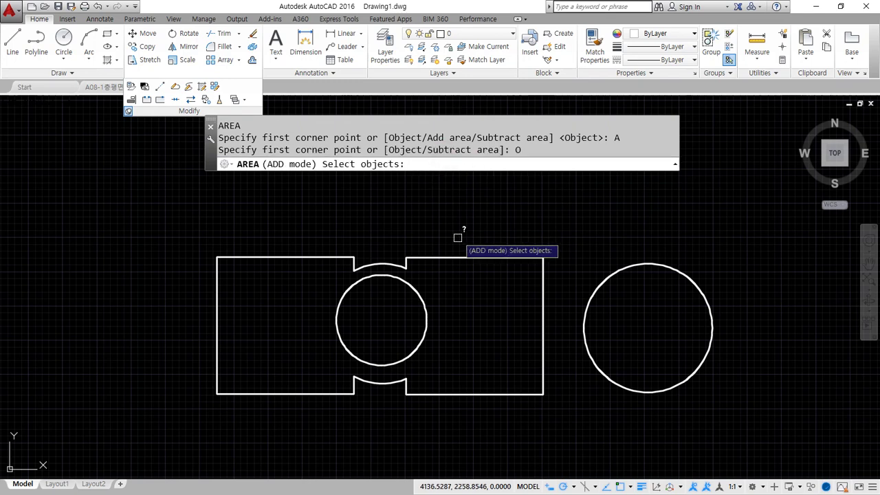
click(464, 257)
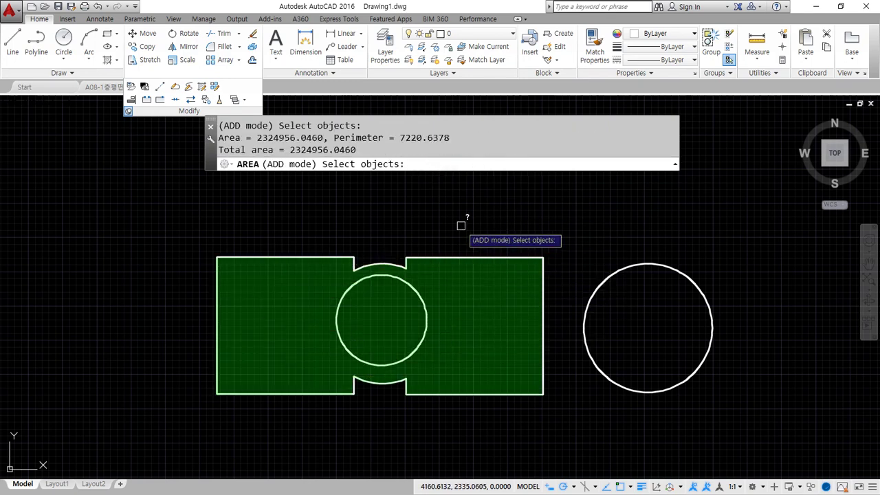
key(Return)
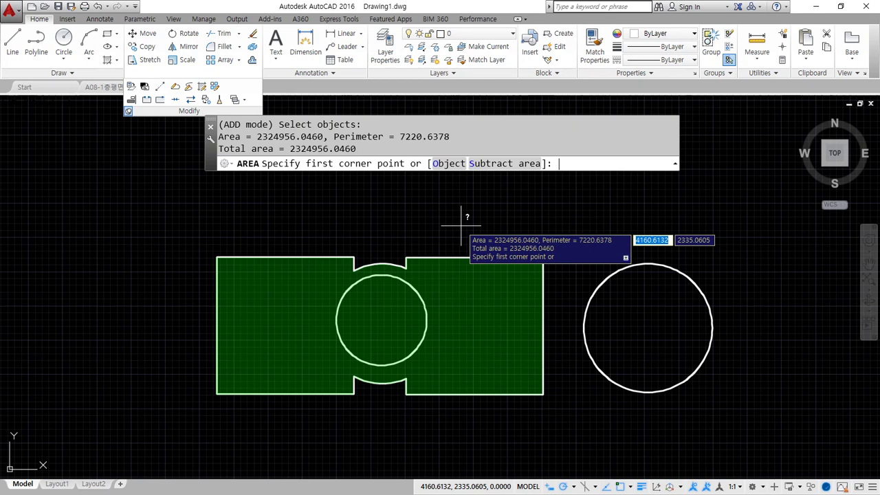
Subtract the inner circle with Subtract area and the Object option, review the total area and end the AREA command
click(494, 165)
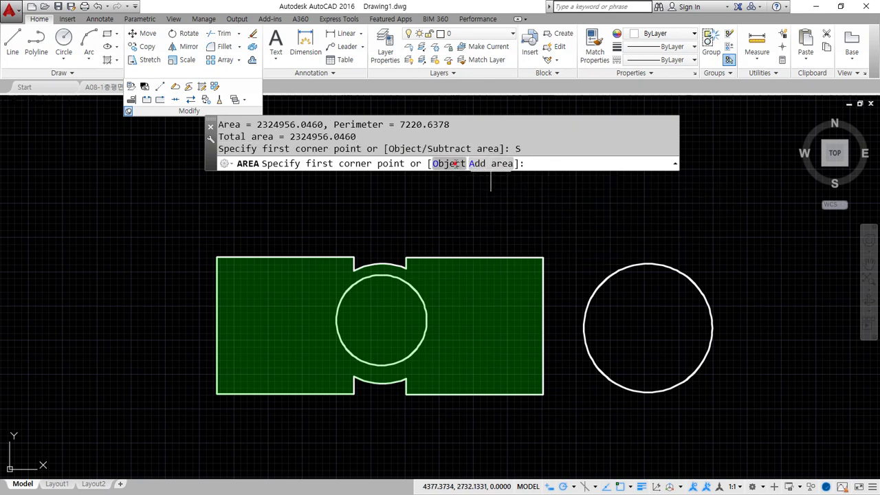
click(455, 164)
click(421, 290)
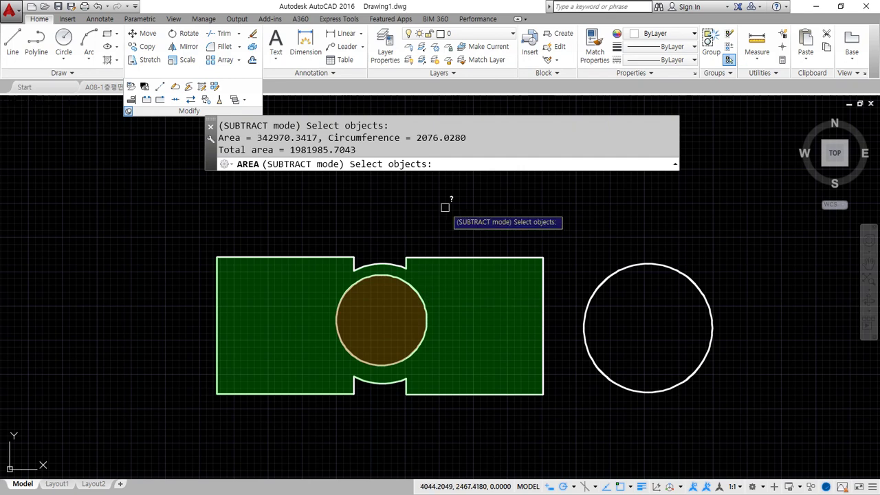
key(Return)
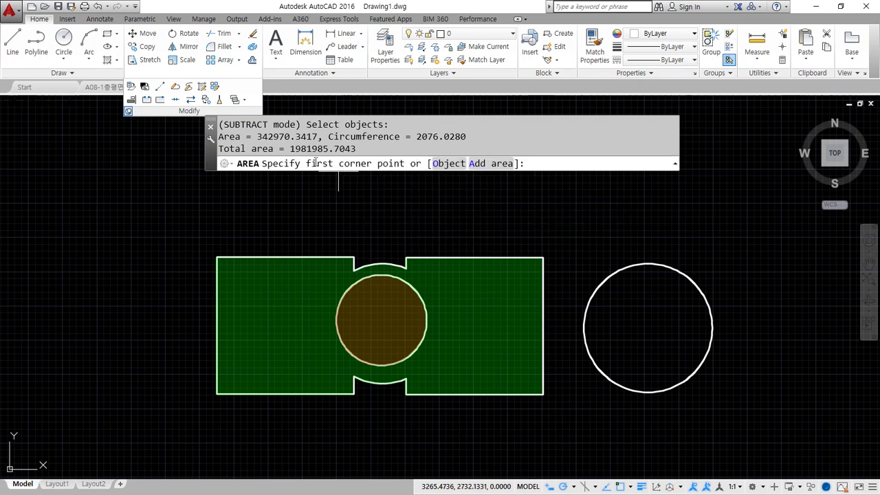
mouse_move(292, 161)
mouse_down()
mouse_move(375, 166)
mouse_move(340, 140)
mouse_move(288, 148)
mouse_move(292, 165)
mouse_up()
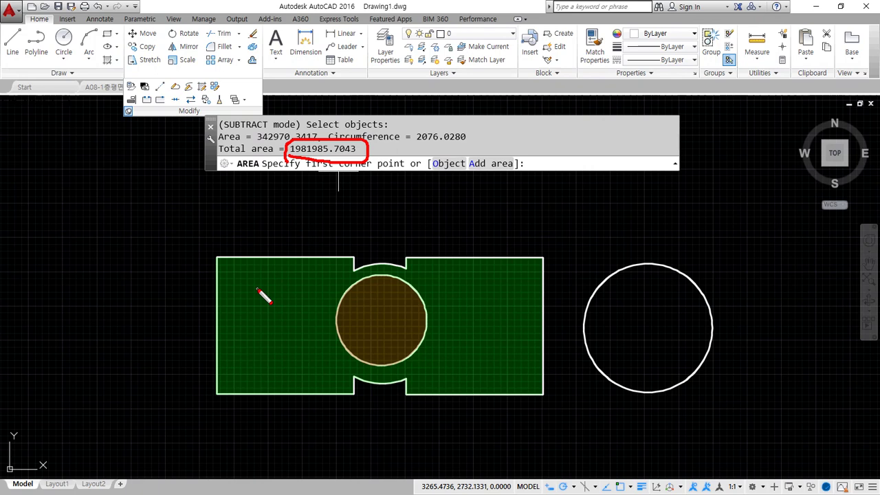
key(Escape)
key(Return)
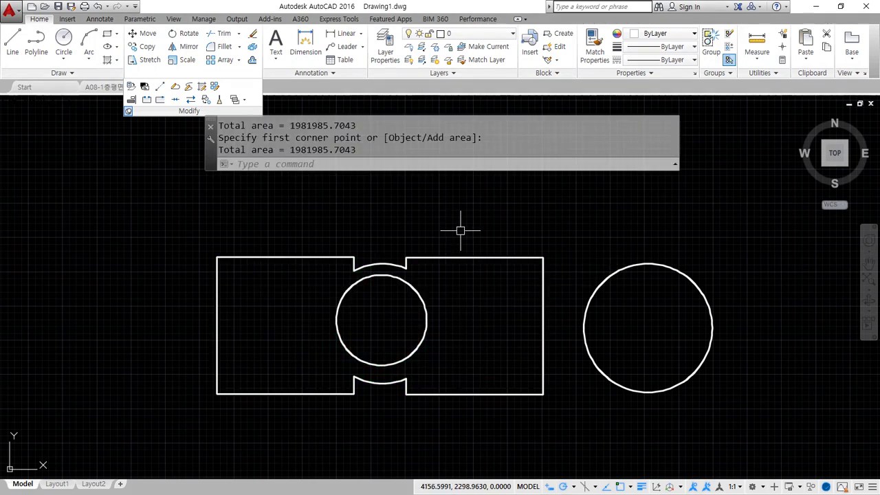
Restart AREA in Add area mode with the Object option and add both the inner circle and the notched outline
key(Return)
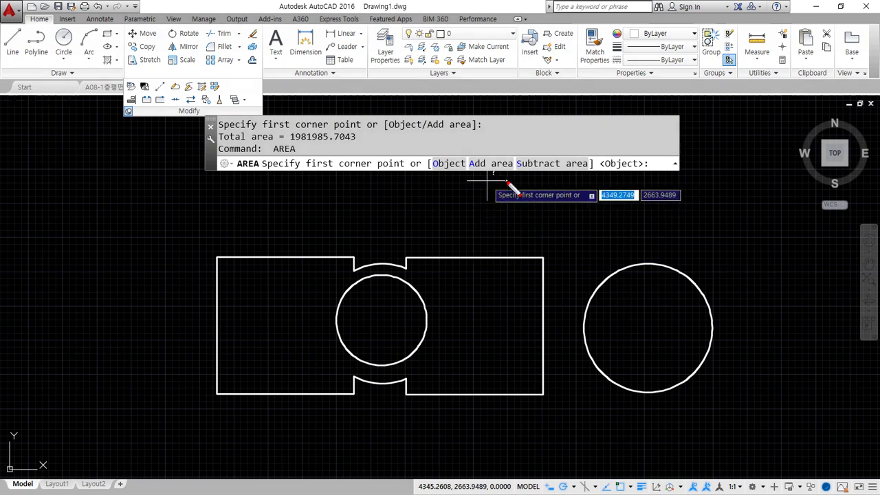
mouse_move(488, 181)
mouse_down()
mouse_move(471, 168)
mouse_move(485, 147)
mouse_move(512, 165)
mouse_move(505, 198)
mouse_up()
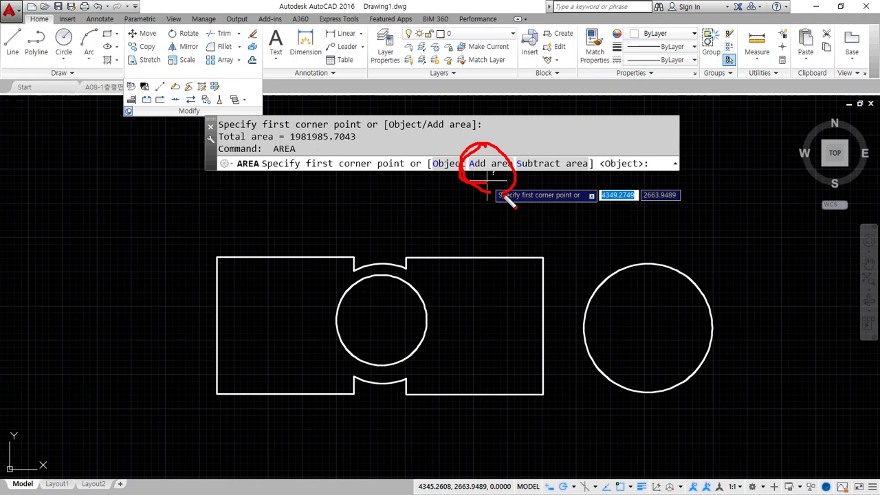
key(Escape)
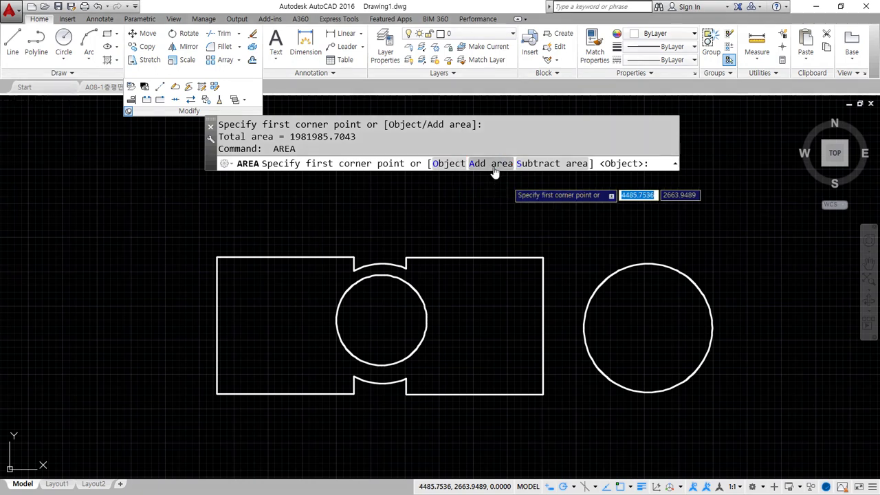
click(493, 165)
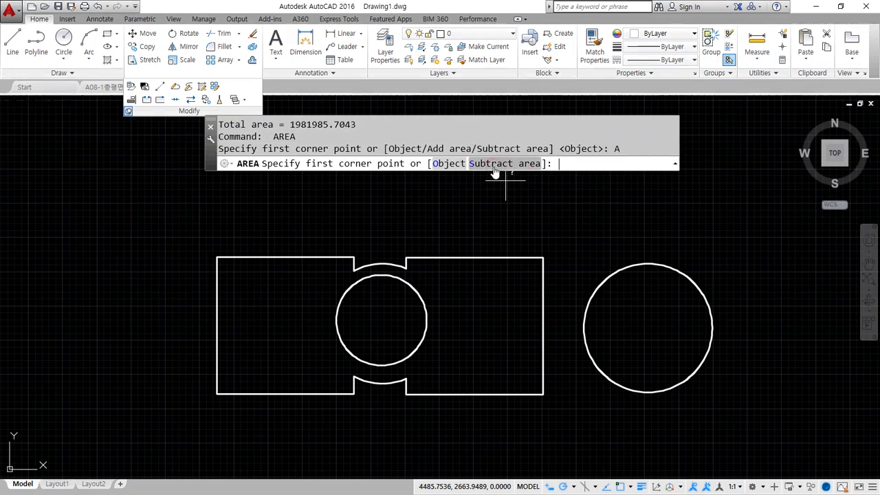
click(447, 164)
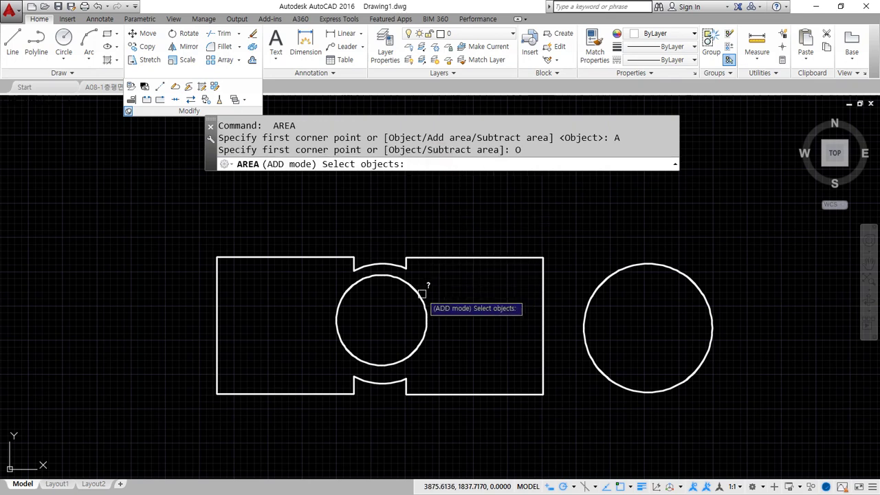
click(420, 284)
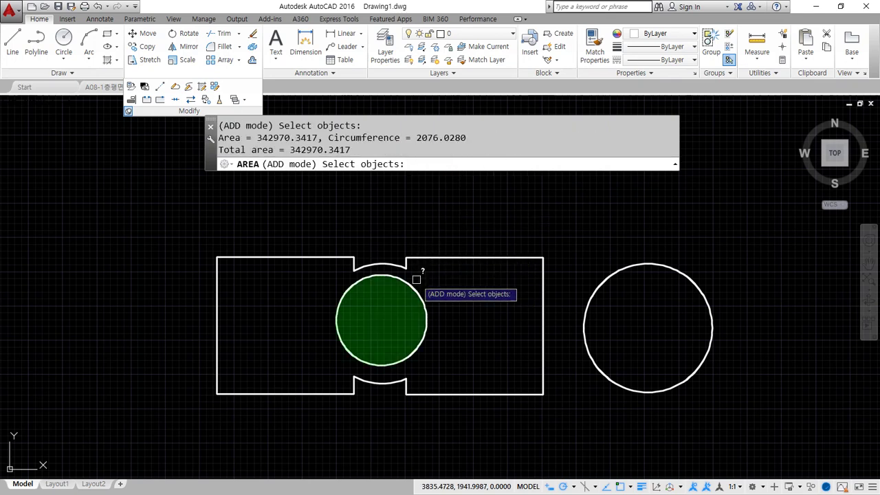
click(433, 259)
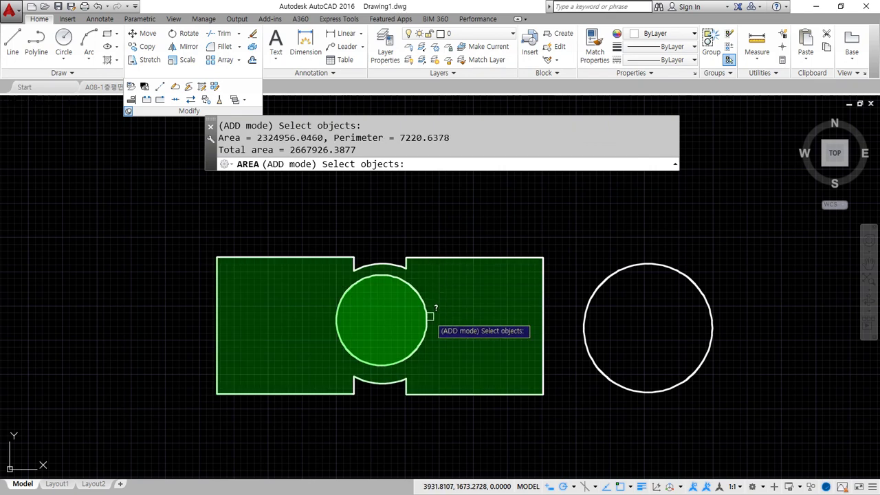
key(Return)
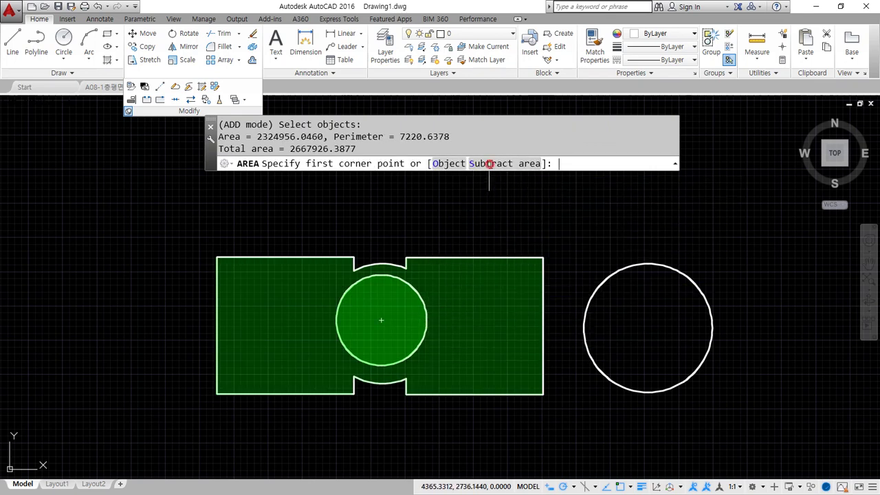
Subtract the inner circle from the combined area of circle and outline, finish AREA and check the remaining total
click(489, 163)
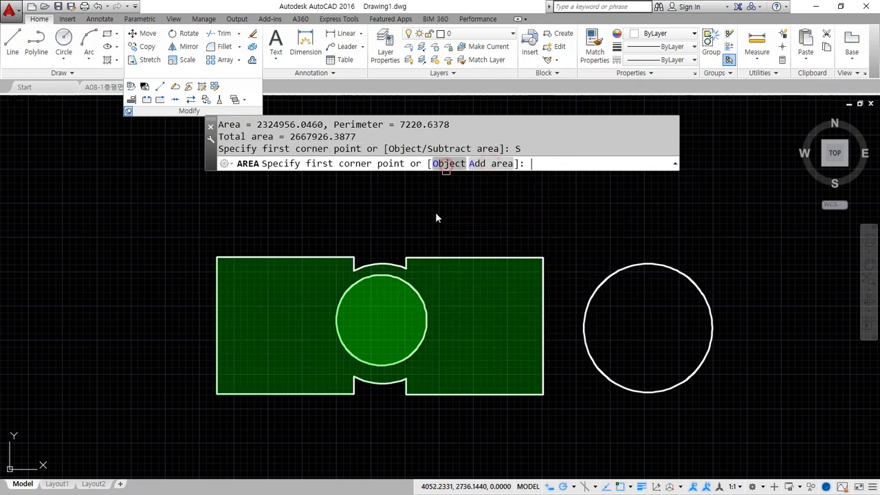
text(o)
key(Return)
click(415, 291)
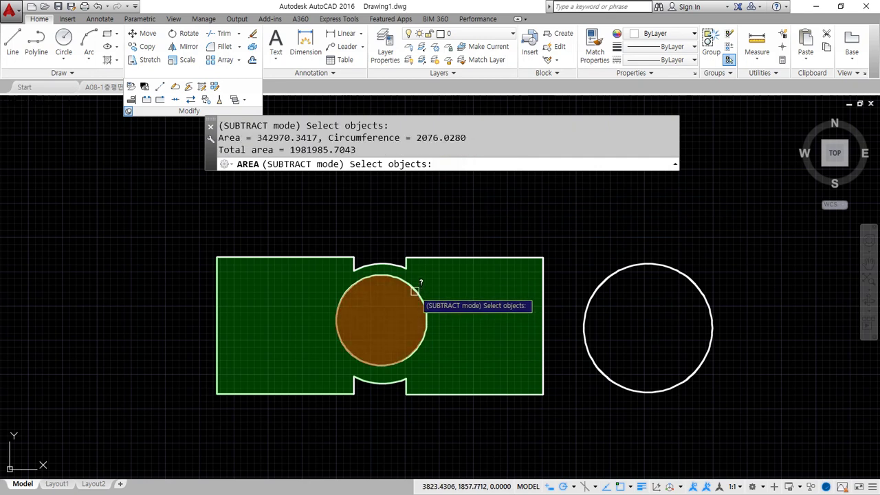
key(Return)
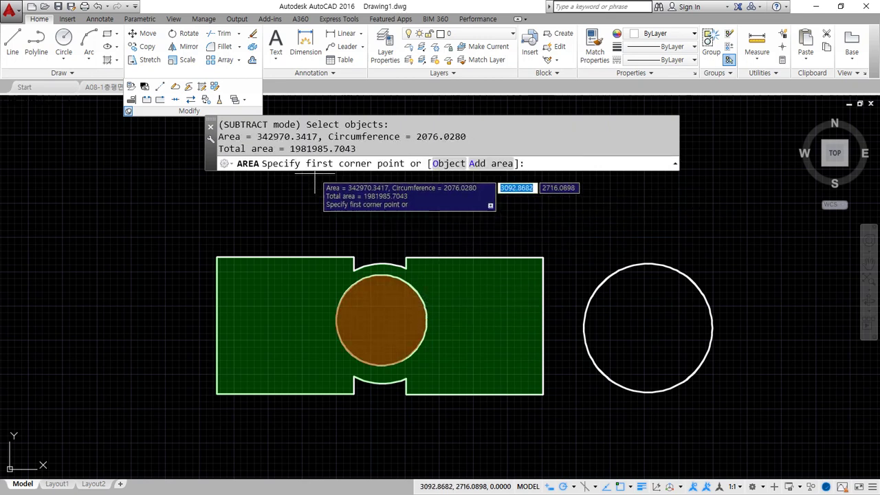
key(Return)
mouse_move(291, 157)
mouse_down()
mouse_move(310, 173)
mouse_move(304, 161)
mouse_up()
key(Escape)
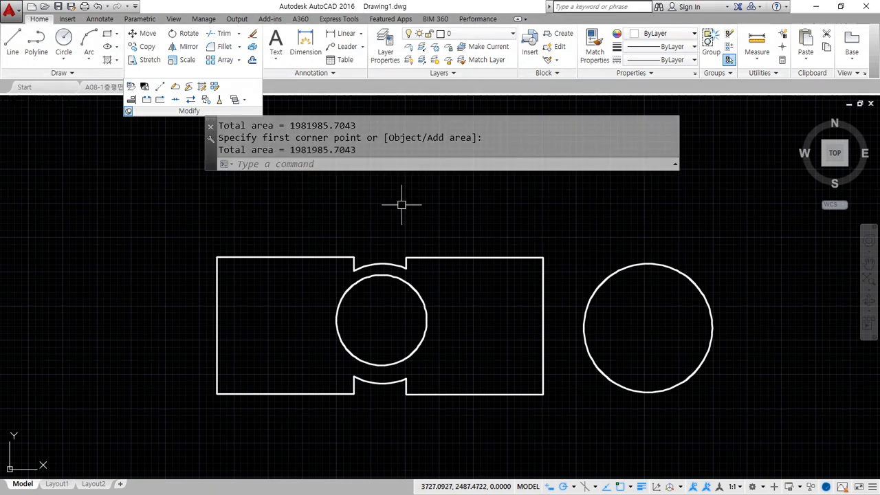
Restart AREA in Add area mode with the Object option and add only the notched outline to the total
text(AA)
key(Return)
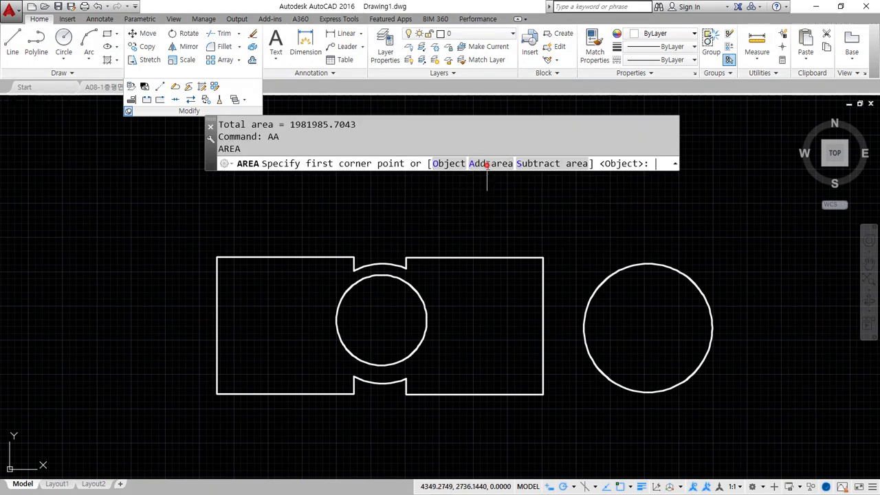
text(A)
key(Return)
text(O)
key(Return)
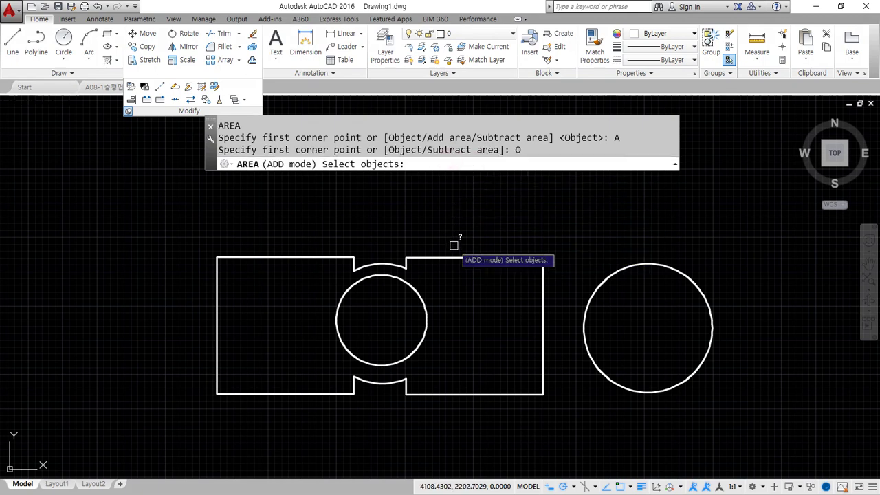
click(455, 258)
key(Return)
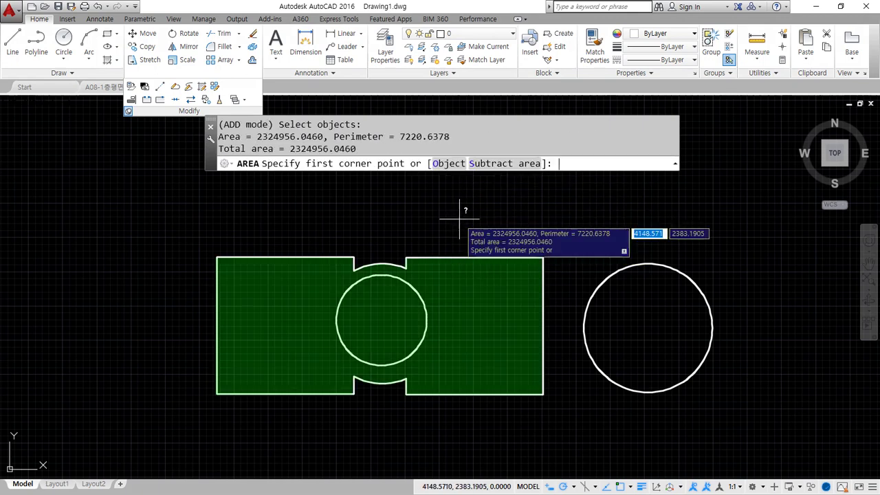
Subtract the inner circle from the outline with Subtract area and Object, examine the total area and end AREA
click(489, 165)
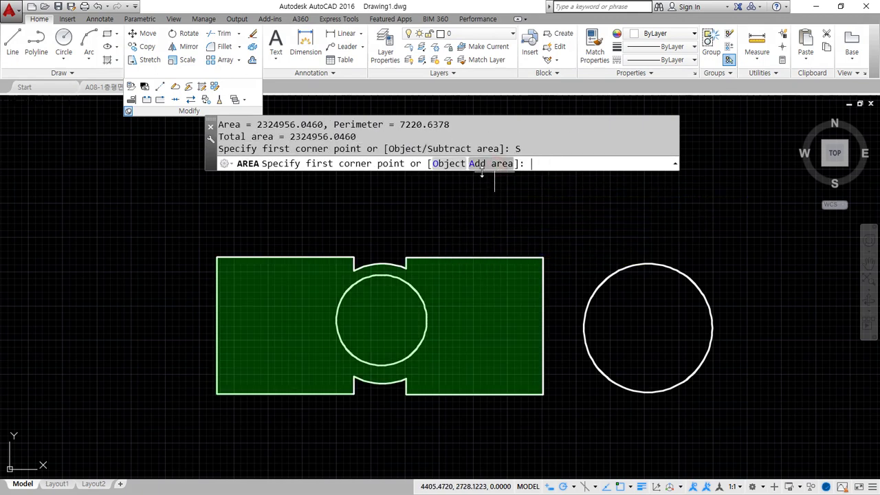
click(443, 163)
click(414, 288)
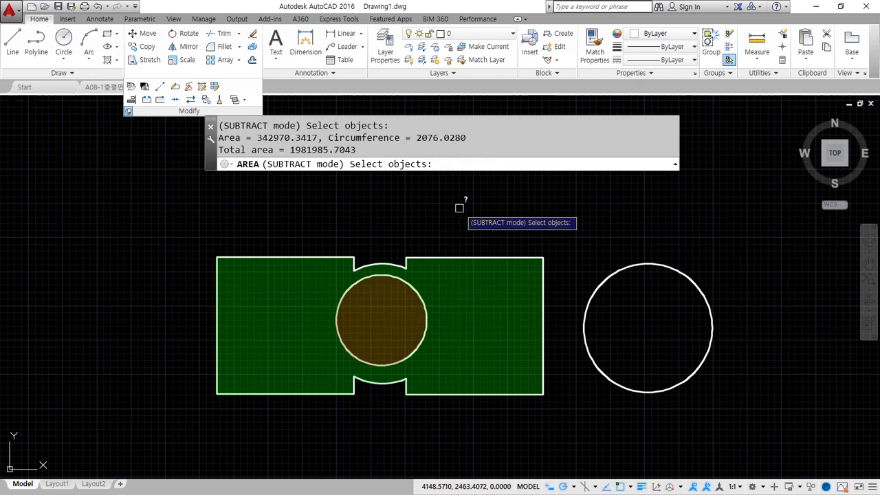
key(Return)
drag(290, 149, 377, 144)
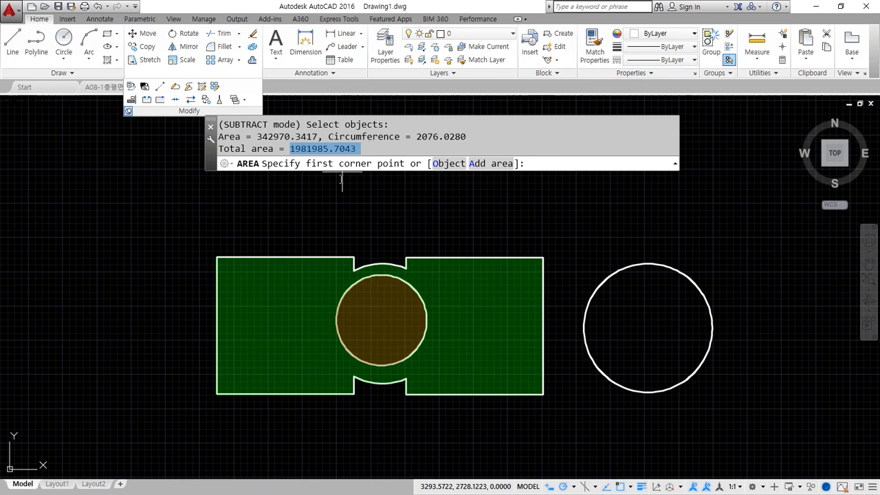
key(Escape)
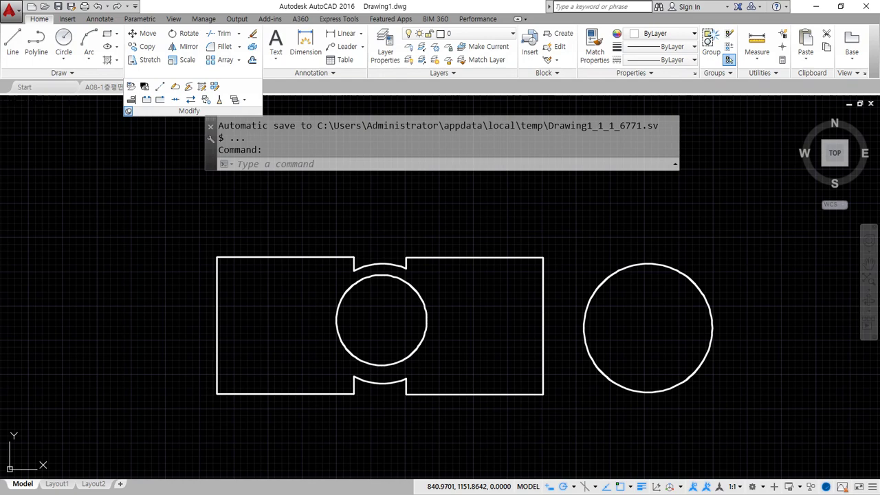
Switch to the Notepad lecture notes and add the line "적산" below "Join(결합)", with blank lines after it
key(alt+Tab)
click(238, 411)
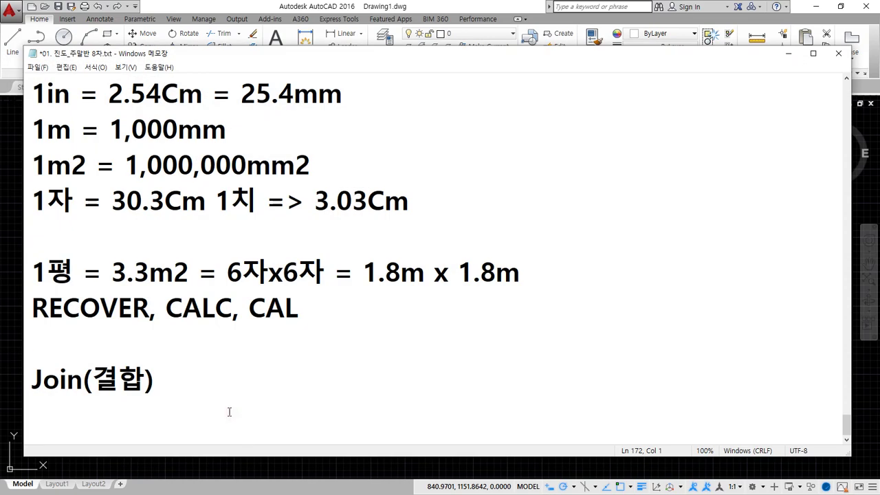
text(wj)
key(BackSpace)
key(BackSpace)
key(Hangul)
text(적산)
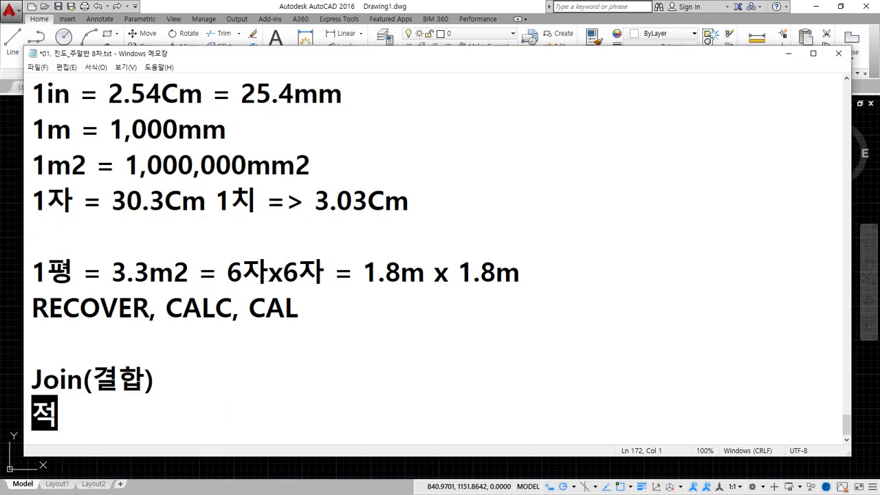
key(Return)
key(Return)
key(Return)
key(Up)
key(Up)
key(Up)
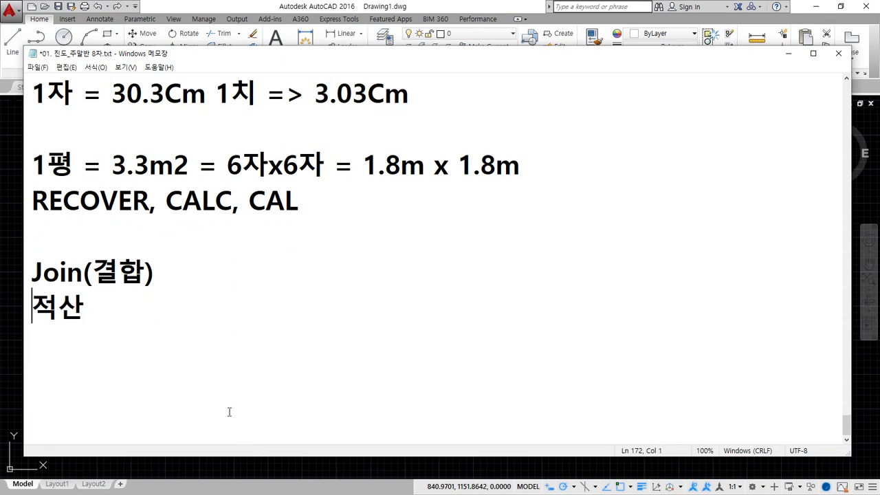
Write "부피 x 비중" as a new line below "적산", leaving one blank line between them
key(End)
key(Return)
key(Return)
text(붚)
text(피 )
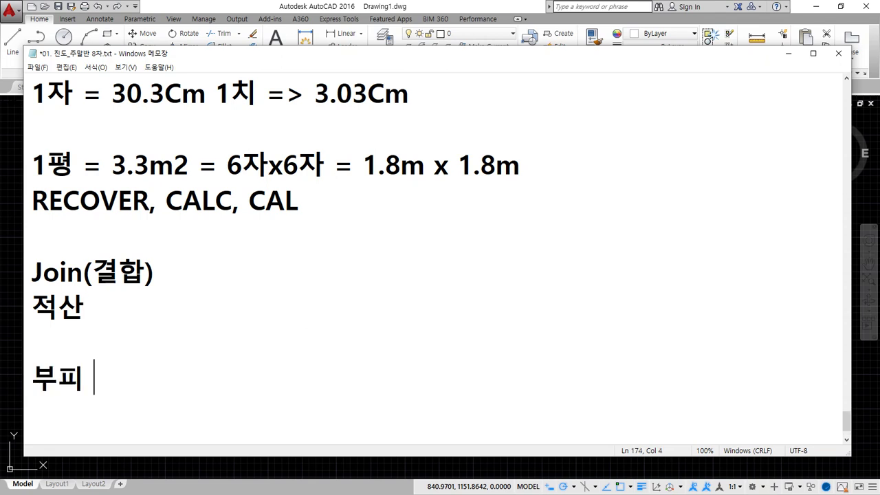
text(x 비중)
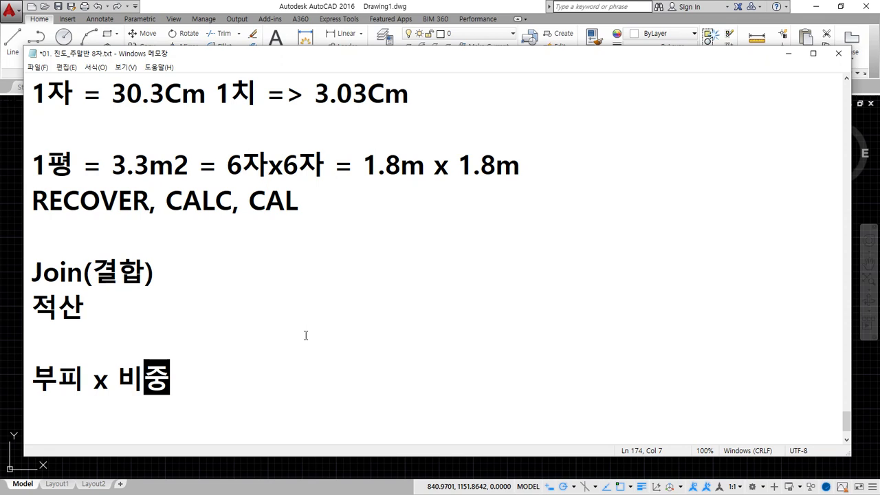
Leave blank lines below "부피 x 비중" and start a command list with "Move" and "ROtate" on separate lines
key(Return)
key(Return)
key(Return)
scroll(302, 336, down, 1)
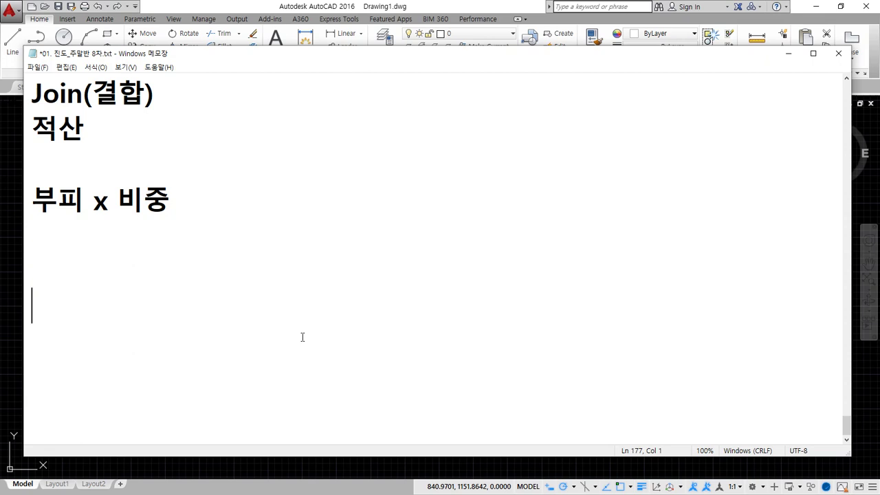
text(m)
key(BackSpace)
text(Move)
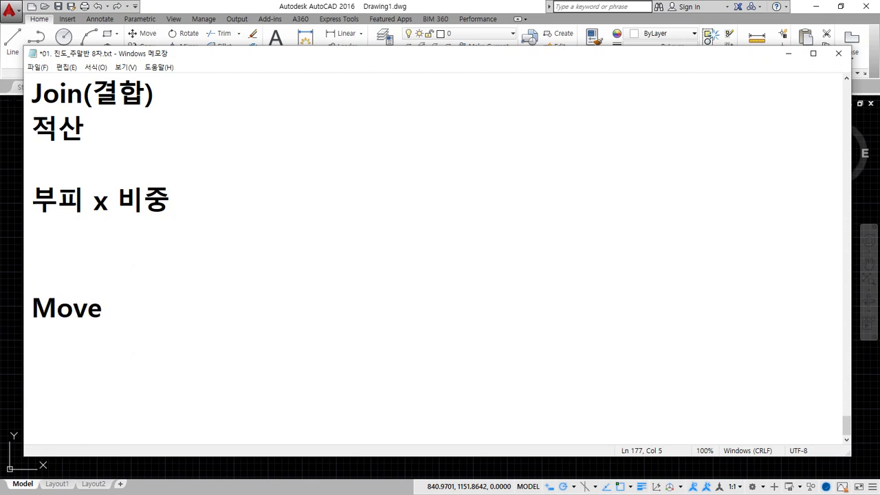
key(Return)
text(RO)
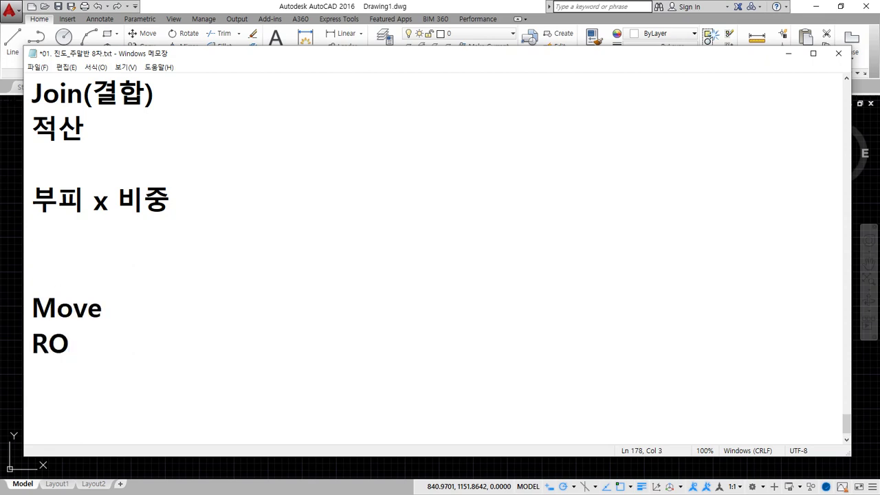
text(tate)
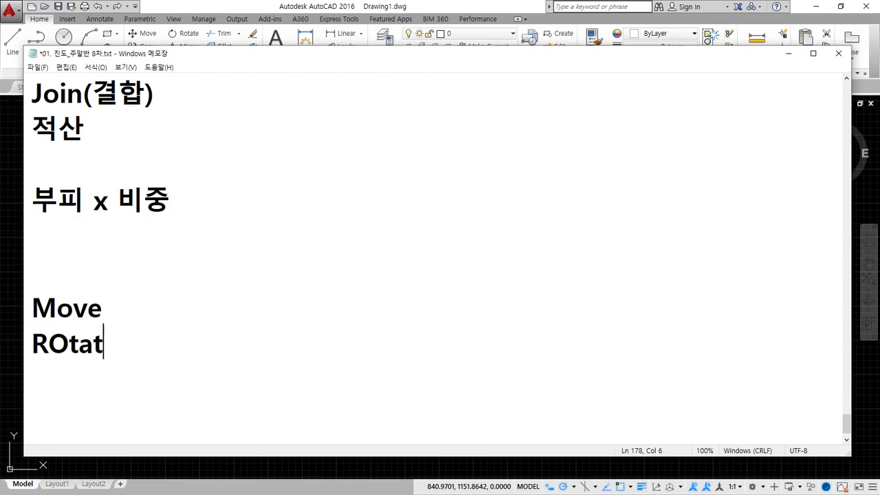
Extend the command list with "SCale" and "Erase" on separate lines, followed by blank lines
key(Return)
text(SCale)
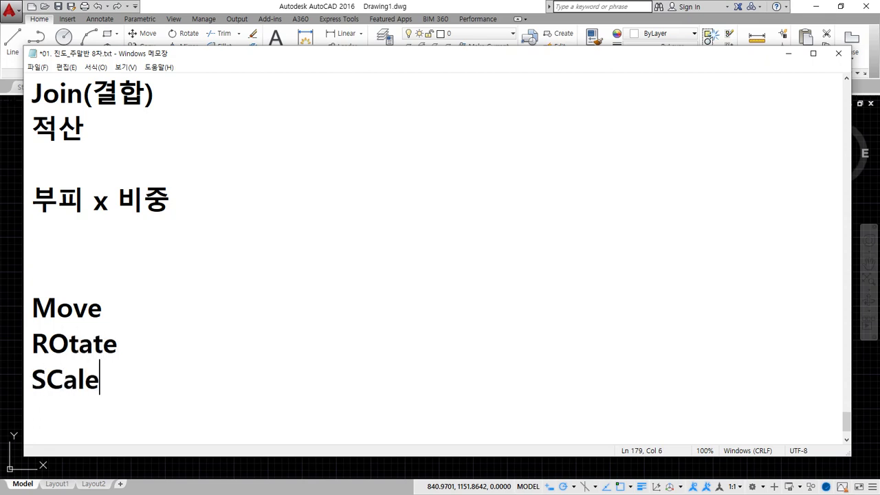
key(Return)
text(Erase)
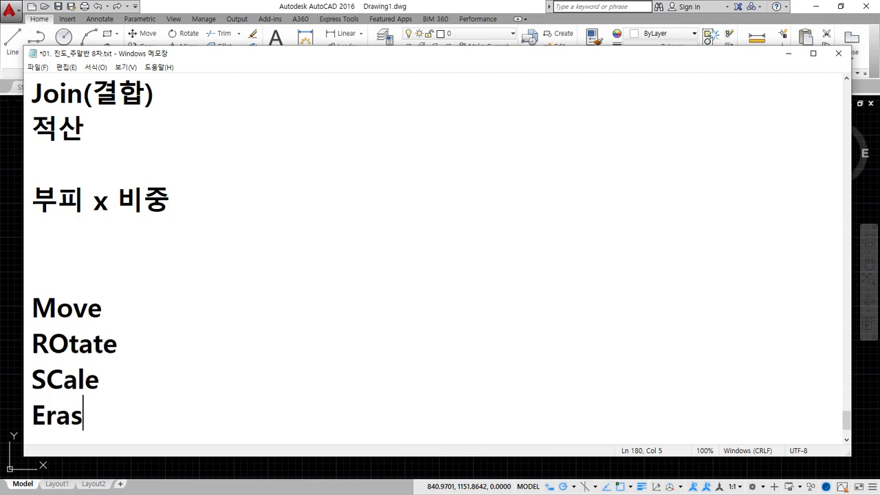
key(Return)
key(Return)
key(Return)
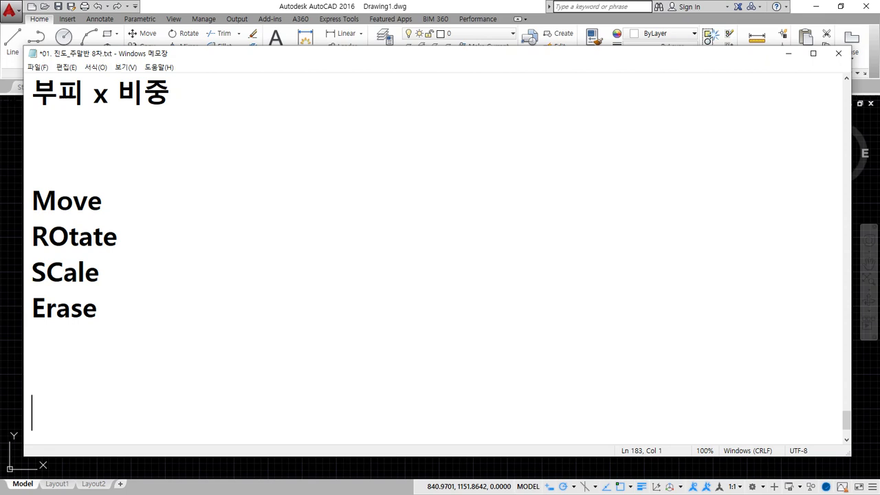
Append the Korean meaning "(이동)" to the "Move" line of the command list
key(Up)
key(Up)
key(Up)
key(Up)
key(Up)
key(Up)
key(End)
text((d)
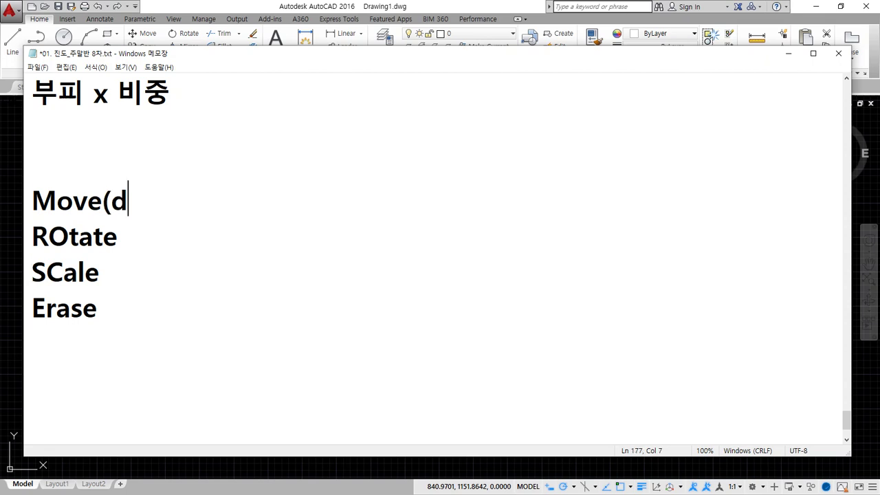
text(l)
key(BackSpace)
key(BackSpace)
text(이동_))
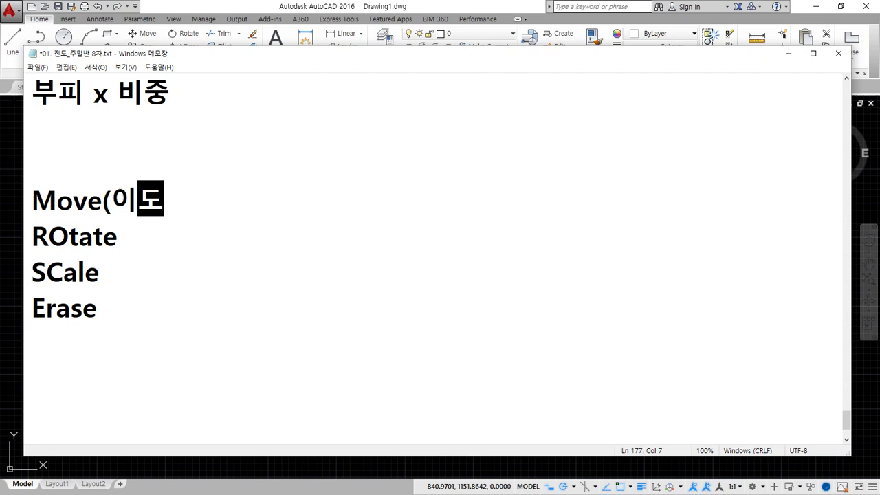
key(BackSpace)
key(BackSpace)
text())
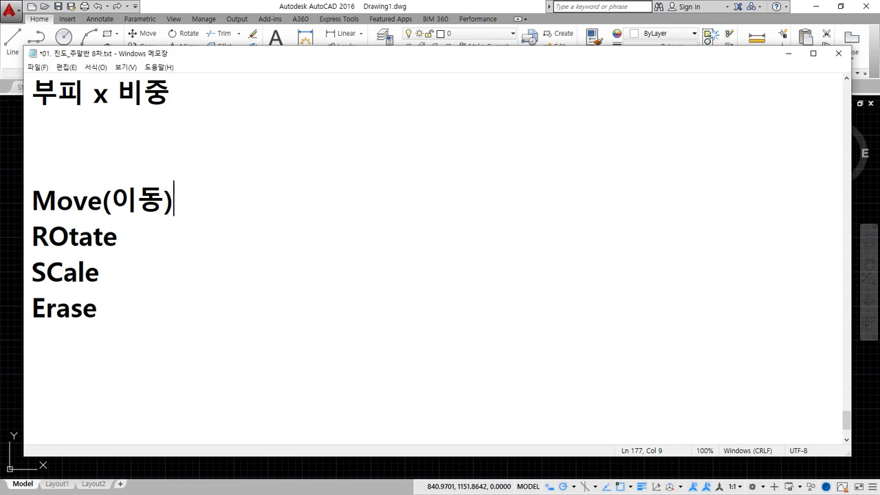
Append the Korean meanings "(회전)" to ROtate, "(크기)" to SCale and "(삭제)" to Erase
key(Down)
text((횢전))
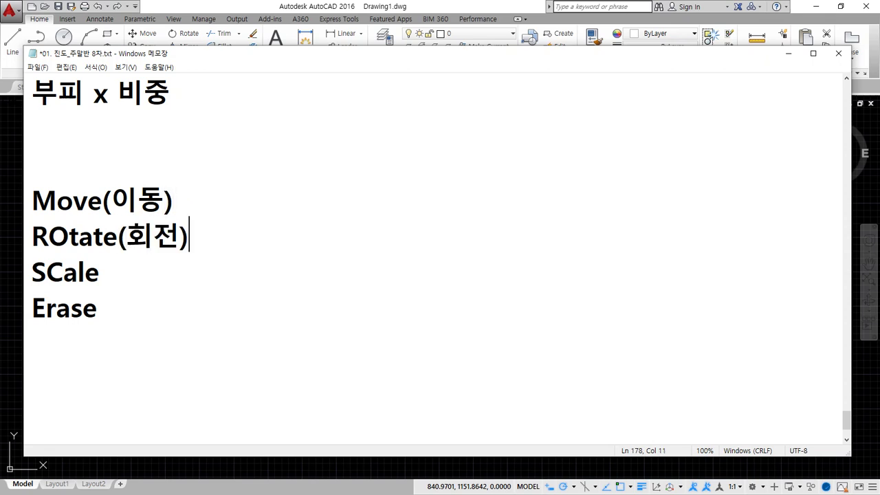
key(Down)
text((크기))
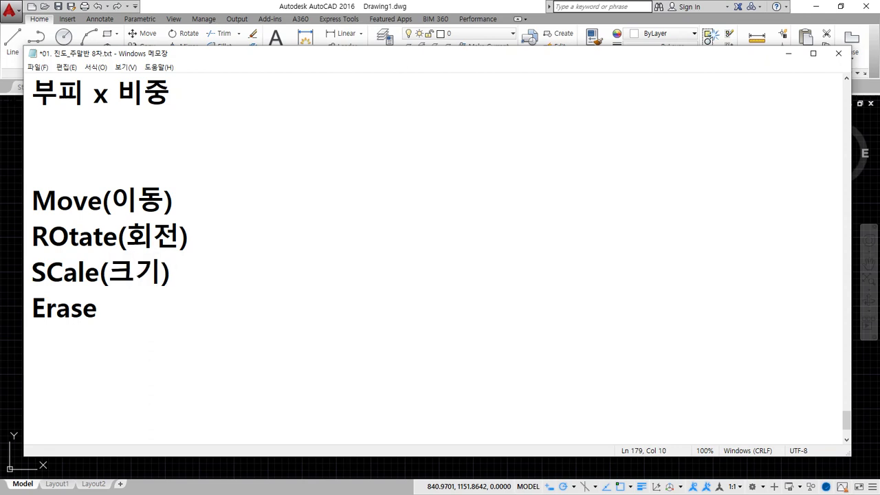
key(Down)
text((삭제))
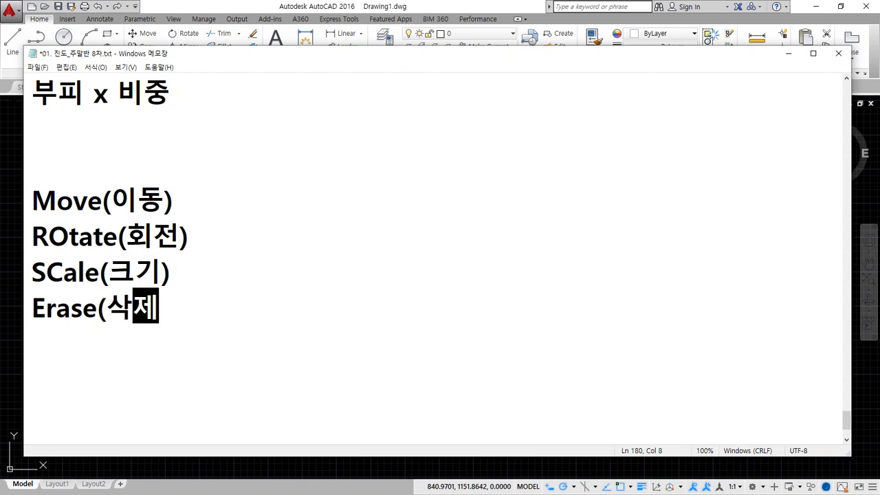
Add ", COpy(복제), " after "Move(이동)" on the first line of the command list
key(Up)
key(Up)
key(Up)
text(, )
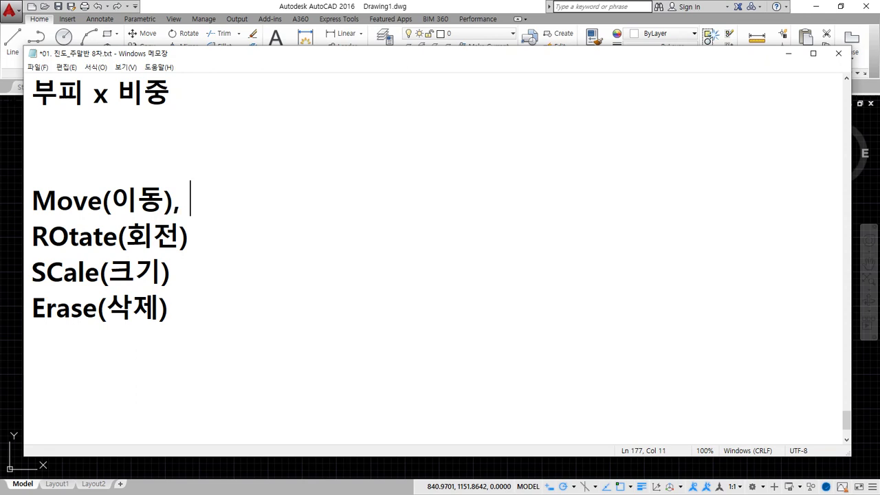
text(COp)
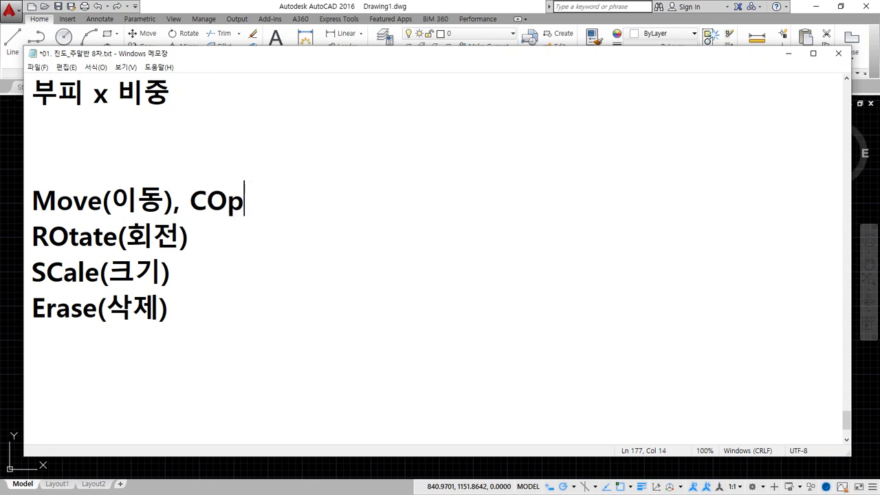
text(y(복)
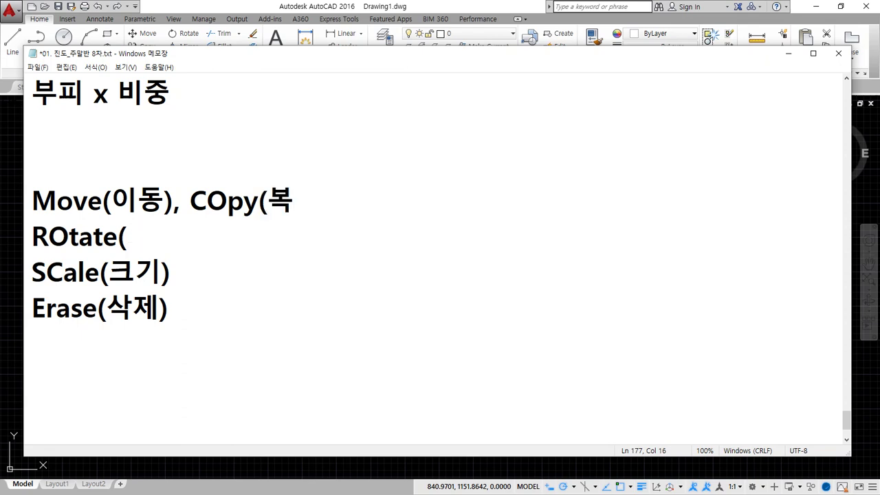
text(제), )
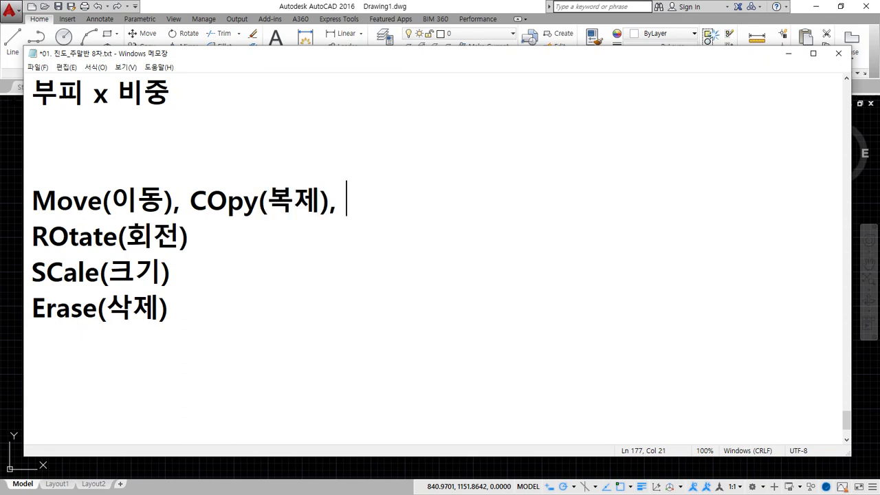
Add "MIrror(대칭), ARray(배열), Offset" after "COpy(복제)," on the first line of the command list
text(MI)
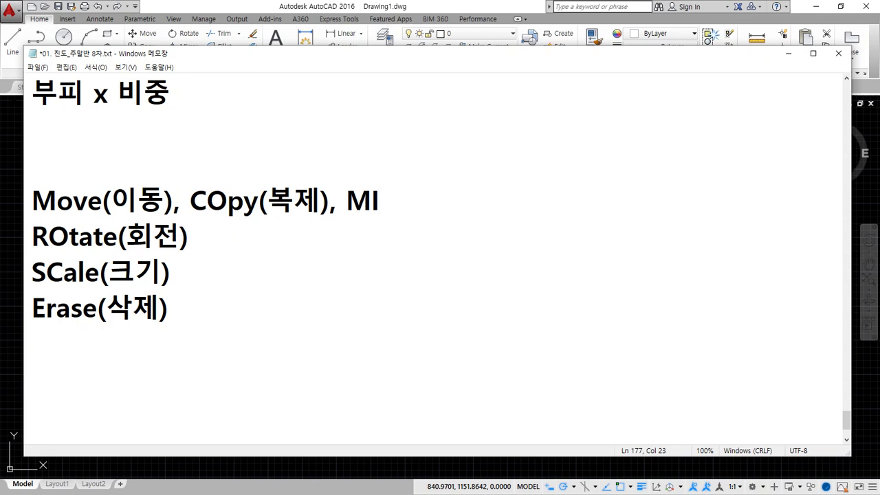
text(rror()
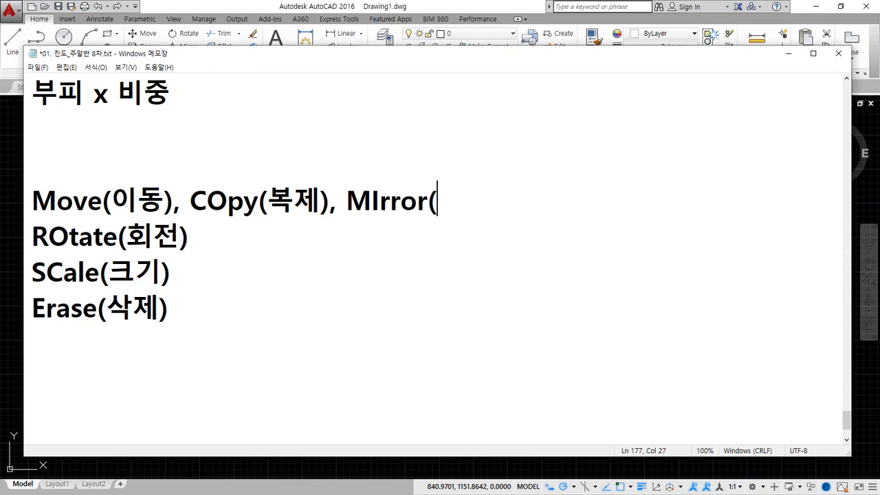
text(대칭),)
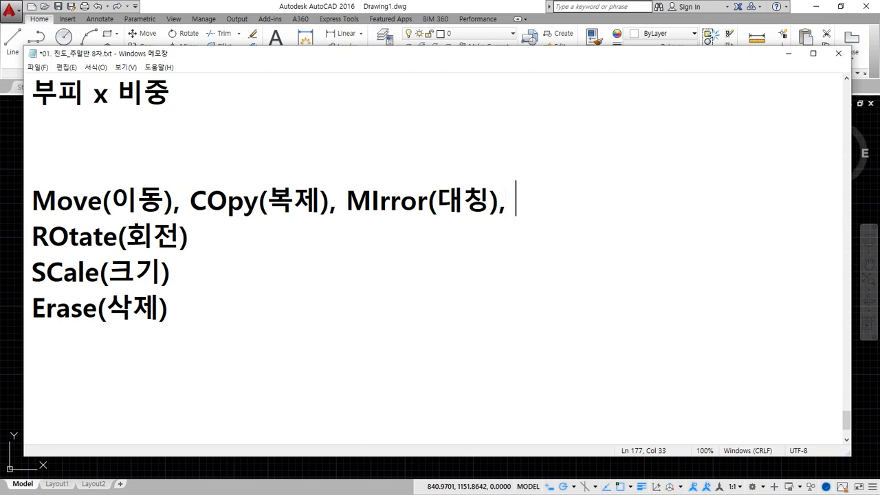
text( ARr)
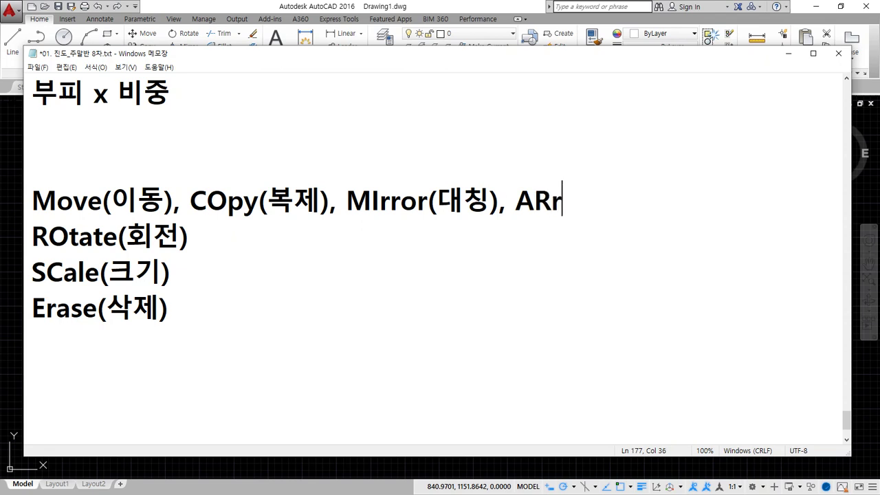
text(ay(배열))
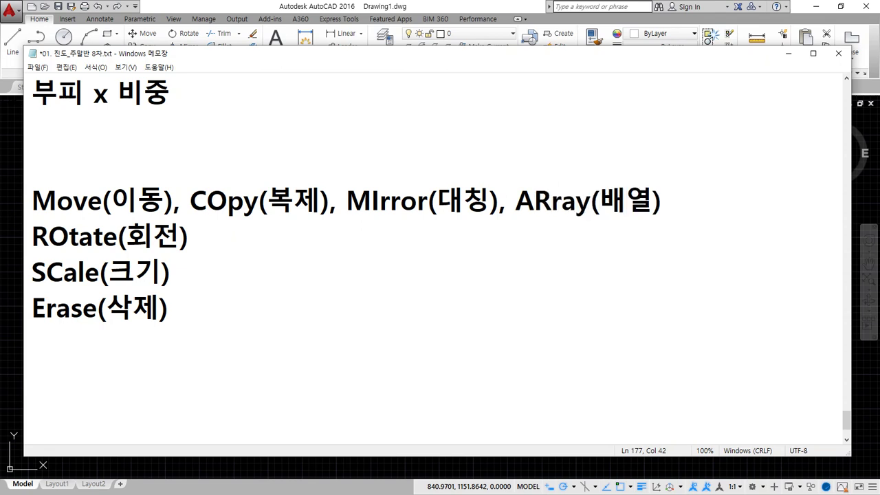
text(, Offset)
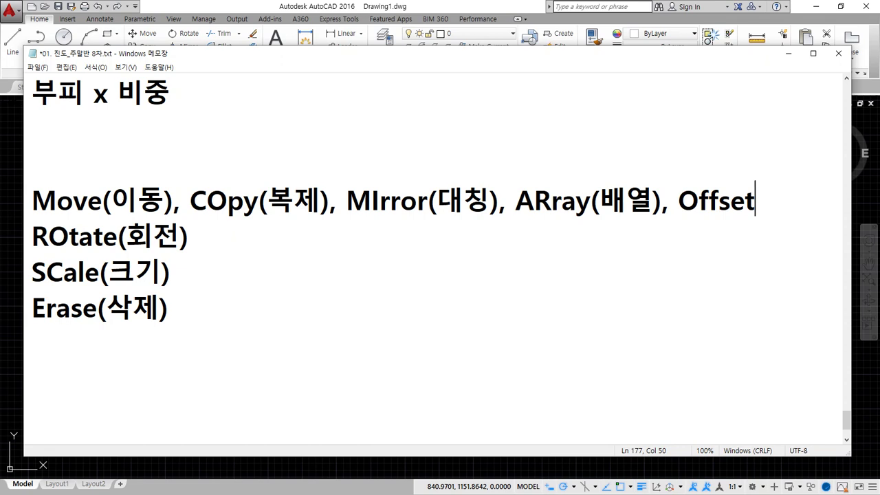
Append ", Stretch(늘리기)" to the "SCale(크기)" line of the command list
key(Down)
key(Down)
text(, St)
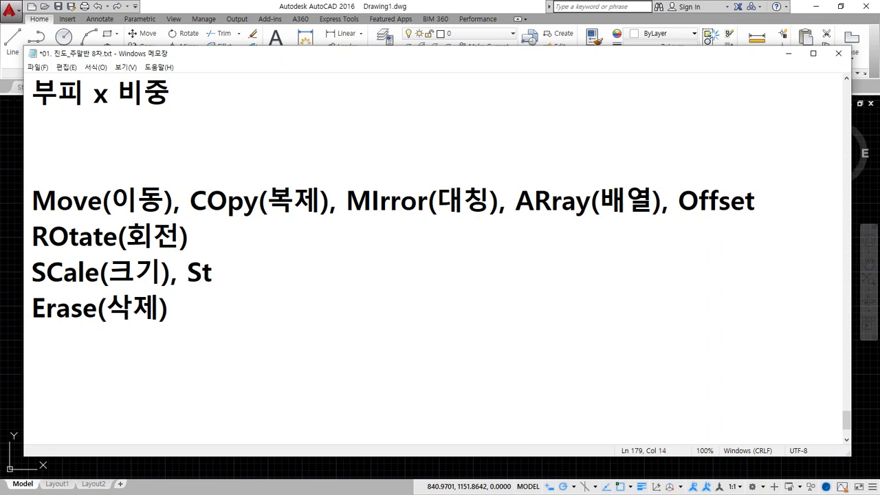
text(ret)
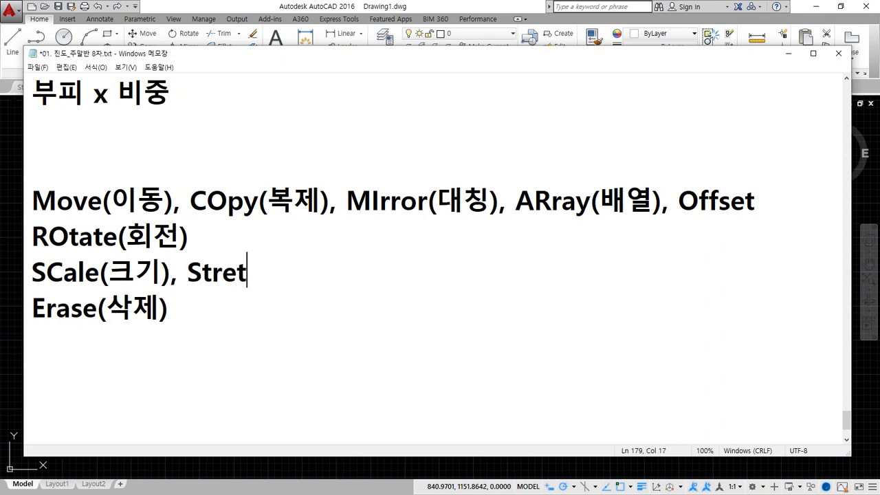
text(ch(늘리기)
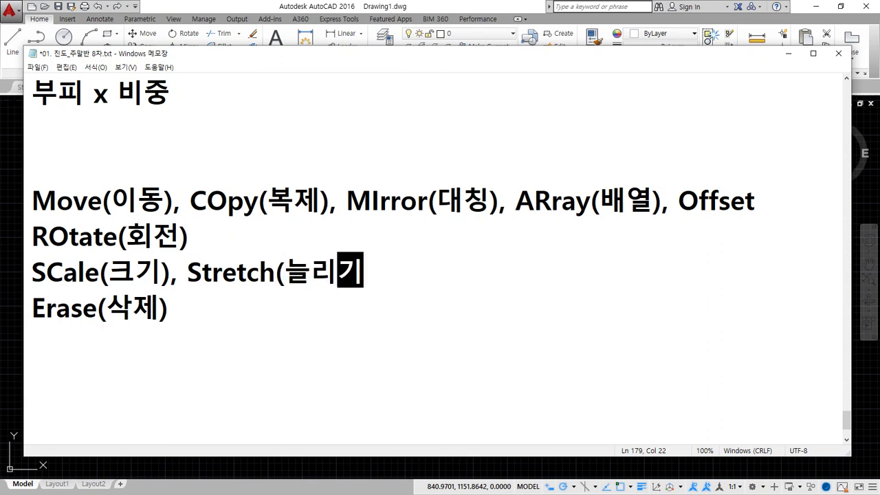
text())
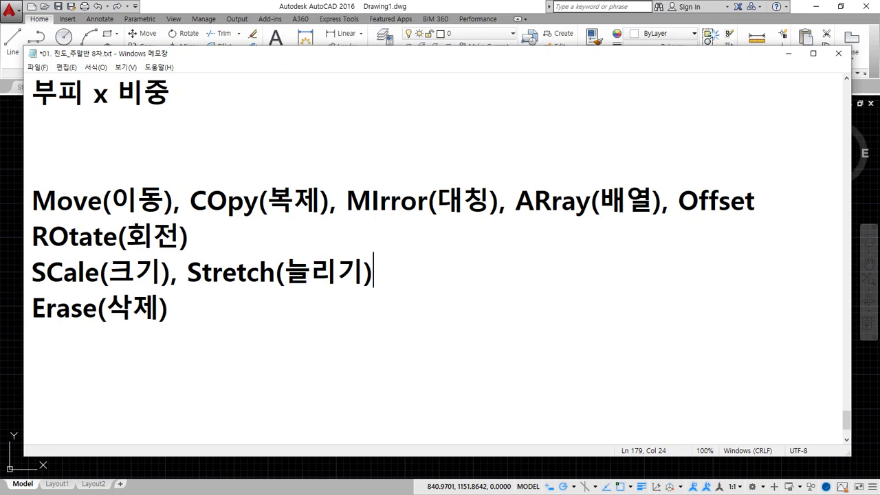
Append ", EXtend(연장), LENgthen(길이)" after Stretch on the SCale line, and switch to AutoCAD
text(, EXte)
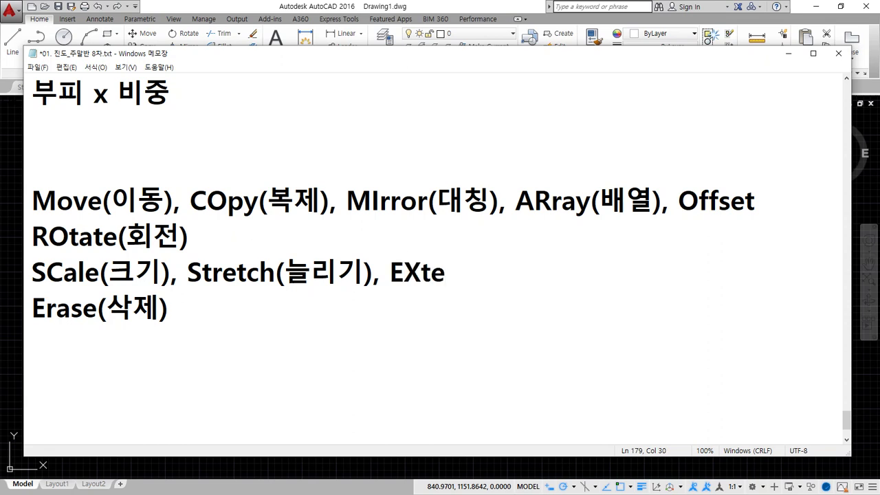
text(nd(연장))
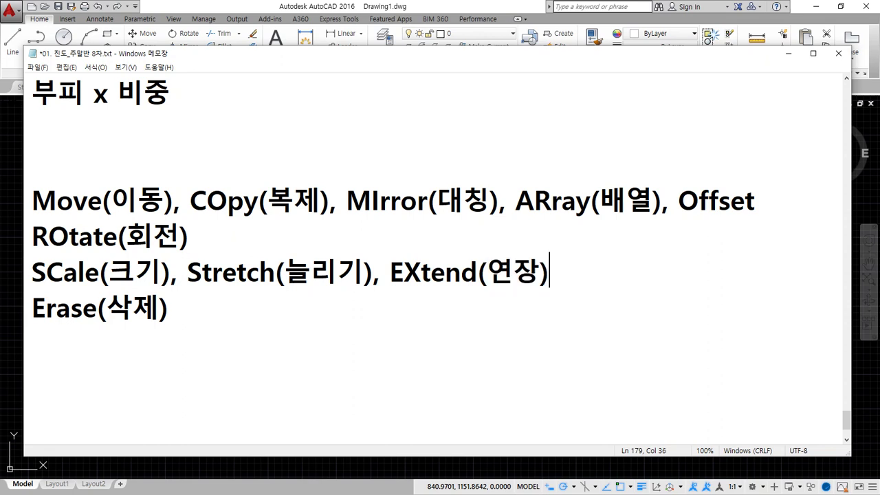
text(, LENg)
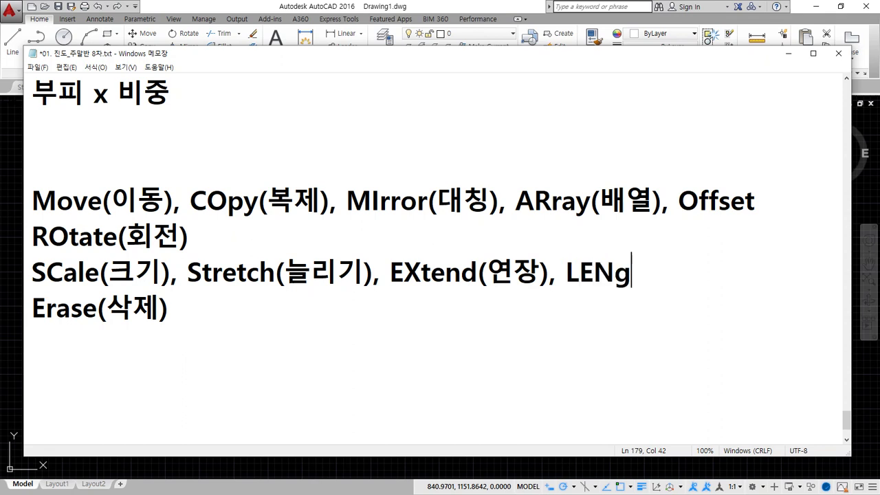
text(then(길이))
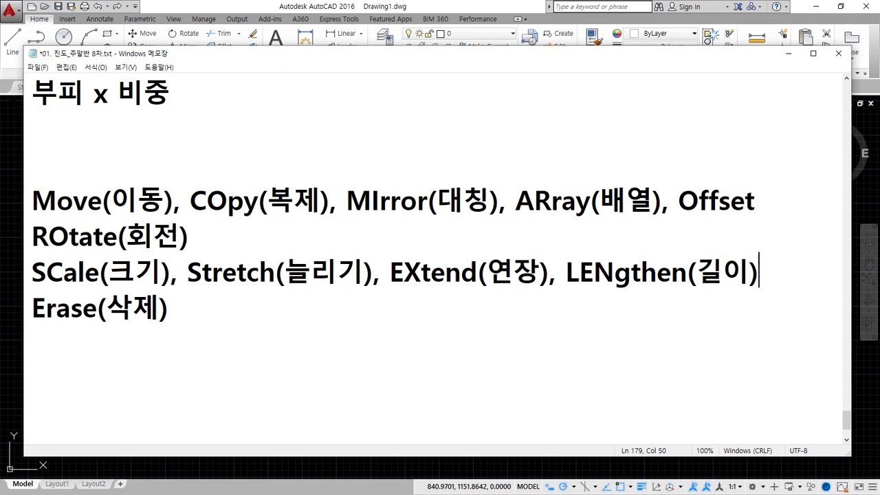
key(alt+Tab)
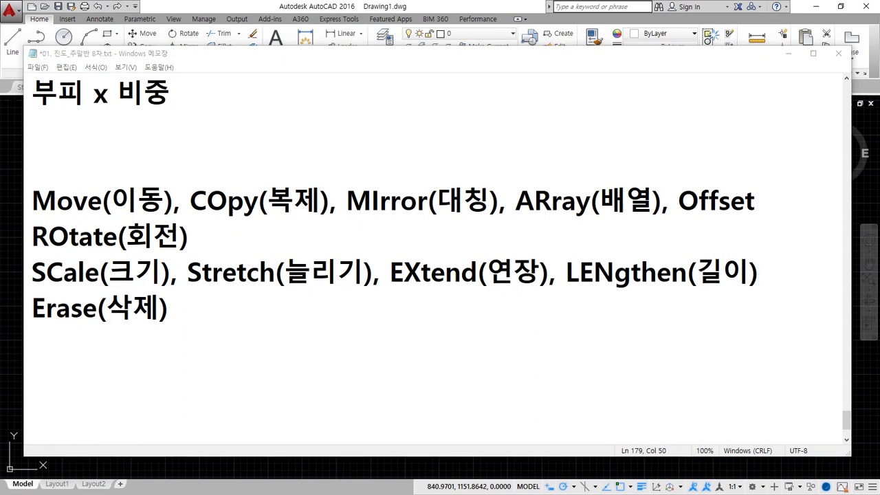
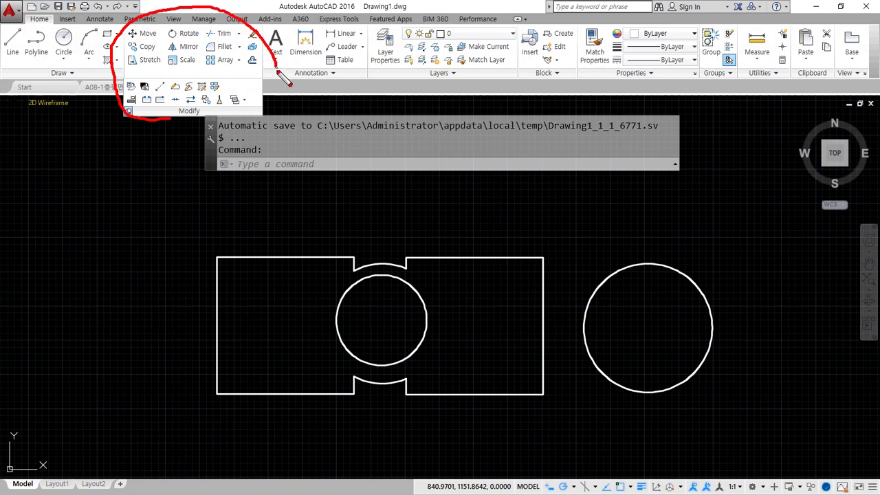
key(e)
mouse_move(45, 30)
mouse_down()
mouse_move(41, 10)
mouse_move(49, 27)
mouse_up()
mouse_move(128, 22)
mouse_down()
mouse_move(127, 40)
mouse_move(167, 140)
mouse_move(254, 61)
mouse_move(157, 26)
mouse_move(161, 121)
mouse_move(249, 52)
mouse_move(134, 50)
mouse_move(200, 146)
mouse_move(215, 22)
mouse_move(143, 34)
mouse_move(133, 53)
mouse_up()
key(e)
key(e)
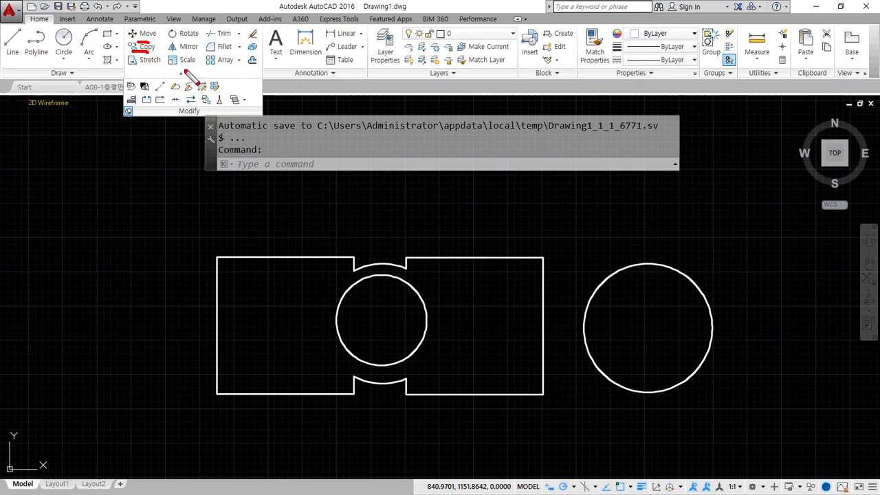
drag(207, 50, 178, 51)
drag(235, 67, 217, 68)
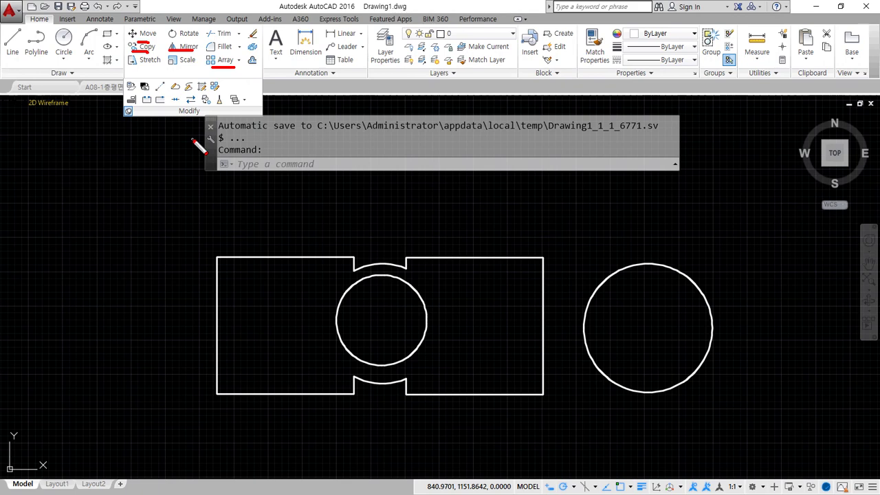
key(e)
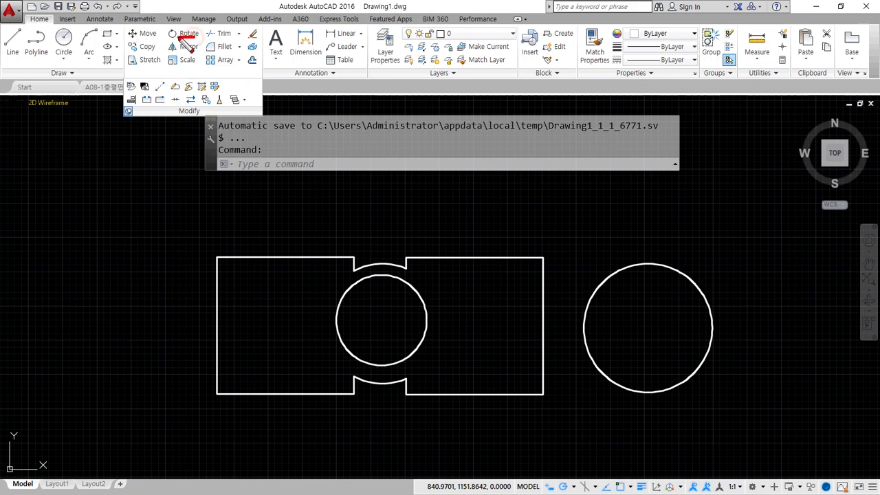
drag(192, 67, 129, 65)
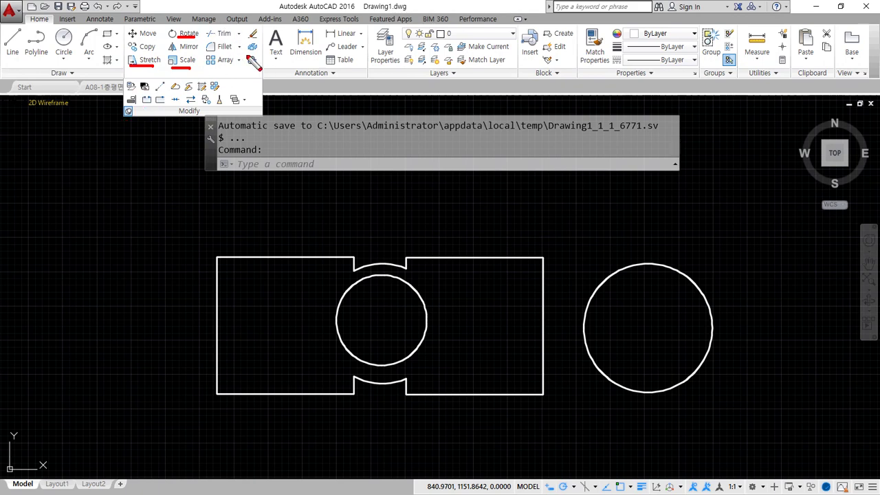
drag(260, 50, 246, 50)
mouse_move(163, 106)
mouse_down()
mouse_move(145, 107)
mouse_move(169, 108)
mouse_up()
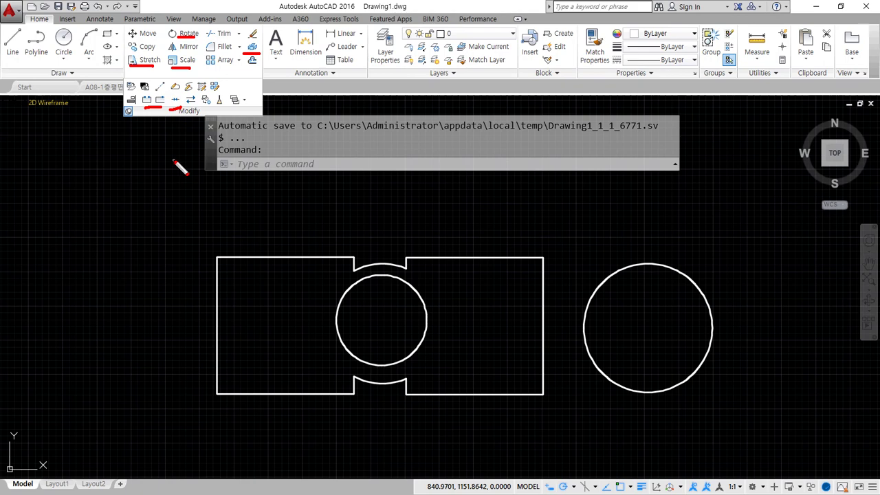
drag(200, 51, 165, 51)
key(Escape)
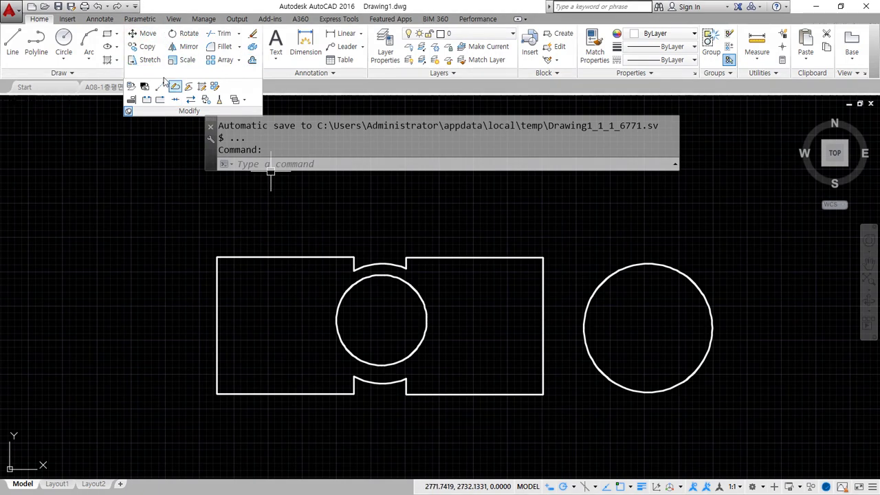
Start the Move command and select the small circle inside the notched outline as the object
click(147, 34)
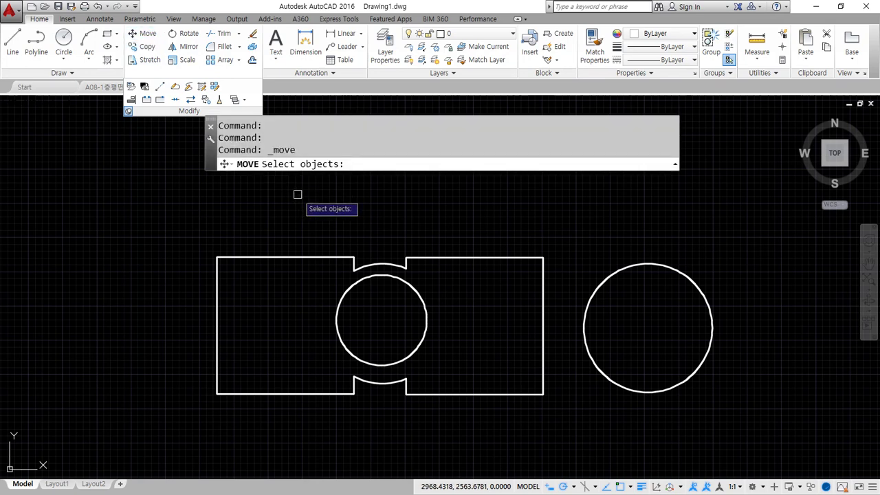
mouse_move(291, 198)
mouse_down()
mouse_move(283, 151)
mouse_move(329, 166)
mouse_move(320, 187)
mouse_up()
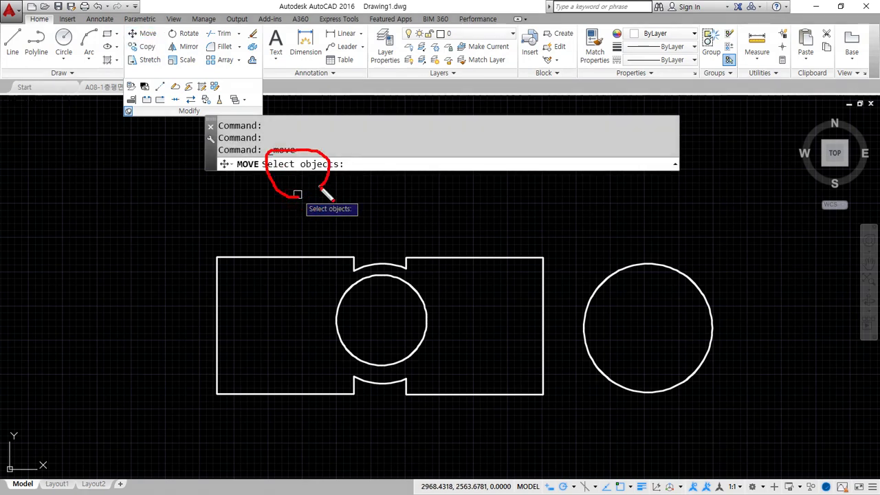
key(Escape)
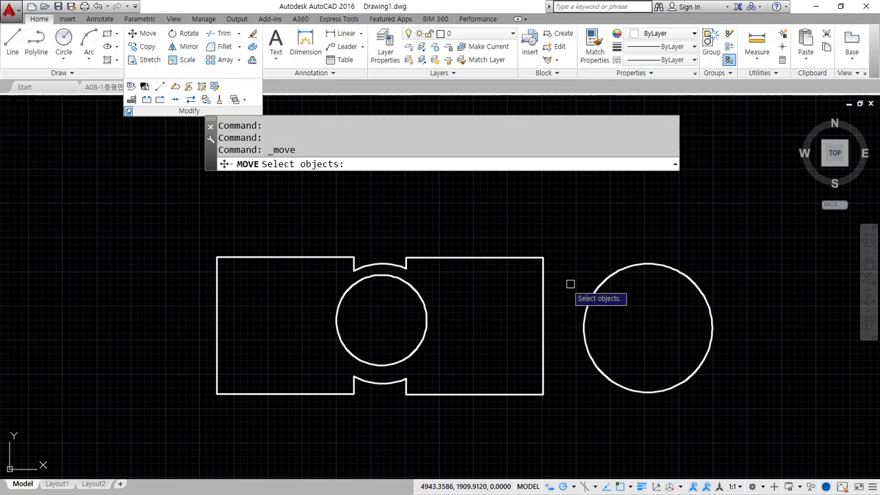
click(423, 302)
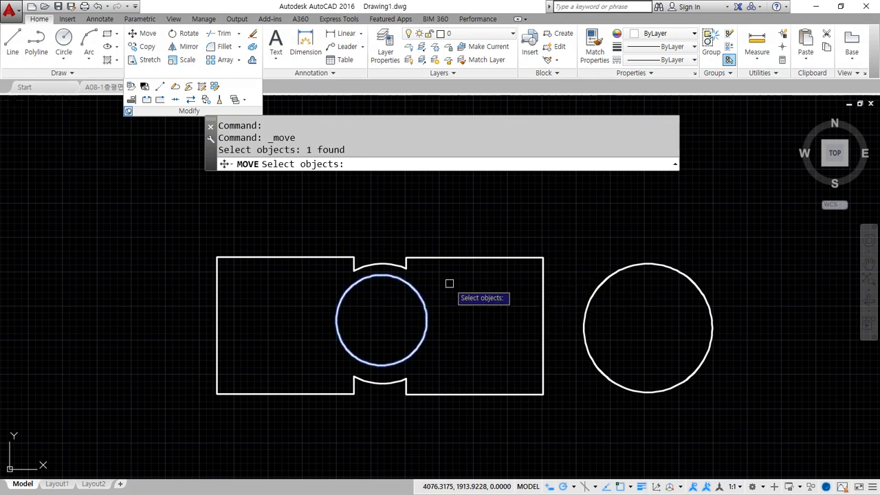
key(Return)
key(ctrl+2)
mouse_move(363, 182)
mouse_down()
mouse_move(314, 187)
mouse_move(354, 147)
mouse_move(371, 203)
mouse_up()
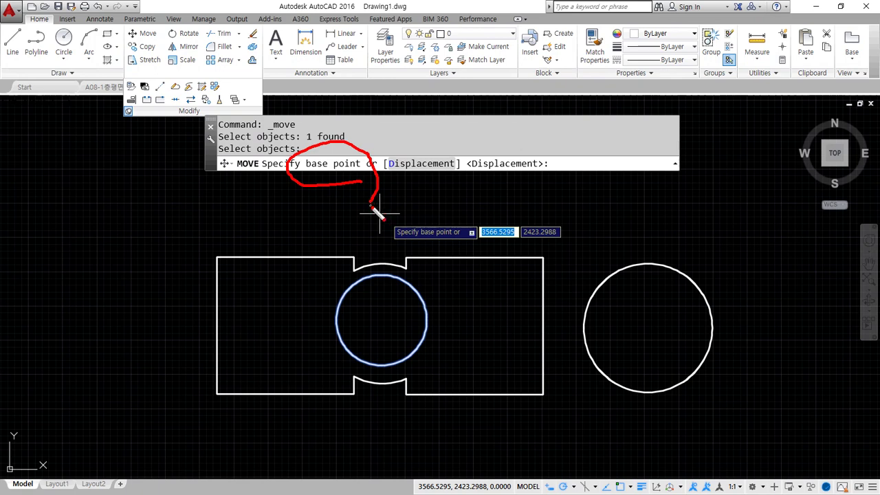
mouse_move(384, 274)
mouse_down()
mouse_move(407, 352)
mouse_move(372, 276)
mouse_move(420, 316)
mouse_up()
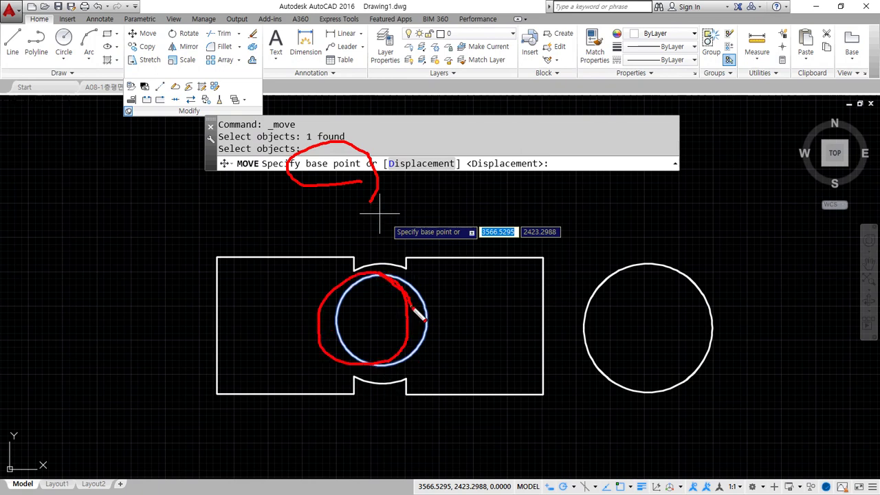
mouse_move(363, 281)
mouse_down()
mouse_move(393, 279)
mouse_move(412, 371)
mouse_move(374, 283)
mouse_up()
mouse_move(650, 275)
mouse_down()
mouse_move(614, 334)
mouse_move(660, 343)
mouse_move(648, 273)
mouse_up()
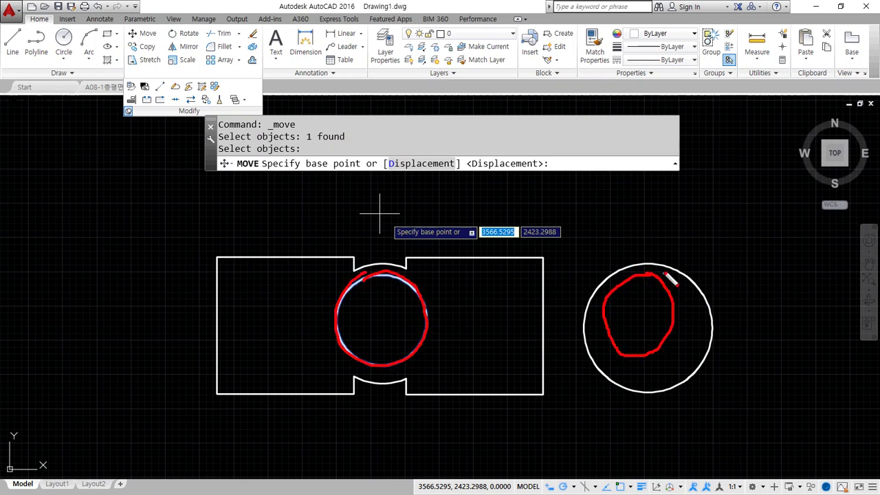
drag(573, 326, 736, 323)
drag(639, 240, 656, 421)
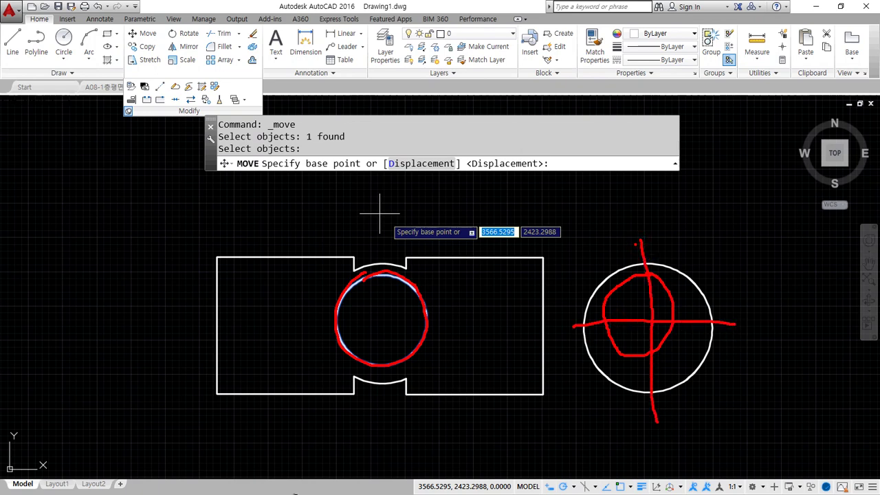
mouse_move(661, 264)
mouse_down()
mouse_move(584, 316)
mouse_move(726, 386)
mouse_move(672, 274)
mouse_move(700, 349)
mouse_move(609, 335)
mouse_move(717, 343)
mouse_move(688, 383)
mouse_up()
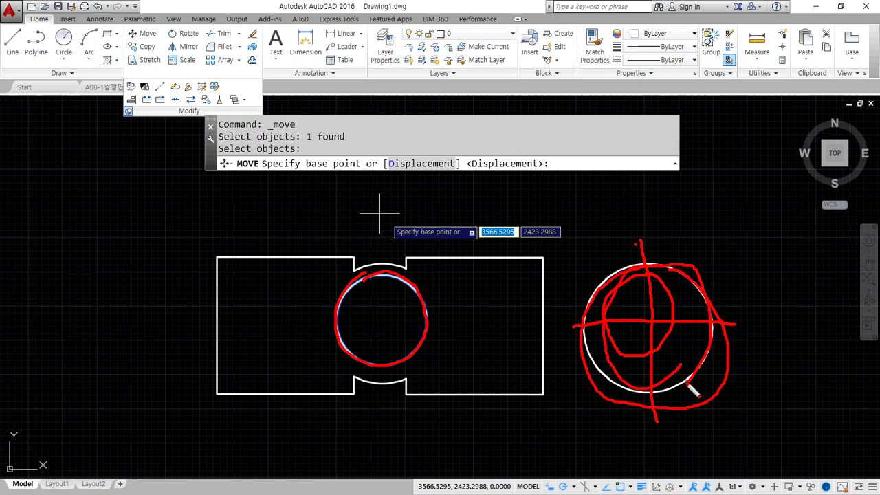
key(e)
drag(413, 349, 422, 356)
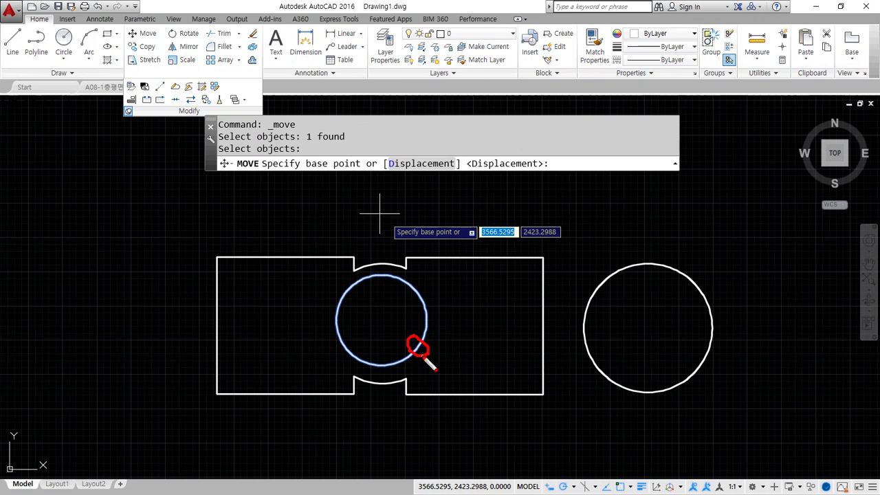
drag(309, 315, 461, 319)
drag(390, 254, 384, 400)
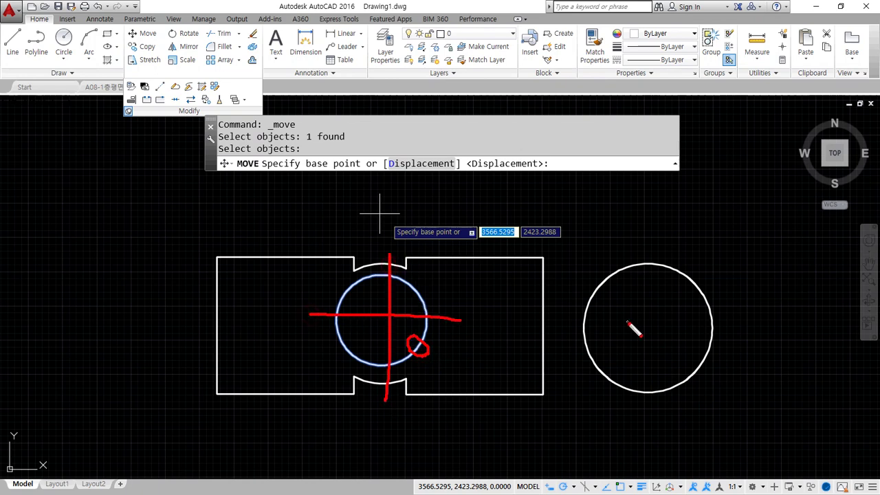
drag(576, 328, 699, 320)
drag(657, 253, 659, 398)
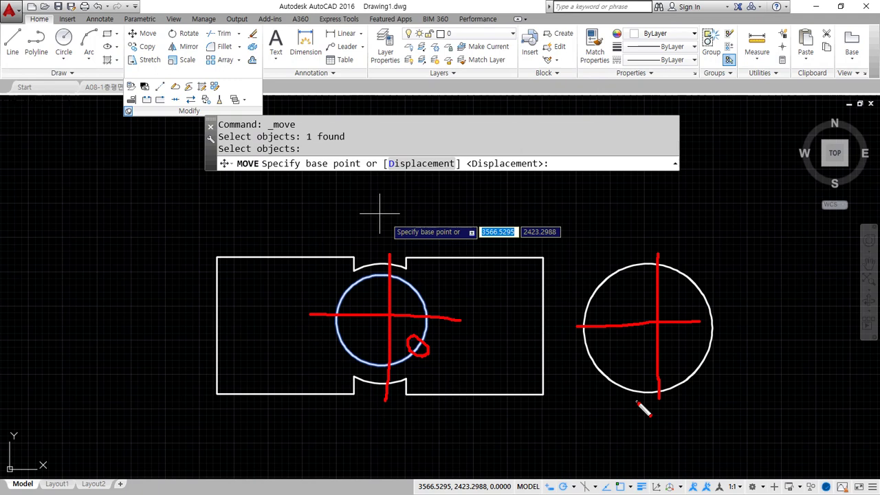
key(Escape)
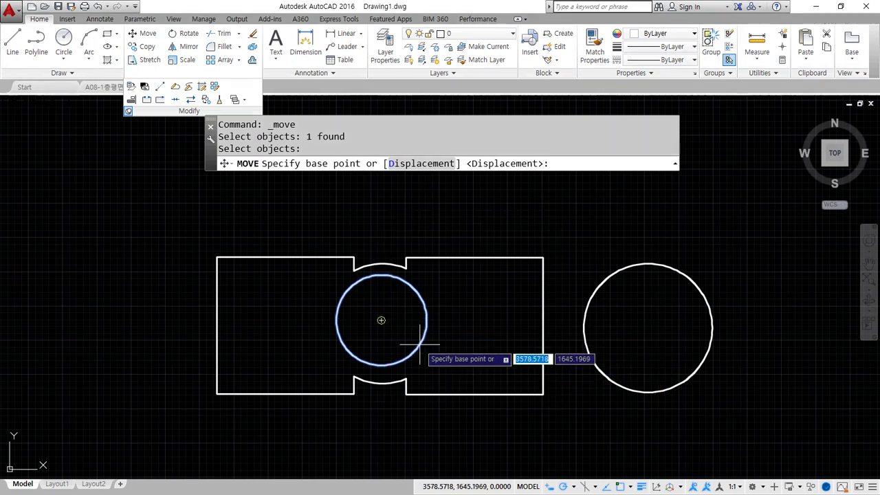
Move the small circle from its center to a point near the large circle's lower edge, and undo the move
click(381, 319)
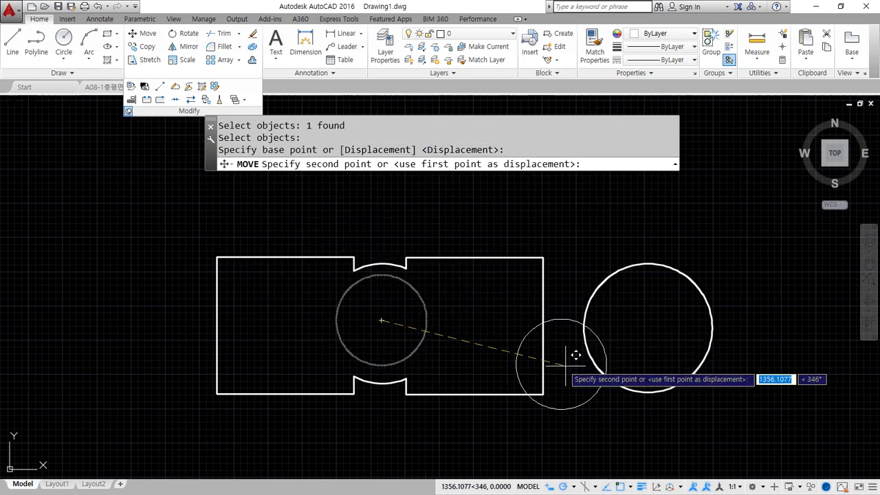
click(629, 387)
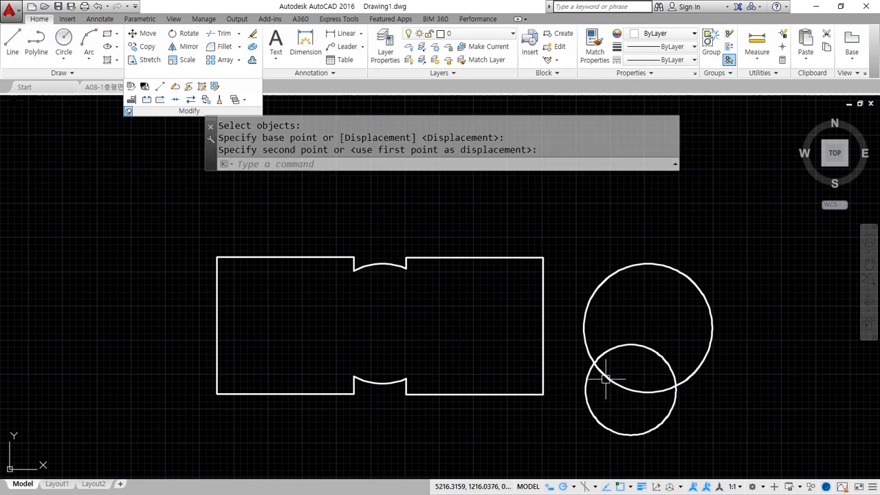
key(ctrl+z)
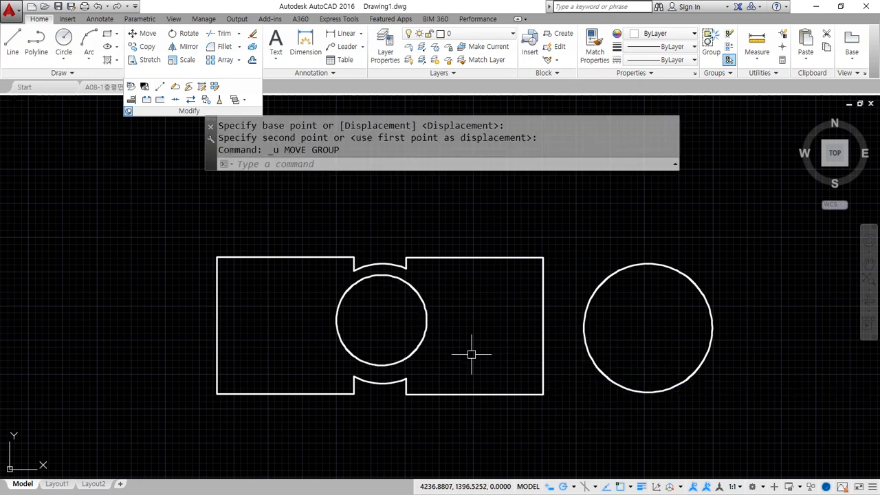
Move the small circle from its center to the large circle's center, using the center object snap (cen) for both points
text(m)
key(Return)
drag(448, 354, 375, 301)
key(Return)
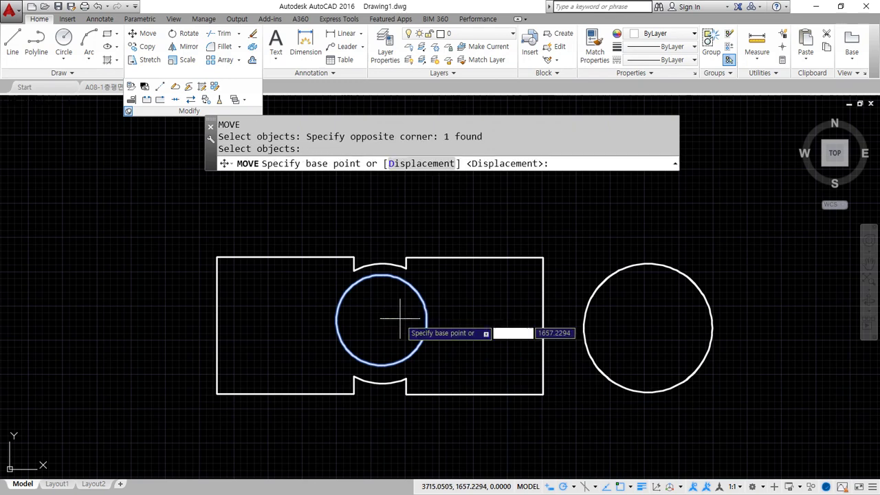
text(cen)
key(Return)
click(412, 347)
text(cen)
key(Return)
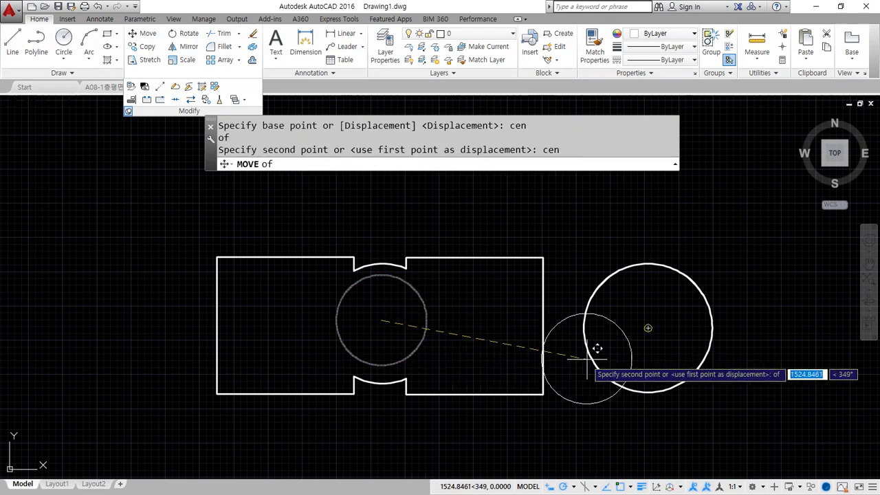
Try moving the small circle onto the large circle's centre with the center snap, and undo that move
click(606, 346)
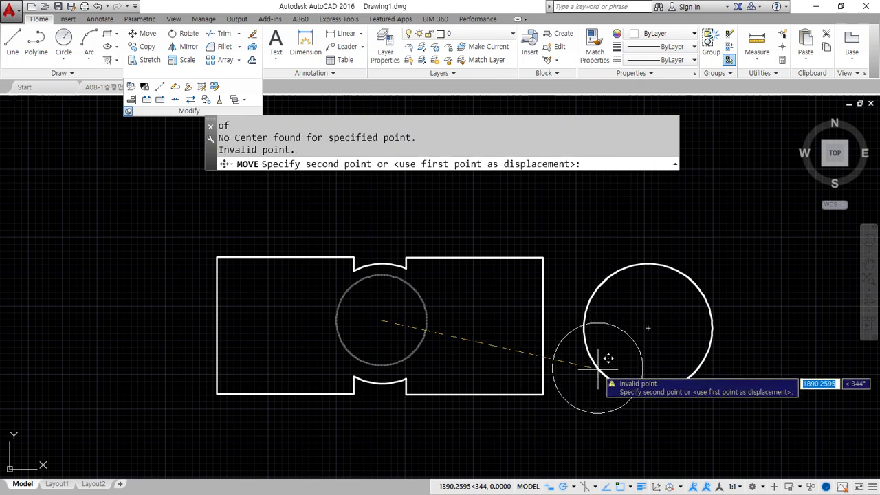
text(cen)
key(Return)
click(596, 361)
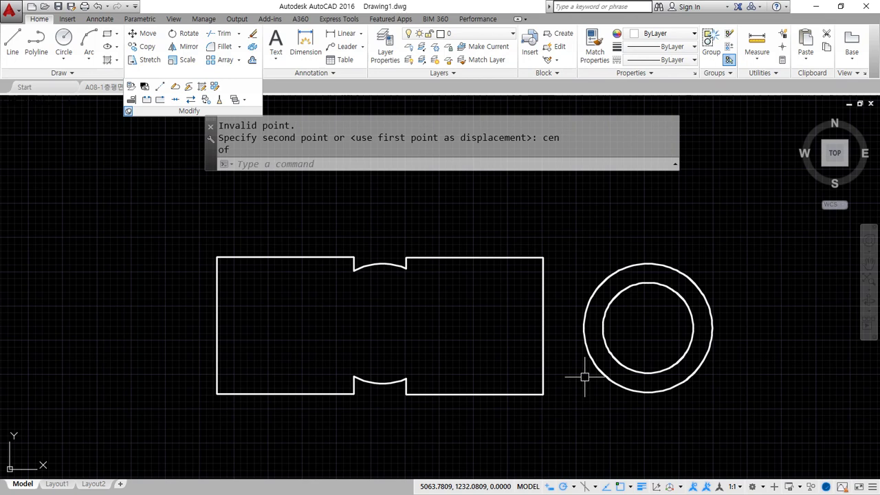
key(ctrl+z)
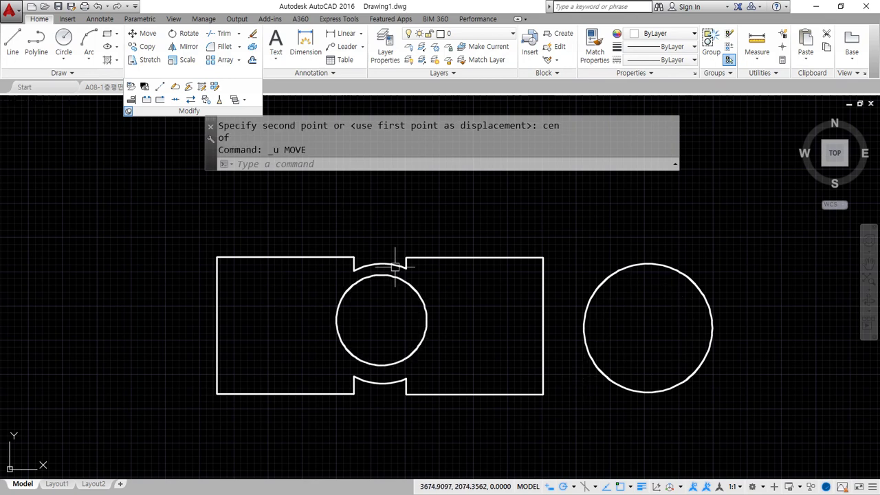
Start the Move command on the small circle between the two notches of the outline
text(m)
key(Return)
click(408, 355)
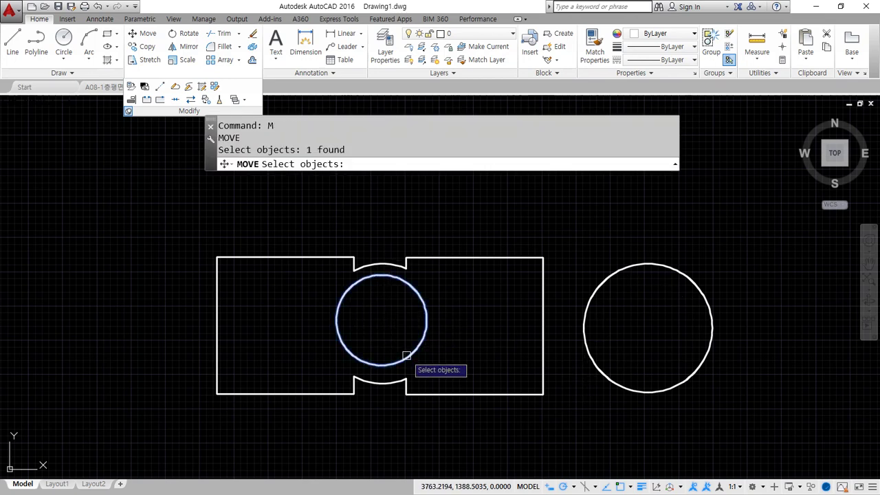
key(Return)
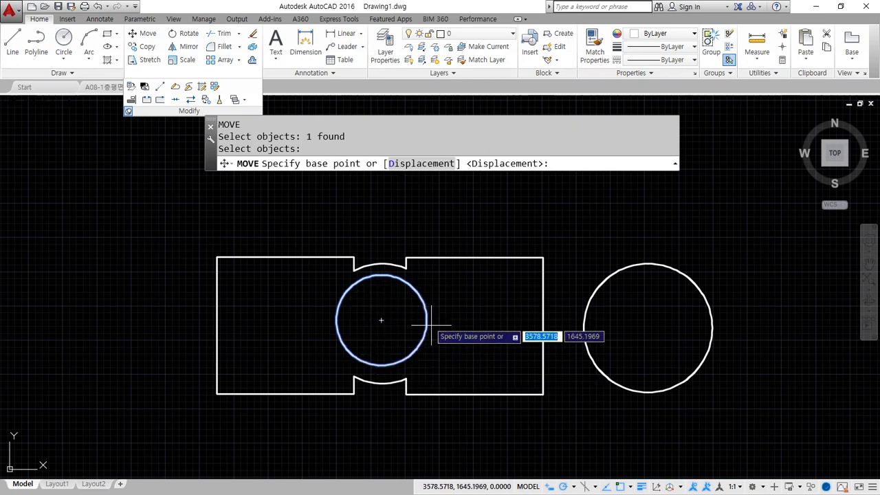
drag(546, 330, 730, 323)
drag(638, 231, 637, 412)
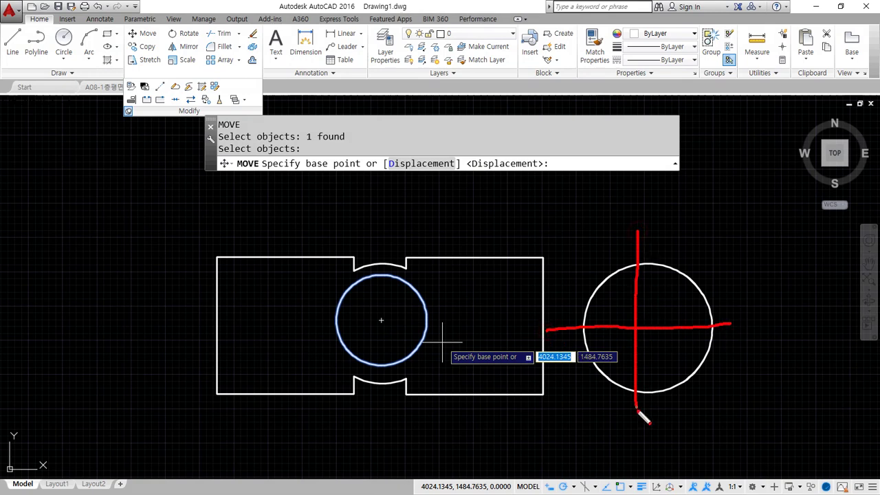
mouse_move(410, 356)
mouse_down()
mouse_move(358, 345)
mouse_move(438, 296)
mouse_move(354, 352)
mouse_move(374, 282)
mouse_up()
drag(330, 332, 452, 327)
drag(389, 241, 396, 418)
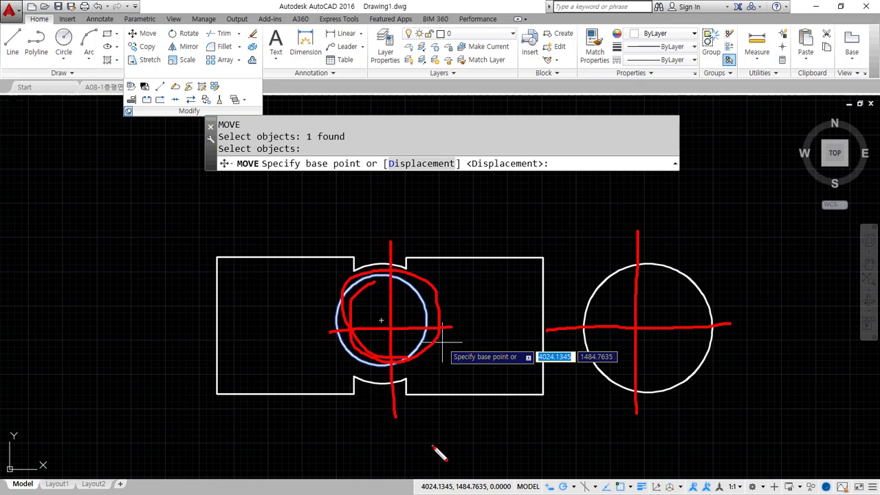
key(Escape)
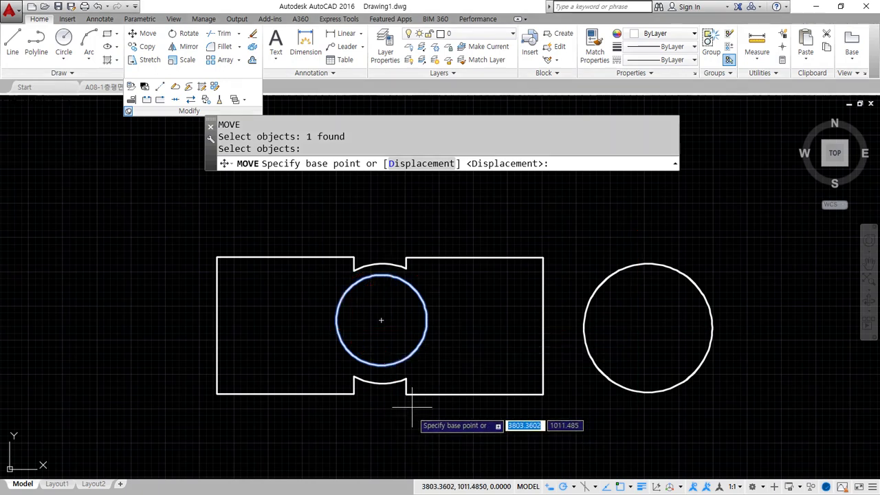
Move the selected small circle from its centre point to the centre of the large circle
click(381, 320)
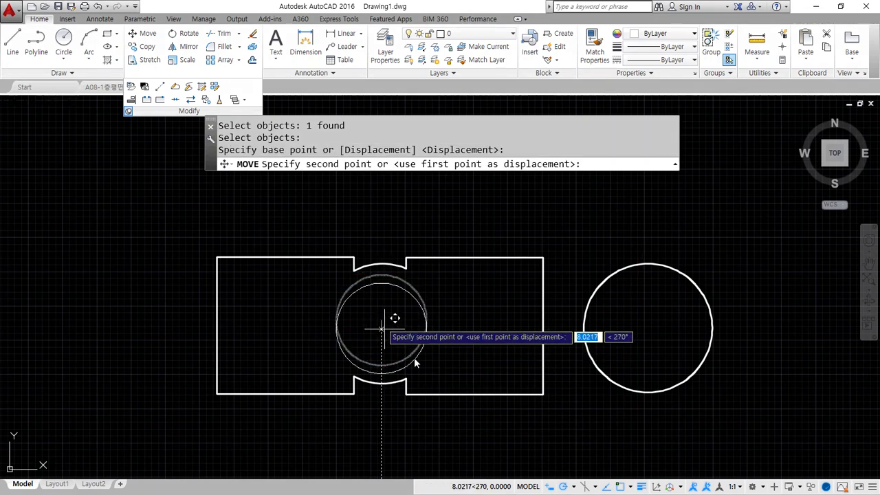
click(648, 328)
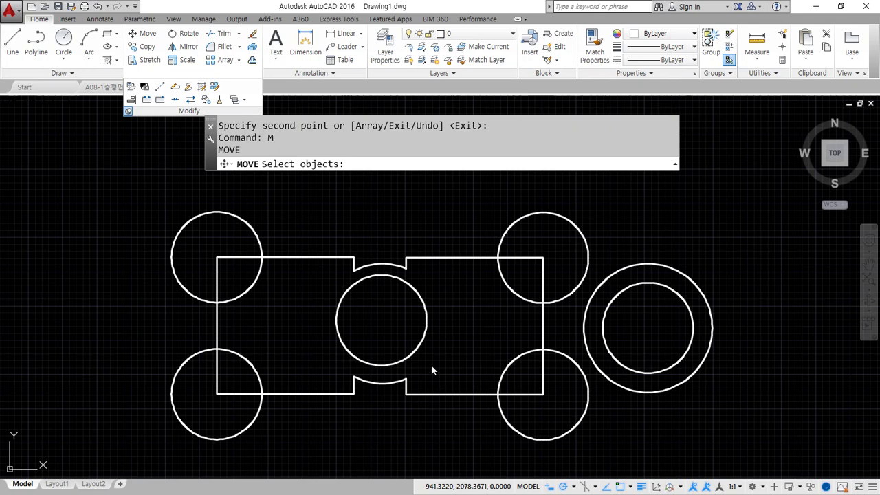
Move the circle in the middle of the outline from its centre to the centre point of the lower notch arc
click(413, 353)
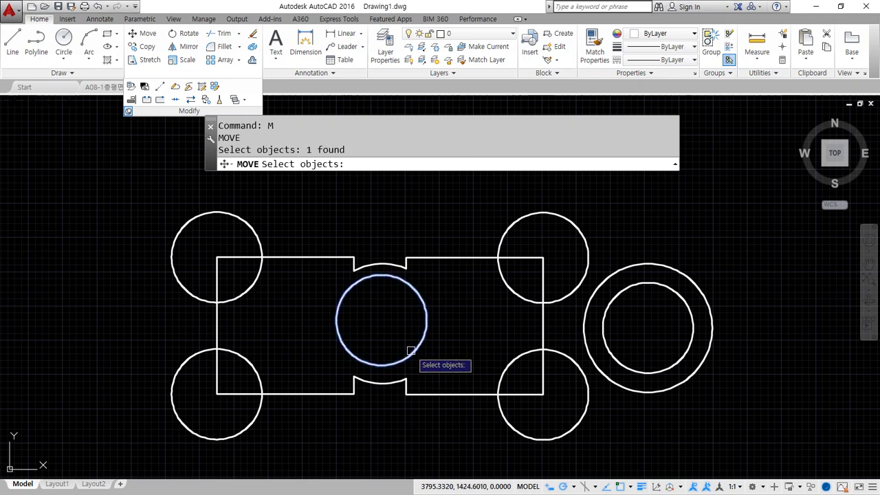
key(Return)
click(380, 320)
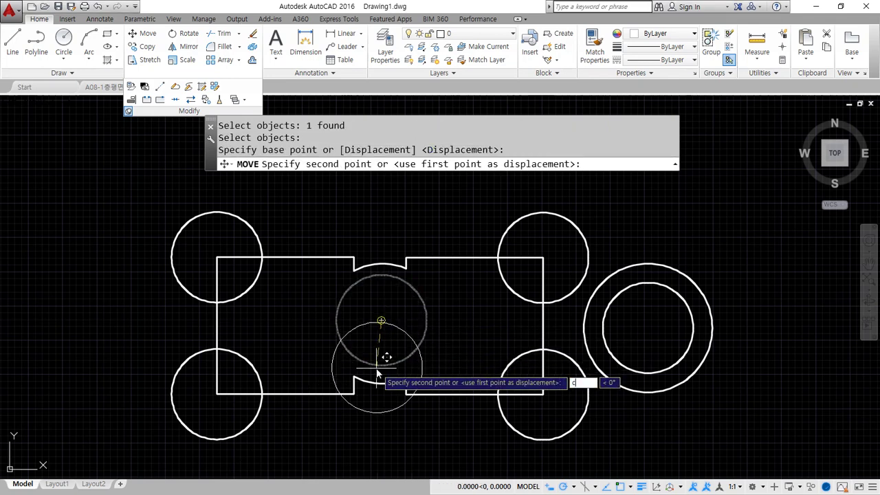
text(cen)
key(Return)
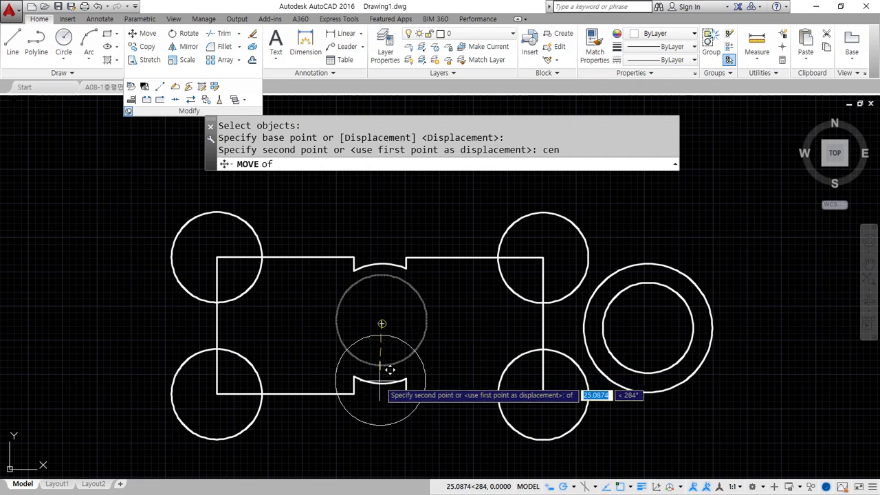
click(380, 378)
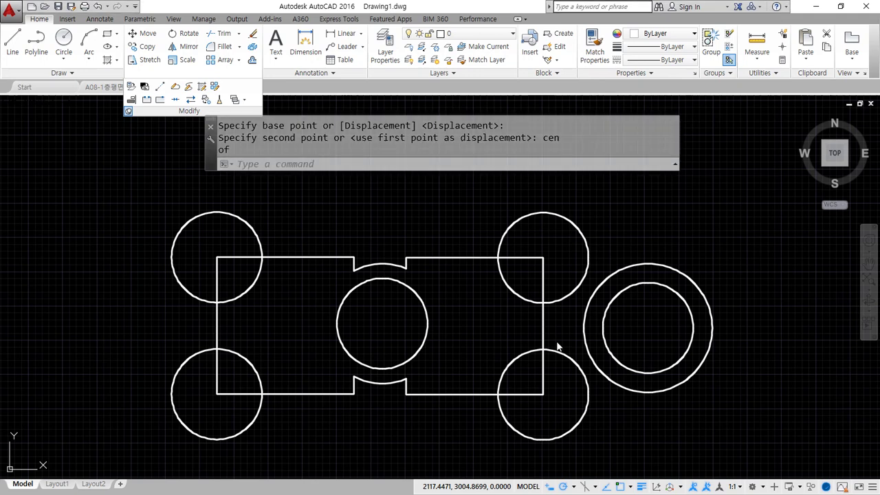
Select all the drawn geometry with a crossing window and zoom to All
click(668, 439)
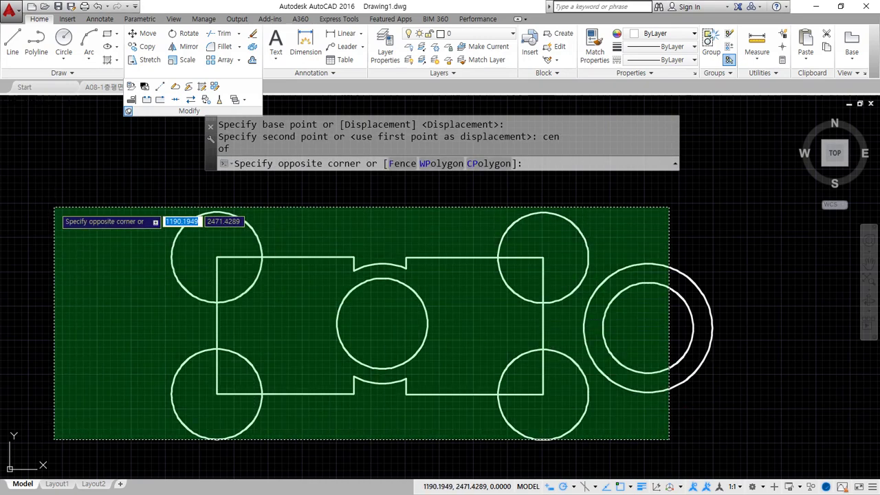
click(58, 209)
text(z)
key(Return)
text(a)
key(Return)
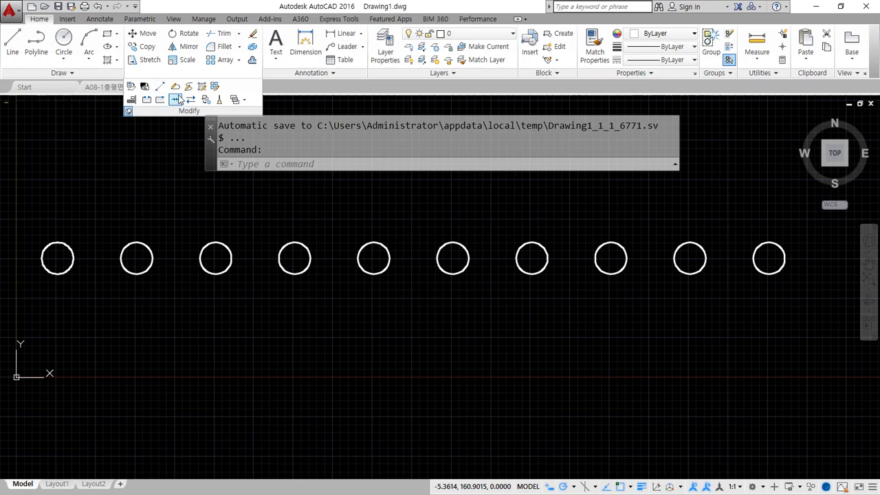
click(142, 47)
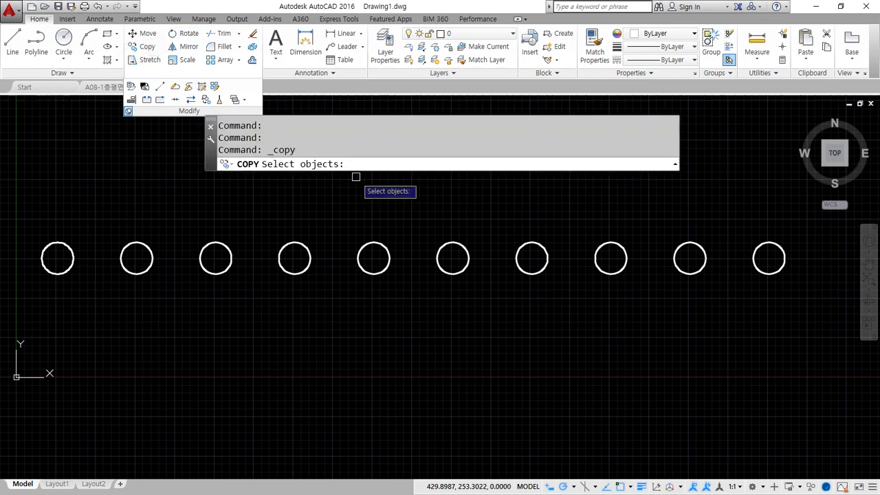
click(57, 272)
key(Return)
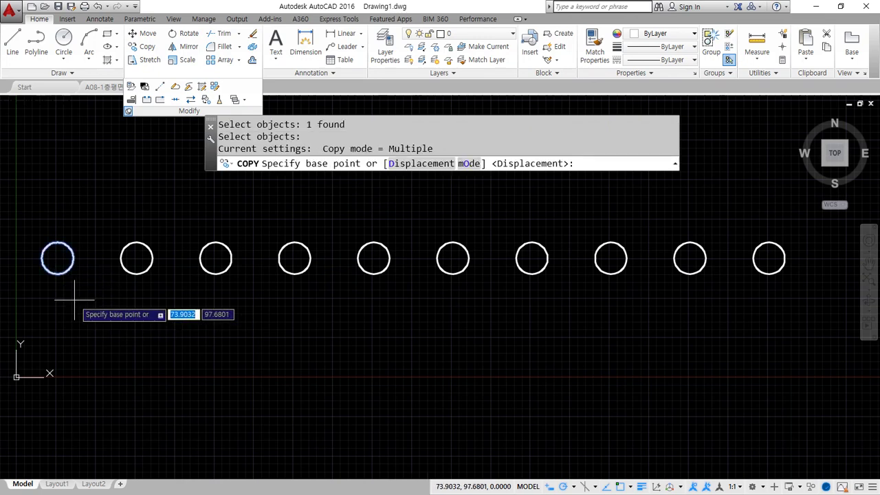
click(58, 258)
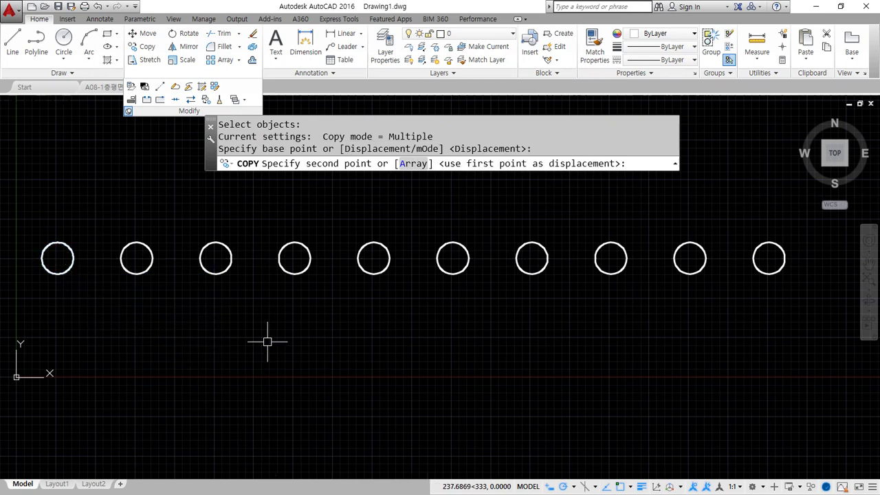
key(Escape)
key(Escape)
Erase the entire row of circles
click(44, 204)
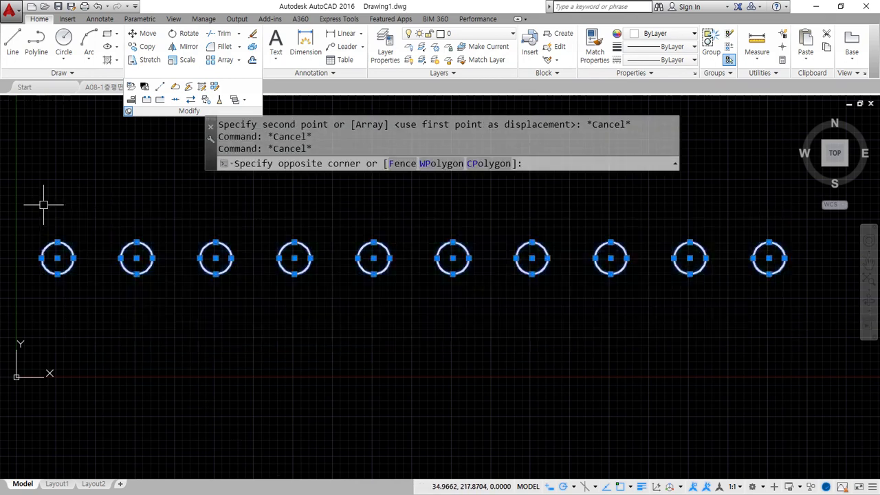
text(e)
key(Return)
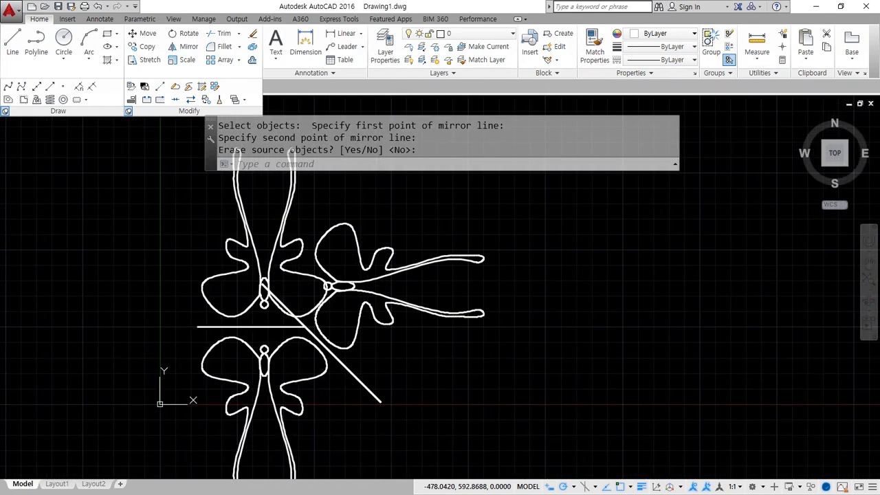
Zoom to All and display the available array types
text(z)
key(Return)
text(a)
key(Return)
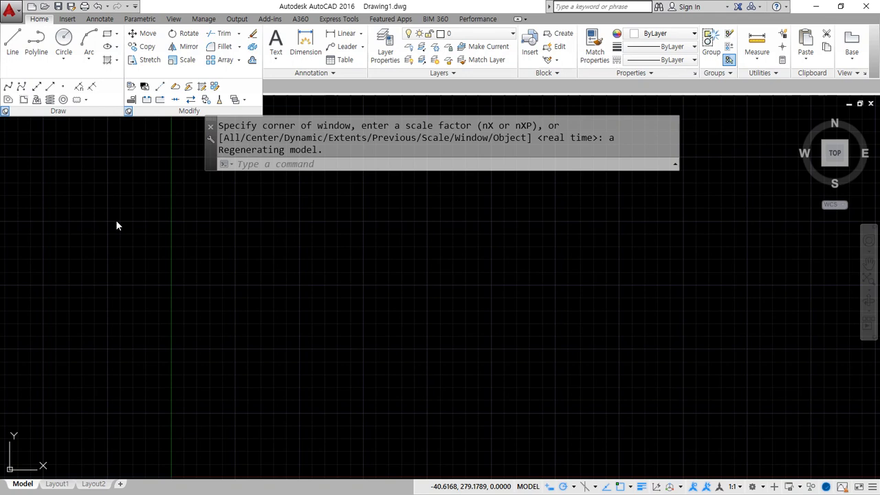
click(239, 61)
click(239, 61)
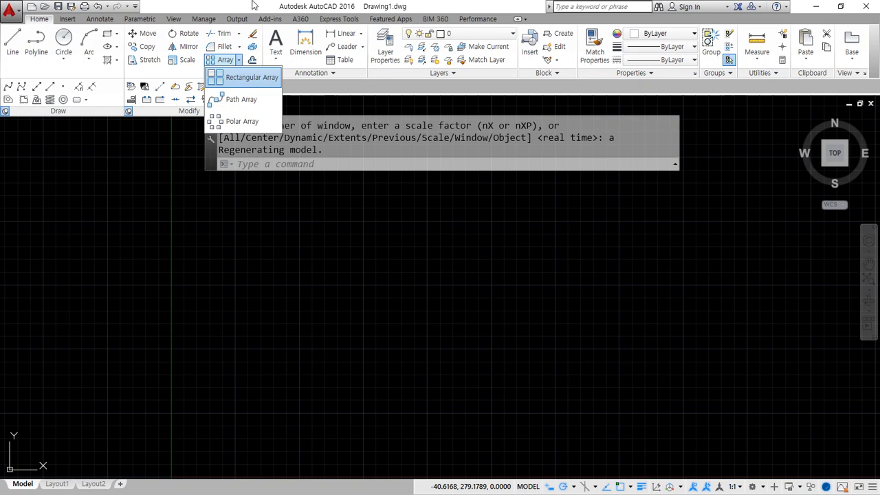
Draw a rectangle 50 units wide and 30 units high in the empty drawing
click(109, 34)
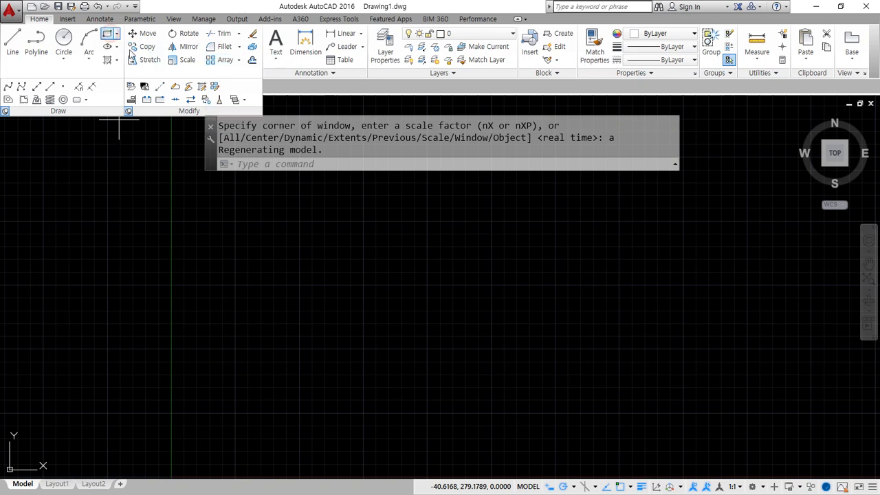
click(252, 369)
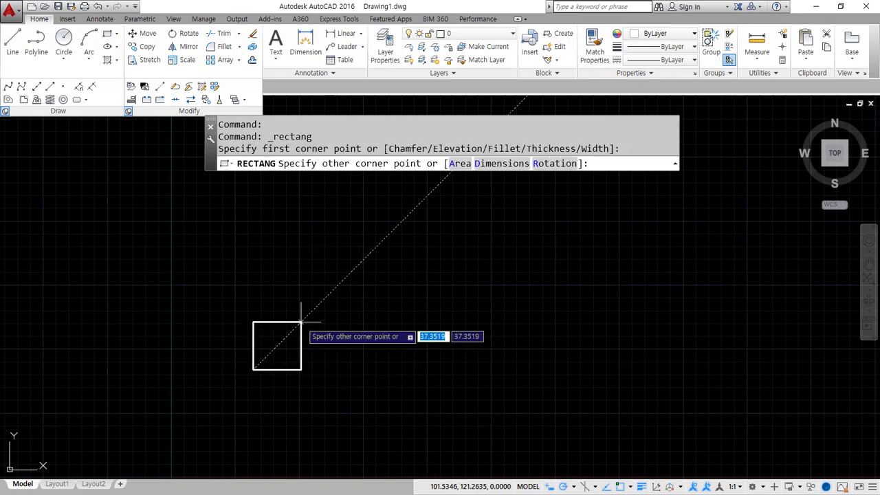
text(@50)
key(Tab)
text(30)
key(Return)
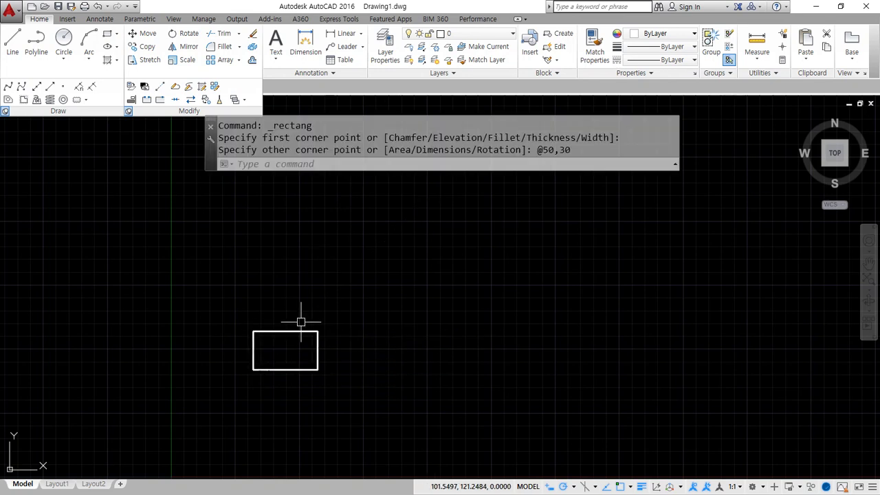
Start the Array command with the 50 by 30 rectangle as the source object
text(AR)
key(Return)
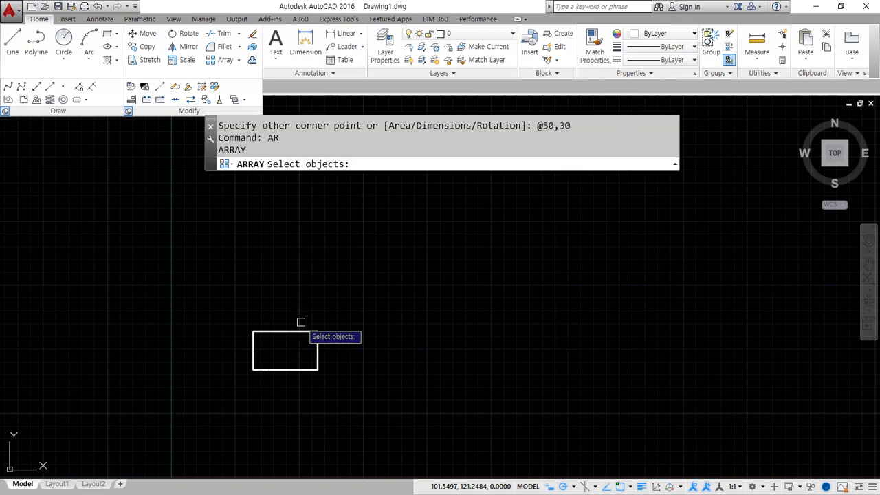
click(301, 333)
key(Return)
mouse_move(491, 190)
mouse_down()
mouse_move(468, 127)
mouse_move(607, 134)
mouse_move(533, 191)
mouse_move(450, 177)
mouse_up()
mouse_move(541, 177)
mouse_down()
mouse_move(514, 164)
mouse_move(539, 187)
mouse_move(567, 184)
mouse_up()
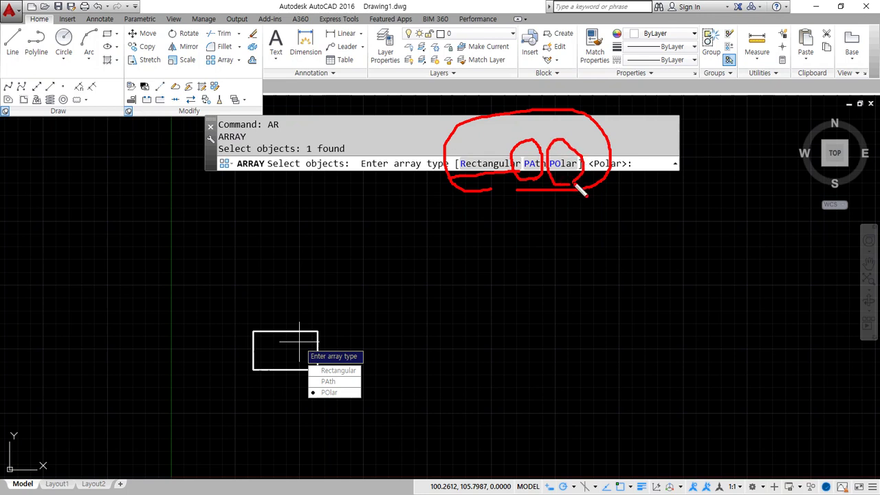
key(e)
mouse_move(509, 148)
mouse_down()
mouse_move(471, 144)
mouse_move(512, 182)
mouse_up()
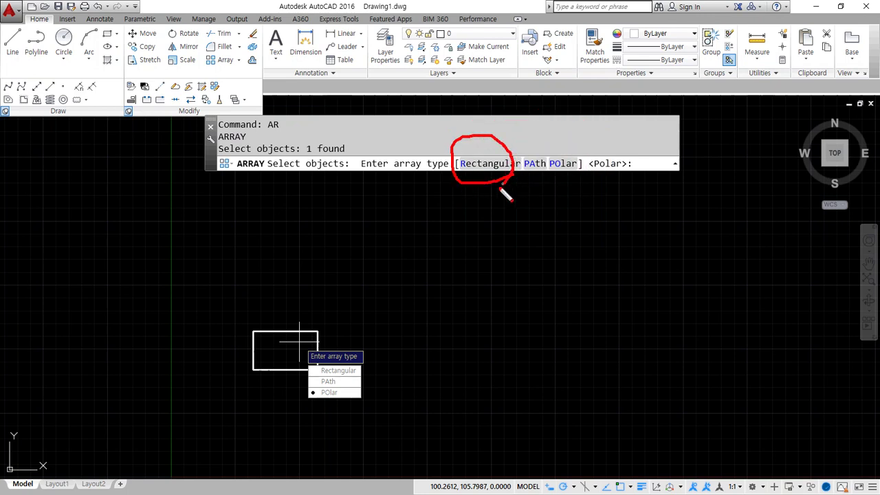
drag(574, 144, 595, 173)
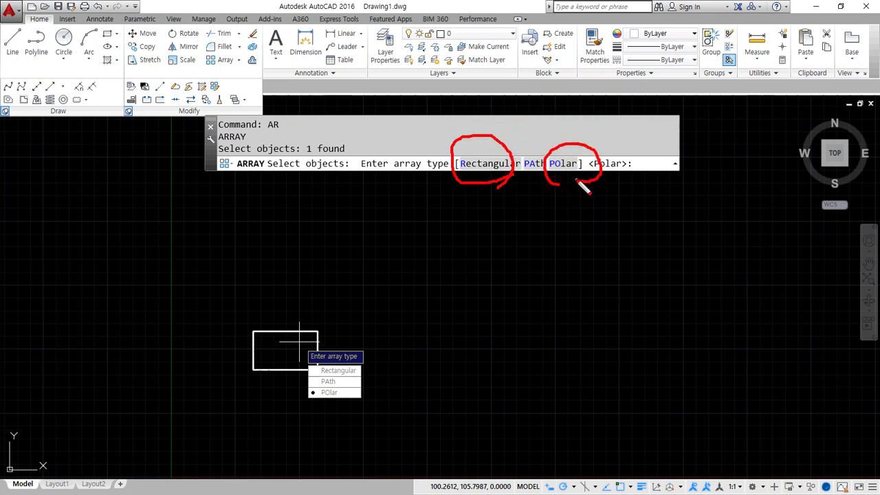
key(e)
drag(533, 185, 532, 136)
key(e)
drag(451, 177, 593, 178)
key(Escape)
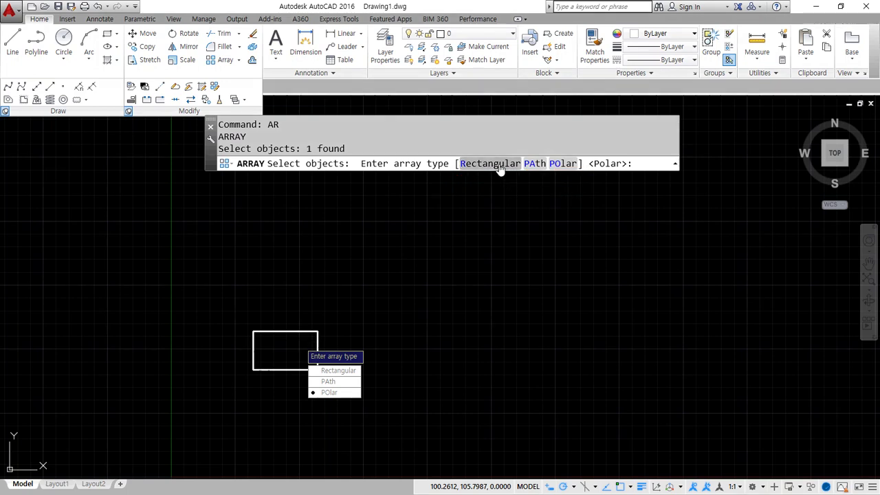
Choose the rectangular array type for the selected rectangle
click(498, 166)
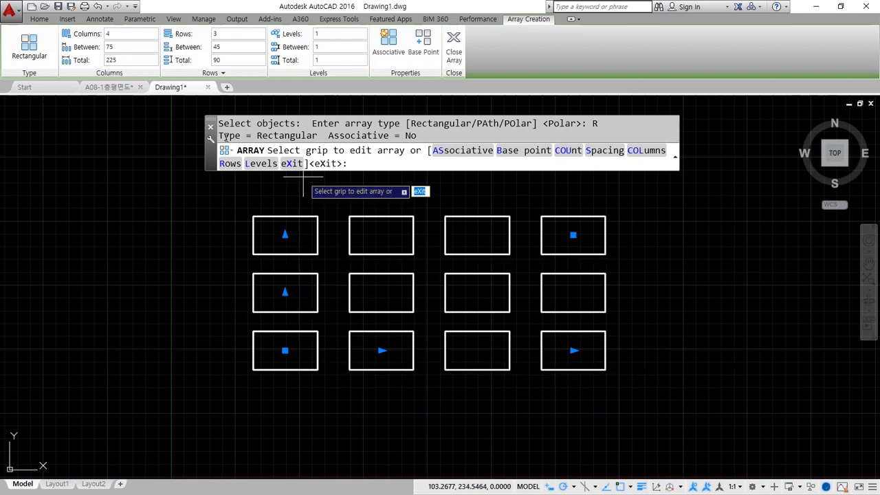
key(ctrl+2)
drag(101, 42, 121, 41)
drag(292, 228, 301, 354)
drag(381, 231, 381, 247)
drag(382, 277, 380, 371)
drag(476, 230, 476, 358)
drag(564, 231, 578, 393)
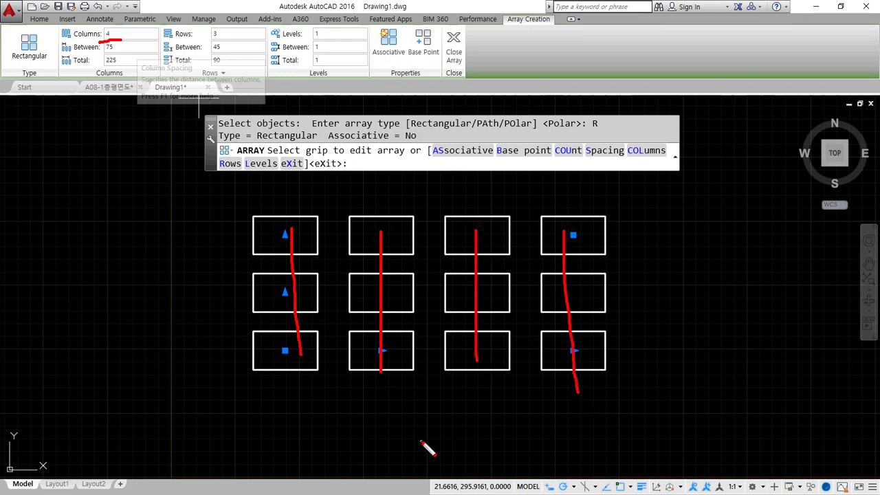
drag(186, 42, 233, 42)
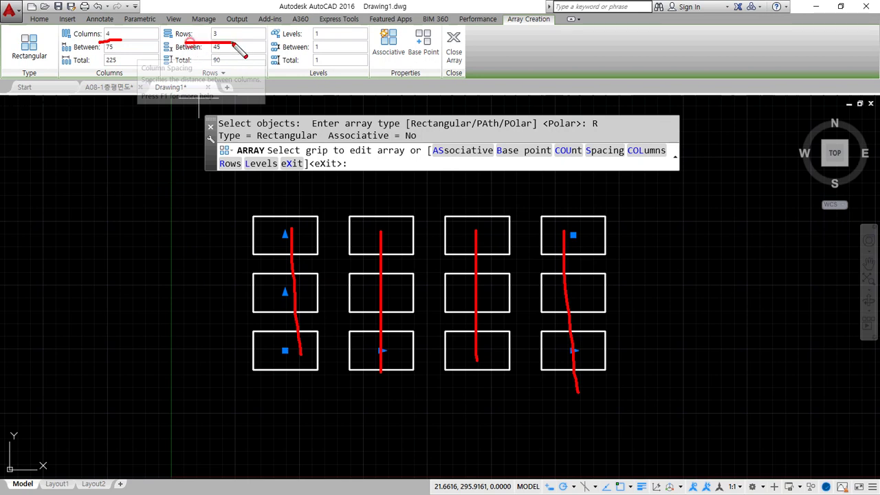
drag(268, 348, 534, 346)
drag(562, 290, 302, 289)
drag(290, 237, 568, 234)
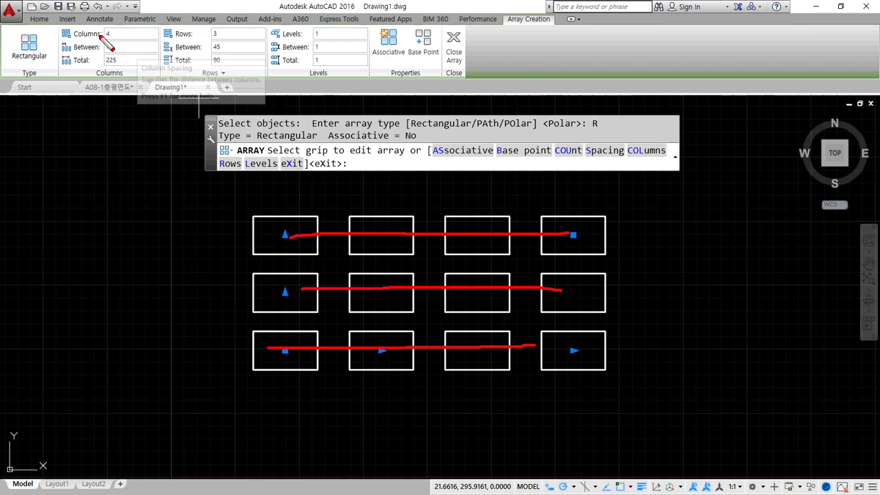
Examine how the column spacing is measured between matching edges of two neighbouring rectangles in the array preview
mouse_move(116, 57)
mouse_down()
mouse_move(121, 45)
mouse_move(115, 54)
mouse_up()
mouse_move(214, 55)
mouse_down()
mouse_move(223, 40)
mouse_move(216, 59)
mouse_up()
key(Escape)
scroll(315, 379, up, 5)
middle_drag(276, 375, 355, 364)
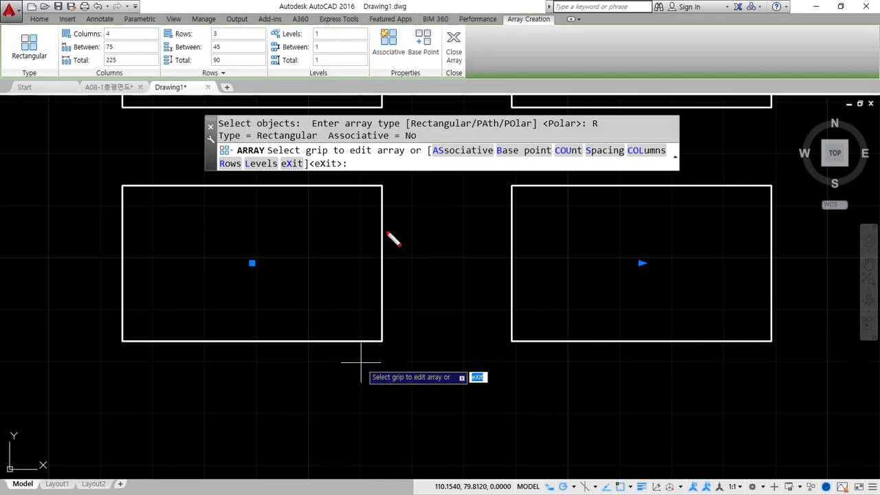
drag(380, 231, 382, 289)
drag(510, 228, 507, 306)
mouse_move(384, 283)
mouse_down()
mouse_move(403, 266)
mouse_move(395, 288)
mouse_move(432, 272)
mouse_move(516, 272)
mouse_move(487, 281)
mouse_move(517, 272)
mouse_up()
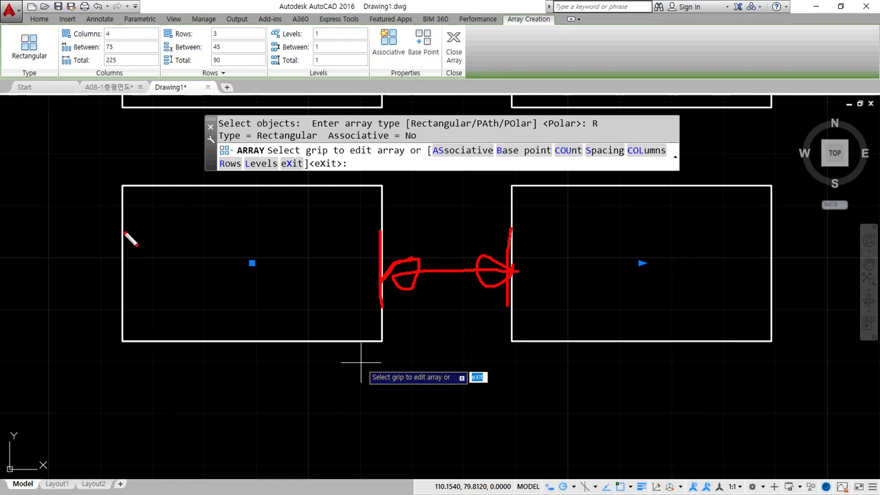
drag(125, 187, 117, 424)
drag(506, 215, 509, 421)
mouse_move(124, 402)
mouse_down()
mouse_move(511, 398)
mouse_move(488, 406)
mouse_move(507, 397)
mouse_up()
mouse_move(121, 398)
mouse_down()
mouse_move(160, 418)
mouse_move(118, 412)
mouse_up()
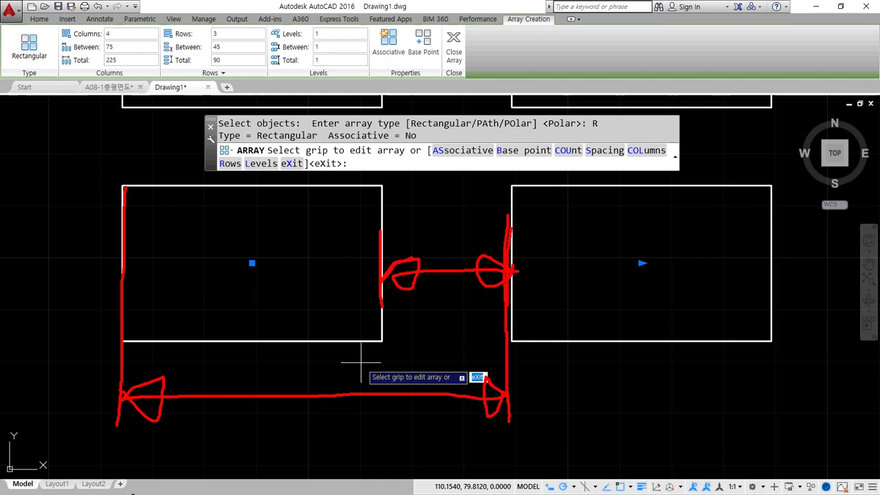
drag(378, 219, 411, 282)
mouse_move(477, 312)
mouse_down()
mouse_move(471, 215)
mouse_move(459, 297)
mouse_up()
mouse_move(279, 310)
mouse_down()
mouse_move(267, 240)
mouse_move(269, 294)
mouse_up()
drag(121, 190, 118, 382)
mouse_move(658, 271)
mouse_down()
mouse_move(642, 243)
mouse_move(664, 294)
mouse_up()
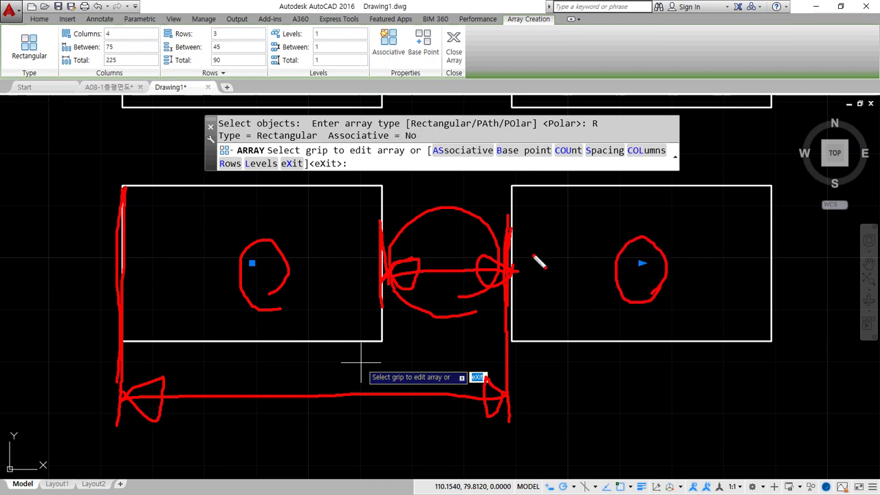
drag(512, 187, 517, 386)
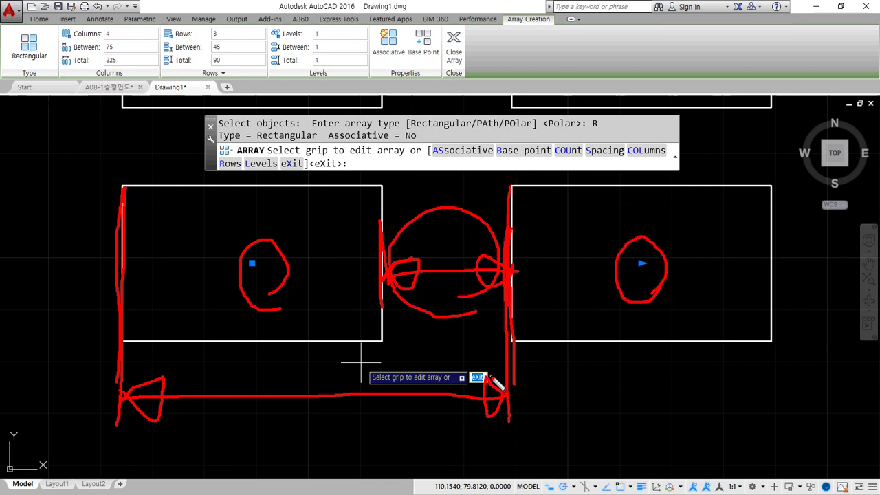
key(Escape)
scroll(461, 330, down, 3)
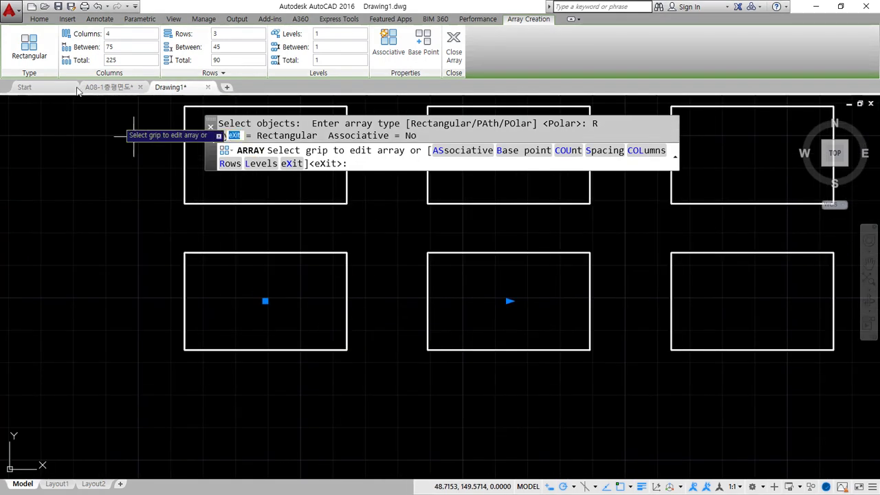
mouse_move(183, 273)
mouse_down()
mouse_move(181, 306)
mouse_move(356, 296)
mouse_move(343, 323)
mouse_up()
key(Escape)
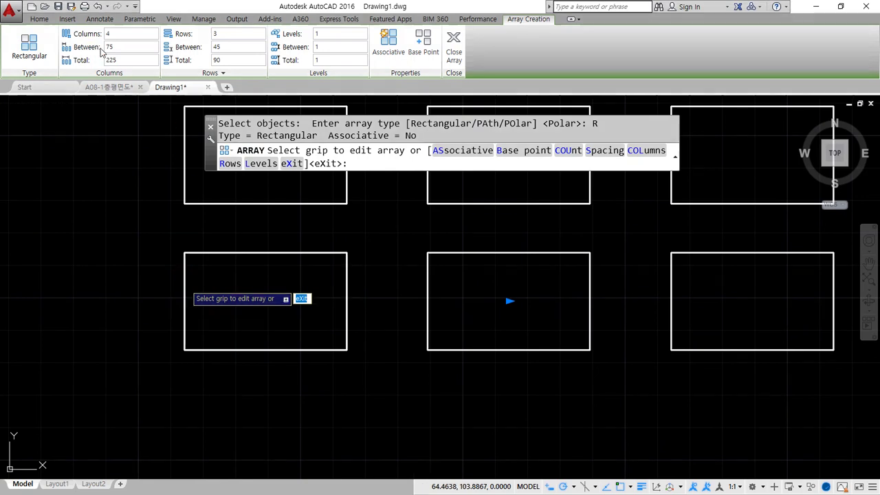
Set the array's column spacing to 50
click(111, 46)
text(50)
key(Return)
click(236, 45)
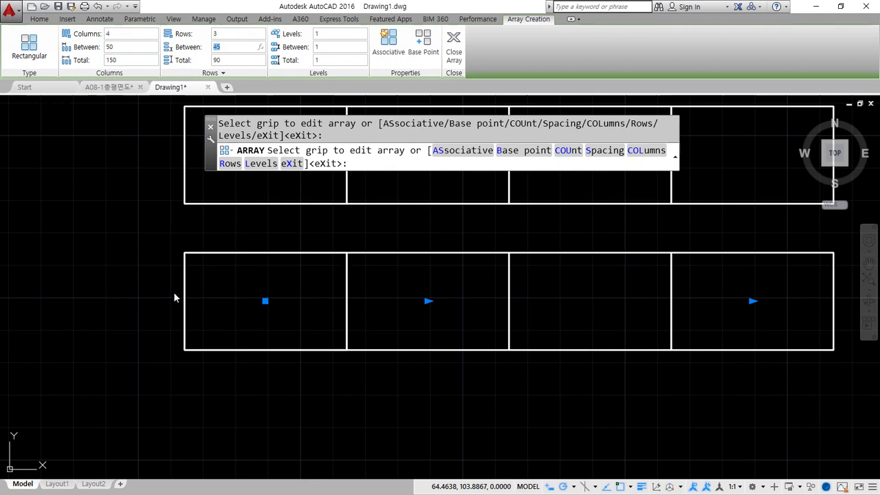
click(118, 46)
text(50)
key(Return)
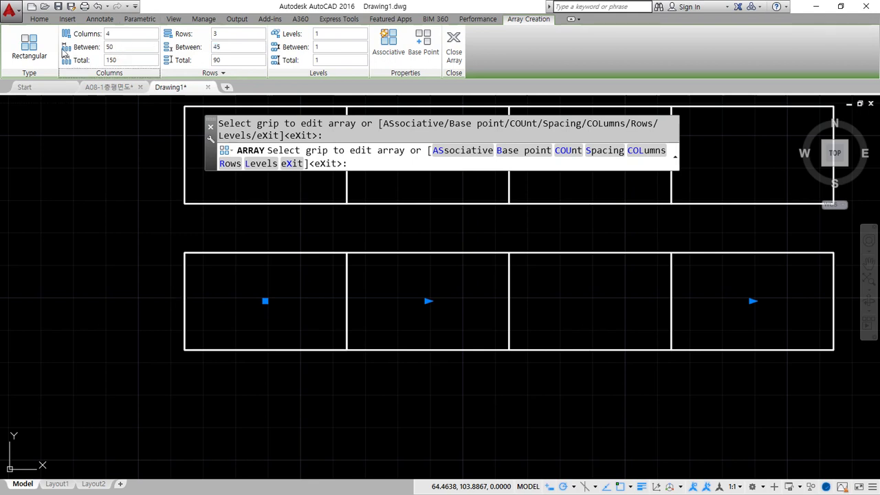
Set the distance between the array's columns to 100
click(130, 59)
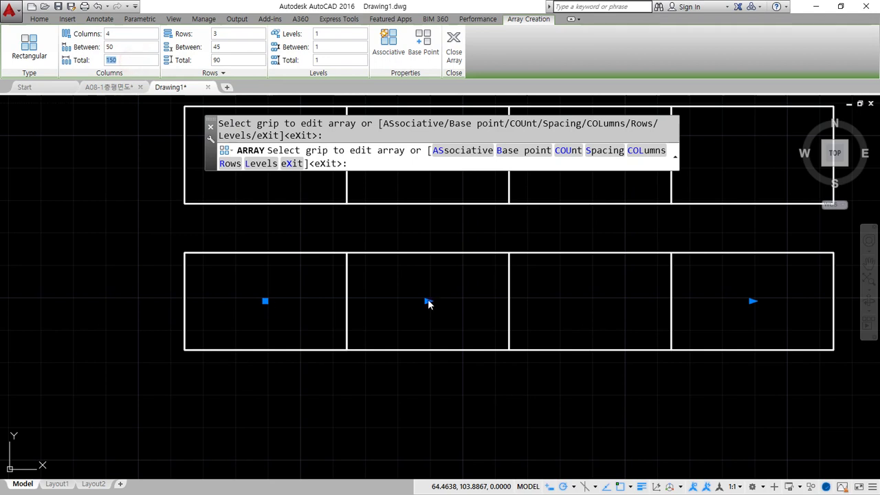
click(231, 47)
click(128, 49)
text(100)
key(Return)
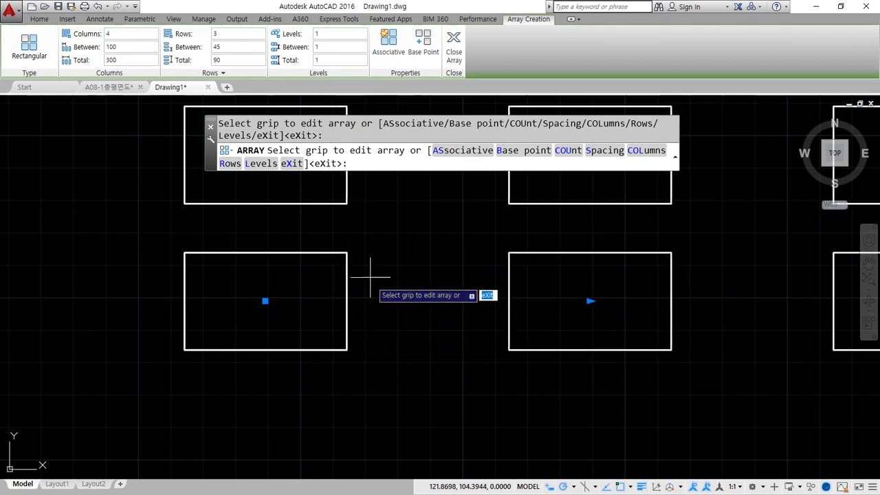
drag(184, 245, 182, 292)
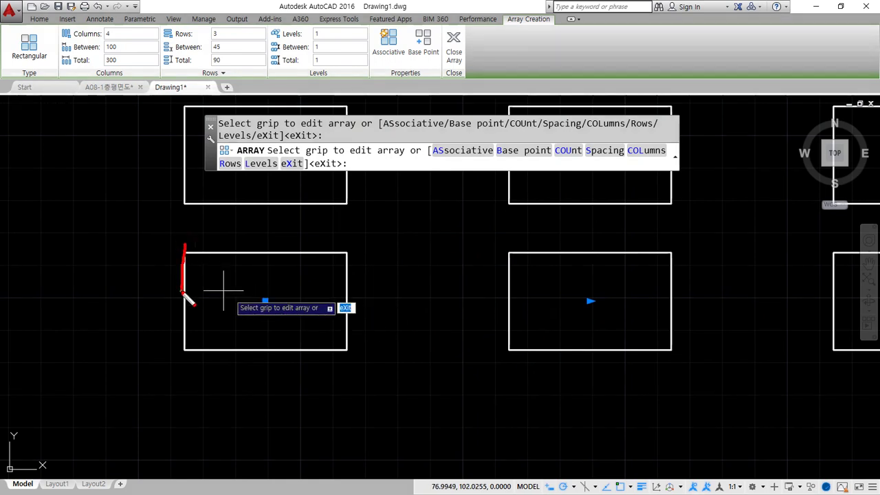
drag(511, 244, 509, 290)
Set the array's row spacing to 30
click(234, 47)
drag(234, 47, 196, 49)
text(30)
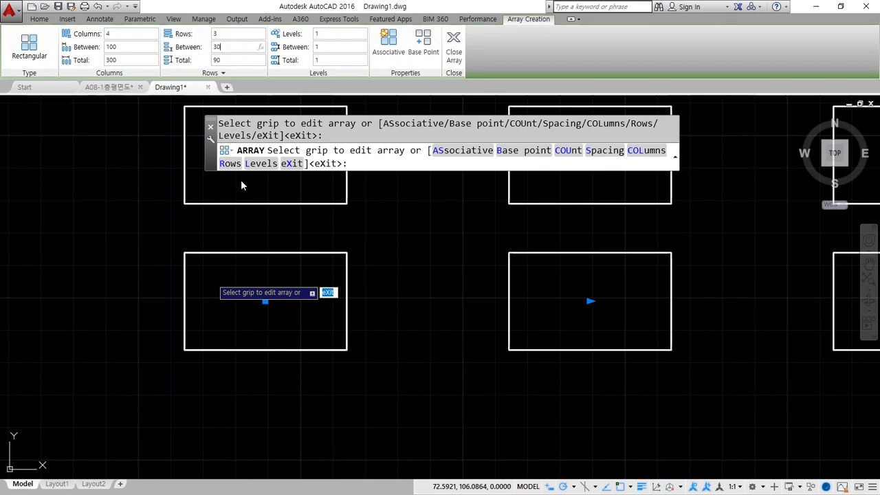
key(Return)
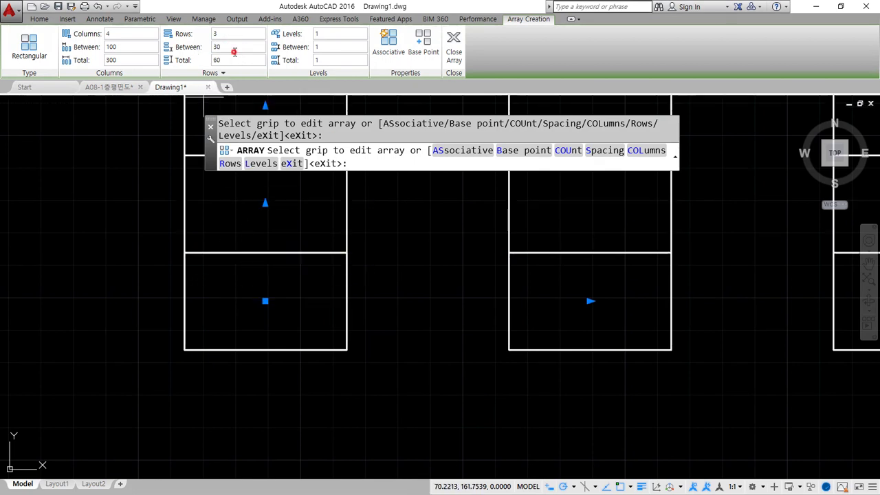
Set the distance between the array's rows to 80
text(80)
key(Return)
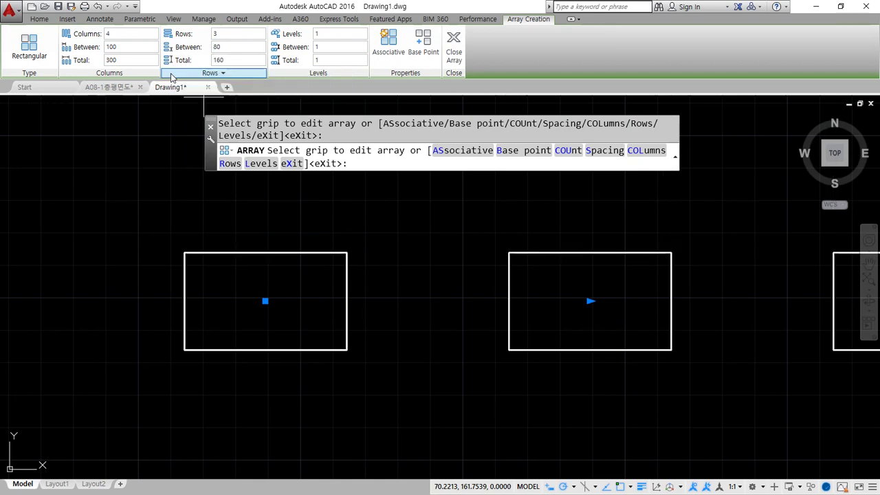
scroll(424, 251, down, 5)
middle_drag(344, 271, 256, 385)
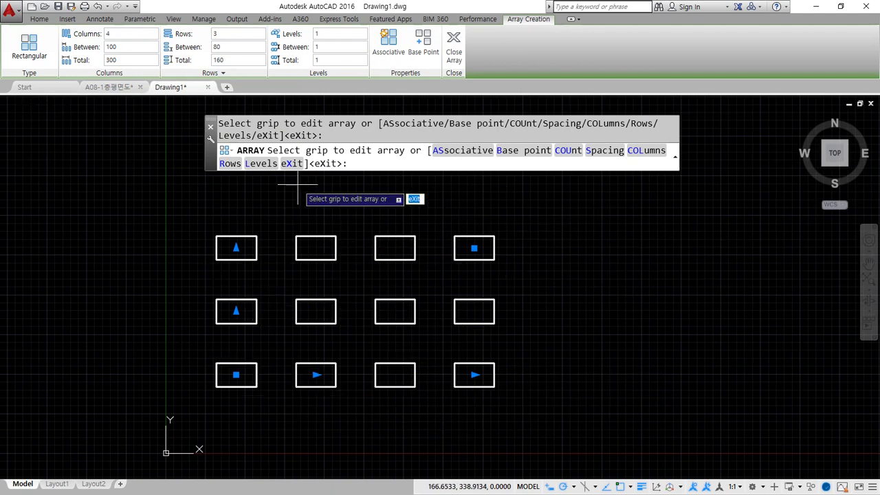
Give the array 5 levels spaced 50 apart and show it in an isometric view
mouse_move(280, 78)
mouse_down()
mouse_move(275, 69)
mouse_move(310, 31)
mouse_move(337, 83)
mouse_move(302, 88)
mouse_move(313, 84)
mouse_up()
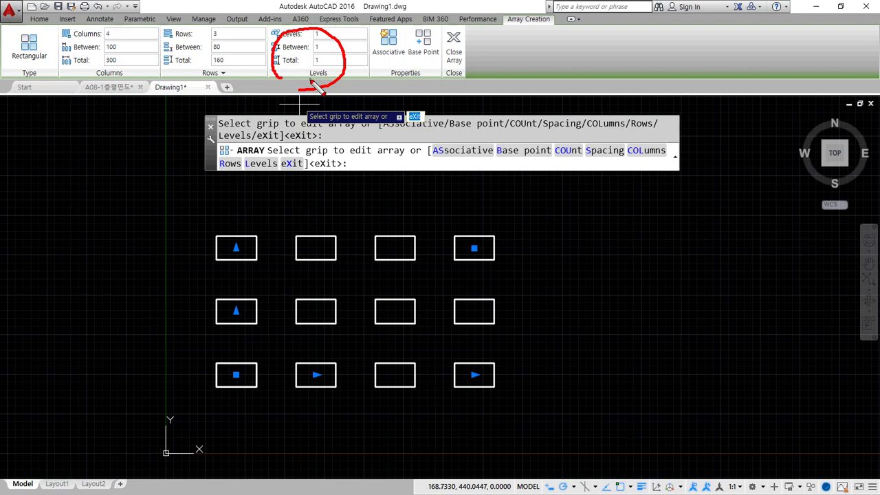
key(Escape)
click(334, 35)
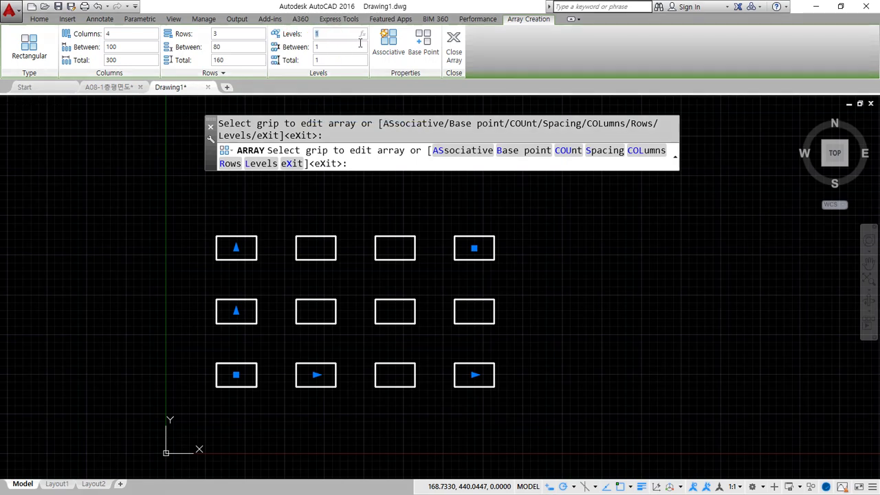
text(5)
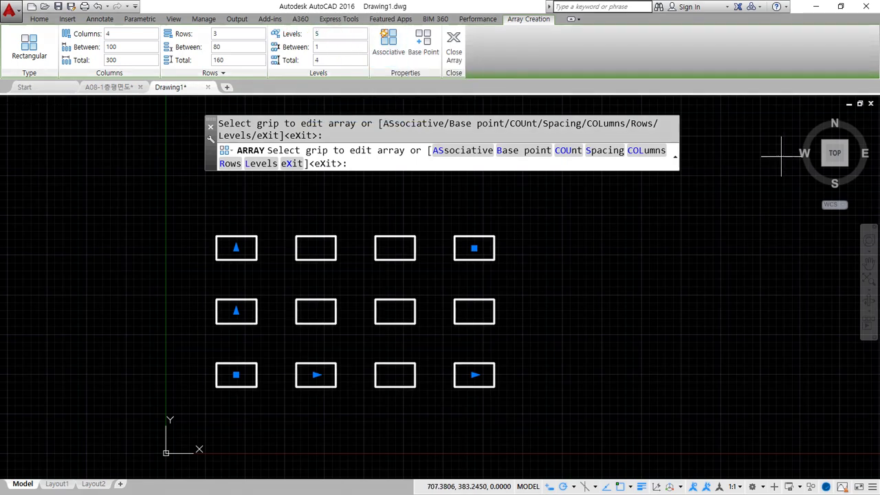
click(824, 167)
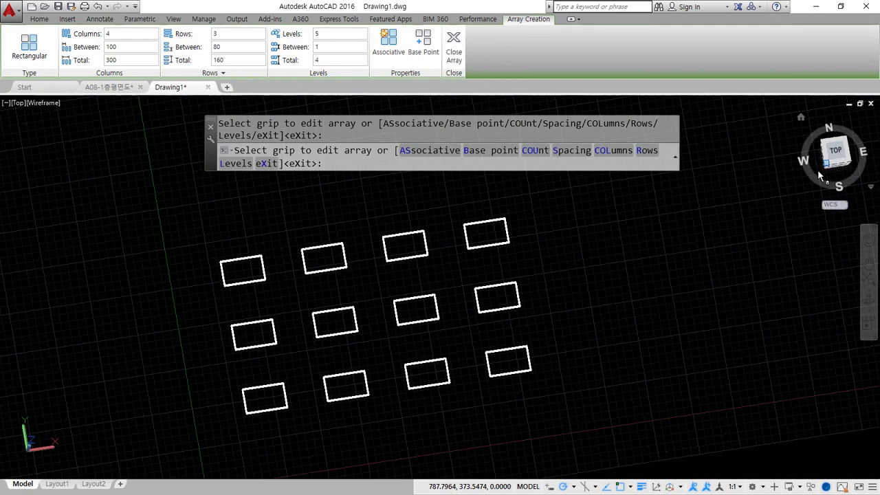
click(320, 47)
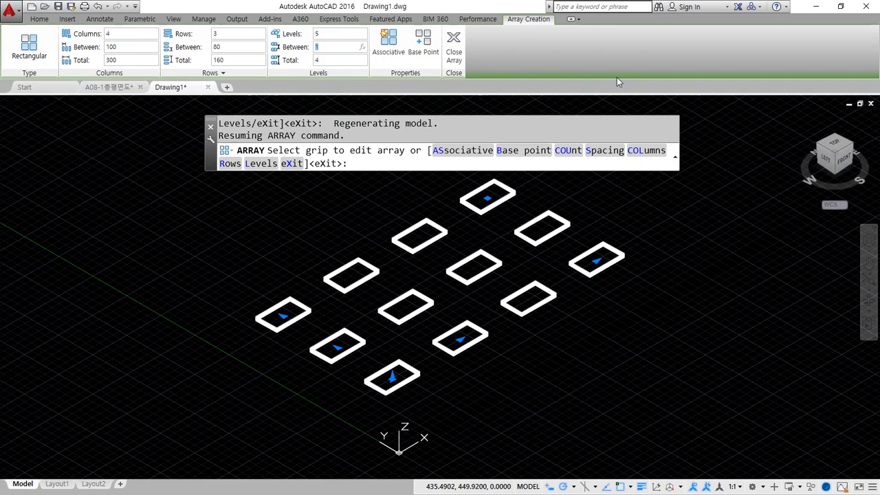
text(50)
key(Return)
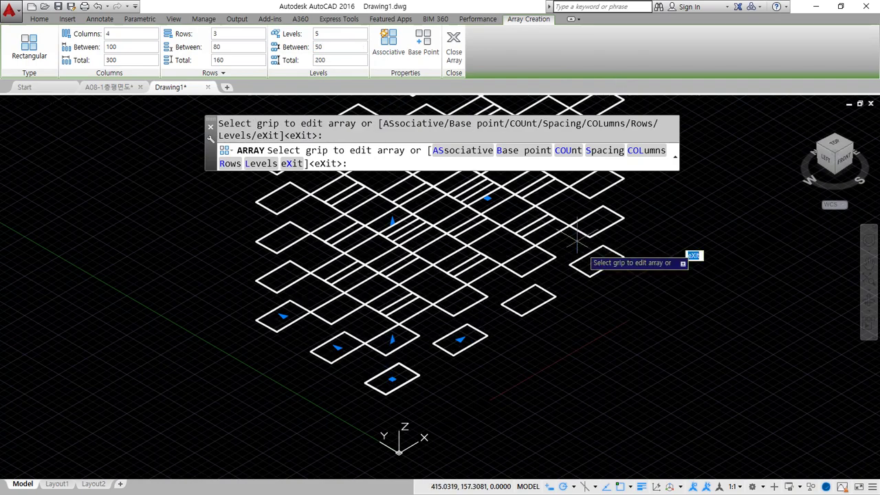
Change the array to 3 levels spaced 100 apart and inspect the stacked rectangles from another angle
shift+middle_drag(595, 261, 405, 288)
click(336, 33)
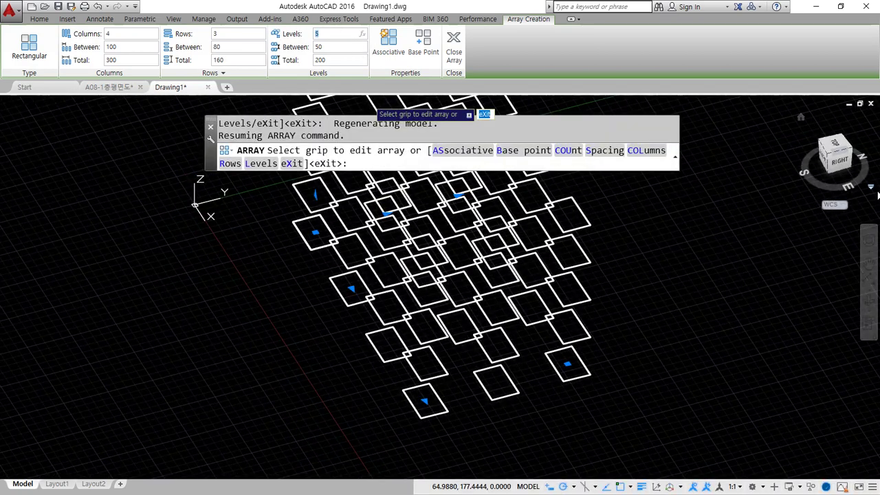
text(3)
key(Return)
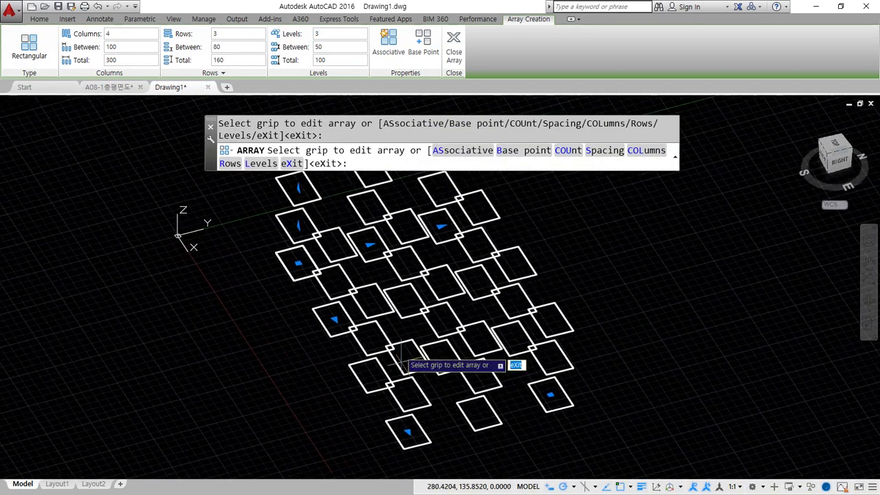
click(325, 47)
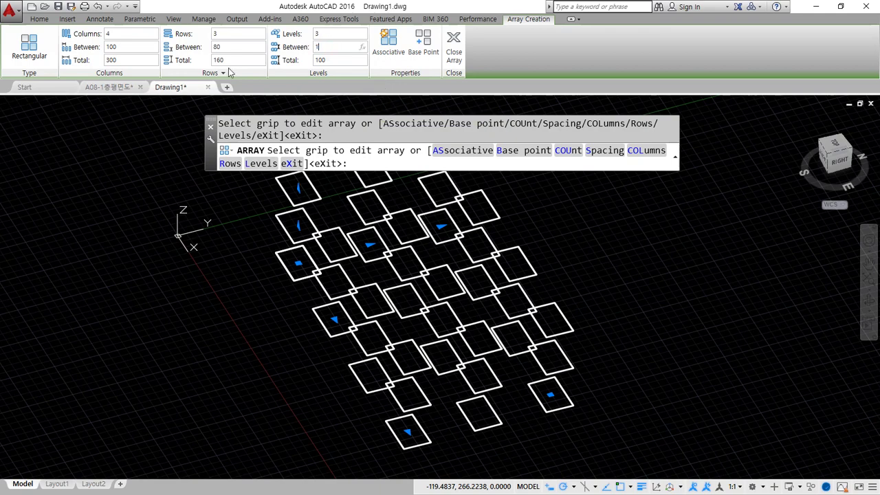
scroll(268, 350, down, 4)
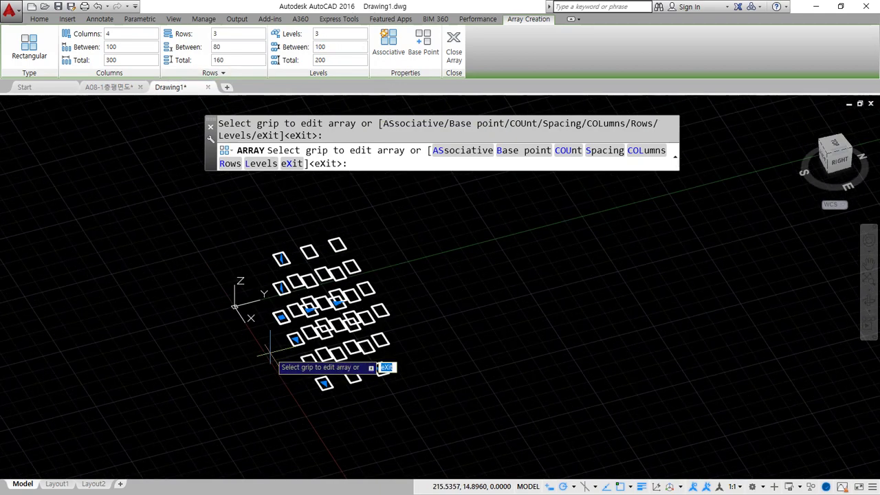
shift+middle_drag(268, 345, 432, 338)
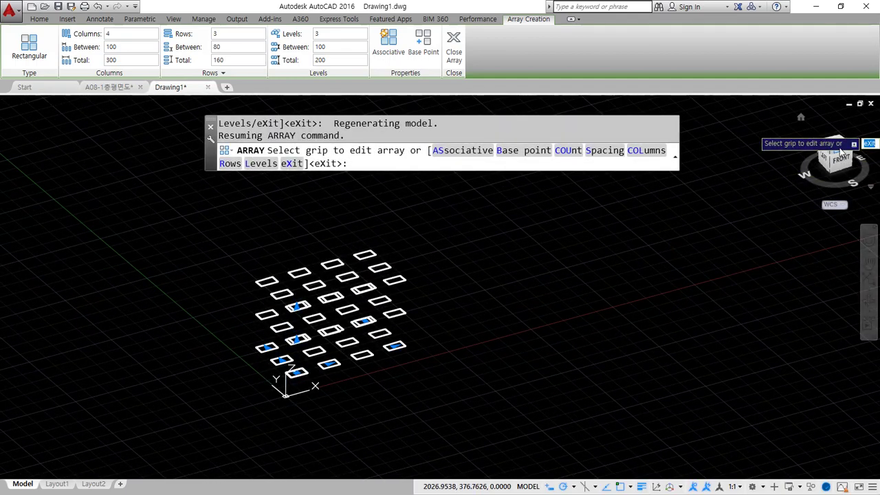
Return to the top view and set the array's number of levels to 1
drag(839, 151, 608, 433)
click(338, 35)
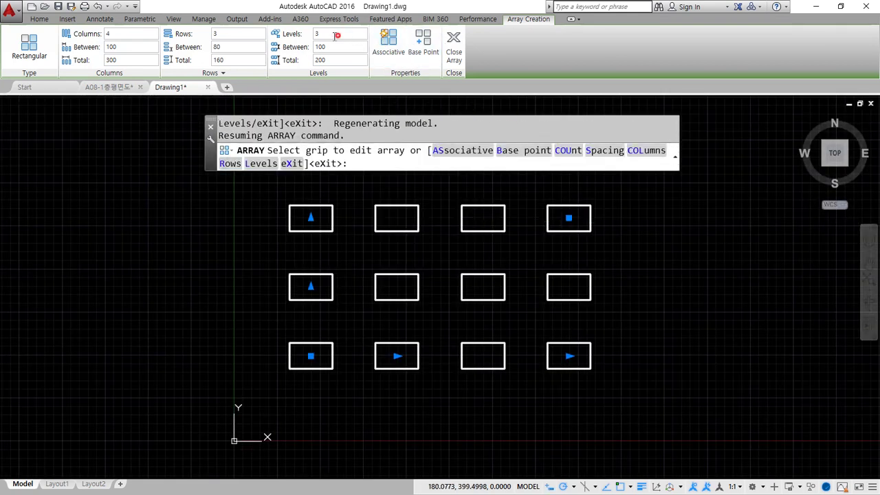
text(1)
key(Return)
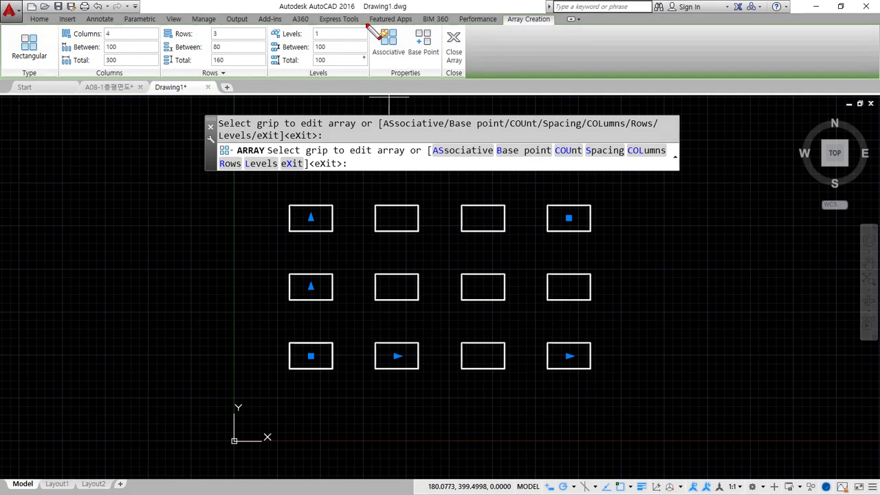
Finish the non-associative rectangular array and select the rectangle in the second column of the middle row
drag(357, 34, 311, 83)
drag(305, 33, 370, 96)
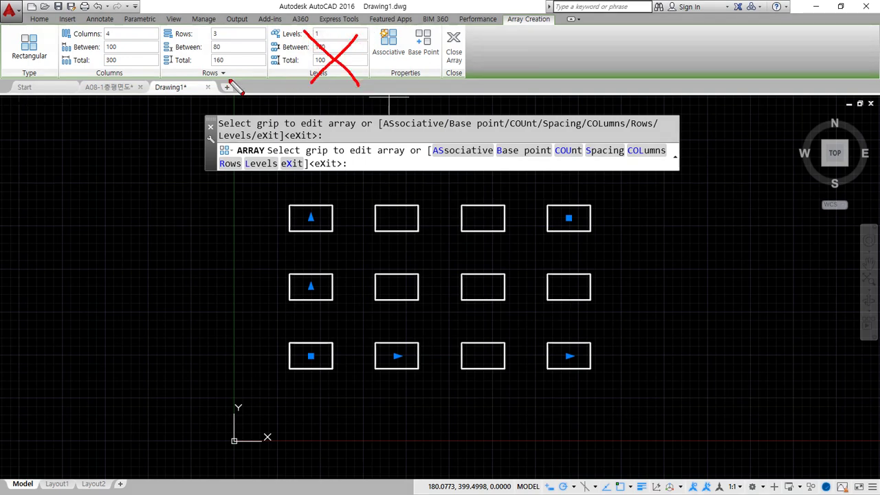
mouse_move(145, 84)
mouse_down()
mouse_move(59, 55)
mouse_move(214, 35)
mouse_move(194, 91)
mouse_up()
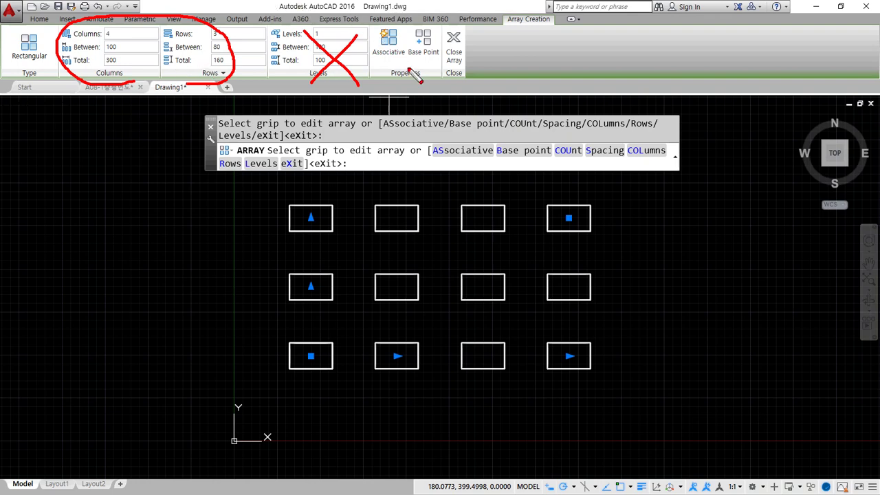
mouse_move(402, 70)
mouse_down()
mouse_move(369, 34)
mouse_move(416, 34)
mouse_move(405, 72)
mouse_up()
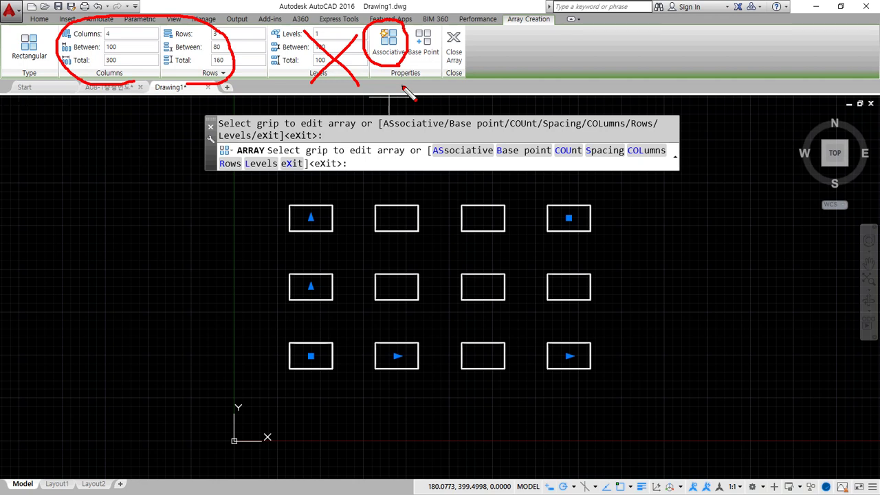
key(Escape)
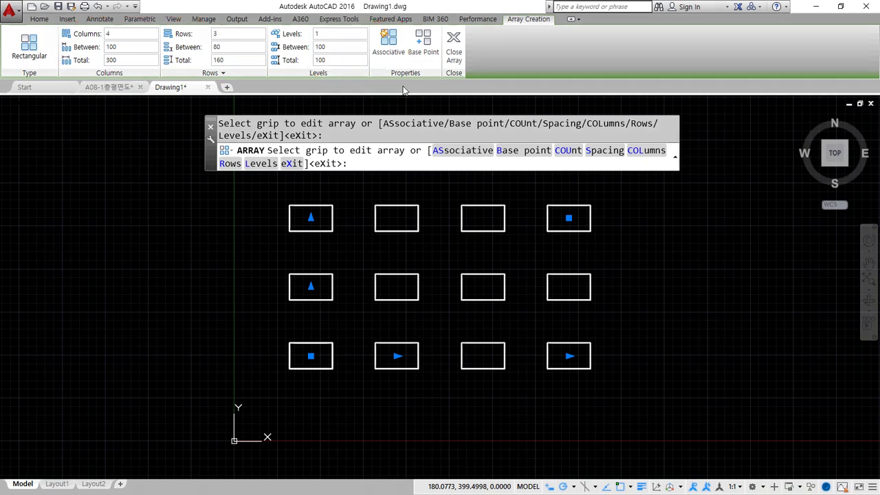
click(451, 42)
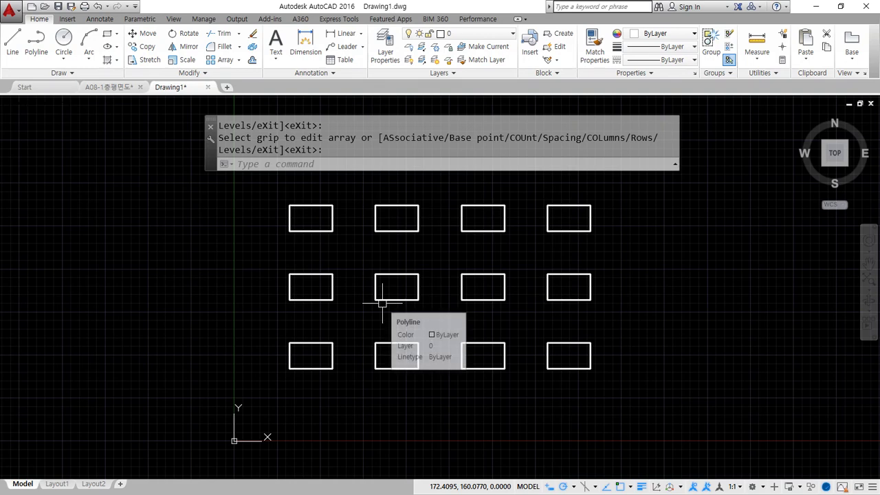
ctrl+click(382, 302)
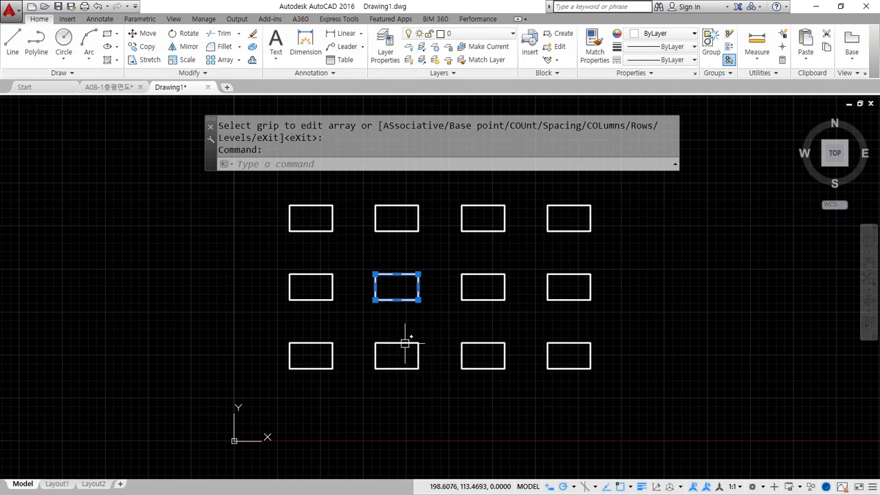
Erase the selected middle-row rectangle and the last rectangle of the bottom row
text(e)
key(Return)
ctrl+click(549, 359)
text(e)
key(Return)
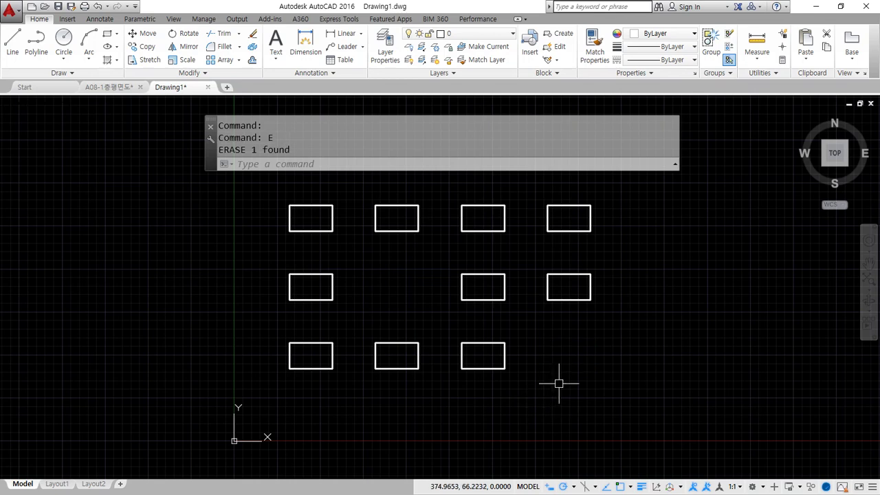
Erase the other array copies, keeping only the original rectangle in the lower-left corner of the grid
click(589, 382)
click(375, 199)
click(358, 199)
click(233, 335)
text(e)
key(Return)
Start a rectangular array of the remaining rectangle with the columns spaced 100 apart
text(a)
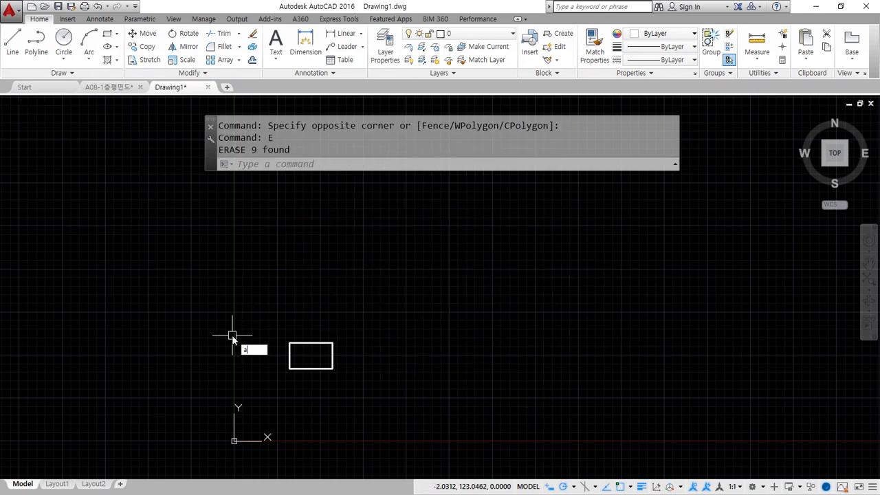
text(r)
key(Return)
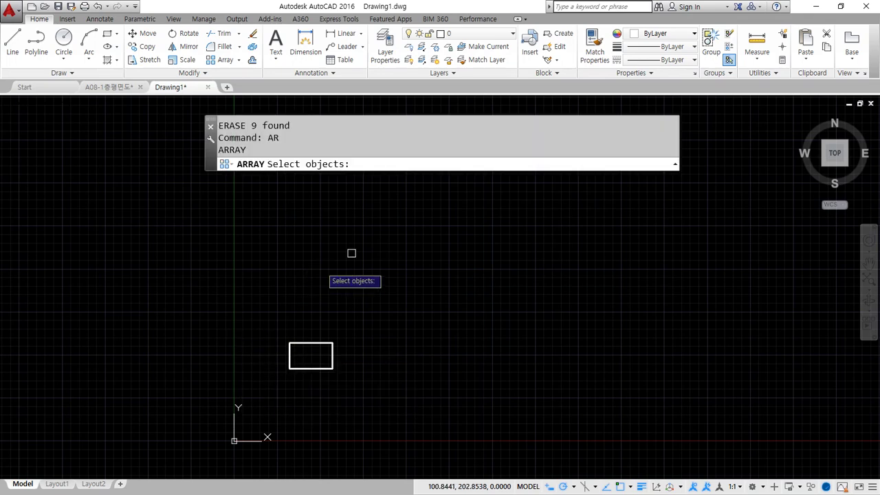
click(328, 340)
key(Return)
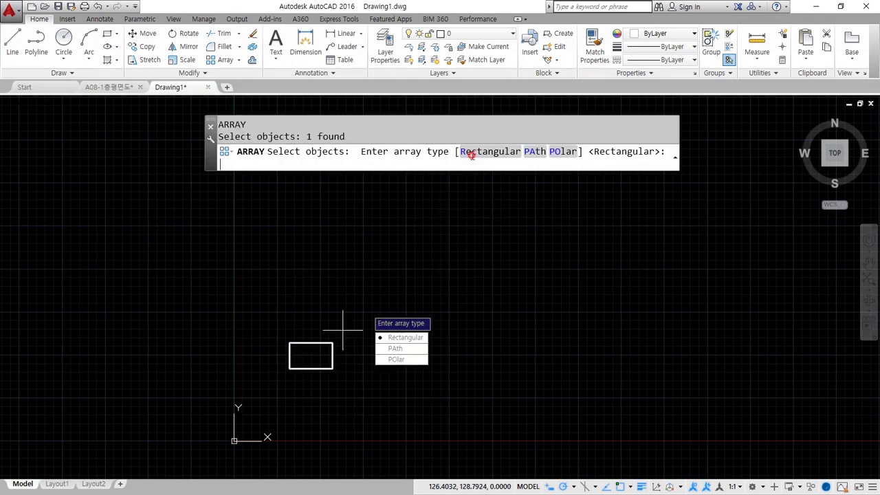
click(471, 155)
click(147, 47)
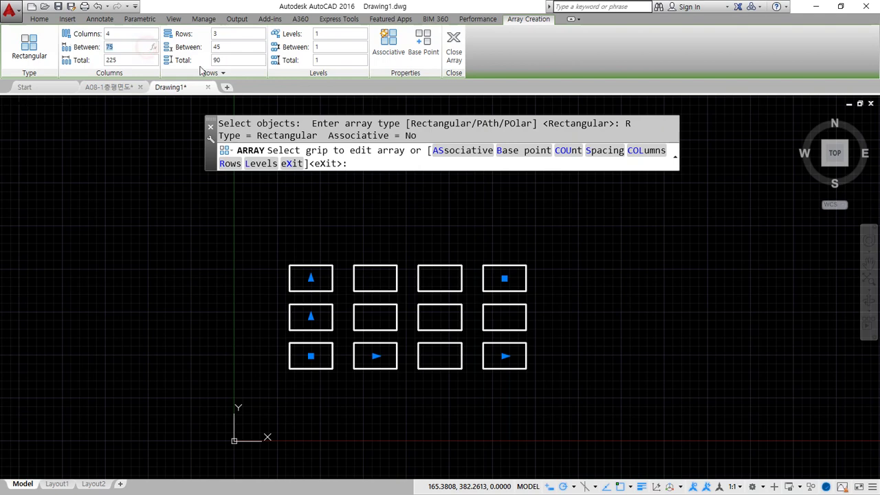
text(100)
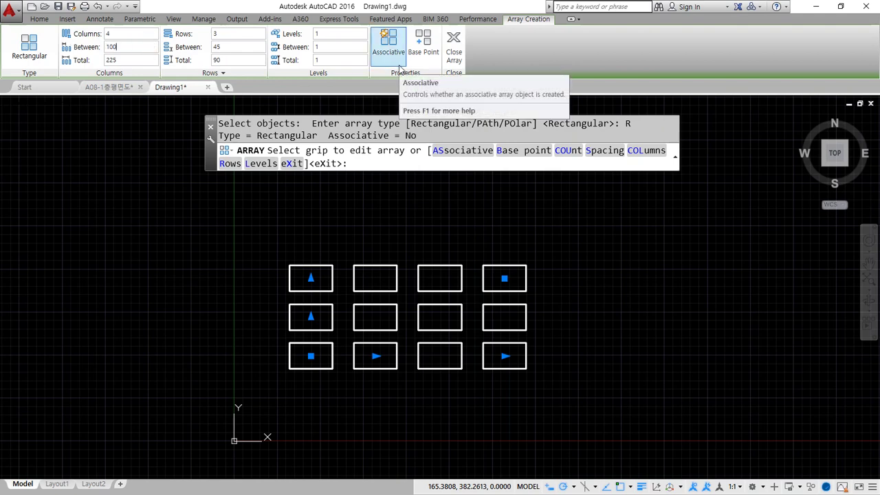
key(Return)
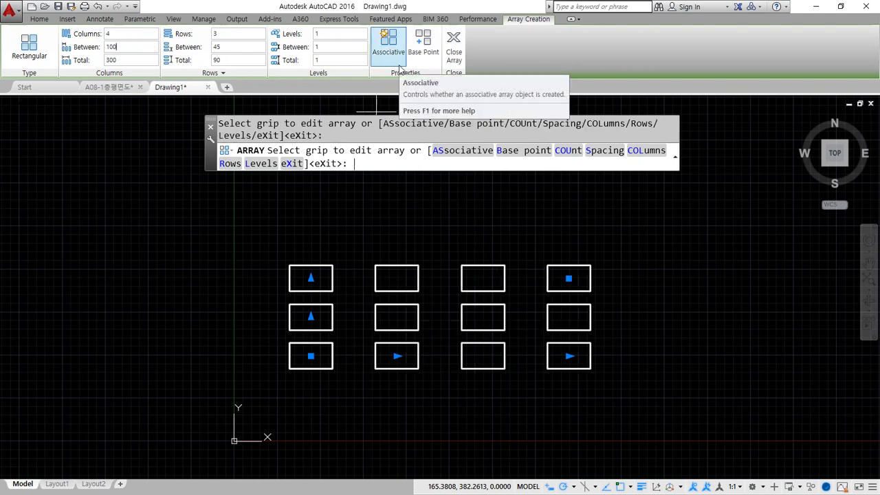
Set the array's row spacing to 80 and make the array associative
click(228, 45)
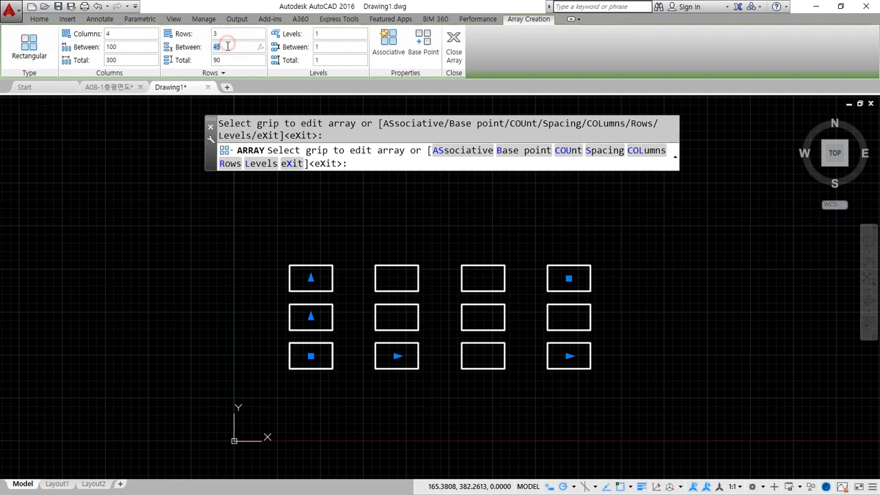
double_click(227, 46)
key(Return)
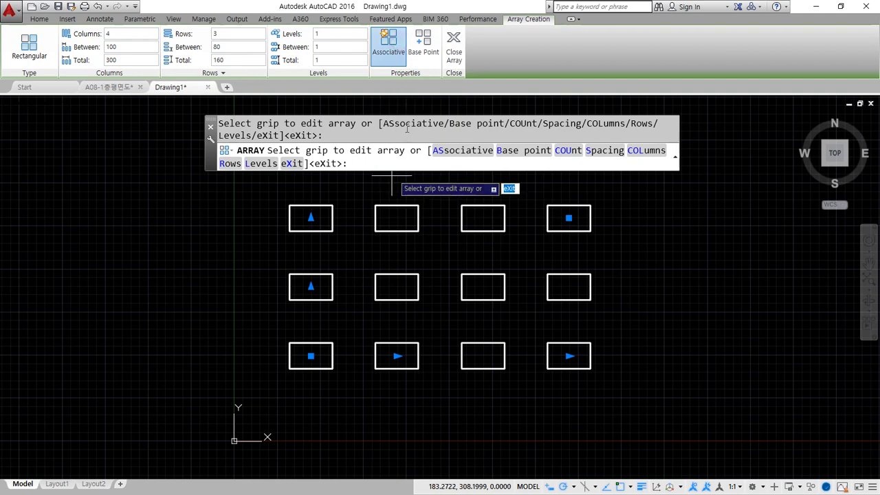
key(ctrl+2)
mouse_move(386, 86)
mouse_down()
mouse_move(376, 86)
mouse_move(399, 10)
mouse_move(406, 87)
mouse_move(373, 92)
mouse_up()
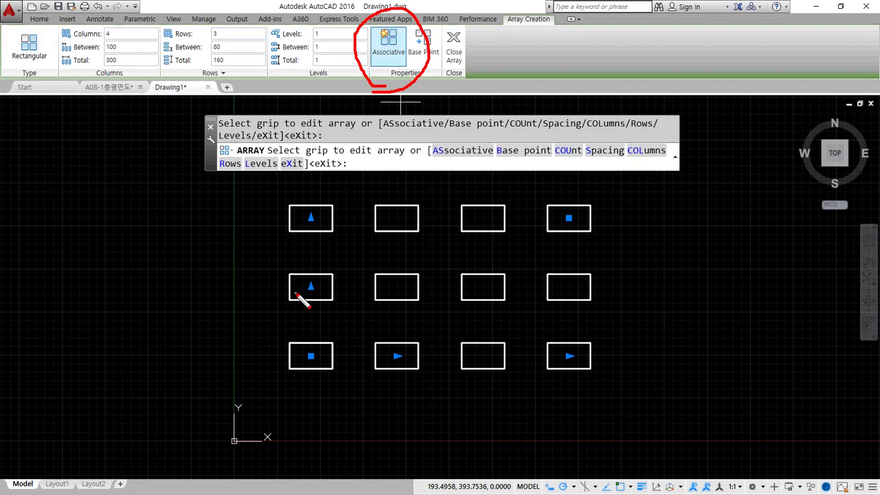
key(Escape)
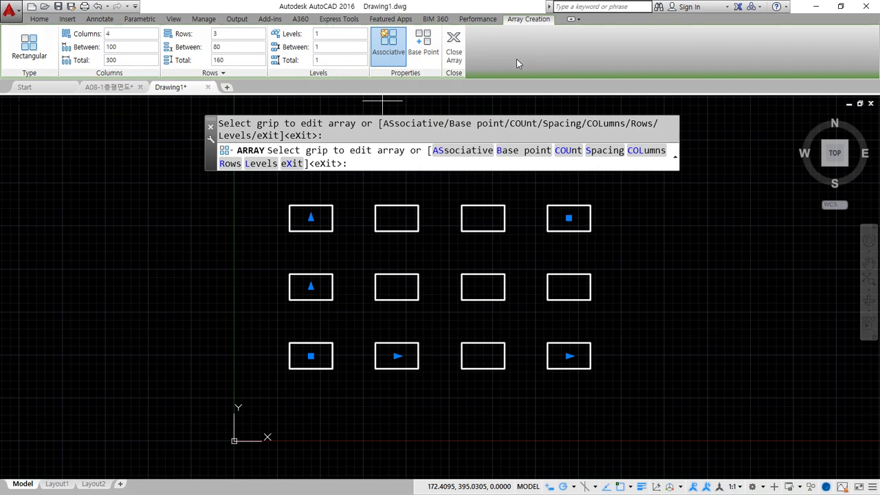
key(ctrl+2)
mouse_move(568, 283)
mouse_down()
mouse_move(579, 300)
mouse_move(484, 306)
mouse_move(584, 301)
mouse_move(614, 230)
mouse_move(595, 213)
mouse_up()
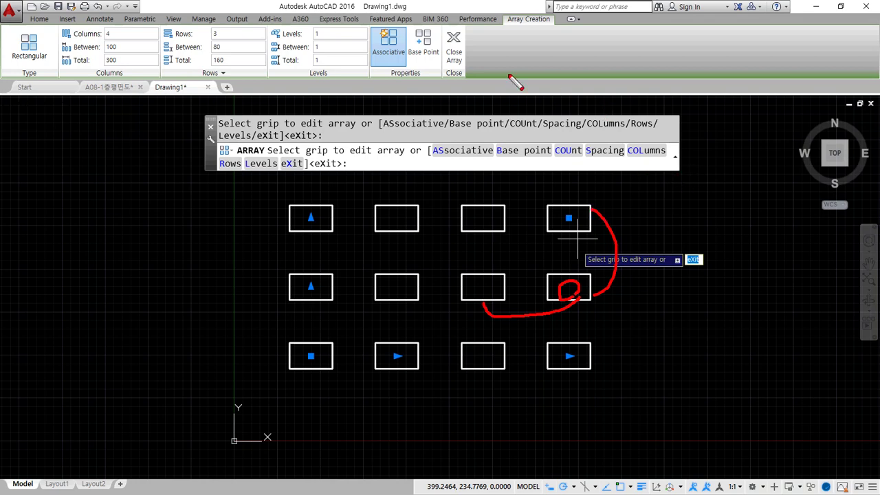
key(Escape)
Finish the associative array and select it by its third rectangle in the middle row
click(454, 48)
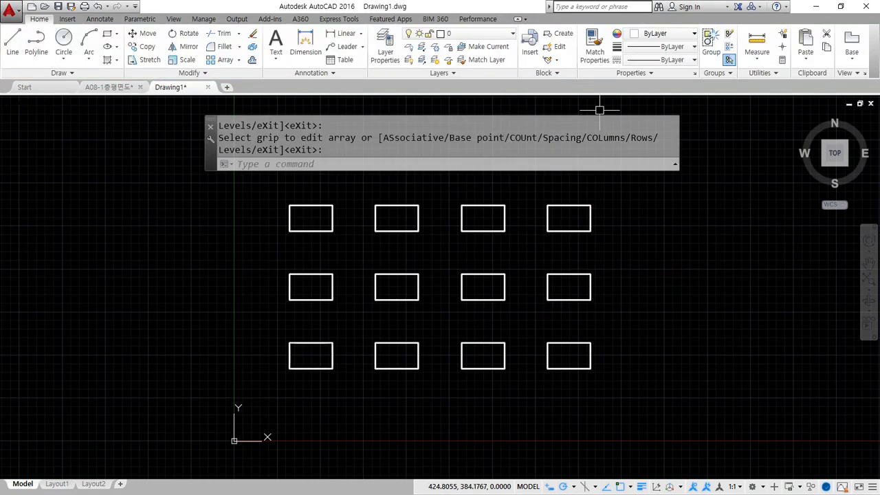
click(487, 300)
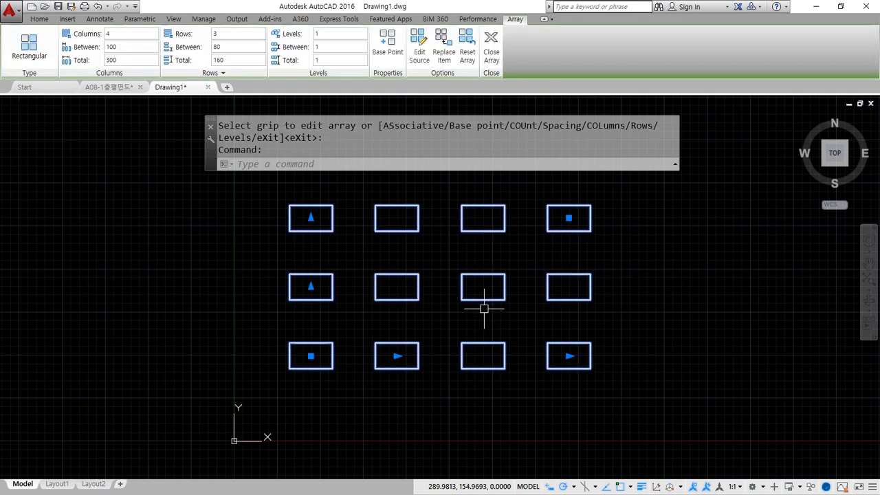
mouse_move(529, 388)
mouse_down()
mouse_move(337, 334)
mouse_move(373, 251)
mouse_up()
mouse_move(488, 327)
mouse_down()
mouse_move(447, 295)
mouse_move(527, 311)
mouse_move(495, 321)
mouse_up()
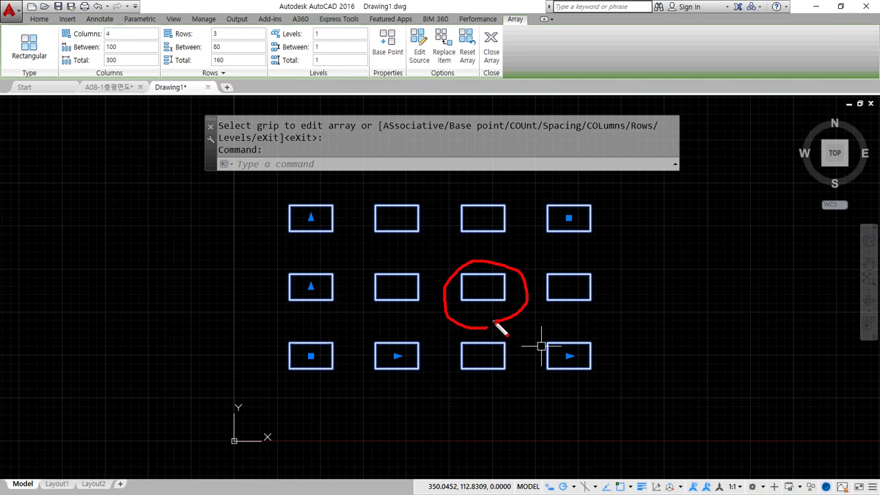
mouse_move(283, 253)
mouse_down()
mouse_move(335, 194)
mouse_move(277, 243)
mouse_up()
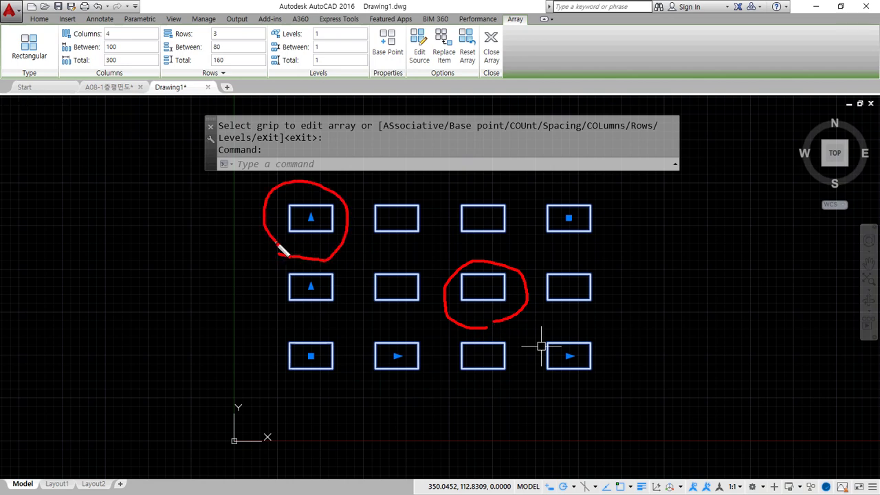
mouse_move(528, 389)
mouse_down()
mouse_move(512, 398)
mouse_move(369, 220)
mouse_move(474, 389)
mouse_up()
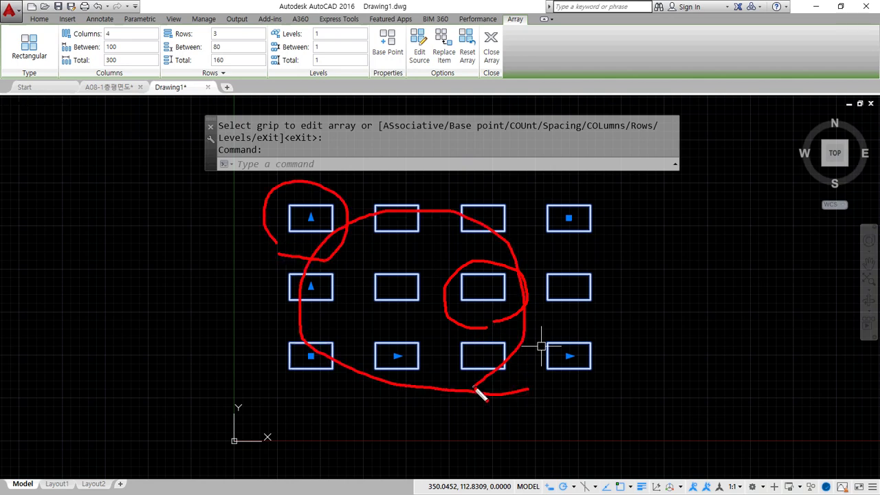
Change the selected array to 5 columns and 10 rows
click(110, 33)
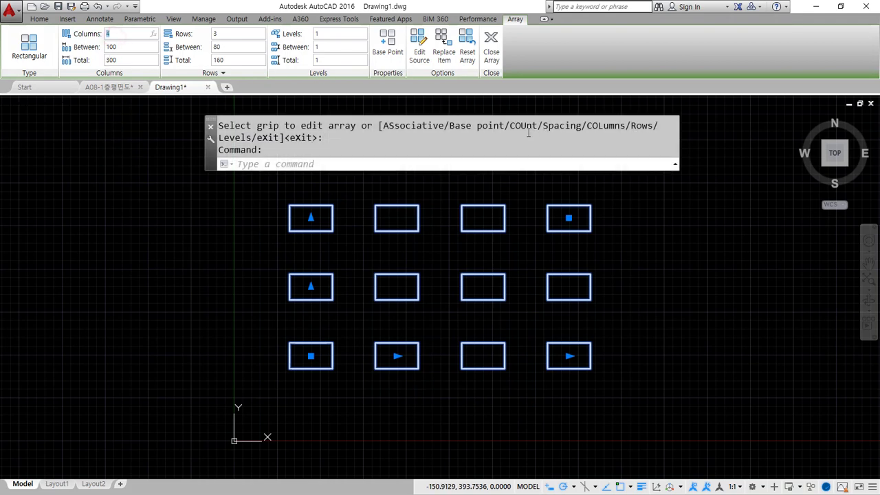
text(5)
key(Return)
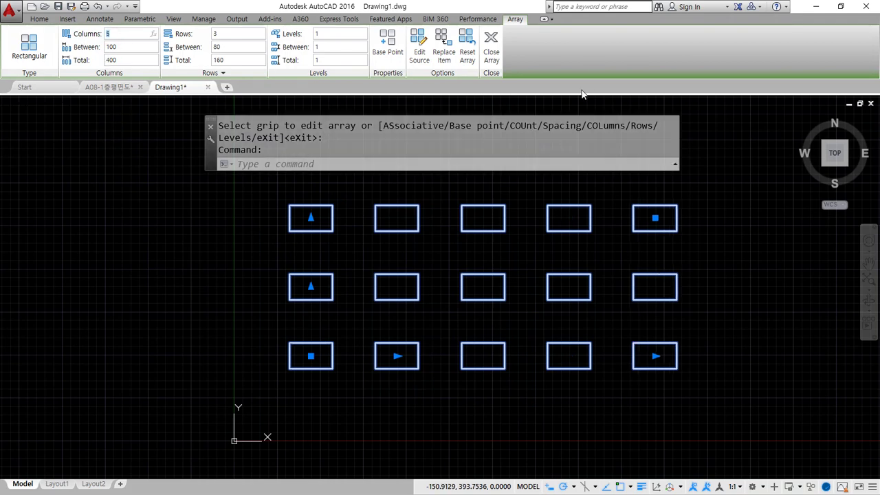
click(221, 32)
text(10)
key(Return)
scroll(560, 208, down, 6)
middle_drag(528, 220, 389, 355)
scroll(401, 330, up, 2)
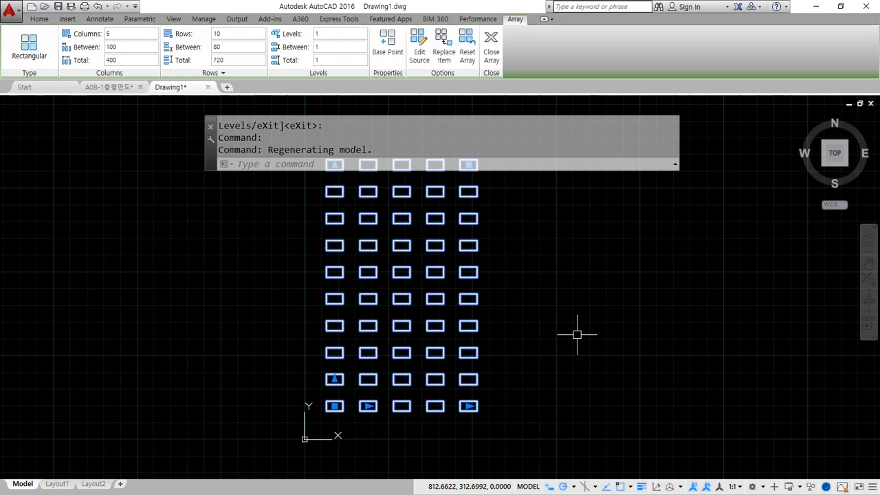
Set the array's column spacing to 60 and row spacing to 40, and finish editing it
click(132, 46)
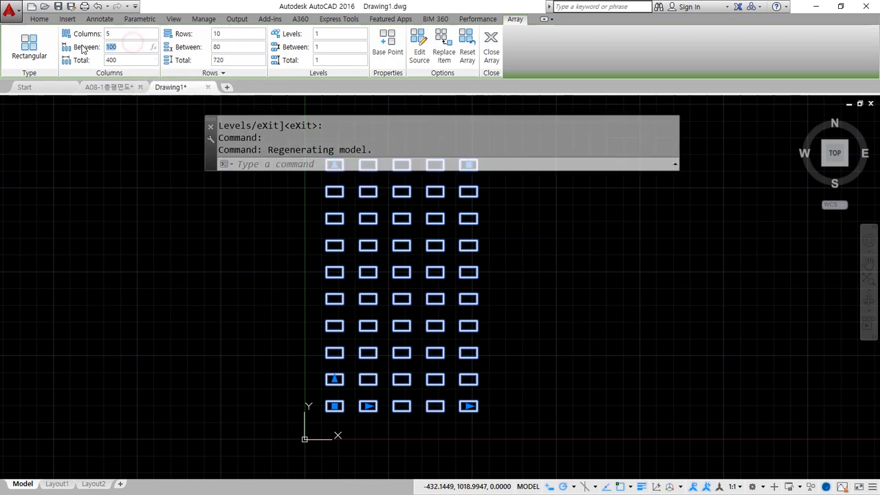
text(60)
key(Return)
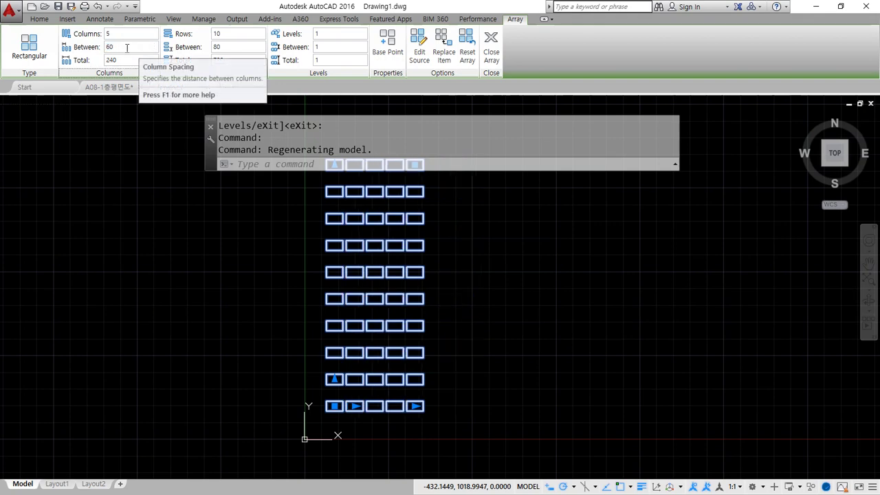
click(213, 46)
text(40)
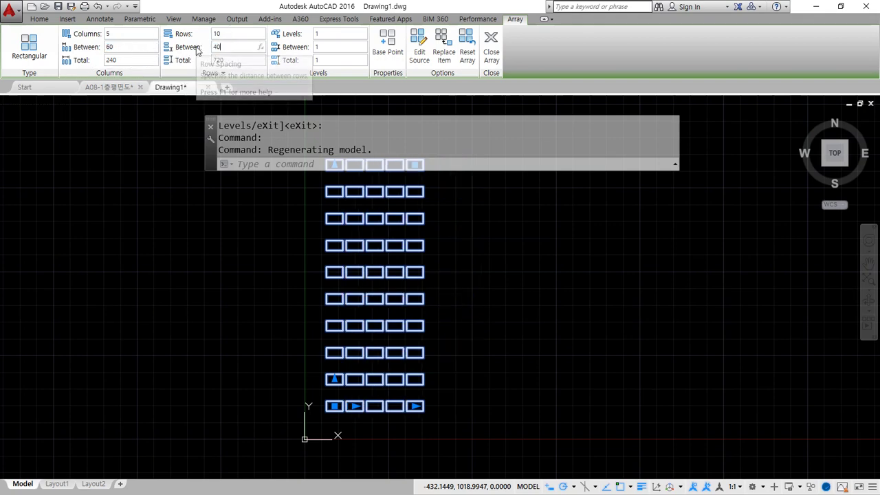
key(Return)
scroll(376, 328, up, 3)
middle_drag(376, 328, 365, 222)
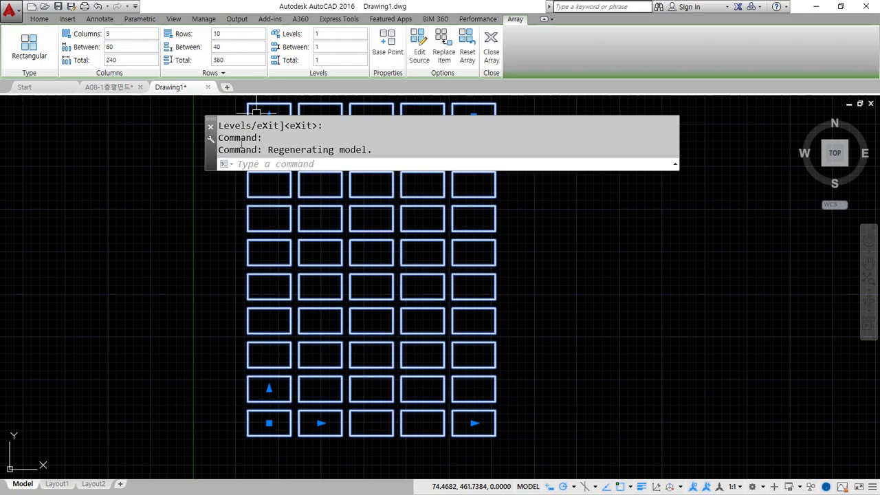
scroll(353, 246, down, 4)
scroll(376, 262, up, 2)
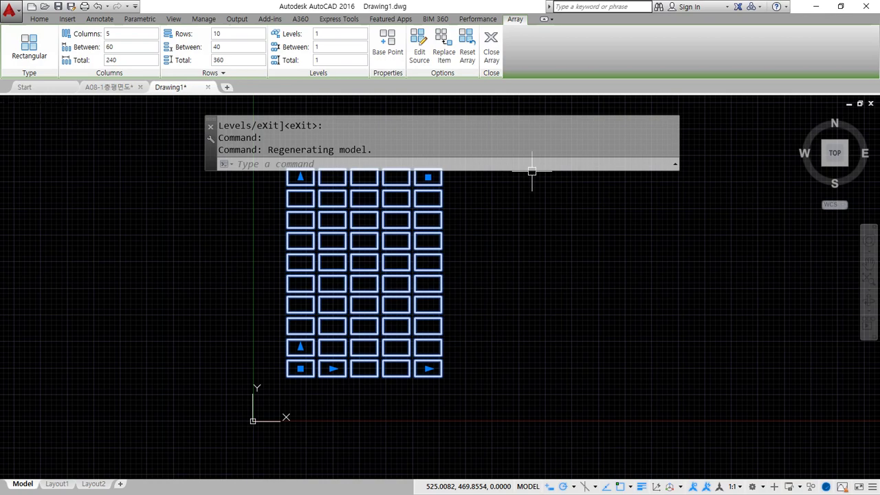
click(492, 39)
middle_drag(419, 274, 405, 304)
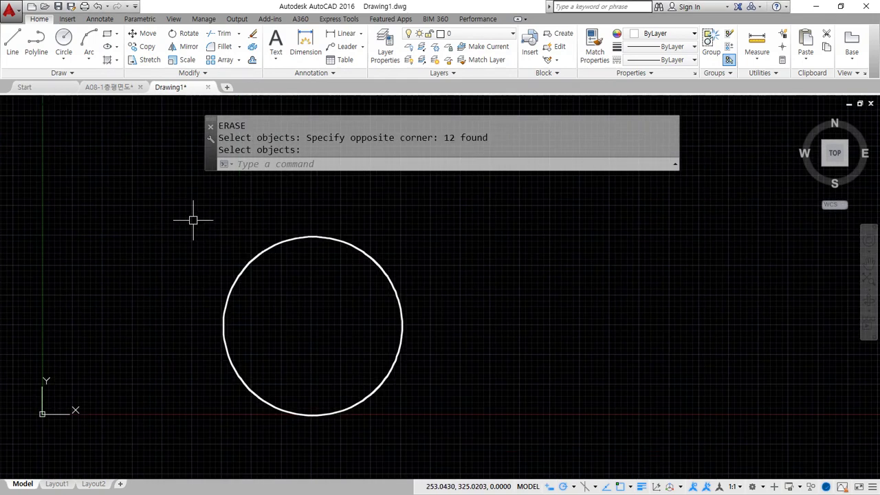
Undo the last erase and array so that only one small rectangle sits on top of the circle
key(Escape)
key(Escape)
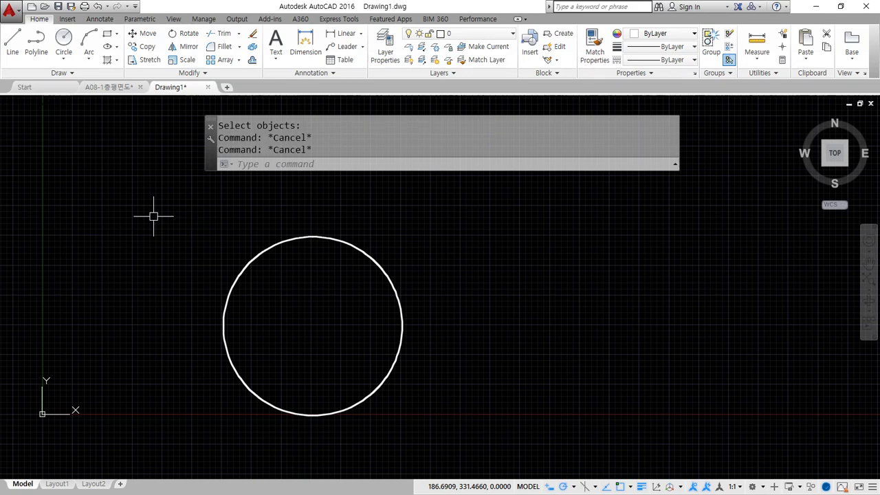
key(ctrl+z)
key(ctrl+z)
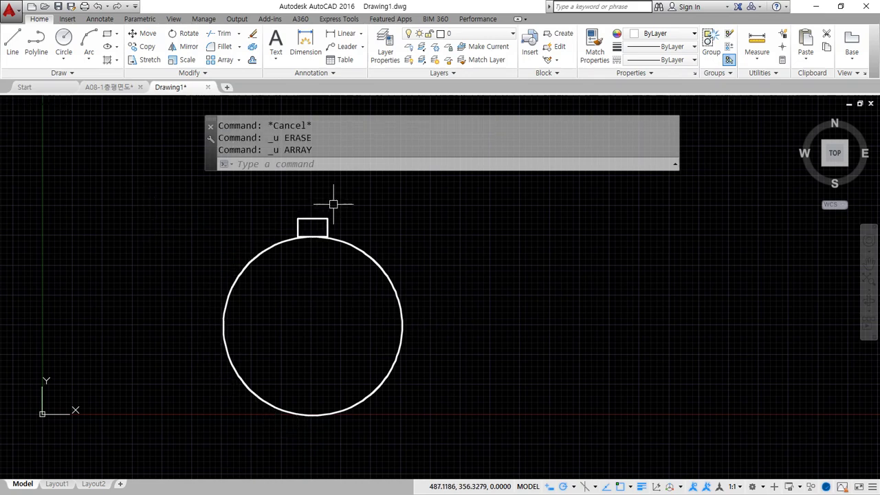
scroll(304, 196, up, 6)
middle_drag(337, 294, 371, 232)
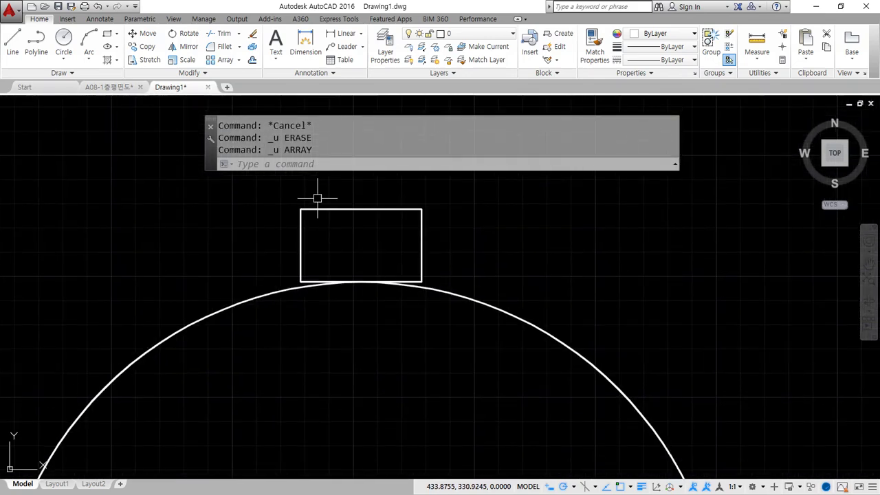
scroll(488, 303, down, 4)
middle_drag(470, 339, 443, 265)
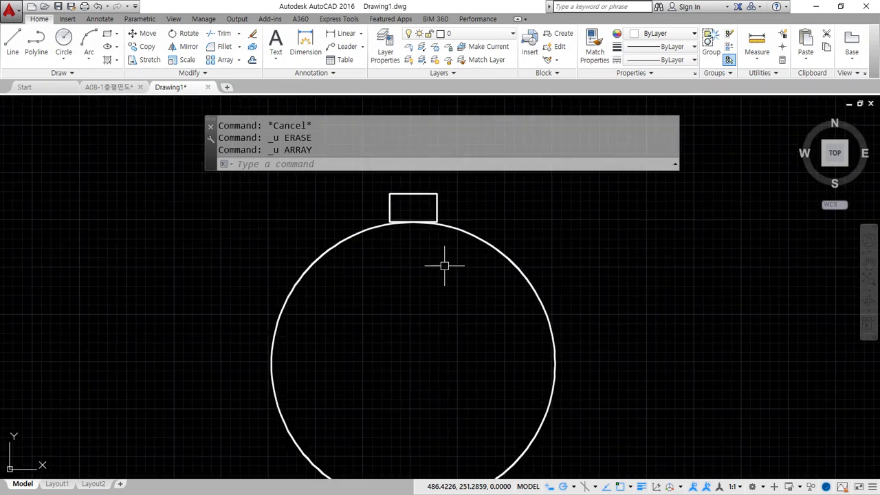
Create a polar array of the small rectangle about the circle's centre point
text(ar)
key(Return)
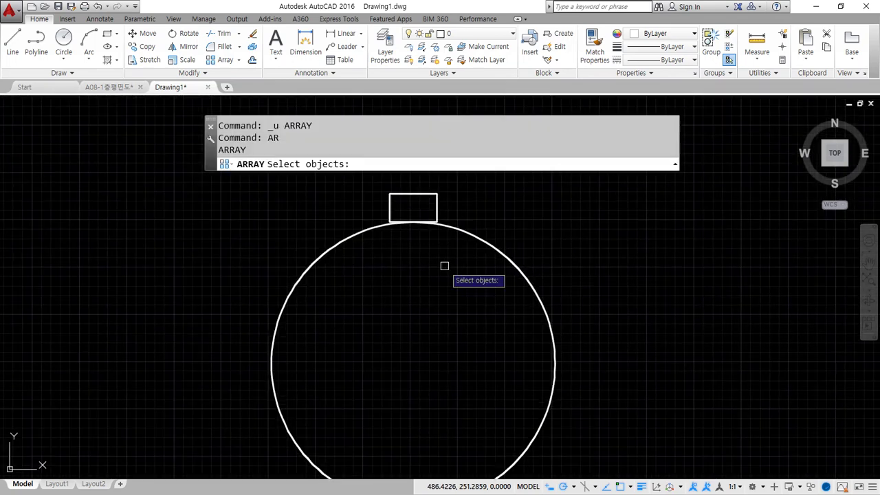
click(437, 201)
key(Return)
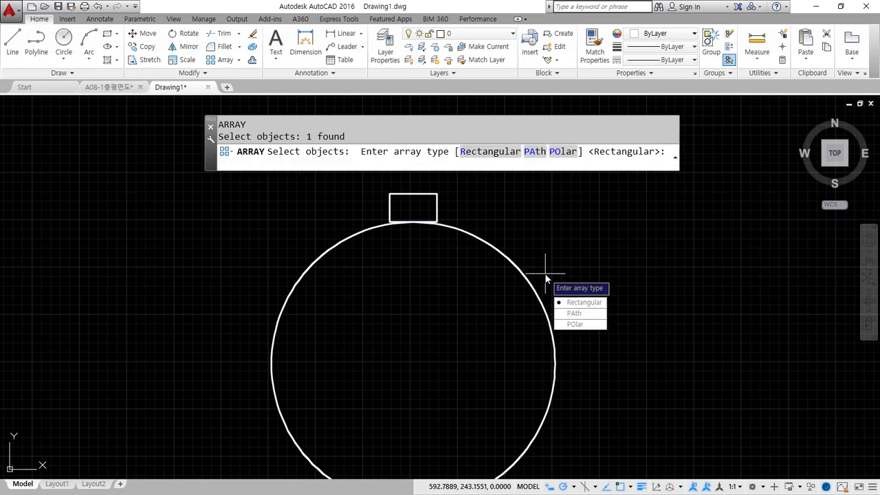
click(568, 152)
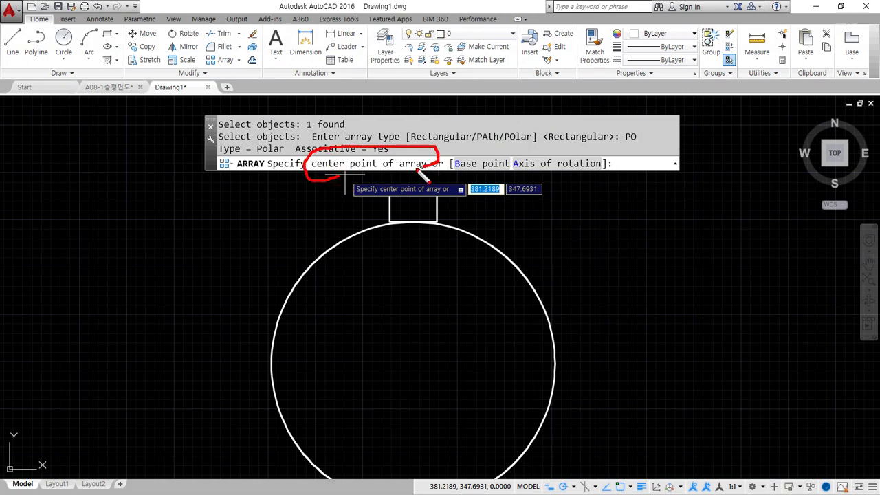
key(Escape)
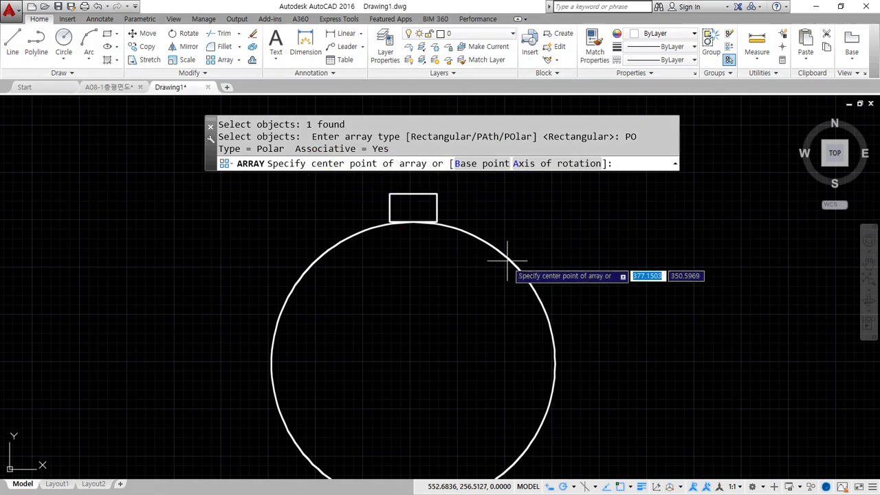
click(413, 364)
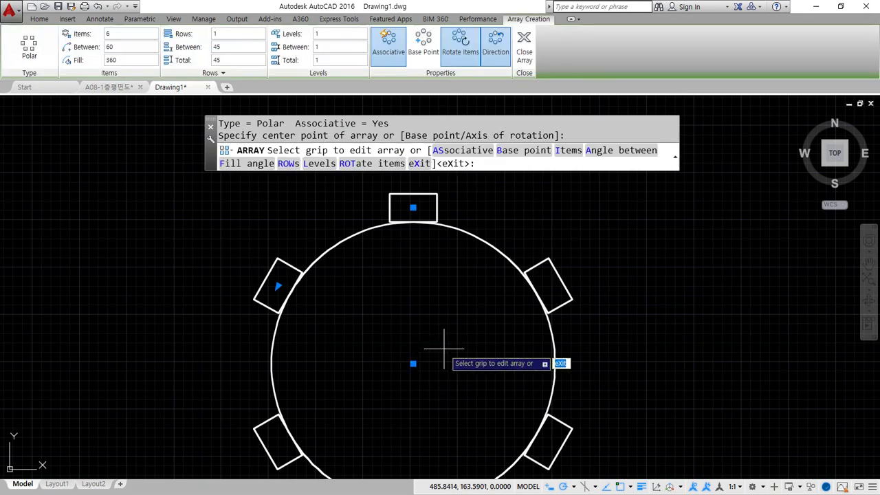
Set the polar array to 12 items with a fill angle of 180 degrees
scroll(369, 231, down, 2)
mouse_move(448, 183)
mouse_down()
mouse_move(521, 147)
mouse_move(444, 168)
mouse_up()
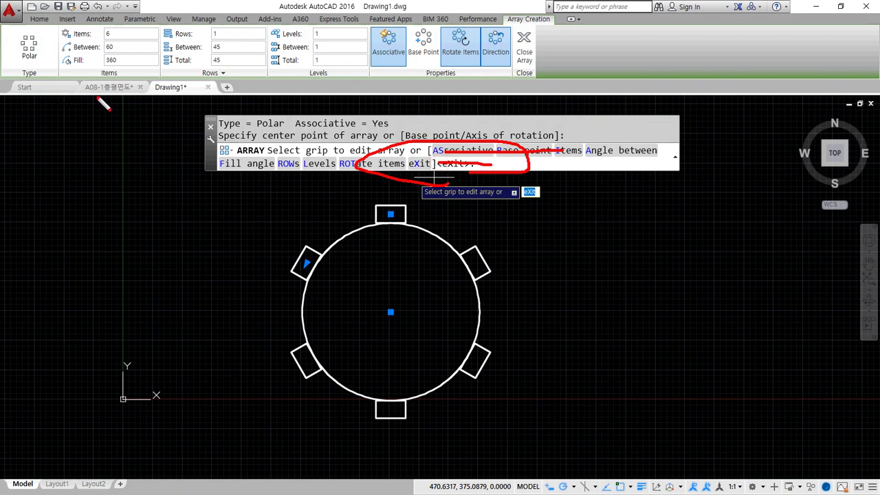
mouse_move(146, 9)
mouse_down()
mouse_move(317, 36)
mouse_move(214, 86)
mouse_move(87, 70)
mouse_move(265, 72)
mouse_up()
click(111, 34)
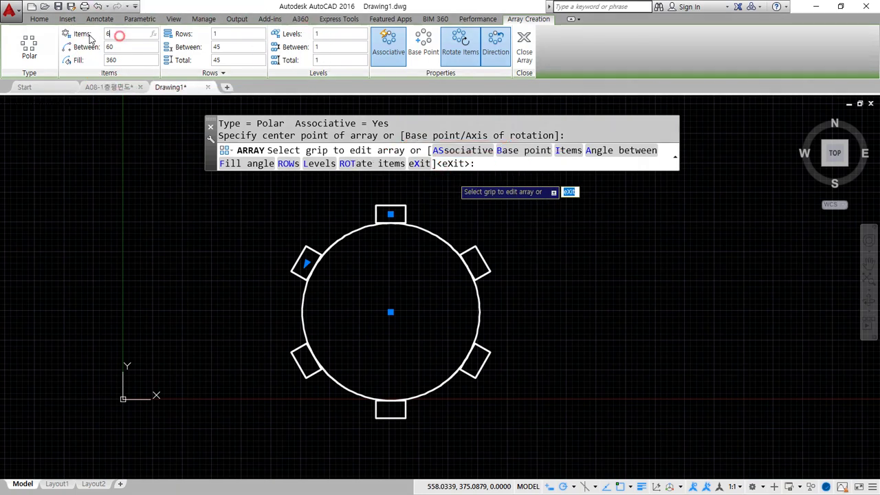
key(Return)
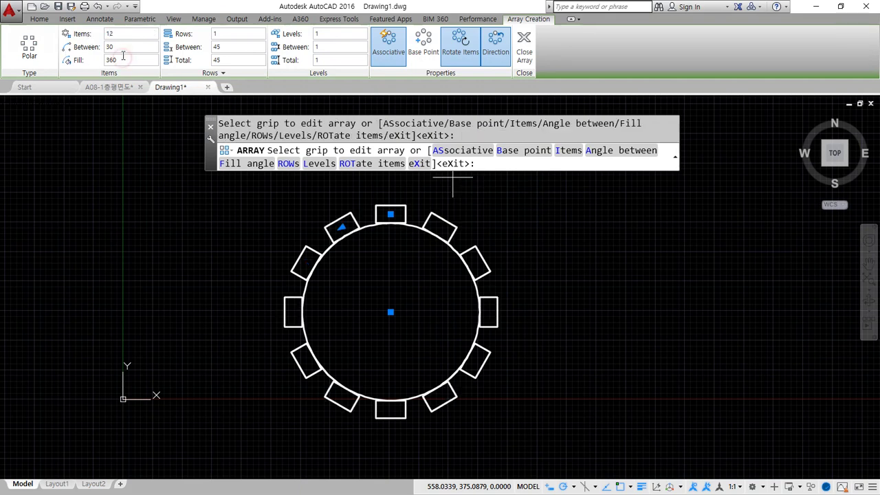
text(180)
key(Return)
mouse_move(162, 91)
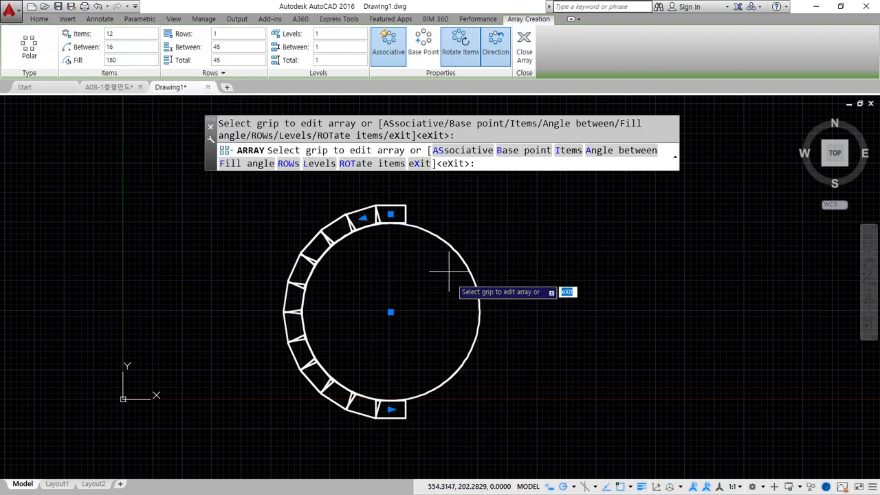
Make the polar array non-associative with 6 items over a 360-degree fill angle, and finish it
click(388, 43)
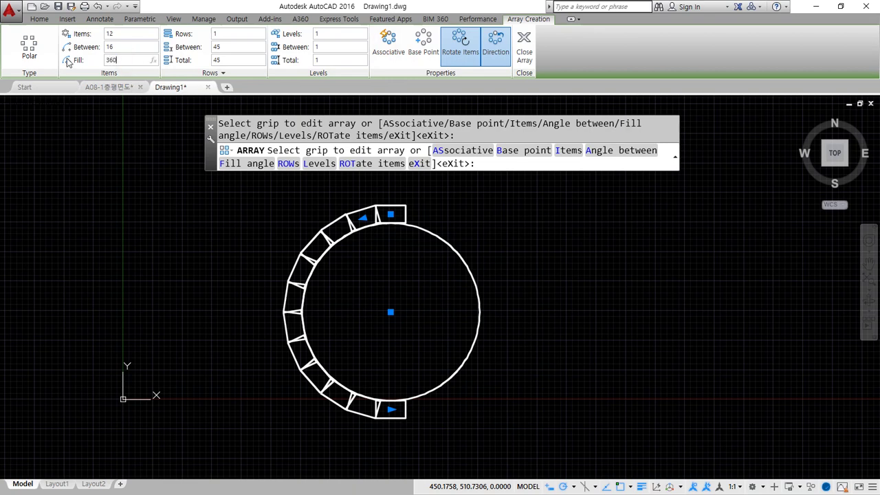
text(360)
key(Return)
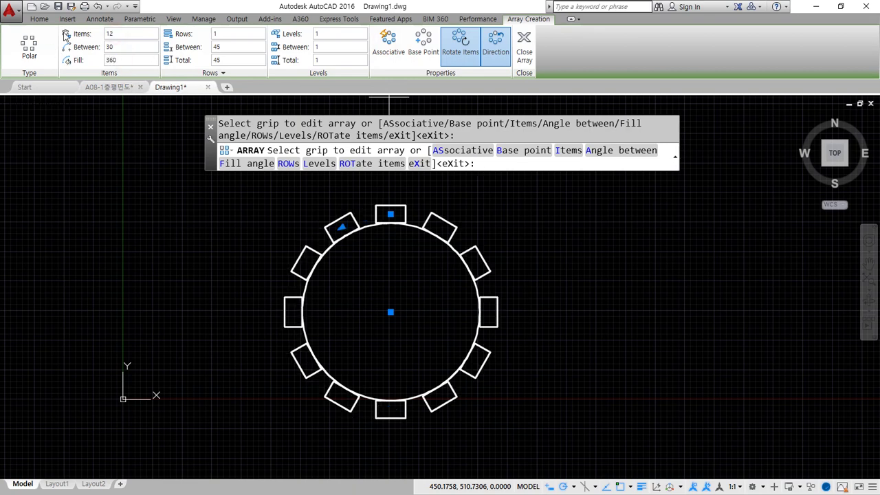
click(130, 35)
key(Return)
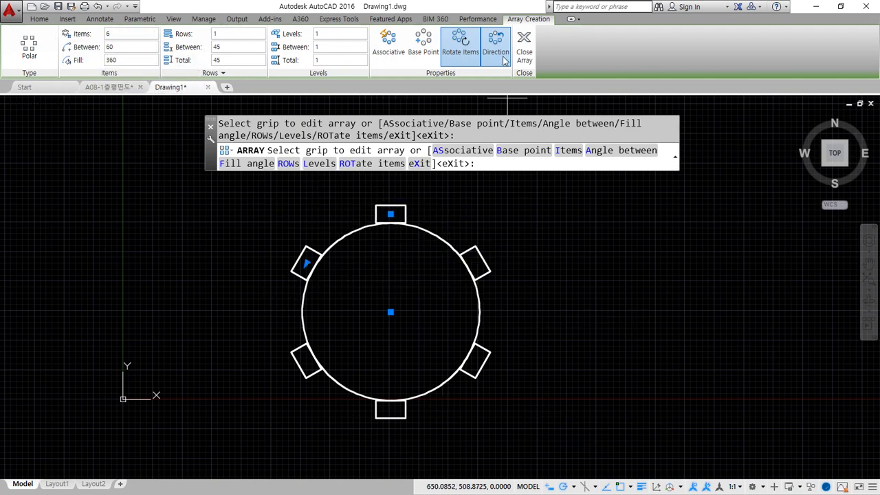
click(524, 45)
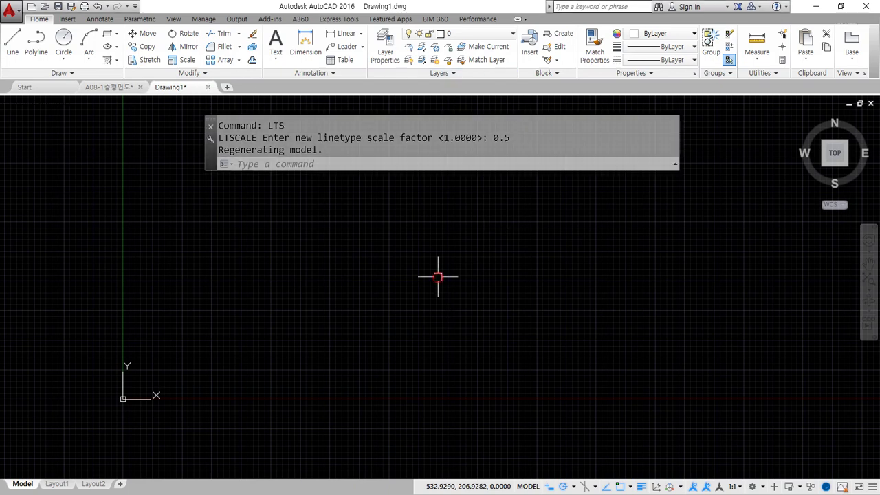
Draw a horizontal construction line through a point in the empty drawing area
text(l)
key(Return)
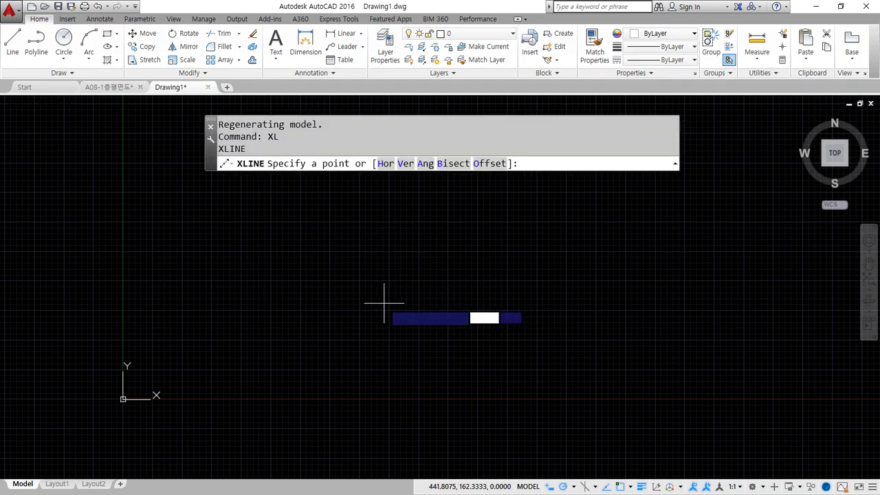
click(384, 300)
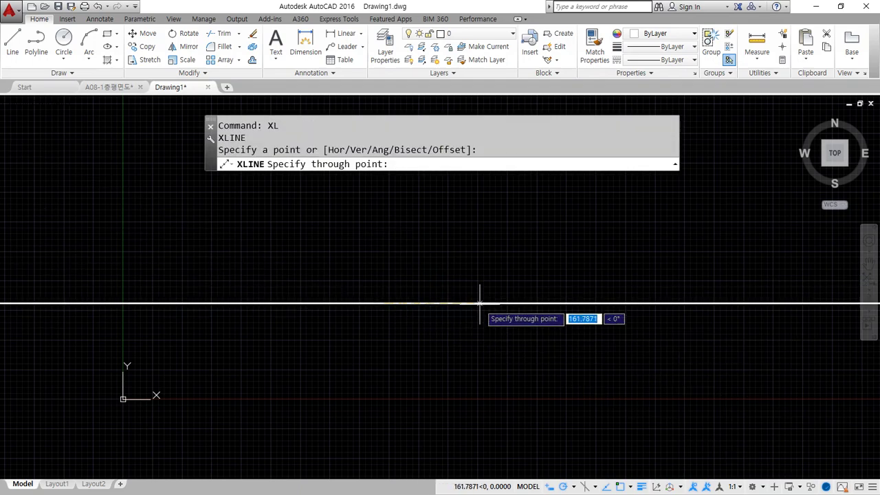
click(479, 301)
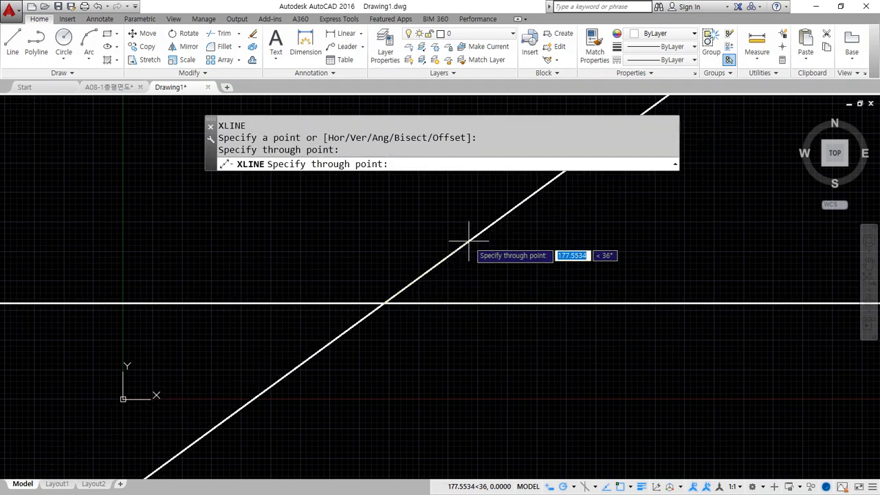
Switch polar tracking to 30-degree increments and add construction lines at 30, 90 and 150 degrees through the same point
click(595, 487)
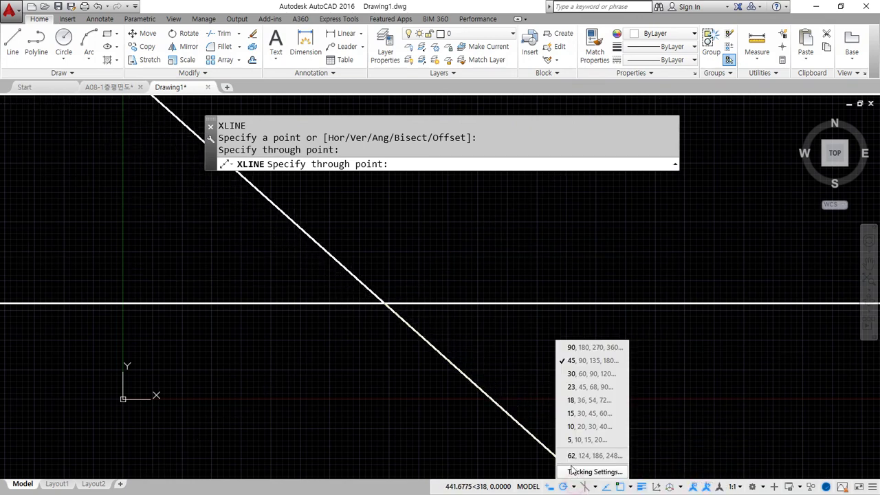
click(591, 373)
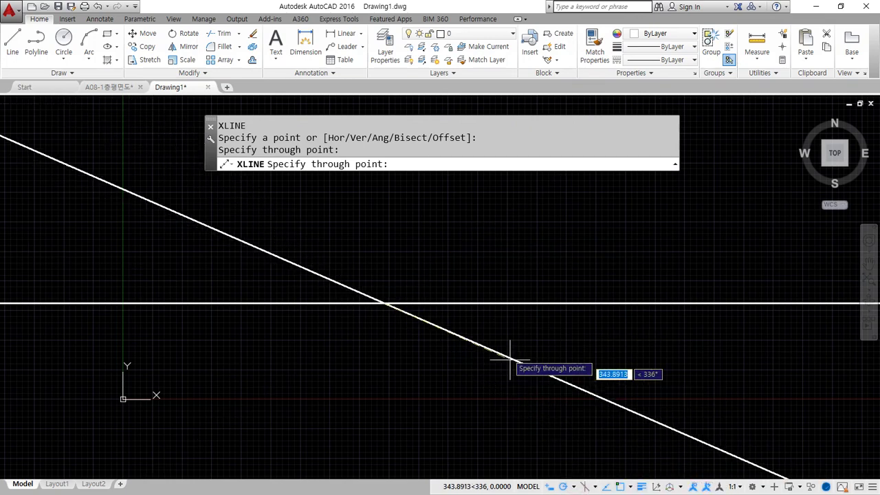
click(473, 246)
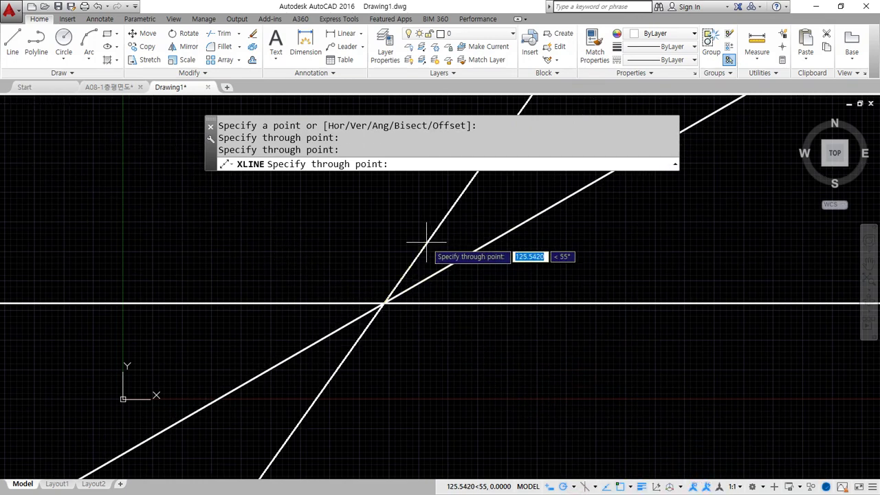
click(384, 246)
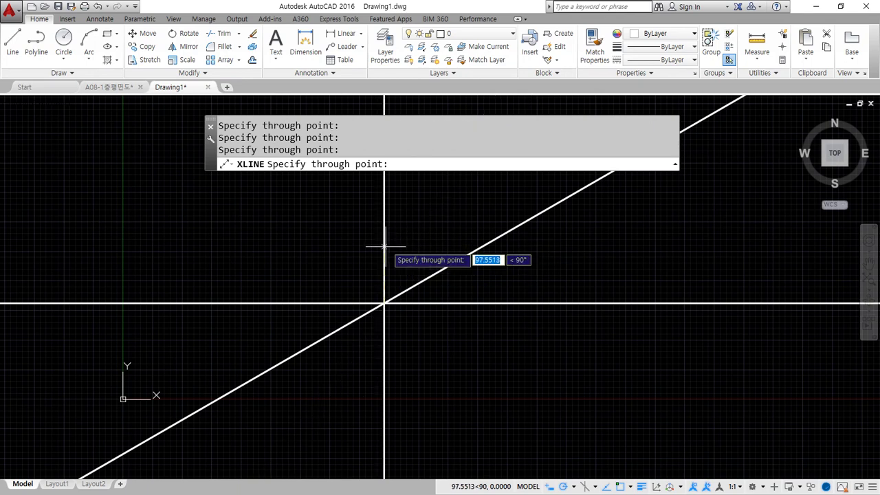
click(311, 261)
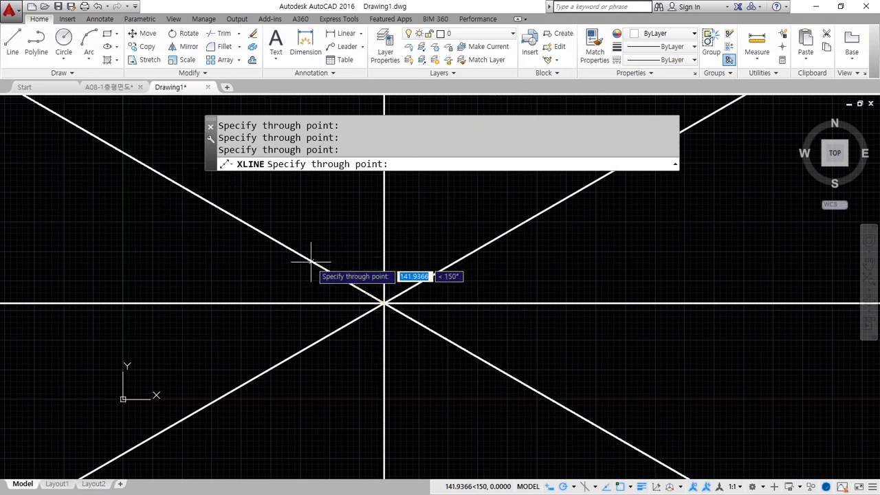
key(Return)
Move all four construction lines to the cen layer and clear the selection
click(408, 379)
click(349, 259)
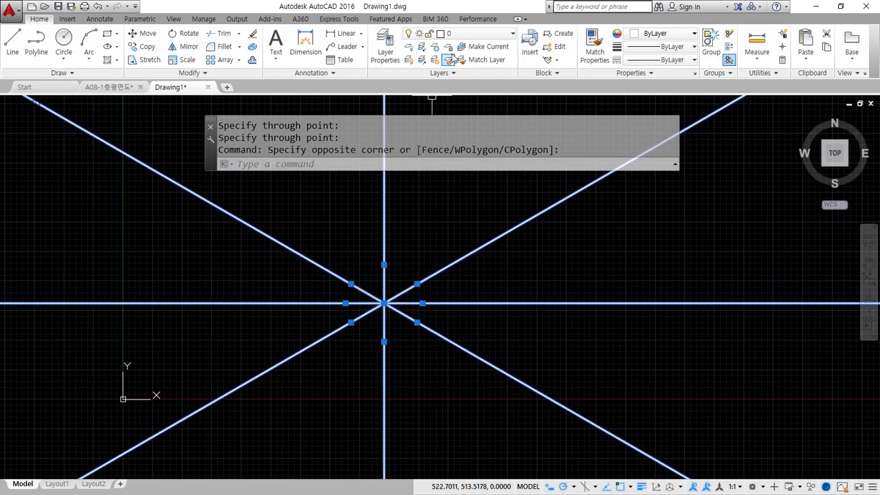
click(467, 33)
click(460, 60)
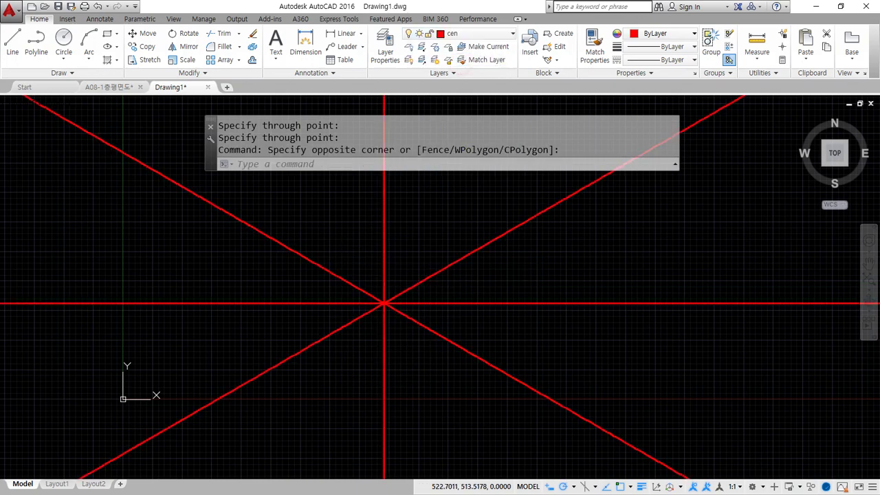
key(Escape)
Draw a circle of radius 20 centred on the intersection of the construction lines
scroll(381, 308, up, 3)
text(c)
key(Return)
click(441, 281)
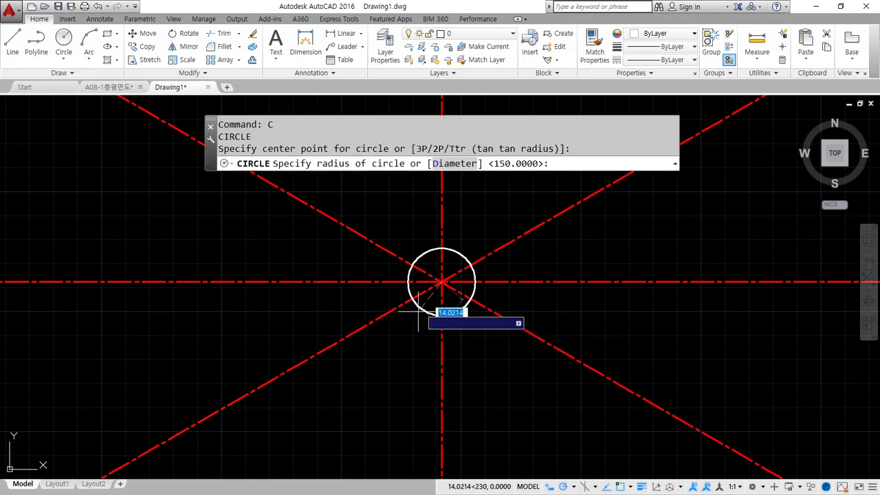
text(20)
key(Return)
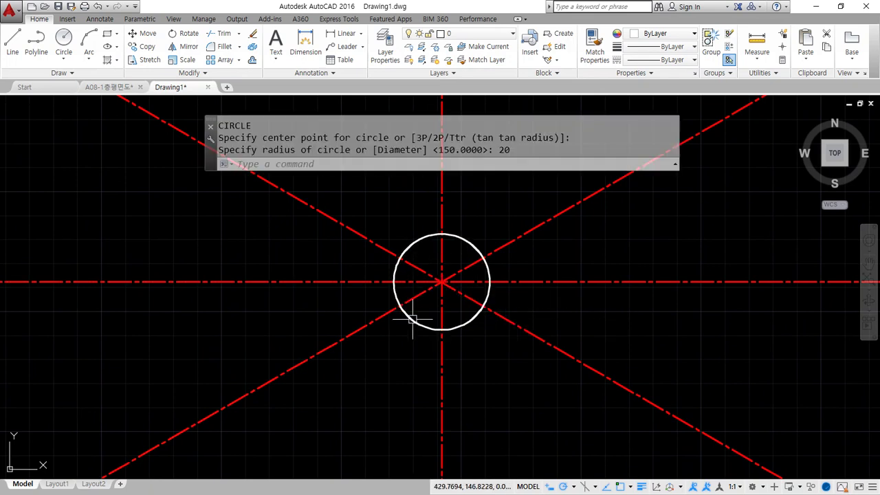
Match the radius 20 circle's properties to those of the vertical centre line
text(ma)
key(Return)
click(441, 365)
click(471, 322)
key(Return)
Draw a concentric circle of radius 40 about the centre line intersection
text(c)
key(Return)
click(441, 281)
text(40)
key(Return)
Match the radius 40 circle's properties to those of the radius 20 centre line circle
text(ma)
key(Return)
click(473, 321)
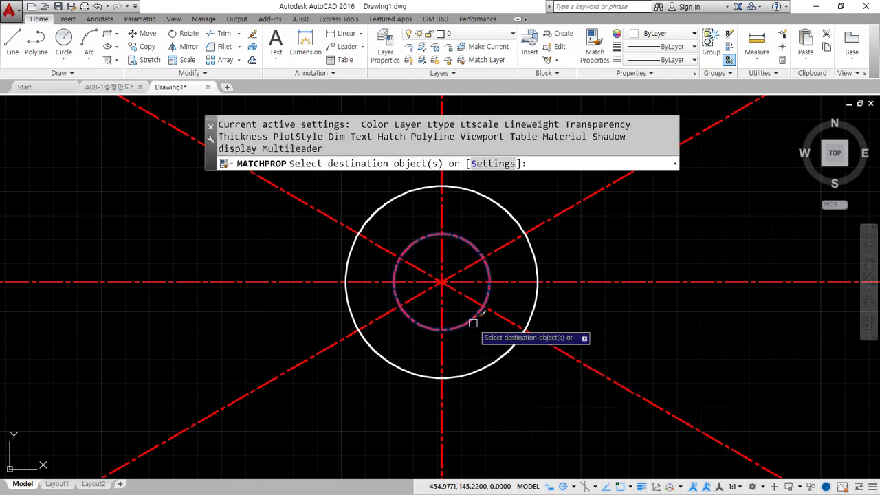
click(495, 361)
key(Return)
Draw a concentric outer circle of radius 55 about the centre line intersection
text(c)
key(Return)
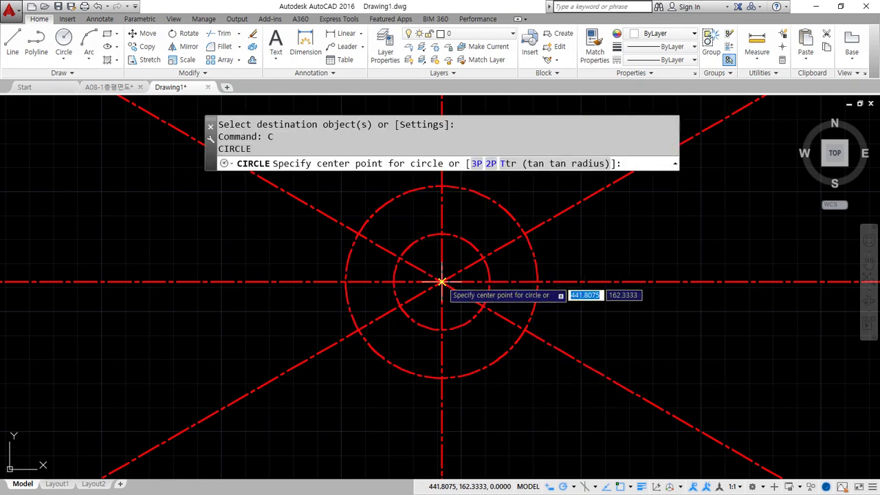
click(442, 281)
text(55)
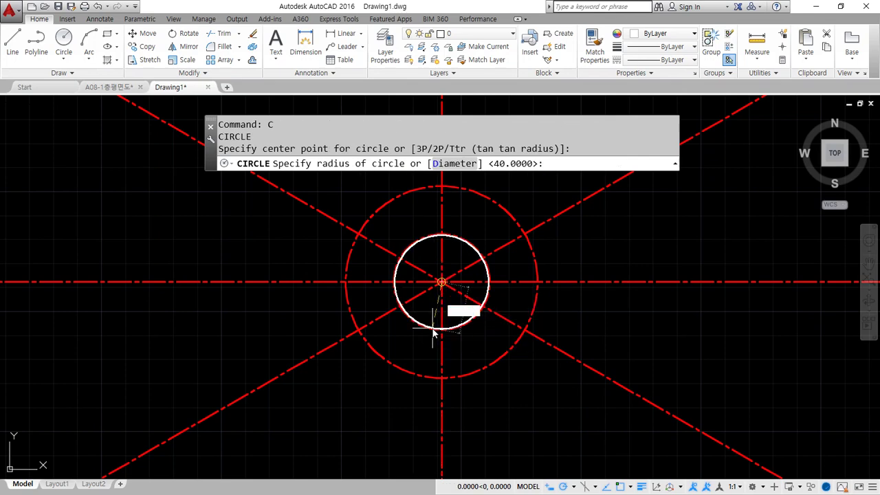
key(Return)
scroll(440, 337, down, 2)
middle_drag(512, 364, 445, 373)
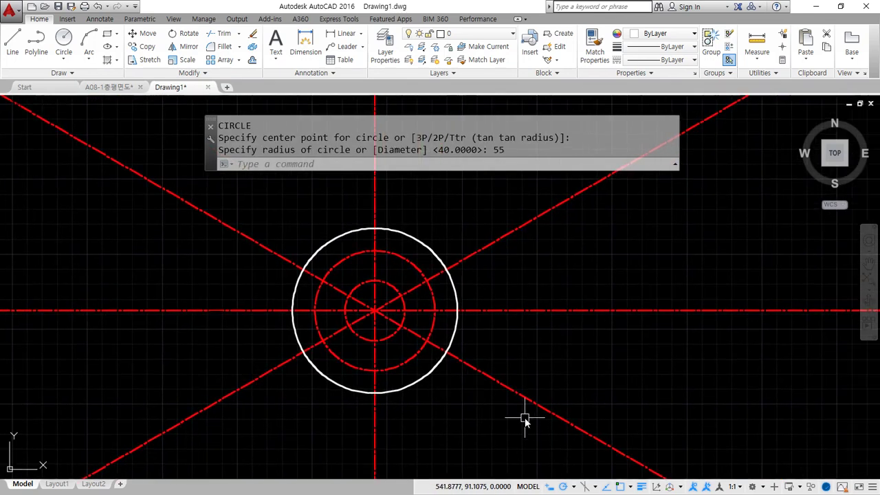
Trim away all parts of the construction lines that extend outside the radius 55 circle
text(tr)
key(Return)
key(Return)
click(538, 432)
click(519, 204)
click(458, 203)
click(326, 182)
click(268, 188)
click(240, 418)
click(240, 418)
click(428, 447)
key(Return)
Draw a circle of radius 3.5 where the radius 20 circle crosses the horizontal centre line, right of the centre
scroll(380, 305, up, 4)
middle_drag(366, 350, 373, 295)
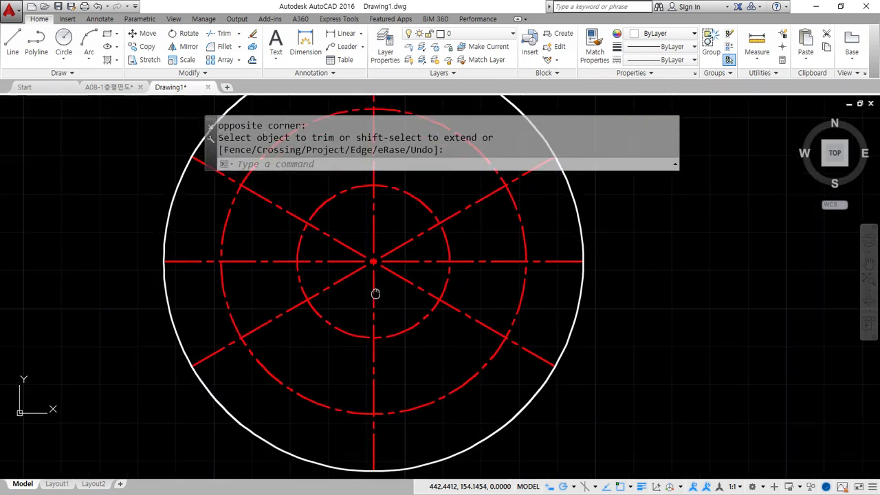
middle_drag(429, 279, 428, 290)
text(c)
key(Return)
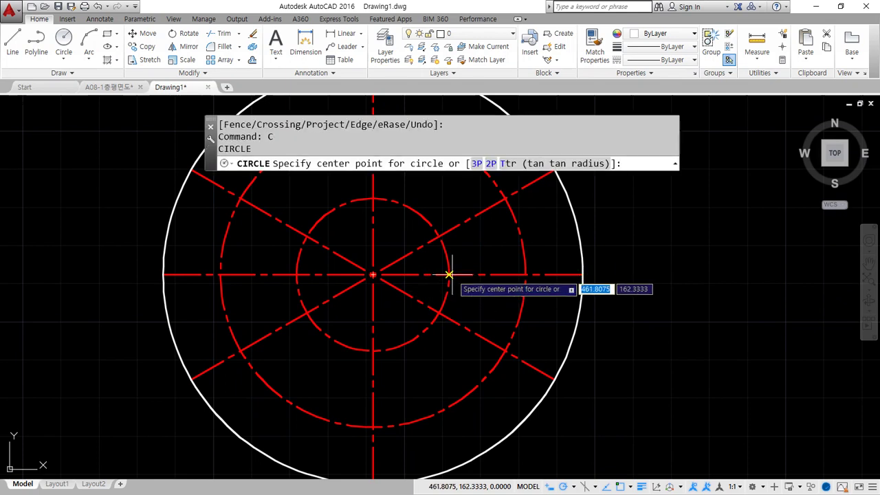
click(448, 275)
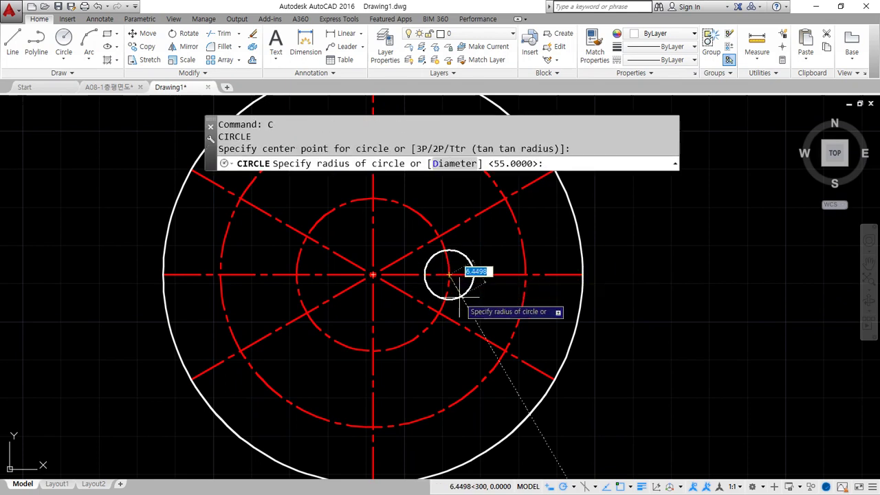
key(Return)
Draw a circle of radius 6.5 at the top intersection of the radius 40 circle and the vertical centre line
middle_drag(442, 252, 445, 313)
key(Return)
middle_drag(355, 195, 356, 219)
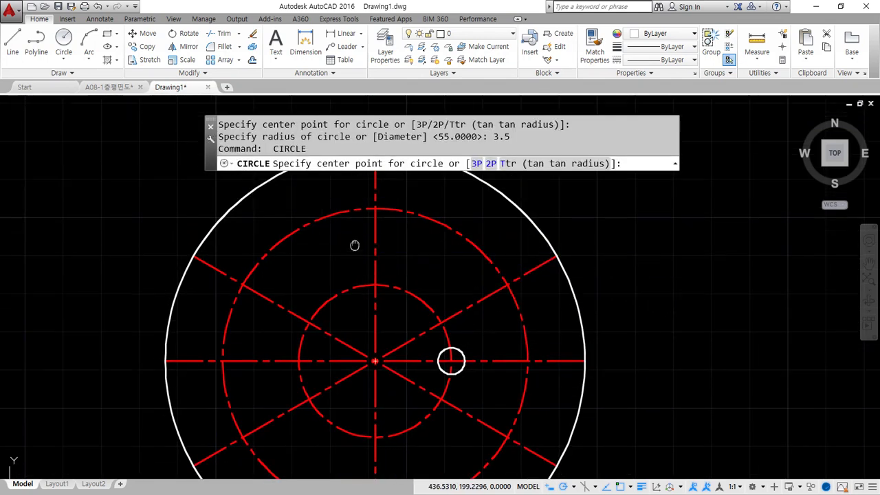
click(374, 209)
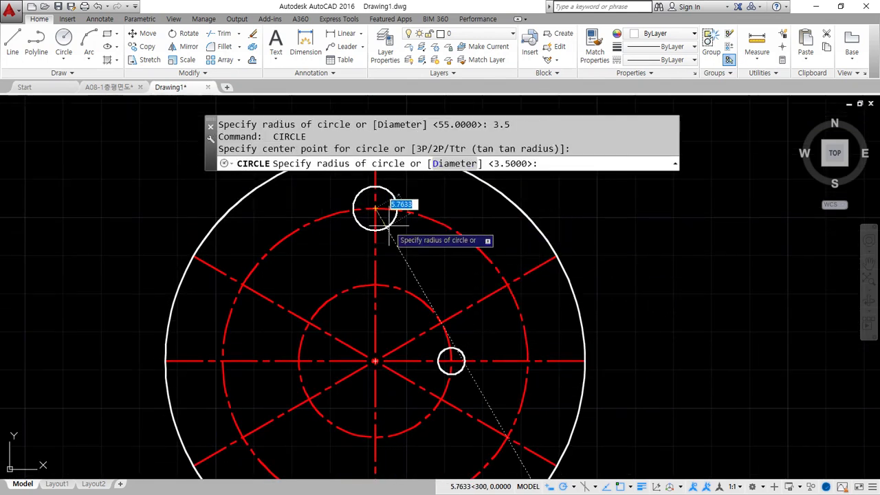
text(6.5)
key(Return)
Draw a circle of radius 10 concentric with the radius 6.5 circle
key(Return)
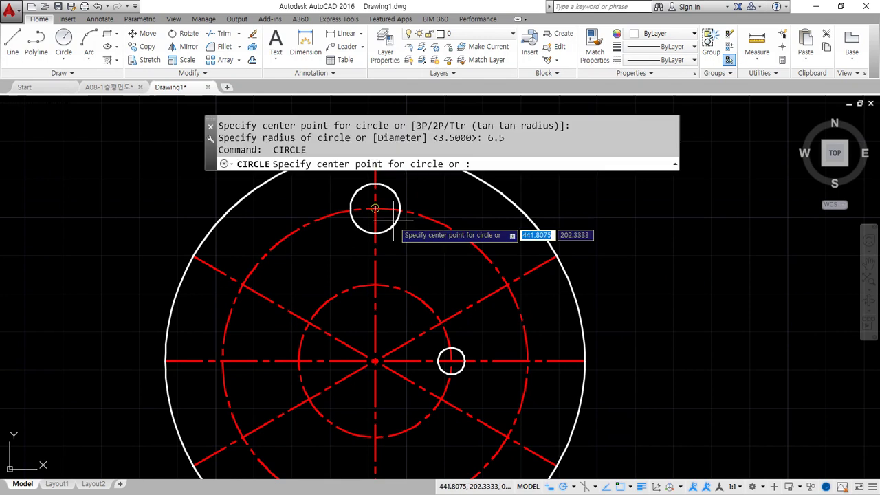
click(375, 207)
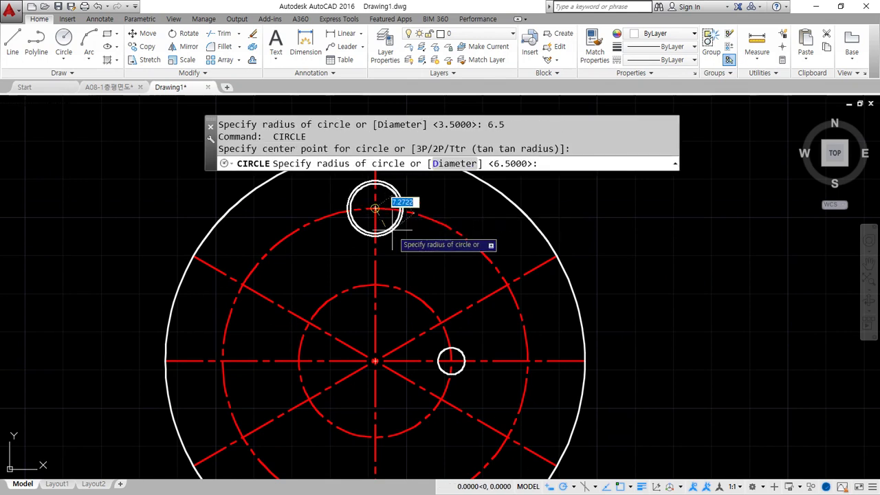
text(10)
key(Return)
scroll(392, 230, down, 2)
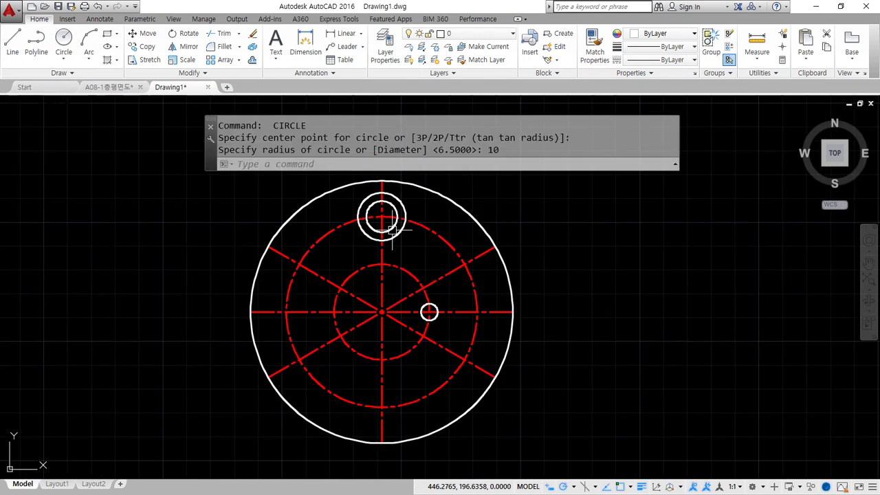
Polar-array the radius 3.5 circle around the plate's centre with 4 items
middle_drag(392, 229, 384, 201)
text(AR)
key(Return)
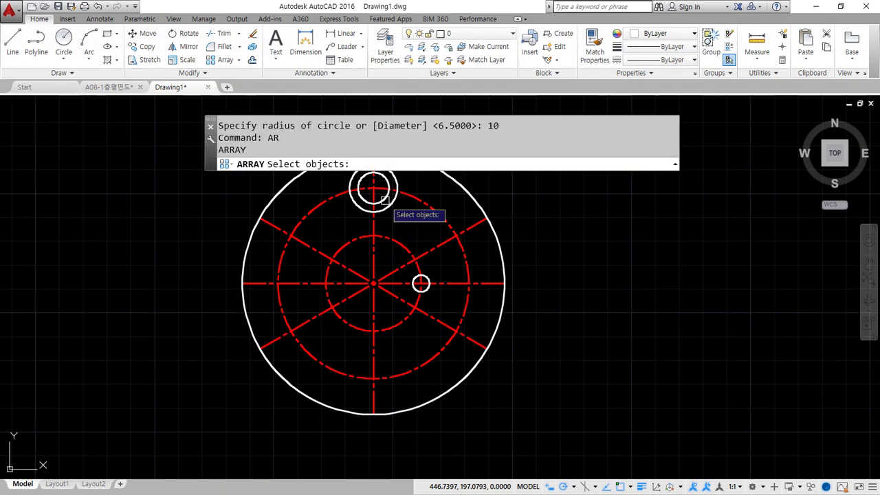
click(421, 283)
key(Return)
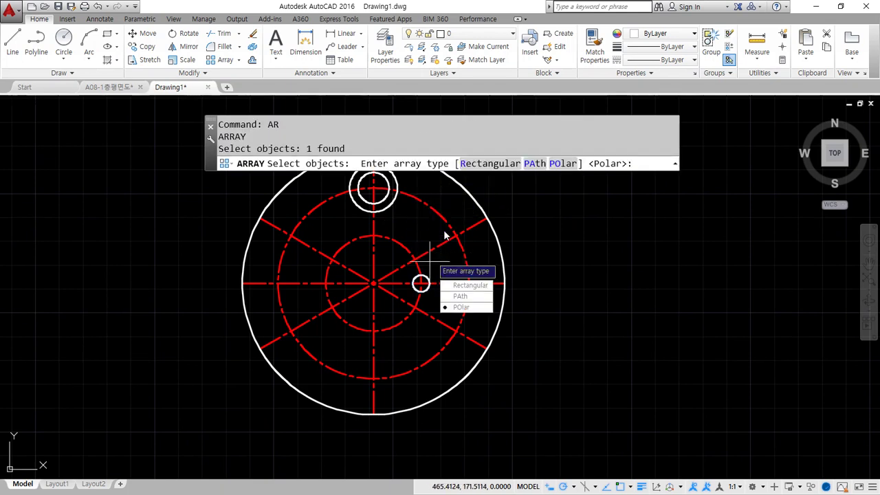
click(563, 164)
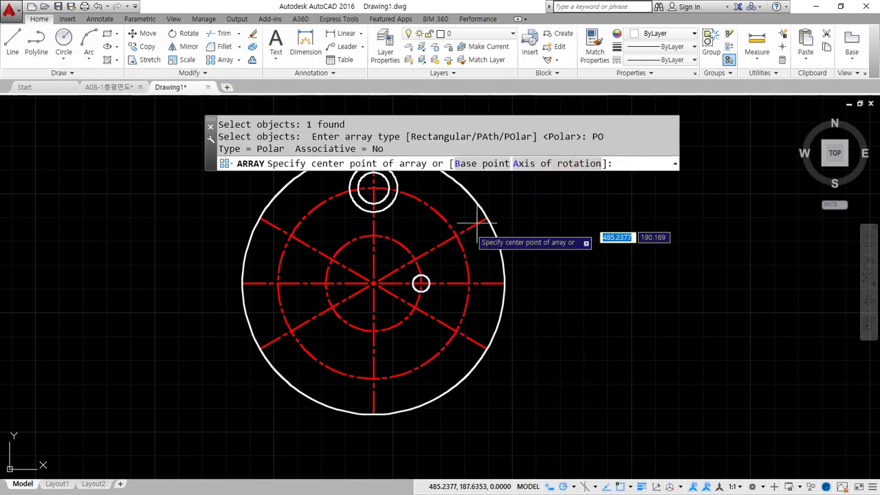
click(373, 284)
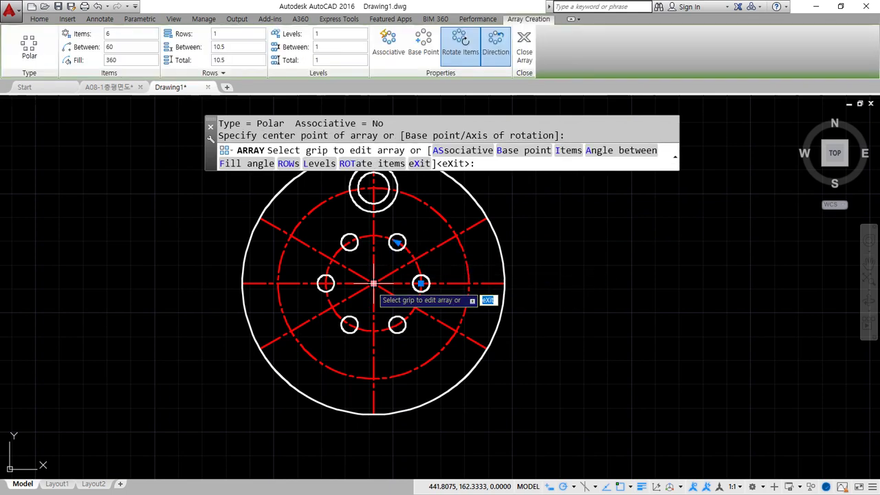
text(4)
key(Return)
key(Return)
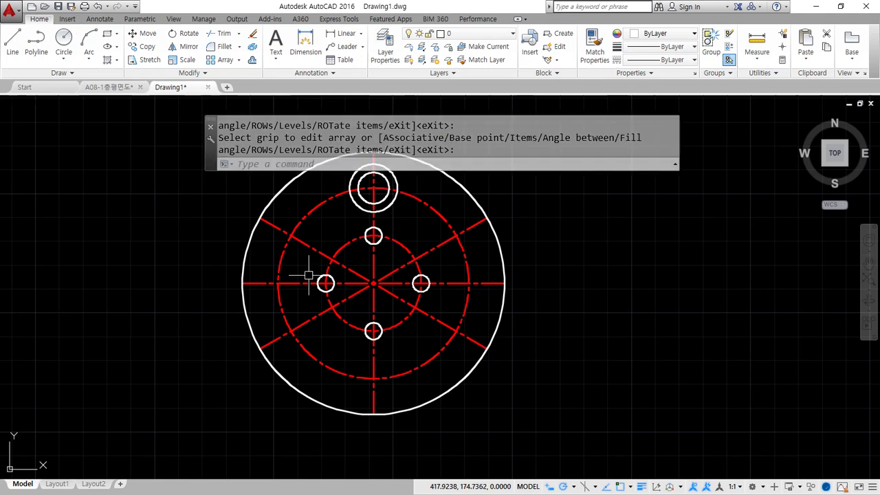
middle_drag(411, 266, 409, 308)
key(Return)
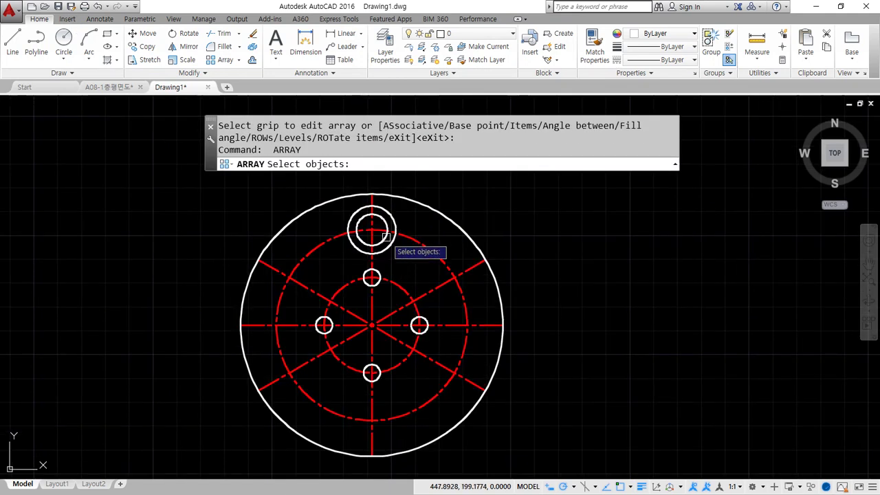
click(383, 235)
click(383, 239)
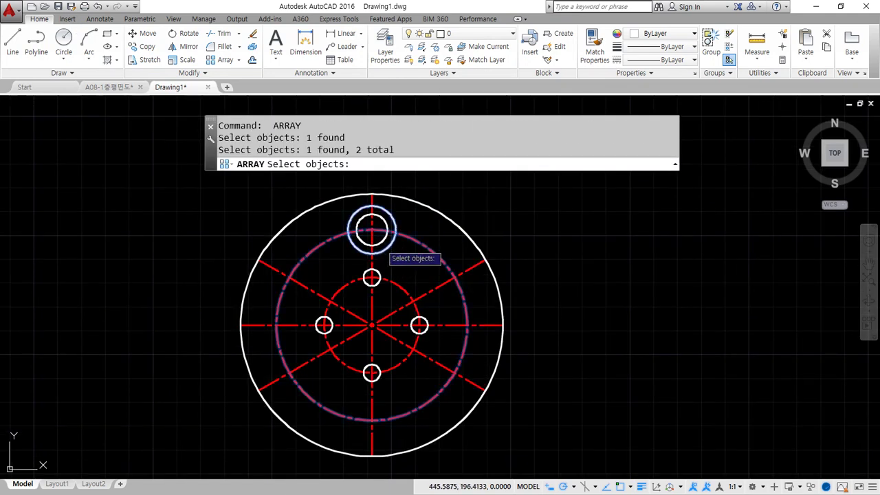
key(Escape)
Polar-array the radius 6.5 and radius 10 circles around the plate's centre with 6 items over 360 degrees
key(Return)
click(385, 245)
click(384, 246)
key(Return)
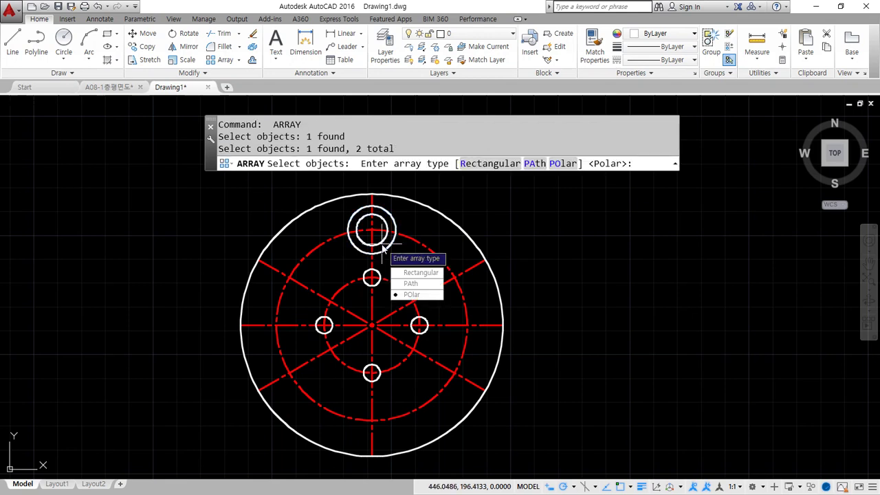
key(Return)
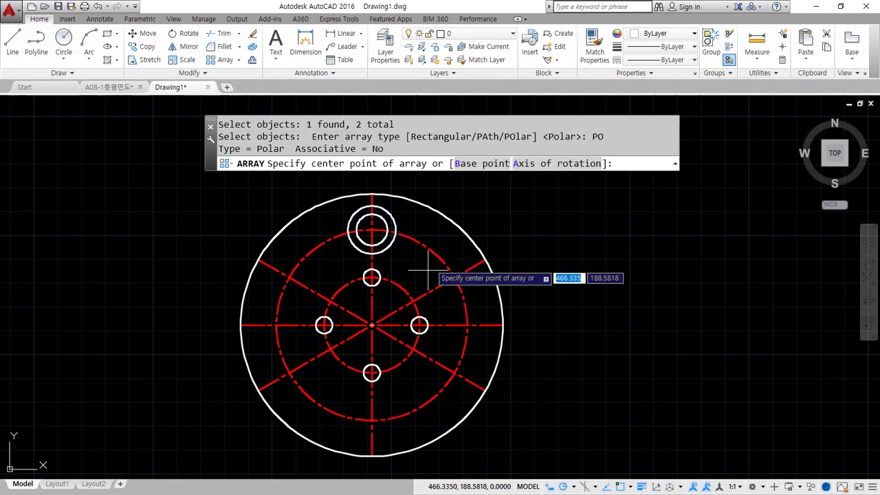
click(371, 325)
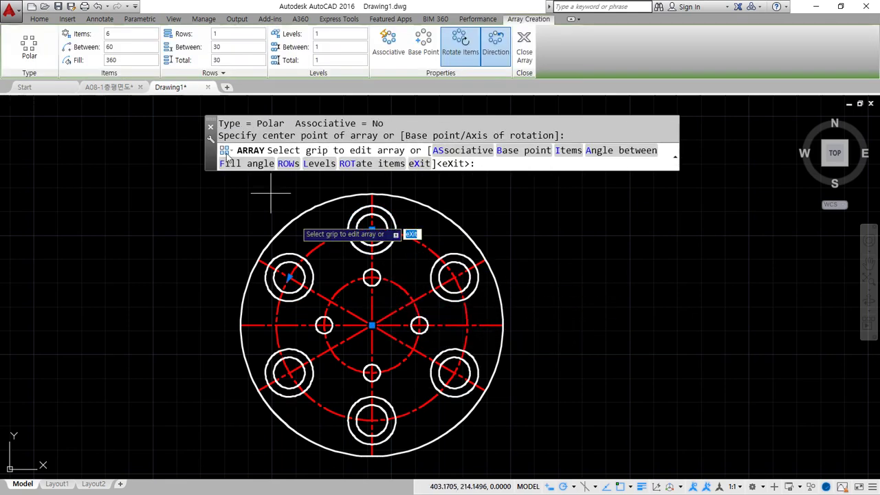
click(523, 48)
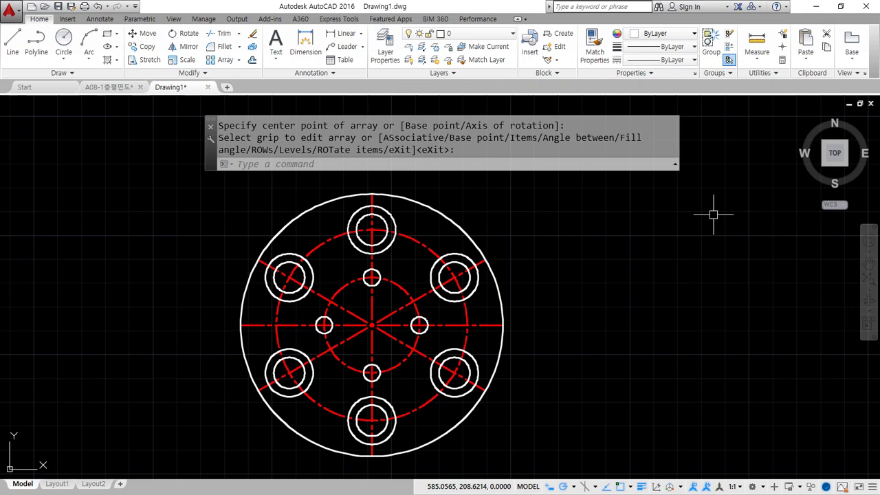
Erase the entire plate drawing and zoom to show the whole drawing area
key(Escape)
scroll(504, 398, down, 5)
scroll(496, 287, up, 3)
middle_drag(496, 287, 491, 327)
click(534, 361)
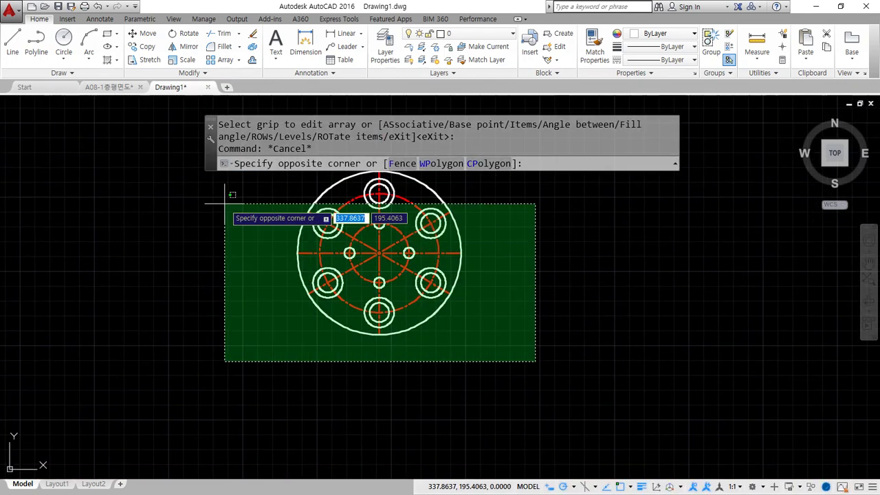
click(229, 180)
text(e)
key(Return)
text(z)
key(Return)
text(a)
key(Return)
On layer cen, draw four construction lines through one common point: horizontal, vertical, at 30° and at 150°
click(481, 33)
click(467, 57)
key(Return)
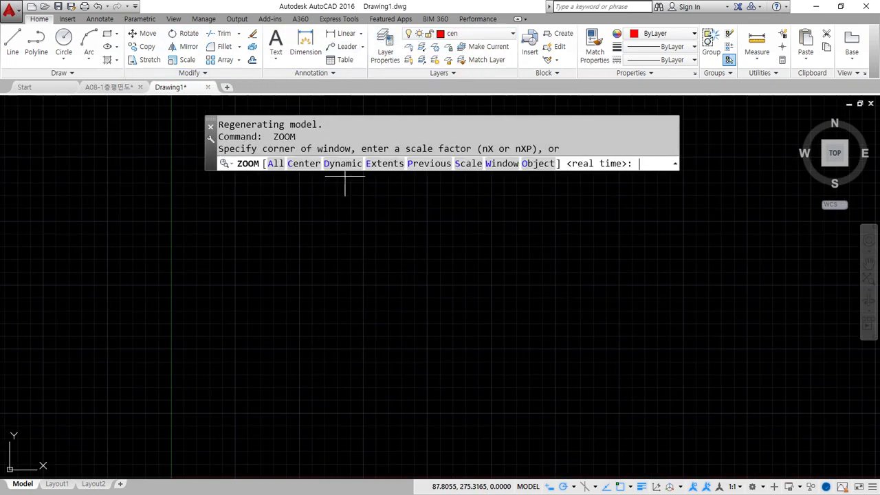
click(363, 281)
key(Escape)
text(xl)
key(Return)
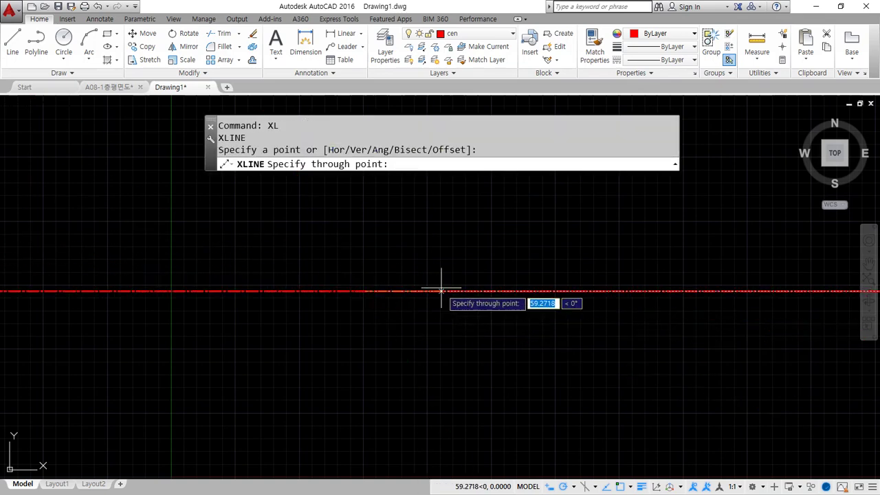
click(441, 290)
click(437, 248)
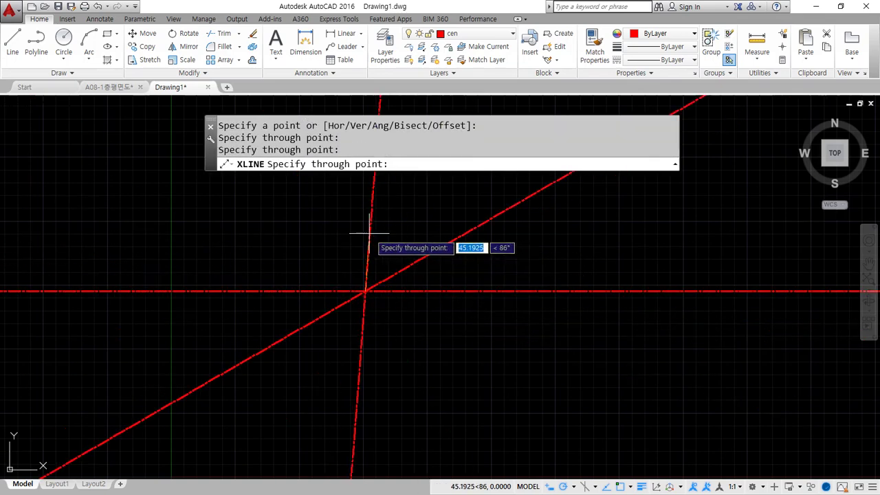
click(365, 231)
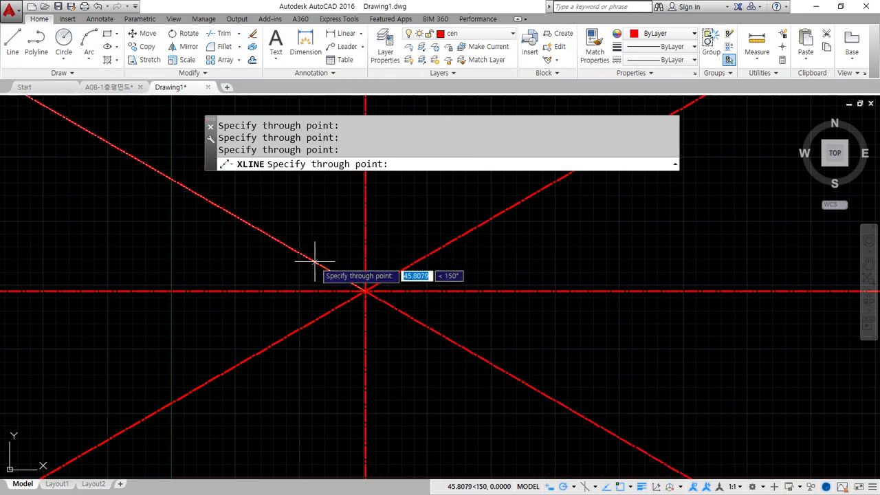
click(316, 261)
key(Return)
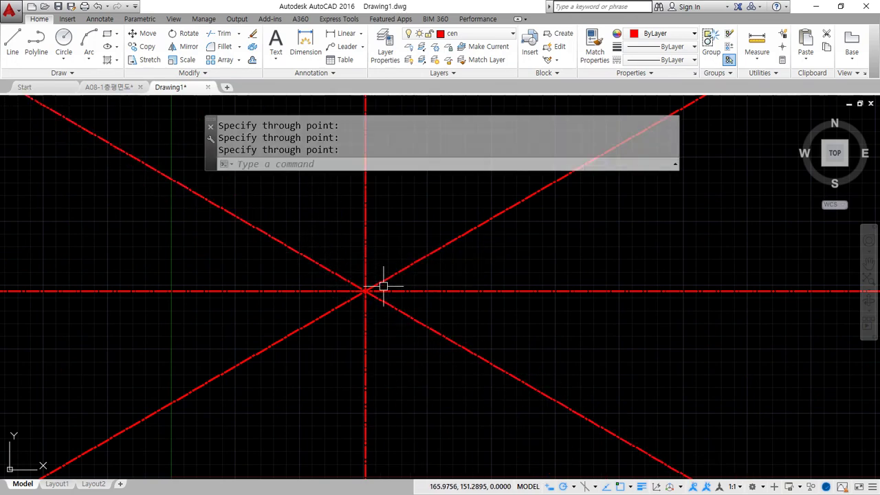
On layer 0, draw a circle of radius 11 centred at the intersection of the construction lines
scroll(384, 281, up, 1)
click(457, 36)
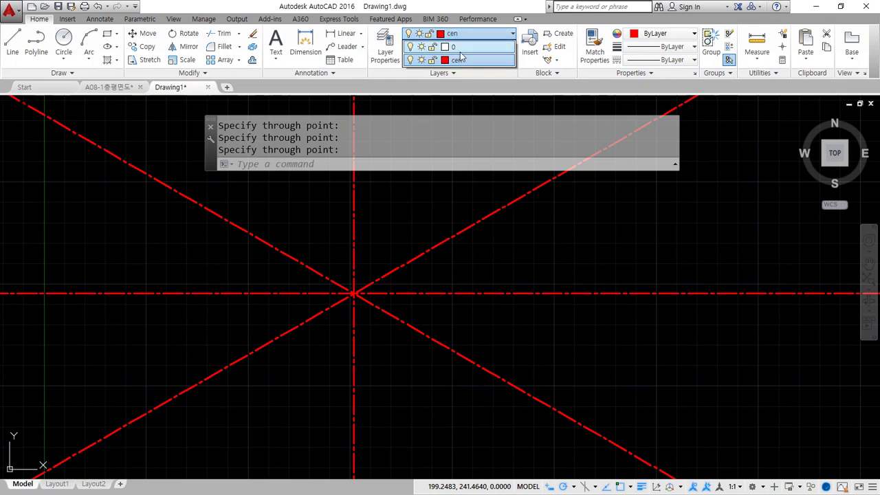
click(459, 51)
text(C)
key(Return)
click(353, 293)
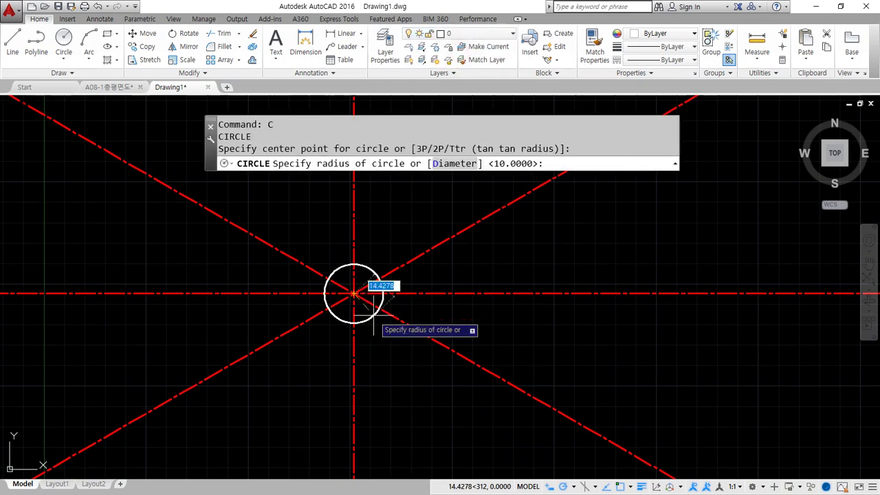
text(11)
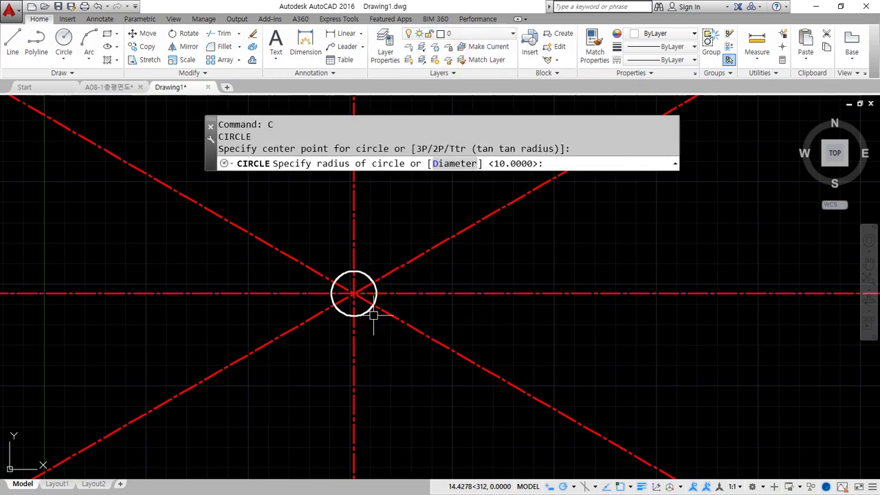
key(Return)
Draw a horizontal construction line through the bottom quadrant of the radius 11 circle
text(xl)
key(Return)
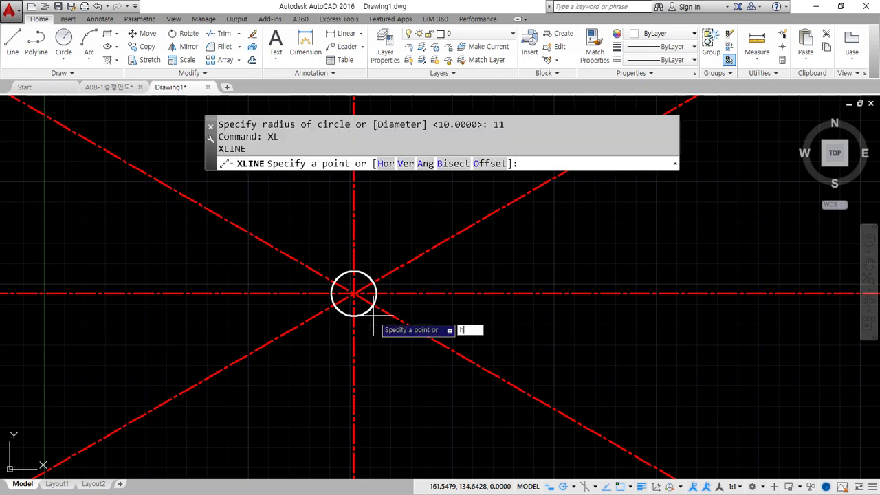
text(h)
key(Return)
click(354, 316)
key(Return)
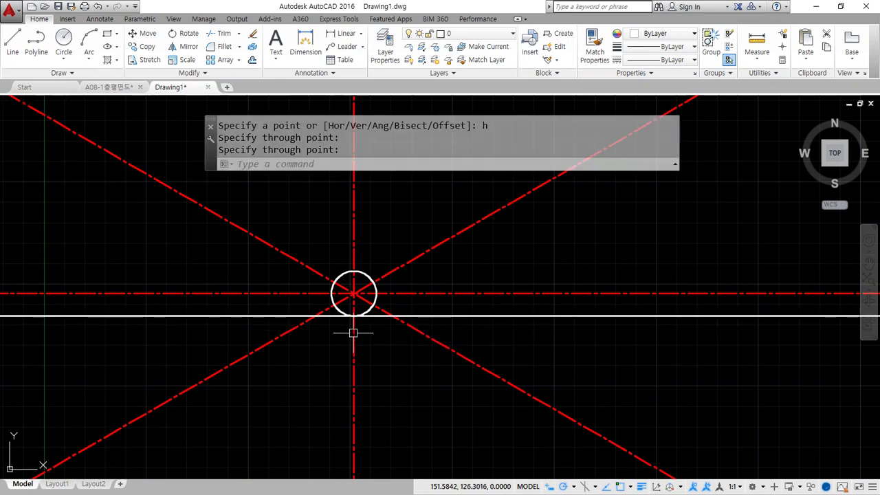
Offset the white horizontal construction line 26 upward, above the circle
text(o)
key(Return)
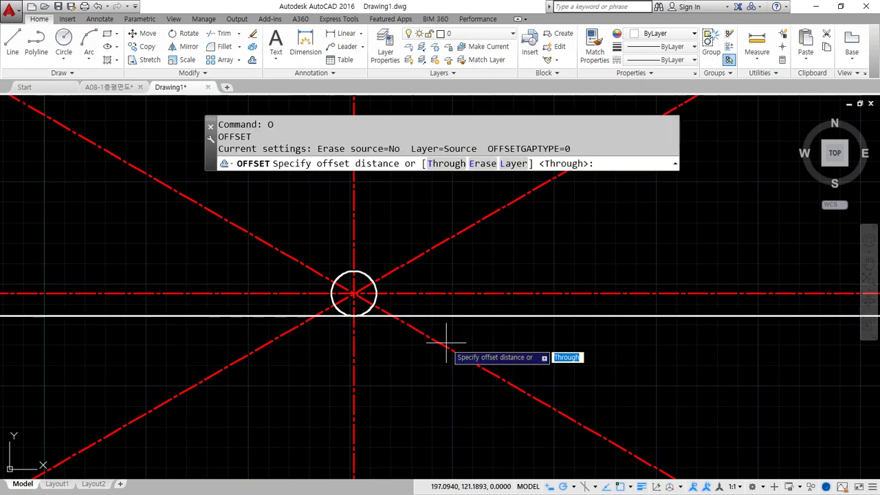
key(Return)
click(440, 315)
click(426, 278)
key(Return)
Offset the vertical centre line by 3 to both sides
text(o)
key(Return)
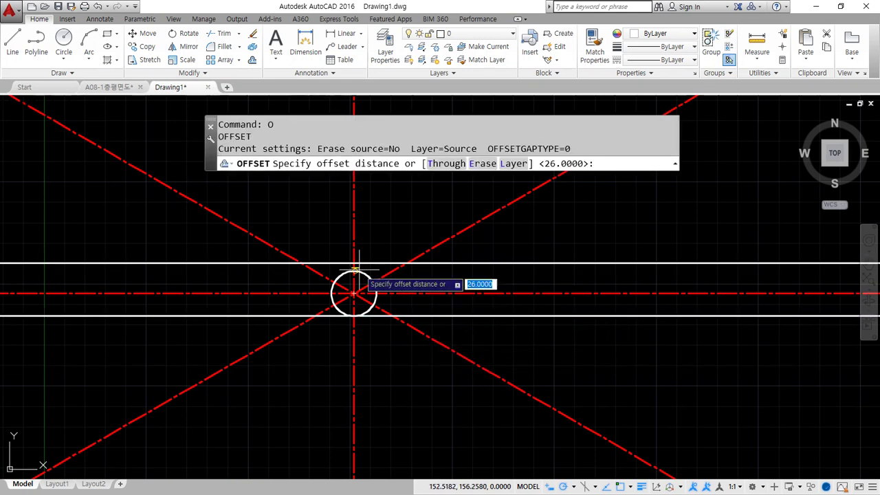
text(3)
key(Return)
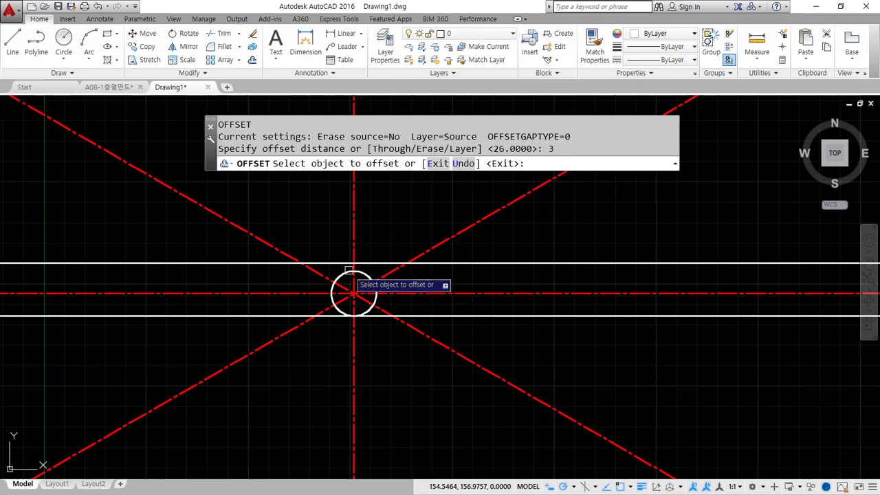
scroll(351, 259, up, 1)
click(355, 238)
click(344, 243)
click(355, 242)
click(363, 250)
key(Return)
Trim the top arc of the circle between the vertical centre line and its right offset line
scroll(328, 288, up, 1)
scroll(350, 285, up, 2)
text(tr)
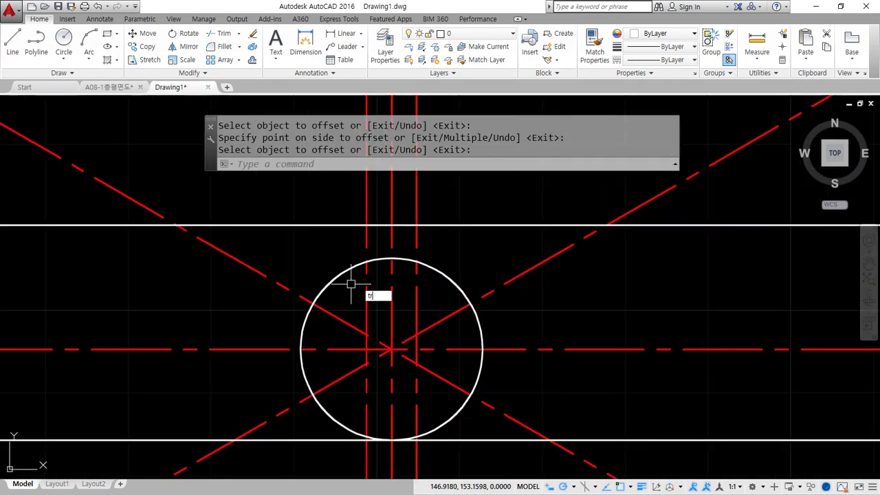
key(Return)
key(Return)
key(Return)
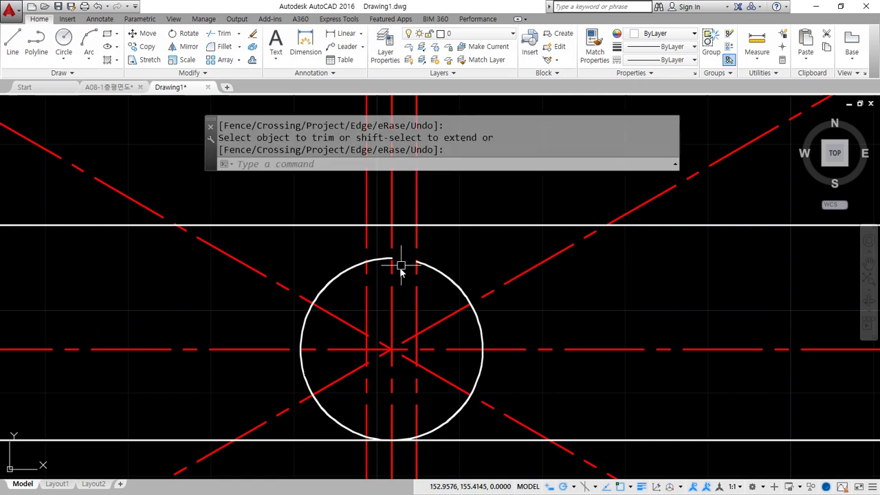
Match the properties of the radius 11 circle to the two offset vertical lines
text(ma)
key(Return)
click(440, 271)
click(416, 236)
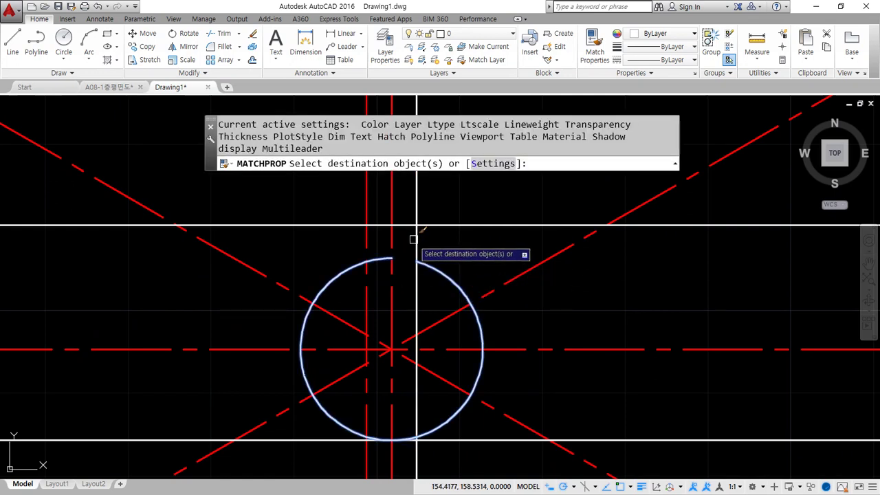
click(366, 234)
key(Return)
Fillet with radius 0 the left offset line to the upper horizontal line and to the circle's arc
text(f)
key(Return)
text(r)
key(Return)
text(0)
key(Return)
text(m)
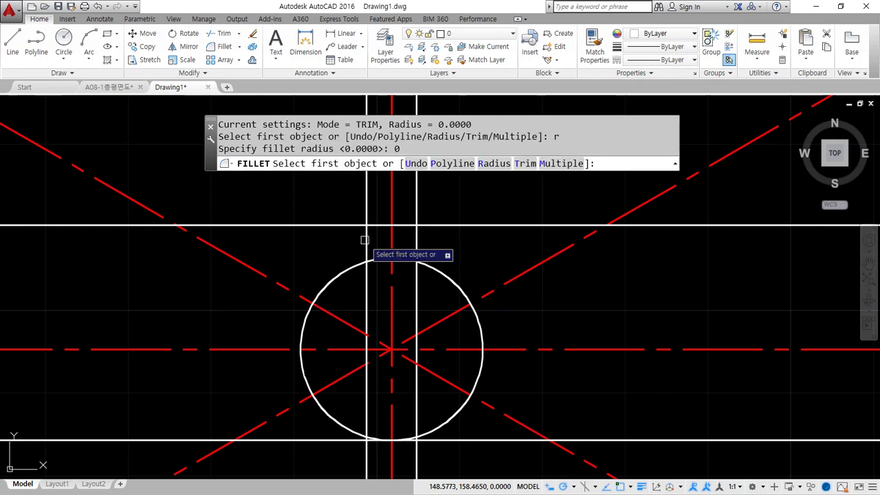
key(Return)
click(373, 226)
click(368, 232)
click(367, 245)
click(358, 266)
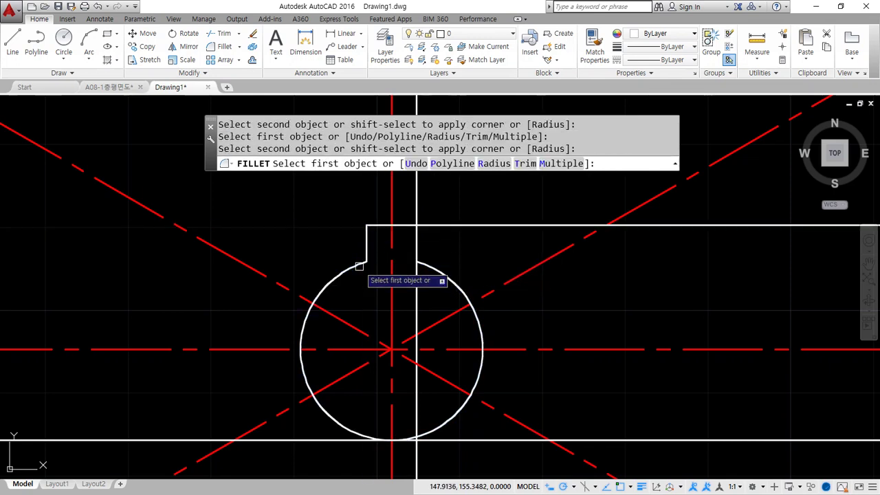
Close the keyway's right side with radius 0 fillets, joining the right offset line to the arc and the top line
click(428, 268)
click(421, 248)
click(416, 249)
click(417, 244)
click(408, 227)
key(Escape)
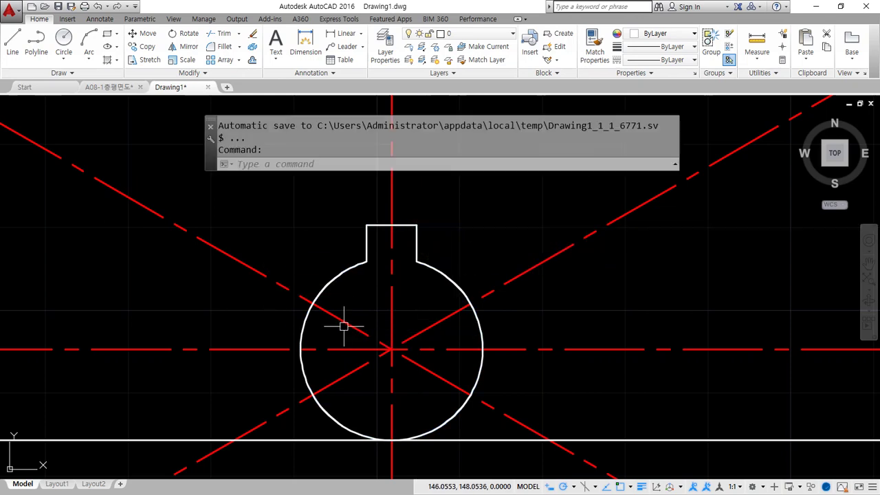
Draw a circle of radius 19.5 centred at the intersection of the centre lines
scroll(344, 324, down, 2)
text(c)
key(Return)
click(365, 262)
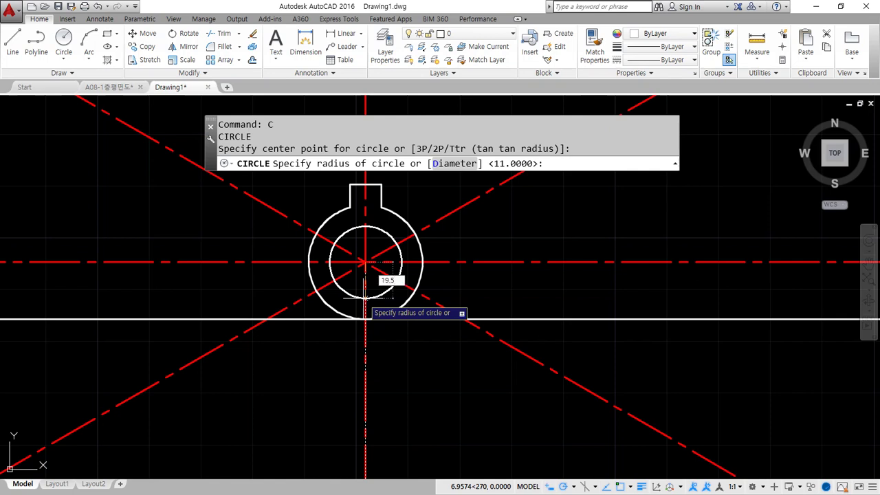
key(Return)
Erase the horizontal construction line at the bottom of the keyway circle
click(414, 324)
click(404, 308)
text(e)
key(Return)
Draw a circle of radius 25 concentric with the radius 19.5 circle
scroll(250, 473, down, 1)
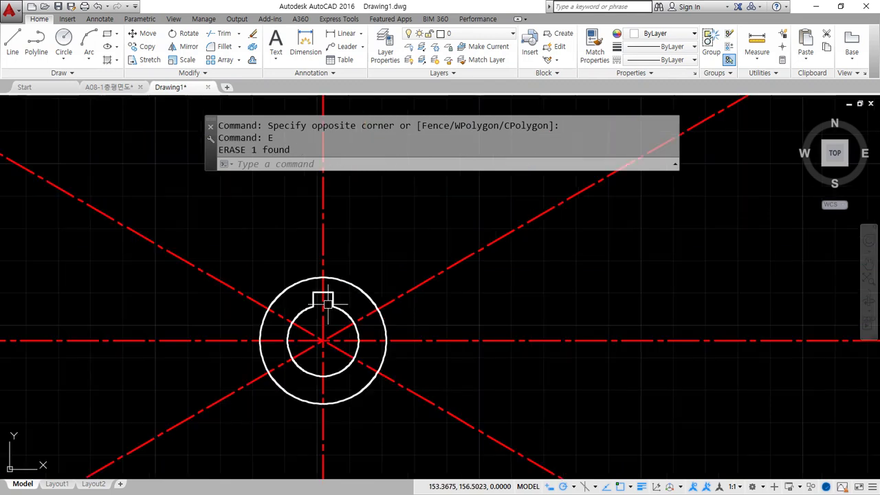
text(c)
key(Return)
click(323, 340)
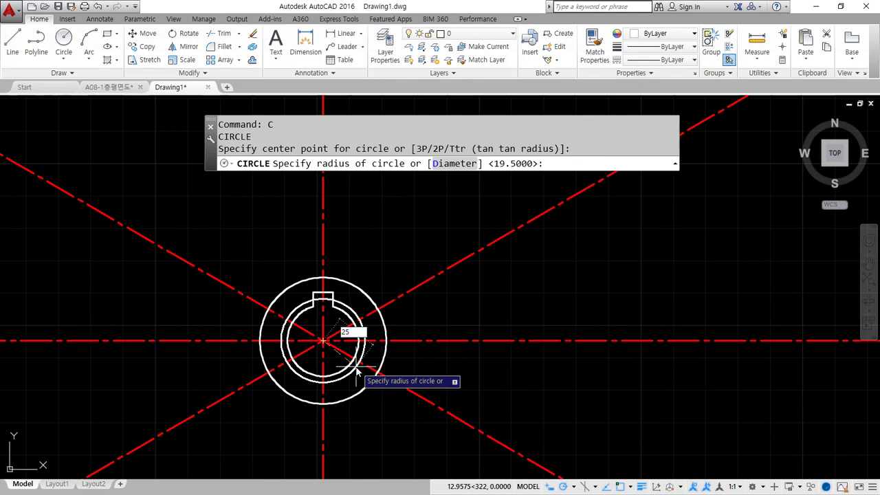
key(Return)
text(c)
key(Return)
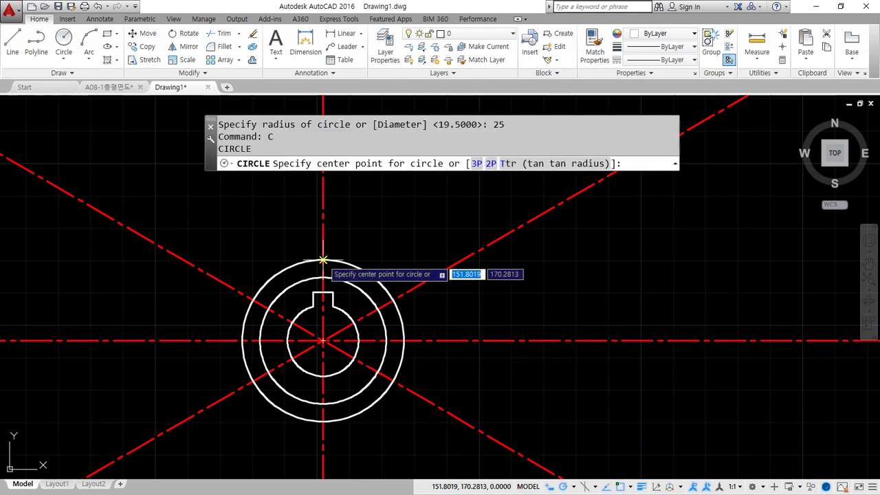
click(321, 259)
key(Escape)
Draw a circle of diameter 7 centred where the vertical centre line crosses the top of the radius 25 circle
key(Return)
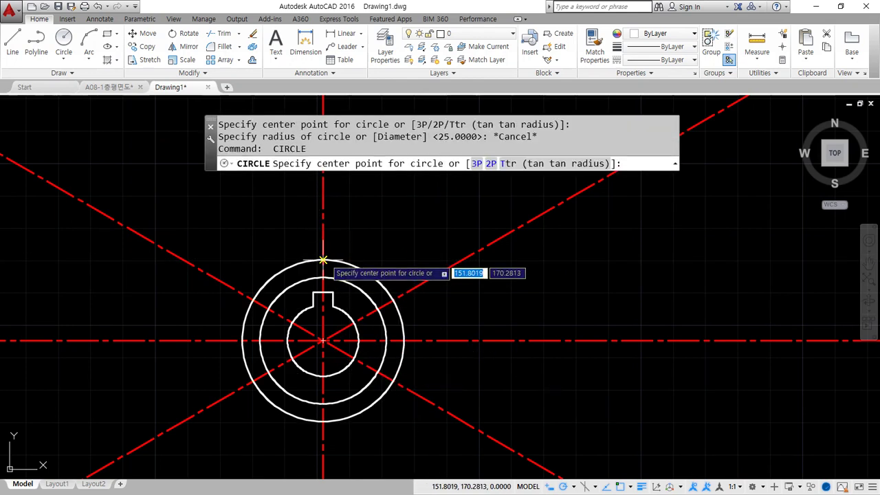
click(323, 260)
text(d)
key(Return)
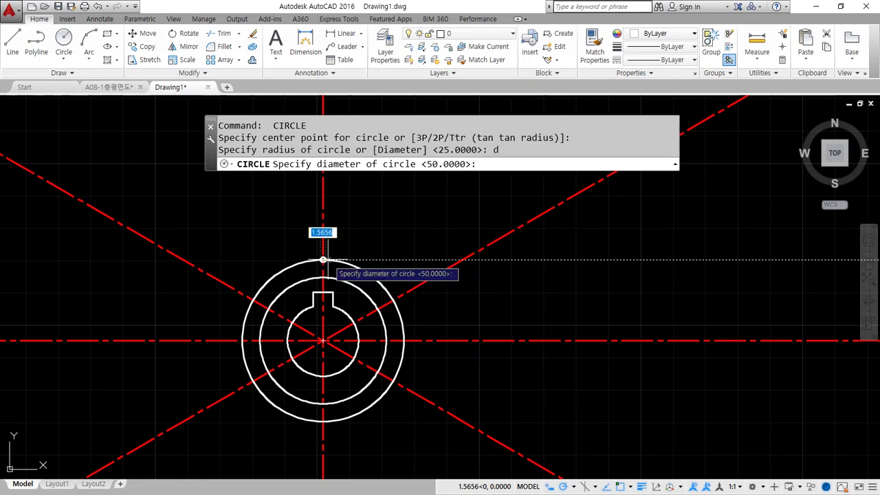
key(Return)
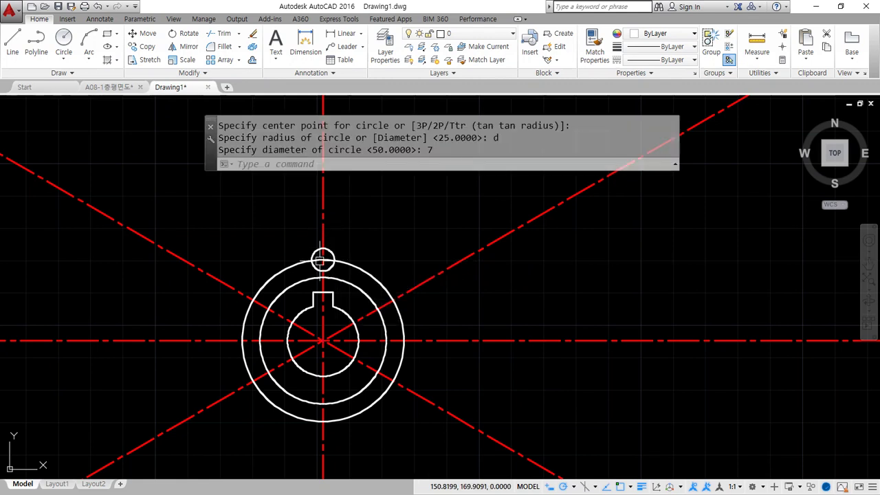
text(7*)
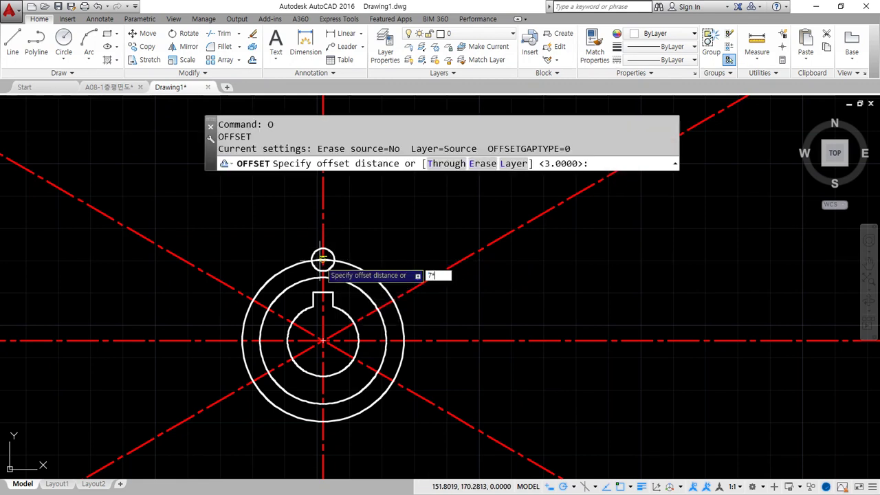
text(2)
key(Return)
key(Escape)
key(Escape)
Offset the vertical centre line to the right by 7/2
text(o)
key(Return)
text(7/2)
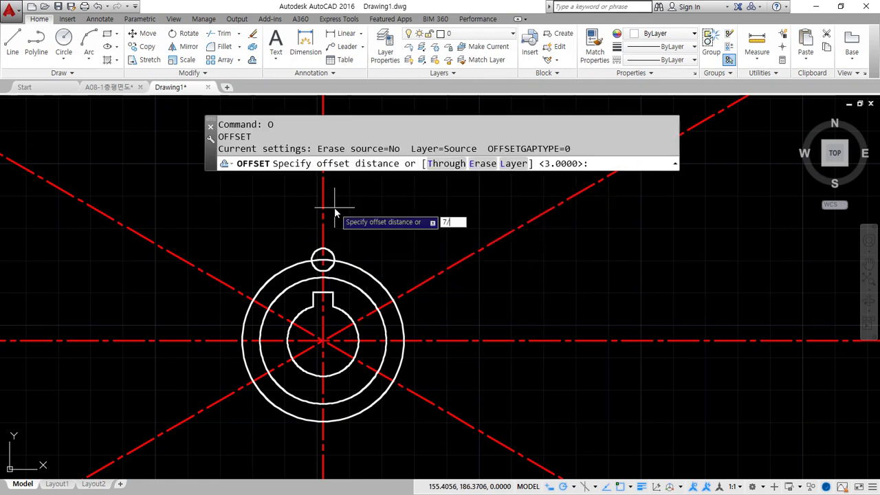
key(Return)
click(324, 231)
click(362, 231)
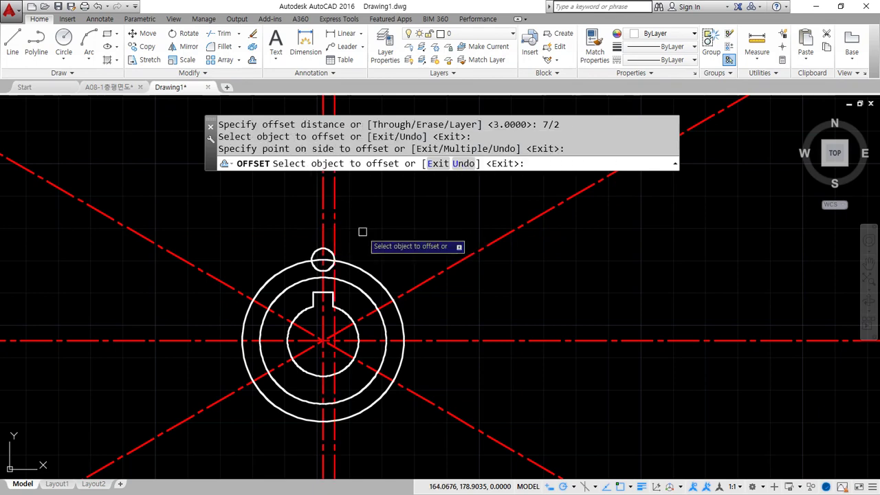
key(Return)
Match the properties of the solid white circle onto the vertical offset line
text(ma)
key(Return)
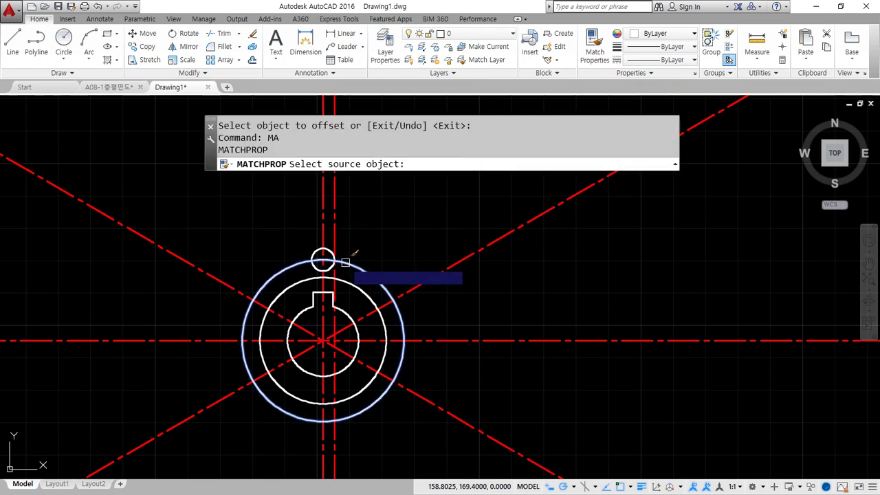
click(330, 259)
click(334, 244)
scroll(323, 260, up, 4)
key(Return)
Trim the diameter 7 circle at the top, keeping only its lower-right quarter arc inside the radius 25 circle
text(tr)
key(Return)
key(Return)
click(307, 237)
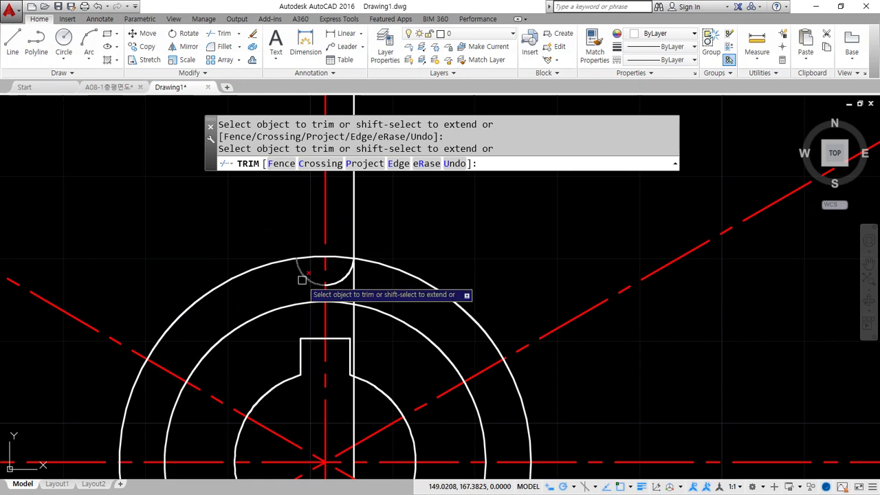
click(302, 279)
key(Return)
Fillet the small quarter arc and the vertical offset line with radius 0, keeping the line's upper part
text(f)
key(Return)
click(349, 274)
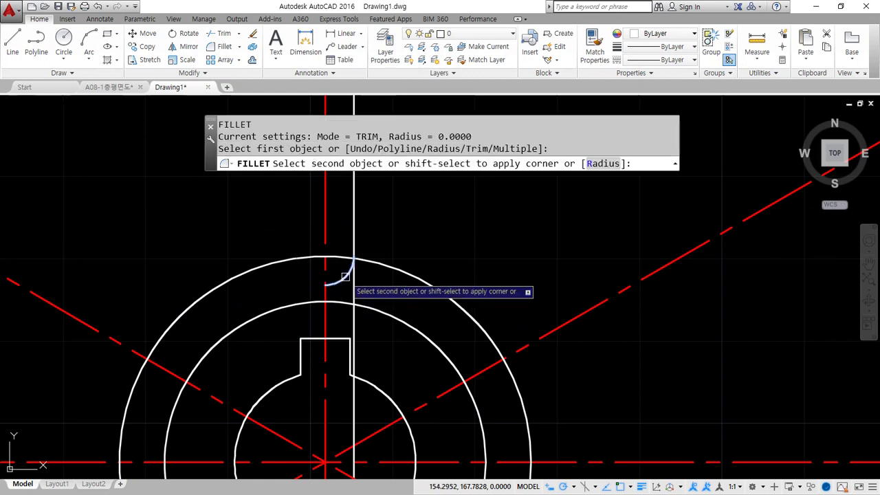
click(353, 230)
scroll(389, 330, down, 2)
middle_drag(402, 340, 346, 304)
scroll(345, 303, down, 2)
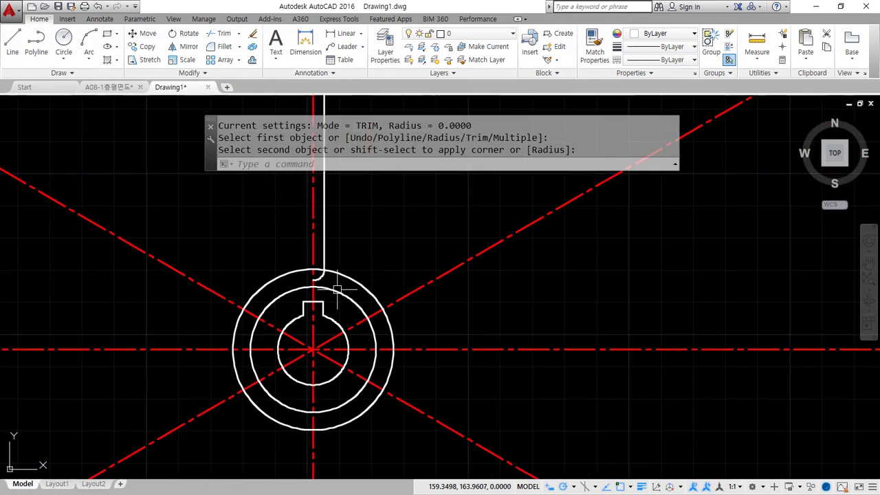
text(c)
key(Return)
click(368, 317)
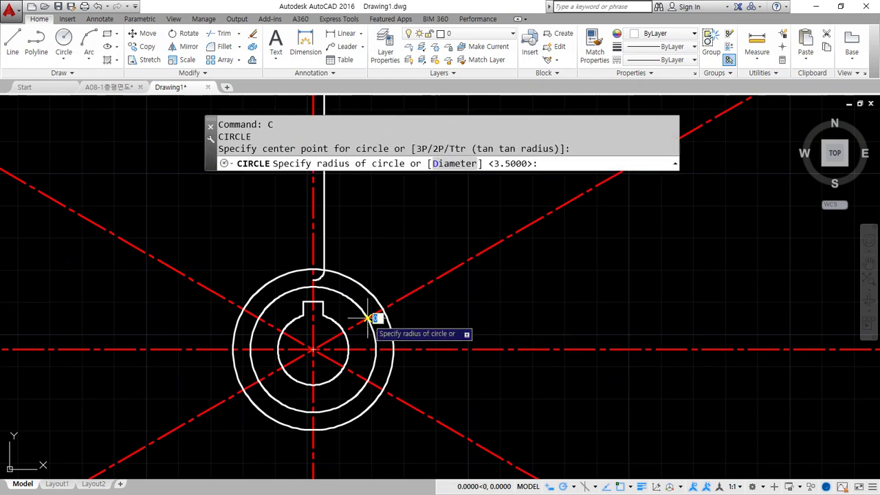
key(Escape)
Draw a circle of diameter 7 centred where the upper-right diagonal centre line crosses the radius 25 circle
key(Return)
click(382, 309)
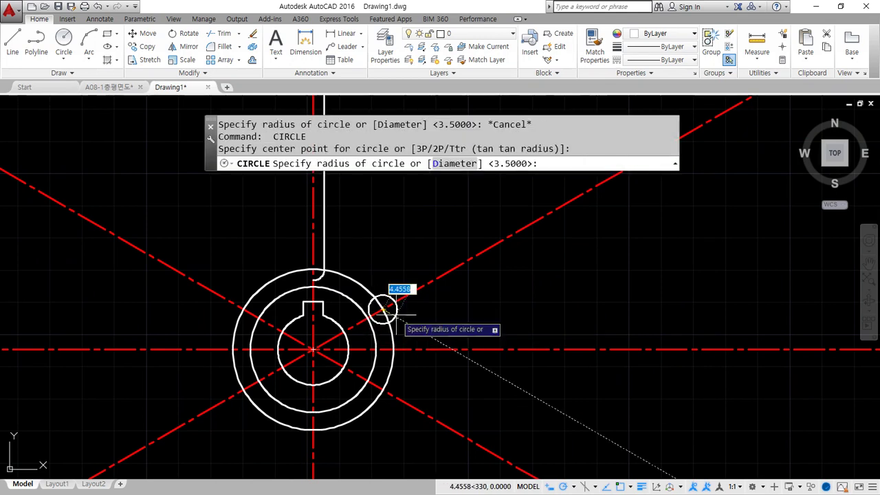
text(d)
key(Return)
text(7)
key(Return)
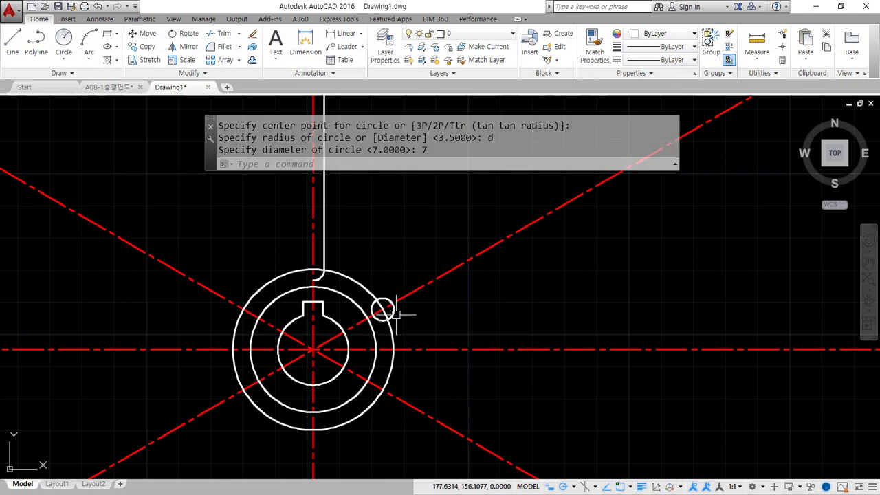
Offset the upper-right diagonal centre line upward by 3.5
text(o)
key(Return)
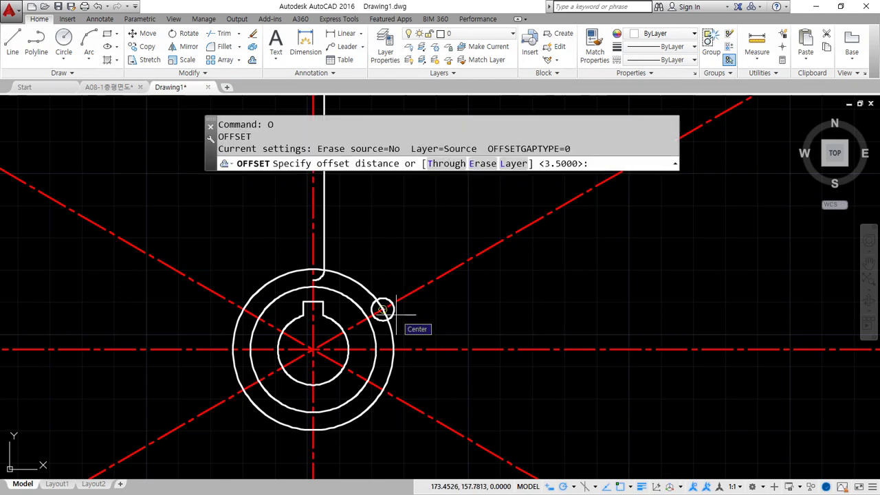
key(Return)
click(400, 300)
click(399, 285)
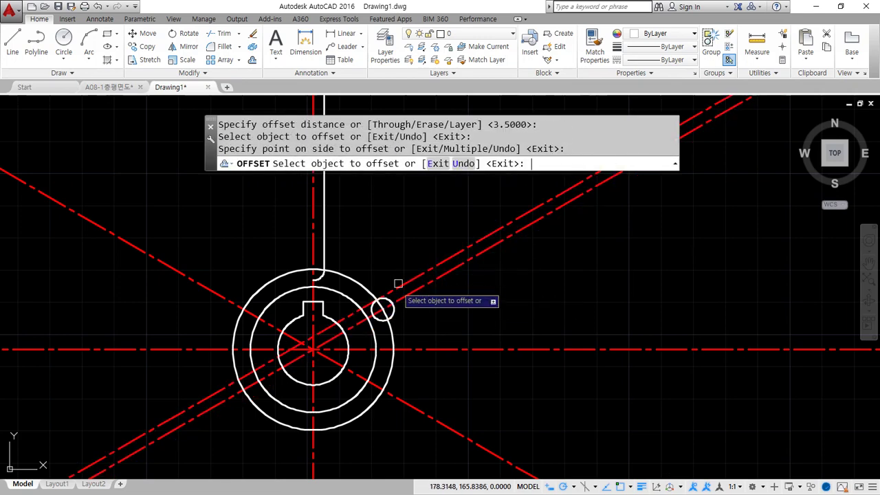
key(Return)
Match the properties of the radius 25 circle onto the diagonal offset line
scroll(383, 309, up, 2)
text(ma)
key(Return)
scroll(364, 302, up, 3)
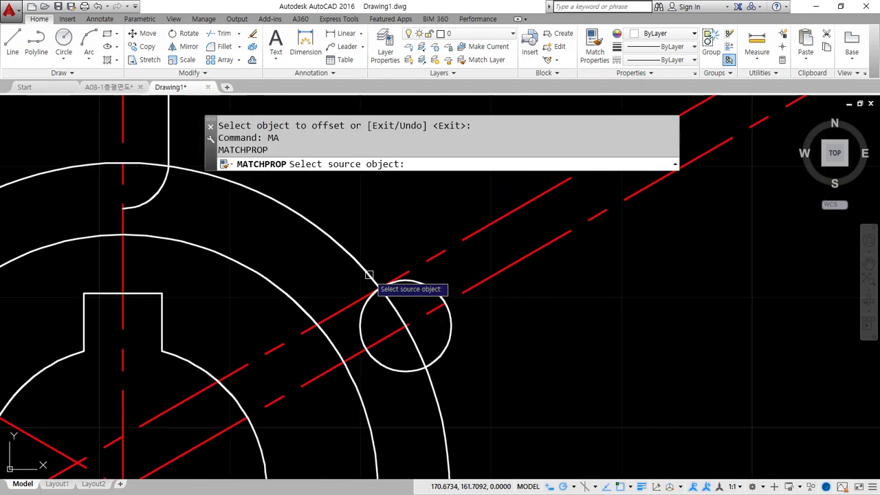
click(369, 275)
click(438, 253)
key(Return)
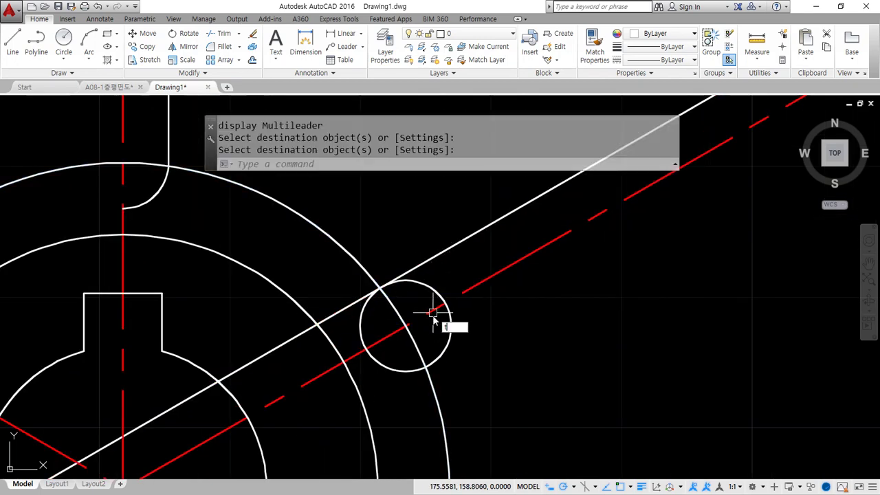
text(tr)
key(Return)
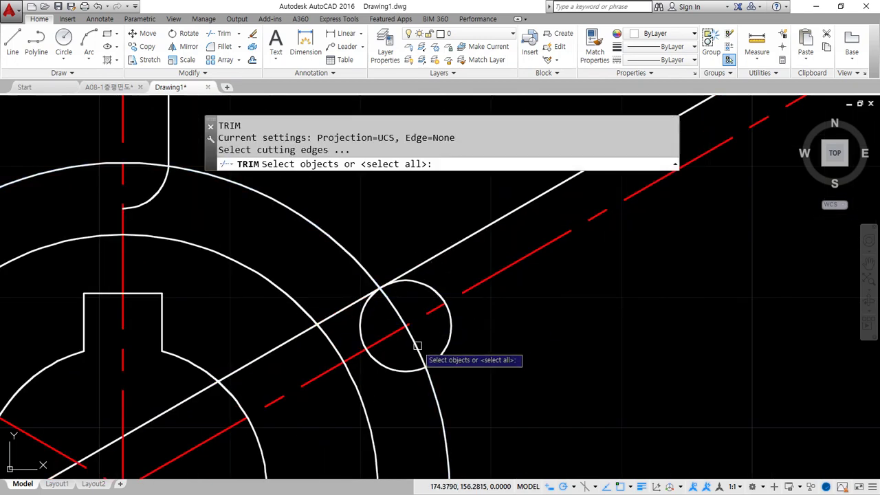
click(376, 345)
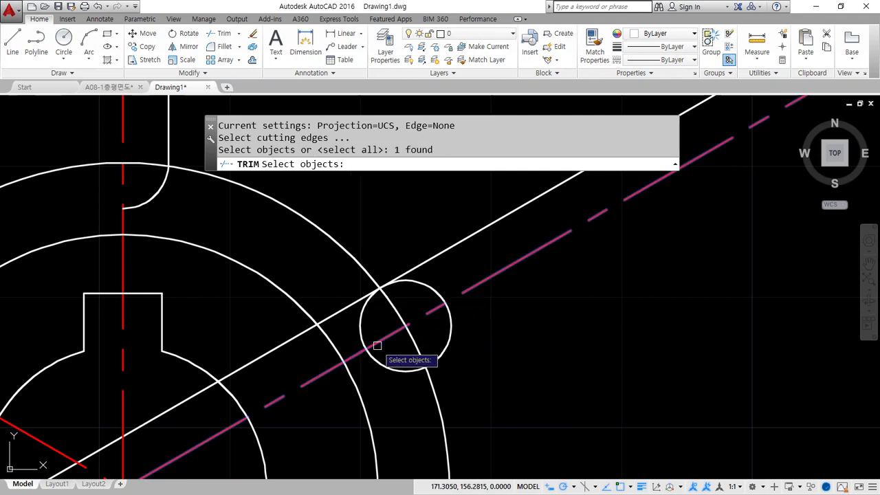
key(Escape)
Trim the diagonal's diameter 7 circle, keeping only the inner arc between the diagonal centre line and its offset line
key(Return)
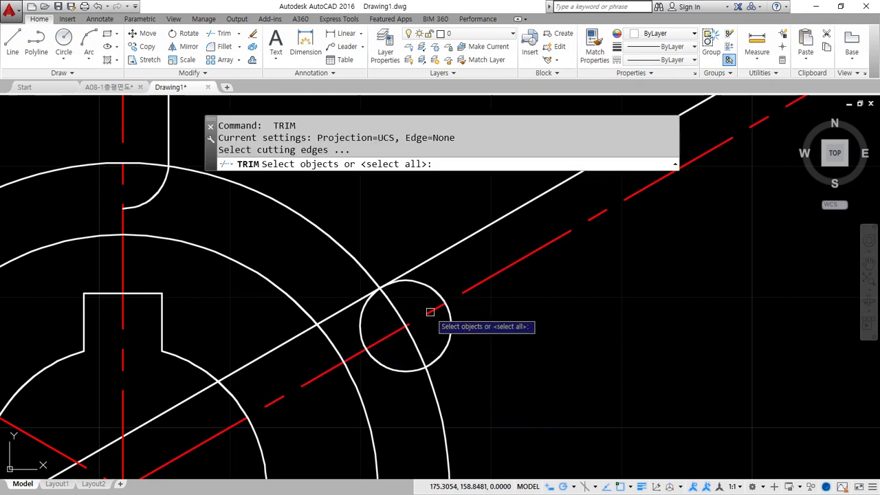
key(Return)
click(426, 285)
click(449, 343)
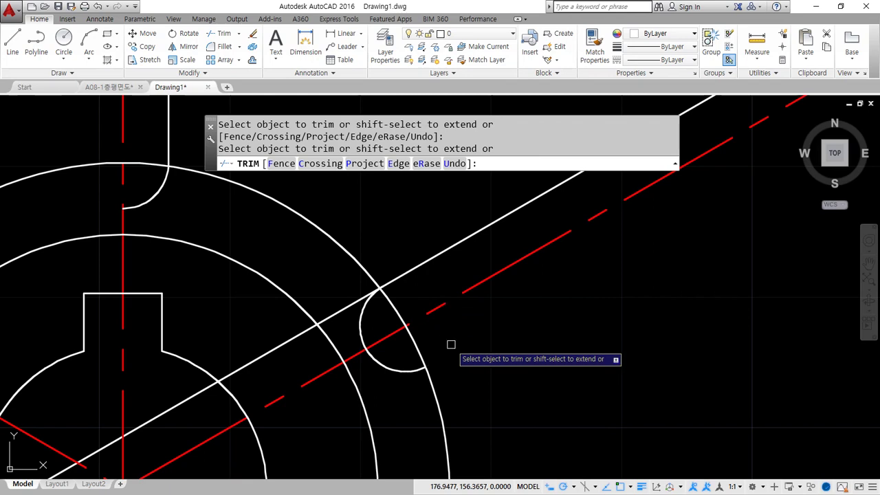
click(395, 368)
key(Escape)
Fillet the remaining small arc and the diagonal offset line with radius 0, keeping the line's outer part
text(f)
key(Return)
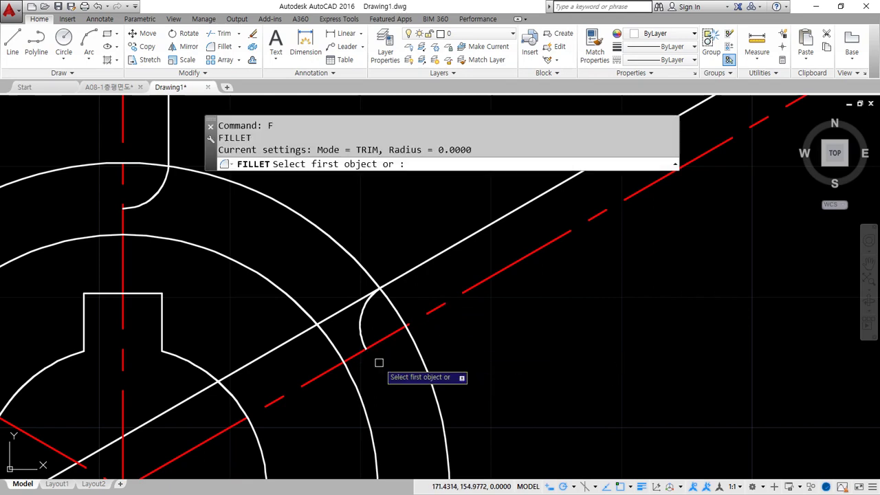
click(361, 322)
click(409, 265)
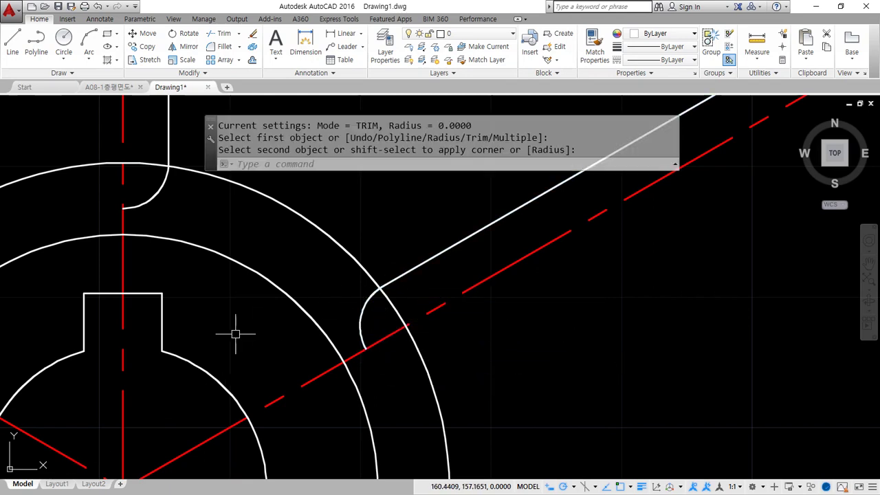
Draw a circle of diameter 95 centred at the intersection of the centre lines
scroll(235, 334, down, 3)
text(c)
key(Return)
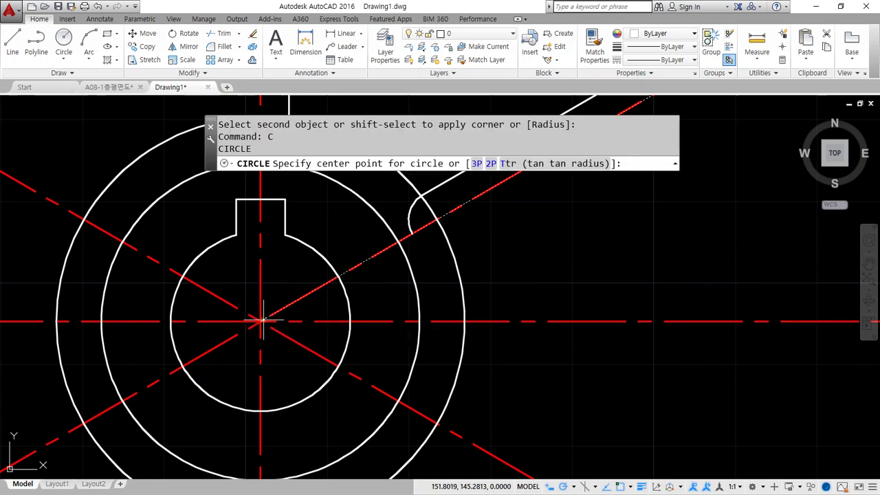
click(260, 321)
text(d)
key(Return)
text(95)
key(Return)
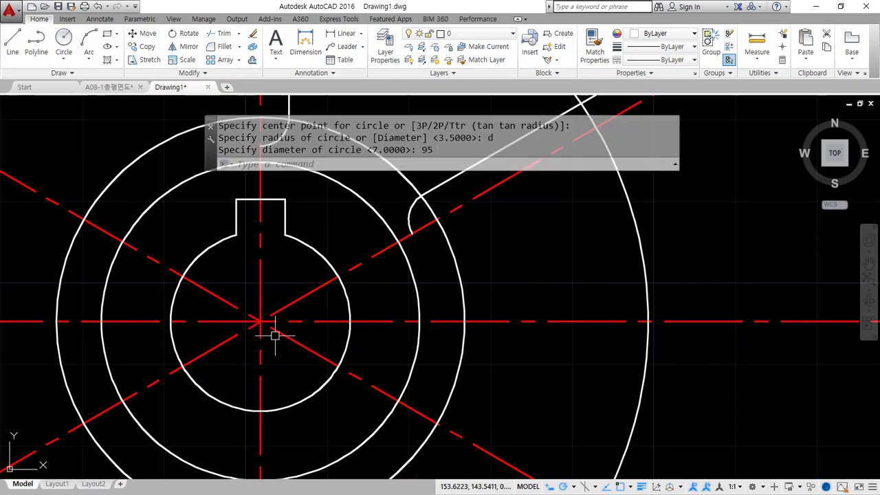
Trim the lines extending beyond the right side and top of the diameter 95 circle, using that circle as the cutting edge
scroll(302, 309, down, 2)
middle_drag(323, 274, 274, 371)
text(tr)
key(Return)
click(381, 234)
key(Return)
scroll(361, 295, down, 4)
click(436, 457)
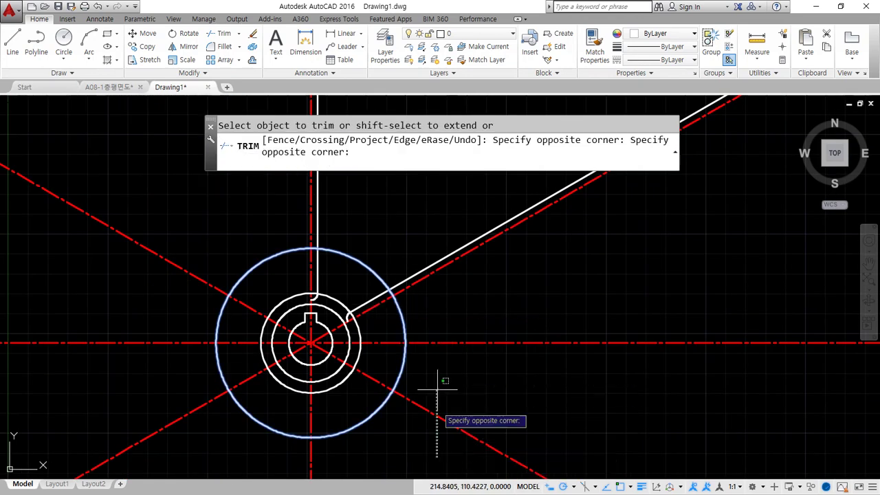
click(417, 257)
click(328, 219)
click(292, 206)
Trim the construction lines extending beyond the bottom and lower left of the diameter 95 circle
click(68, 187)
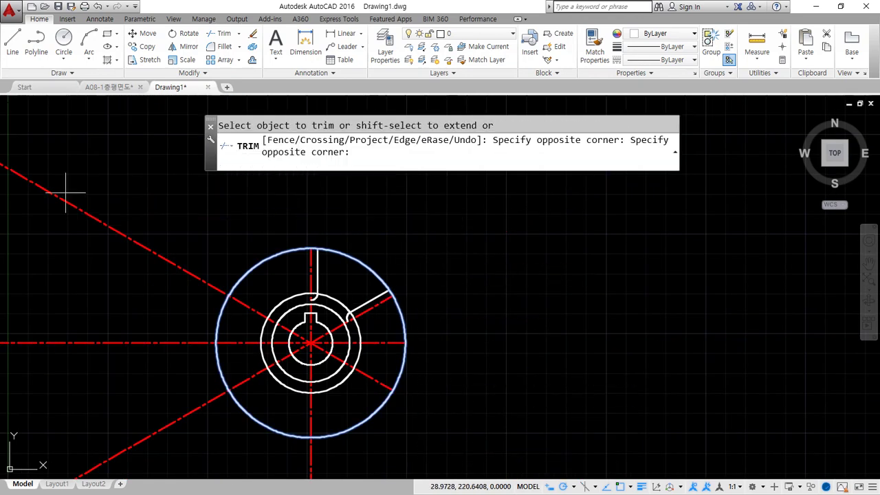
middle_drag(28, 367, 42, 246)
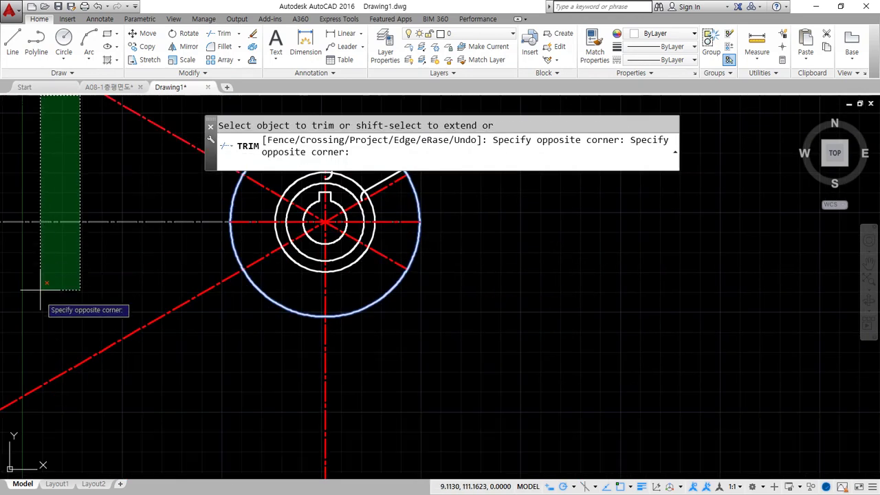
click(30, 393)
click(312, 423)
click(246, 393)
middle_drag(321, 293, 301, 375)
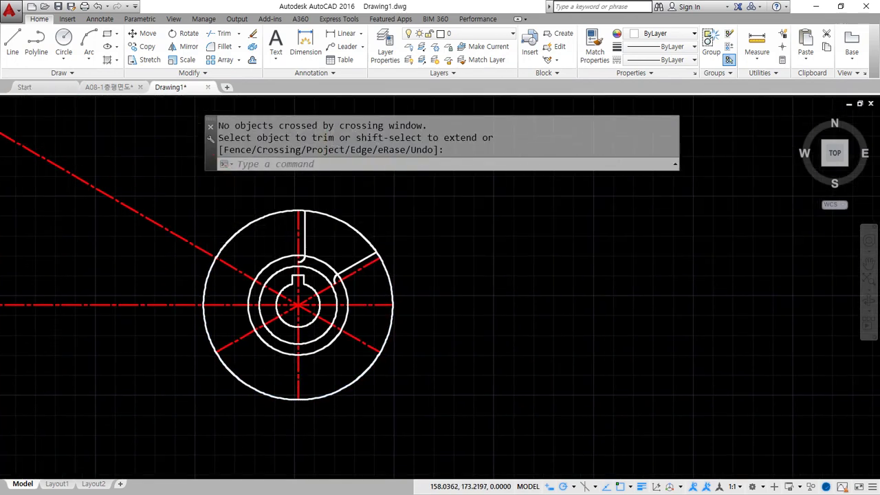
Offset the vertical white line to the right and the diagonal white line upward, each by 5
scroll(310, 248, up, 4)
text(5)
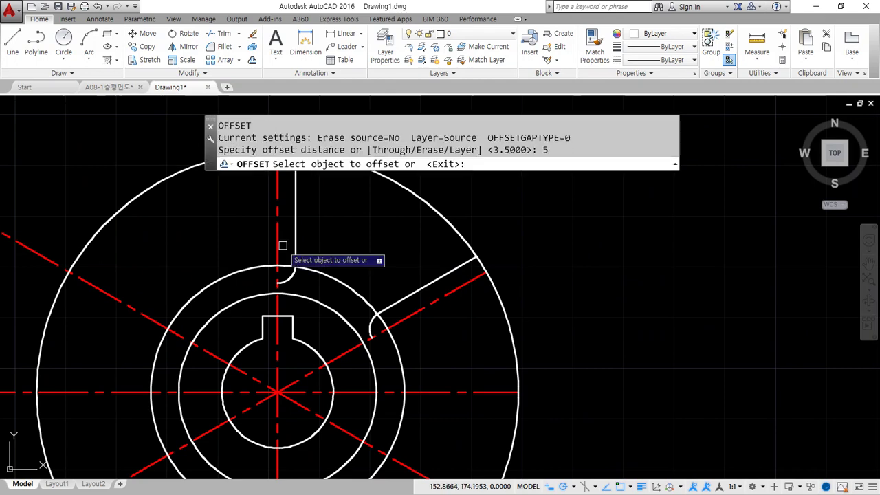
key(Return)
click(294, 208)
click(435, 279)
click(439, 280)
click(408, 247)
key(Return)
Draw a start-end-radius arc of radius 22 between the points where the two offset lines meet the outer circle
middle_drag(363, 180, 278, 261)
text(a)
key(Return)
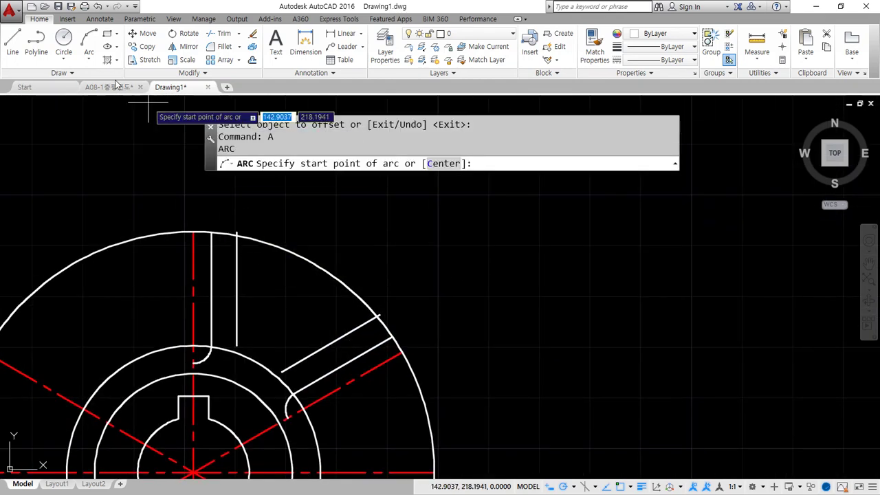
click(89, 60)
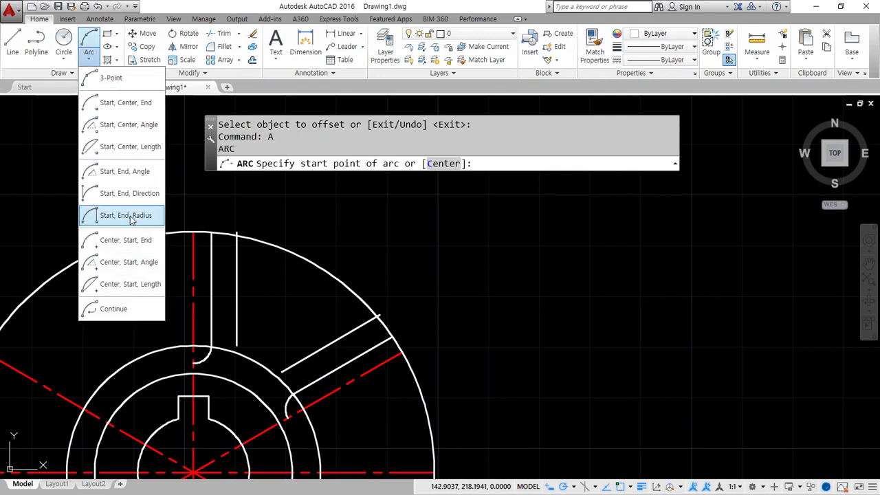
click(125, 215)
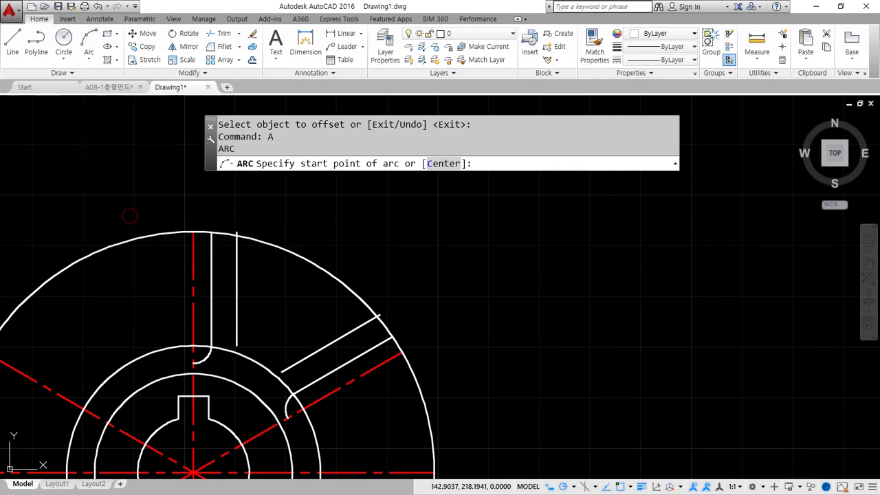
click(237, 235)
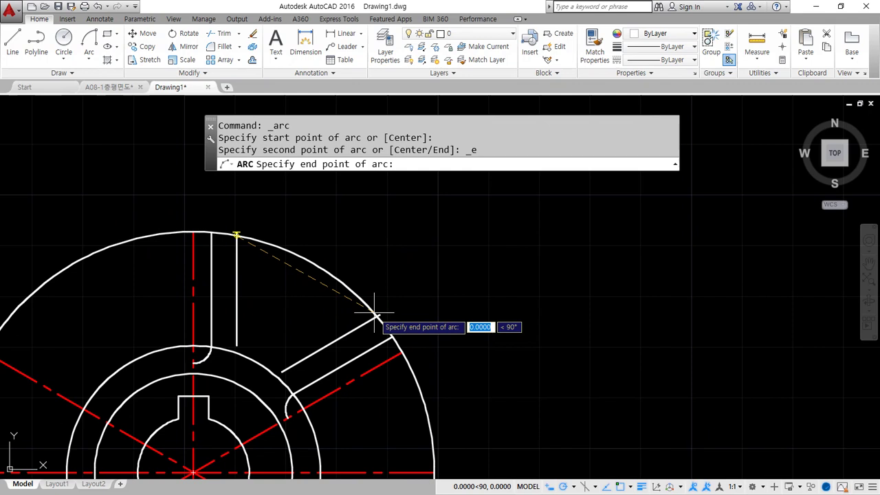
click(377, 316)
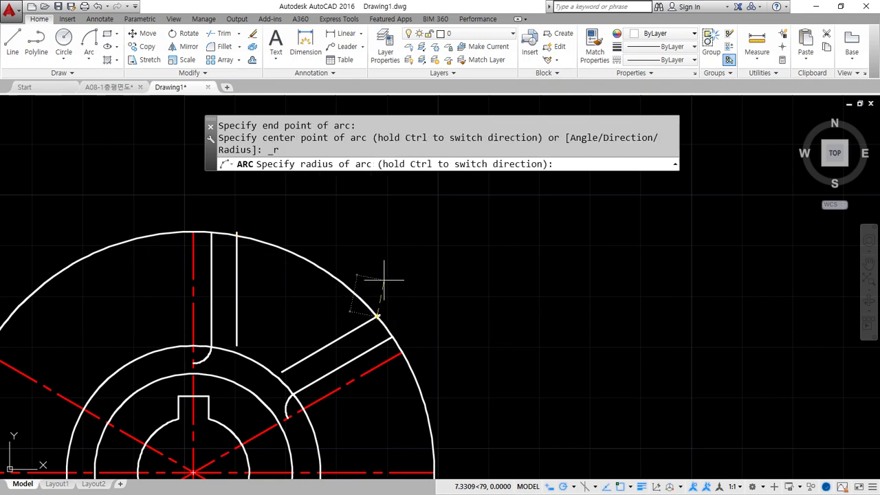
text(22)
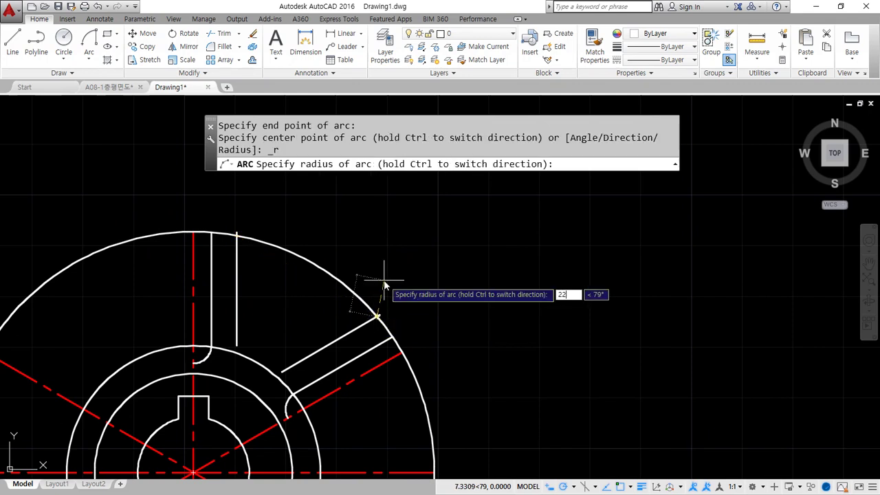
key(Return)
Delete the two lines that were offset by 5 from the slot sides
mouse_move(301, 351)
mouse_down()
mouse_move(220, 316)
mouse_move(235, 332)
mouse_up()
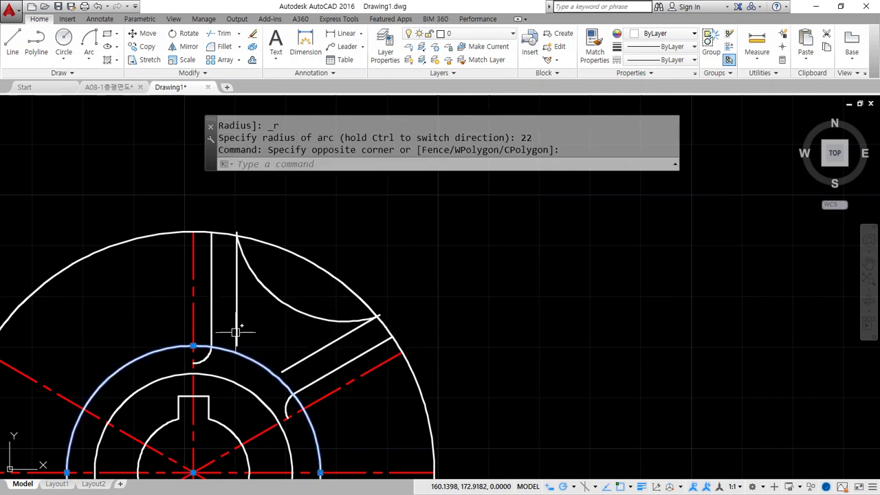
key(Escape)
click(241, 335)
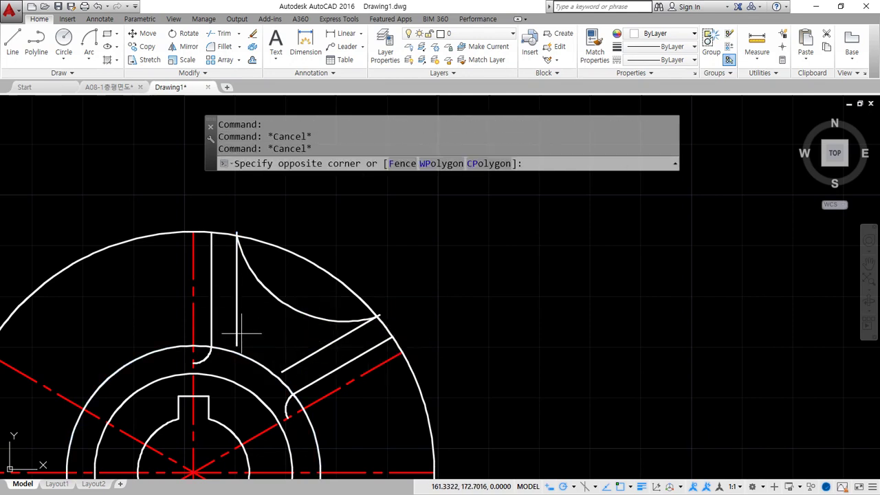
click(236, 326)
click(310, 358)
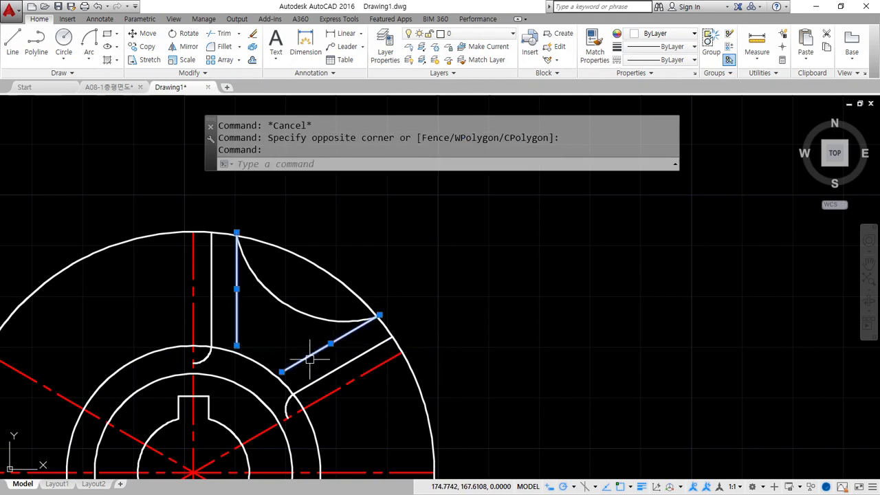
key(Delete)
Trim the part of the outer circle between the two ends of the radius 22 arc
text(tr)
key(Return)
key(Return)
click(324, 268)
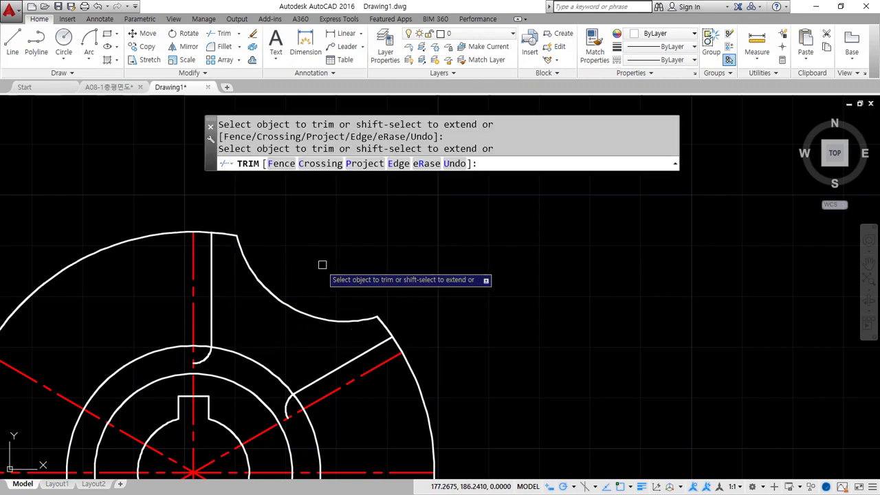
Polar array the two half-slots and the radius 22 arc around the centre, with 6 items filling 360 degrees
scroll(329, 313, down, 2)
middle_drag(335, 320, 345, 289)
text(ar)
key(Return)
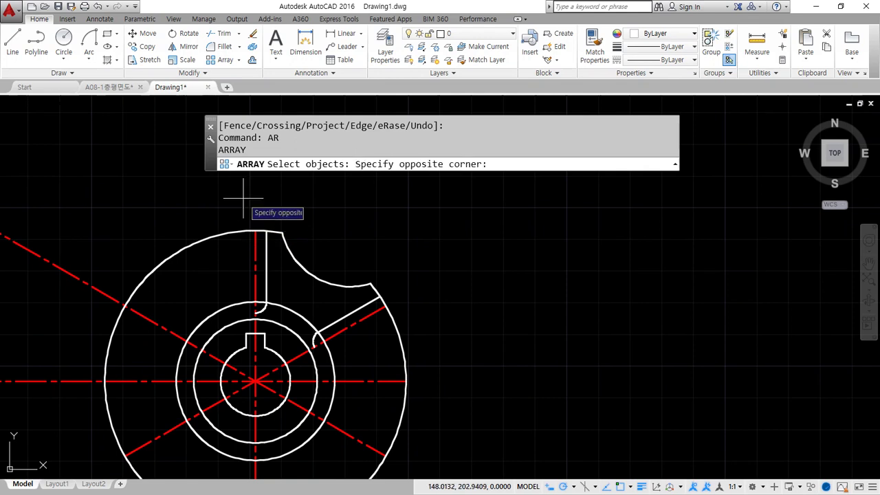
click(243, 198)
click(414, 319)
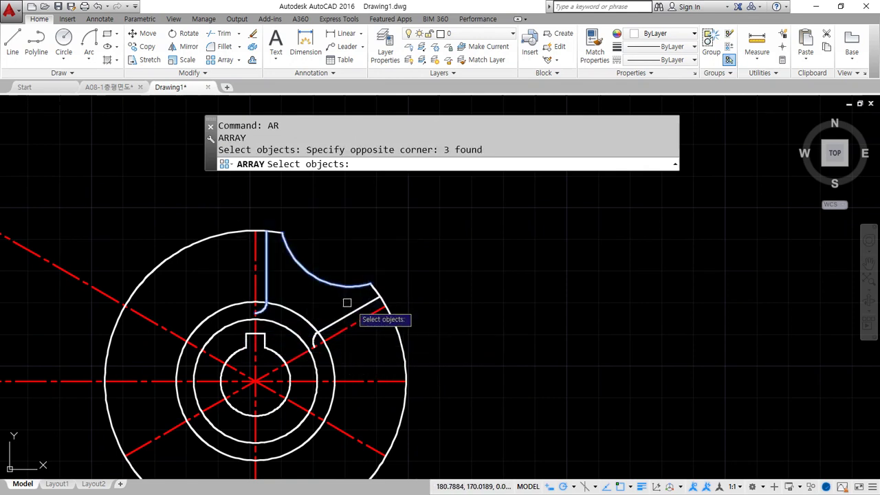
click(293, 229)
click(383, 355)
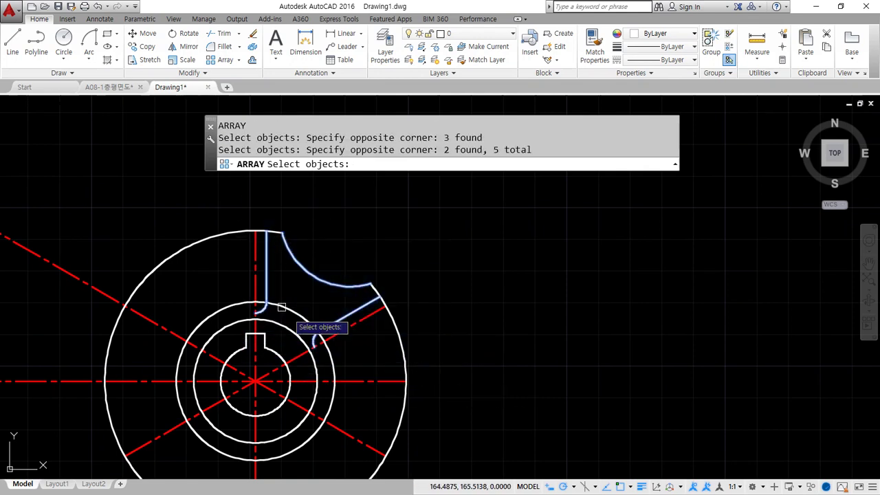
click(239, 209)
click(318, 272)
mouse_move(316, 272)
middle_down()
mouse_move(310, 252)
mouse_move(385, 251)
middle_up()
key(Return)
key(Return)
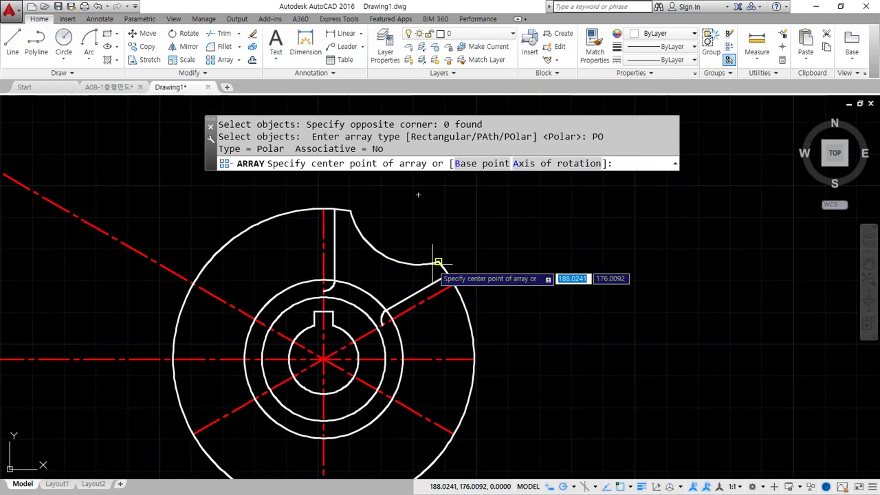
click(323, 358)
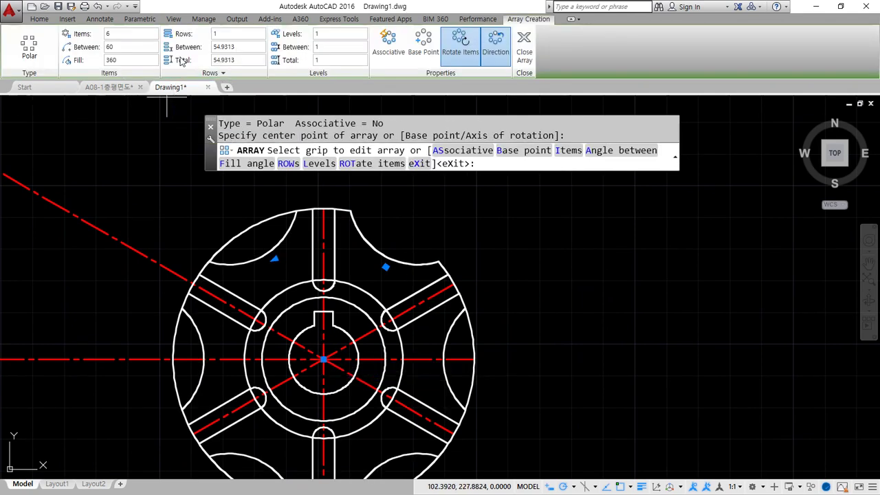
click(524, 55)
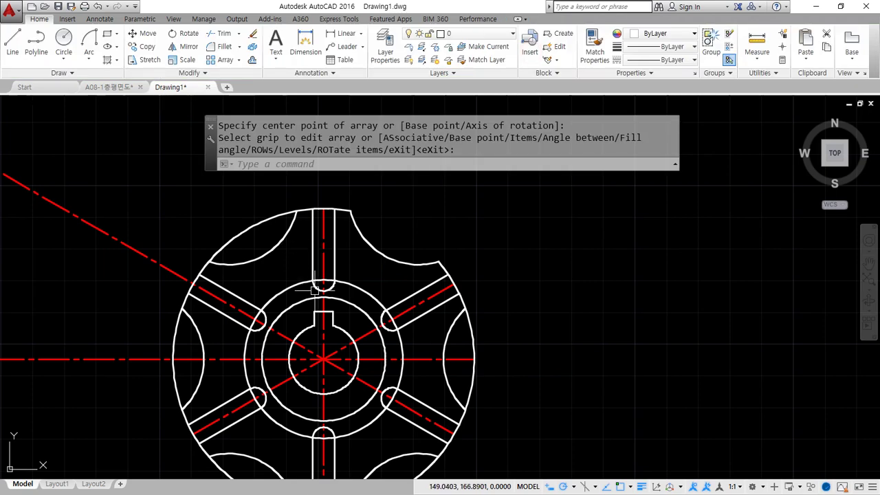
Trim the outer circle across the five remaining concave arcs to open all the scalloped cutouts
middle_drag(313, 289, 322, 244)
text(tr)
key(space)
key(space)
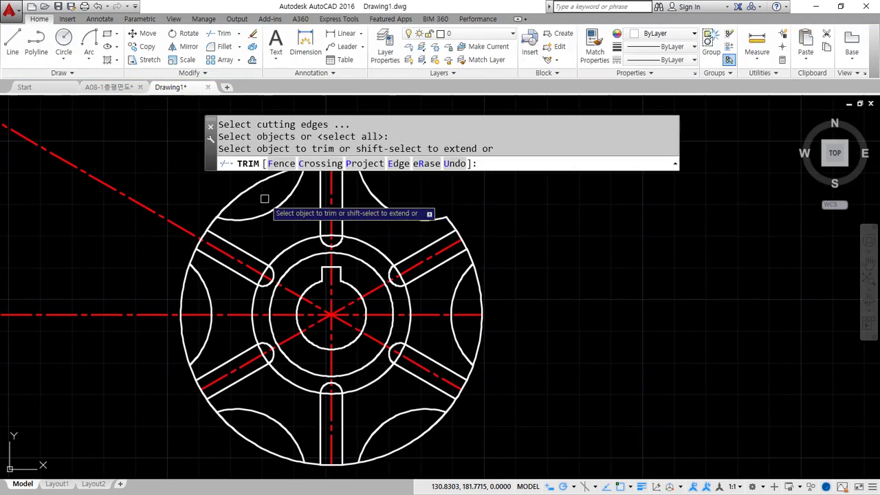
click(253, 187)
click(187, 293)
click(158, 295)
middle_drag(289, 340, 286, 261)
click(265, 386)
click(257, 359)
click(420, 404)
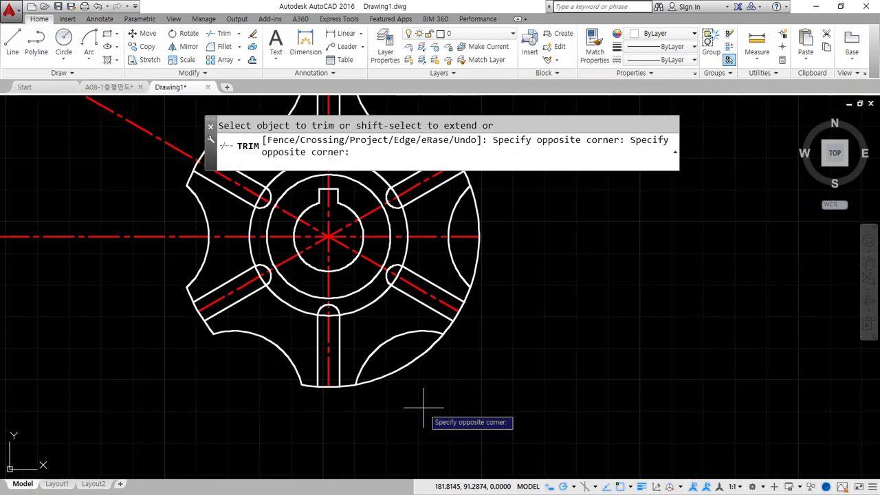
click(402, 367)
click(488, 262)
click(473, 244)
click(479, 204)
click(473, 206)
key(Return)
middle_drag(112, 271, 194, 385)
text(t)
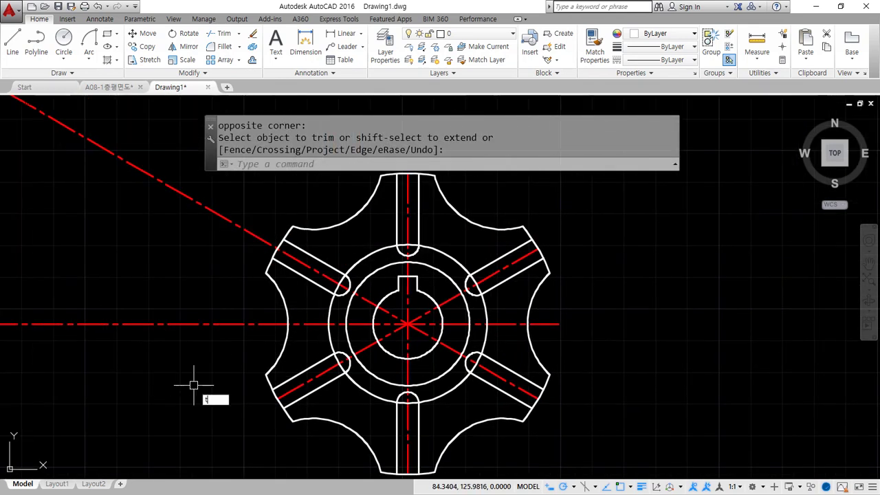
key(Return)
click(197, 363)
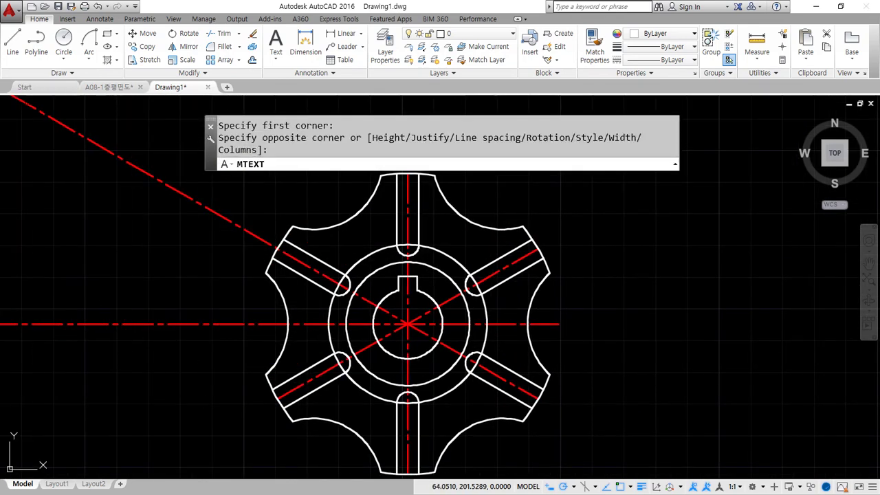
click(151, 161)
text(tr)
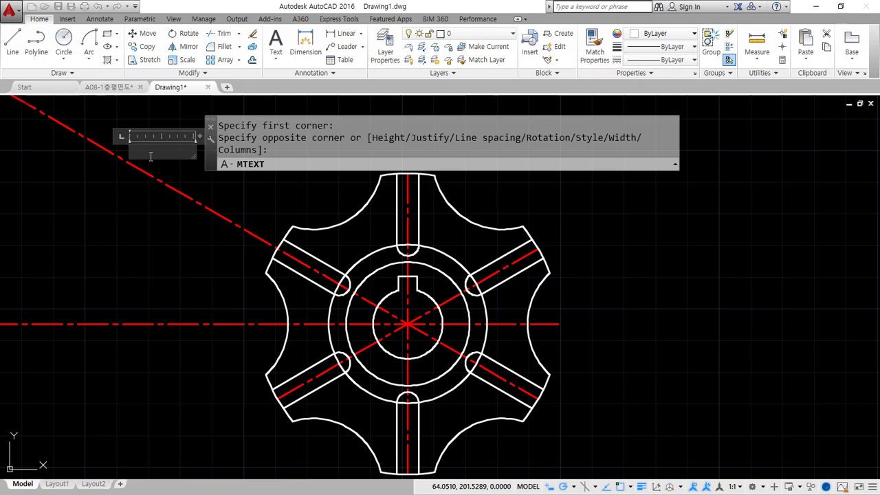
key(Escape)
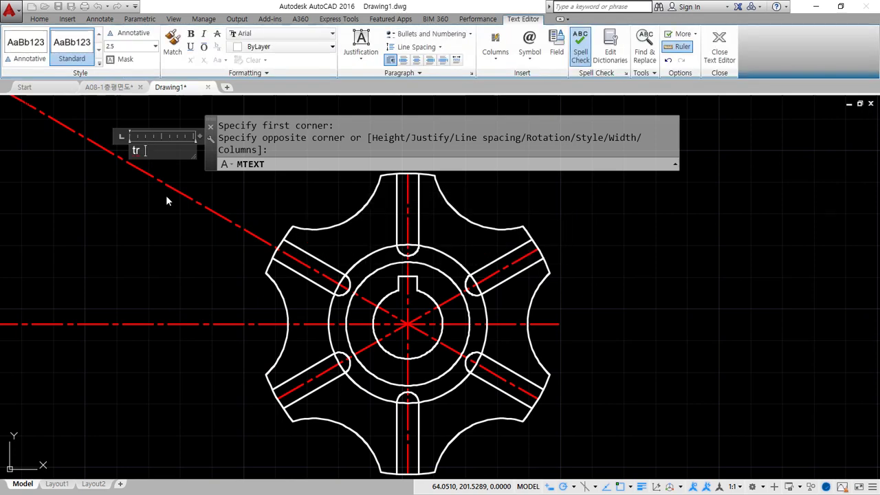
click(473, 253)
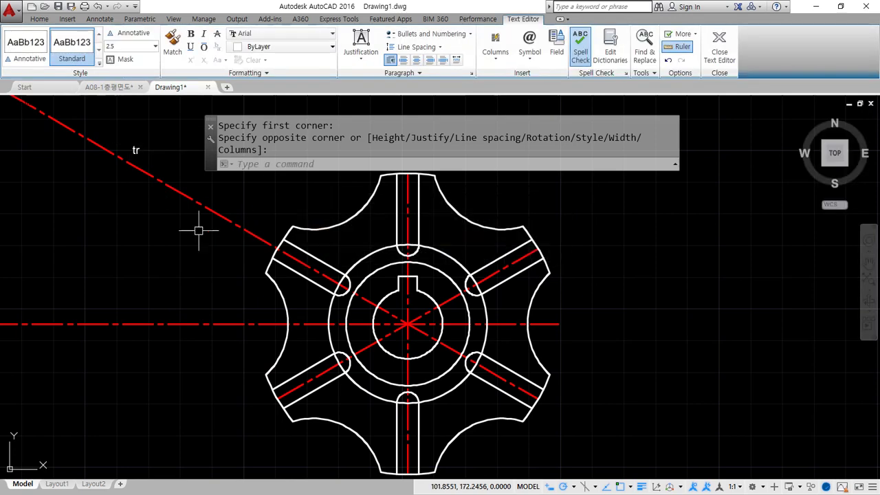
Trim the horizontal and diagonal centre lines extending beyond the left side of the wheel profile
text(tr)
key(Return)
key(Return)
click(165, 129)
click(147, 349)
key(Return)
Erase the stray "tr" text to the upper left of the wheel
click(153, 181)
click(110, 132)
text(e)
key(Return)
Trim the outer circle across the mouths of the top and upper-left slots
middle_drag(343, 315, 305, 314)
middle_drag(328, 250, 305, 319)
scroll(353, 248, up, 4)
text(tr)
key(Return)
key(Return)
click(350, 231)
key(Return)
middle_drag(235, 351, 415, 211)
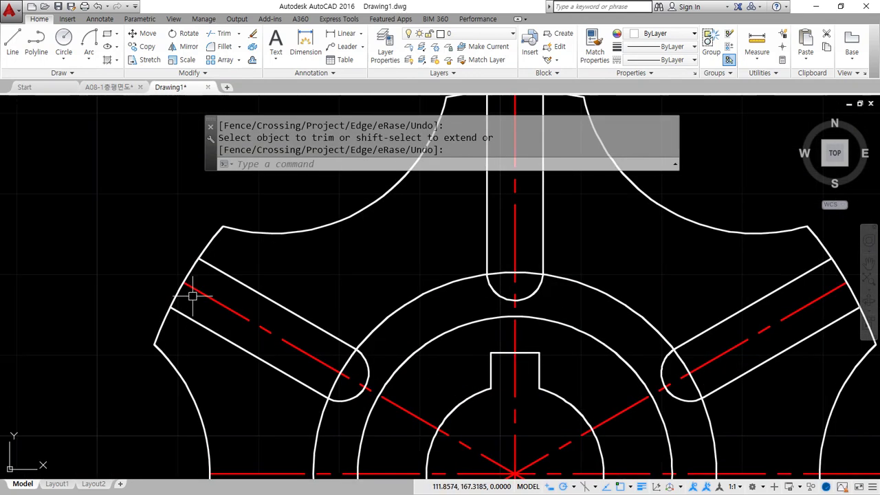
key(Return)
click(180, 297)
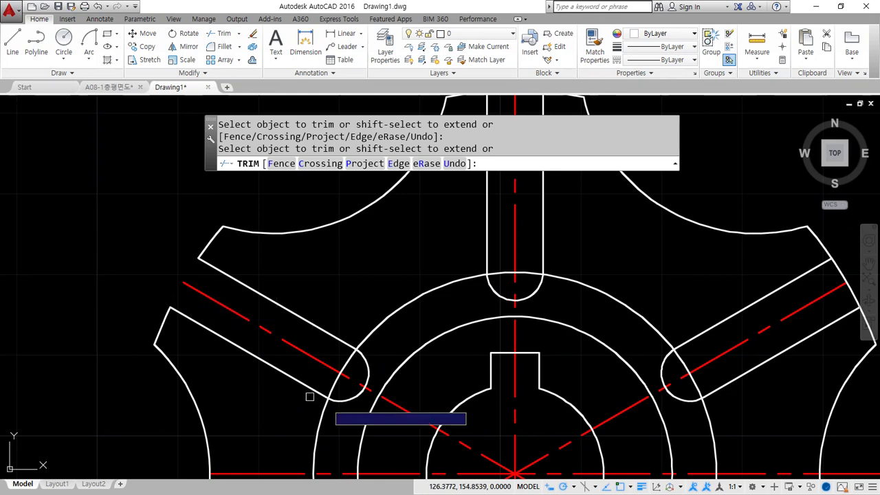
Trim the outer circle across the mouth of the lower-left slot using a fence selection
middle_drag(289, 437, 287, 284)
middle_drag(245, 410, 270, 284)
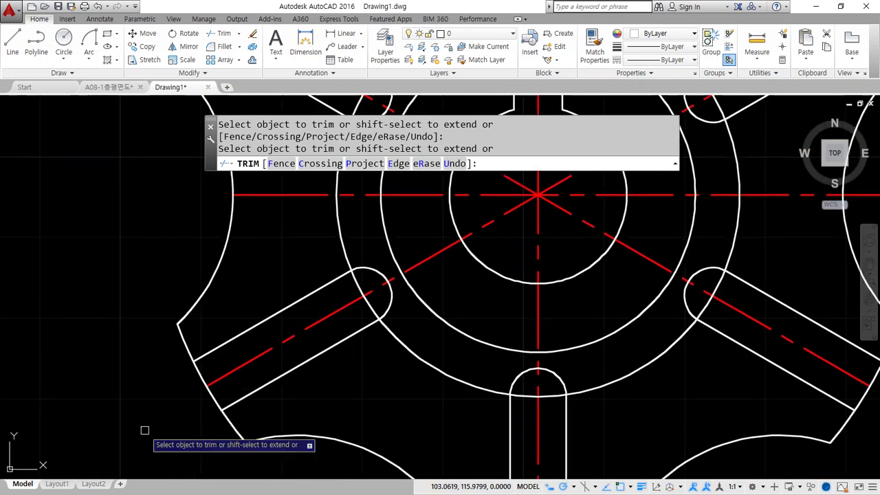
text(f)
key(Return)
click(205, 363)
click(165, 414)
click(222, 396)
key(Return)
Trim the outer circle across the mouth of the bottom slot using a fence selection
middle_drag(225, 395, 21, 208)
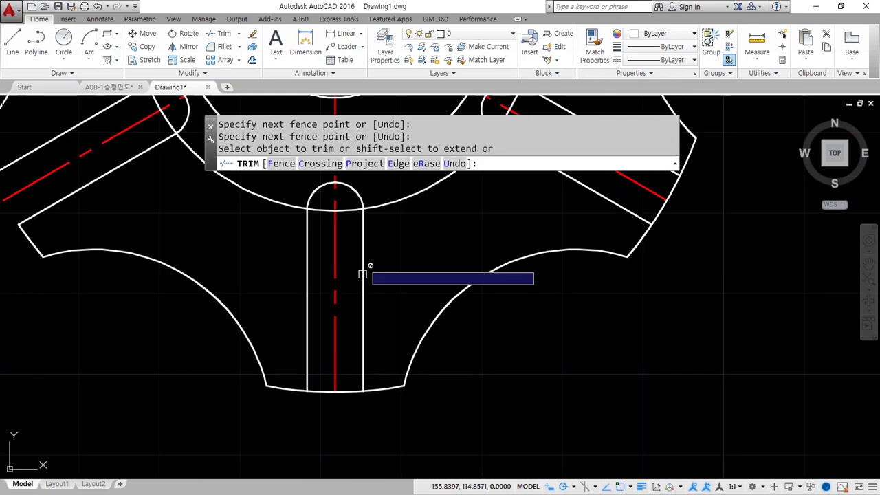
text(f)
key(Return)
click(331, 413)
click(330, 378)
click(336, 415)
click(348, 412)
key(Return)
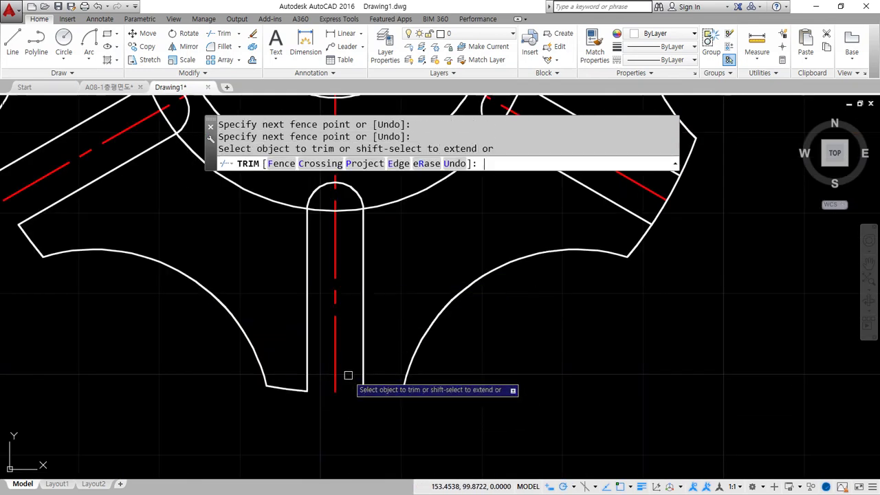
key(Return)
Erase the entire wheel drawing, including its centre lines, and zoom to all
scroll(467, 362, down, 4)
middle_drag(475, 362, 386, 421)
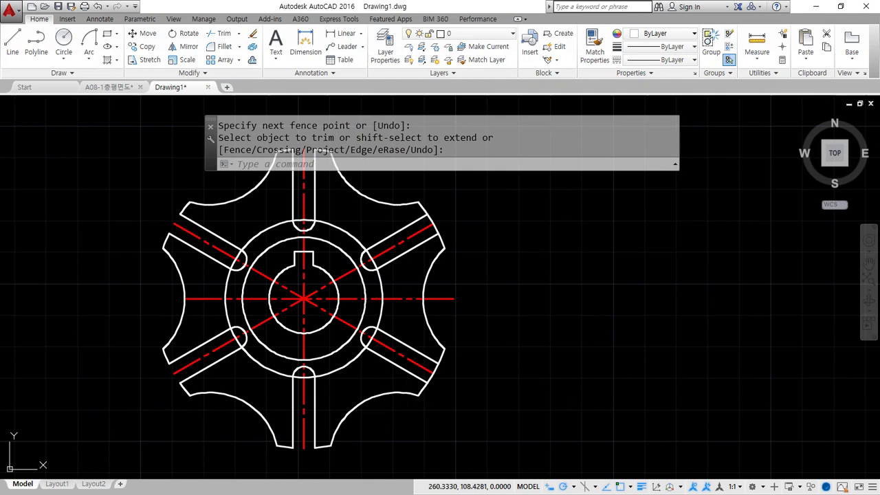
key(Escape)
key(Escape)
key(Escape)
click(474, 455)
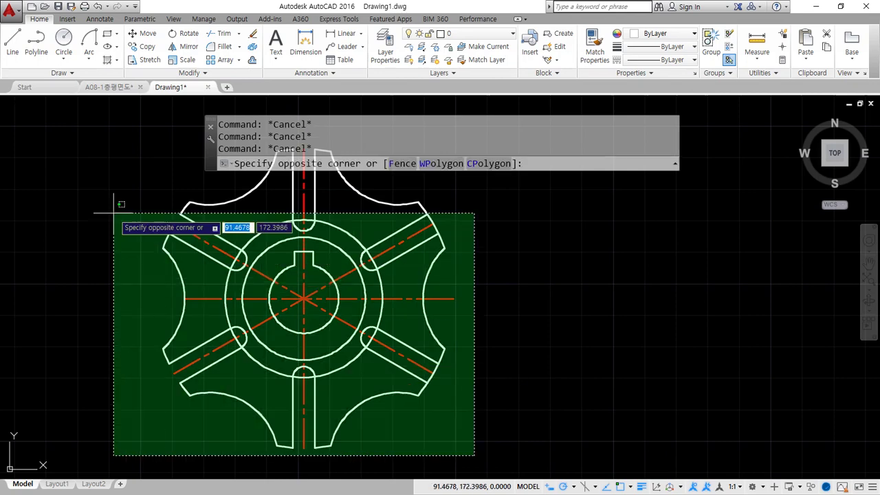
click(97, 139)
text(e)
key(Return)
text(z)
key(Return)
text(a)
key(Return)
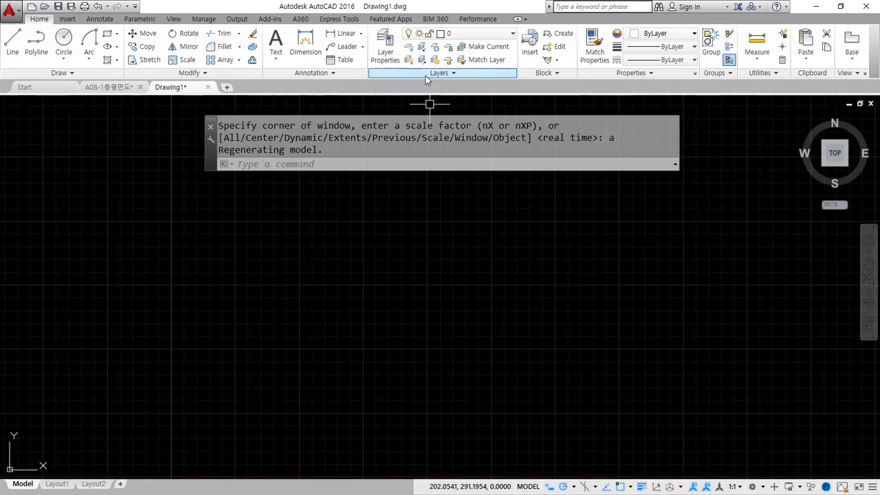
text(x)
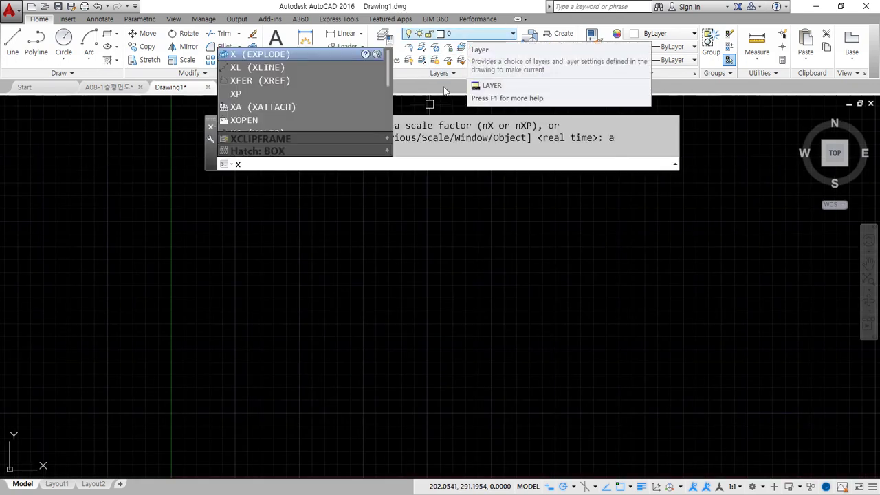
text(l)
key(Escape)
text(ray)
key(Return)
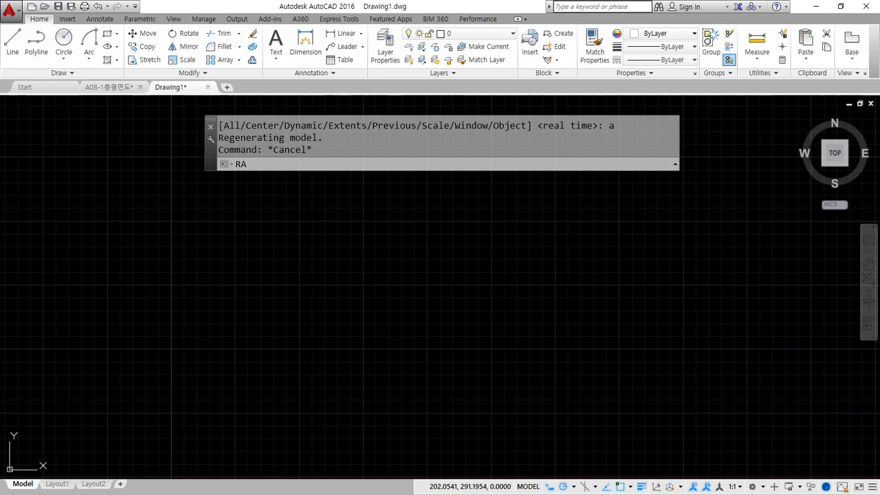
key(Return)
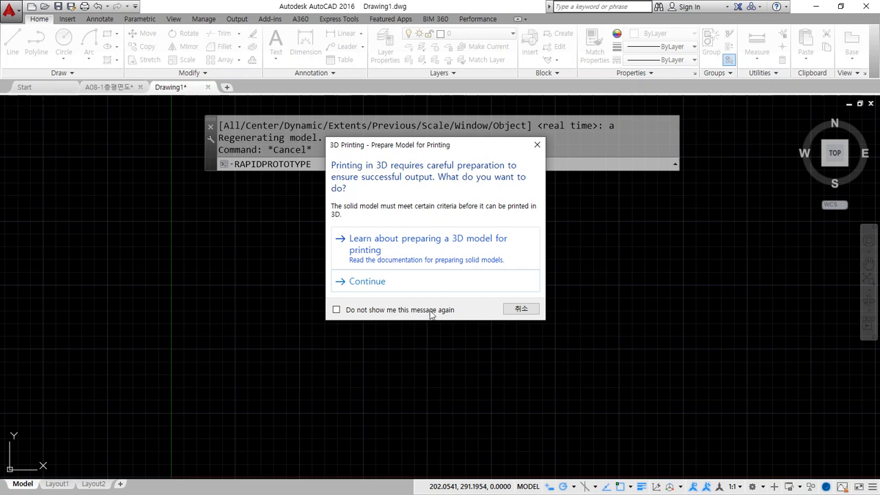
click(530, 311)
Draw two rays from one common start point, one horizontal to the left and one up to the right at 60°
text(ra)
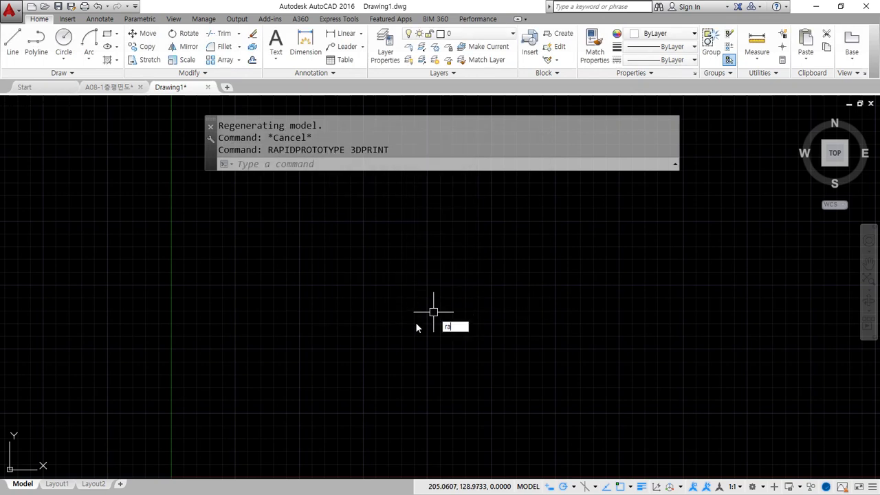
text(y)
key(Return)
click(382, 290)
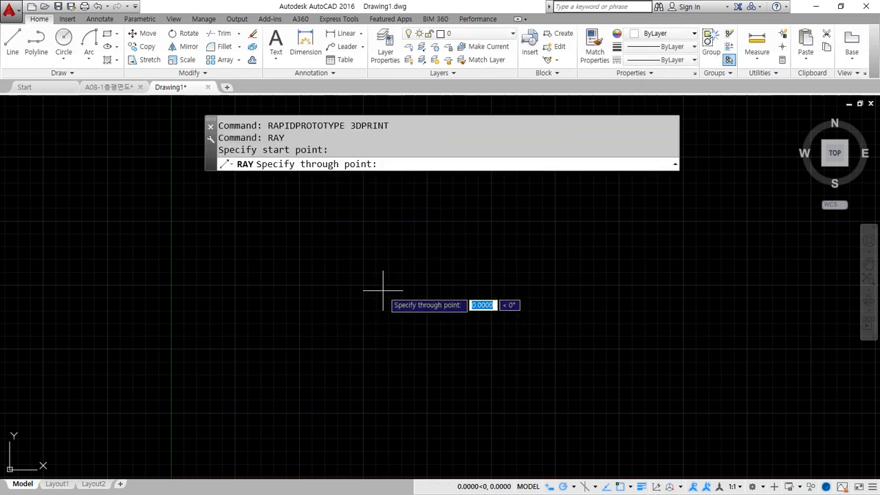
click(301, 290)
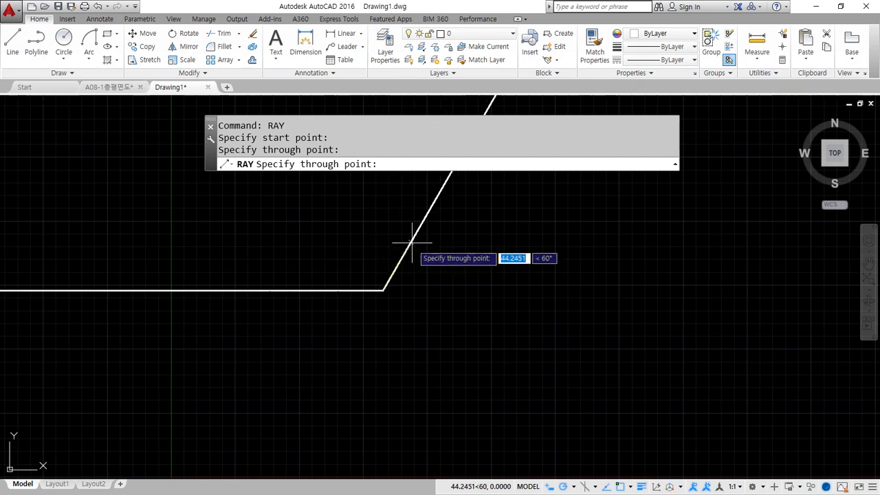
click(411, 242)
key(Return)
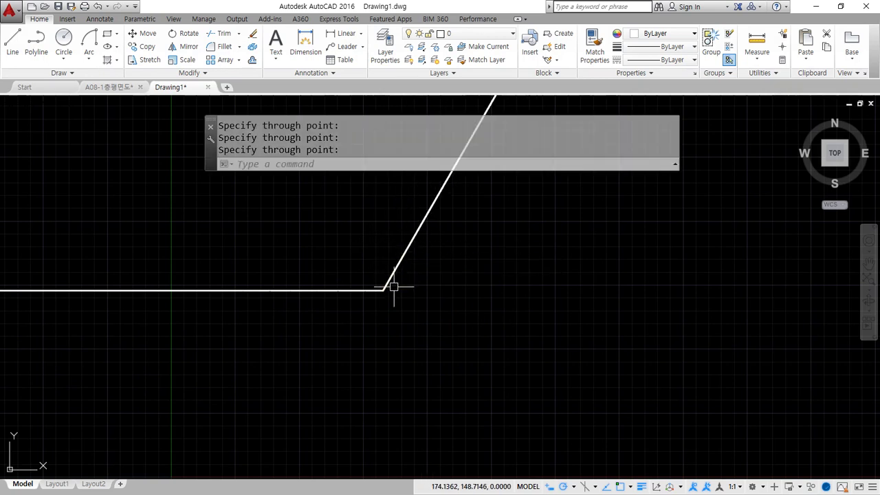
Draw a third ray from the same start point, down to the right at about 300°
key(Return)
click(383, 290)
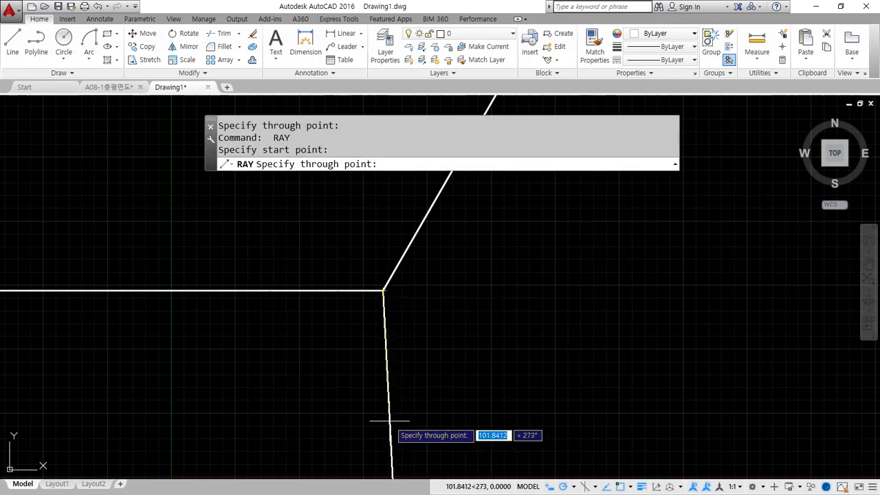
click(454, 413)
key(Return)
Move all three rays onto the cen layer and clear the selection
click(445, 353)
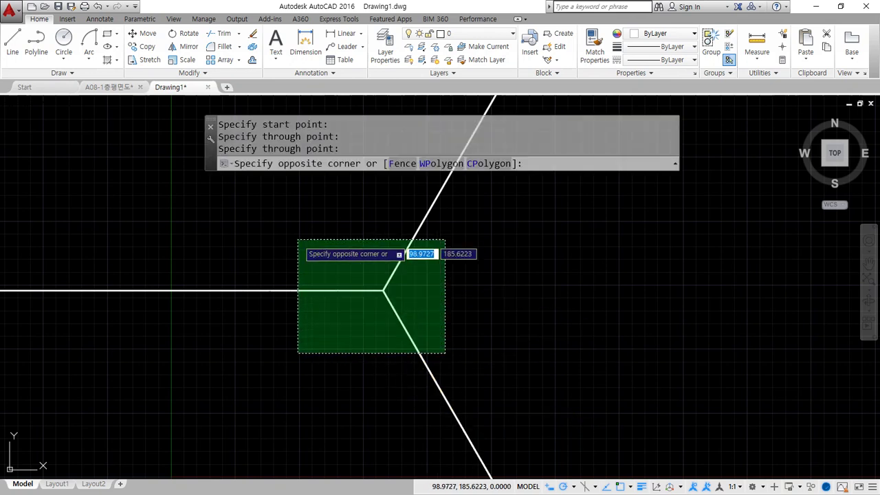
click(304, 243)
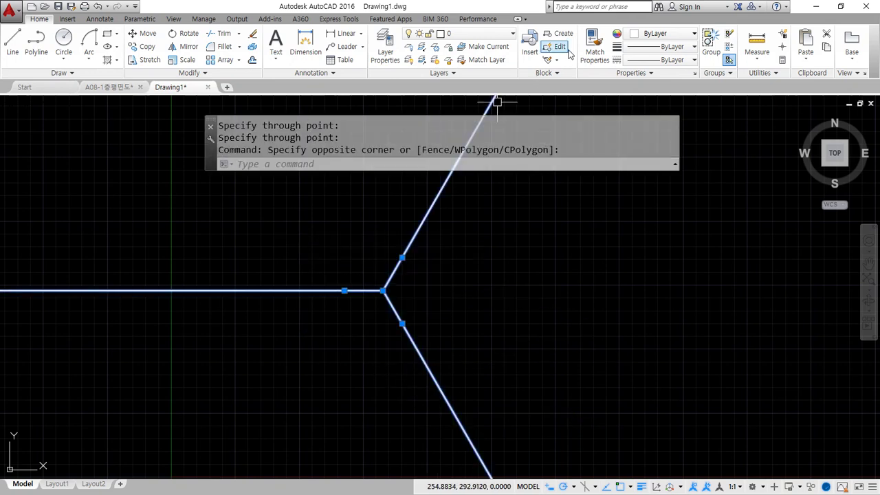
click(488, 33)
click(477, 65)
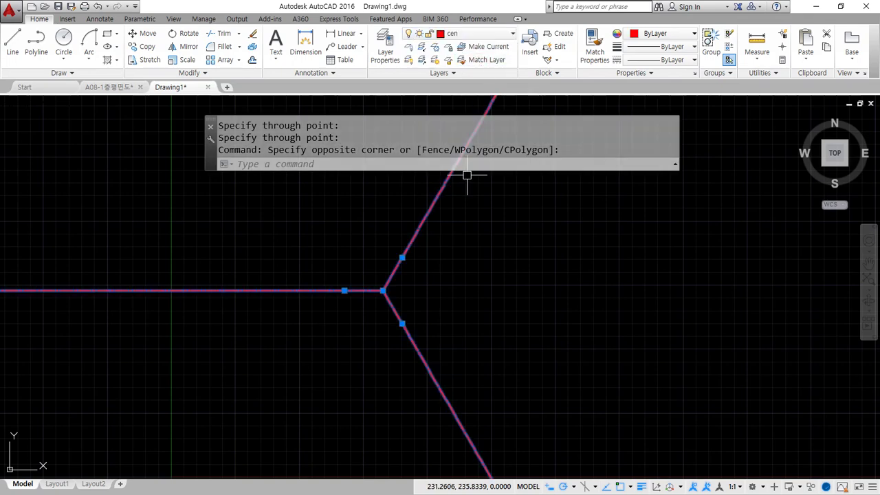
key(Escape)
key(Escape)
Draw a circle with a diameter of 30 centred on the junction of the three rays
text(C)
key(Return)
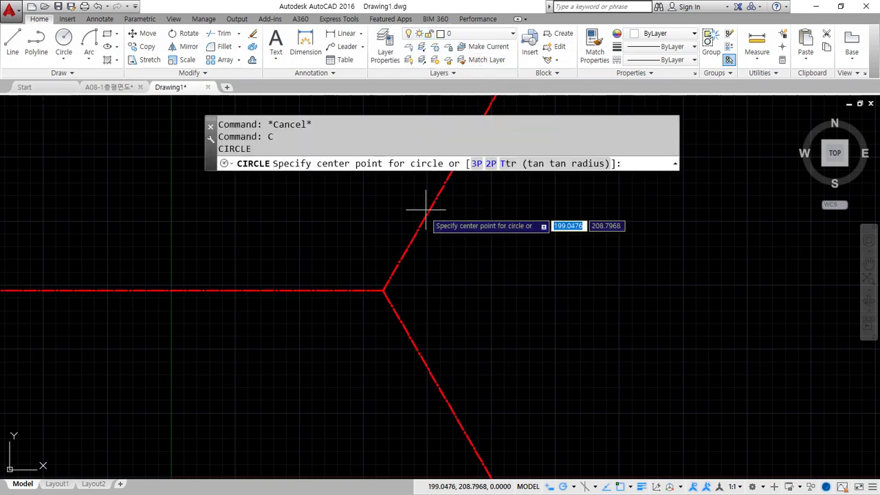
click(383, 290)
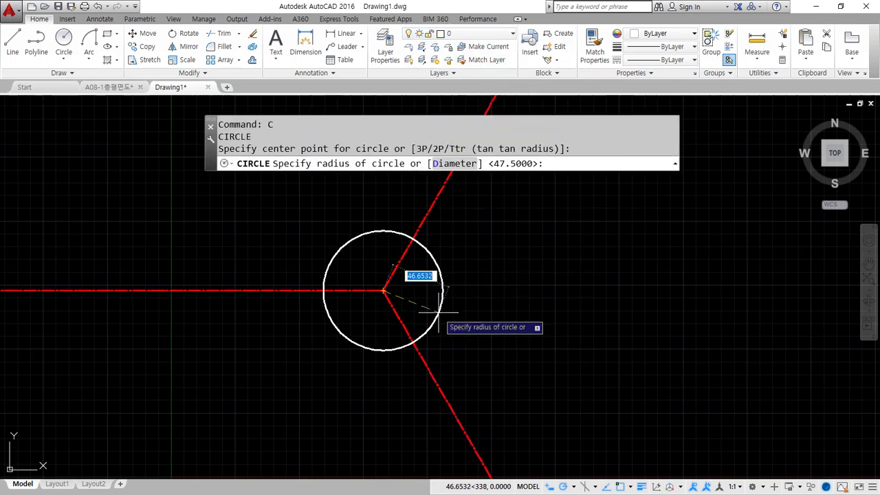
text(d)
key(Return)
text(30)
key(Return)
Draw a concentric circle with a radius of 20 at the rays' junction
text(C)
key(Return)
click(383, 291)
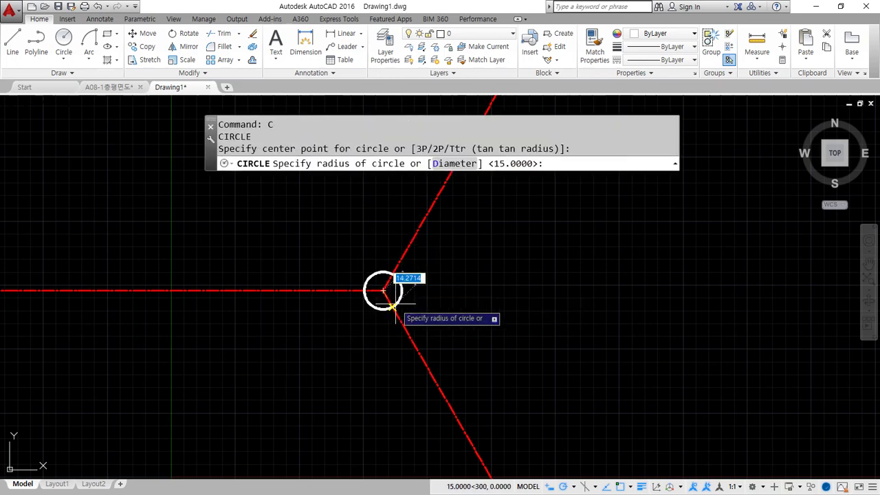
text(20)
key(Return)
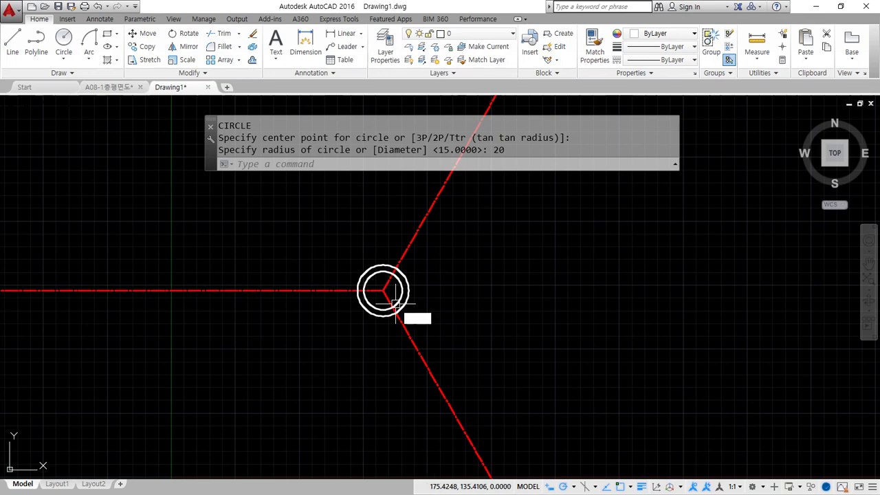
Draw a large concentric circle with a radius of 80 at the rays' junction
text(C)
key(Return)
click(383, 290)
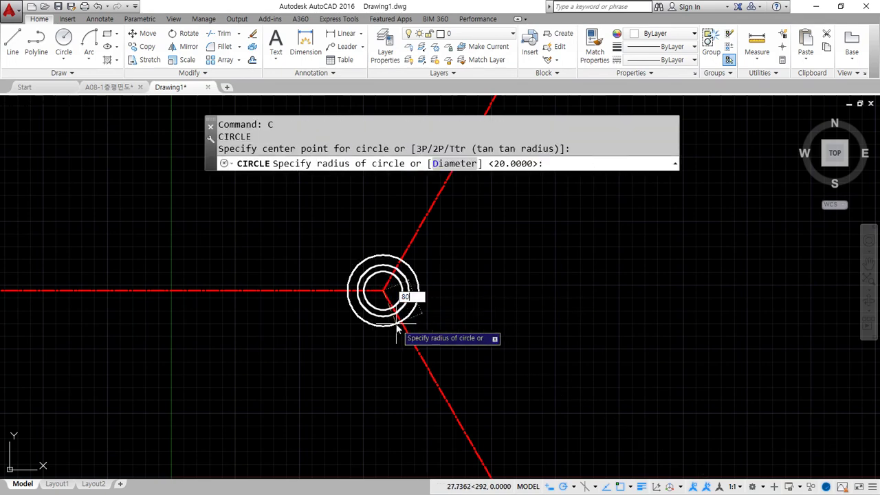
key(Return)
Draw a circle with a diameter of 10 where the large circle crosses the horizontal ray
key(Return)
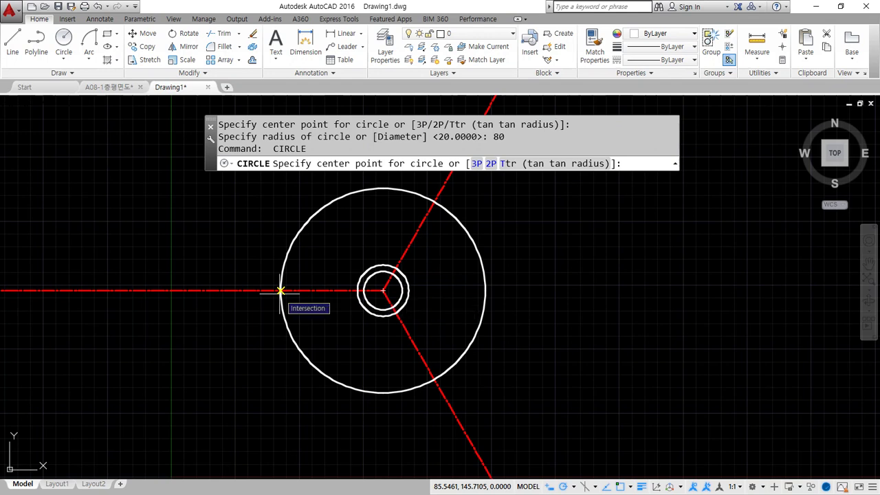
click(280, 290)
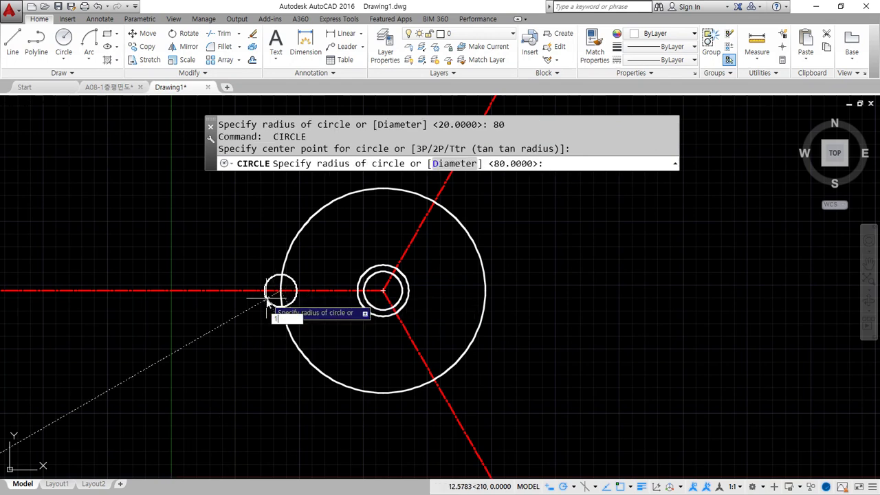
text(d)
key(Return)
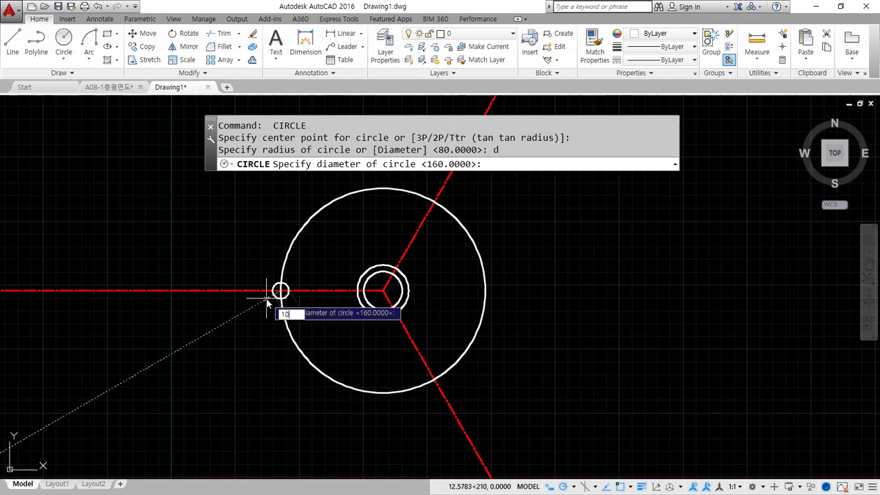
text(10)
key(Return)
Draw a circle with a radius of 10 concentric with the small circle on the horizontal ray
text(c)
key(Return)
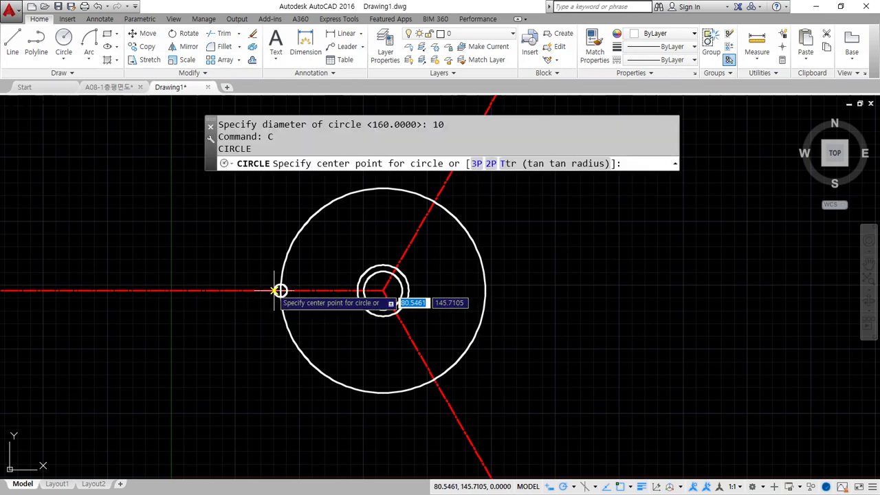
click(280, 291)
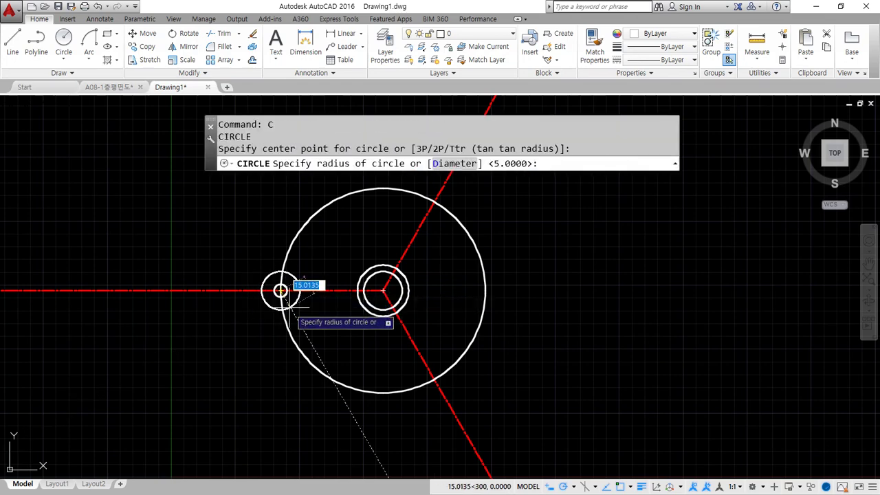
text(10)
key(Return)
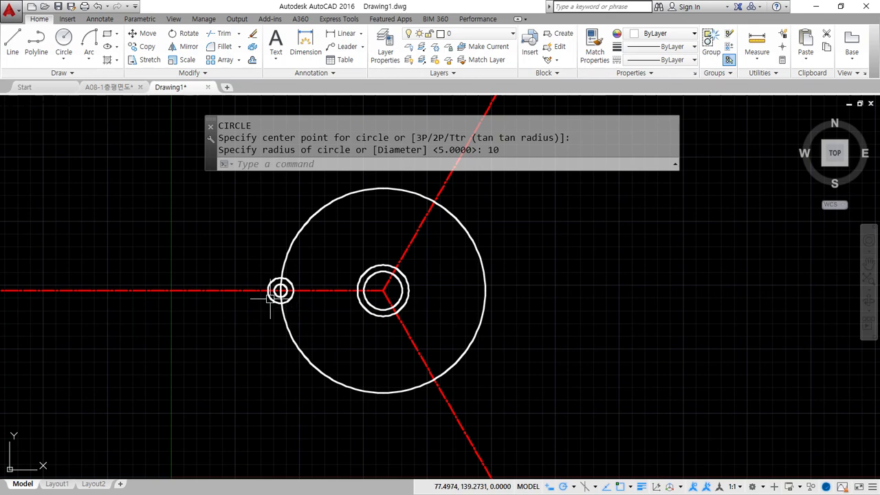
text(m)
key(Return)
key(Escape)
key(Escape)
Match the large circle's properties to the horizontal centre line
text(ma)
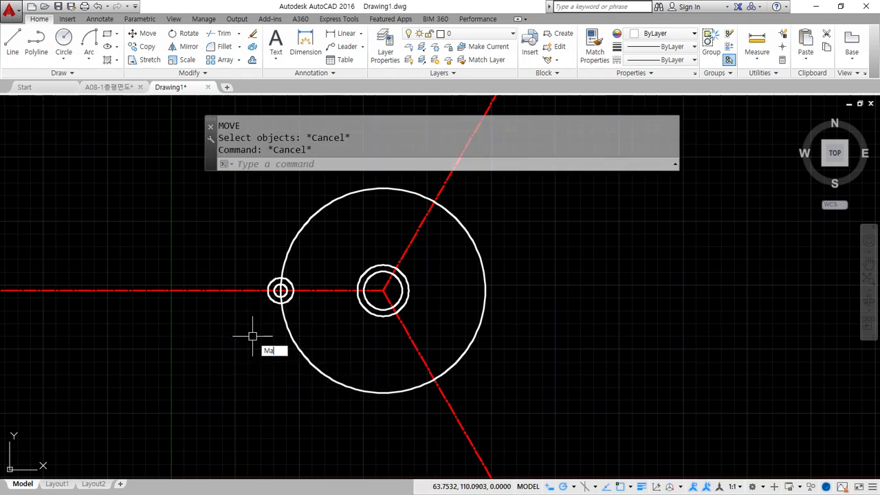
key(Return)
click(331, 291)
click(287, 335)
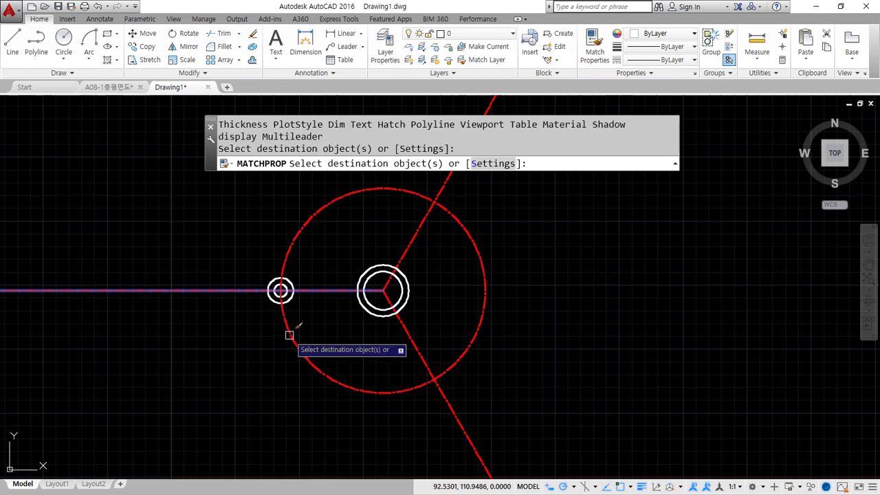
key(Return)
scroll(289, 313, up, 4)
key(Escape)
key(Escape)
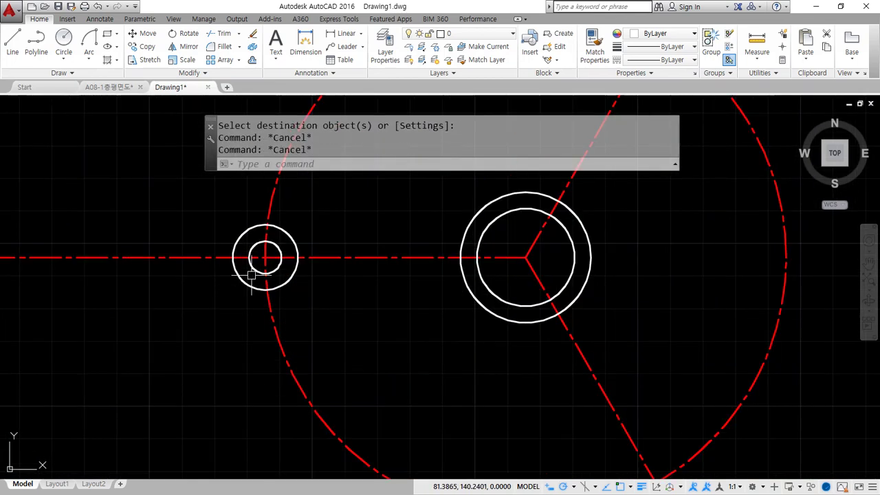
Draw a tangent line from the top of the small inner circle to the top of the inner hub circle
text(l)
key(Return)
text(tan)
key(Return)
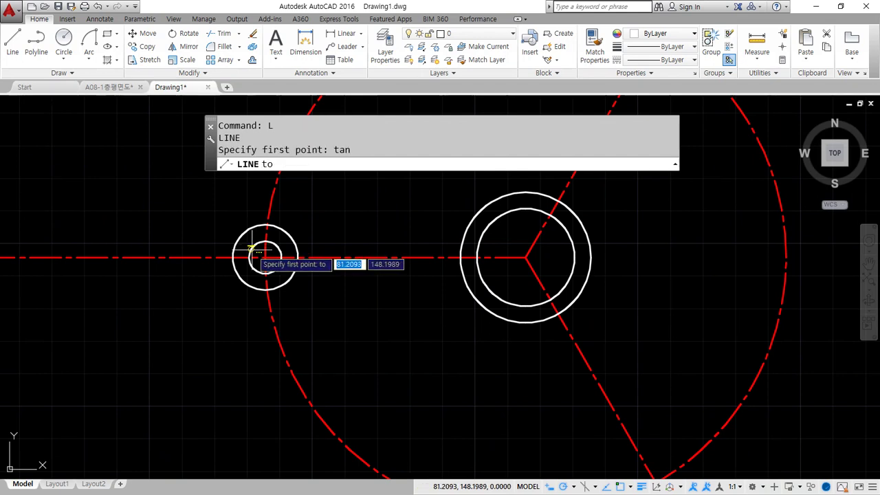
click(252, 250)
text(t)
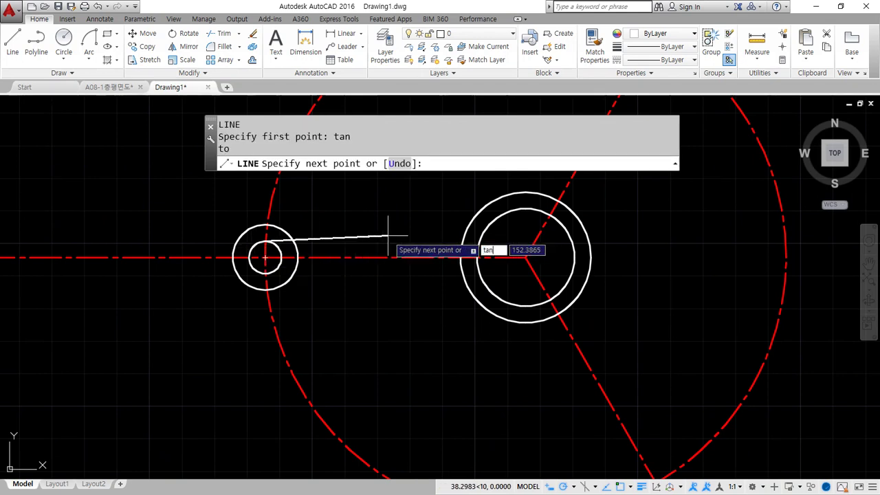
text(an)
key(Return)
click(486, 224)
key(Return)
Draw a tangent line from the bottom of the small inner circle to the bottom of the outer hub circle
key(Return)
text(tan)
key(Return)
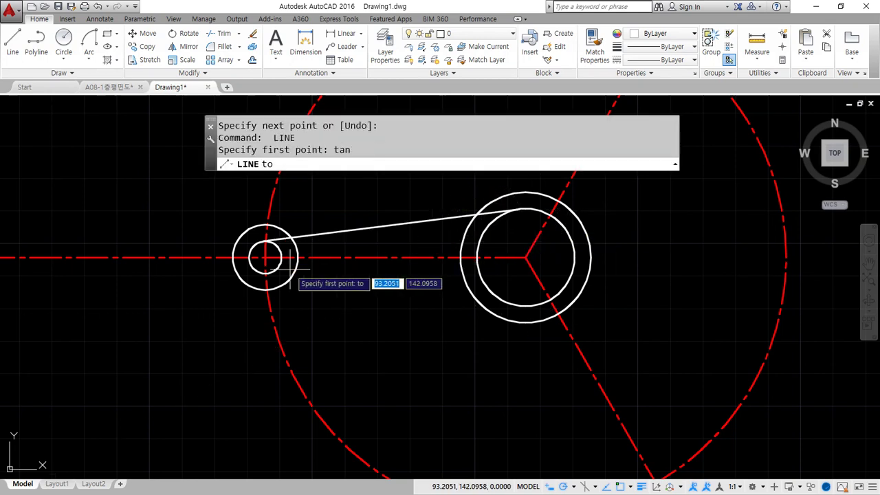
click(275, 269)
text(t)
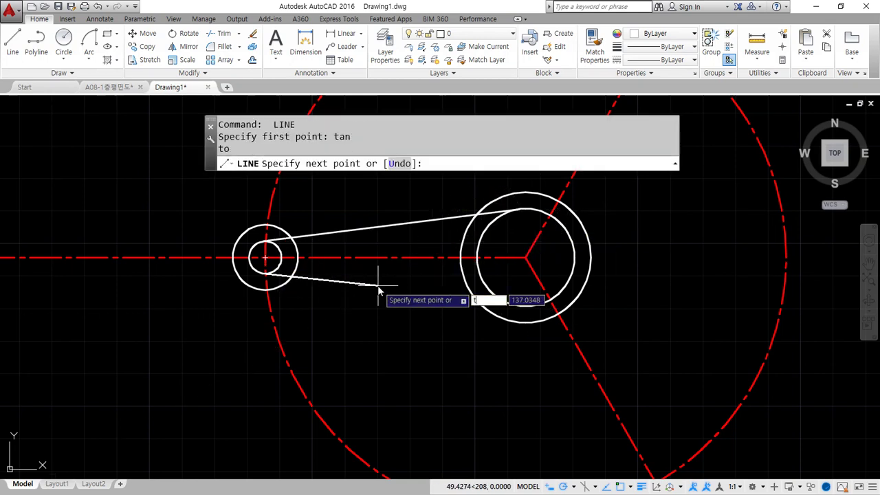
text(am)
key(Return)
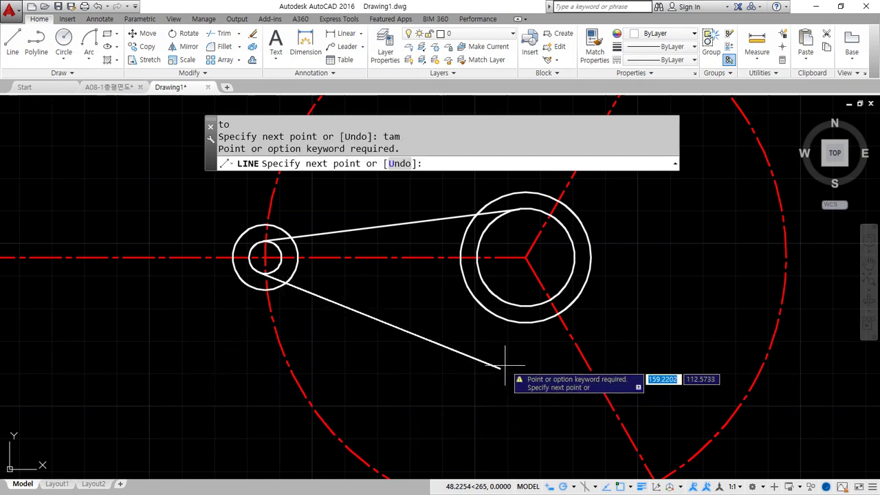
text(tan)
key(Return)
click(492, 317)
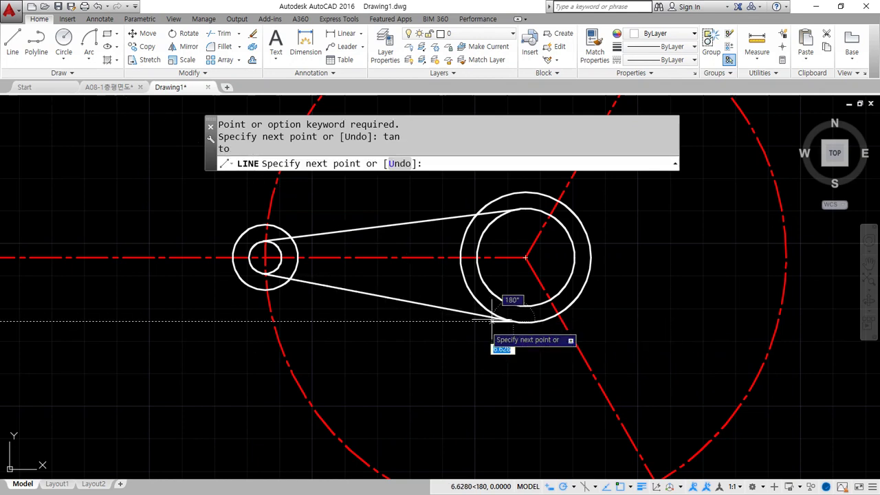
key(Return)
key(Return)
Erase the upper tangent line that joins the small inner circle to the inner hub circle
click(404, 222)
text(E)
key(Return)
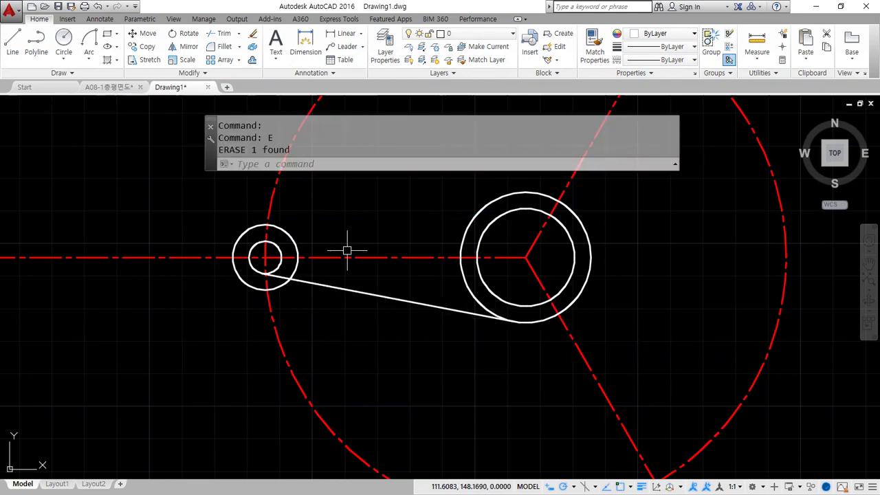
Try to draw the upper tangent line from the small inner circle to the outer hub circle
text(L)
key(Return)
text(tan)
key(Return)
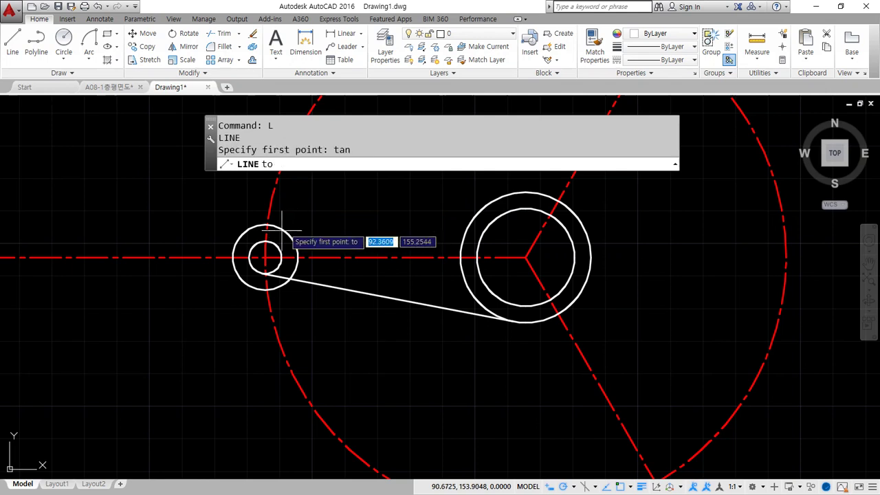
click(253, 246)
text(tan)
key(Return)
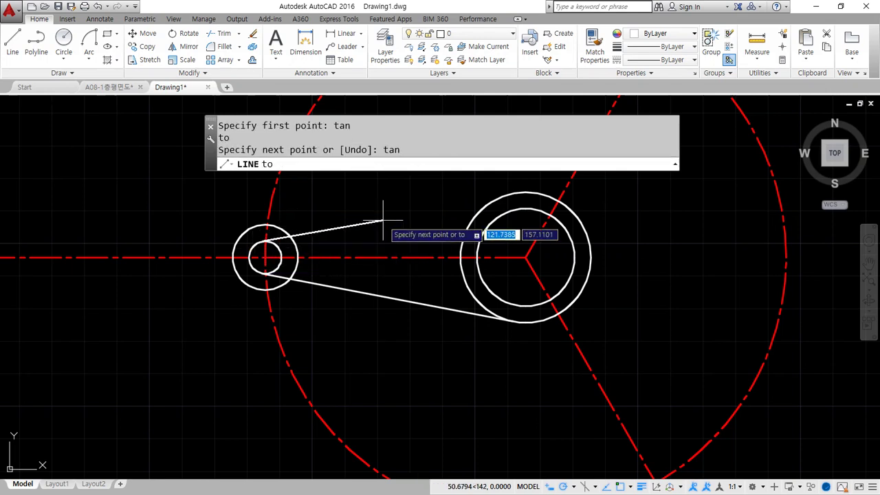
click(468, 221)
key(Return)
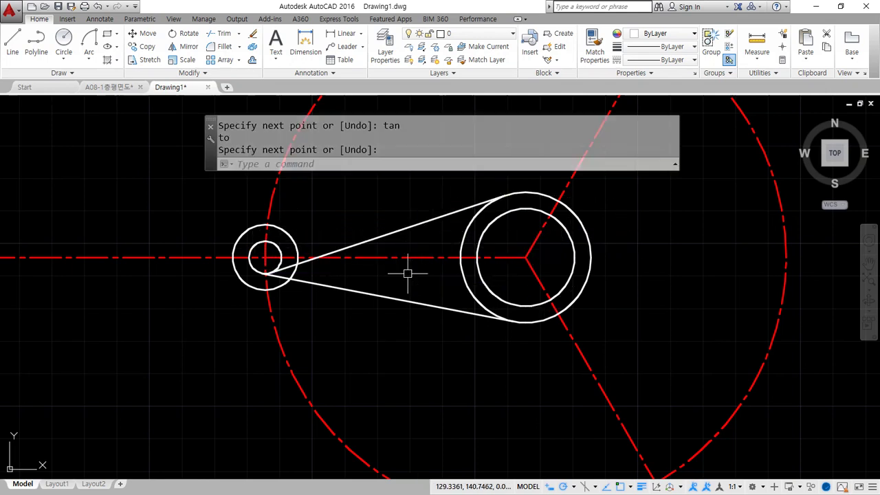
Erase the upper tangent line that crosses the centre line
click(403, 212)
click(392, 233)
text(E)
key(Return)
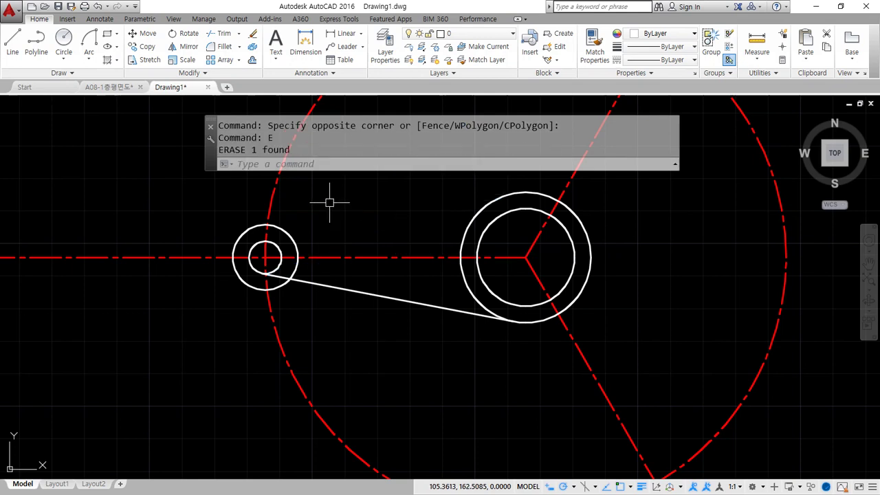
Draw a tangent line from the top of the small inner circle to the top of the outer hub circle
key(l)
key(Return)
text(tan)
key(Return)
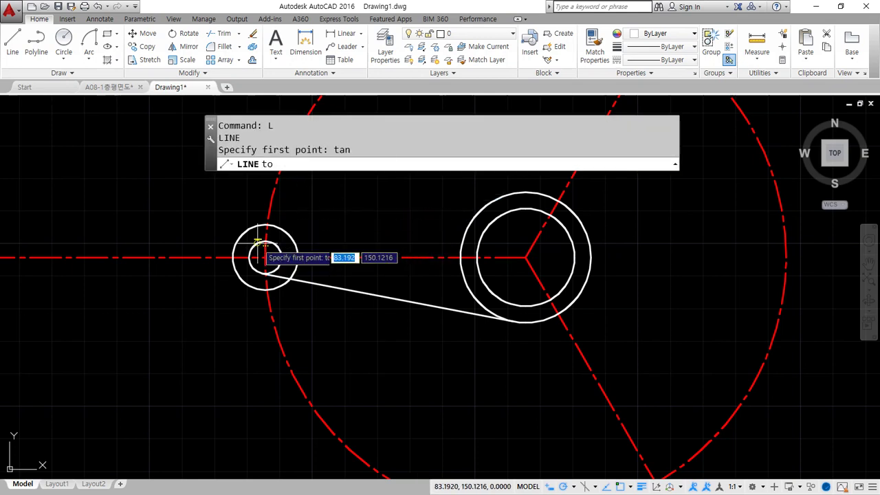
click(258, 235)
text(tn)
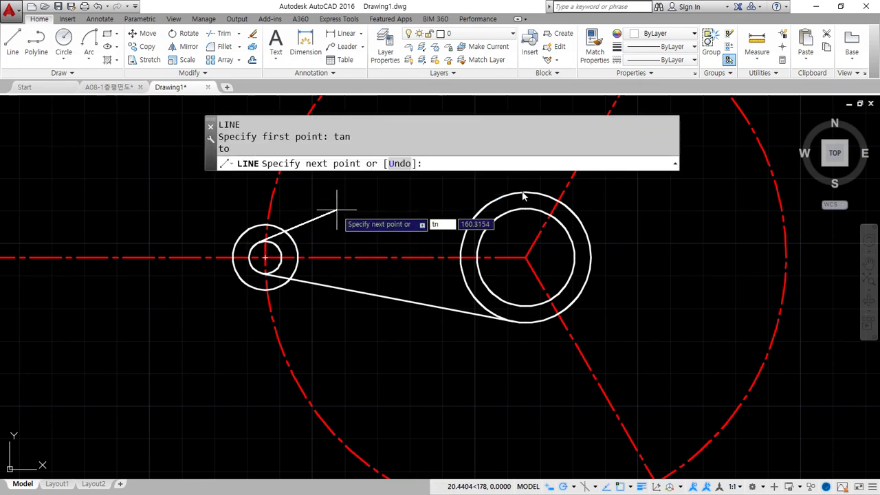
text(an)
key(Return)
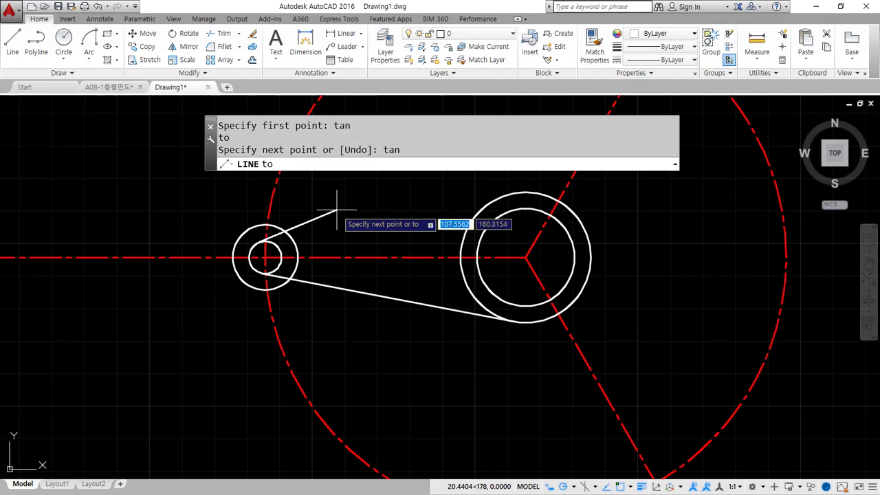
click(479, 215)
key(Return)
Offset the upper and lower tangent lines outward by 5
text(o)
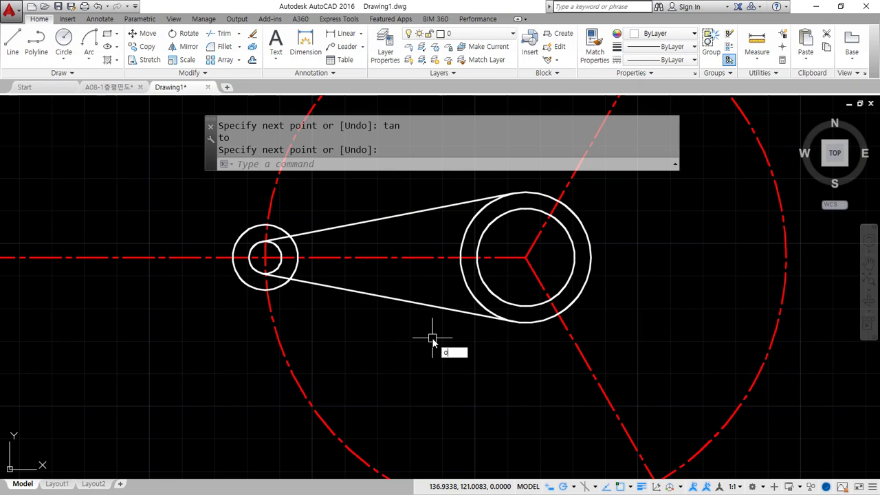
key(Return)
text(5)
key(Return)
click(363, 204)
click(363, 204)
click(367, 295)
click(355, 326)
key(Return)
Fillet both inner tangent lines with the small outer circle at radius 2, using the Multiple option
text(f)
key(Return)
text(r)
key(Return)
text(2)
key(Return)
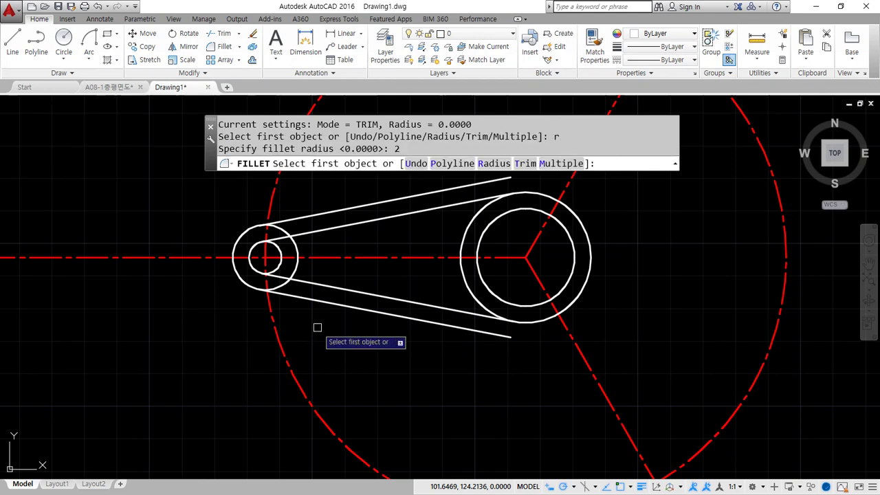
text(m)
key(Return)
click(303, 295)
click(296, 264)
click(298, 244)
click(311, 229)
key(Return)
Fillet the hub ends of both inner tangent lines with the outer hub circle at radius 4
text(f)
key(Return)
text(r)
key(Return)
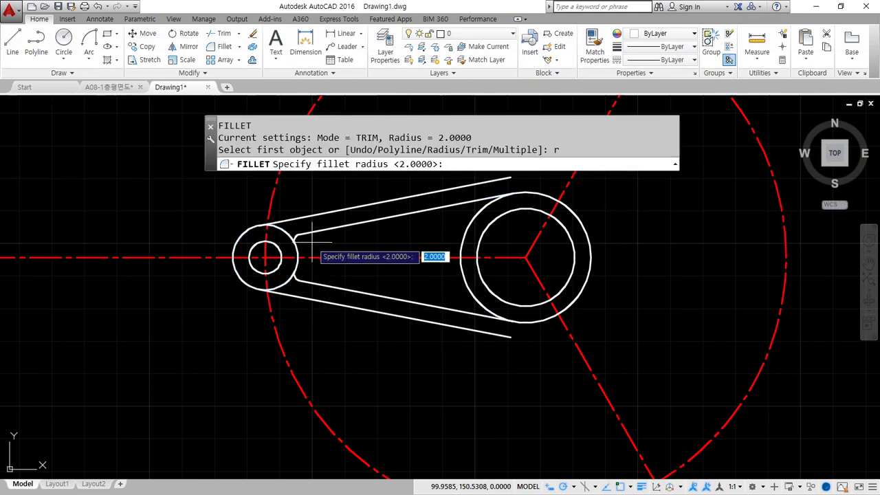
text(4)
key(Return)
text(m)
key(Return)
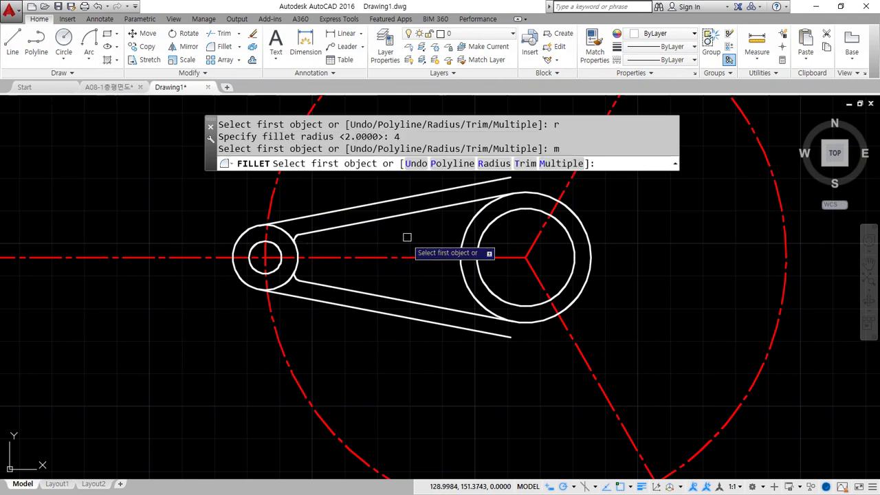
click(437, 210)
click(463, 242)
key(Return)
key(Return)
click(458, 278)
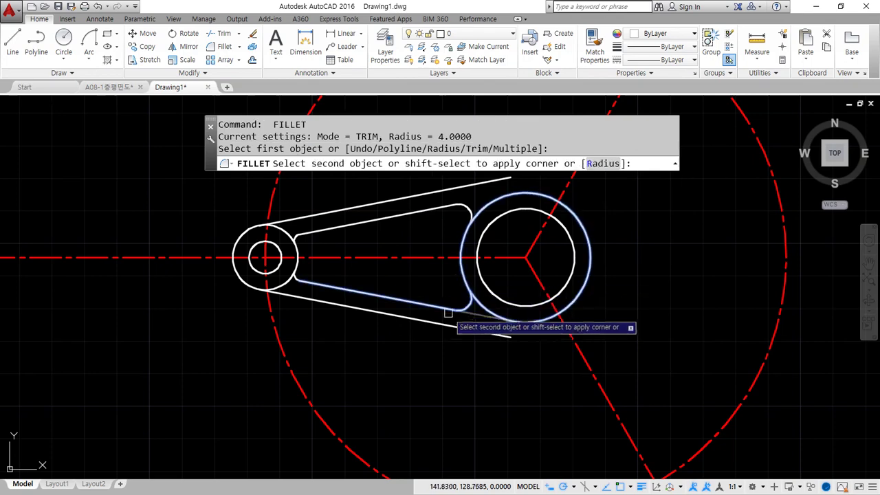
click(448, 310)
Trim away the small outer circle's arcs between the outer arm lines and the pocket corners
scroll(294, 283, up, 2)
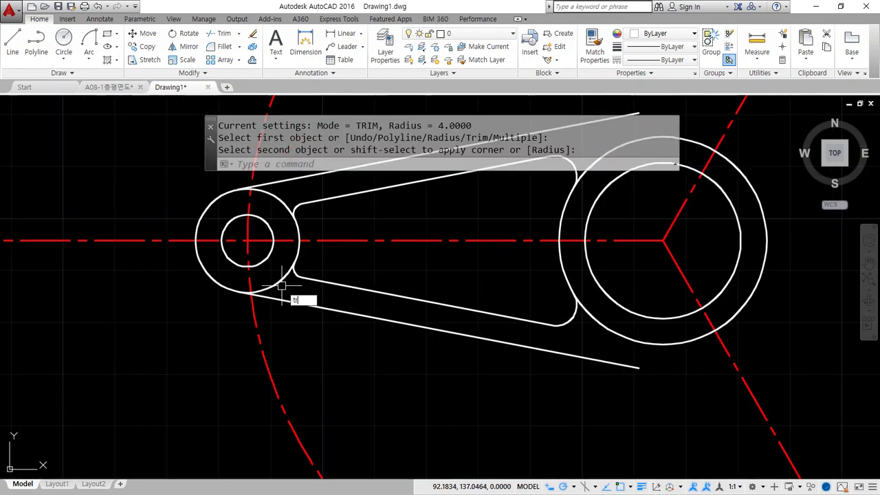
text(tr)
key(Return)
key(Return)
click(275, 281)
click(273, 281)
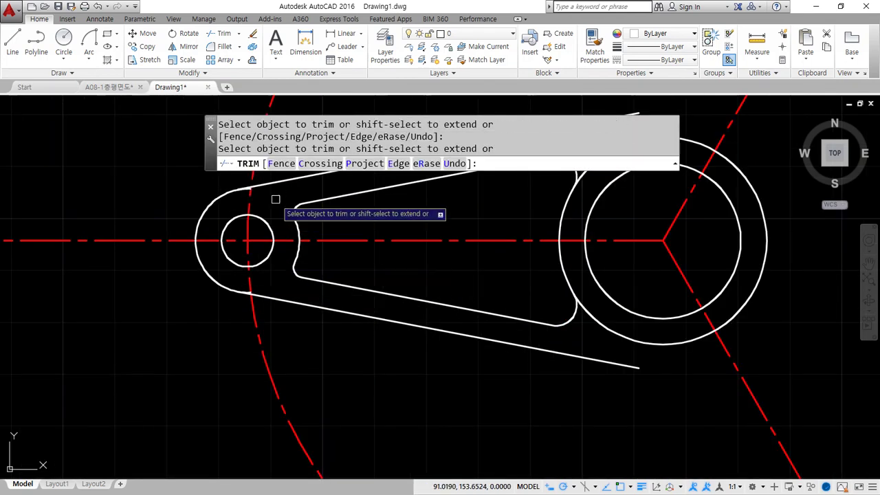
key(Escape)
Join the arm's end arc to the lower and upper outer lines with radius 0 fillets
text(f)
key(Return)
text(rst object or :)
key(Return)
text(0)
key(Return)
text(m)
key(Return)
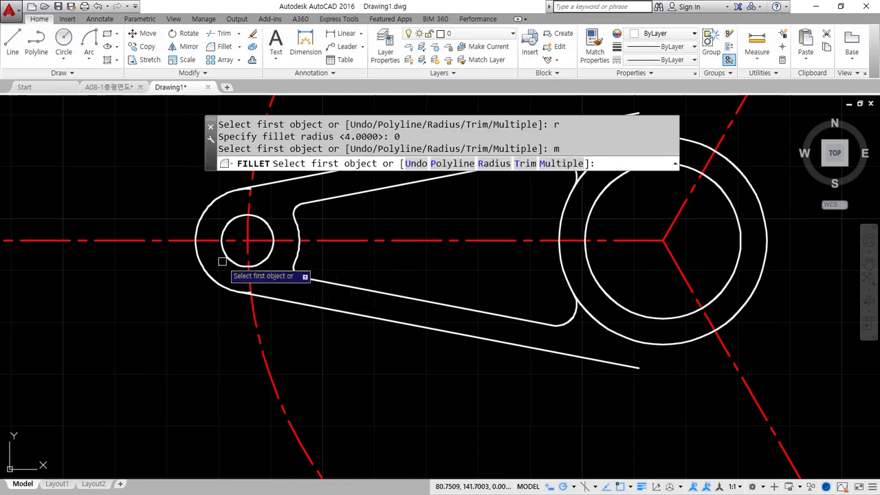
click(207, 277)
click(295, 302)
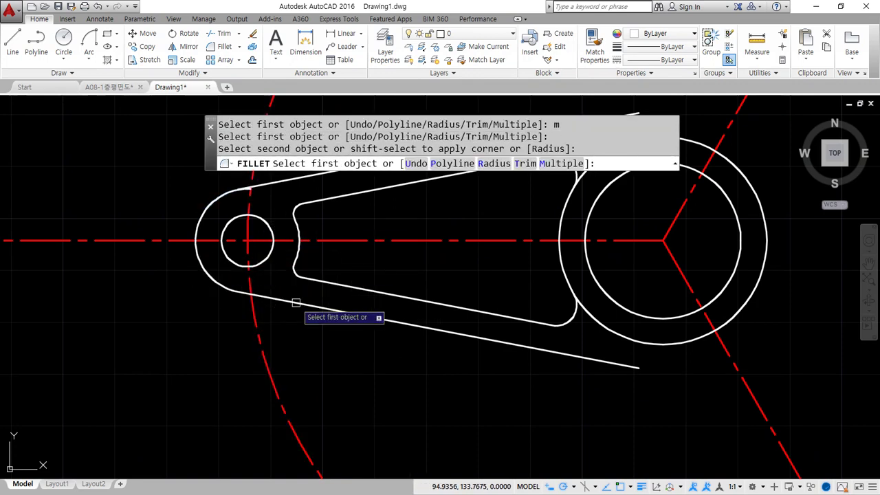
click(220, 194)
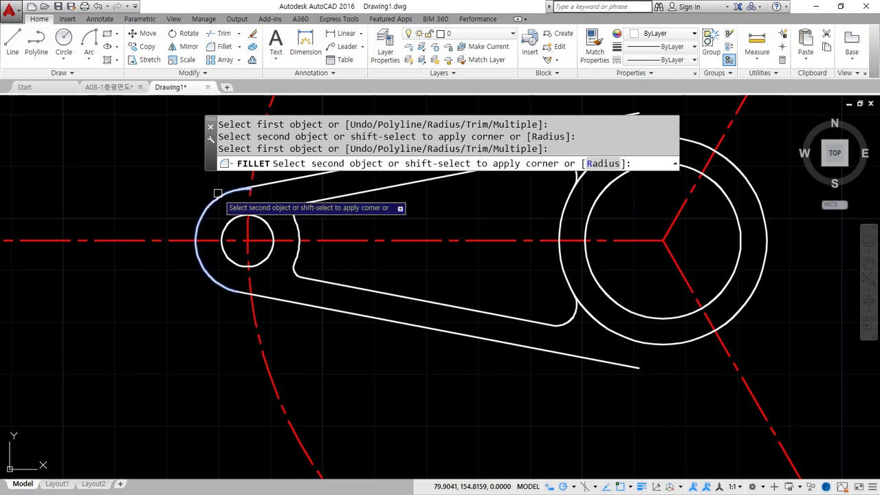
click(286, 183)
scroll(338, 224, down, 3)
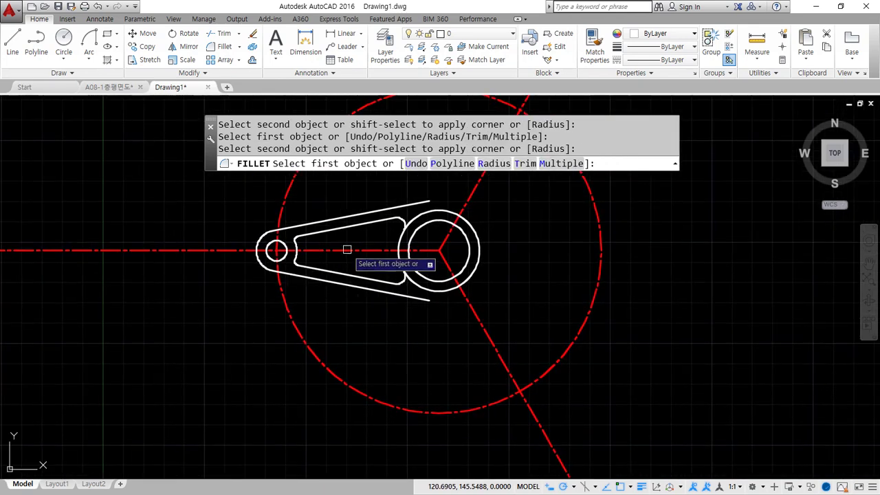
click(340, 241)
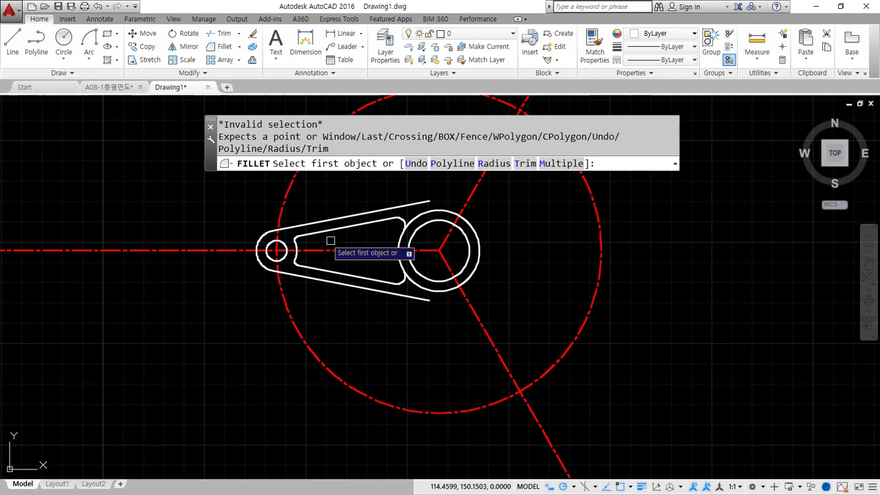
key(Escape)
Create a polar array of the whole arm around the hub centre with 3 items
text(ar)
key(Return)
click(213, 190)
click(442, 317)
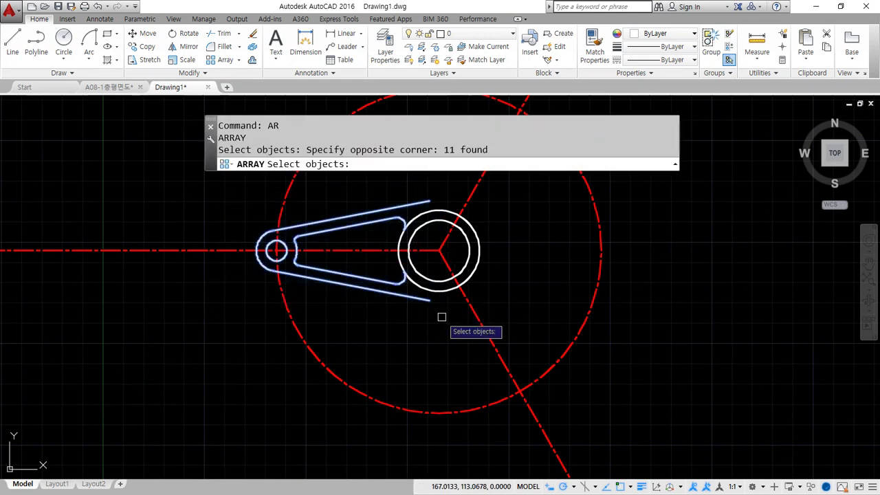
key(Return)
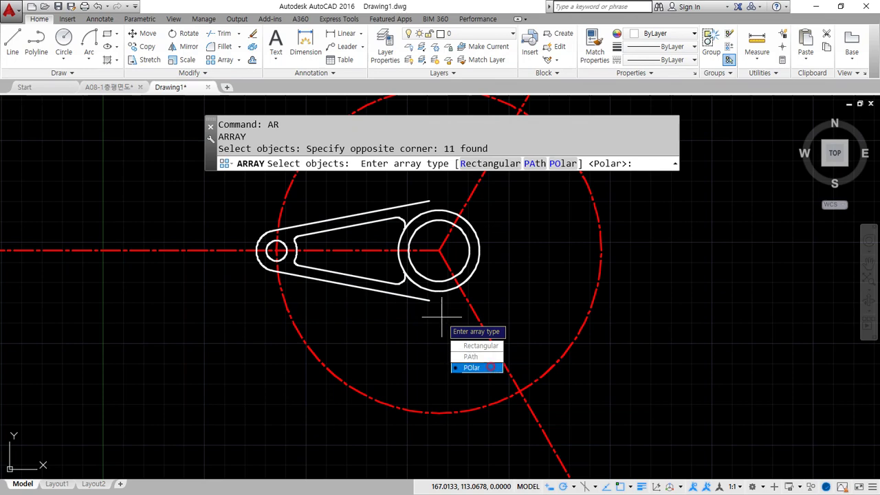
click(473, 368)
click(439, 250)
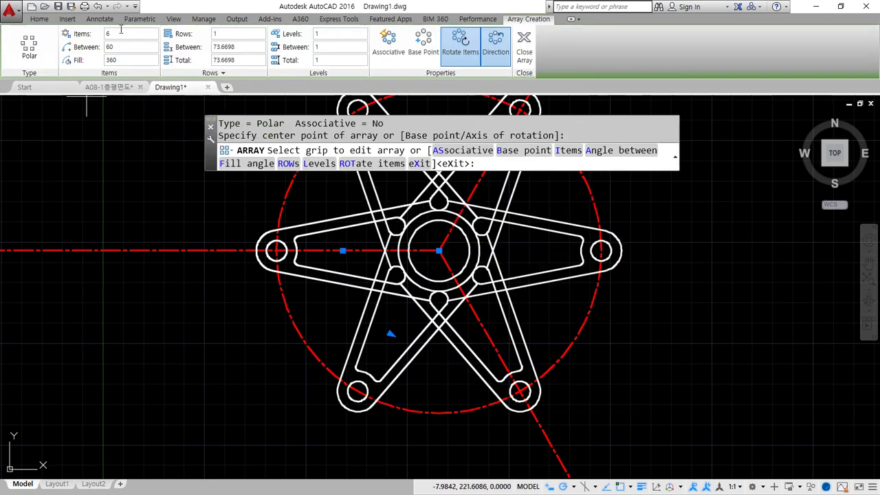
text(3)
key(Return)
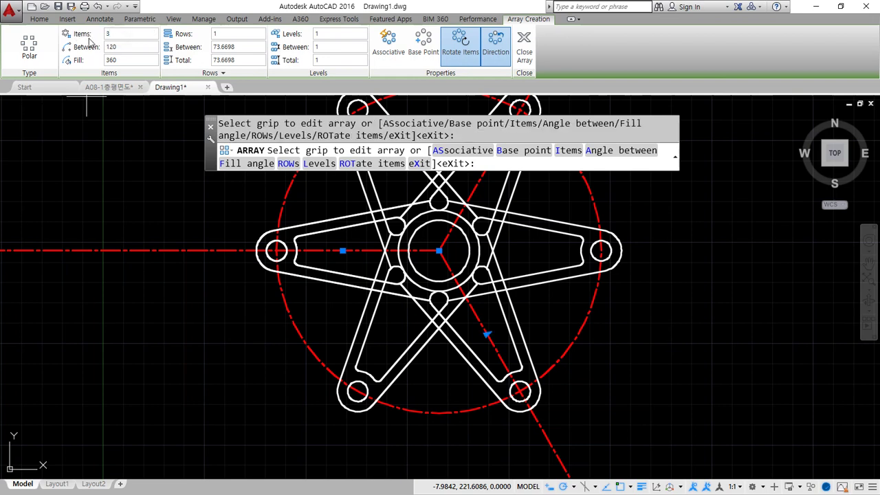
key(Return)
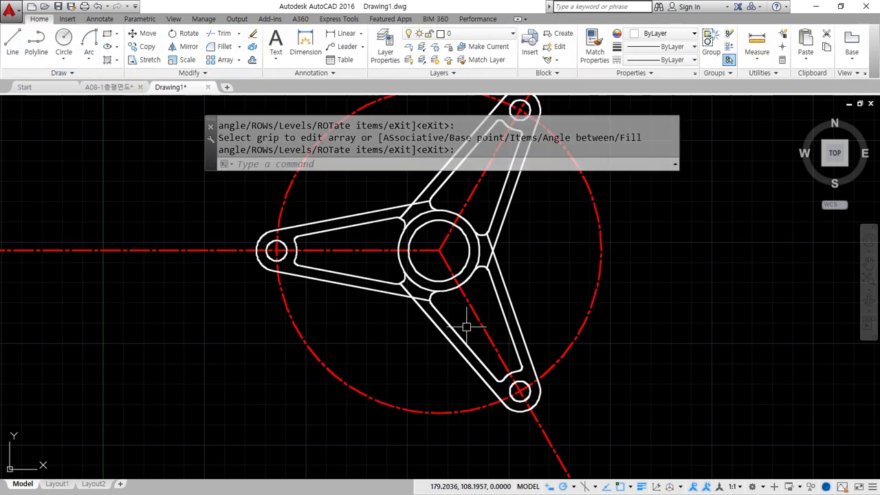
key(Return)
text(f)
key(Return)
text(r)
key(Return)
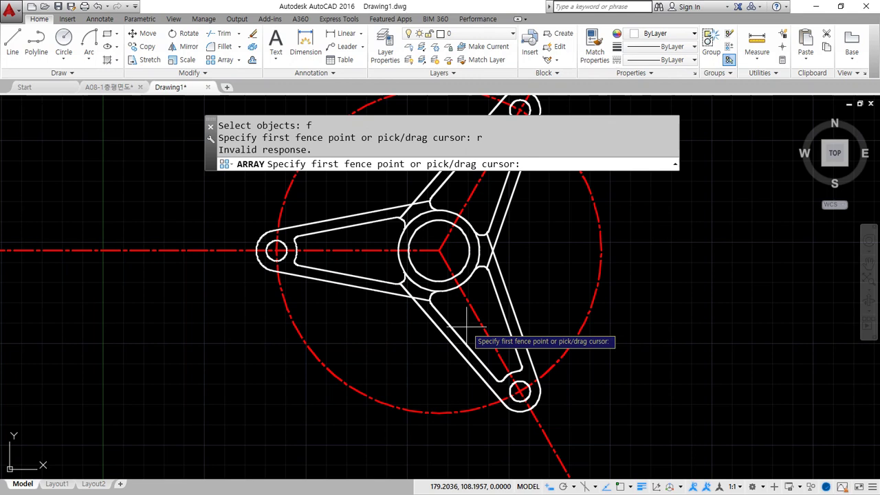
text(30)
key(Return)
key(Escape)
Fillet the outer edges of the neighbouring arms at radius 30 in all three corners around the hub
text(f)
key(Return)
text(r)
key(Return)
text(30)
key(Return)
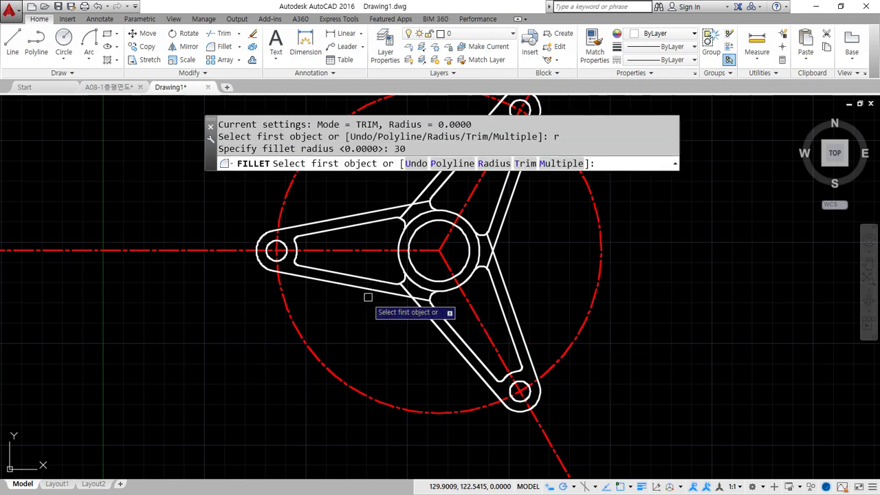
text(m)
key(Return)
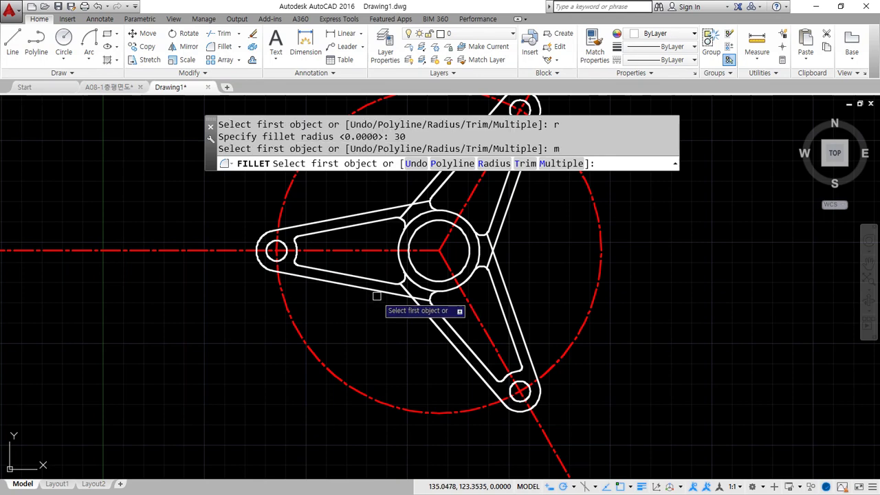
click(376, 296)
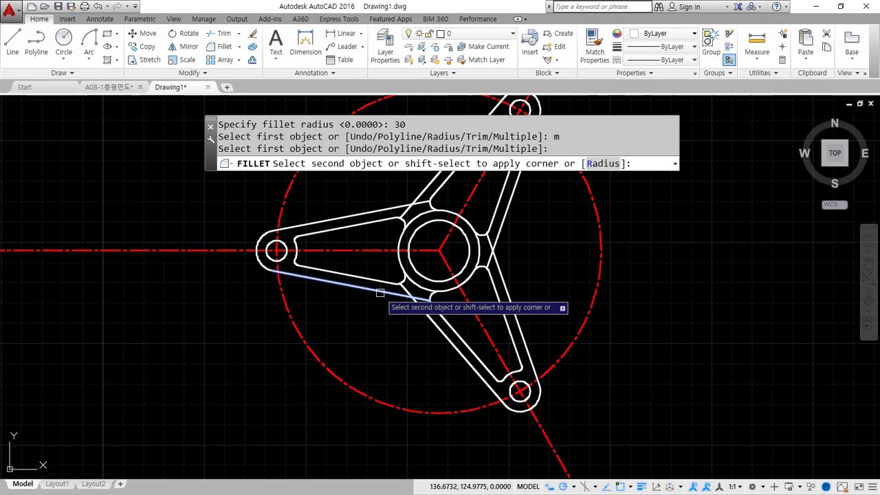
click(431, 327)
mouse_move(467, 279)
middle_down()
mouse_move(351, 302)
mouse_move(347, 374)
middle_up()
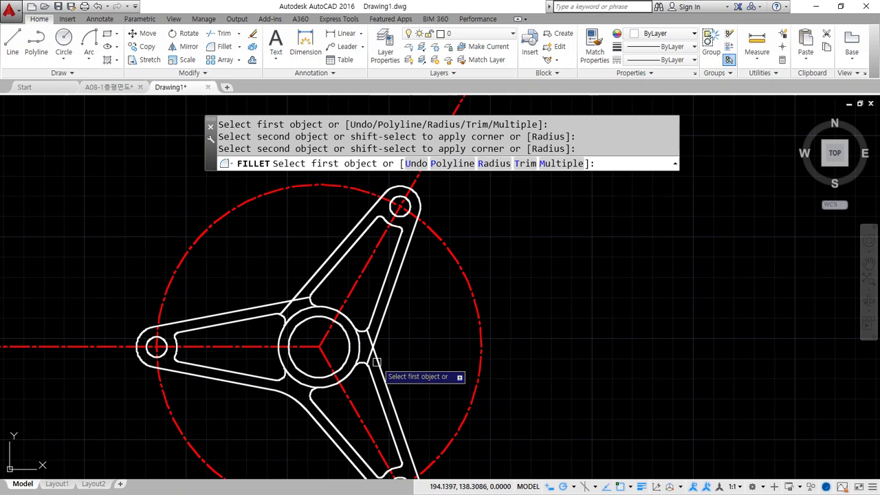
click(376, 362)
click(374, 337)
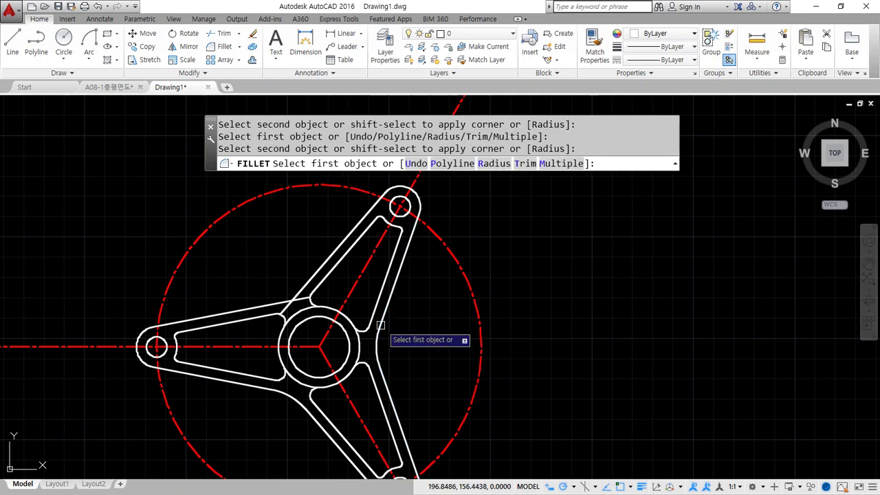
click(301, 288)
click(260, 305)
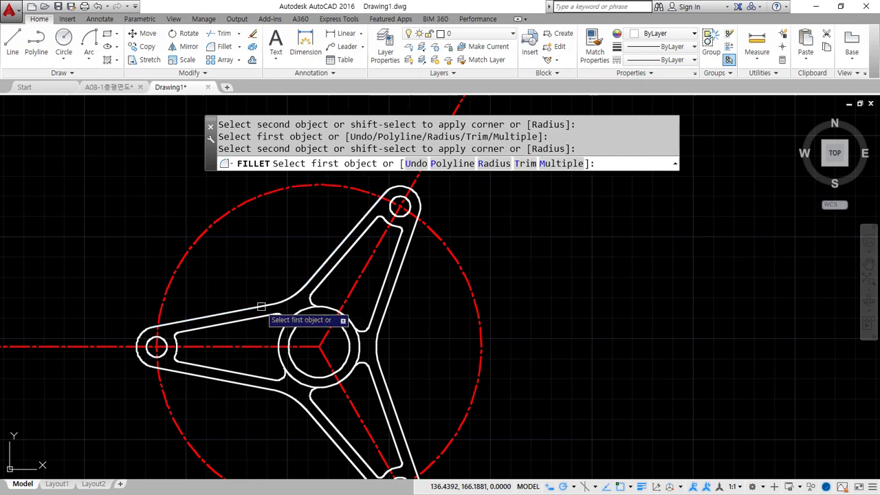
scroll(428, 367, down, 2)
middle_drag(425, 415, 418, 368)
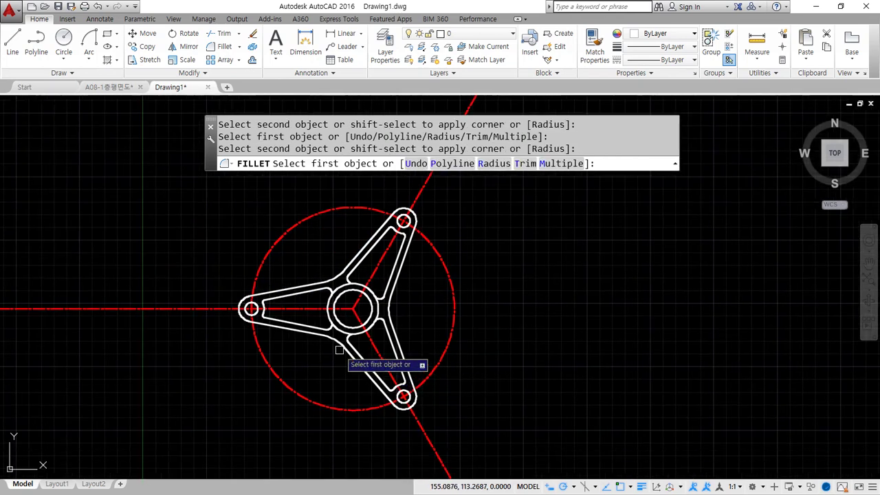
key(Escape)
Trim the three arcs of the outer hub circle that lie between the arm pockets
scroll(340, 317, up, 4)
text(tr)
key(Return)
key(Return)
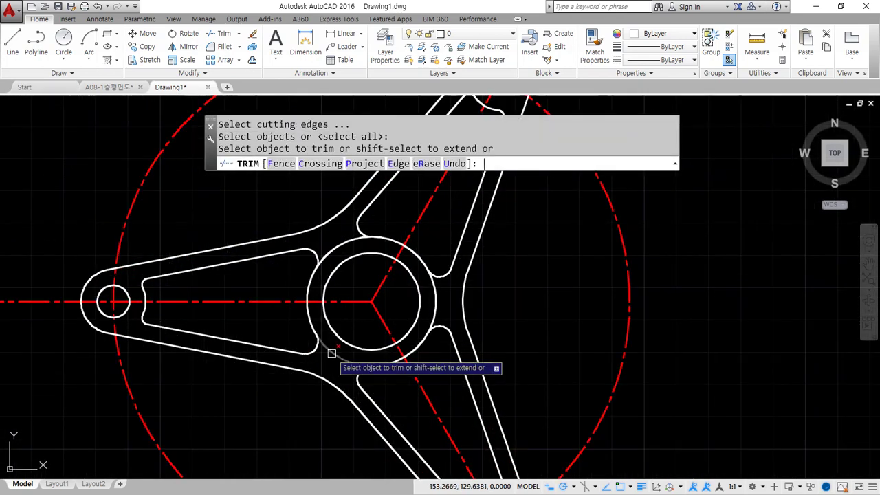
click(331, 352)
click(323, 250)
click(432, 295)
key(Return)
scroll(428, 300, down, 3)
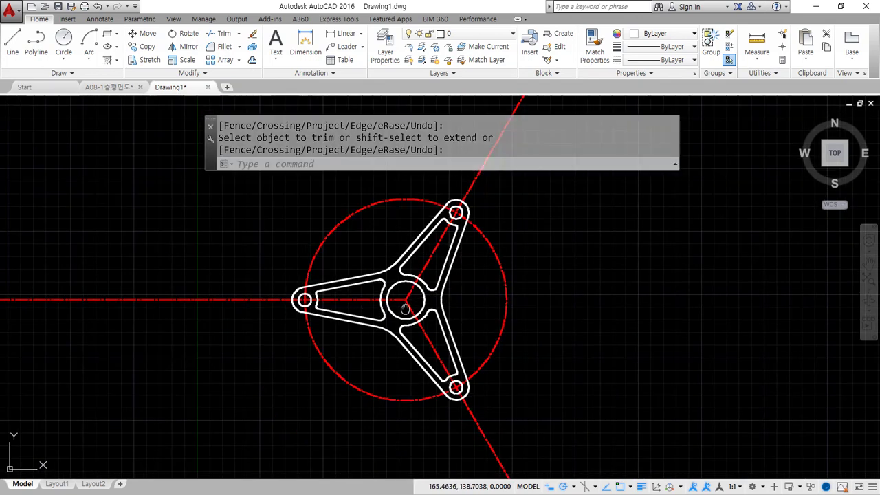
middle_drag(405, 310, 398, 310)
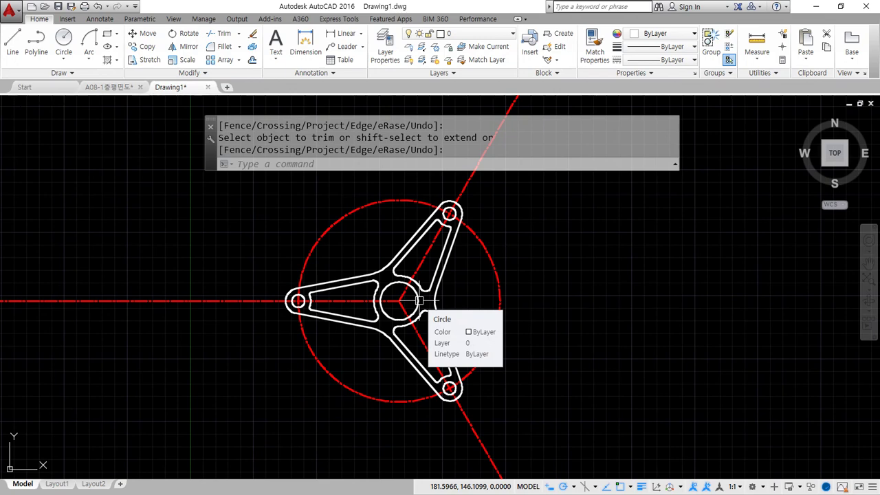
Erase the finished three-armed part together with its centre lines and the large centre-line circle
key(Escape)
click(624, 418)
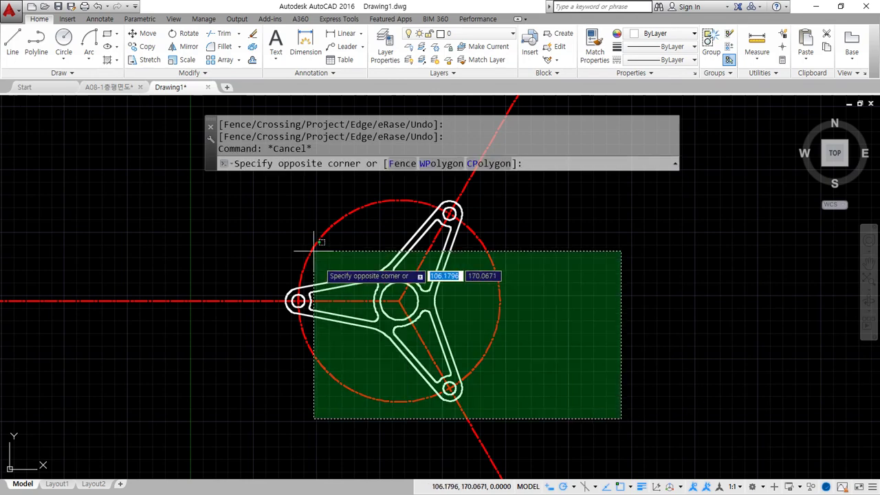
click(234, 205)
text(e)
key(Return)
Draw a horizontal and a vertical construction line crossing at one point in the empty drawing
text(z)
key(Return)
text(a)
key(Return)
text(xl)
key(Return)
click(481, 298)
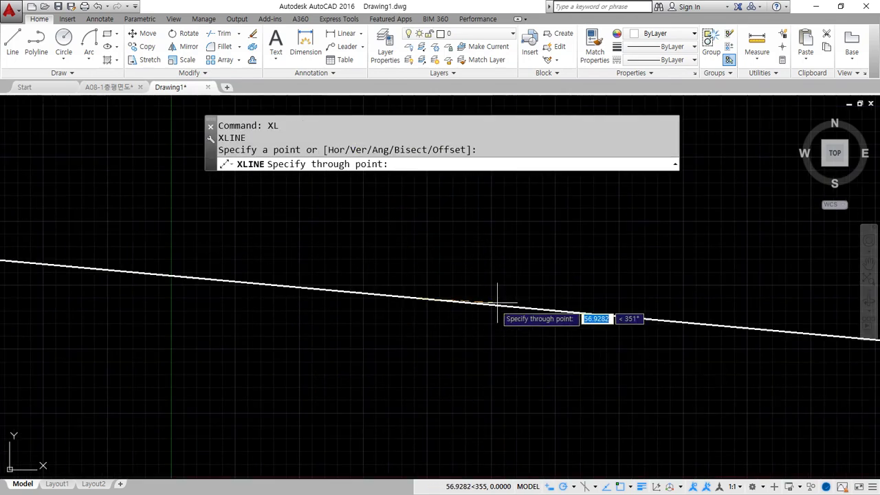
click(499, 298)
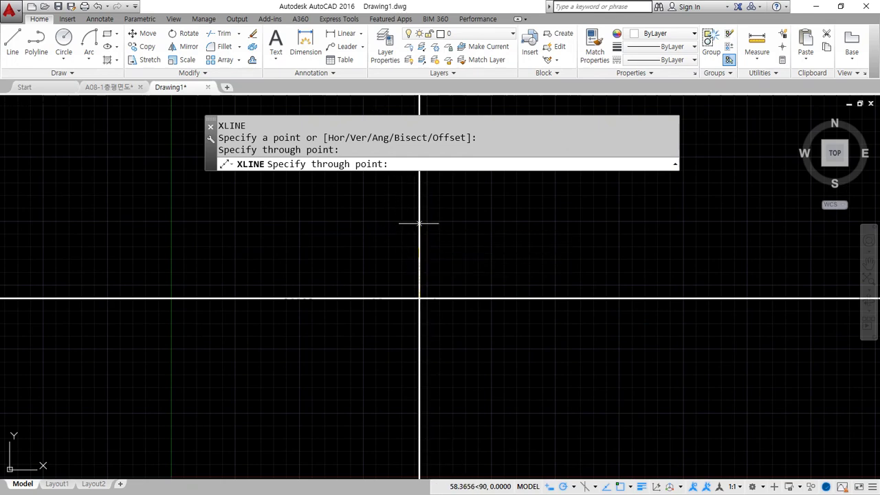
click(419, 222)
key(Return)
Assign both construction lines to the red centre-line layer
click(463, 332)
click(384, 255)
click(485, 33)
click(464, 65)
key(Escape)
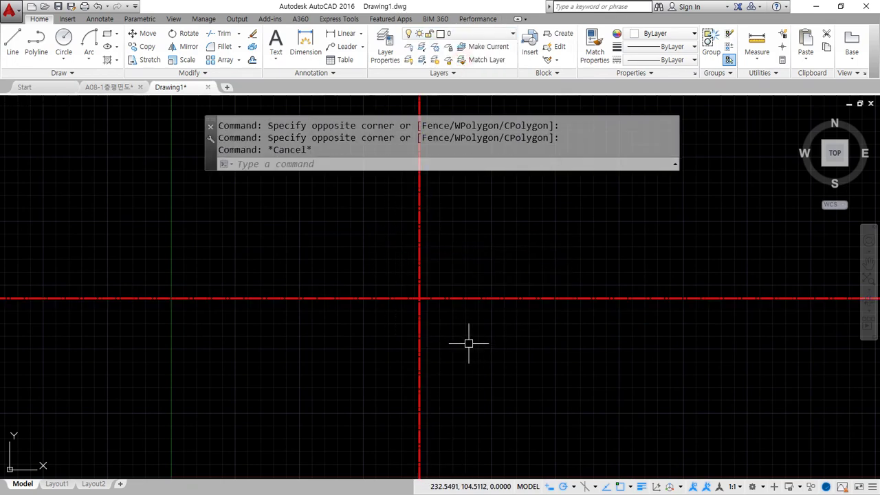
Draw a circle of radius 9 centred on the crossing of the two centre lines
text(c)
key(Return)
click(419, 298)
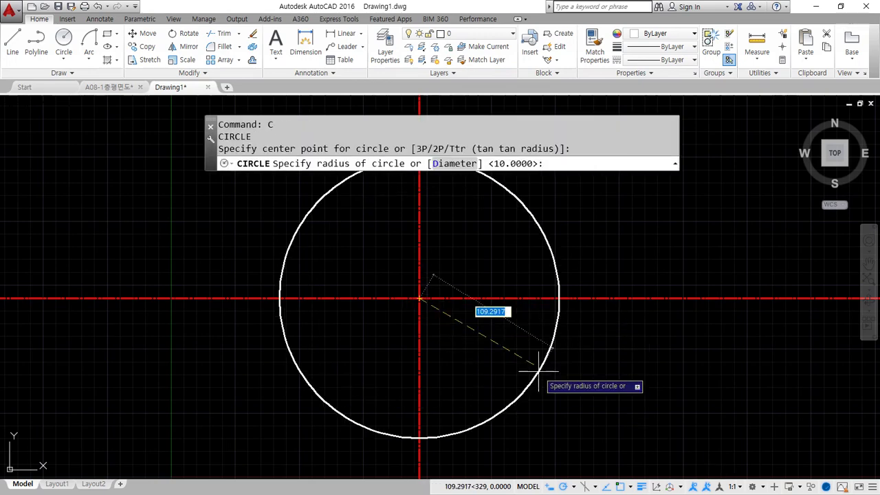
text(9)
key(Return)
Draw a vertical construction line through the left quadrant of the radius 9 circle
text(XL)
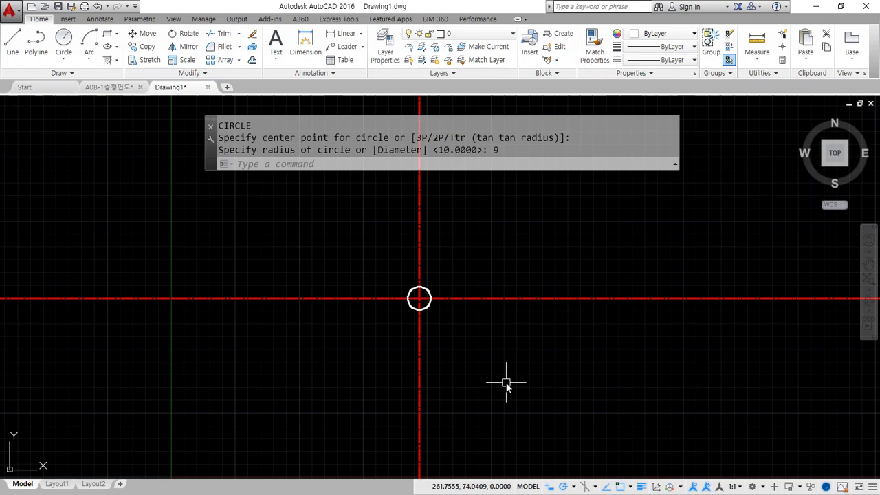
key(Return)
scroll(468, 398, up, 4)
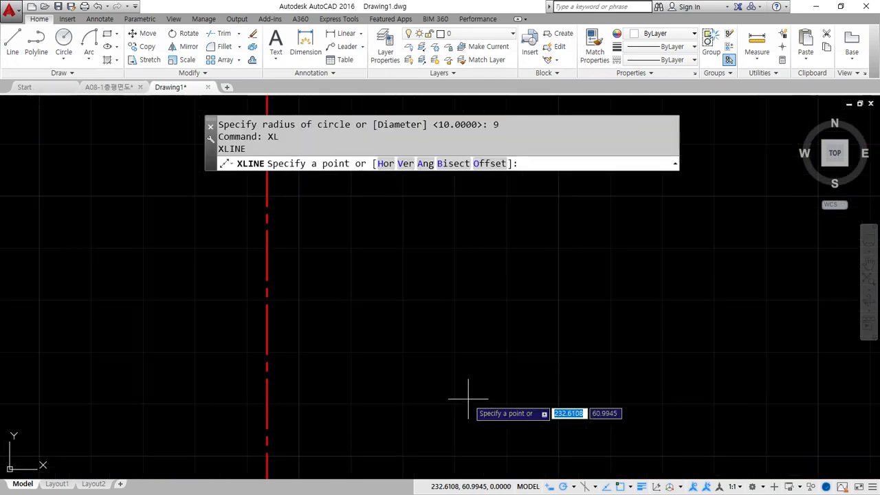
scroll(422, 396, down, 4)
text(v)
key(Return)
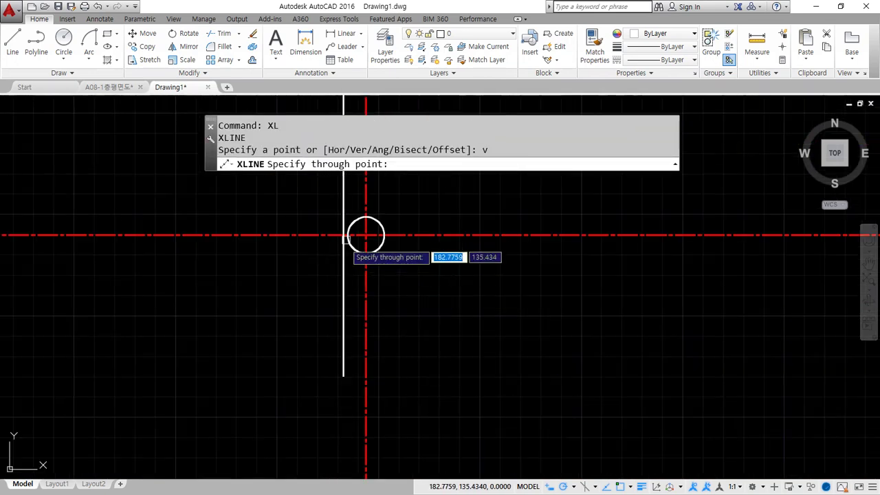
click(348, 235)
key(Return)
Offset the white vertical construction line 22 to the right, beyond the circle
text(o)
key(Return)
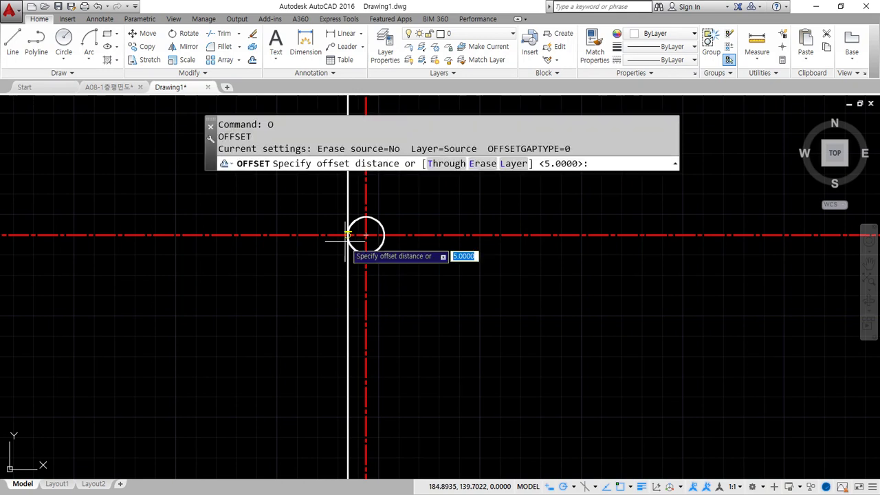
key(Return)
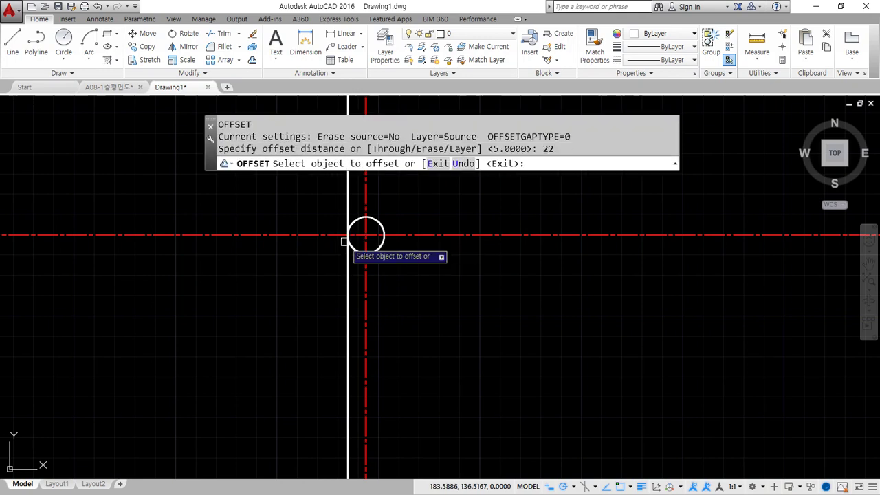
click(348, 294)
click(501, 298)
Offset the horizontal centre line by 5/2 both upward and downward
scroll(421, 235, up, 4)
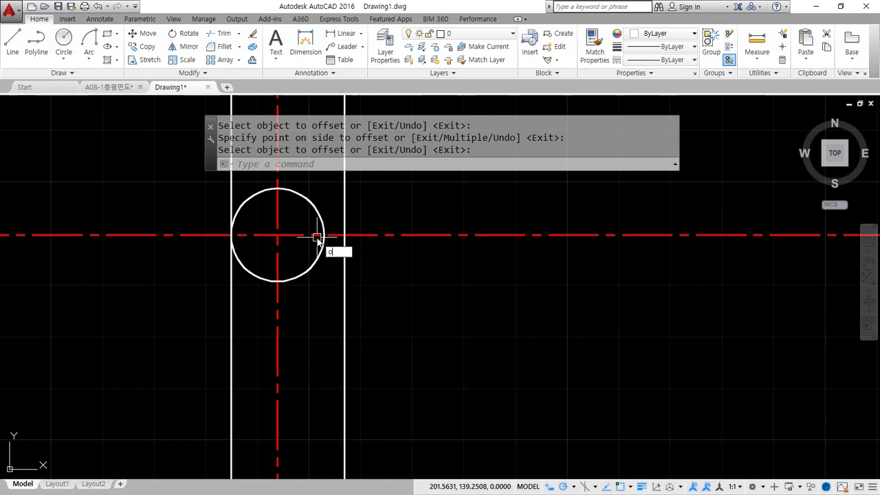
text(o)
key(Return)
text(5/2)
key(Return)
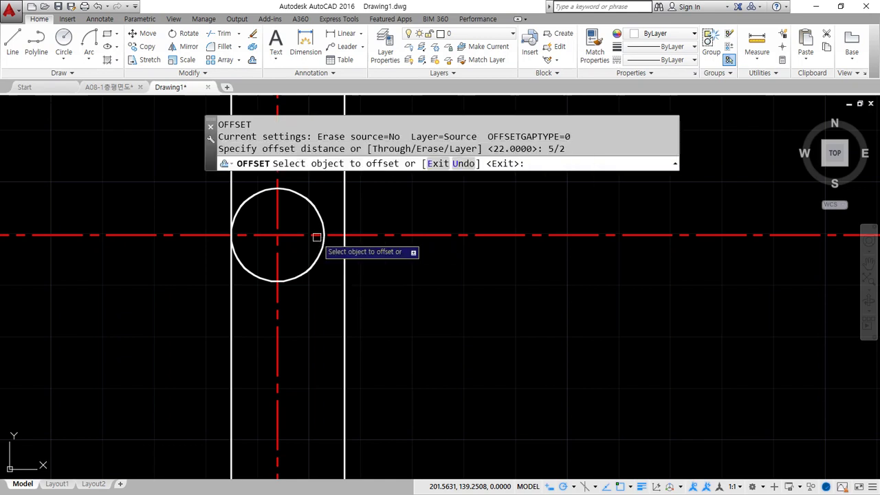
click(360, 235)
click(360, 212)
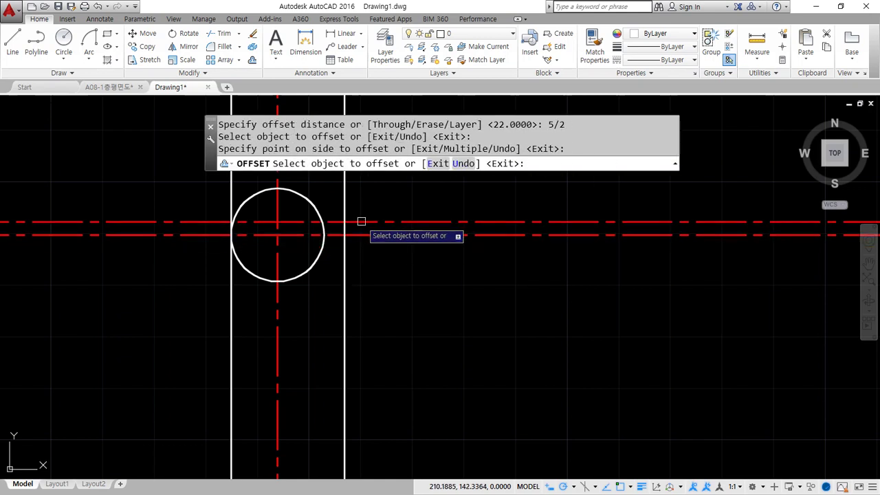
click(361, 235)
click(360, 251)
scroll(312, 237, up, 4)
key(Return)
Trim the right side of the radius 9 circle between the horizontal centre line and the lower offset line
text(tr)
key(Return)
key(Return)
click(338, 252)
key(Return)
Match the two horizontal offset lines to the properties of the white vertical line right of the circle
text(ma)
key(Return)
click(391, 310)
click(456, 299)
click(451, 248)
click(449, 201)
click(408, 243)
key(Return)
text(f)
key(Return)
text(r)
key(Return)
key(Return)
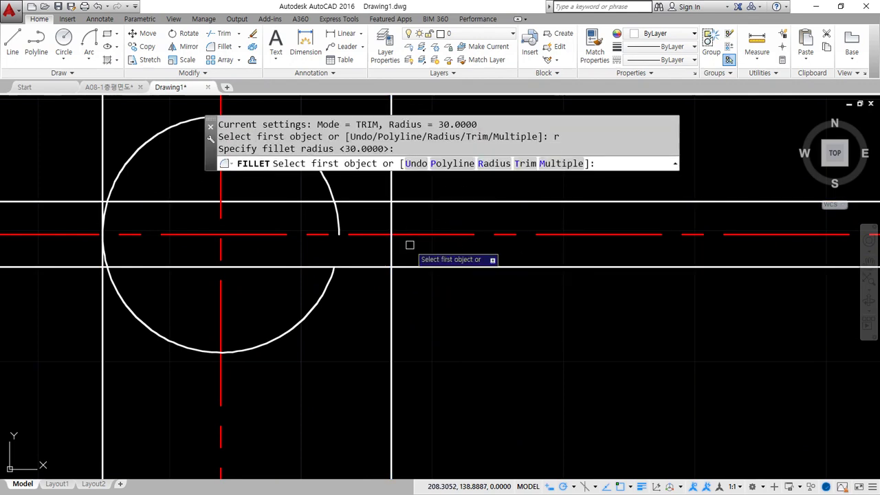
key(Escape)
Fillet the circle's open ends to the upper and lower offset lines with radius 0, using the Multiple option
text(f)
key(Return)
text(r)
key(Return)
text(0)
key(Return)
text(m)
key(Return)
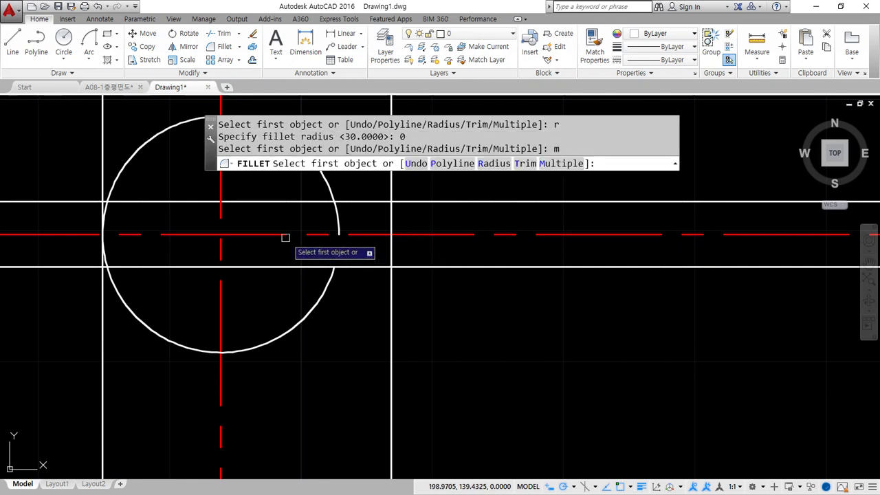
click(326, 199)
click(328, 193)
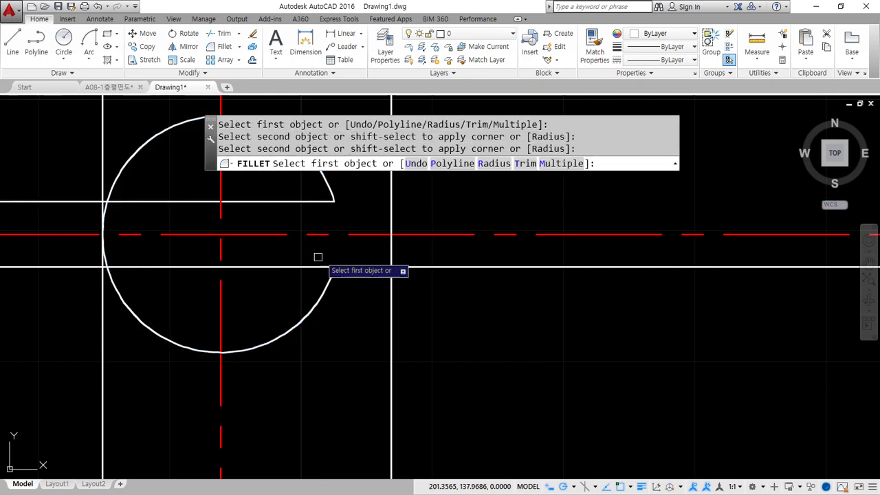
click(327, 284)
click(325, 267)
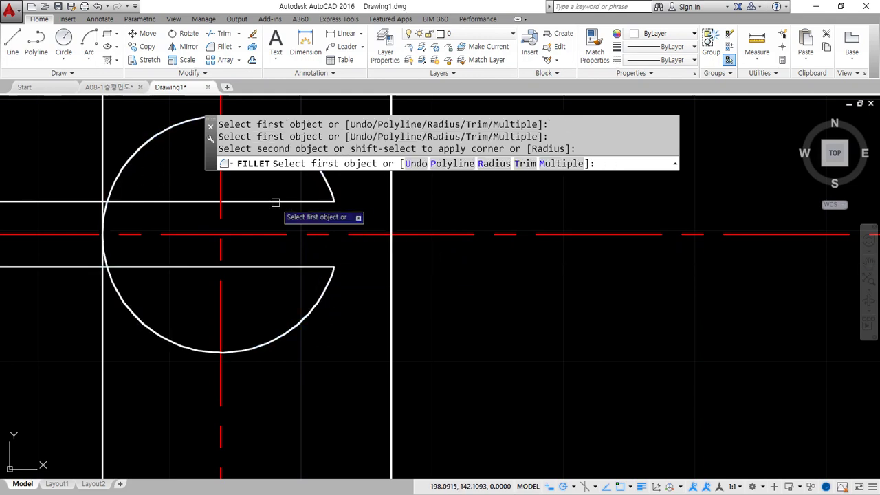
Join the upper and lower offset lines to the right vertical line with radius 0 corners
click(321, 203)
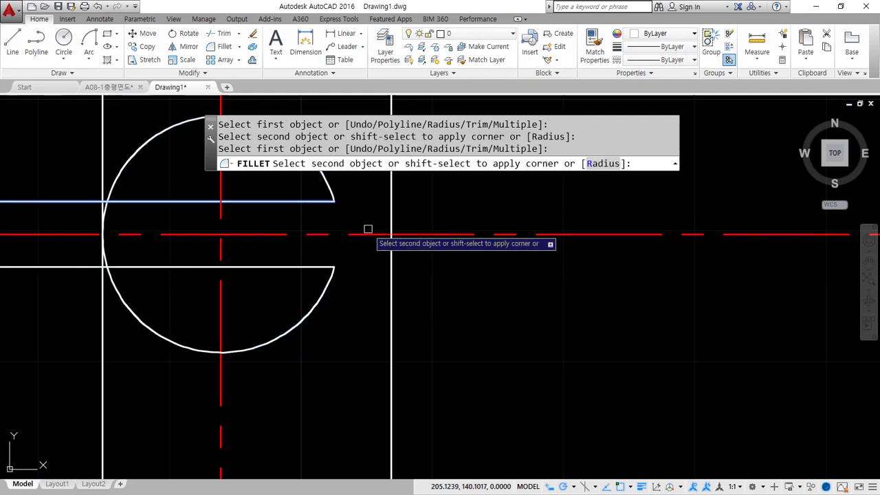
click(389, 217)
click(318, 266)
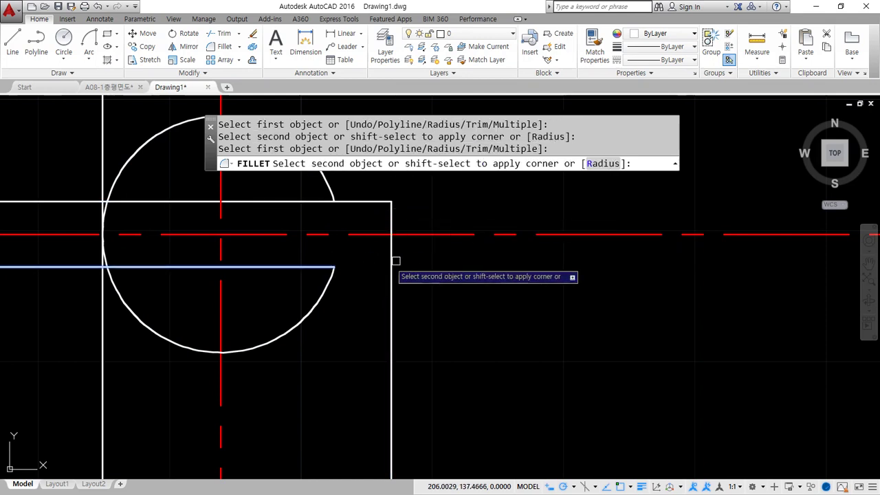
click(389, 256)
Fillet the keyway's upper and lower lines to the circle with radius 0 to remove their excess on the left
click(330, 184)
click(353, 205)
click(346, 266)
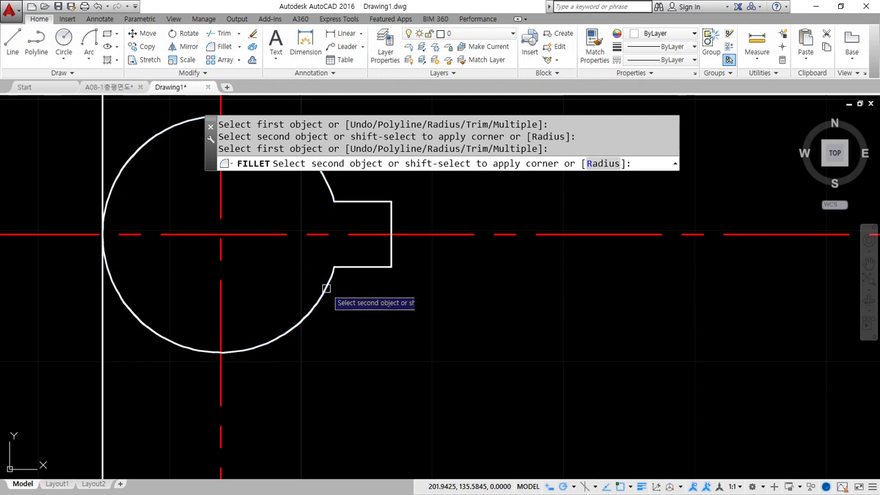
click(323, 288)
key(Escape)
Draw a concentric circle of radius 19 around the keyed bore and erase the leftover vertical construction line
scroll(321, 286, down, 5)
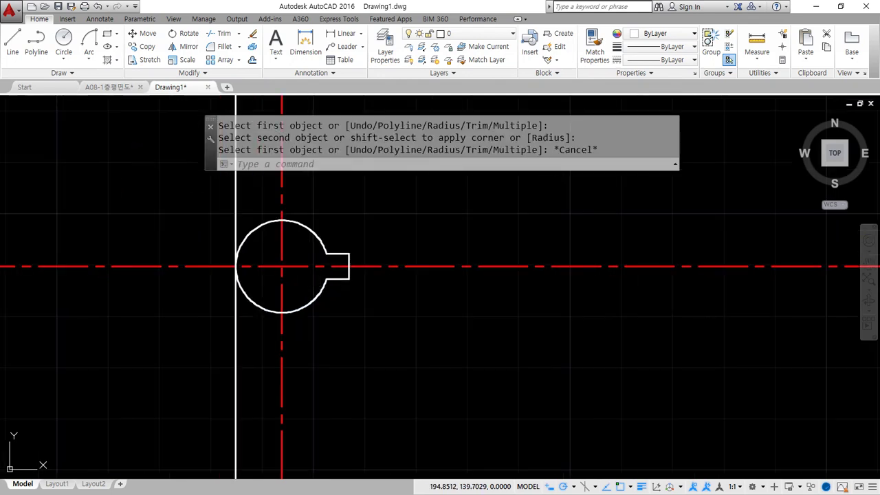
text(c)
key(Return)
click(283, 266)
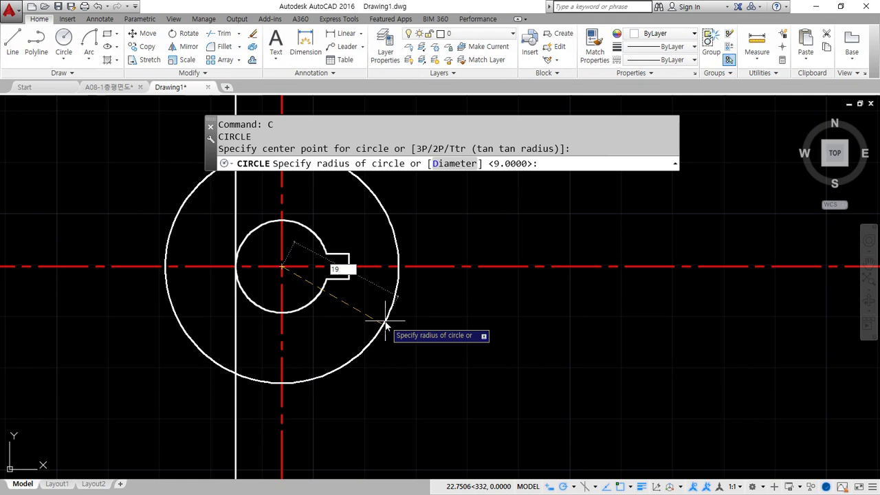
key(Return)
click(237, 312)
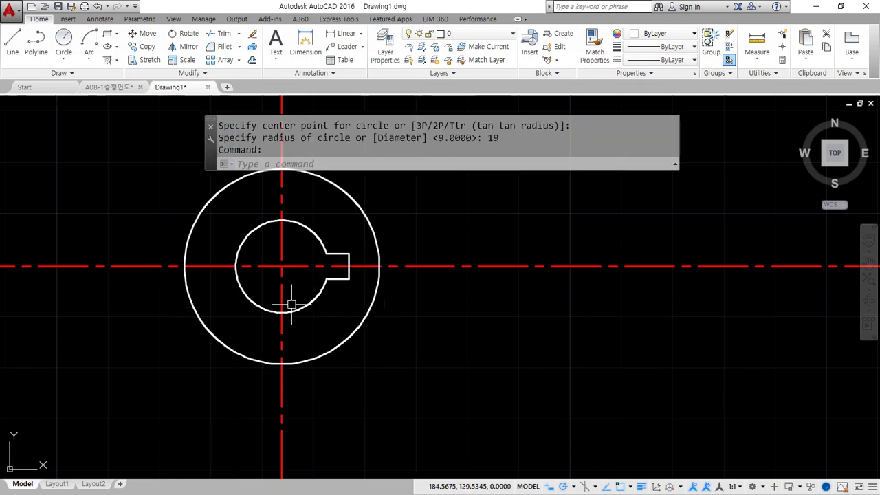
key(Delete)
Draw a large concentric circle of radius 65 at the centre-line crossing
text(c)
key(Return)
click(282, 266)
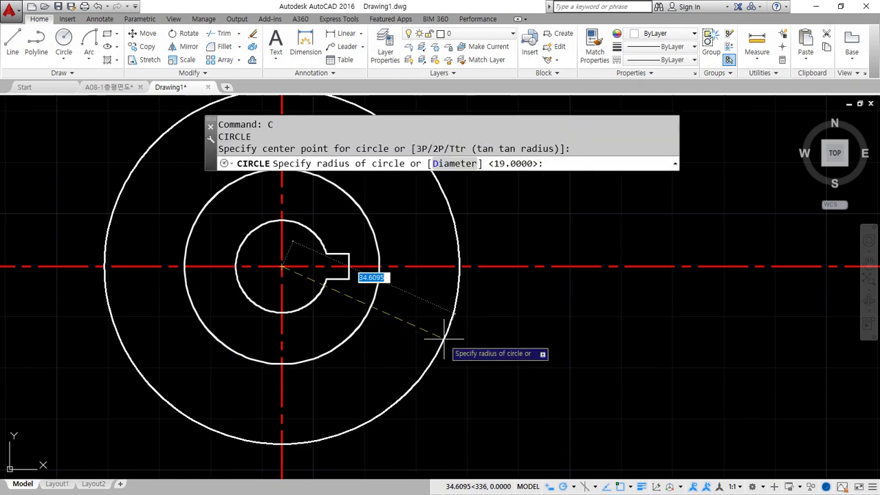
key(Return)
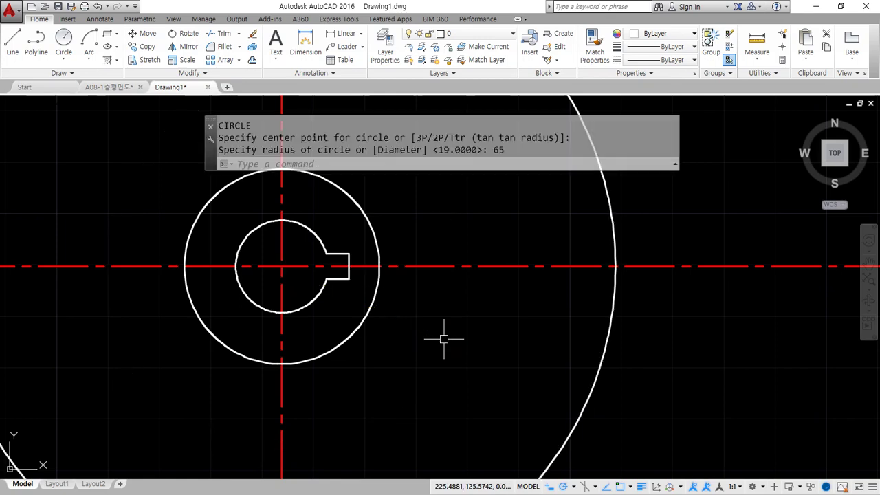
scroll(443, 333, down, 4)
scroll(433, 320, up, 2)
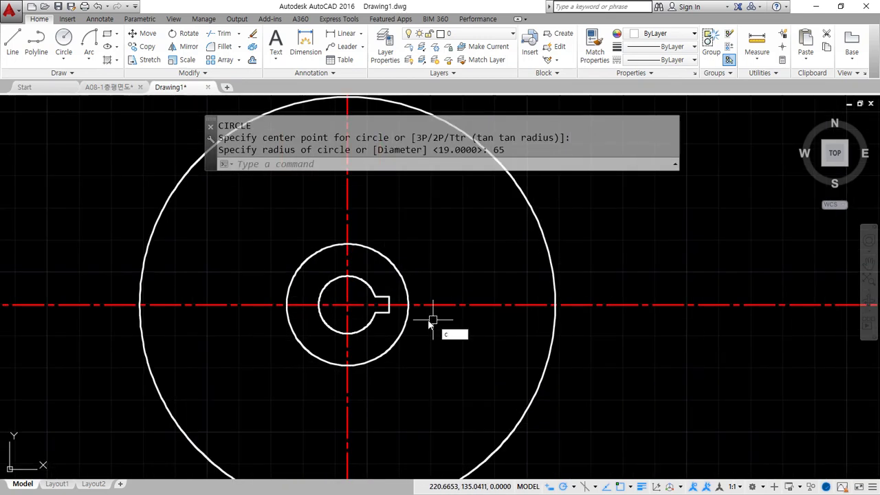
text(c)
key(Return)
click(347, 304)
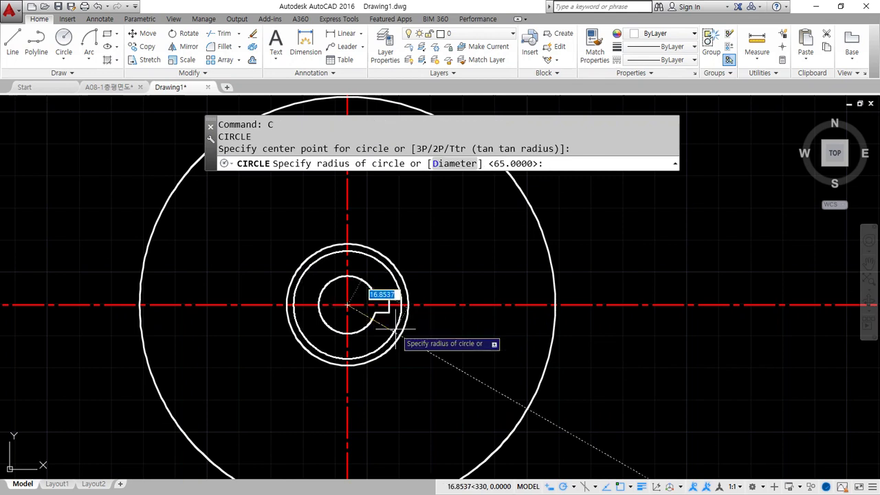
key(Escape)
Offset the radius 19 hub circle outward by 10
text(o)
key(Return)
text(10)
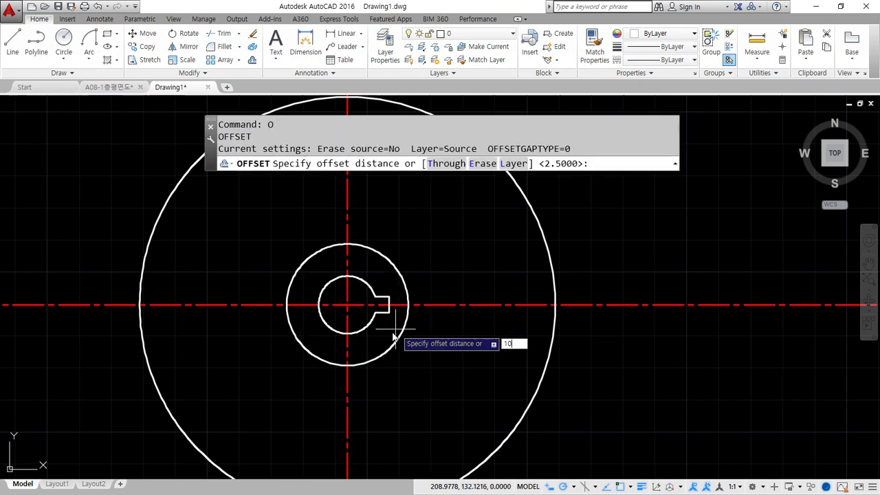
key(Return)
click(395, 339)
click(422, 354)
key(Return)
Draw a radius 10 circle where the offset circle crosses the horizontal centre line on the right, and erase the offset circle
text(c)
key(Return)
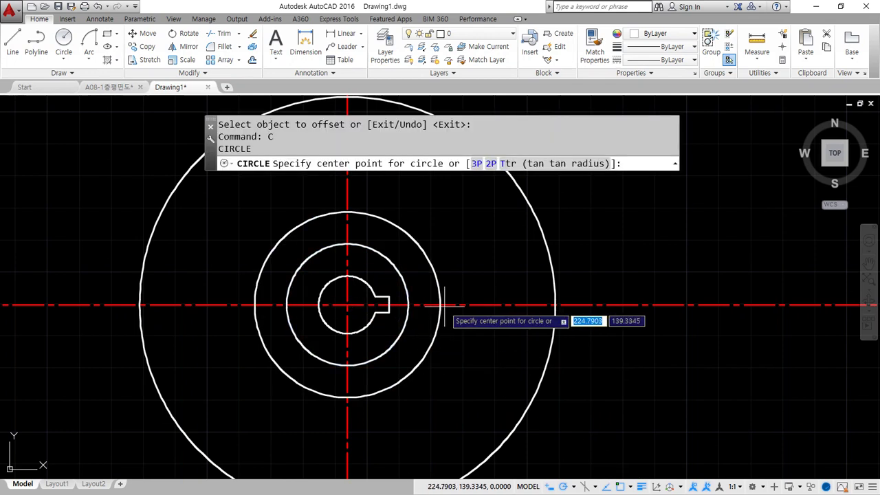
click(440, 305)
key(Return)
click(421, 241)
key(Delete)
Draw a radius 30 circle tangent to the radius 10 circle and the large radius 65 circle
text(c)
key(Return)
text(t)
key(Return)
click(428, 276)
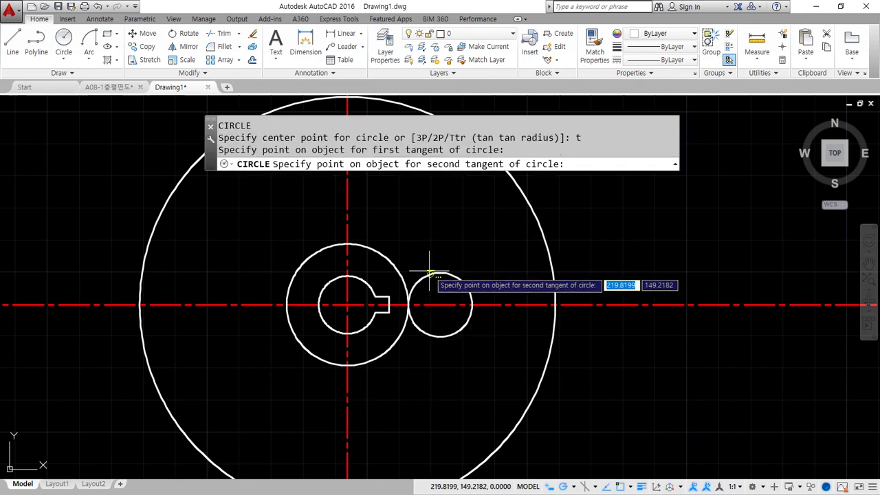
click(521, 420)
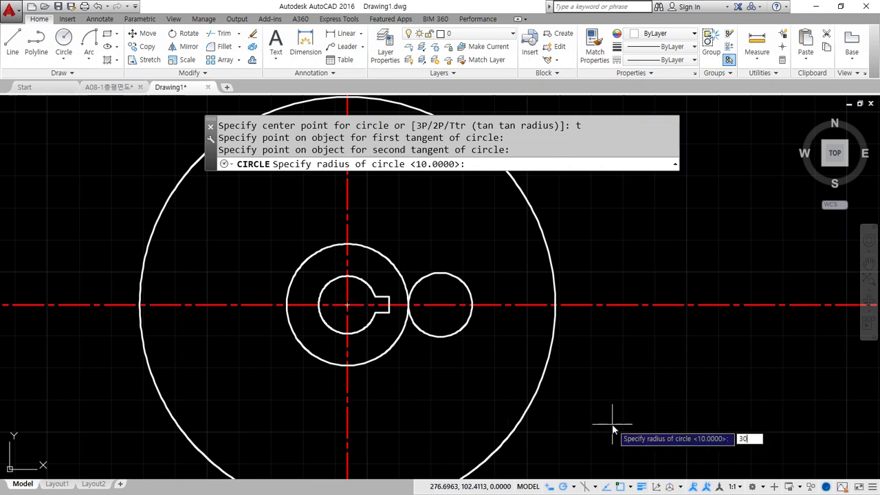
key(Return)
Trim the radius 10 circle between the radius 30 circle and the hub circle, keeping its upper-left arc
text(tr)
key(Return)
click(529, 335)
click(389, 348)
key(Return)
click(420, 338)
key(Return)
Trim the lower-left part of the radius 30 circle between the small radius 10 arc and the large outer circle
key(Return)
click(416, 279)
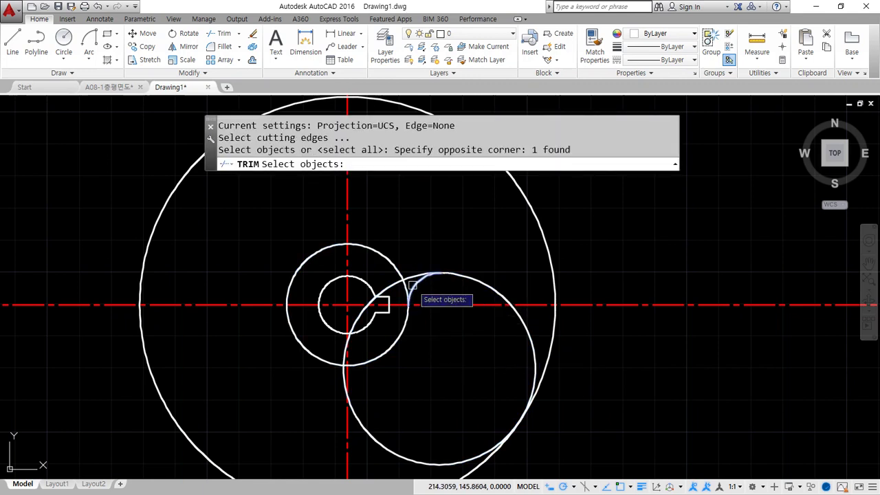
click(551, 346)
key(Return)
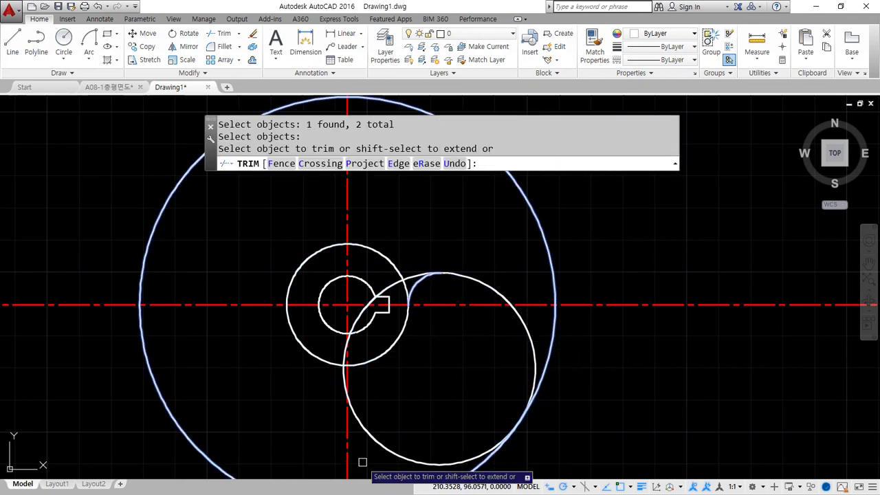
click(380, 451)
click(373, 433)
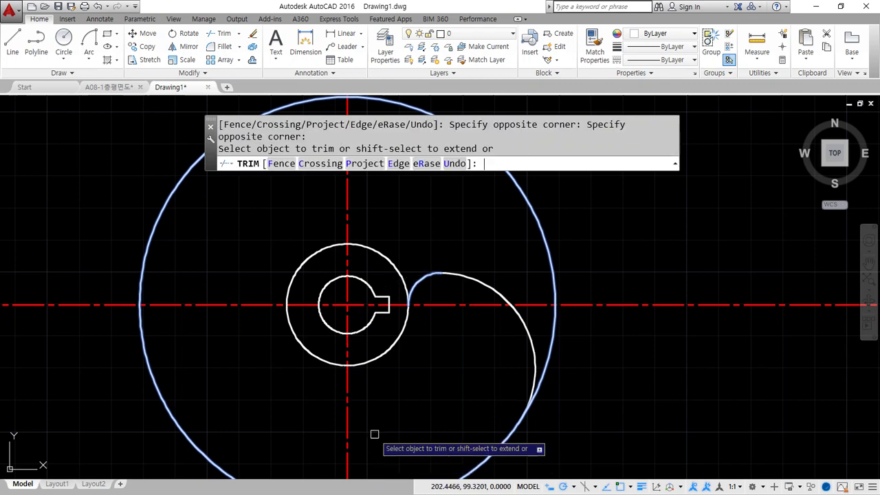
key(Return)
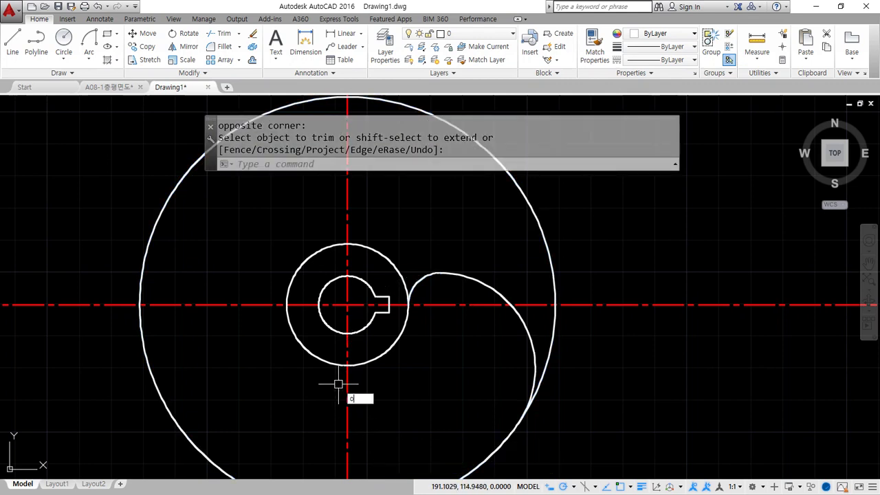
Offset the horizontal centre line 30 downward
text(o)
key(Return)
key(Return)
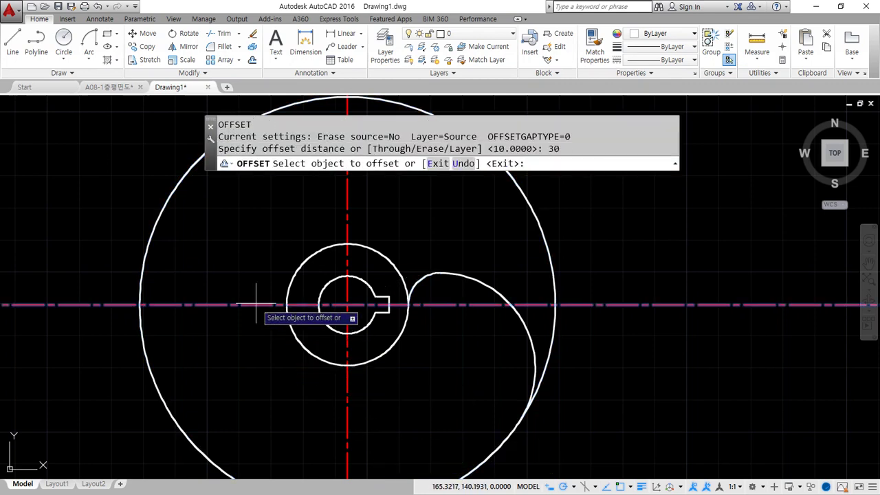
click(251, 304)
click(248, 359)
key(Return)
Offset the vertical centre line 20 to the left
key(Return)
text(20)
key(Return)
click(345, 421)
click(268, 416)
key(Return)
Draw a circle of radius 40 centred on the crossing of the two offset centre lines
middle_drag(270, 405, 287, 318)
text(c)
key(Return)
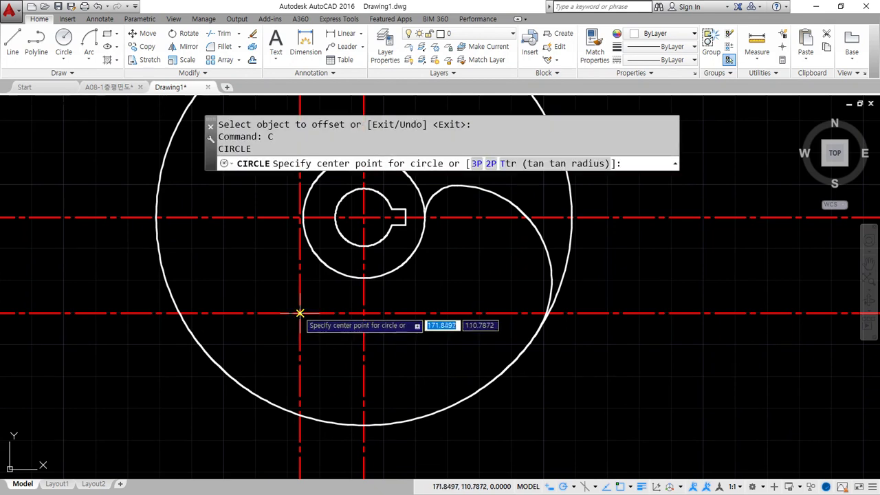
click(300, 313)
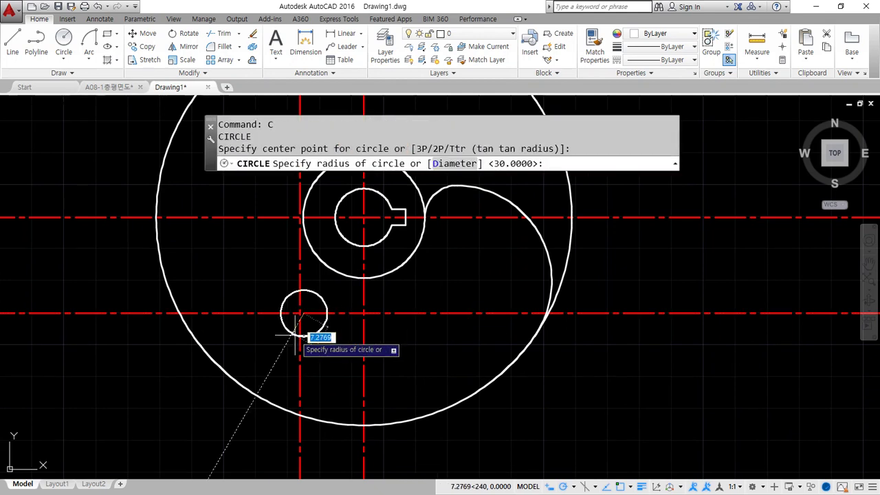
text(40)
key(Return)
Erase the two offset centre lines that cross at the radius 40 circle's centre
click(327, 329)
click(276, 295)
text(e)
key(Return)
Trim the radius 40 circle against the hub circle and the large outer circle, keeping only the arc between them below the hub
text(tr)
key(Return)
click(332, 272)
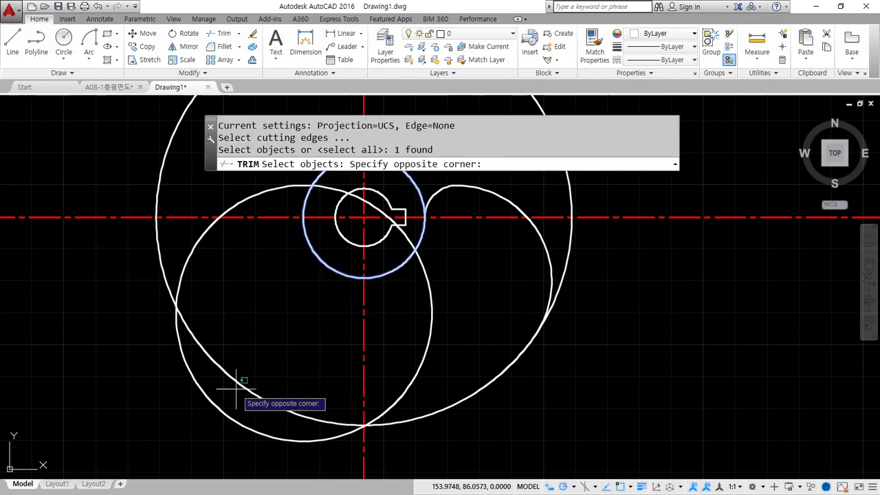
click(211, 270)
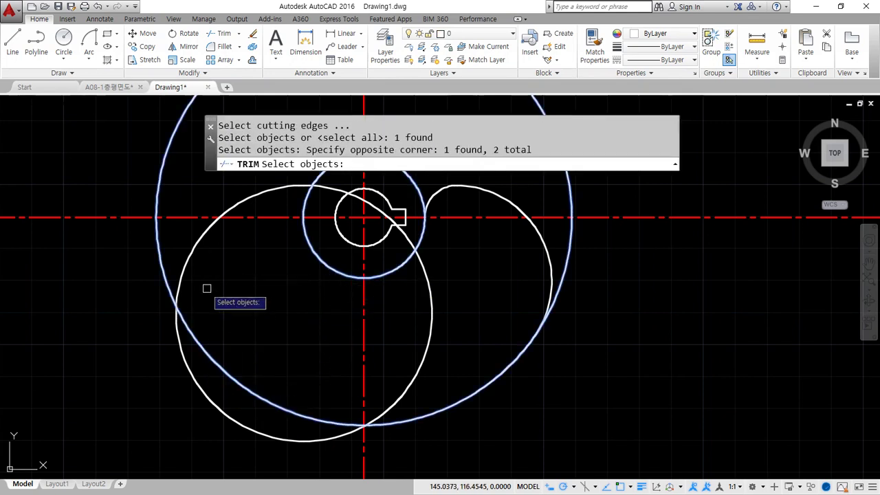
key(Return)
click(192, 244)
click(403, 241)
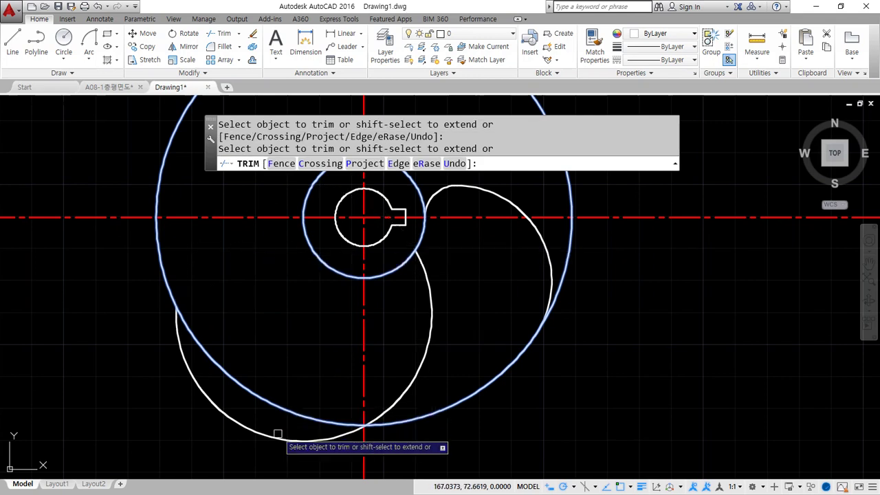
key(Return)
Draw a circle of radius 5 tangent to the trimmed arc and the large outer circle
middle_drag(424, 422, 340, 346)
text(C)
key(Return)
text(t)
key(Return)
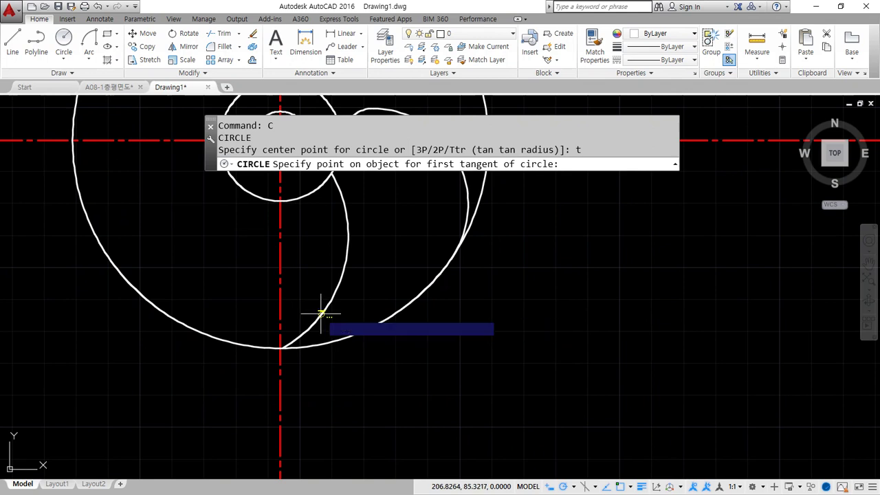
click(317, 311)
click(336, 338)
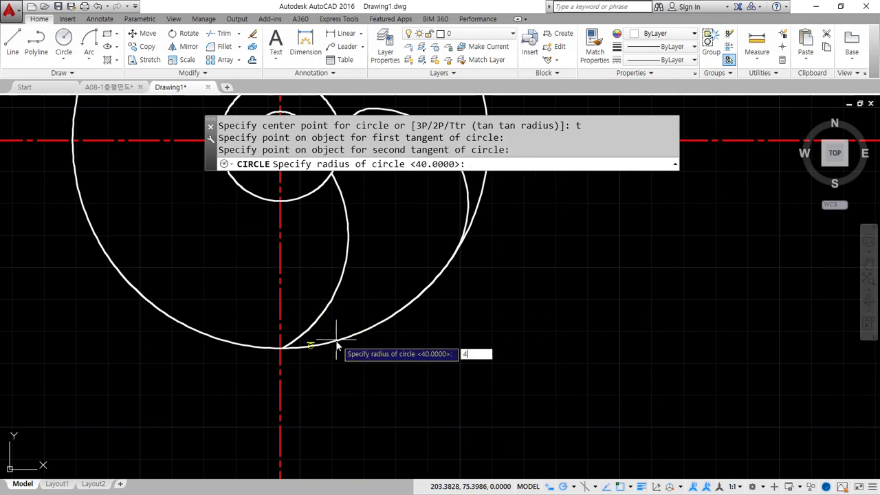
text(5)
key(Return)
middle_drag(325, 244, 328, 319)
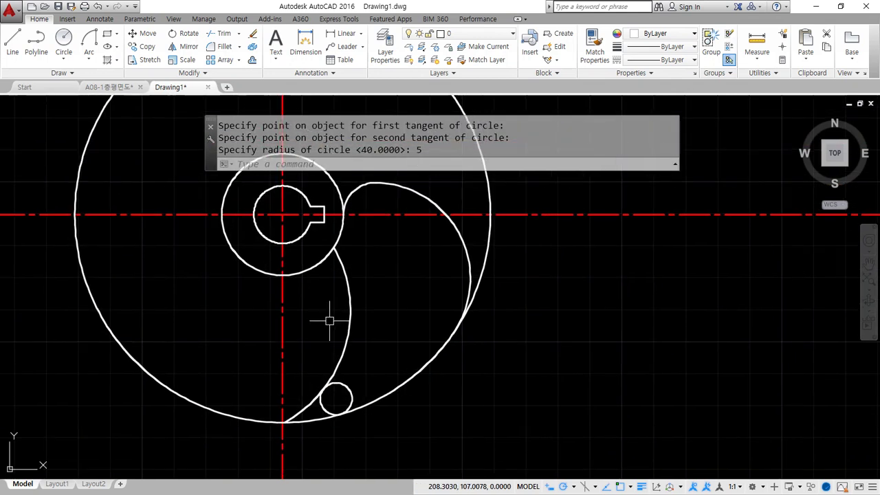
Erase the small radius 5 circle tangent to the arc and the large circle
text(tr)
key(Return)
key(Escape)
click(346, 388)
text(e)
key(Return)
Fillet the lower end of the trimmed arc to the large outer circle with radius 5
text(f)
key(Return)
text(rst object or :)
key(Return)
text(5)
key(Return)
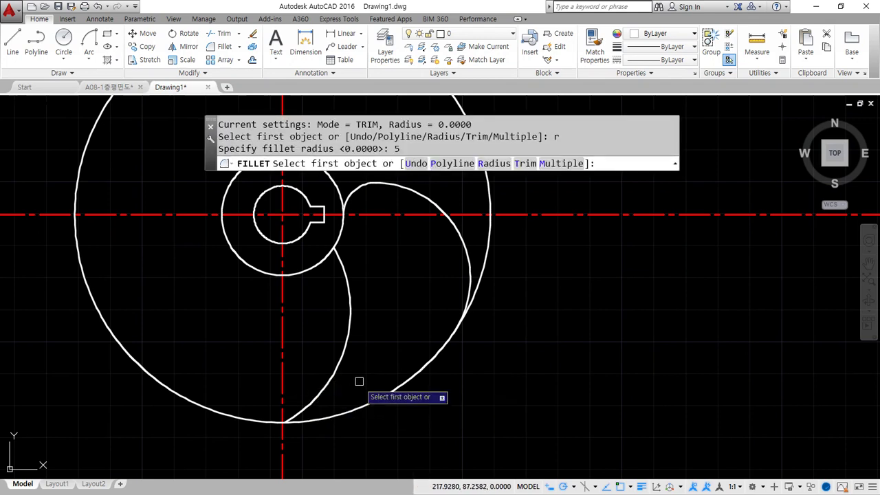
click(333, 379)
click(344, 411)
Fillet the upper end of the trimmed arc to the hub circle with radius 19
text(f)
key(Return)
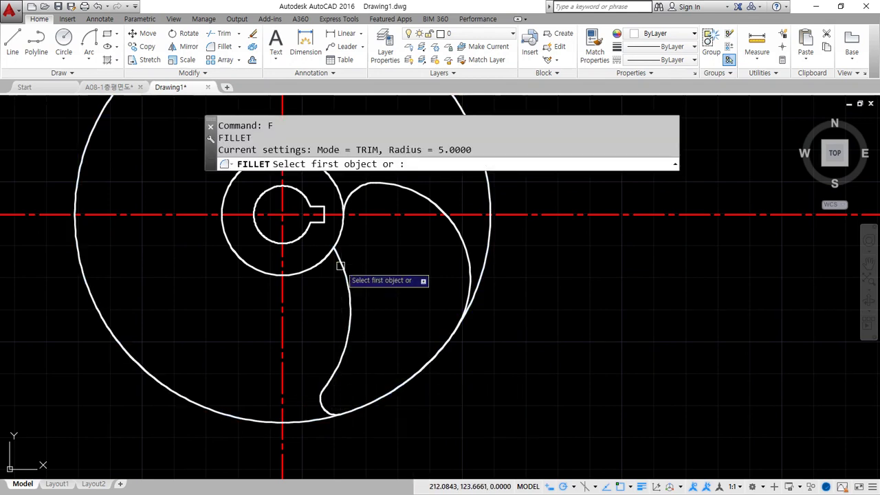
text(r)
key(Return)
text(19)
key(Return)
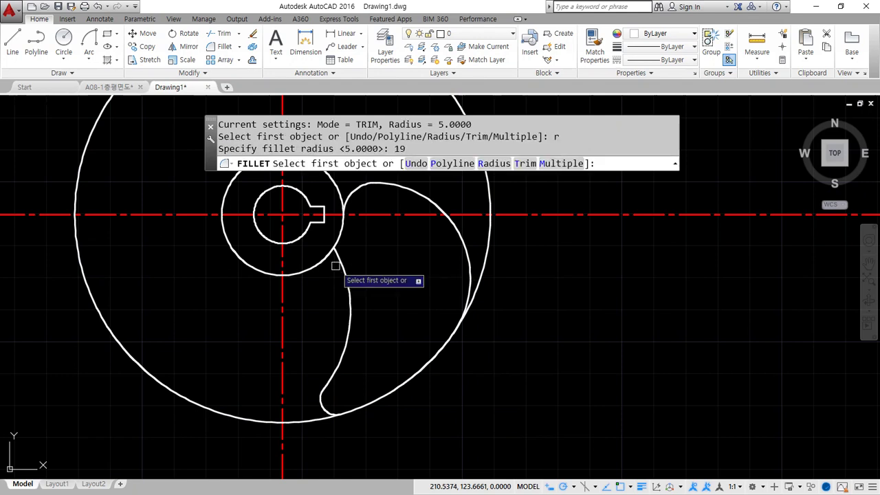
click(348, 278)
click(342, 223)
scroll(389, 301, down, 2)
text(att)
key(Return)
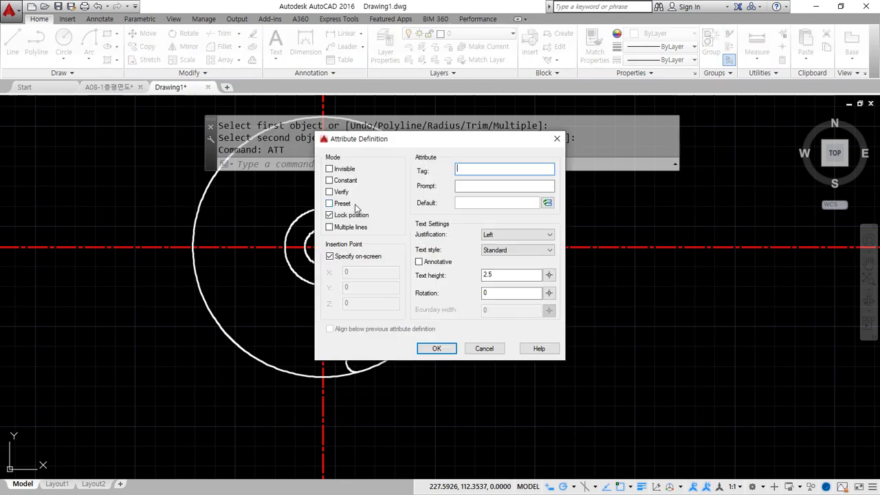
key(Escape)
Create a polar array of the five arcs forming the curved opening, including its fillets, about the centre of the bore
text(ar)
key(Return)
click(412, 208)
click(375, 241)
click(398, 291)
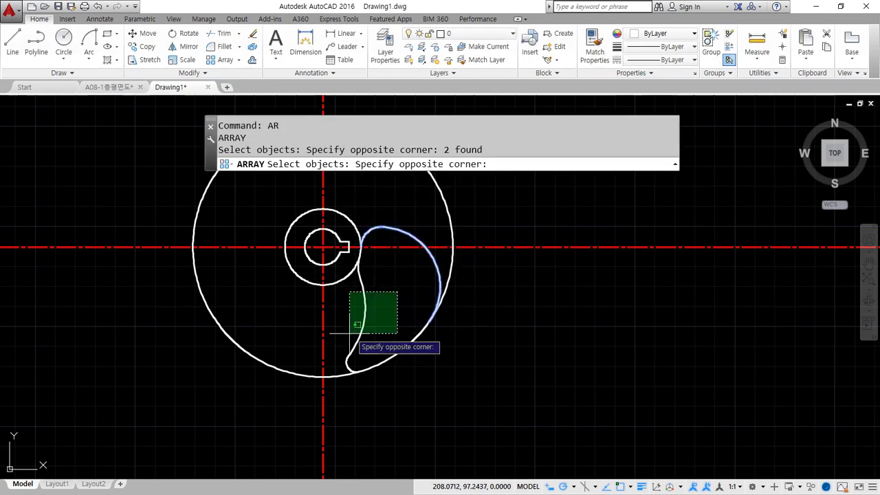
click(349, 338)
click(347, 367)
scroll(358, 309, up, 4)
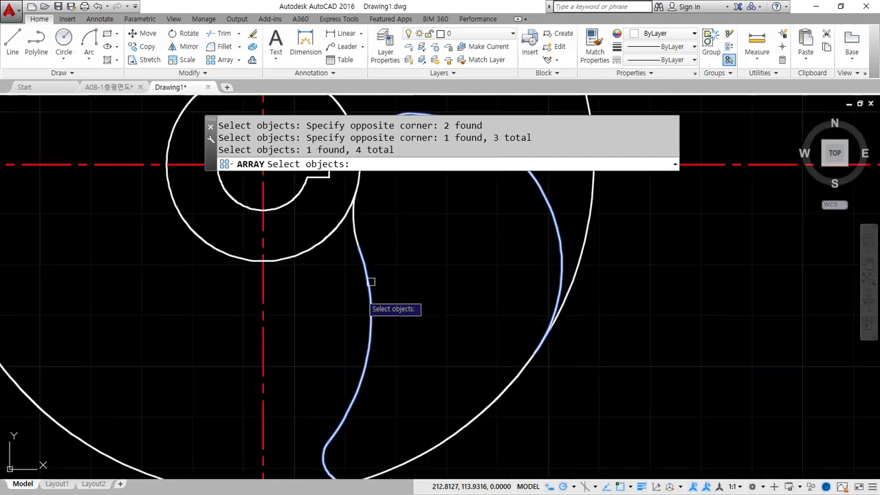
click(395, 265)
click(344, 237)
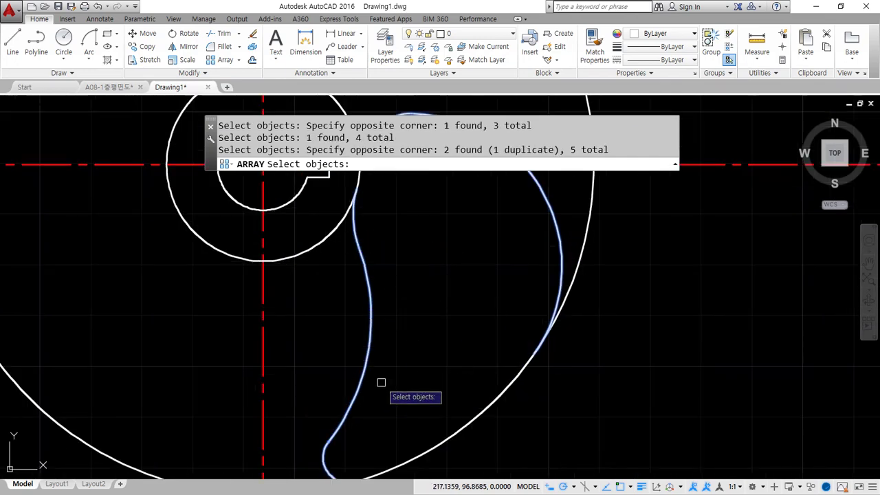
scroll(379, 384, down, 4)
key(Return)
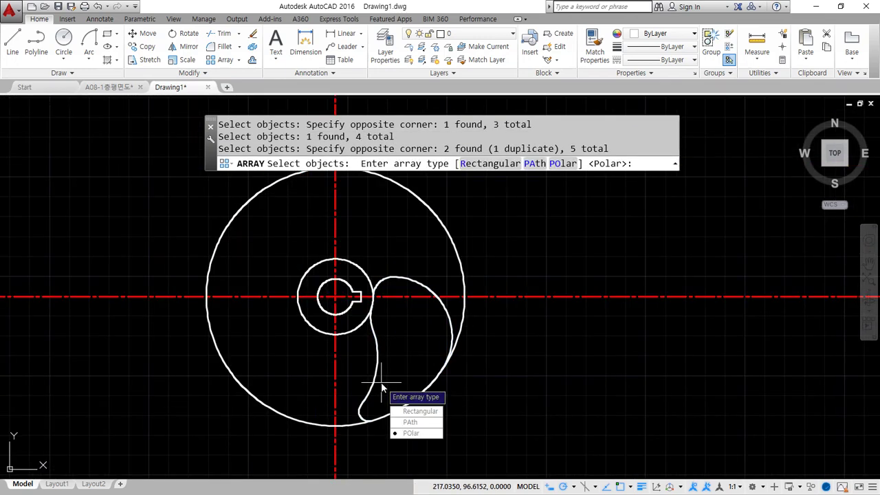
click(410, 433)
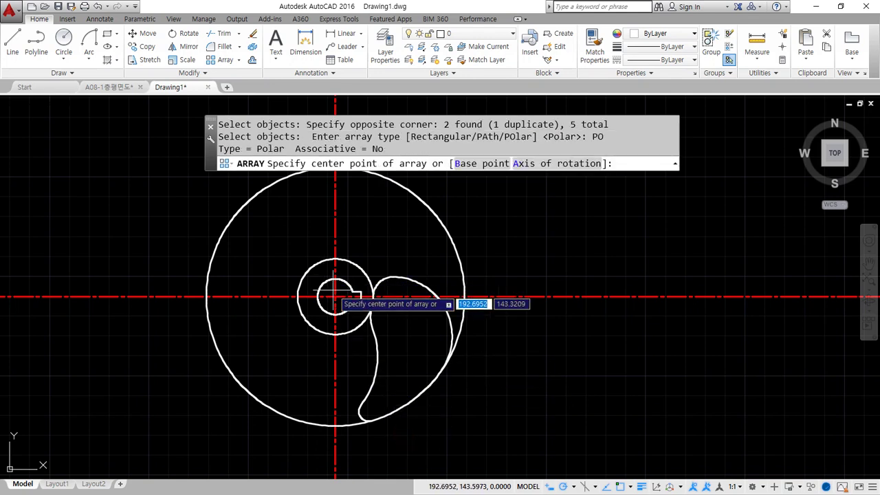
click(335, 297)
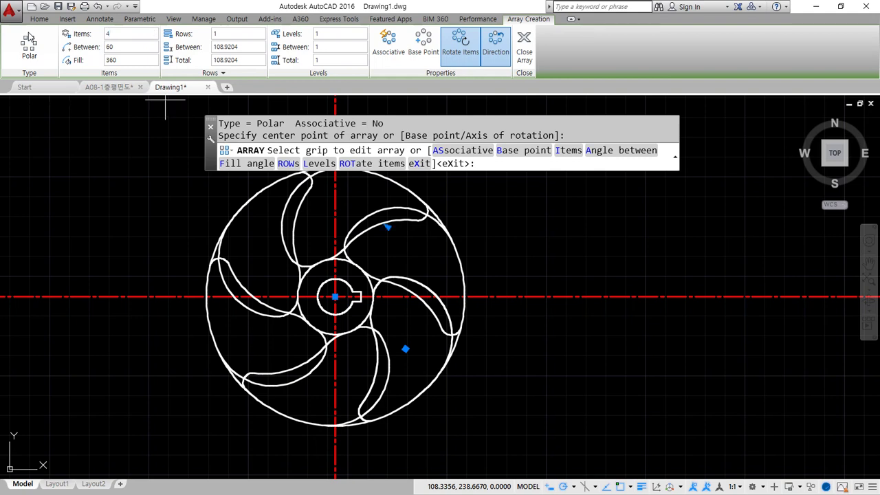
Set the polar array to 4 items and finish the array
text(4)
key(Return)
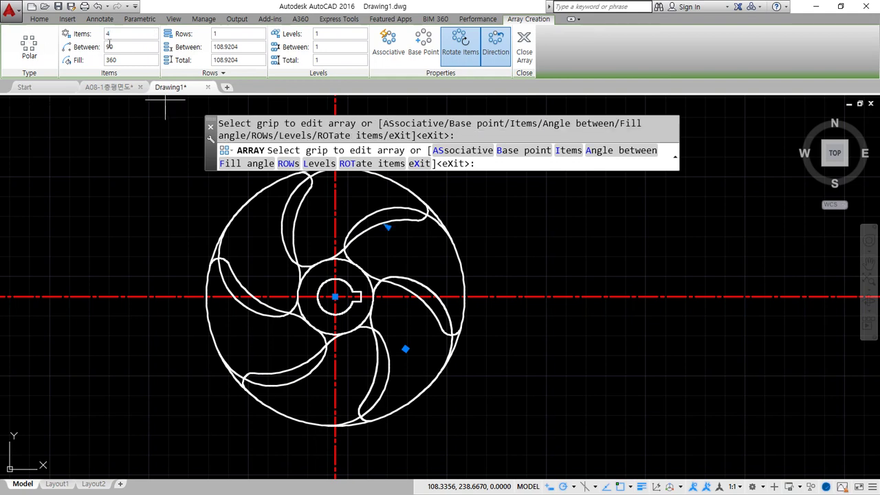
click(108, 46)
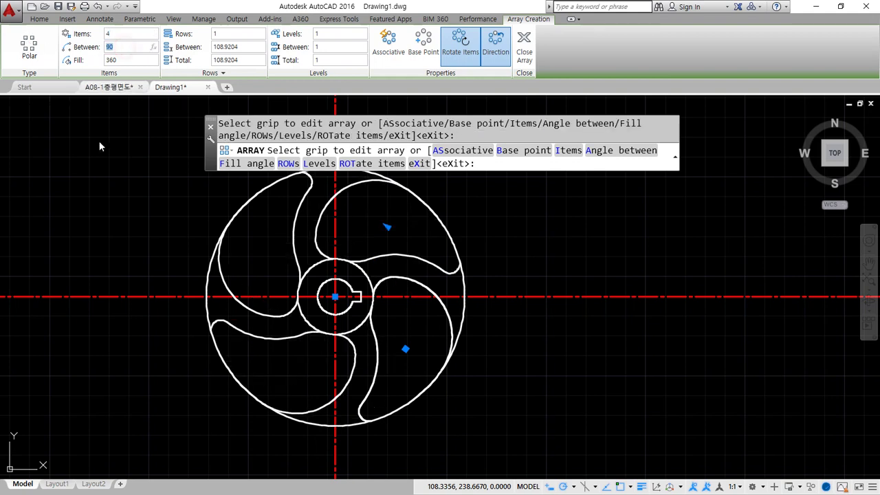
click(521, 39)
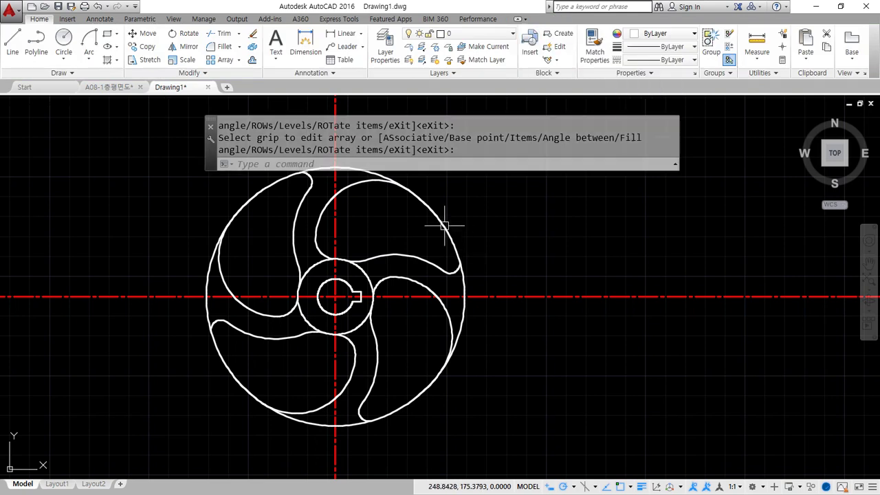
Offset the large outer circle 11 outward to form the wheel's rim
text(oi)
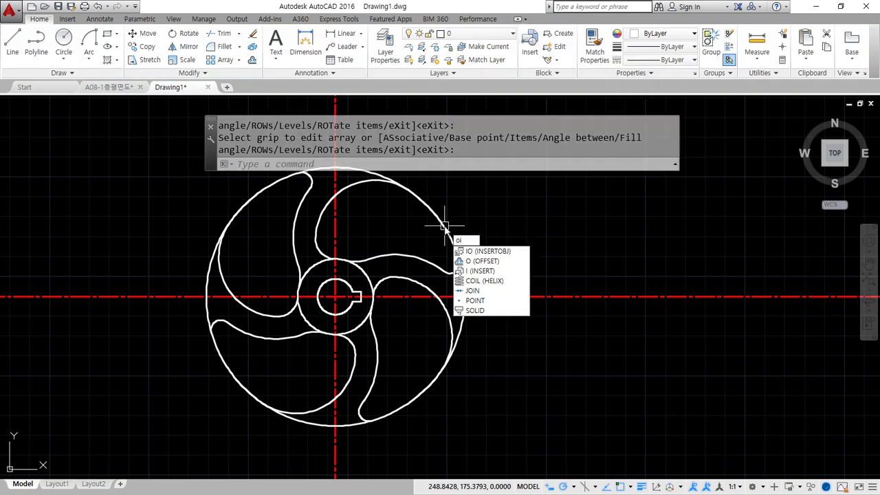
key(Return)
text(o)
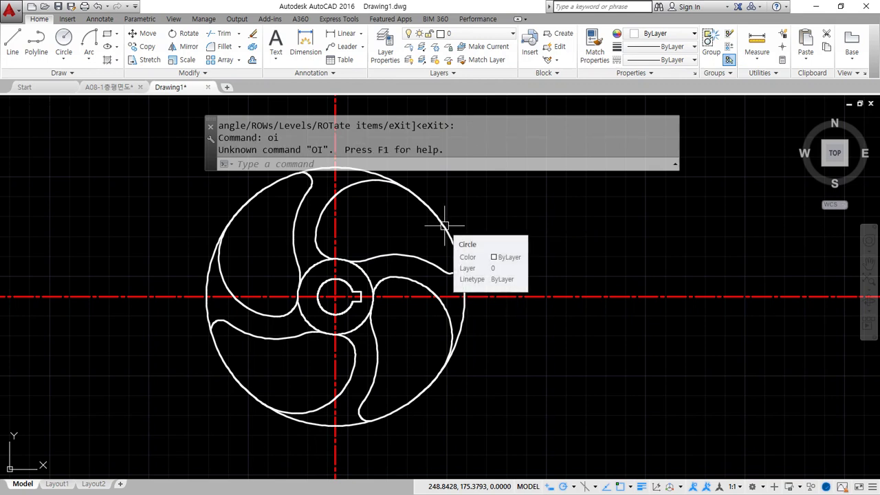
key(Return)
text(11)
key(Return)
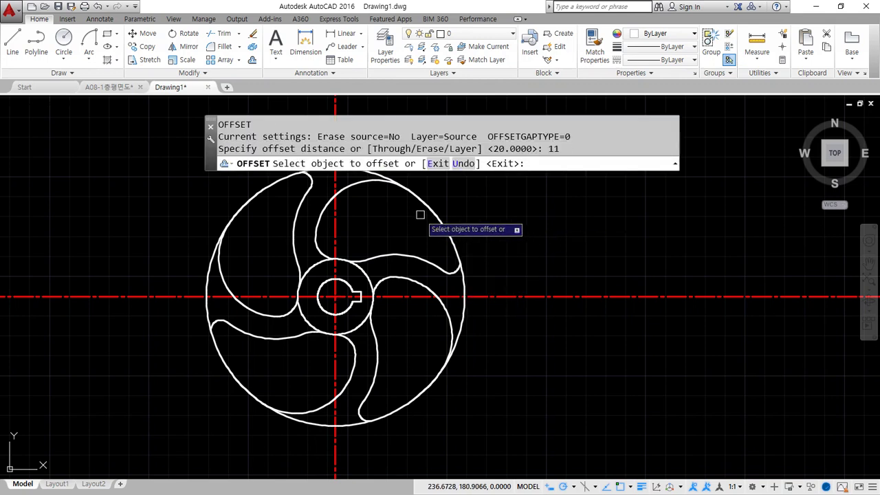
click(524, 220)
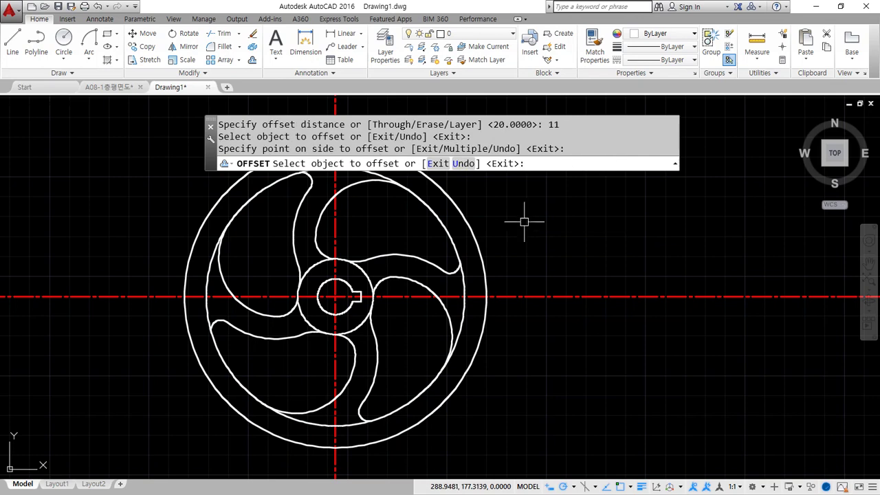
key(Return)
scroll(501, 249, down, 3)
middle_drag(501, 249, 468, 266)
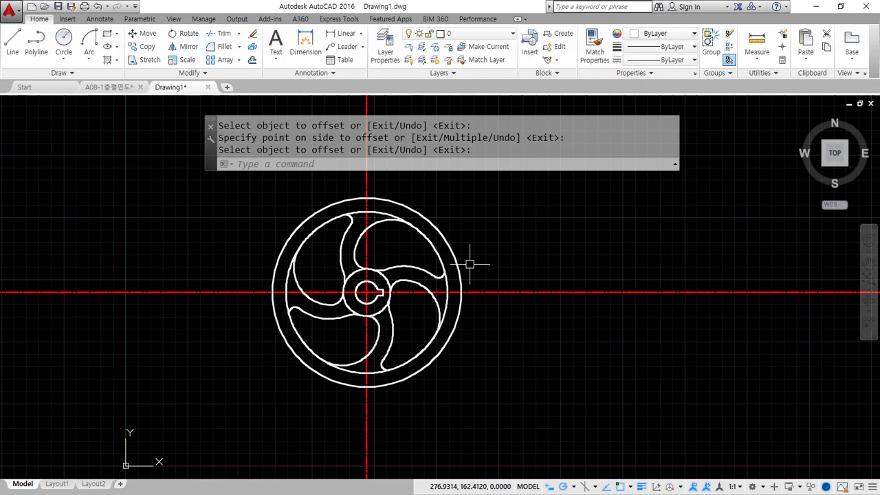
Draw a horizontal and a vertical construction line crossing at one point in an empty area of the drawing
text(z)
key(Return)
text(a)
key(Return)
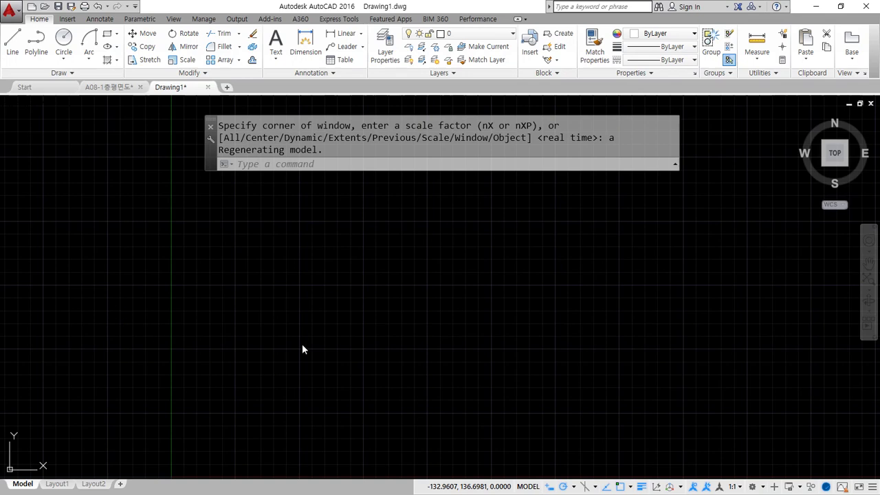
text(xl)
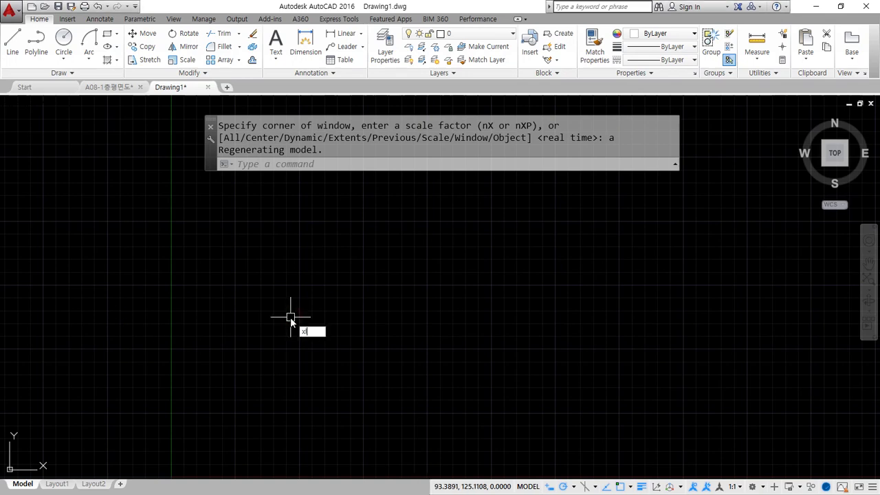
key(Return)
click(304, 315)
click(375, 315)
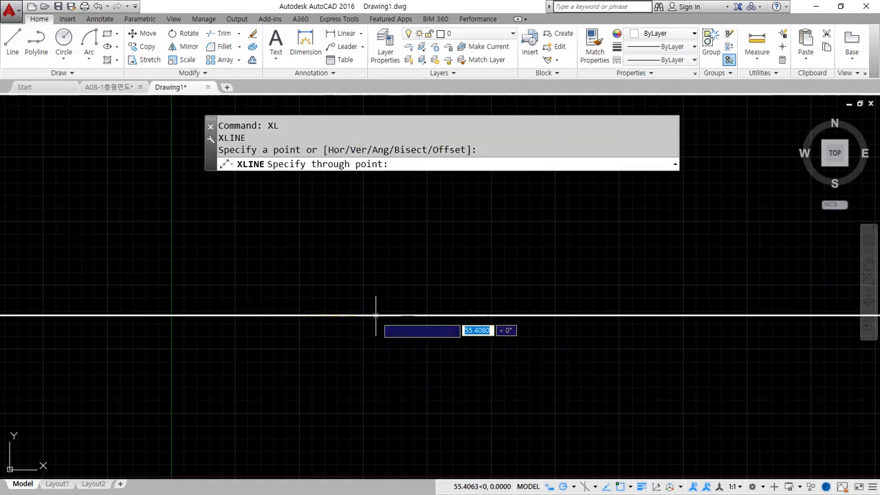
click(304, 274)
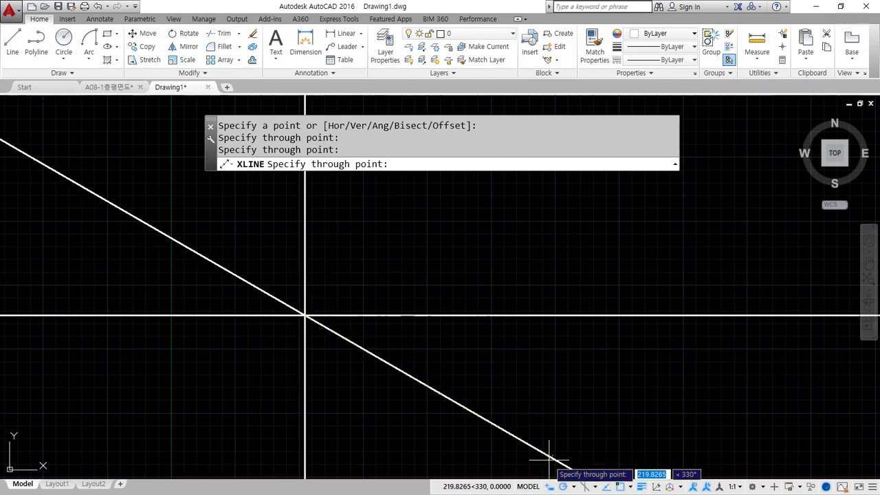
Set the polar tracking angle to 45 degrees and add a 45-degree construction line through the crossing point
click(573, 487)
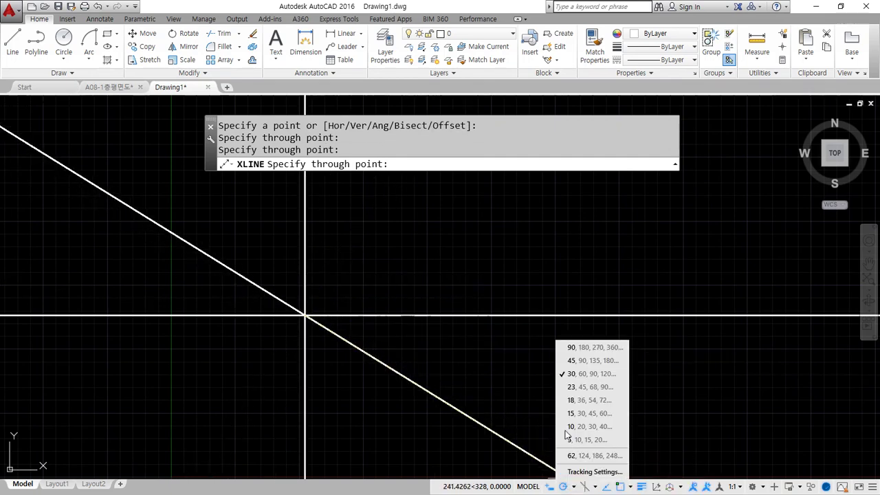
click(574, 361)
click(384, 238)
key(space)
Trim away the lower-left half of the diagonal construction line at the crossing point
middle_drag(290, 329, 360, 274)
text(tr)
key(space)
key(space)
click(344, 293)
key(Escape)
Offset the vertical construction line 30 units to its left
text(o)
key(space)
text(3)
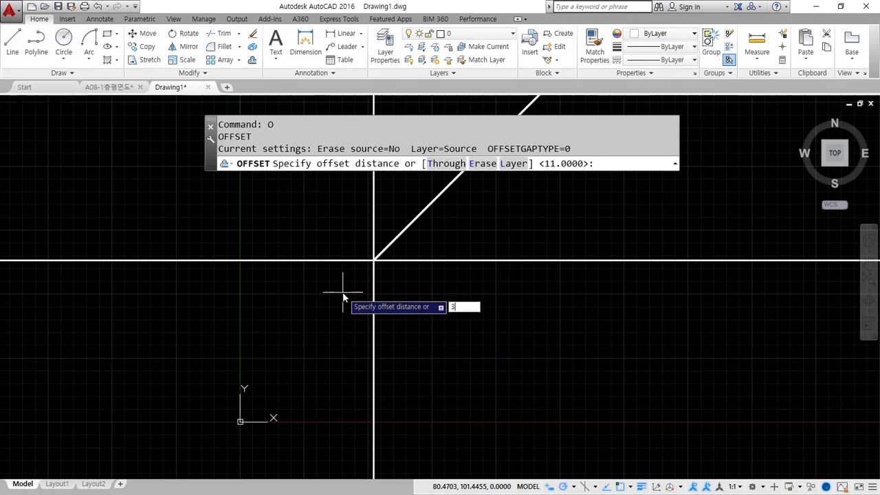
text(0)
key(space)
click(373, 290)
click(351, 290)
key(space)
Offset the horizontal construction line 20 units downward
key(space)
text(20)
key(space)
click(351, 260)
click(355, 289)
key(space)
key(space)
key(space)
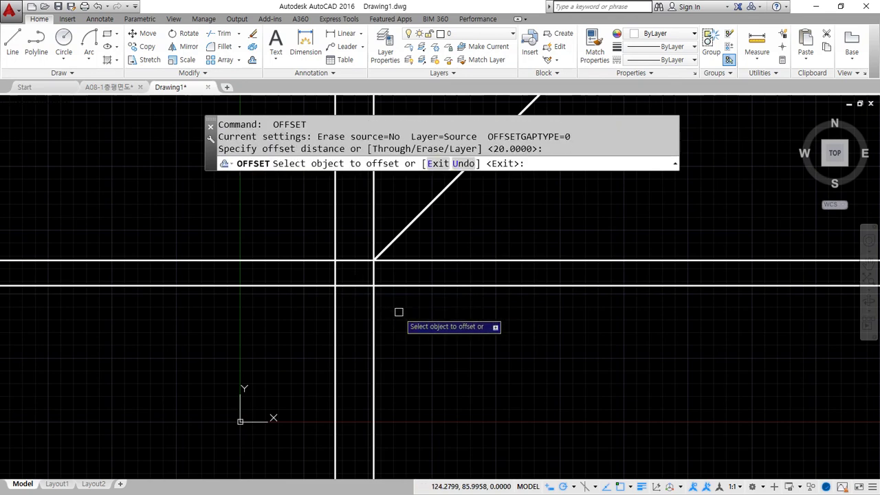
key(Escape)
key(Escape)
Trim the line ends that extend below the lower horizontal line and beyond the leftmost vertical line
text(tr)
key(space)
key(space)
click(399, 313)
click(299, 313)
click(298, 312)
click(261, 237)
key(space)
scroll(324, 266, up, 5)
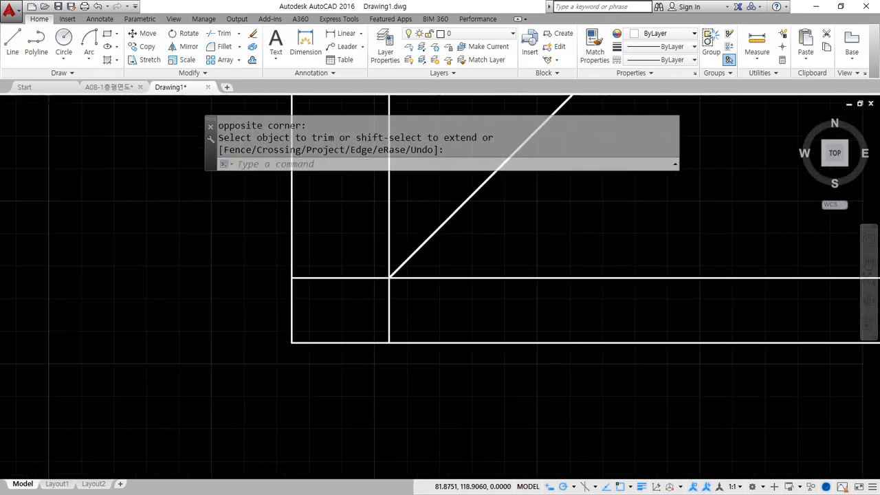
Draw a line from beyond the leftmost vertical horizontally to the diagonal, continuing vertically down to the lower horizontal line
text(L)
key(space)
middle_drag(312, 304, 254, 327)
click(197, 234)
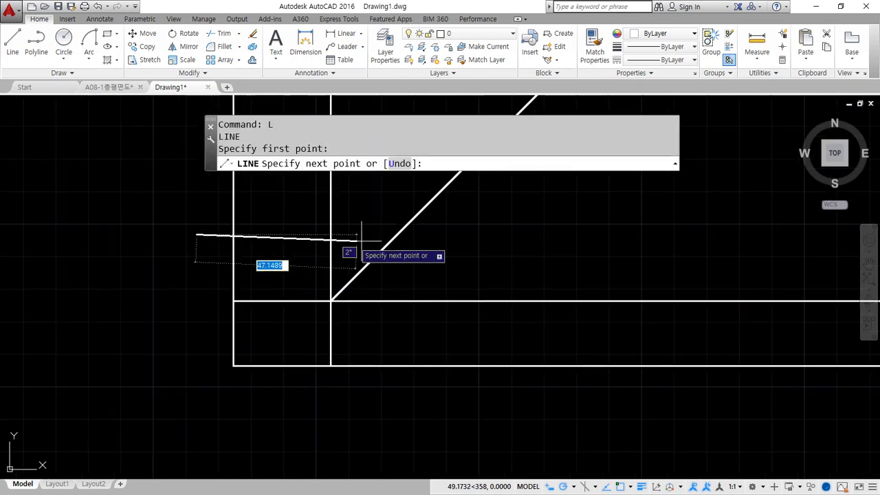
click(397, 234)
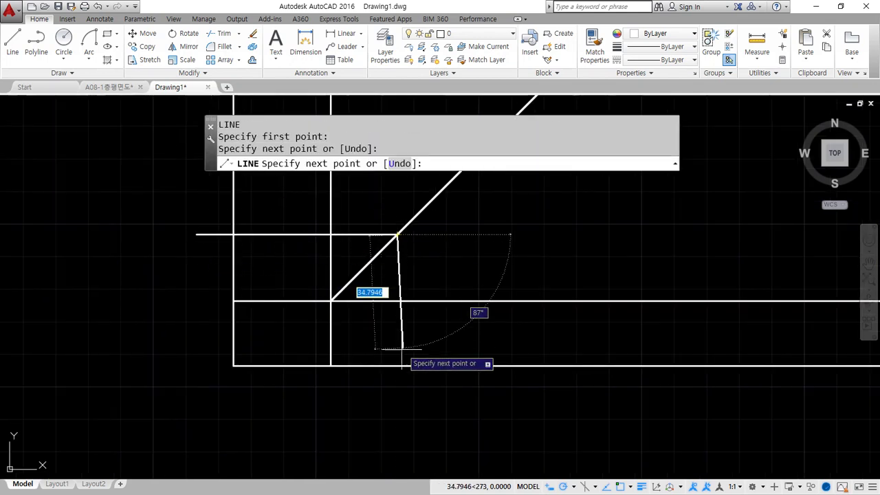
click(396, 364)
key(space)
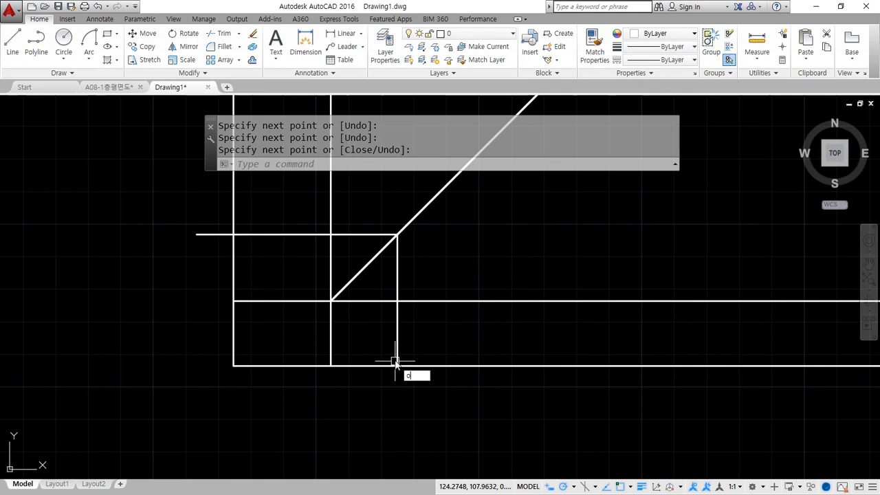
Offset the new horizontal segment upward and the new vertical segment to the right, each by about 10 units
text(o)
key(space)
key(Return)
click(292, 235)
click(284, 218)
click(395, 283)
click(444, 281)
key(space)
Try a radius 5 fillet between the outer vertical line and the diagonal, and erase its arc
text(f)
key(space)
click(429, 256)
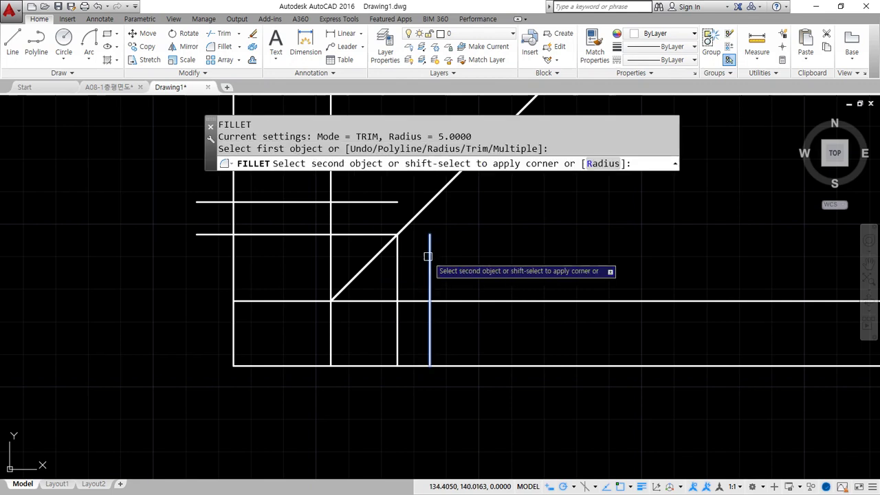
click(398, 231)
text(u)
key(space)
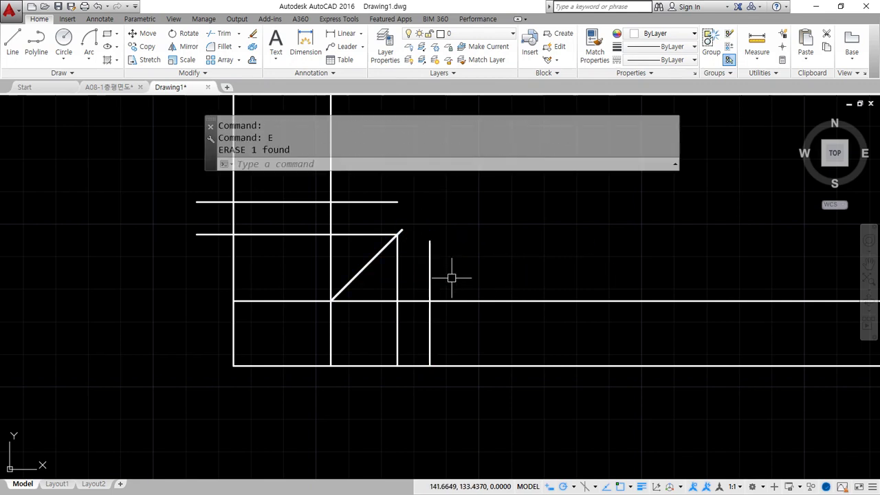
Join the outer vertical line and the diagonal in a sharp corner using Fillet with radius 0
text(f)
key(space)
text(r)
key(space)
text(0)
key(space)
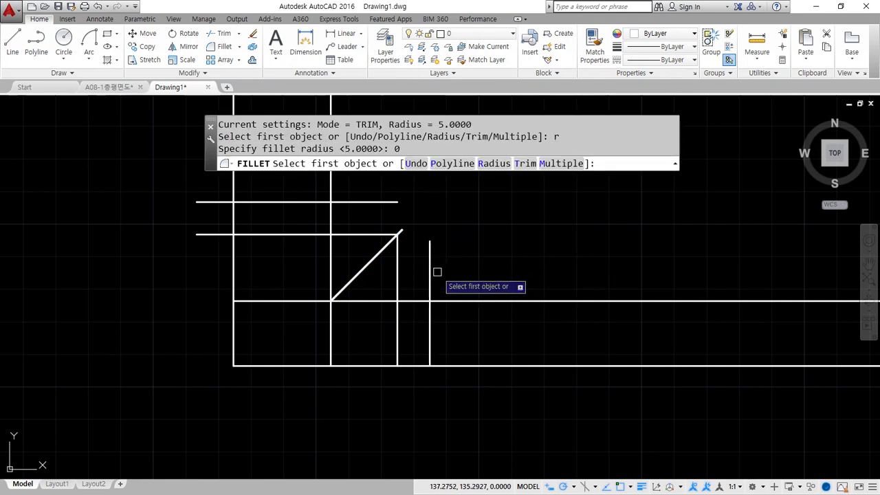
click(431, 269)
click(376, 258)
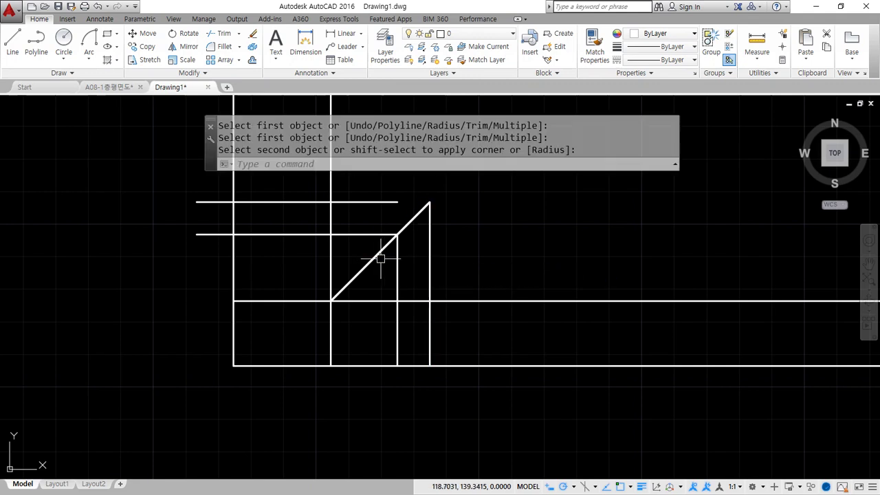
Trim all excess line portions with a fence, leaving the front, top and side view rectangles and the diagonal
text(tr)
key(space)
key(space)
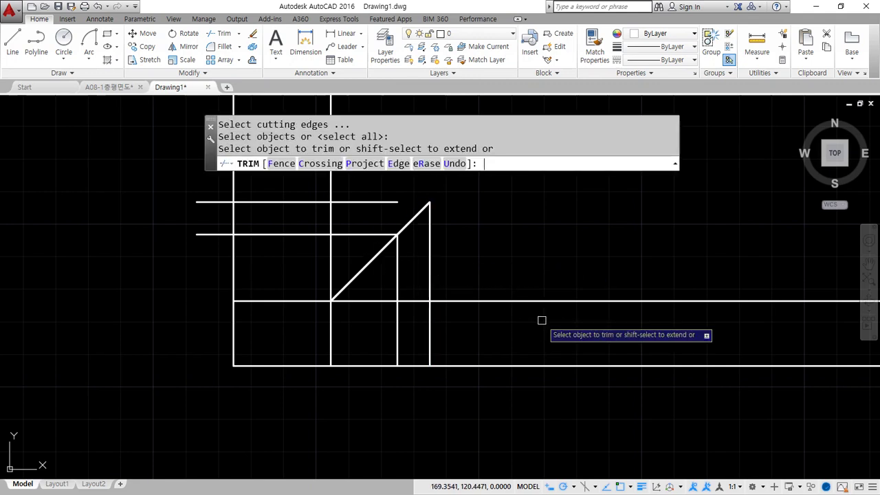
text(f)
key(space)
click(508, 398)
click(488, 262)
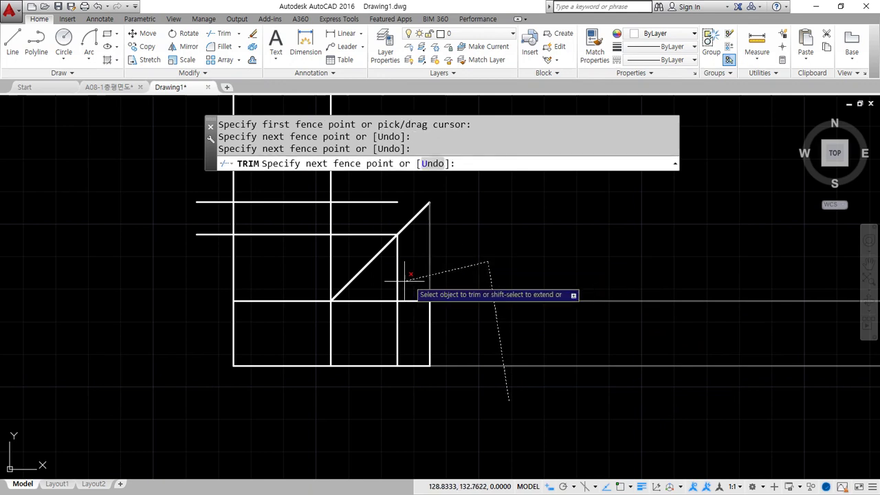
click(395, 283)
click(374, 381)
click(193, 381)
click(186, 289)
click(343, 256)
click(345, 184)
click(214, 187)
click(212, 234)
key(Return)
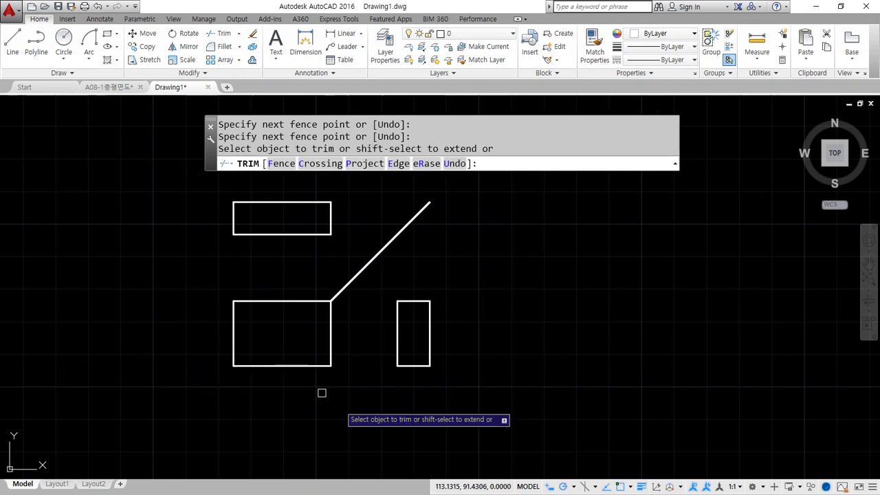
key(Escape)
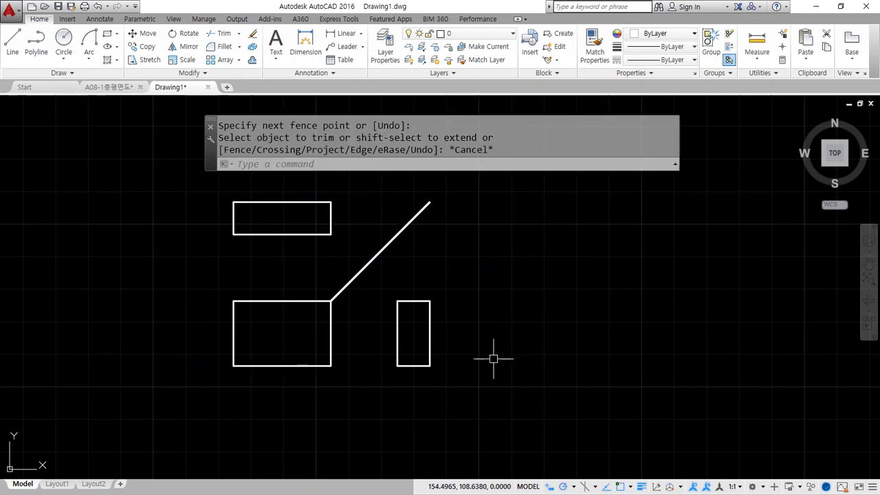
Create a rectangular array of the three rectangles and the diagonal with 4 columns and 3 rows
text(AR)
key(Return)
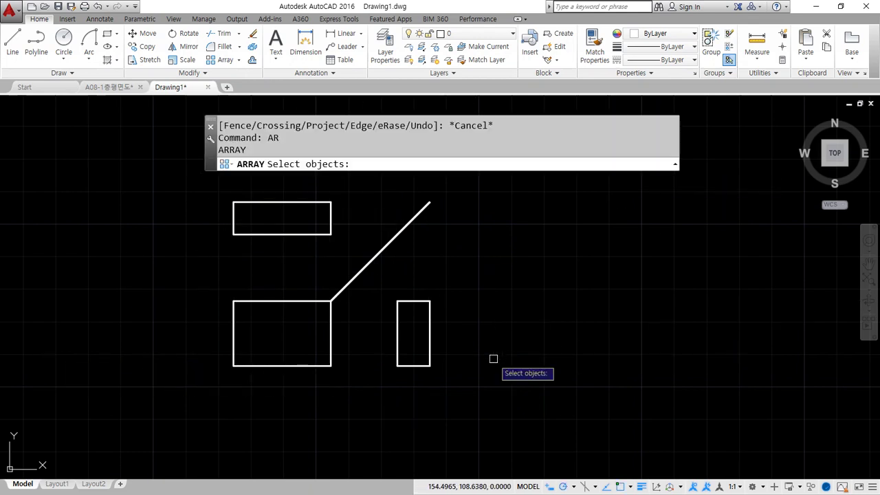
click(510, 398)
click(190, 172)
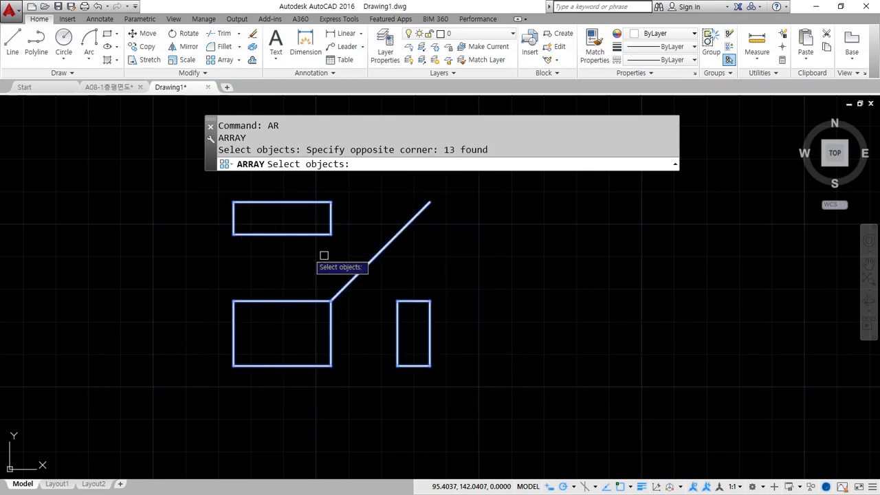
key(Return)
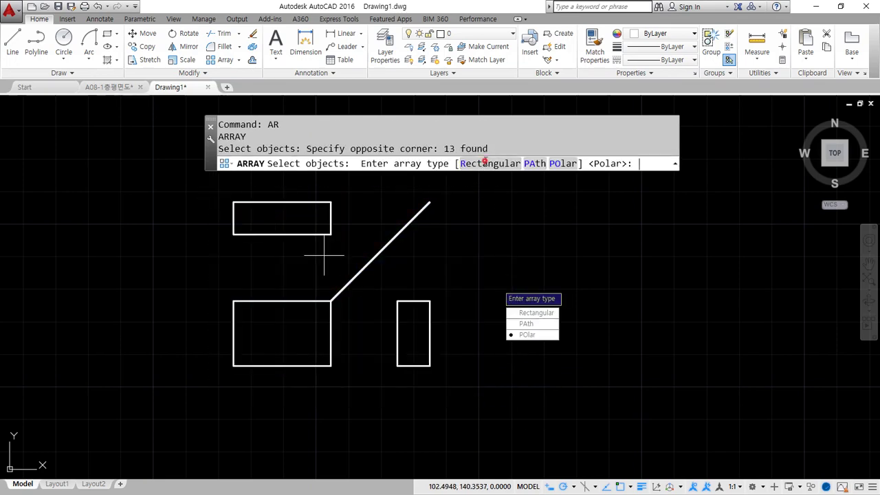
click(483, 165)
middle_drag(490, 253, 450, 350)
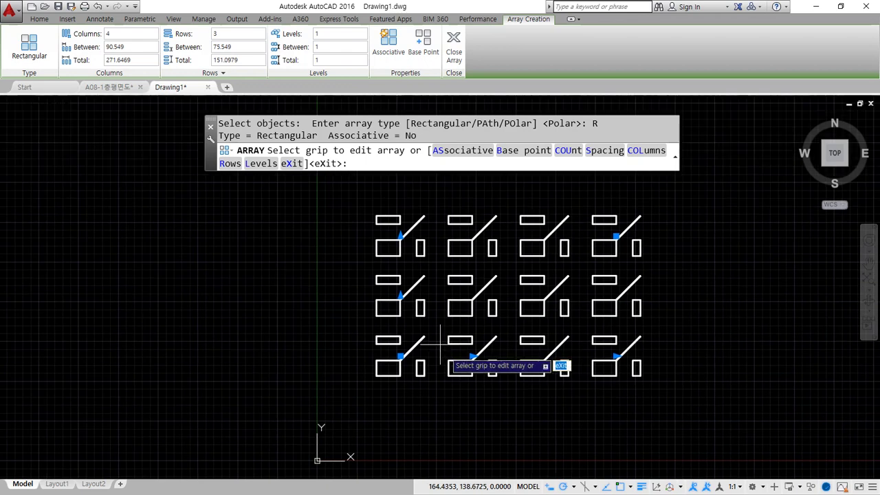
Try column spacings of 100 and 150 for the array
click(146, 46)
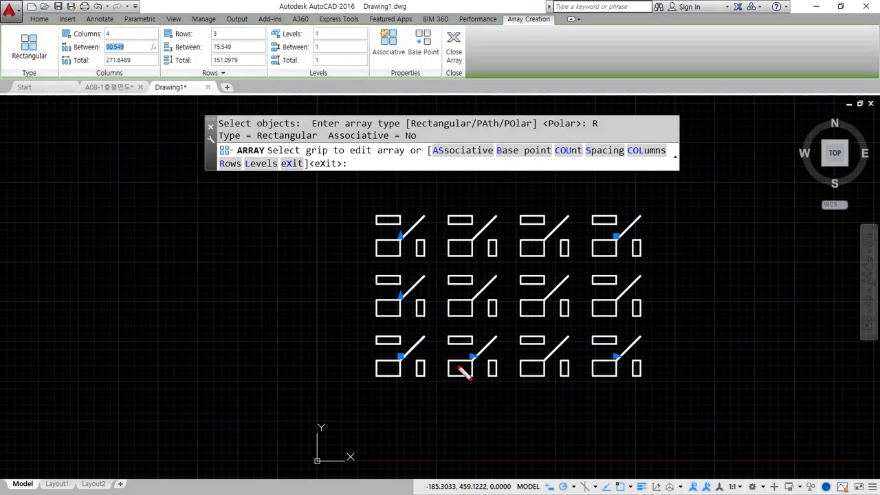
drag(446, 337, 450, 390)
click(131, 46)
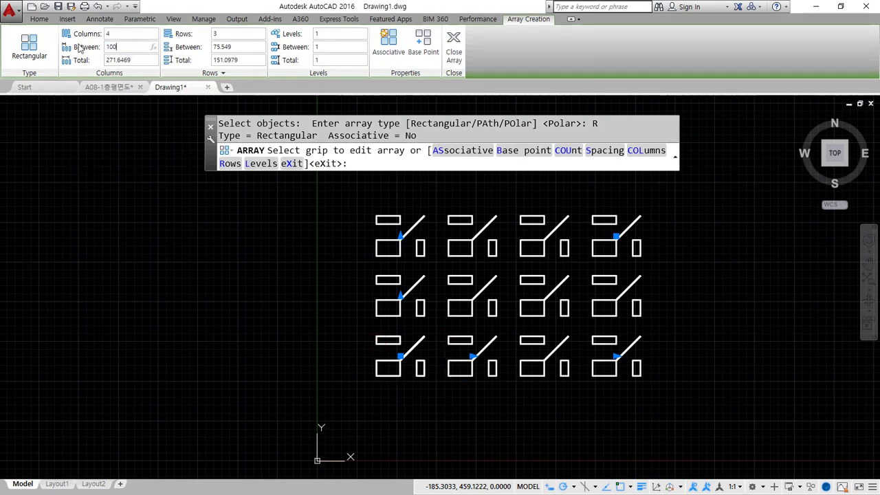
key(Return)
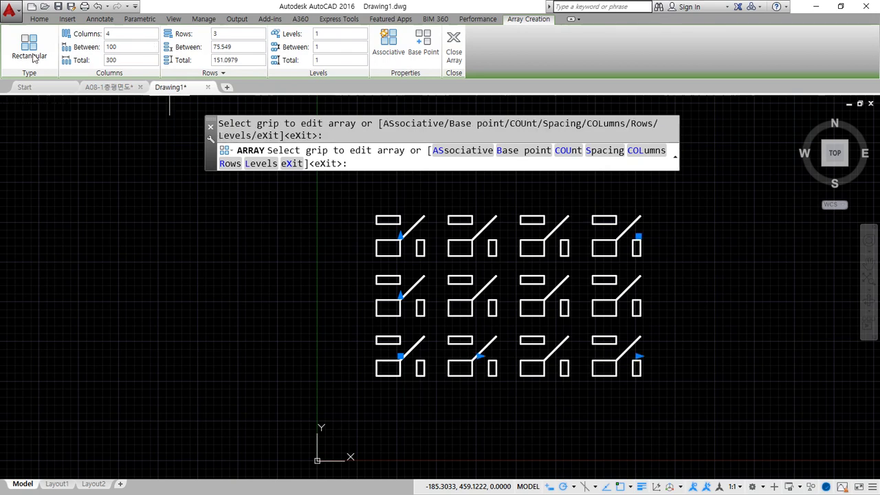
drag(144, 46, 39, 49)
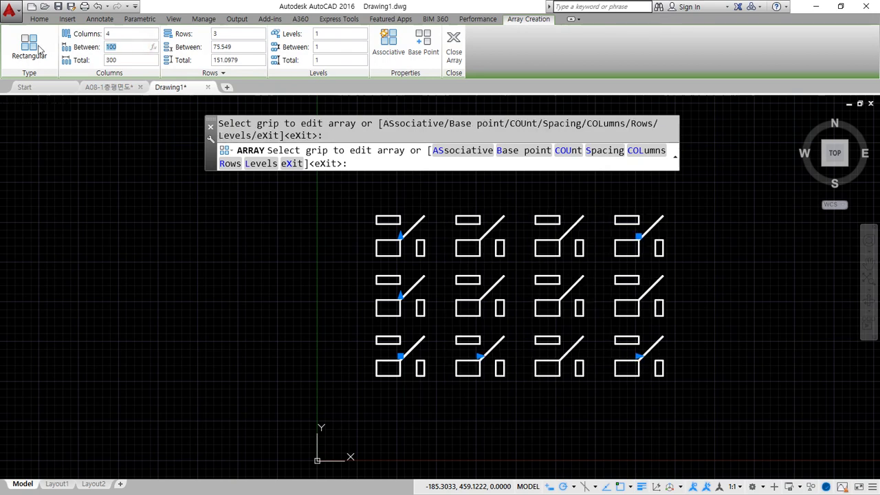
key(Return)
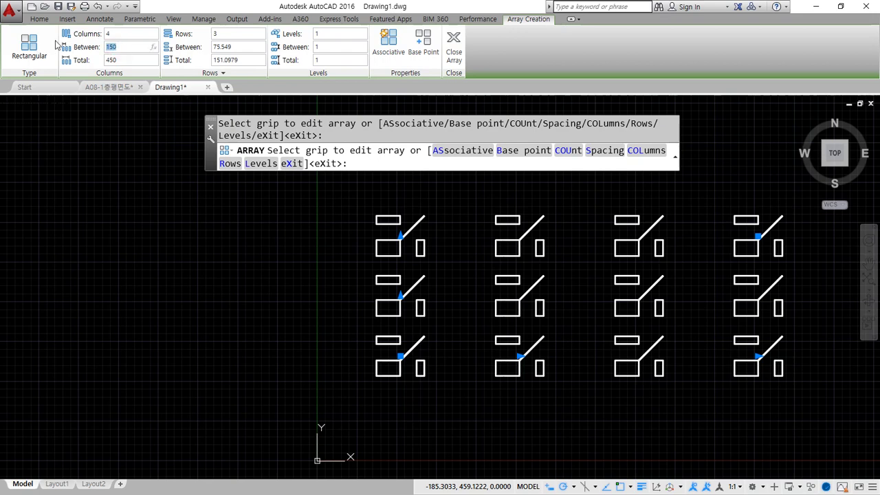
Set the array's column spacing and row spacing to 120 and finish the array
text(0)
key(Return)
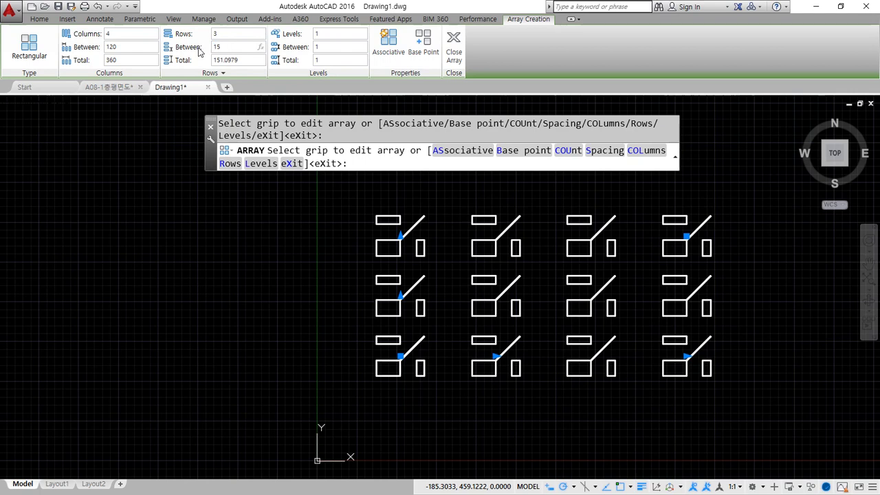
text(120)
key(Return)
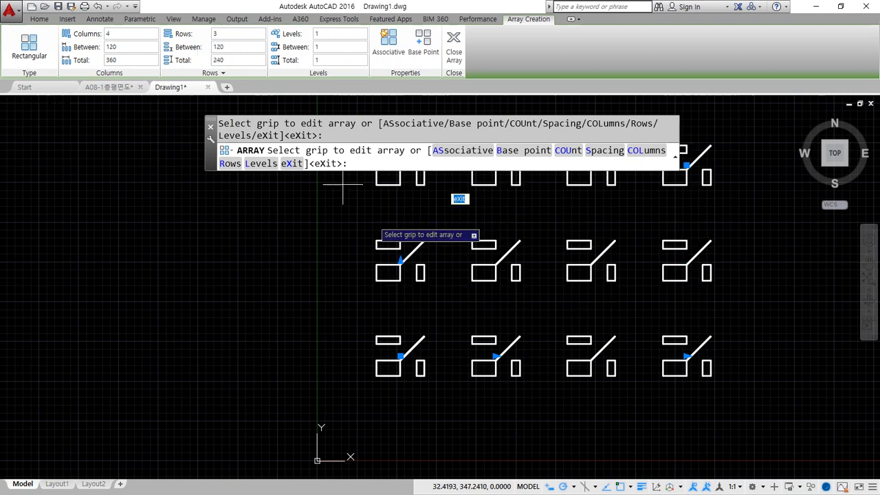
middle_drag(554, 240, 440, 334)
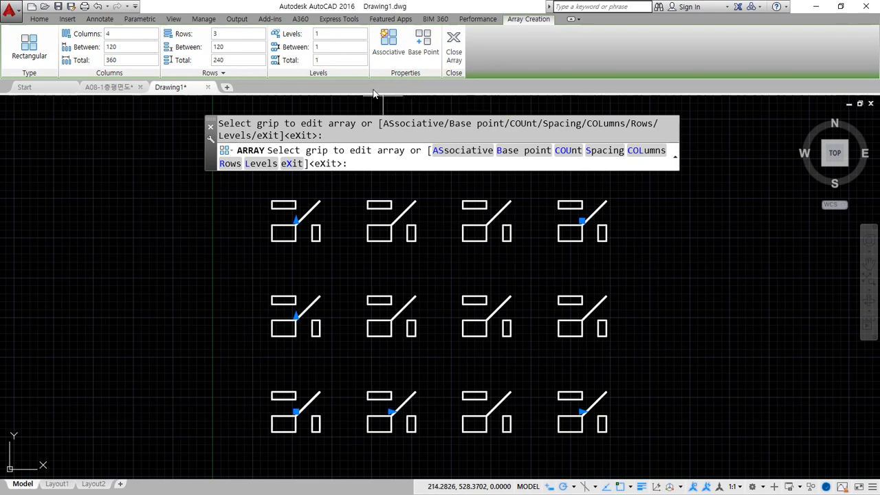
click(454, 37)
scroll(390, 222, up, 2)
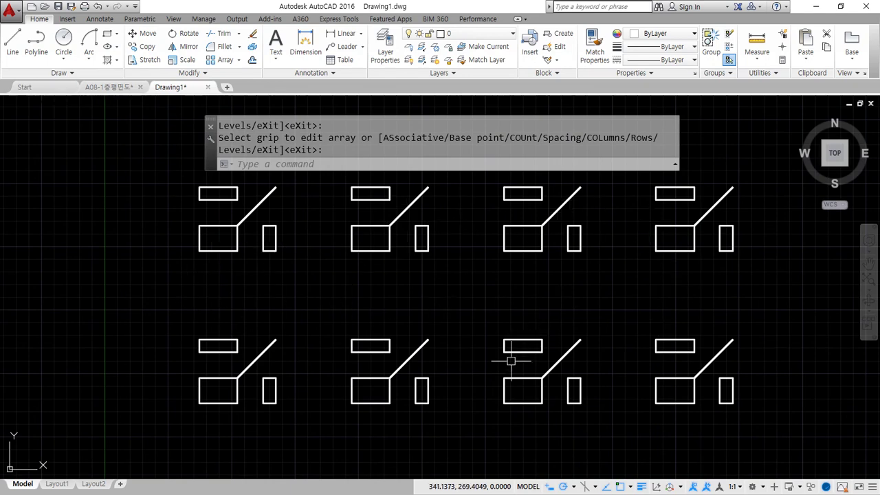
scroll(428, 335, down, 2)
middle_drag(428, 323, 426, 294)
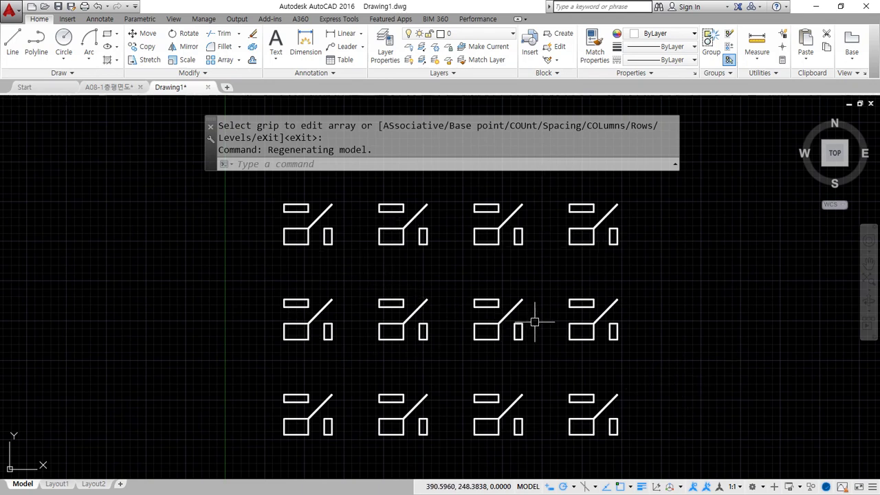
mouse_move(284, 243)
middle_down()
mouse_move(426, 206)
mouse_move(368, 275)
middle_up()
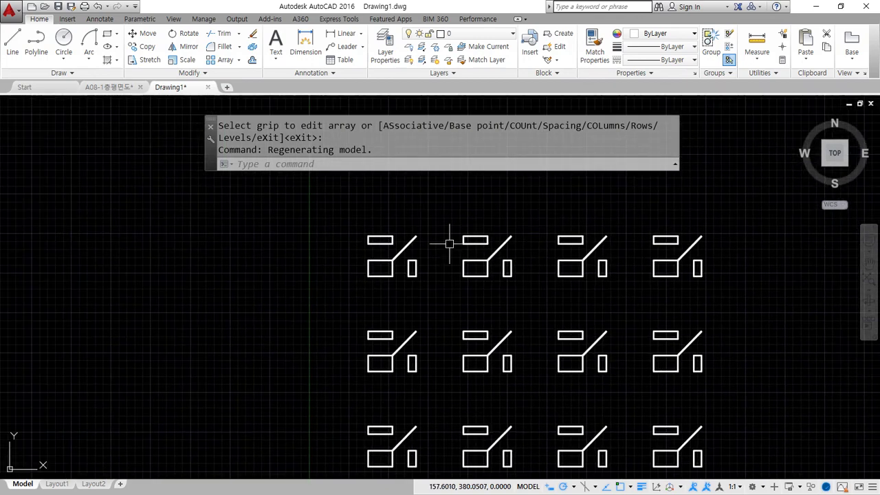
middle_drag(527, 315, 484, 277)
scroll(416, 283, up, 2)
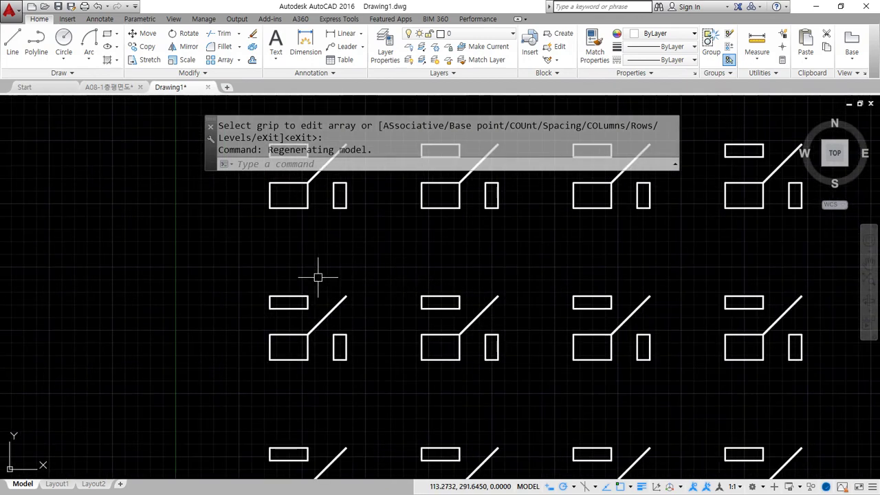
Offset the left and right edges of the second template's top view inward by 10
middle_drag(317, 278, 394, 336)
scroll(530, 289, up, 4)
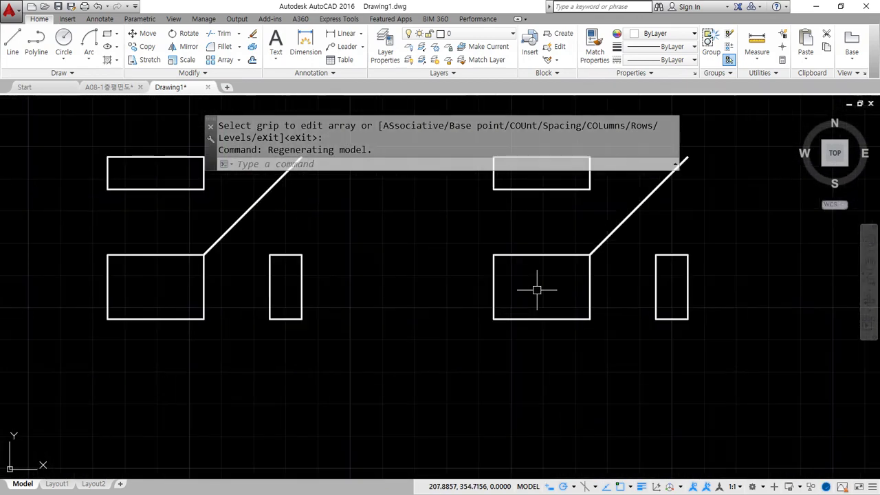
middle_drag(526, 298, 392, 356)
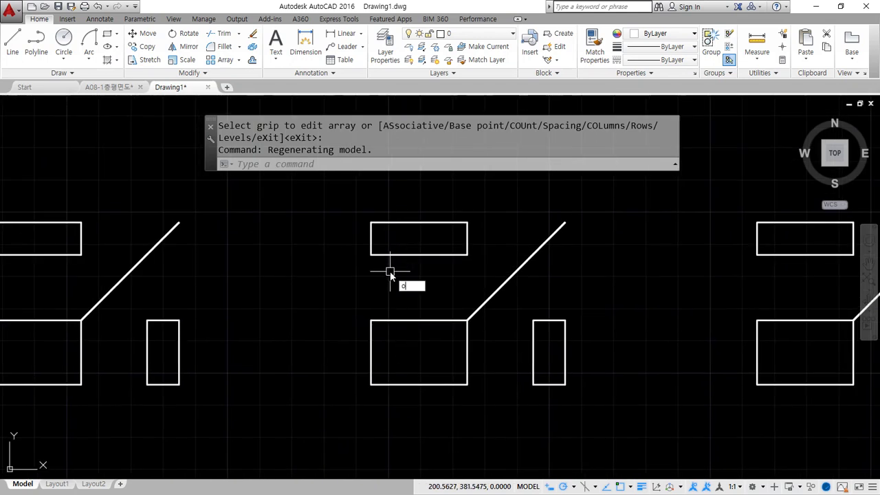
key(Return)
text(1)
key(Return)
click(371, 246)
click(398, 242)
click(467, 242)
click(435, 238)
key(Return)
Offset the bottom edge of the same top view rectangle upward by 5
key(Return)
text(5)
key(Return)
click(416, 255)
click(423, 235)
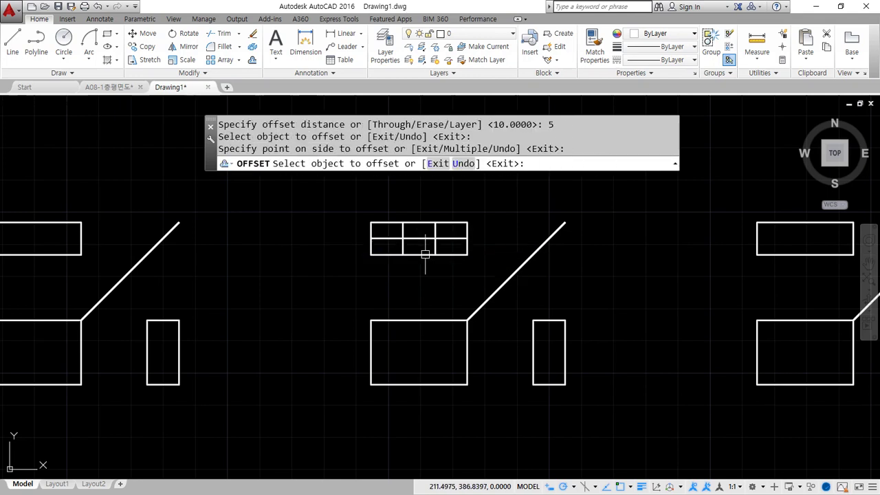
key(Return)
Fillet the top view's offset lines with radius 0 at both upper corners to form the notch outline
scroll(430, 248, up, 2)
text(f)
key(Return)
click(434, 239)
click(412, 234)
key(Return)
click(383, 239)
click(398, 234)
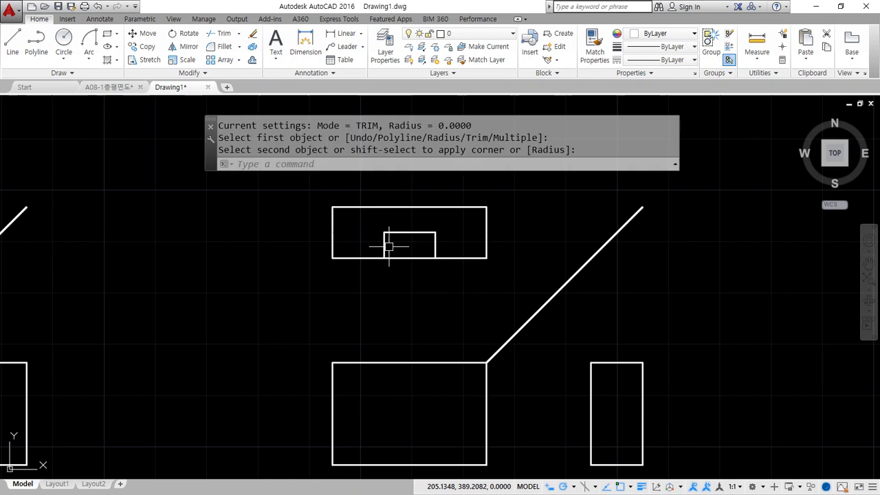
Draw a horizontal projection line from the top view notch's upper-right corner to the 45-degree diagonal
text(l)
key(Return)
click(436, 231)
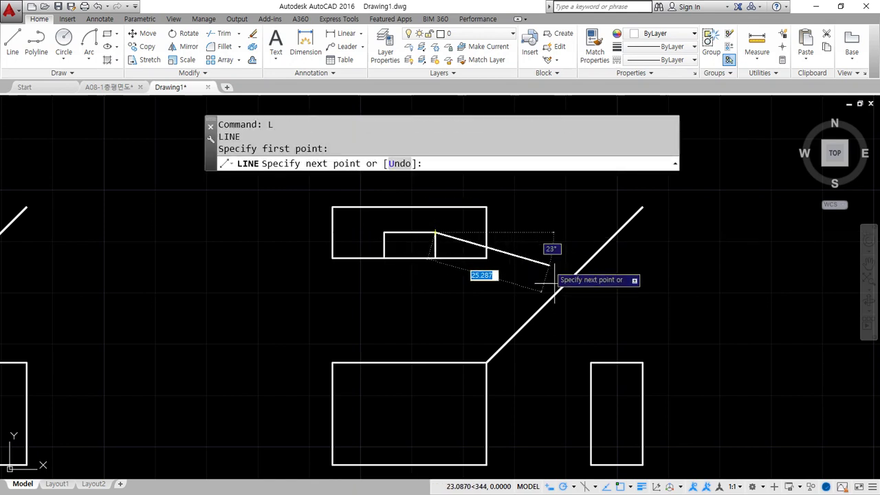
click(616, 233)
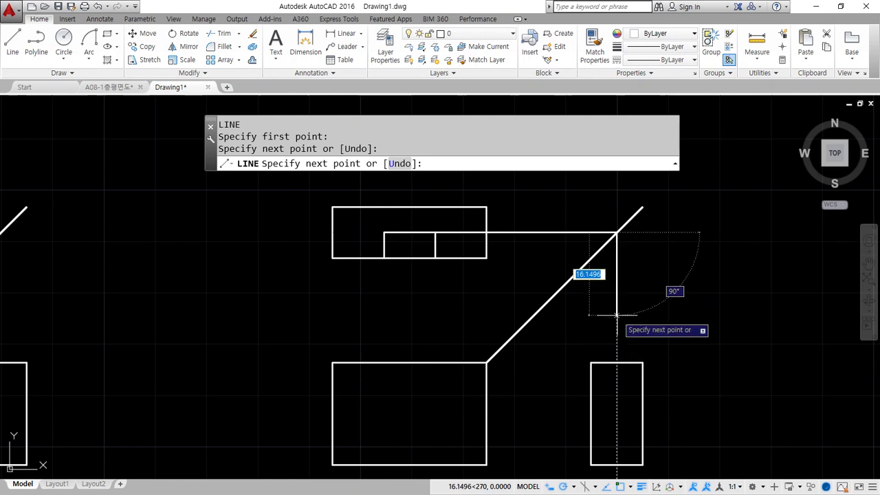
mouse_move(639, 412)
mouse_down()
mouse_move(570, 399)
mouse_move(661, 341)
mouse_move(640, 414)
mouse_up()
drag(606, 357, 618, 356)
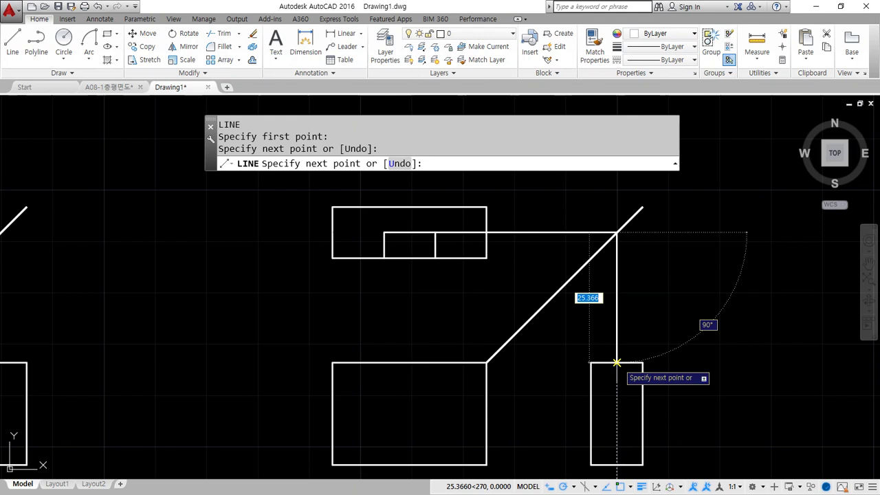
key(Escape)
Offset the front view's left, right and top edges inward by 10
text(o)
key(Return)
text(1)
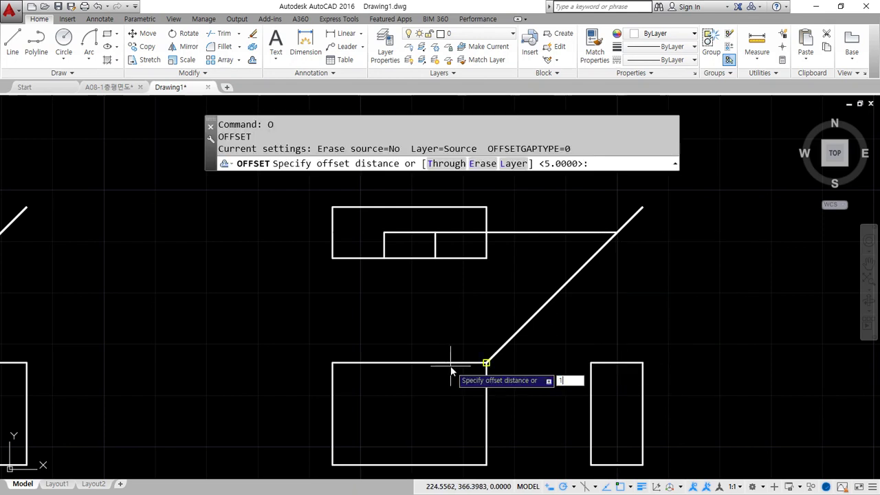
text(0)
key(Return)
click(331, 406)
click(389, 405)
click(485, 416)
click(416, 371)
click(413, 367)
click(404, 412)
key(Escape)
Fillet the front view's offset lines with radius 0 at both lower corners to form the notch
text(f)
key(Return)
click(384, 397)
click(399, 414)
key(Return)
click(422, 414)
click(435, 397)
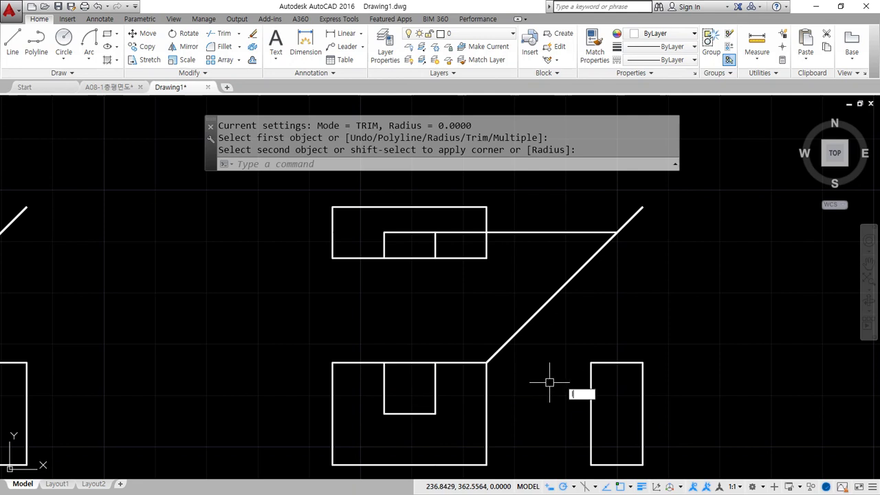
Draw a vertical projection line from the end of the horizontal projection line down to the side view's top edge
text(l)
key(Return)
click(616, 232)
middle_drag(616, 340, 593, 283)
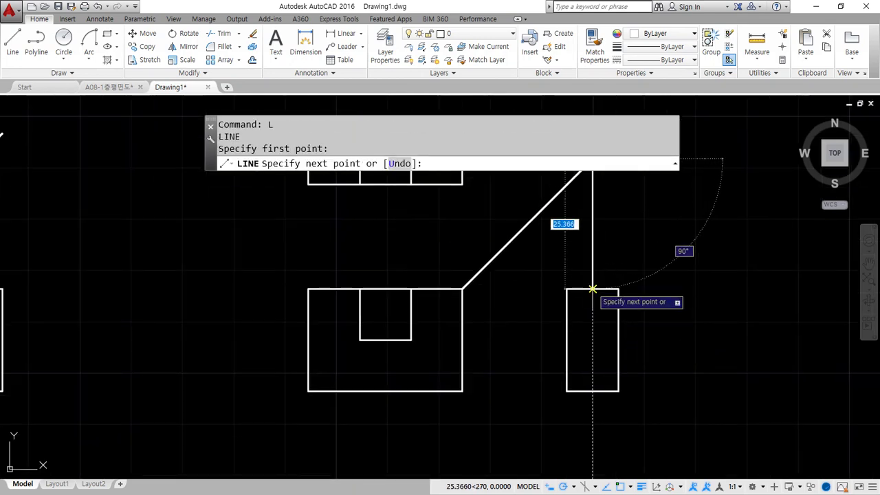
click(592, 288)
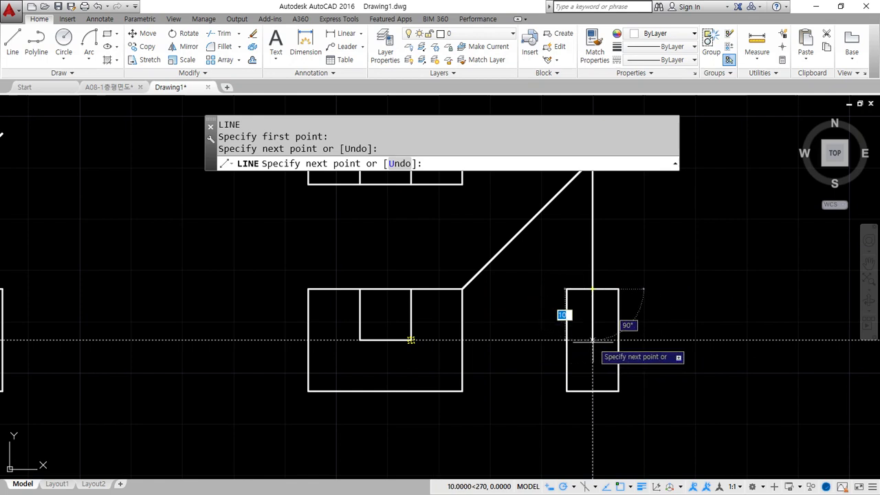
mouse_move(594, 356)
mouse_down()
mouse_move(594, 420)
mouse_move(585, 432)
mouse_move(598, 430)
mouse_up()
drag(723, 354, 734, 363)
drag(726, 318, 731, 369)
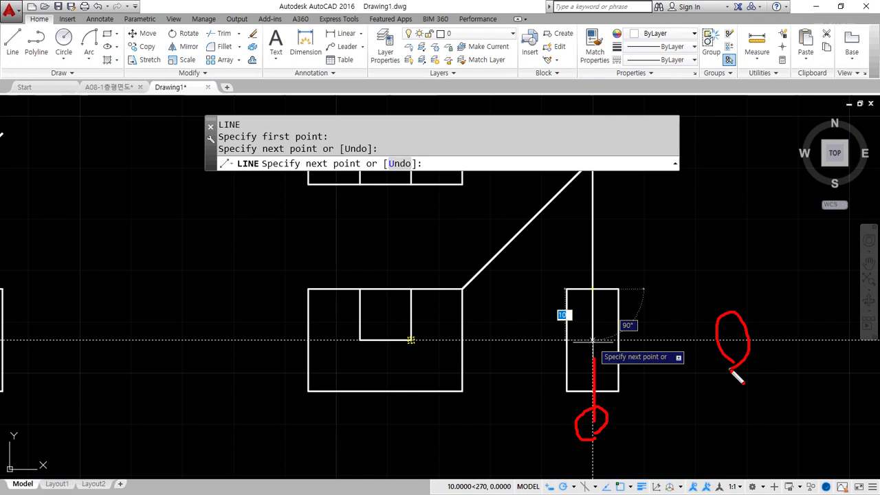
mouse_move(628, 493)
mouse_down()
mouse_move(607, 491)
mouse_move(601, 479)
mouse_move(632, 481)
mouse_move(629, 490)
mouse_up()
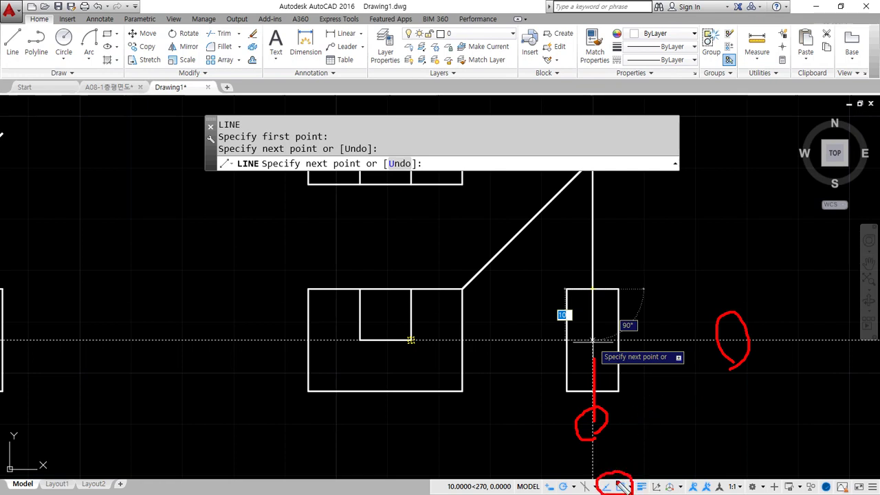
drag(618, 450, 608, 474)
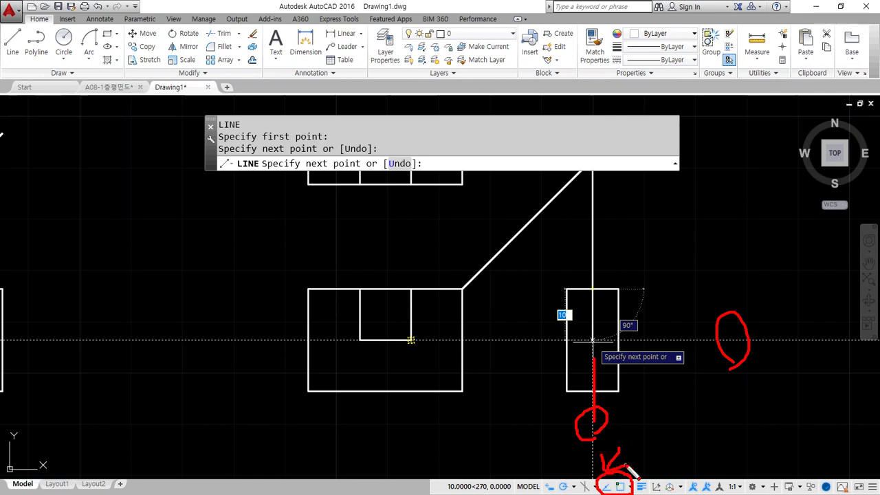
mouse_move(415, 342)
mouse_down()
mouse_move(406, 350)
mouse_move(585, 346)
mouse_up()
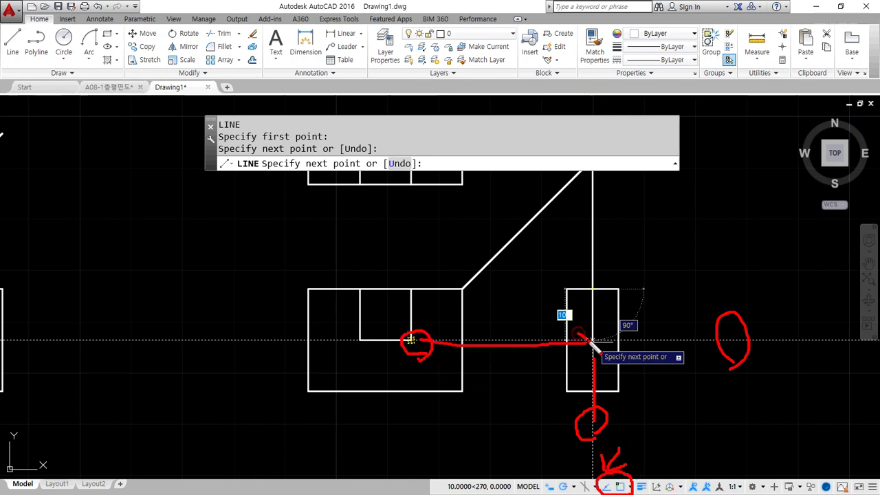
key(Escape)
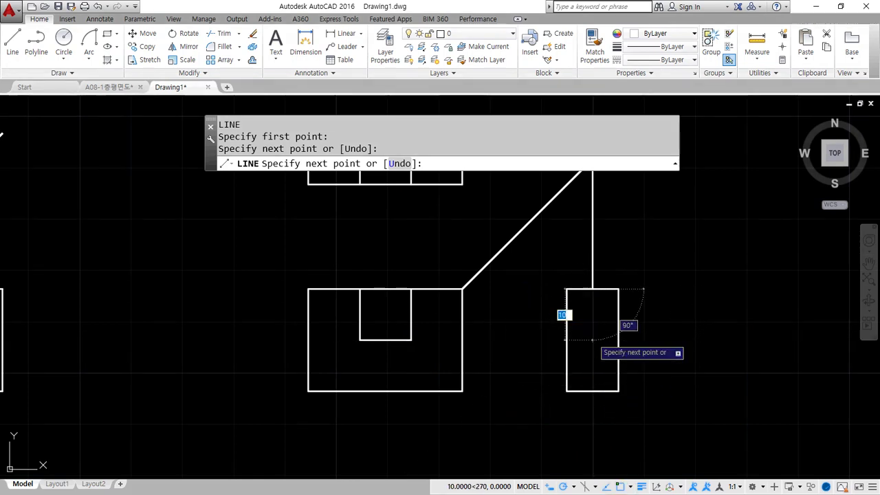
Continue the line 10 down, level with the front view's notch bottom, and across to the side view's left edge
click(592, 339)
click(576, 340)
key(Escape)
Erase the horizontal and vertical projection lines that meet at the diagonal
scroll(591, 323, down, 2)
click(599, 278)
click(564, 241)
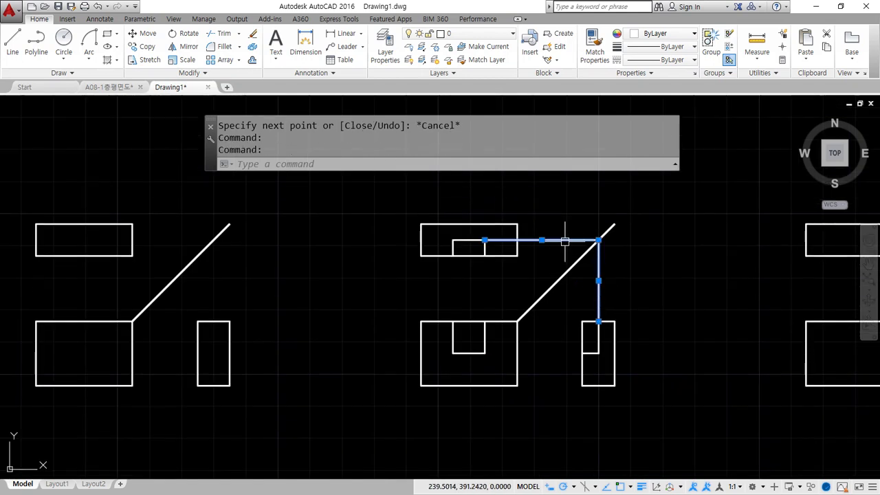
text(e)
key(Return)
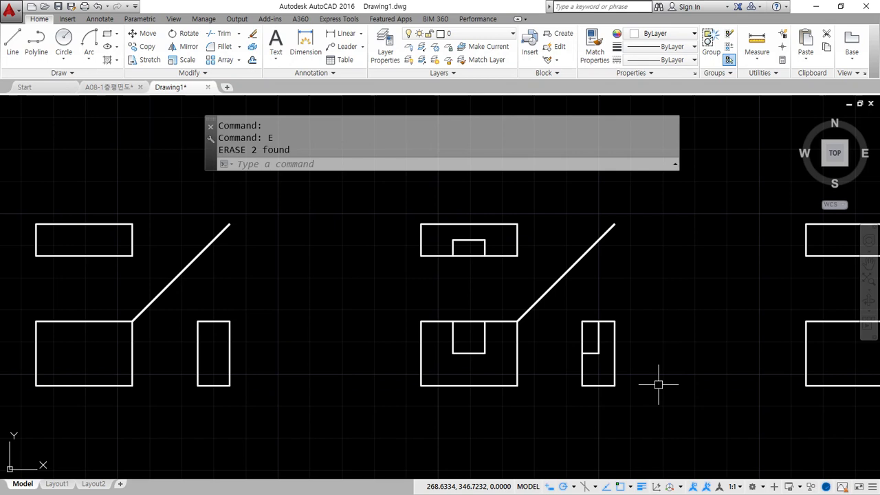
mouse_move(573, 492)
mouse_down()
mouse_move(555, 479)
mouse_move(604, 490)
mouse_move(622, 476)
mouse_move(616, 493)
mouse_up()
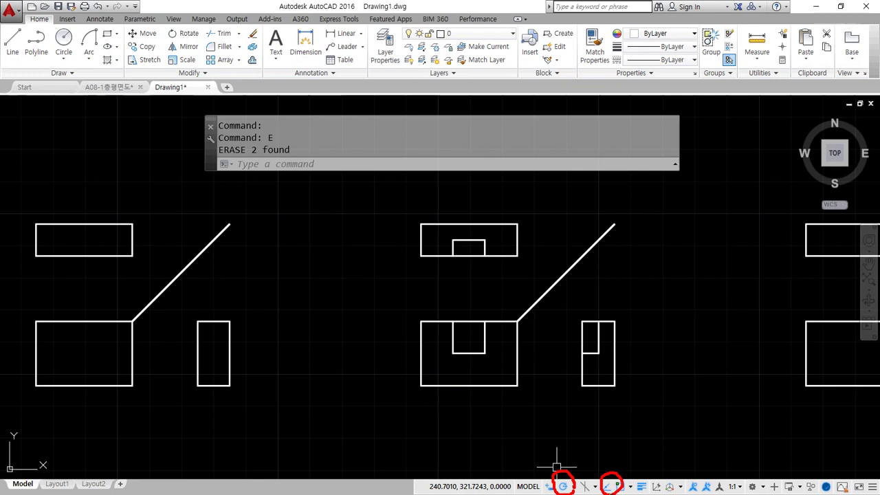
key(e)
drag(556, 444, 557, 478)
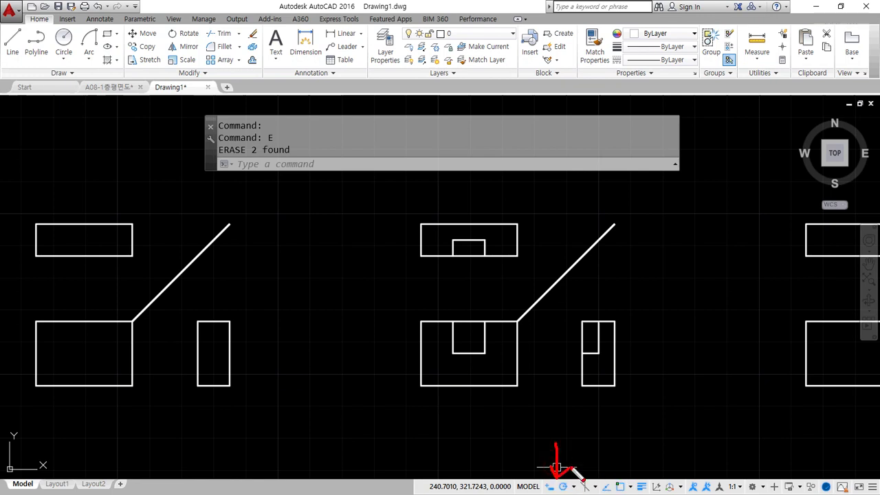
mouse_move(598, 450)
mouse_down()
mouse_move(603, 477)
mouse_move(612, 459)
mouse_move(615, 471)
mouse_move(632, 463)
mouse_up()
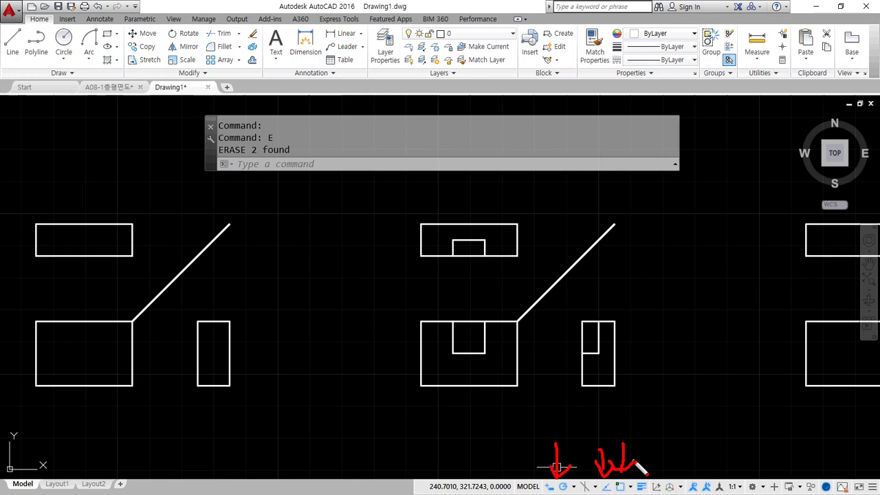
key(Escape)
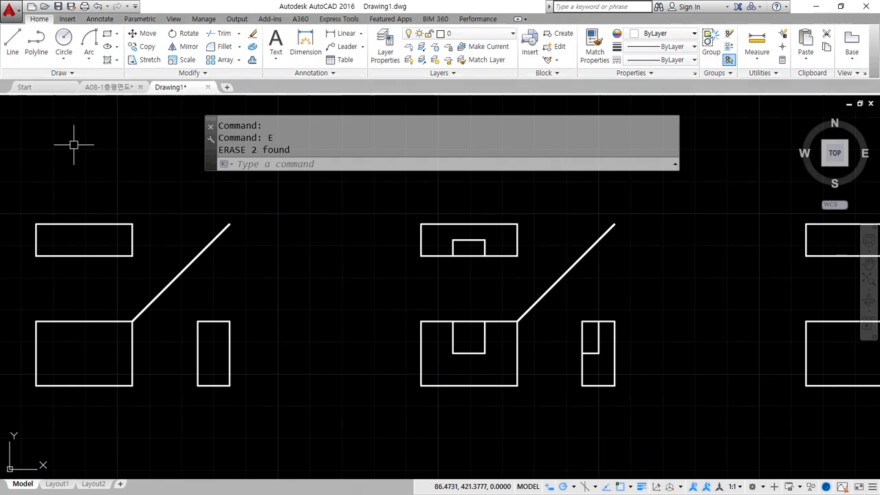
key(alt+Tab)
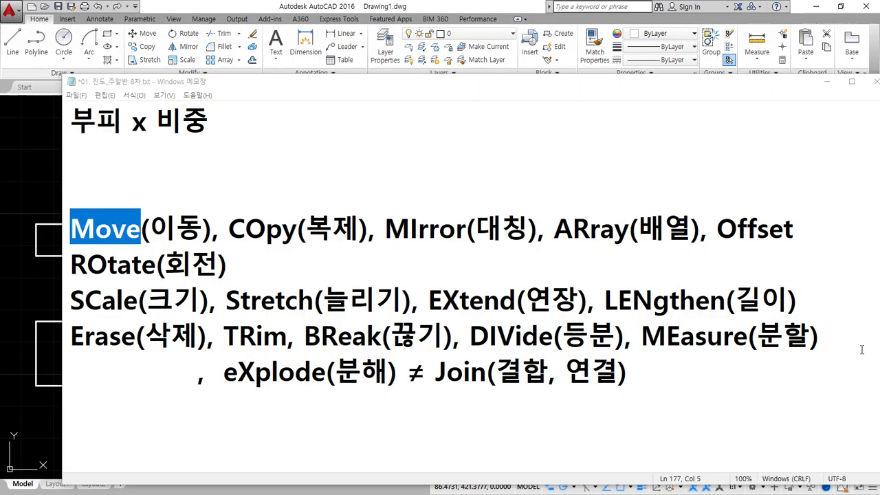
click(827, 81)
Delete the whole grid of three-view templates with a crossing selection
scroll(386, 243, down, 4)
scroll(385, 244, down, 4)
middle_drag(398, 290, 320, 256)
click(478, 373)
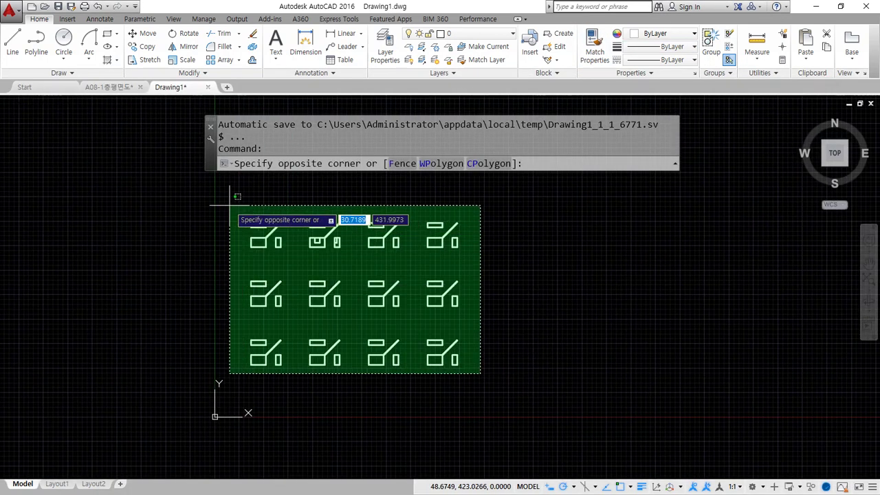
click(230, 205)
key(Delete)
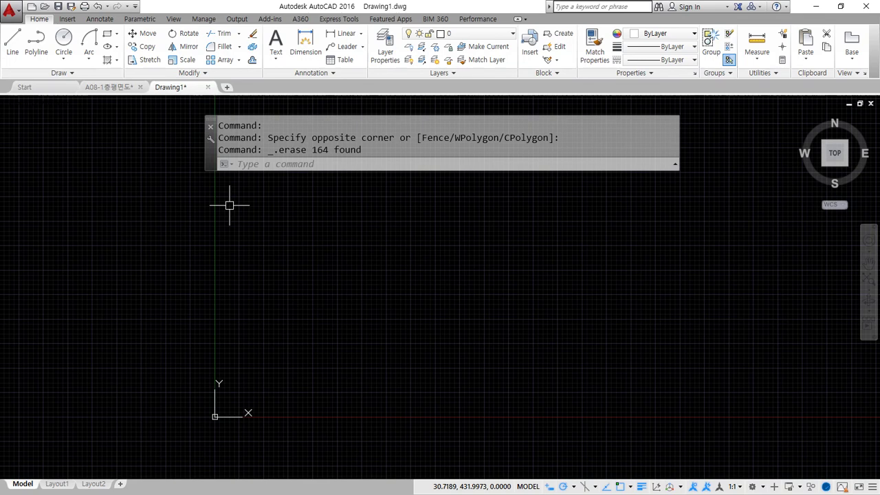
Draw five connected 500-unit lines in a square zigzag running up, right, down, right and up
click(16, 46)
click(338, 369)
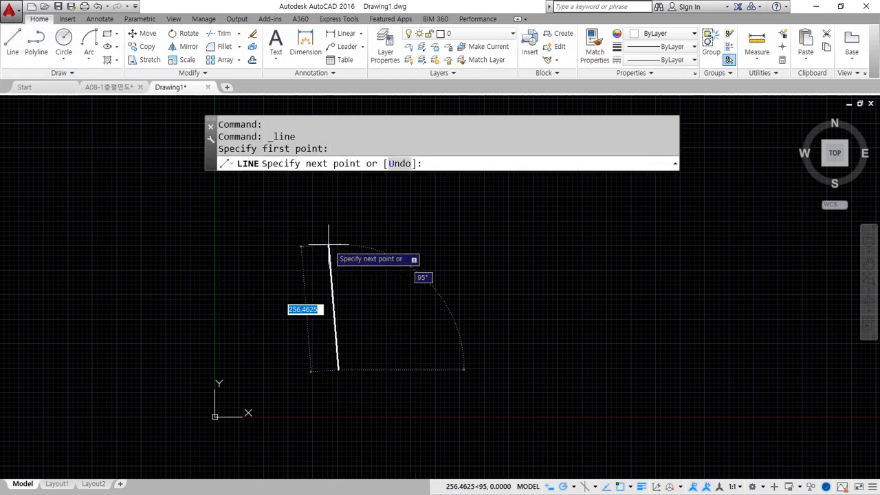
text(500)
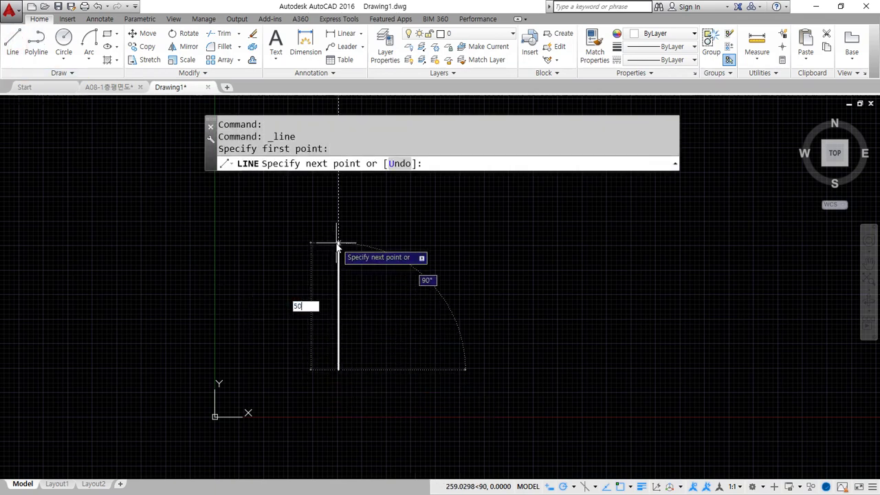
key(Return)
scroll(300, 330, down, 2)
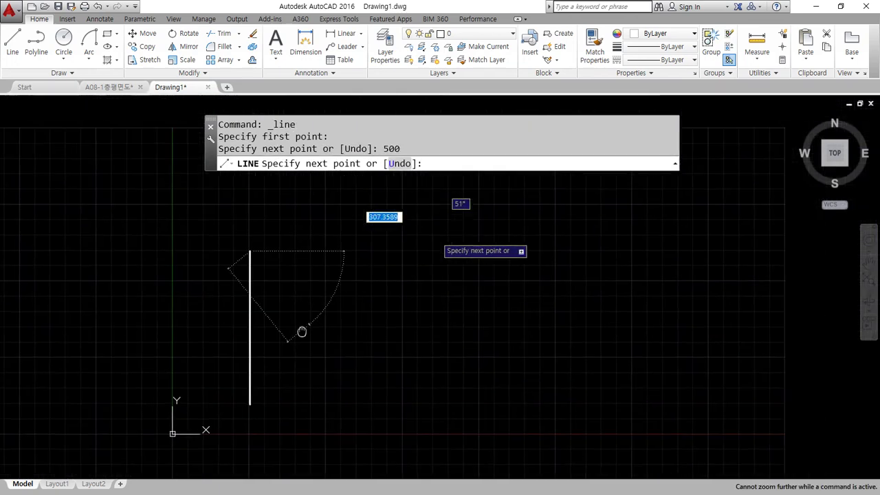
text(500)
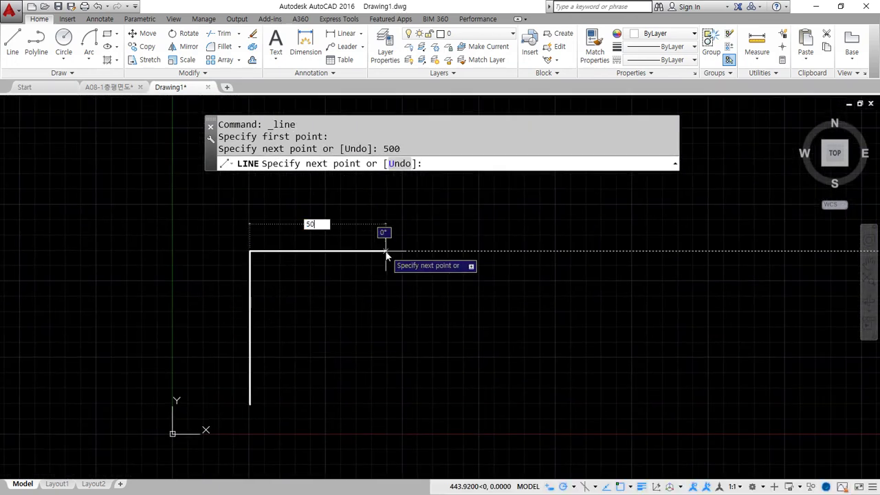
key(Return)
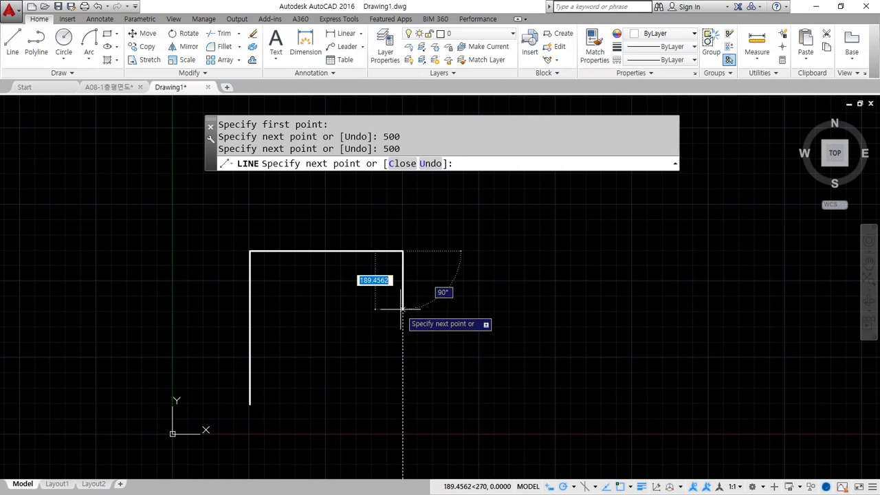
text(500)
key(Return)
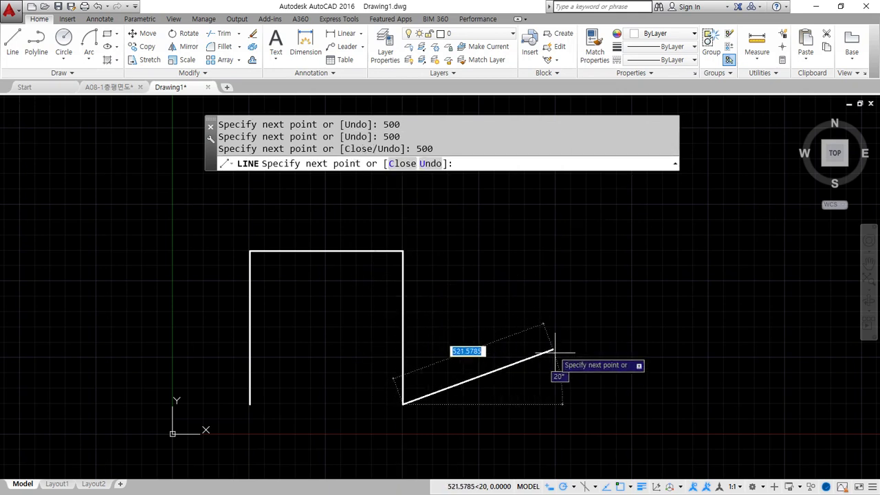
text(500)
key(Return)
text(500)
key(Return)
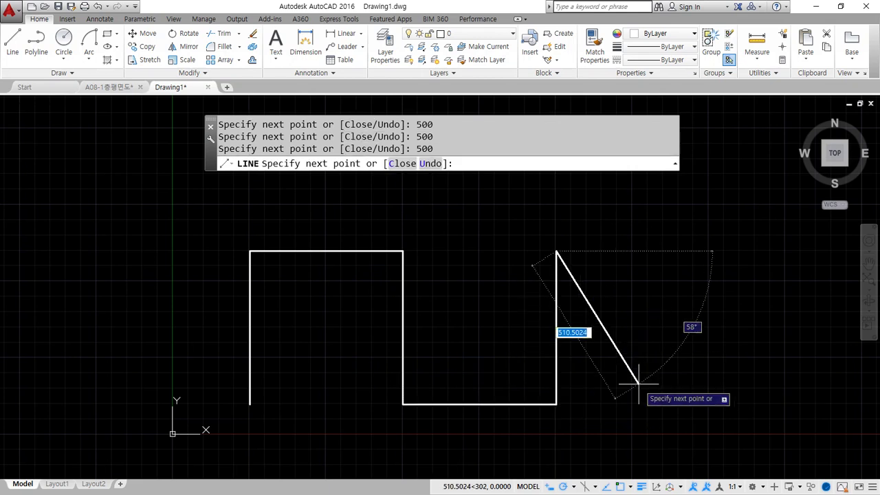
key(Return)
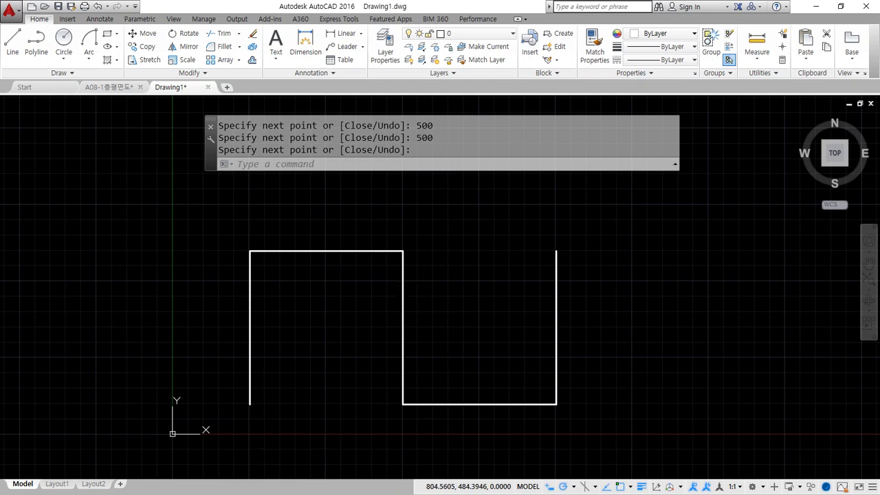
Join the five connected zigzag lines into a single polyline and check it by selecting it
key(Return)
text(j)
key(Return)
click(250, 304)
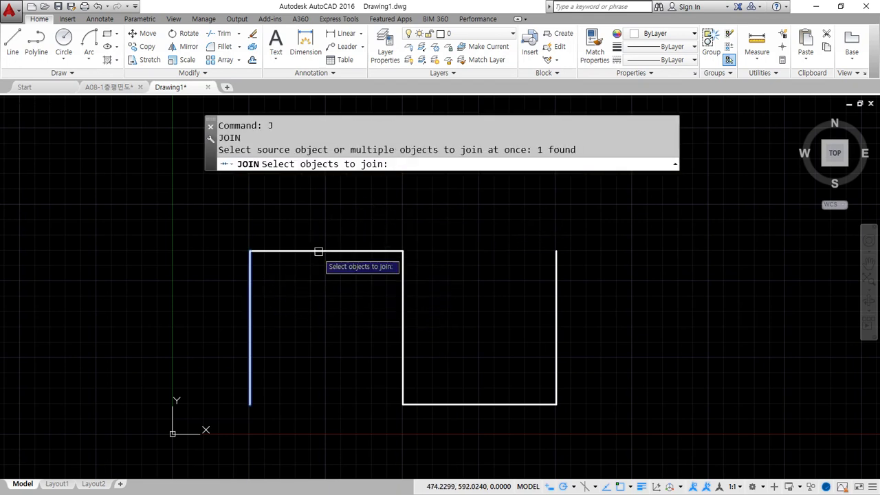
click(316, 251)
click(402, 313)
click(580, 413)
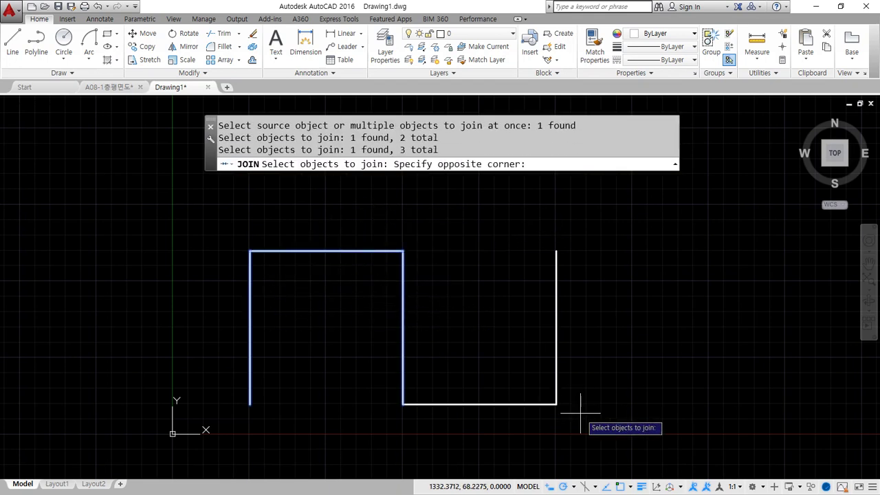
click(404, 334)
key(Return)
click(254, 315)
click(213, 370)
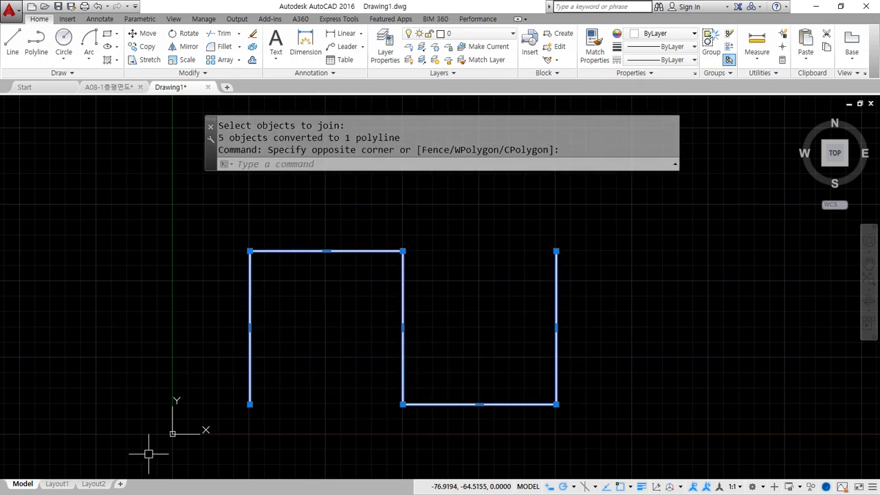
key(Escape)
Fillet all corners of the zigzag polyline at once with radius 150 using the Polyline option
text(f)
key(Return)
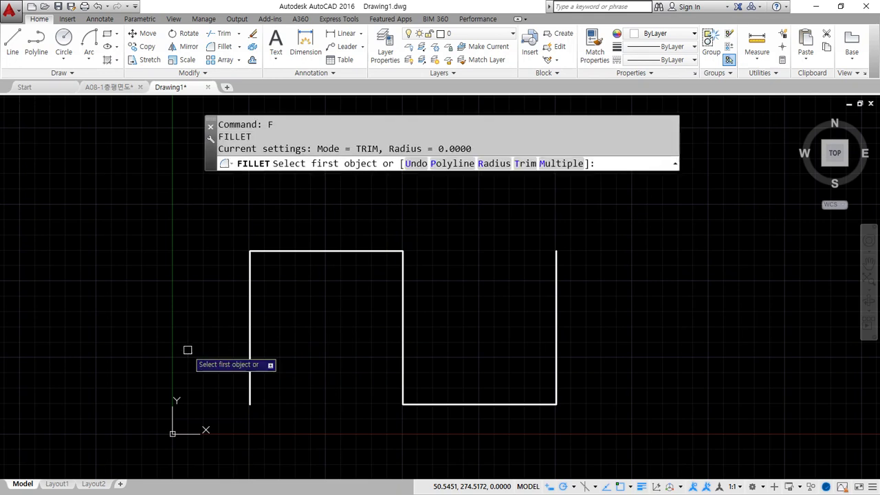
click(484, 164)
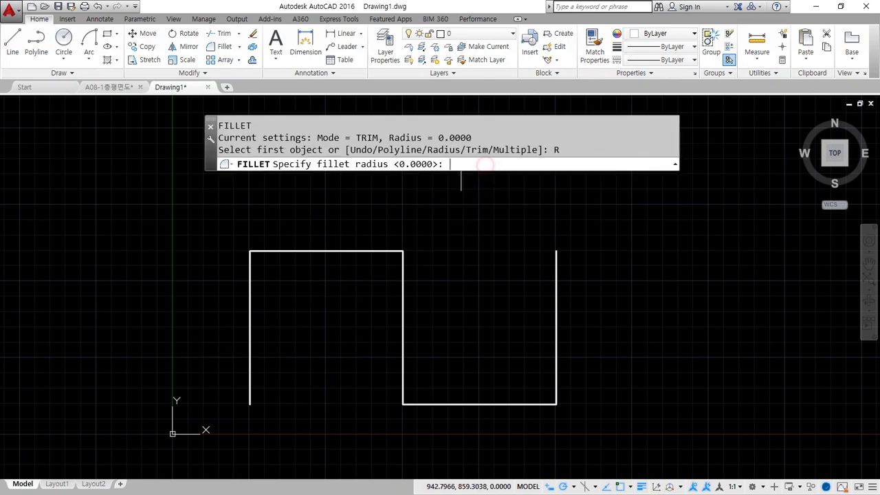
text(10)
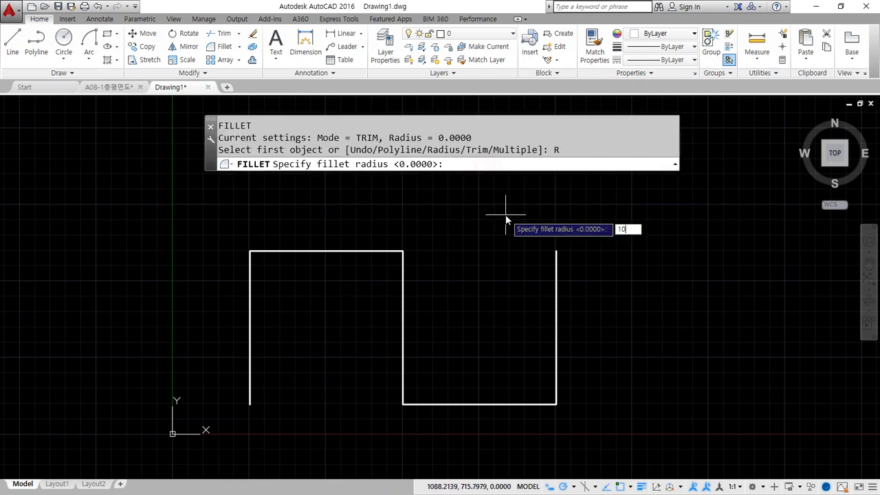
text(15)
key(Return)
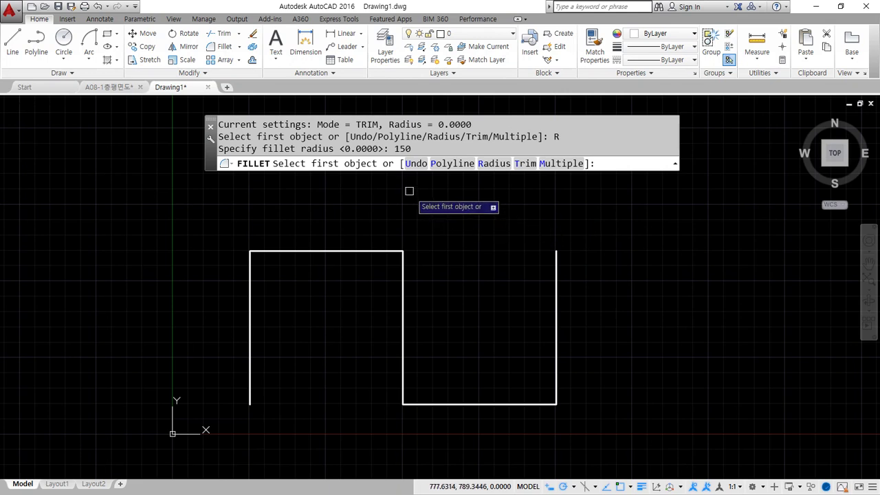
click(444, 166)
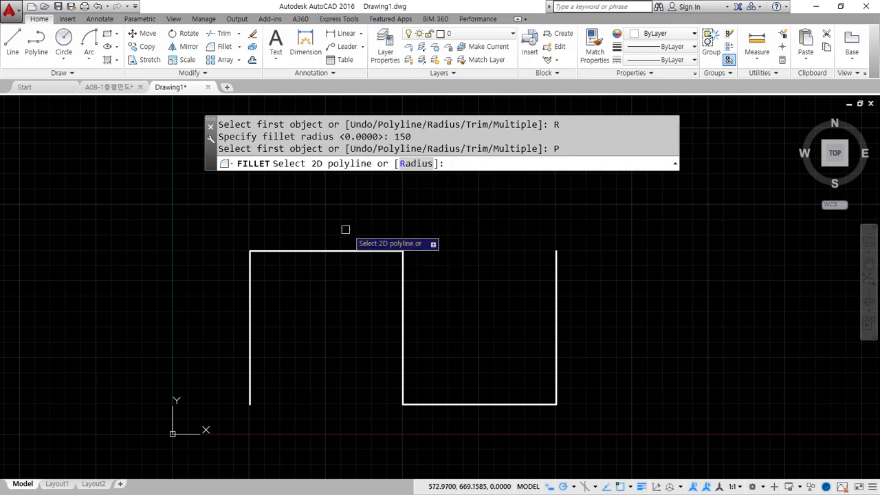
click(324, 251)
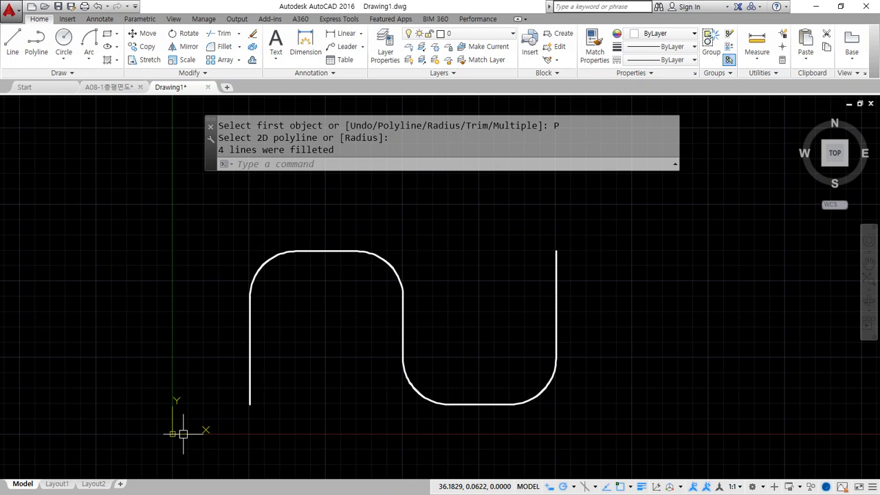
key(Escape)
Move the filleted polyline to the cen layer
click(347, 251)
click(474, 33)
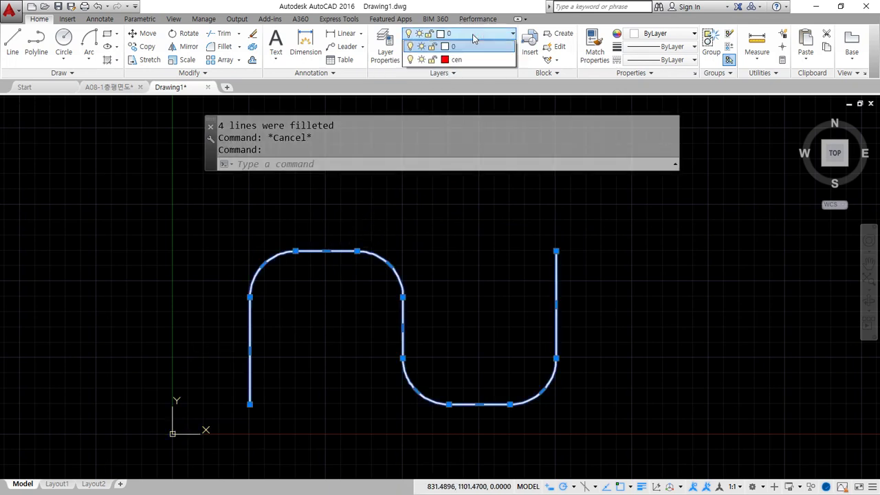
click(467, 60)
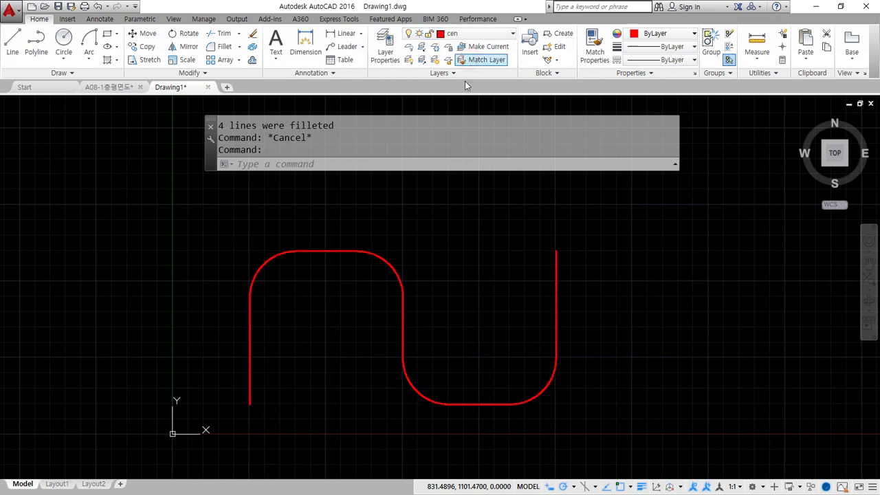
key(Escape)
Set the global linetype scale factor to 5 with LTSCALE
text(lts)
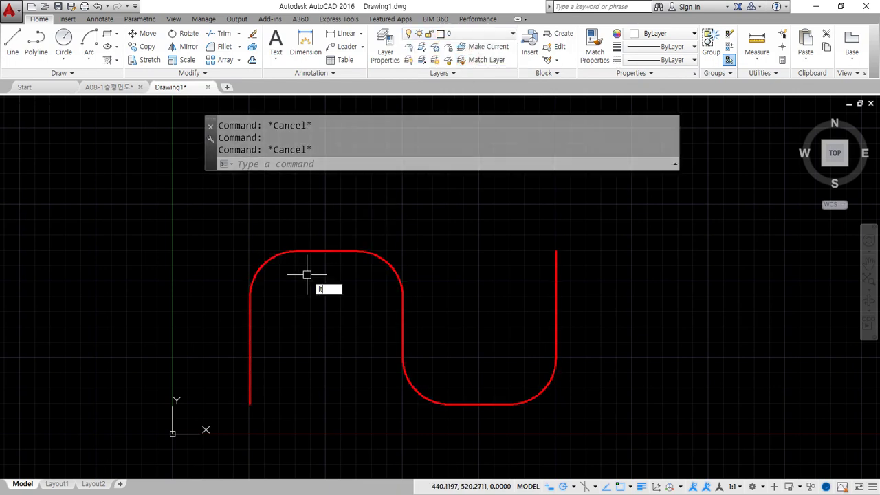
key(Return)
text(1)
key(BackSpace)
text(5)
key(Return)
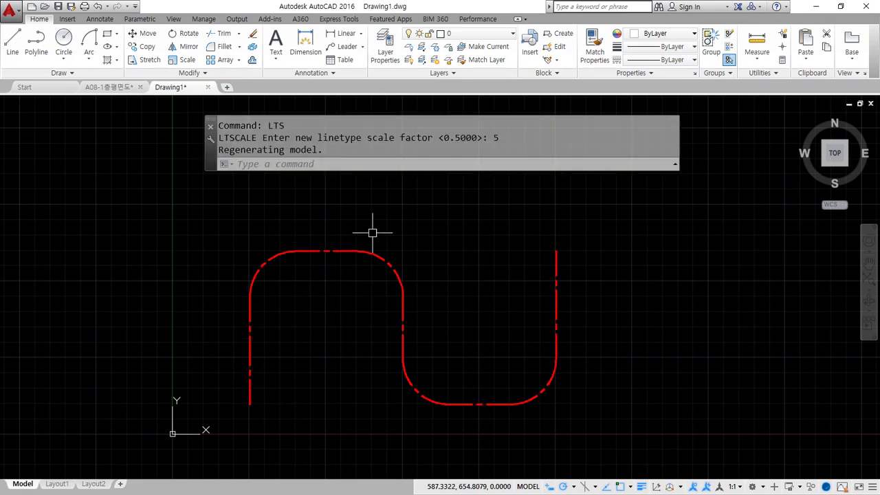
Offset the red centre polyline by 50 to both sides
scroll(334, 394, up, 1)
middle_drag(237, 410, 330, 406)
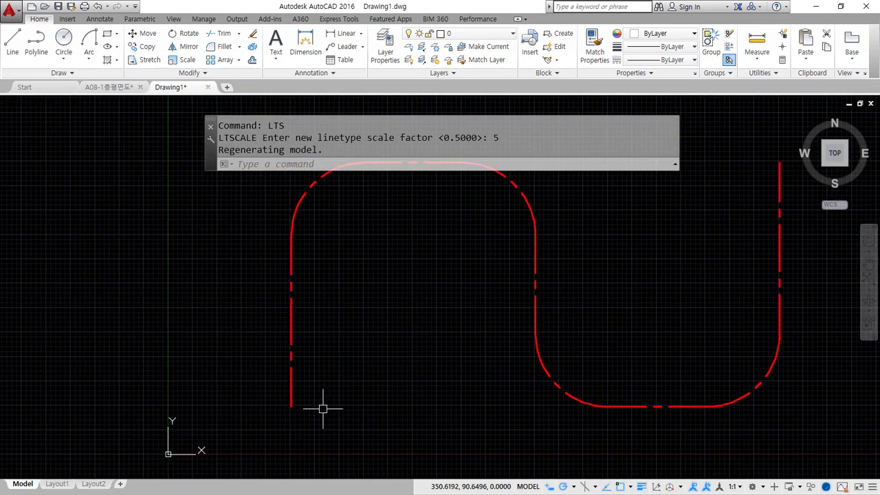
mouse_move(287, 394)
mouse_down()
mouse_move(260, 397)
mouse_move(267, 404)
mouse_move(326, 393)
mouse_move(322, 405)
mouse_up()
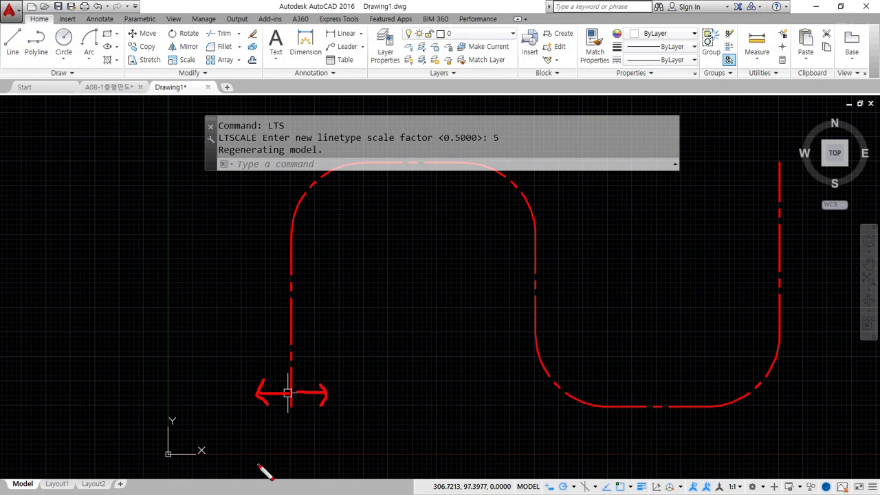
text(o)
key(Return)
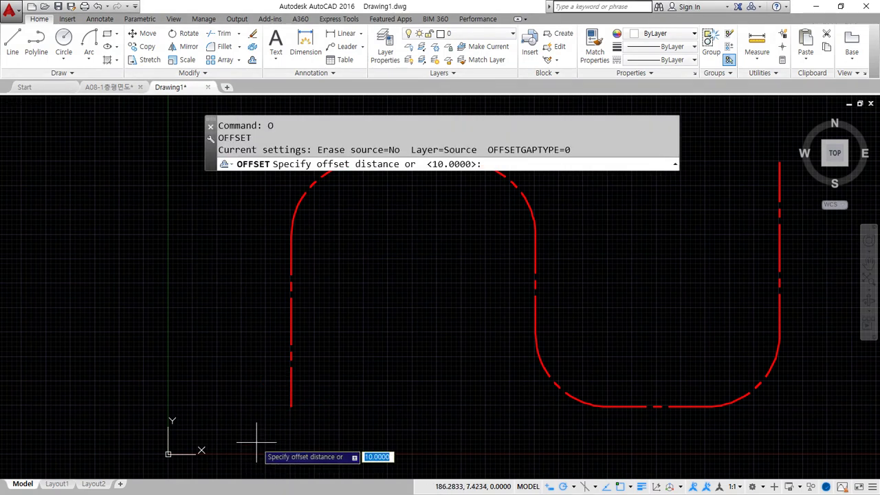
text(50)
key(Return)
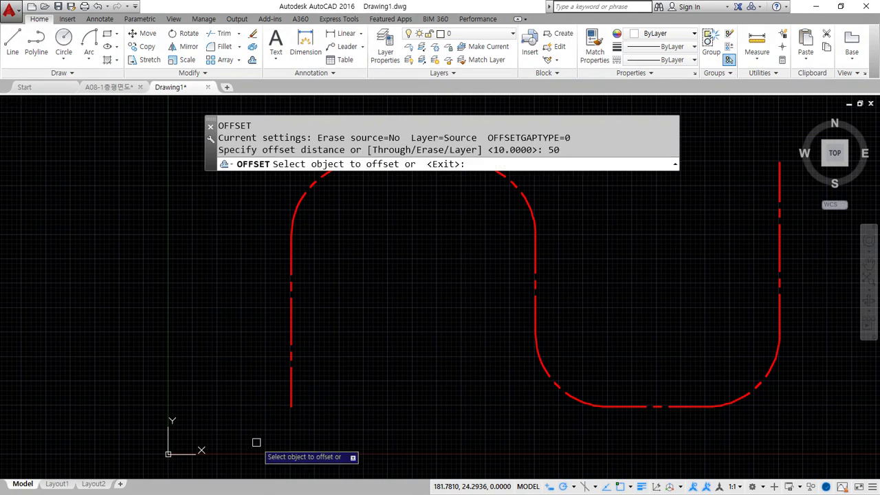
click(291, 402)
click(277, 389)
click(291, 392)
click(305, 389)
middle_drag(337, 409, 210, 443)
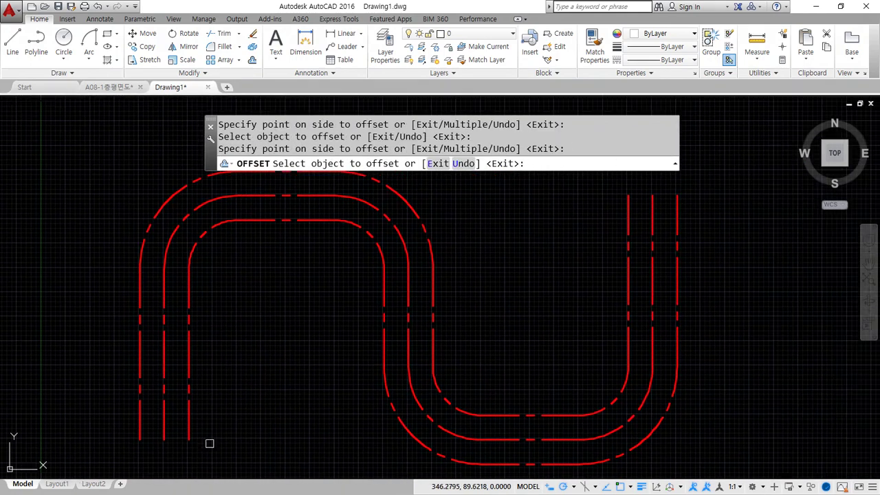
key(Escape)
Move the two outer offset curves to layer 0, leaving the centre polyline on cen
click(187, 366)
click(143, 357)
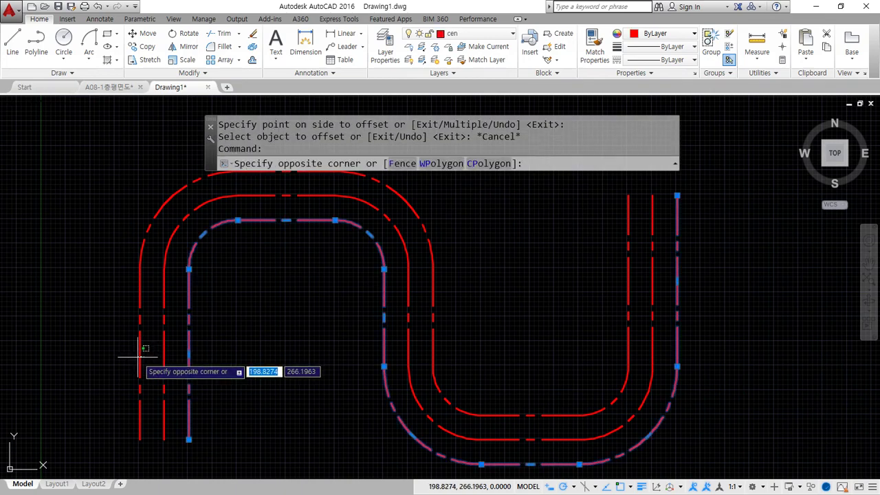
click(125, 340)
click(475, 36)
click(472, 48)
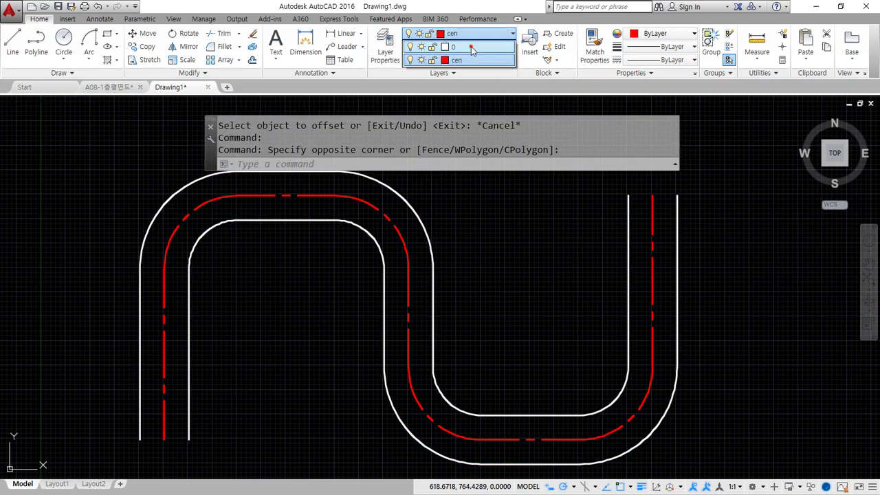
key(Escape)
Offset each of the two white curves outward by 5 to form double rails
scroll(524, 293, down, 1)
scroll(310, 355, up, 2)
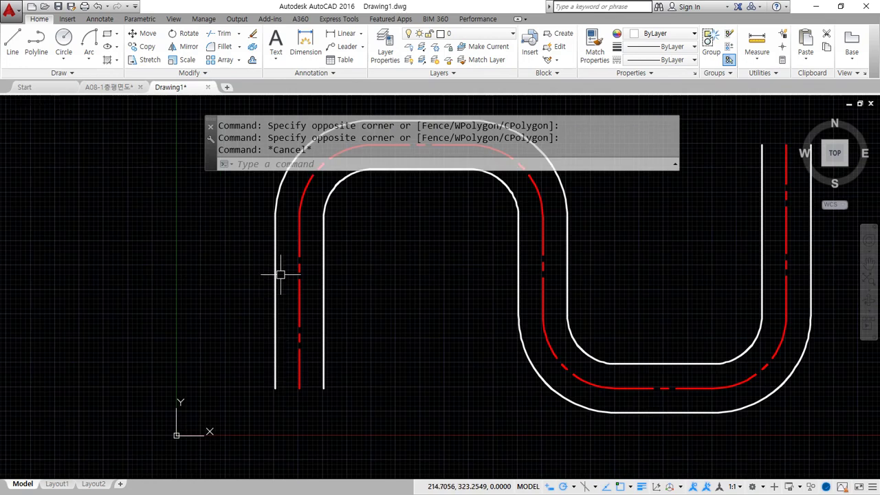
middle_drag(420, 268, 315, 293)
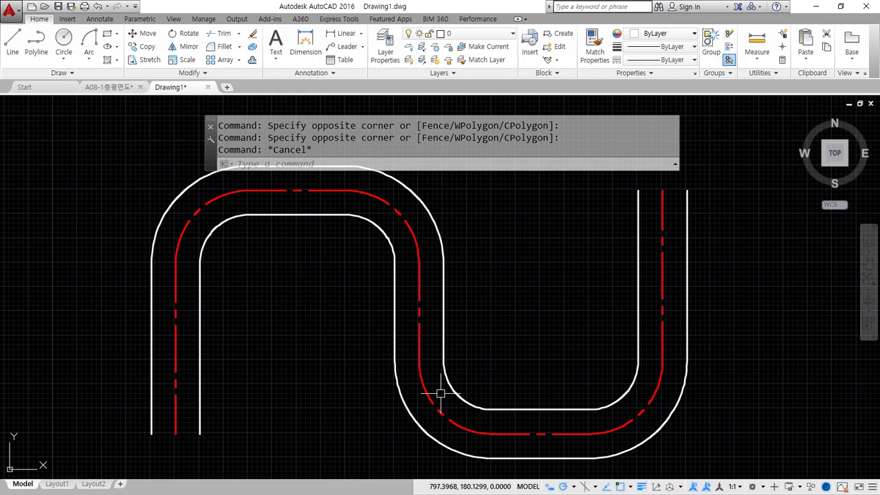
scroll(141, 431, up, 4)
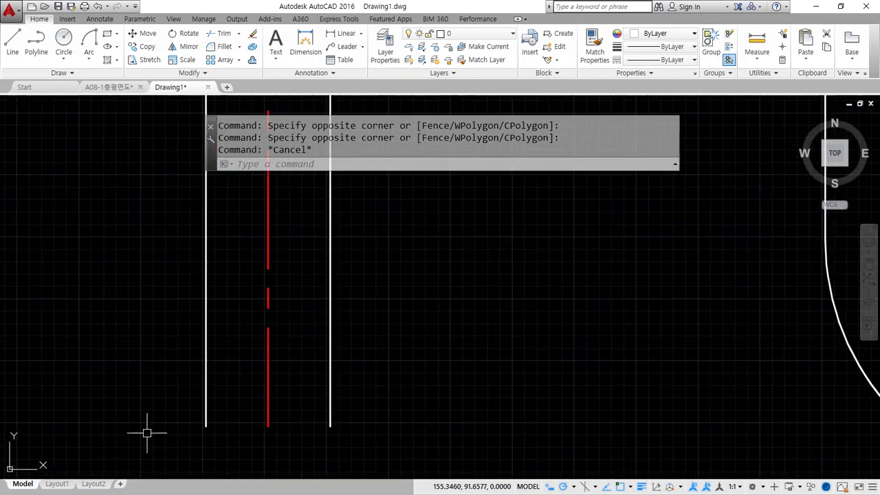
text(5)
key(Return)
click(205, 422)
click(168, 415)
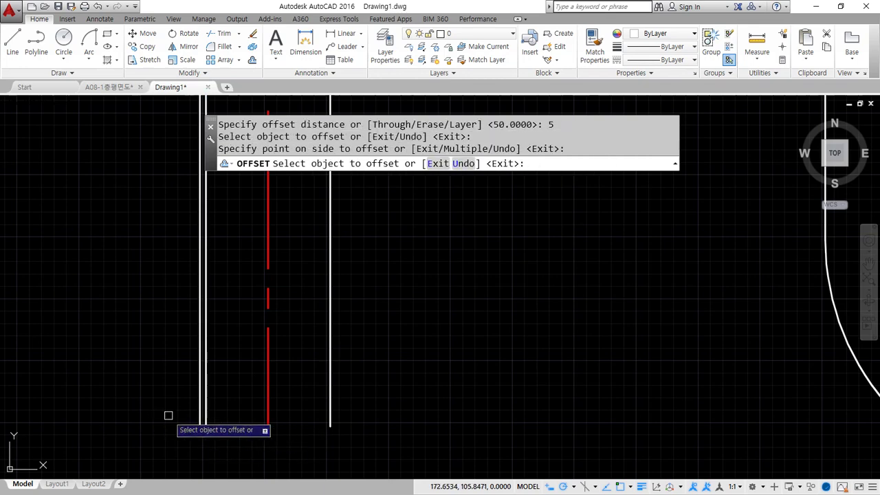
click(325, 420)
click(389, 412)
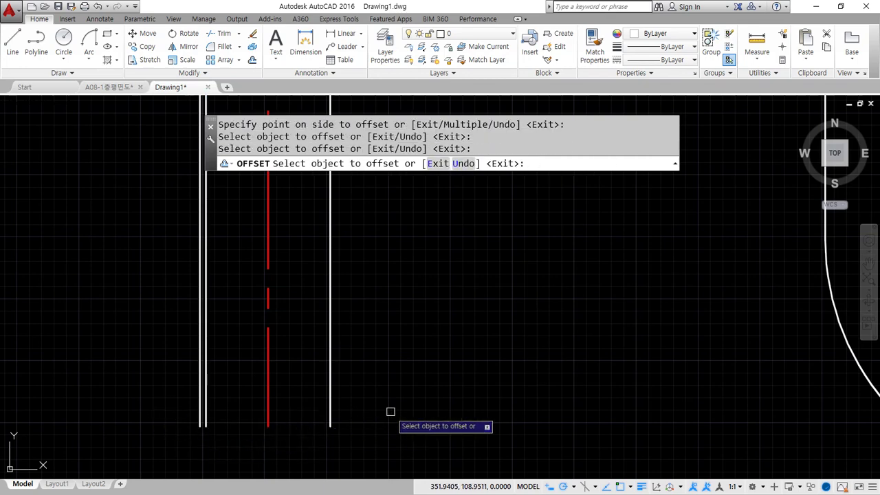
click(328, 417)
click(334, 423)
key(Return)
Close the lower-left ends of both double rails with short lines between their endpoints
text(L)
key(Return)
scroll(205, 440, up, 2)
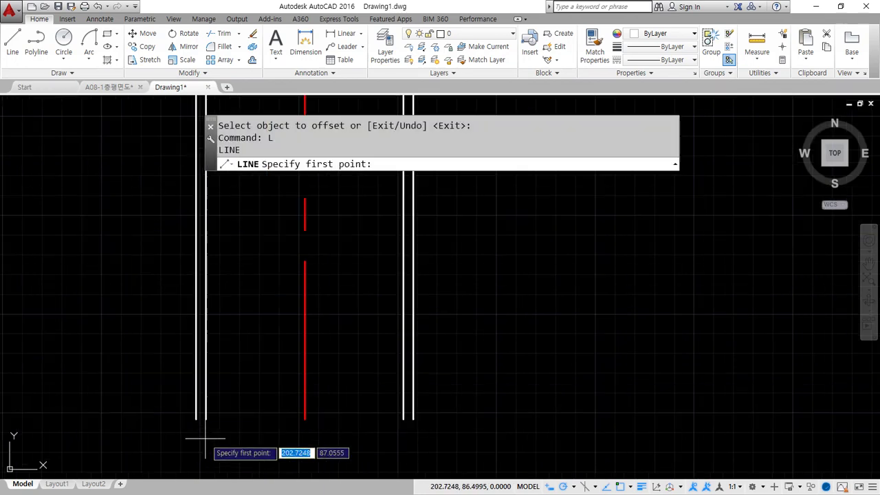
click(197, 418)
click(206, 418)
key(Return)
key(Return)
click(403, 418)
click(412, 418)
key(Return)
Draw a continuous line across the upper-right ends of both rails and erase its middle segment between them
scroll(417, 431, down, 3)
scroll(161, 344, down, 3)
scroll(344, 236, up, 4)
key(Return)
click(281, 251)
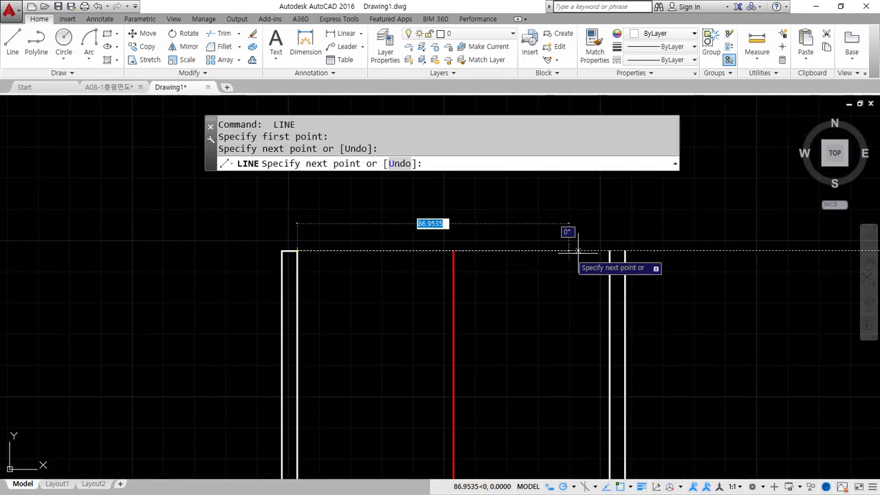
click(608, 251)
click(625, 251)
key(Return)
click(541, 249)
text(e)
key(Return)
Draw a 100 by 6 rectangle between the rails from the inner corner of the lower-left end
scroll(491, 357, down, 2)
scroll(434, 386, down, 3)
middle_drag(426, 396, 584, 224)
scroll(204, 350, up, 2)
middle_drag(112, 432, 502, 285)
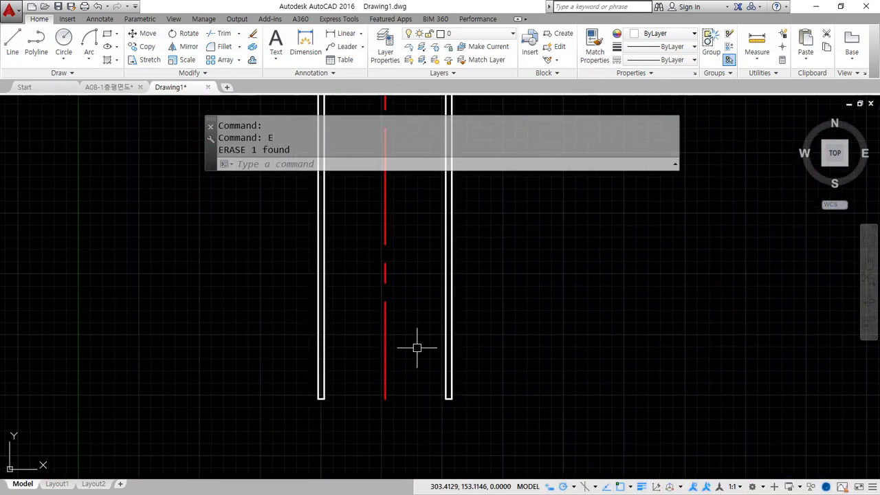
middle_drag(417, 348, 356, 373)
mouse_move(267, 422)
mouse_down()
mouse_move(268, 400)
mouse_move(373, 413)
mouse_move(236, 400)
mouse_up()
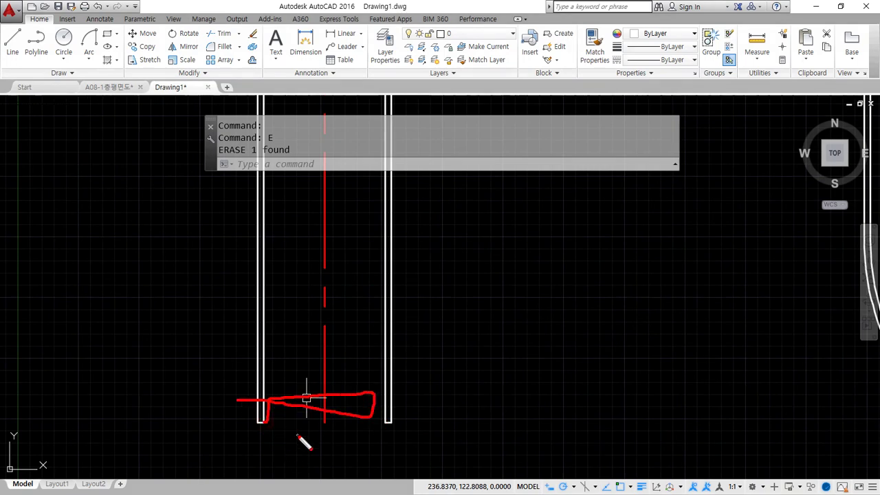
key(Escape)
scroll(300, 420, up, 2)
middle_drag(300, 420, 246, 410)
text(REC)
key(Return)
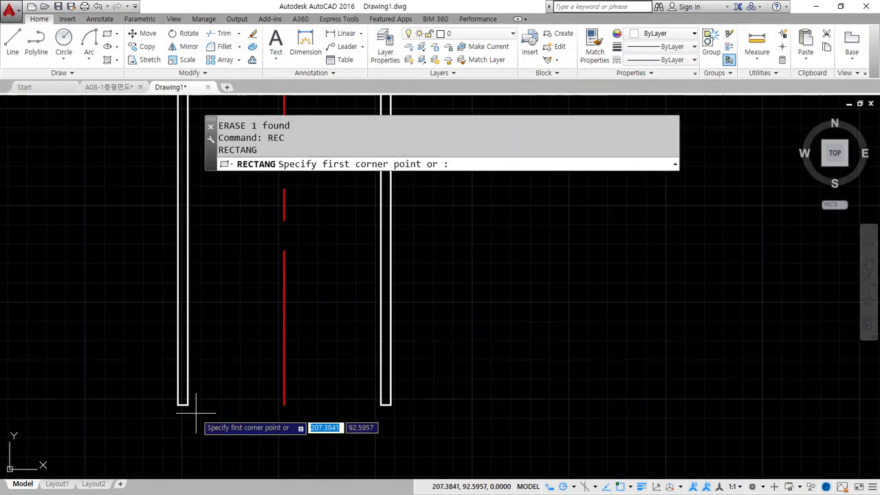
click(188, 404)
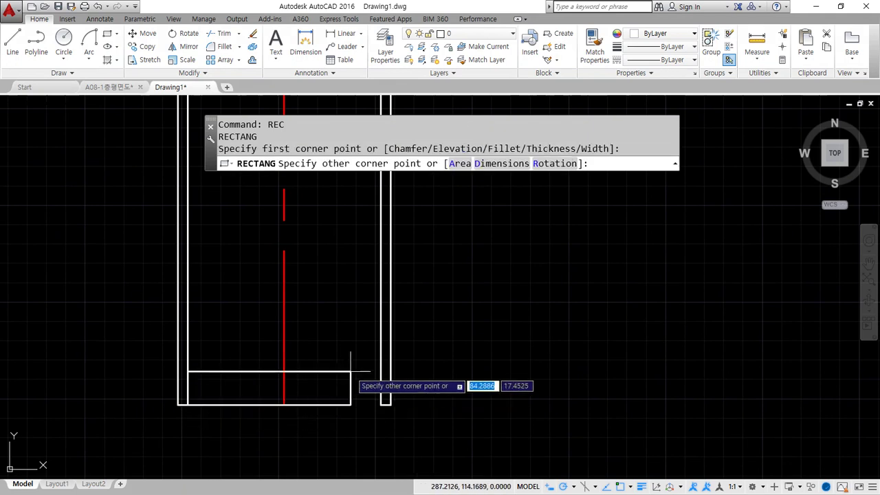
key(F8)
text(100)
key(Tab)
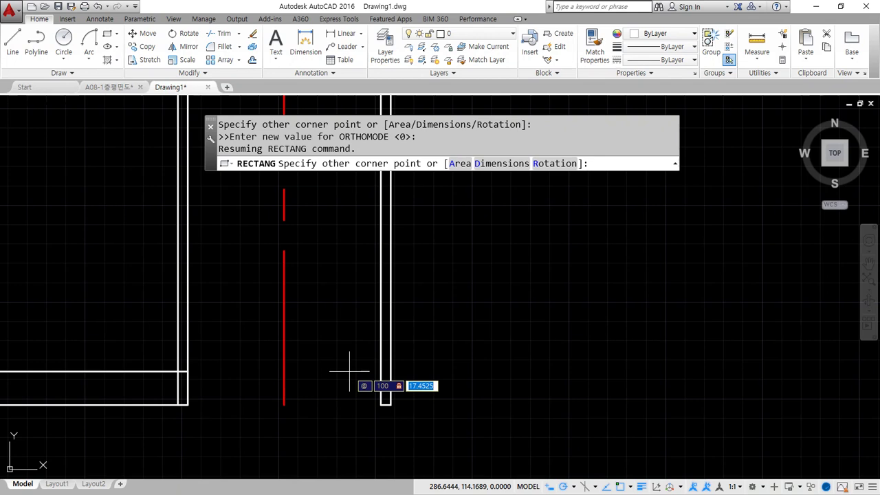
text(6)
key(Return)
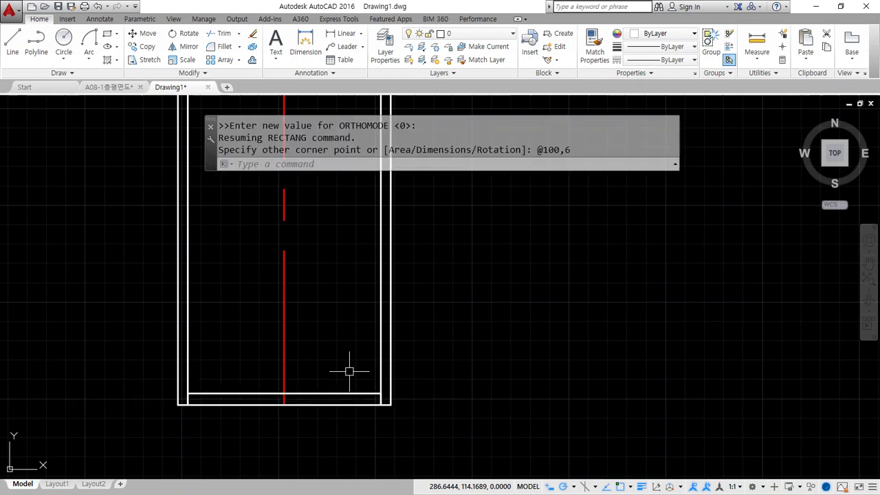
click(323, 393)
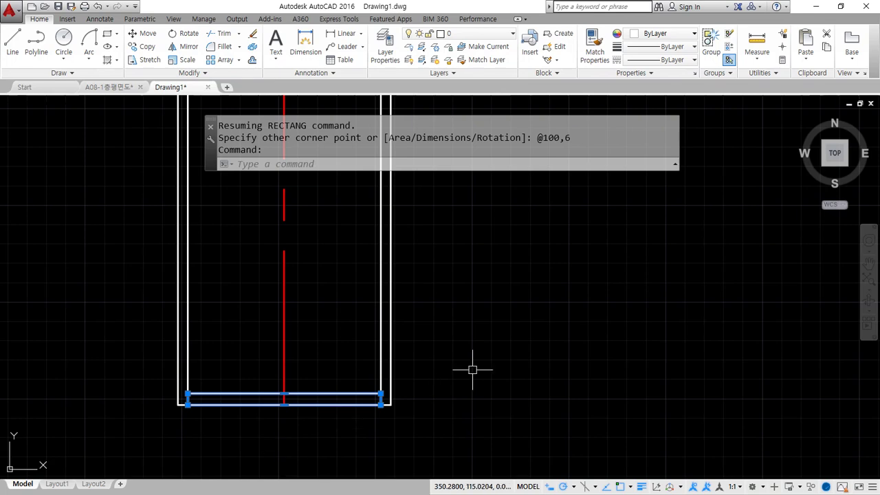
scroll(481, 365, down, 5)
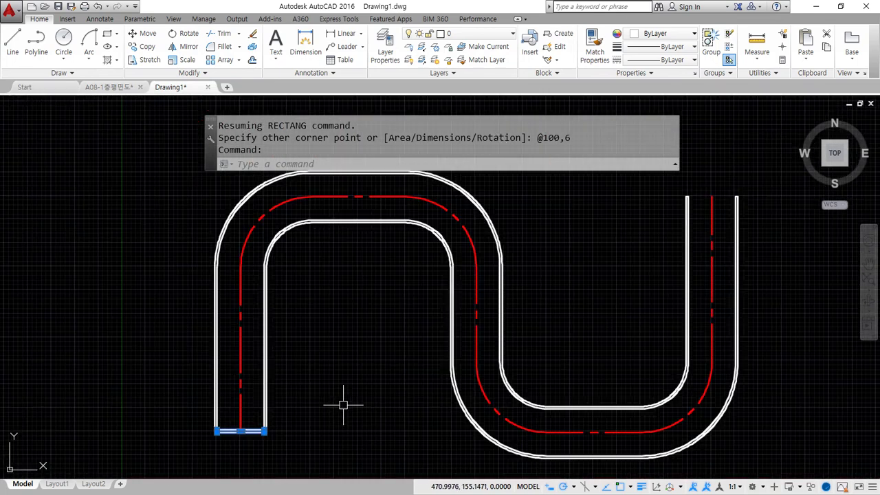
middle_drag(343, 406, 315, 412)
key(Escape)
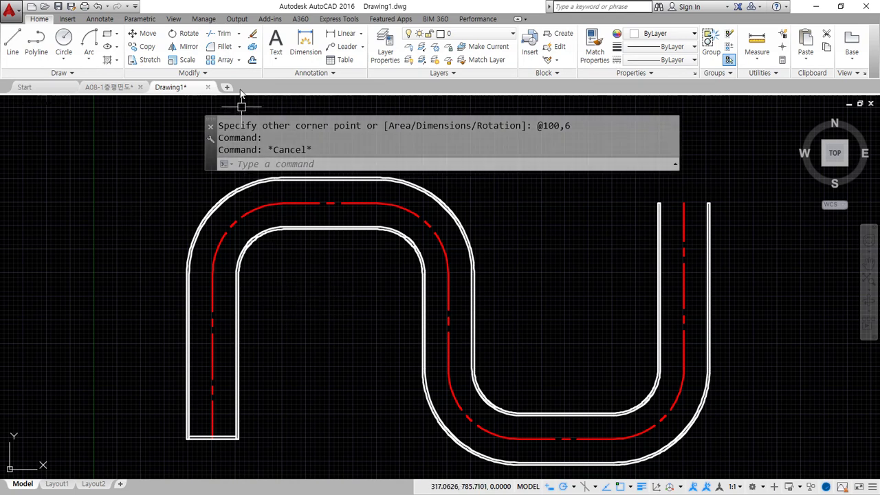
click(237, 61)
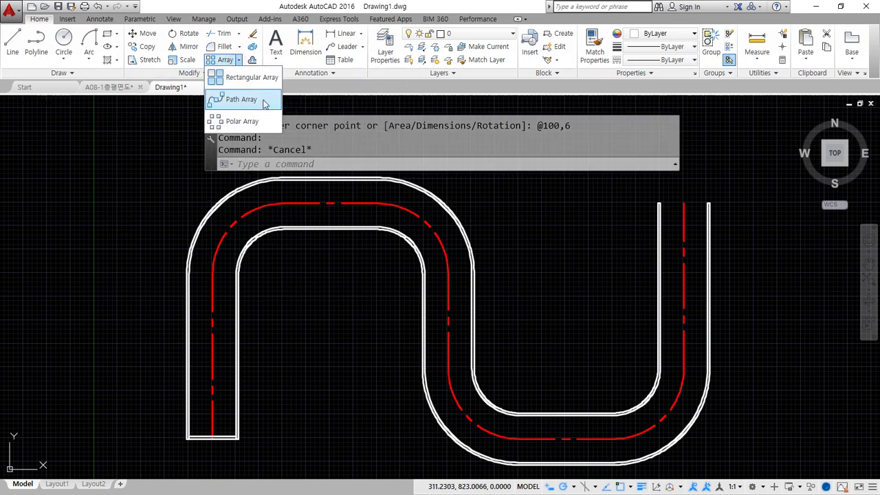
key(Escape)
Create a path array of the crosspiece rectangle at the lower-left track end along the red centreline
text(ar)
key(Return)
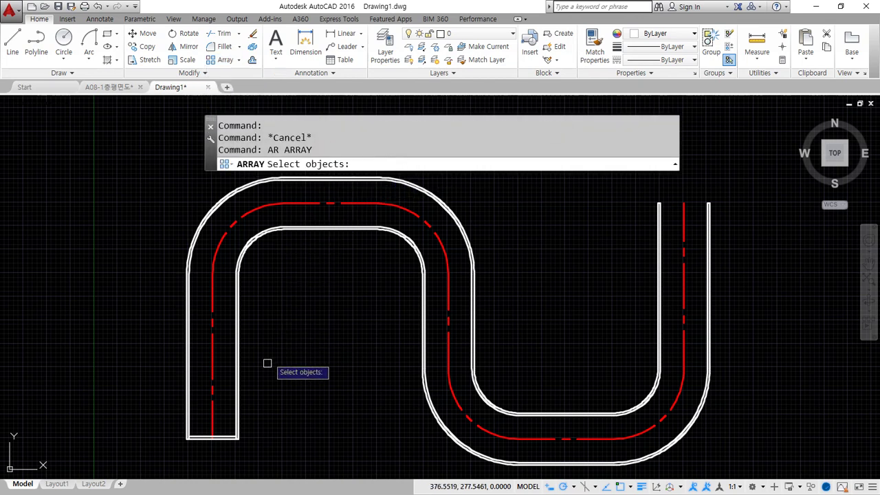
click(224, 437)
key(Return)
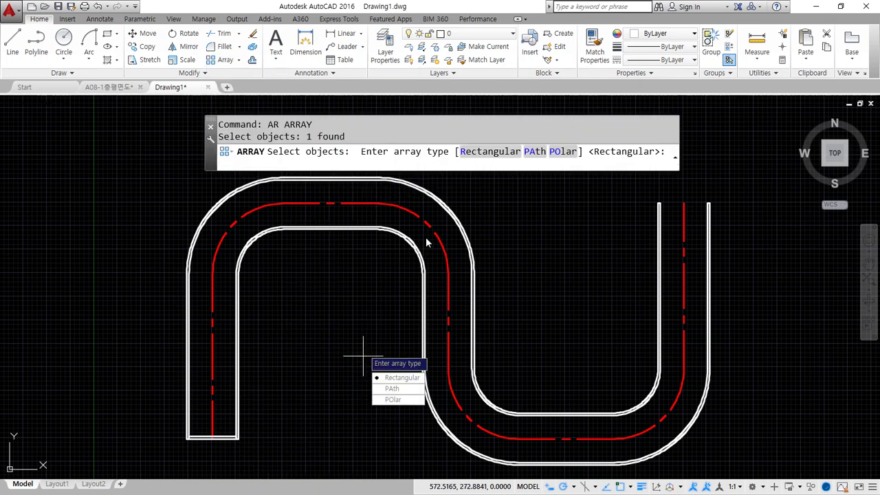
click(530, 157)
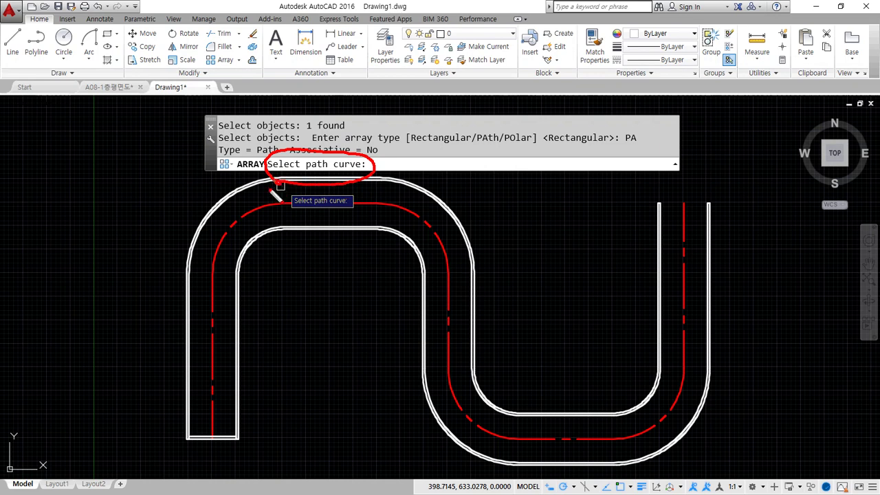
click(213, 360)
mouse_move(210, 362)
mouse_down()
mouse_move(238, 239)
mouse_move(402, 222)
mouse_move(454, 361)
mouse_move(610, 457)
mouse_move(669, 292)
mouse_move(672, 240)
mouse_up()
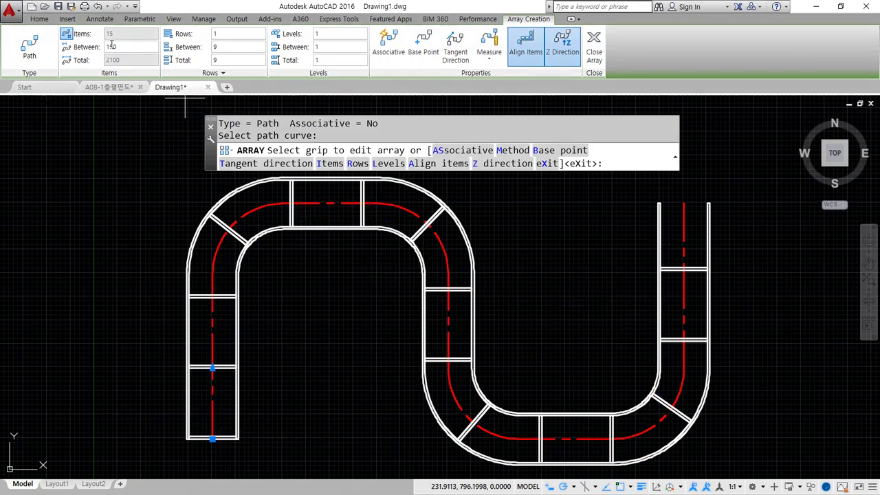
Set the spacing between the arrayed crosspieces to 30
click(125, 47)
mouse_move(105, 91)
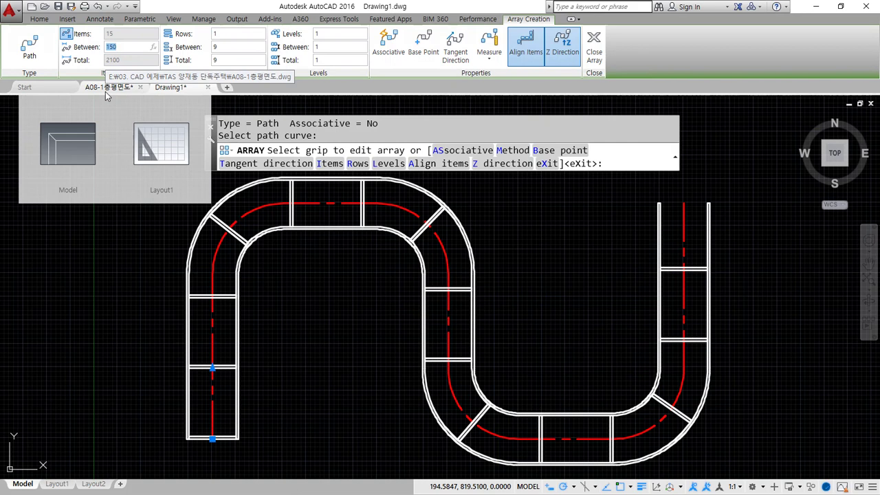
text(30)
key(Return)
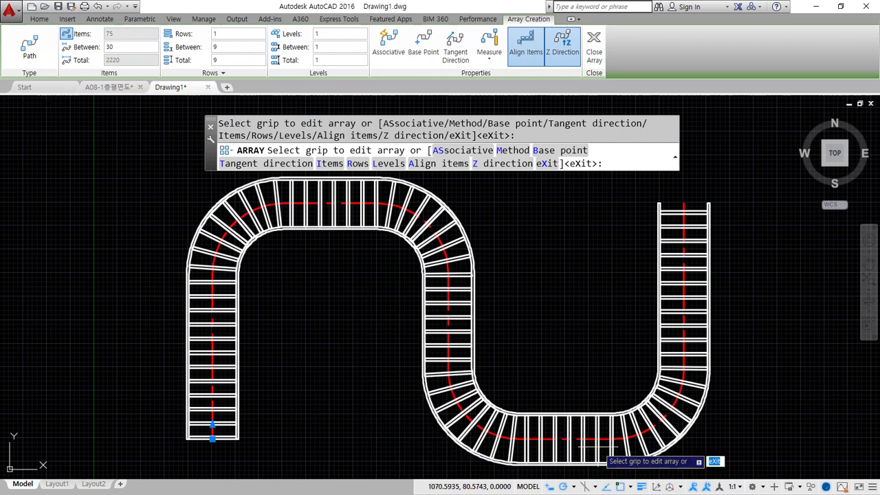
Examine how the last crosspieces are placed at the upper-right end of the track
scroll(626, 446, up, 1)
scroll(706, 245, up, 1)
middle_drag(623, 323, 497, 427)
mouse_move(501, 358)
mouse_down()
mouse_move(474, 334)
mouse_move(512, 352)
mouse_move(468, 351)
mouse_move(510, 363)
mouse_up()
scroll(509, 347, up, 3)
mouse_move(505, 75)
mouse_down()
mouse_move(508, 67)
mouse_move(477, 47)
mouse_move(509, 29)
mouse_move(513, 74)
mouse_move(489, 76)
mouse_move(498, 19)
mouse_move(525, 79)
mouse_move(486, 77)
mouse_move(481, 24)
mouse_move(495, 85)
mouse_move(480, 15)
mouse_move(494, 75)
mouse_up()
key(e)
key(Escape)
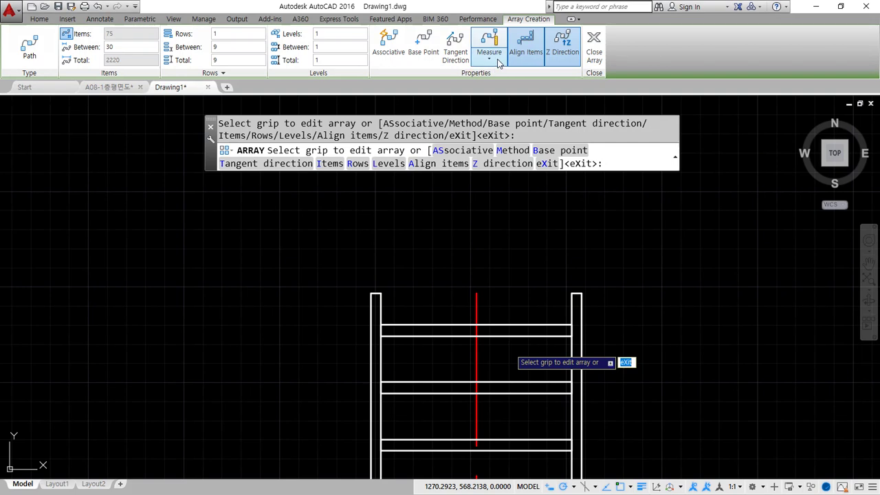
Change the path array method to Divide and set the number of items to 100
click(499, 62)
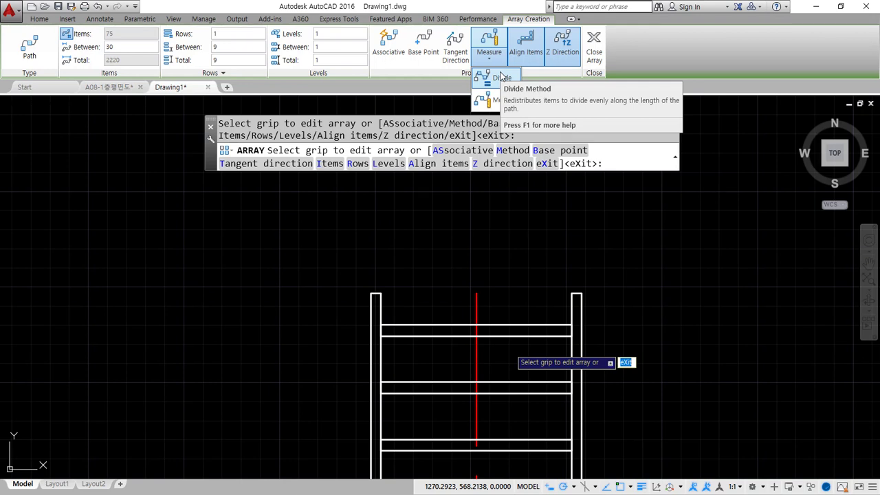
click(501, 77)
scroll(431, 256, down, 4)
scroll(406, 309, down, 4)
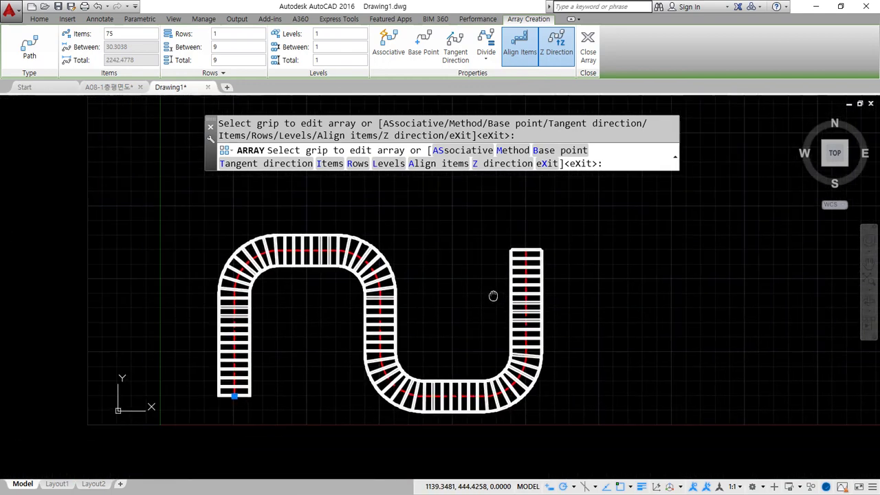
scroll(487, 291, up, 2)
click(121, 34)
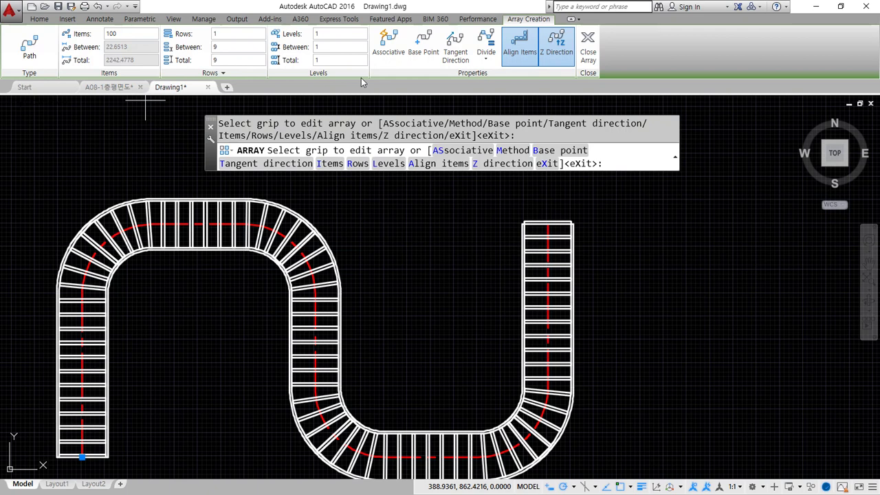
click(252, 46)
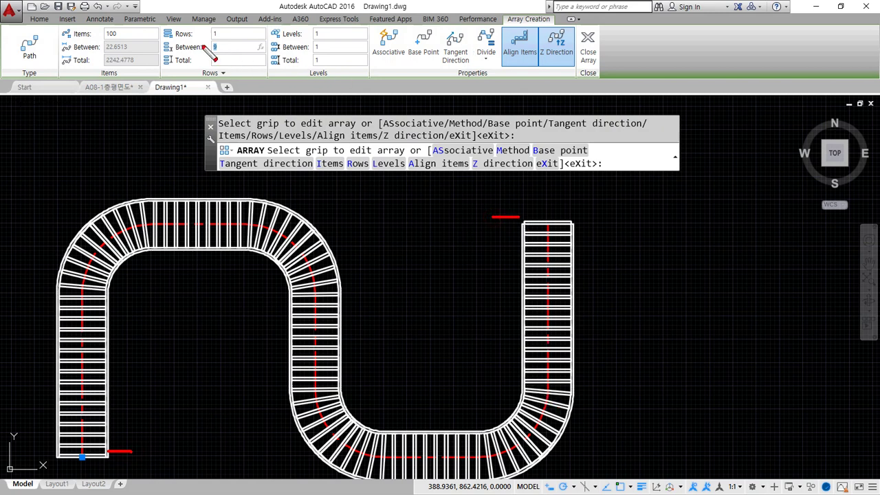
drag(96, 51, 141, 50)
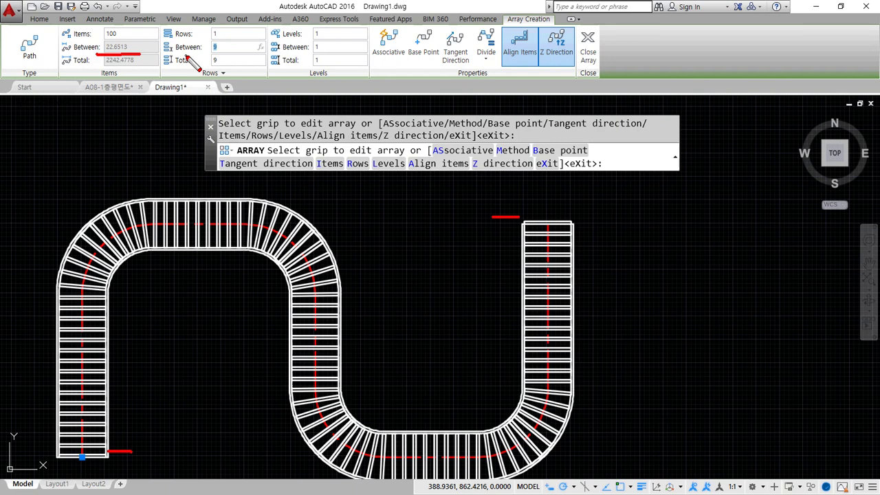
key(Escape)
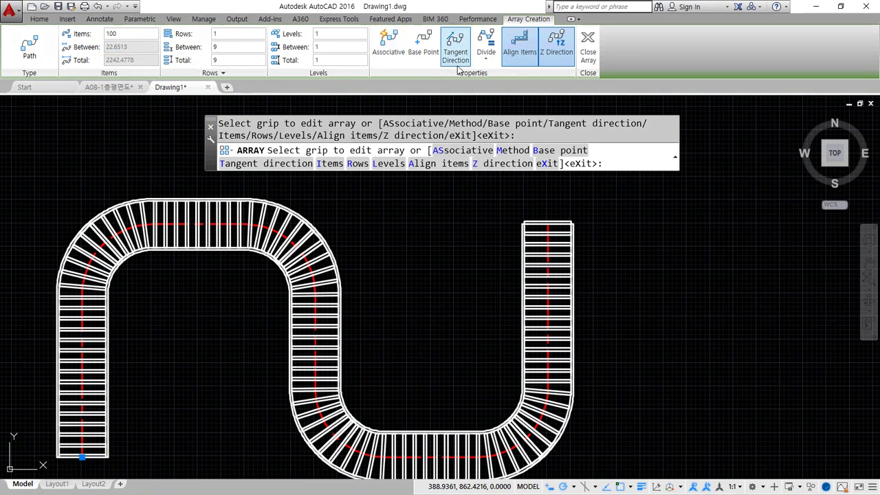
Change the path array method back to Measure and set the spacing between crosspieces to 20
click(485, 59)
click(488, 98)
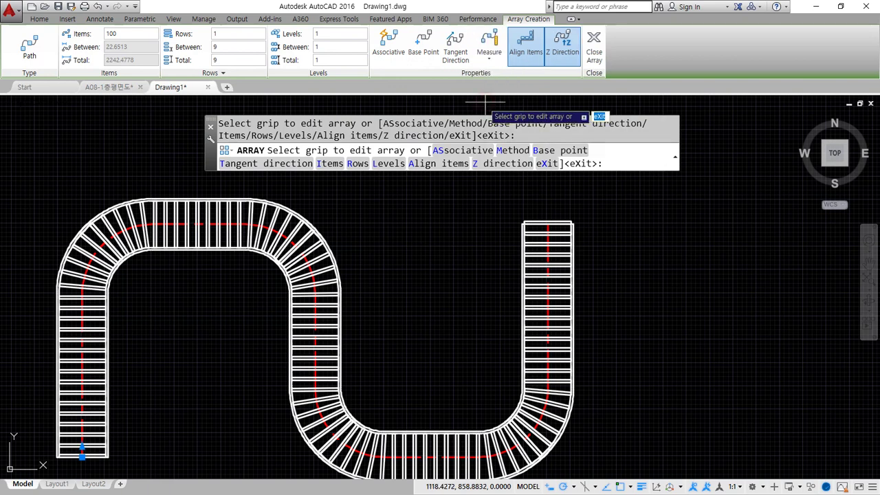
click(148, 47)
text(2)
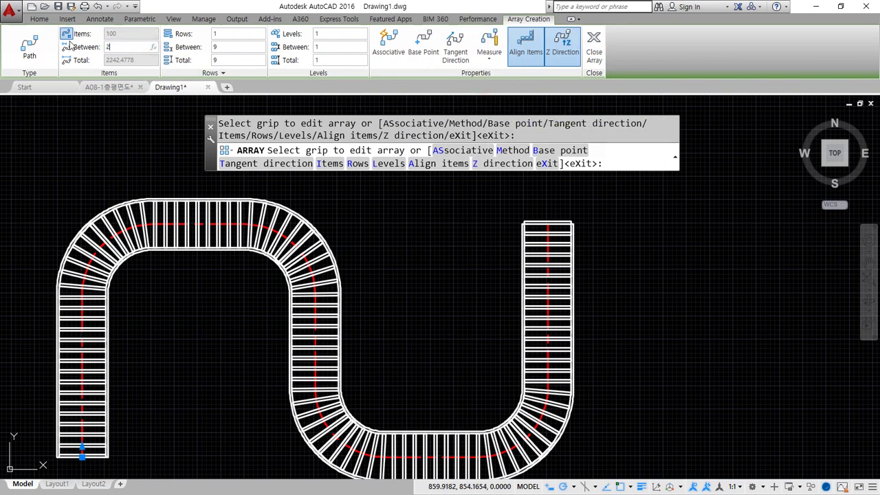
text(0)
key(Return)
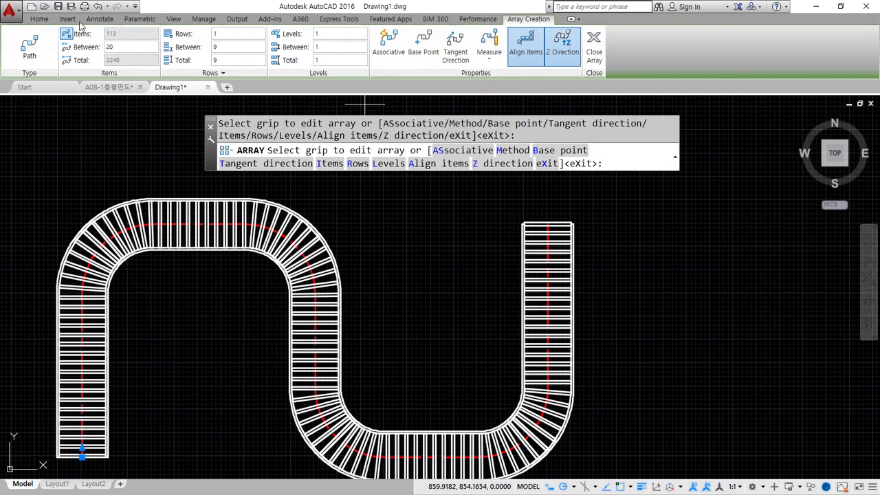
Set the spacing between the arrayed crosspieces to 25 and finish the path array
scroll(565, 234, up, 5)
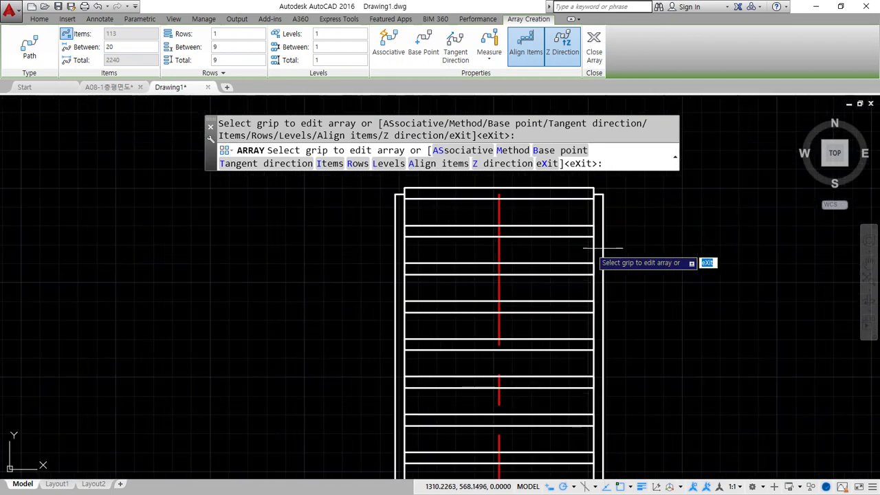
click(131, 47)
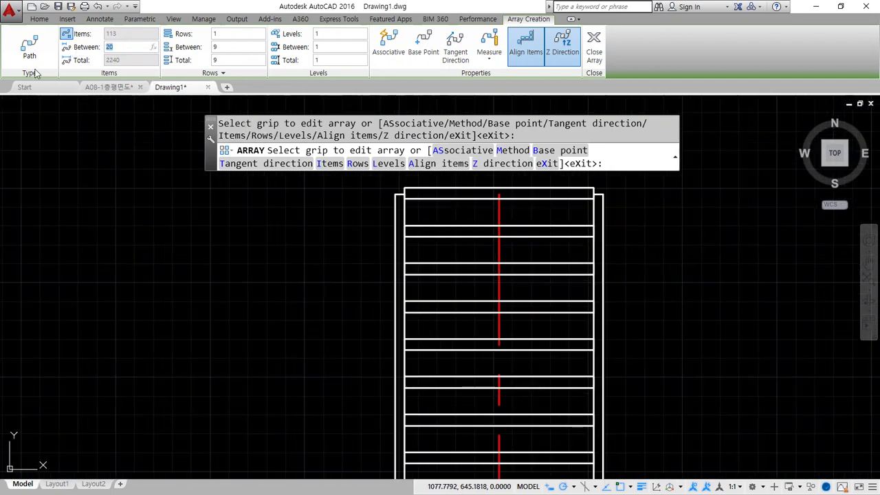
key(Return)
click(219, 47)
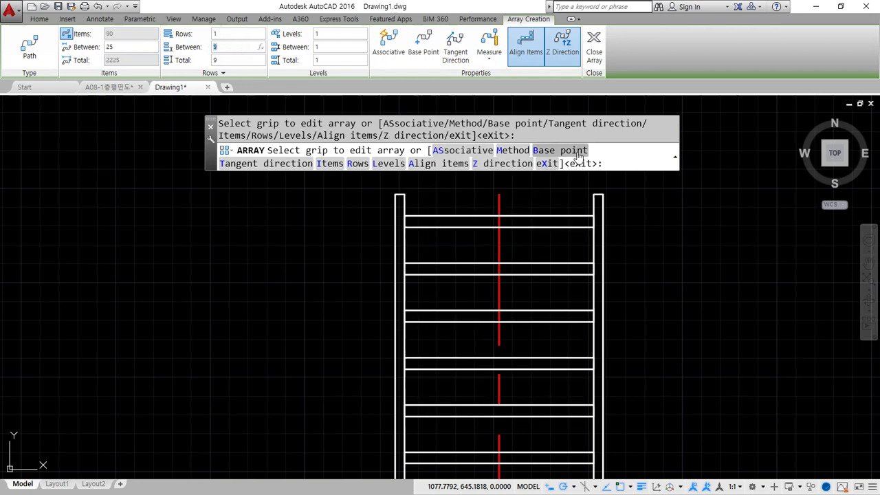
scroll(477, 373, down, 5)
scroll(257, 393, up, 1)
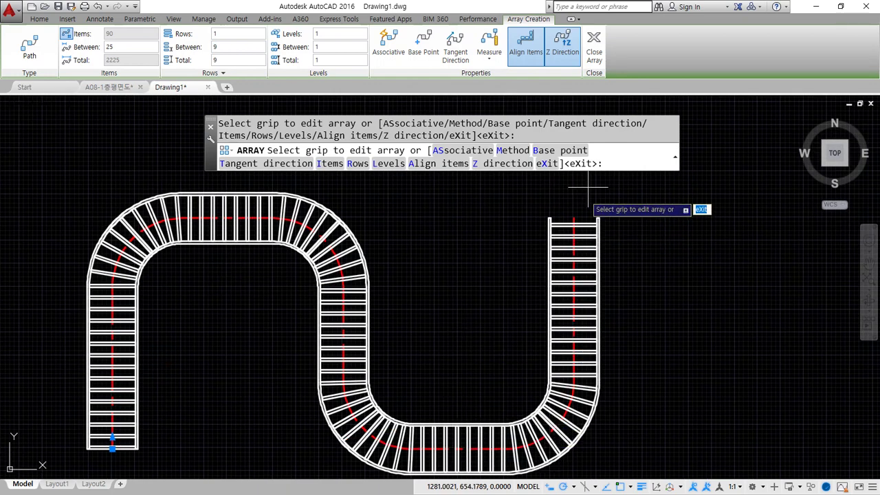
click(595, 46)
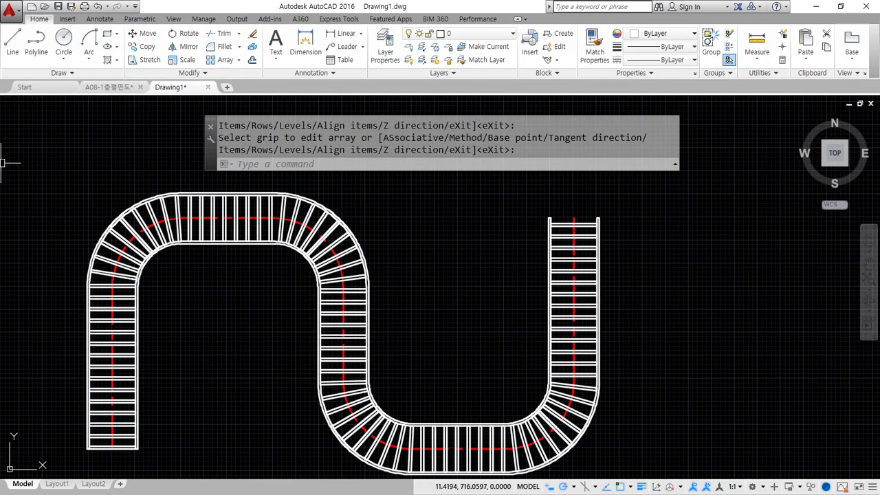
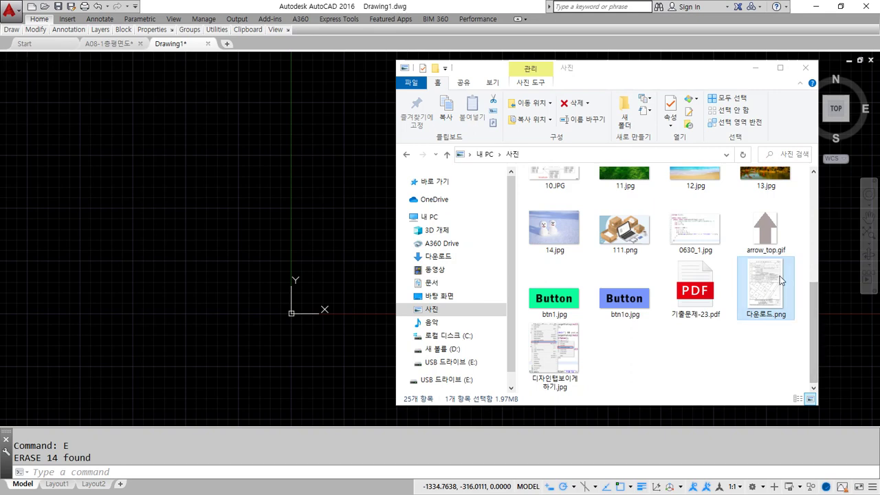
Attach the image 다운로드.png from the Pictures folder at about (156, 214) with scale factor 1 and rotation 0
click(775, 281)
drag(775, 282, 349, 191)
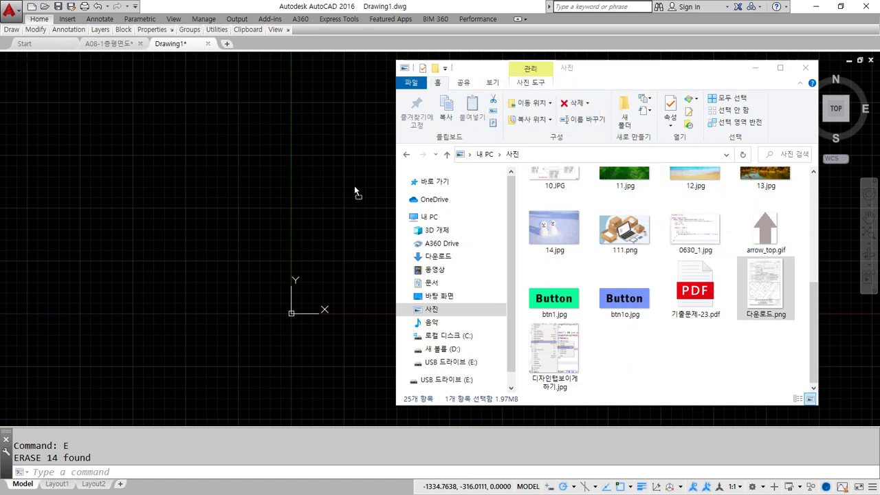
drag(259, 134, 284, 187)
drag(279, 213, 275, 200)
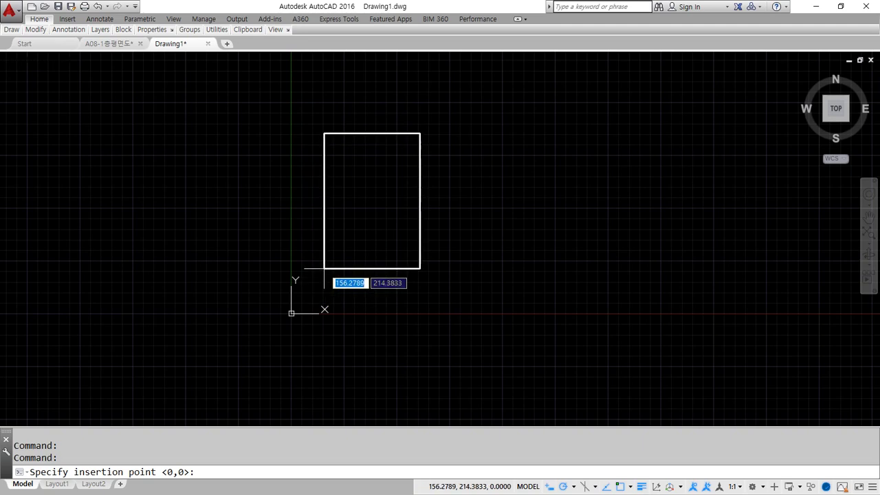
click(324, 272)
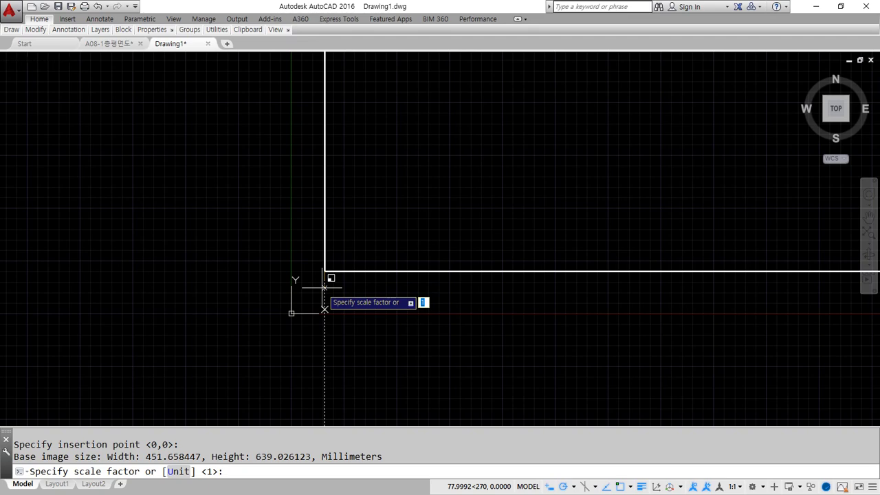
click(324, 287)
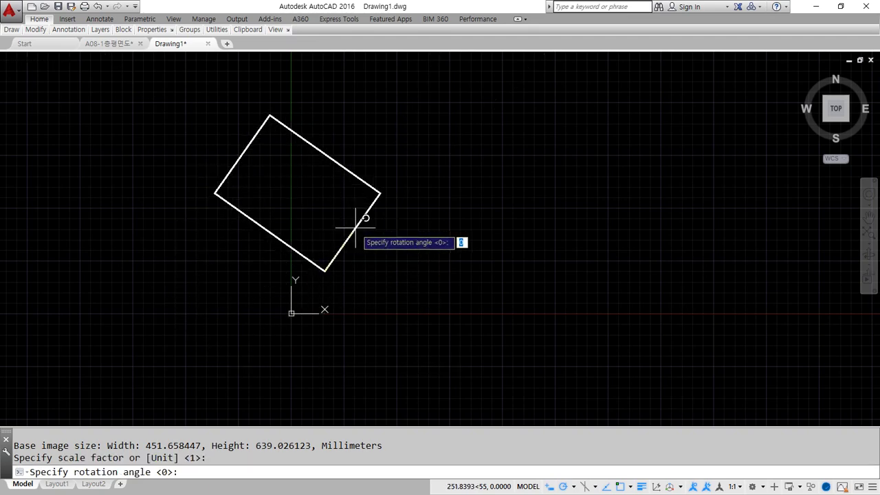
key(Return)
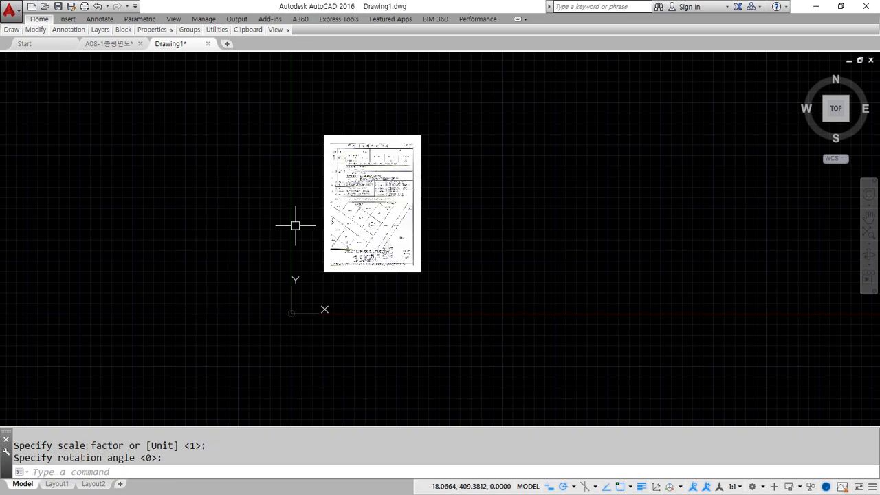
Select the attached land-use document image with a selection window and erase it from the drawing
scroll(381, 165, up, 2)
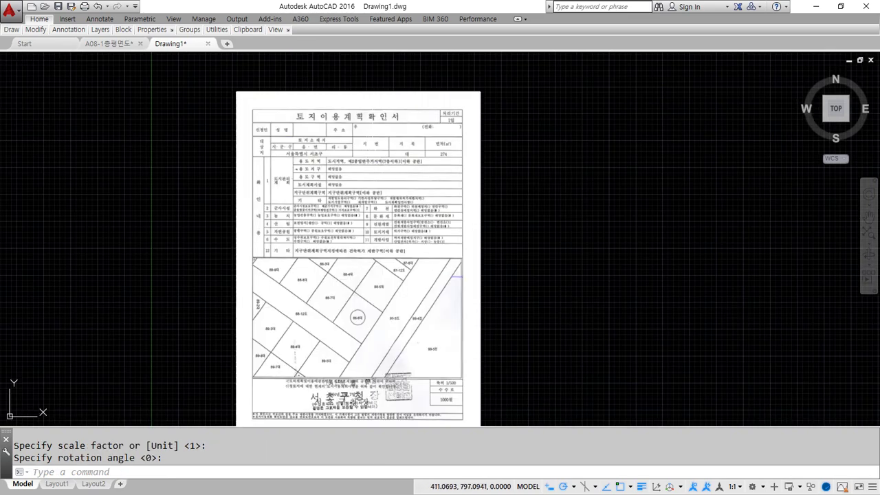
scroll(372, 121, up, 1)
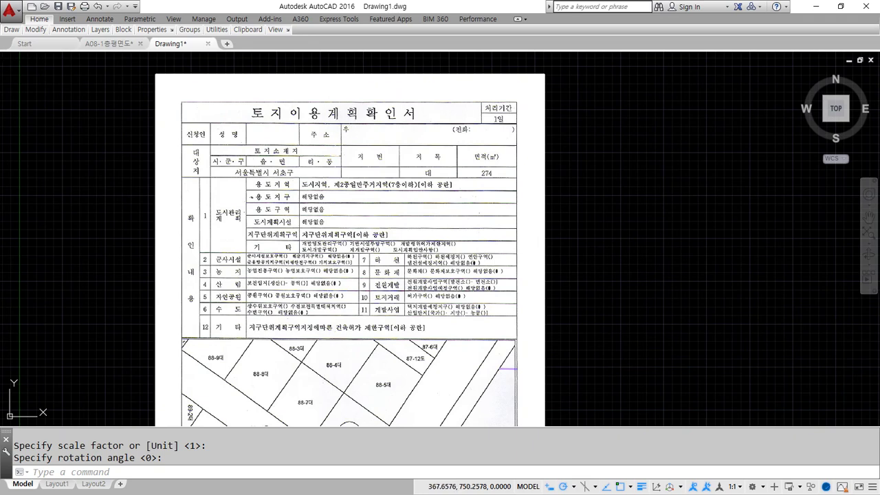
click(570, 83)
click(493, 137)
key(Delete)
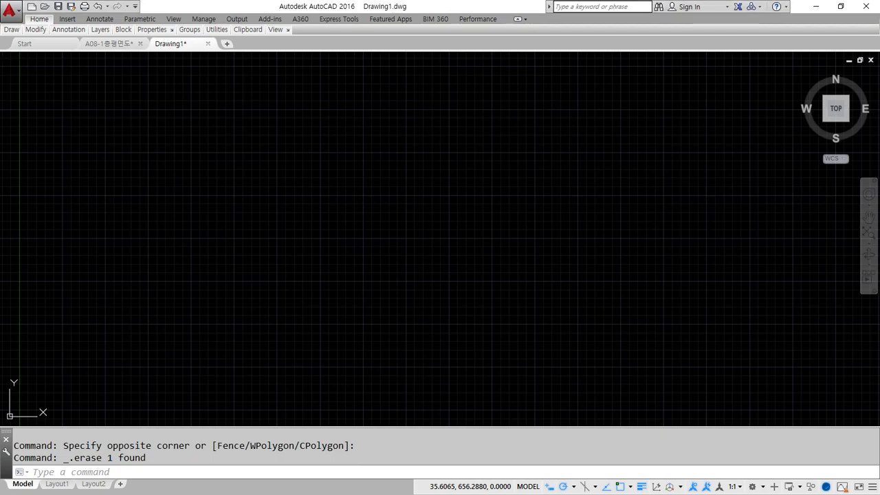
Attach the image 다운로드.png from the Pictures folder at about (146, 116) with scale factor 1 and rotation 0
key(alt+Tab)
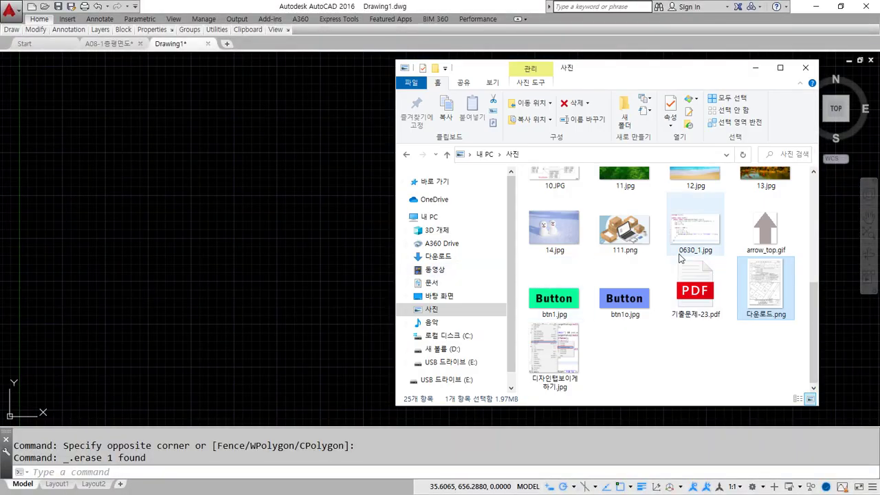
drag(762, 283, 368, 121)
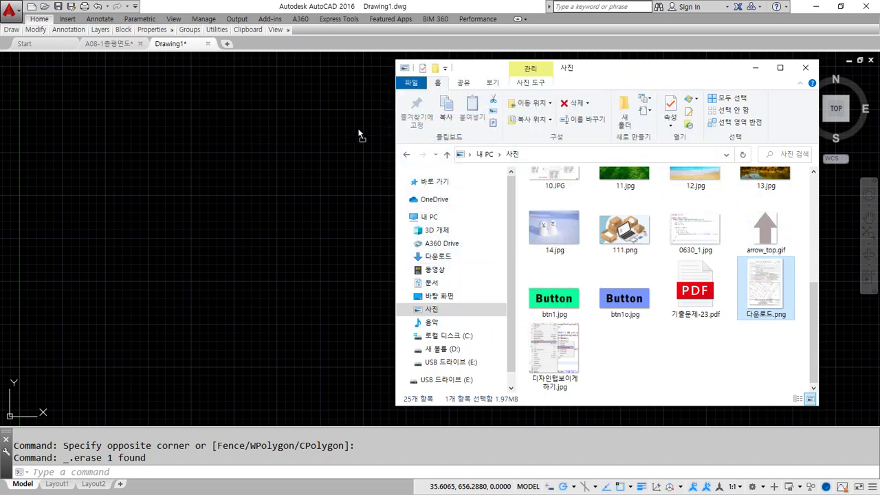
drag(305, 177, 287, 119)
drag(219, 261, 220, 261)
scroll(231, 402, down, 4)
middle_drag(232, 402, 274, 304)
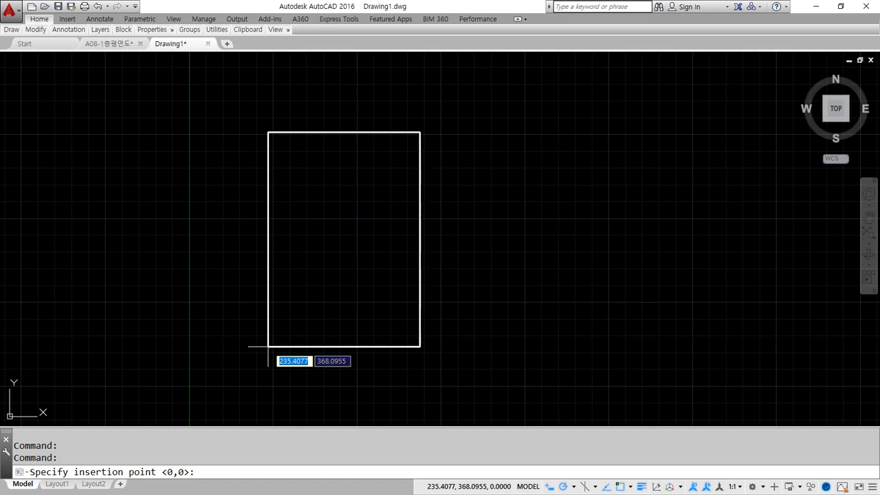
scroll(310, 361, down, 4)
middle_drag(310, 362, 299, 295)
scroll(296, 298, up, 2)
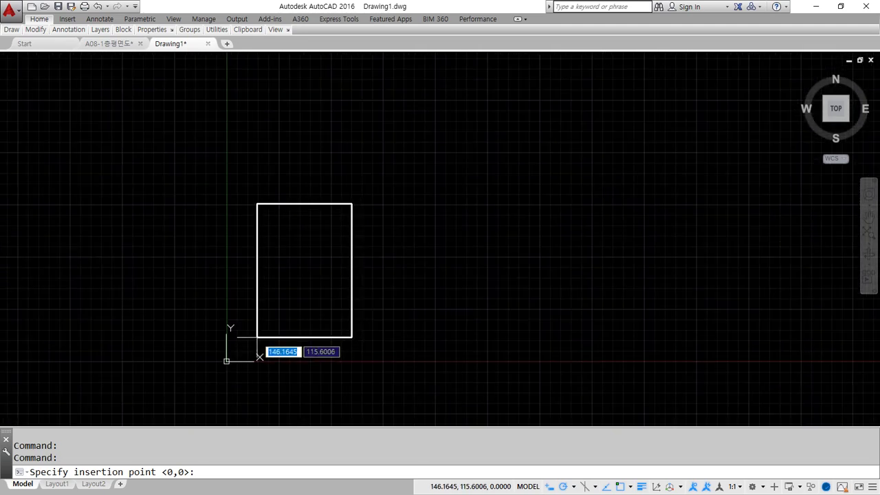
click(256, 337)
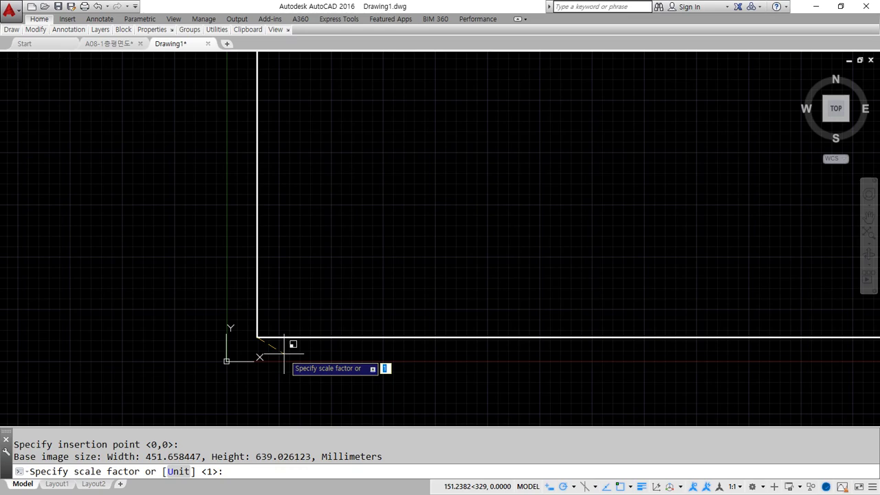
key(Return)
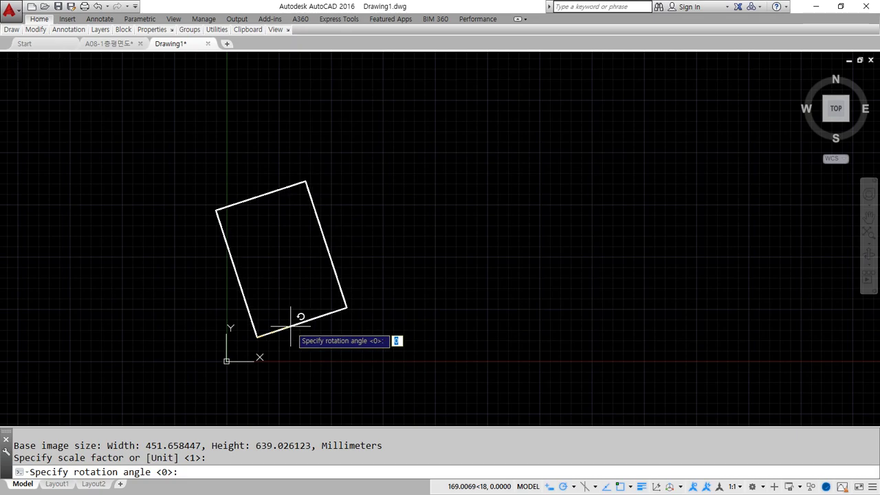
key(Return)
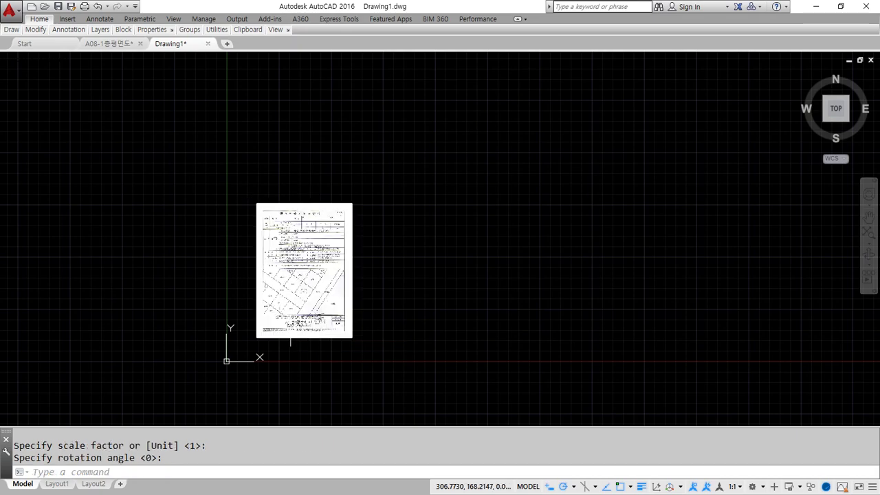
Examine the heading rows of the attached land-use document for the site's location, land category (지목) and area
scroll(331, 240, up, 2)
scroll(245, 184, up, 6)
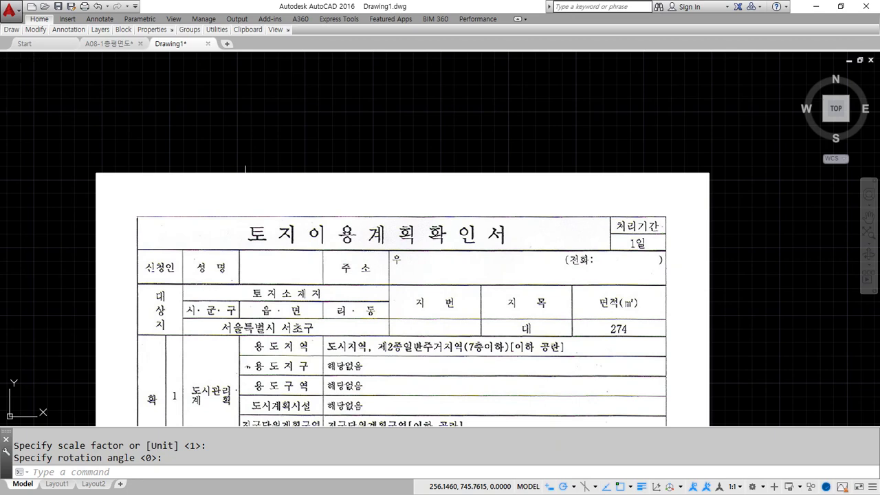
scroll(323, 255, down, 3)
scroll(364, 261, up, 3)
middle_drag(362, 325, 363, 238)
mouse_move(216, 269)
mouse_down()
mouse_move(227, 251)
mouse_move(393, 249)
mouse_move(433, 278)
mouse_move(275, 281)
mouse_up()
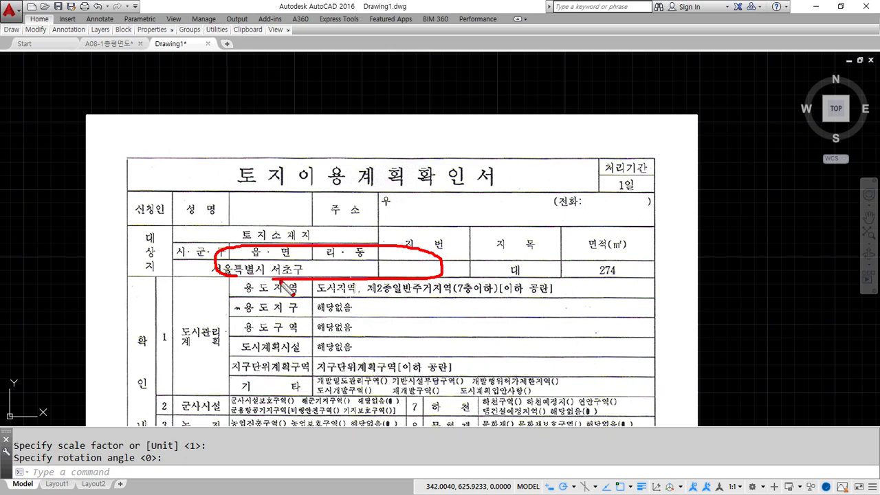
mouse_move(529, 281)
mouse_down()
mouse_move(527, 244)
mouse_move(514, 283)
mouse_up()
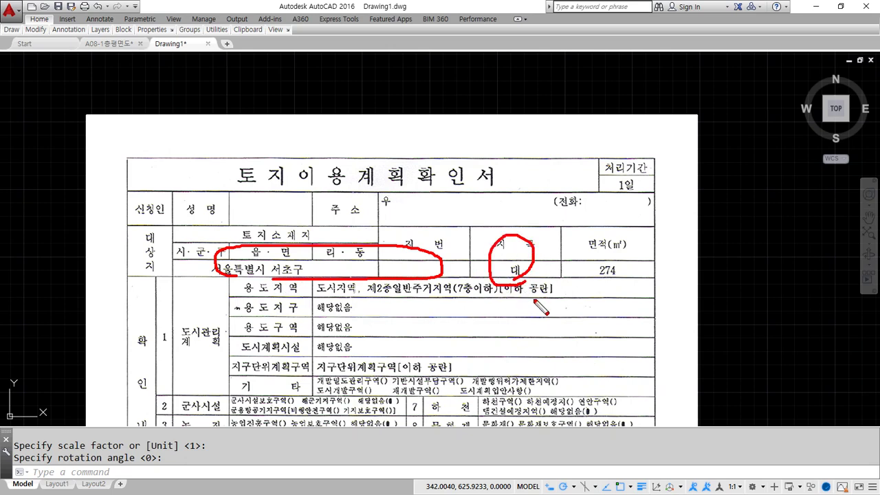
key(e)
mouse_move(614, 282)
mouse_down()
mouse_move(592, 291)
mouse_move(627, 240)
mouse_move(618, 296)
mouse_up()
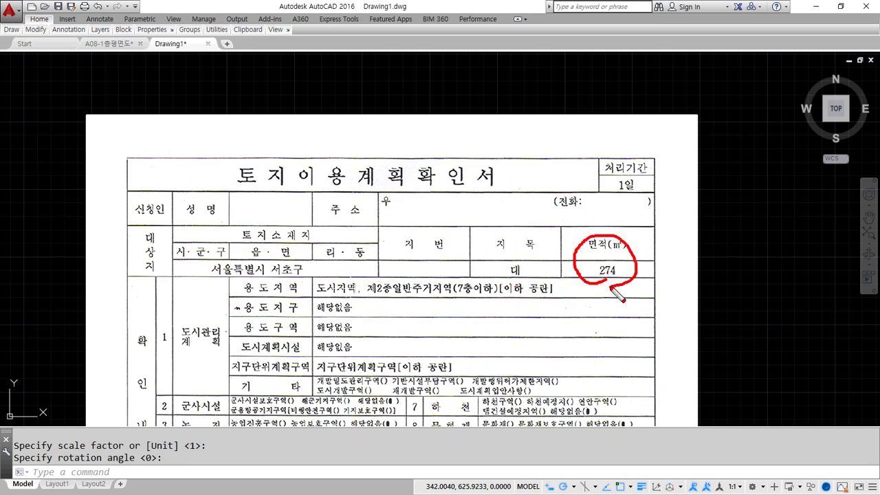
mouse_move(280, 274)
mouse_down()
mouse_move(429, 279)
mouse_move(507, 294)
mouse_move(546, 281)
mouse_up()
mouse_move(608, 289)
mouse_down()
mouse_move(585, 256)
mouse_move(623, 294)
mouse_move(612, 297)
mouse_up()
key(Escape)
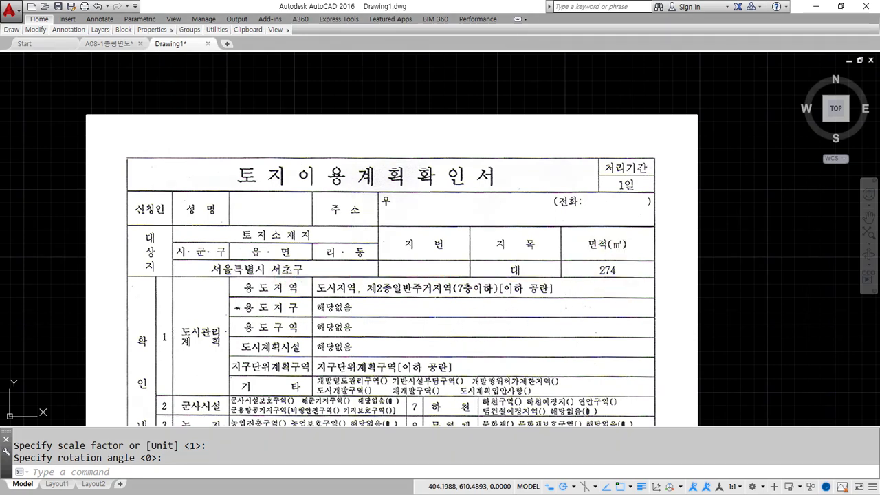
Examine the document's zoning entry (용도지역) and the numbered restriction items listed below it
middle_drag(471, 345, 469, 267)
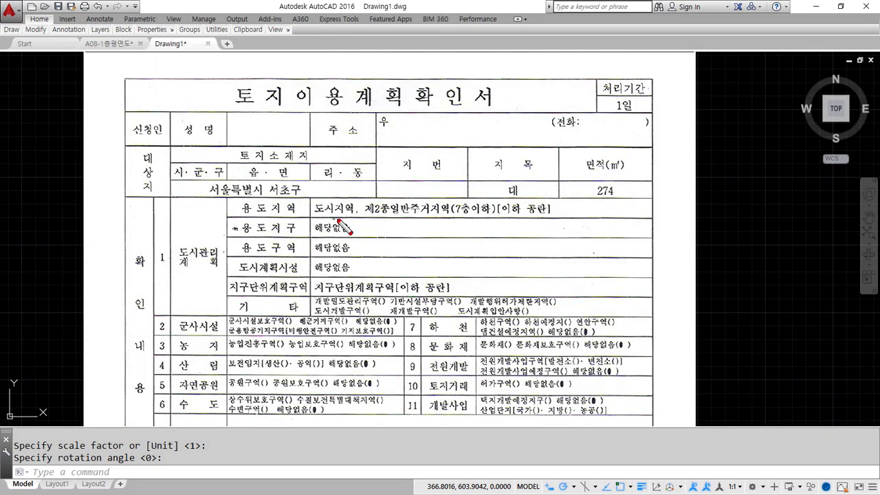
mouse_move(343, 214)
mouse_down()
mouse_move(524, 221)
mouse_move(444, 201)
mouse_move(489, 206)
mouse_move(471, 223)
mouse_up()
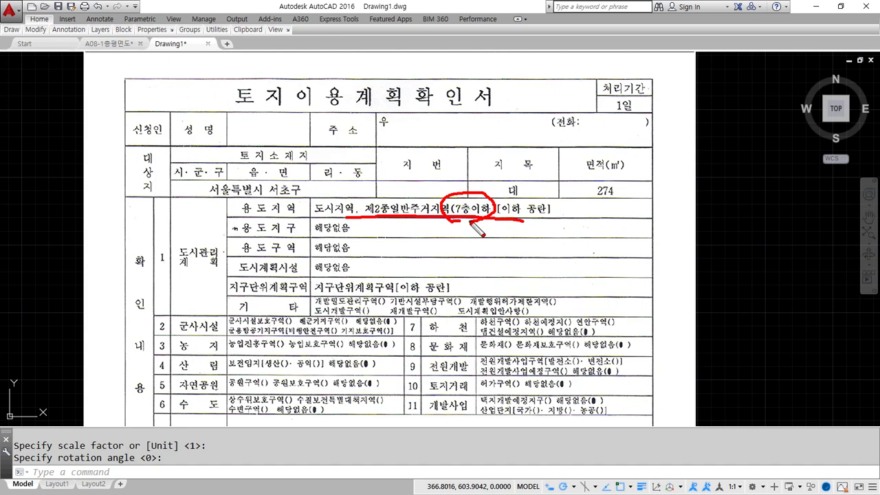
key(Escape)
middle_drag(387, 336, 367, 230)
key(ctrl+2)
mouse_move(174, 205)
mouse_down()
mouse_move(158, 283)
mouse_move(219, 237)
mouse_move(198, 220)
mouse_up()
mouse_move(456, 309)
mouse_down()
mouse_move(419, 313)
mouse_move(432, 203)
mouse_move(461, 306)
mouse_move(446, 309)
mouse_up()
key(Escape)
middle_drag(368, 275, 379, 147)
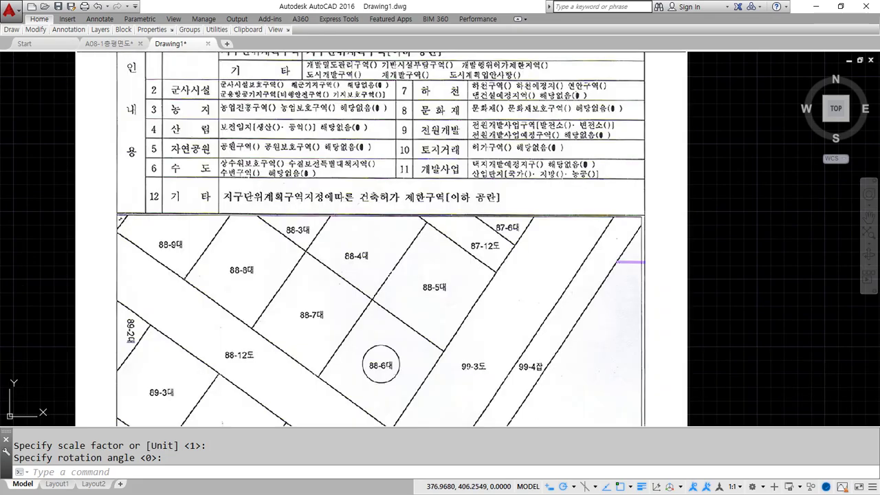
Examine the parcel map's lot labels and their land-category suffixes around the circled lot, including the road and stream parcels
scroll(381, 224, down, 2)
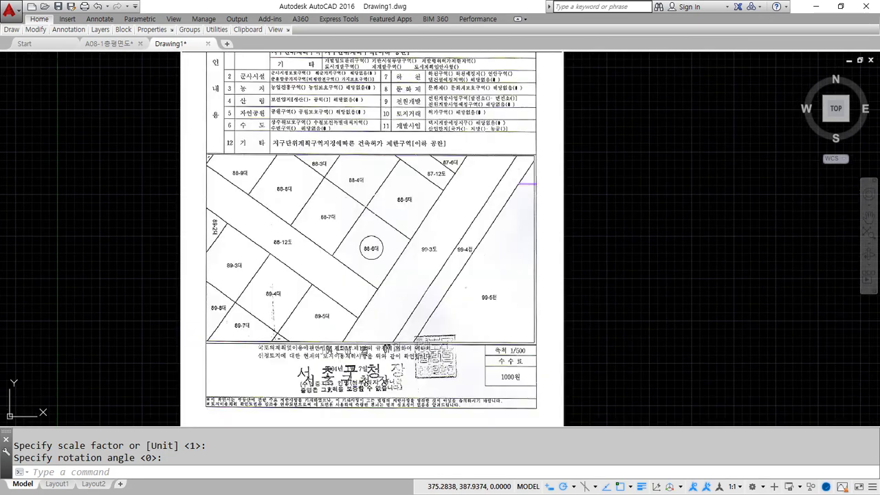
scroll(371, 233, up, 2)
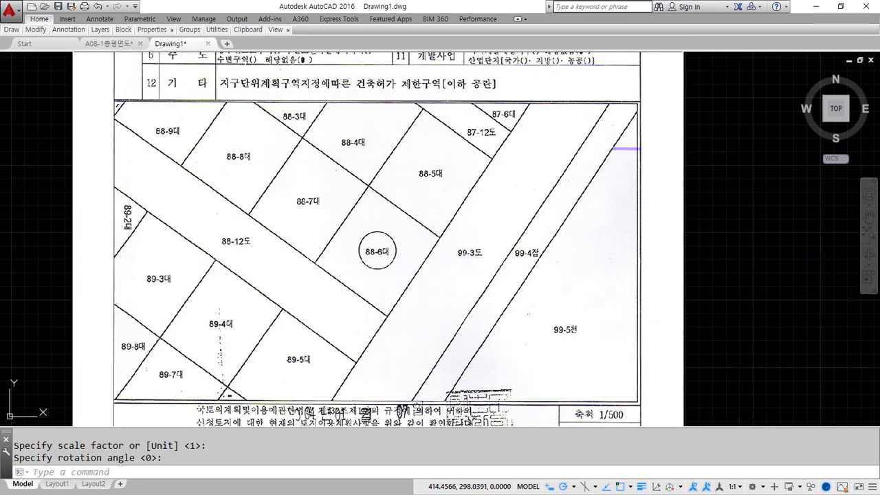
mouse_move(387, 259)
mouse_down()
mouse_move(365, 251)
mouse_move(382, 268)
mouse_up()
mouse_move(424, 197)
mouse_down()
mouse_move(449, 183)
mouse_move(420, 195)
mouse_up()
mouse_move(352, 156)
mouse_down()
mouse_move(349, 146)
mouse_move(363, 138)
mouse_move(358, 152)
mouse_up()
drag(300, 187, 311, 214)
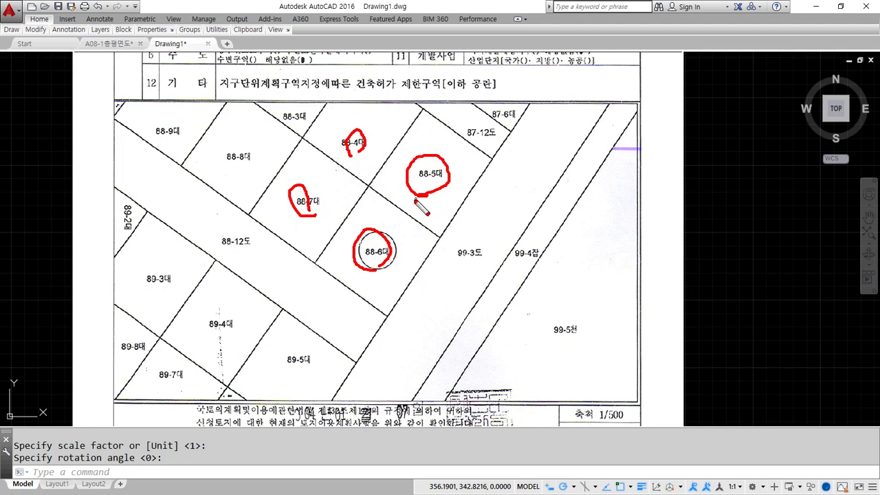
mouse_move(471, 265)
mouse_down()
mouse_move(459, 240)
mouse_move(482, 253)
mouse_move(470, 268)
mouse_up()
mouse_move(587, 341)
mouse_down()
mouse_move(576, 342)
mouse_move(582, 316)
mouse_move(597, 348)
mouse_up()
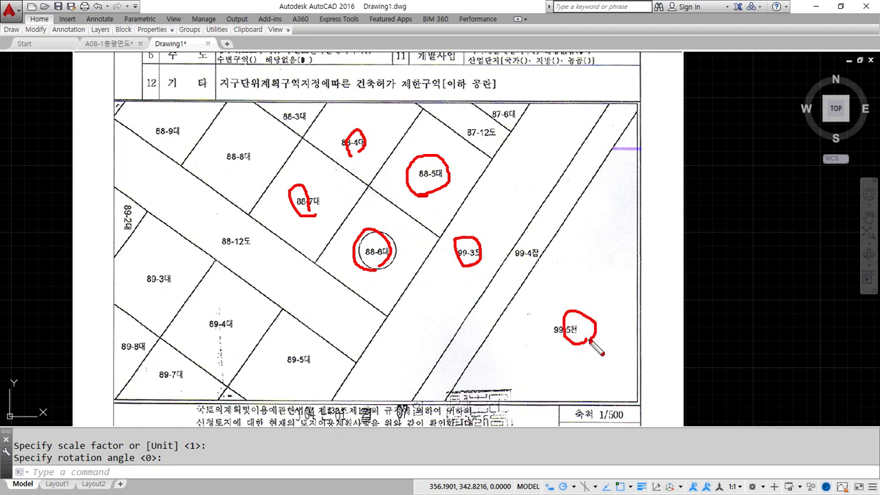
mouse_move(547, 275)
mouse_down()
mouse_move(532, 267)
mouse_move(556, 262)
mouse_move(531, 256)
mouse_up()
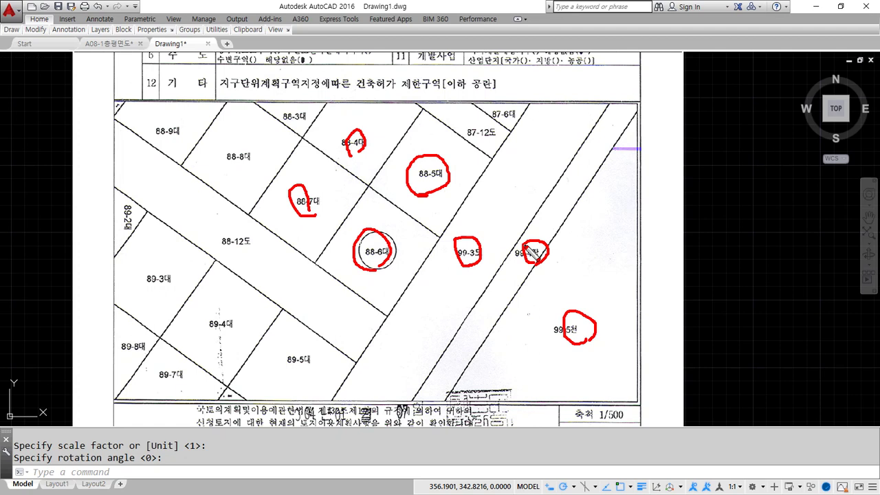
key(Escape)
Inspect the four boundary edges of the circled lot 88-6 on the parcel map
middle_drag(296, 84, 294, 190)
scroll(303, 172, down, 3)
scroll(302, 172, up, 3)
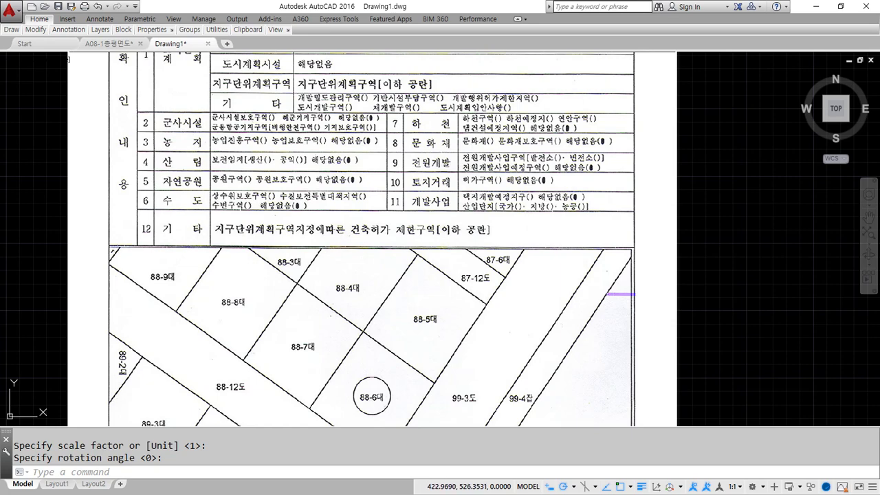
middle_drag(384, 274, 378, 166)
scroll(379, 165, down, 2)
scroll(356, 260, up, 2)
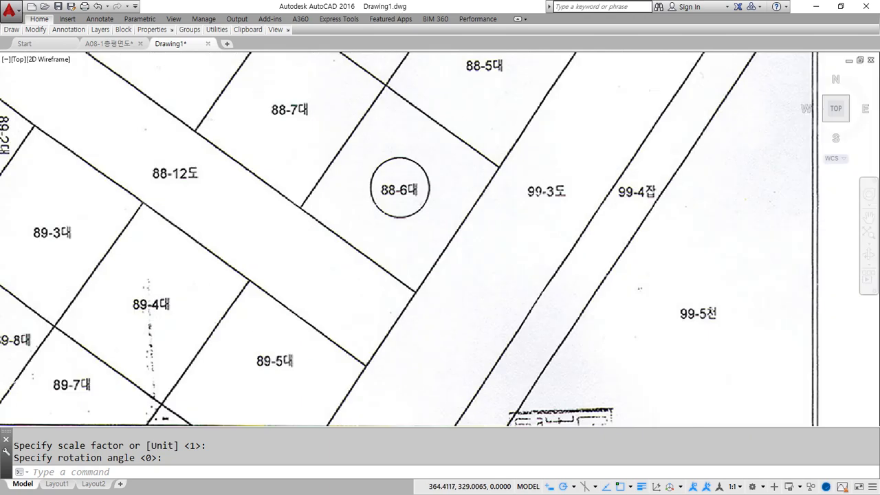
mouse_move(387, 84)
mouse_down()
mouse_move(362, 144)
mouse_move(316, 204)
mouse_move(421, 299)
mouse_move(496, 169)
mouse_move(393, 97)
mouse_up()
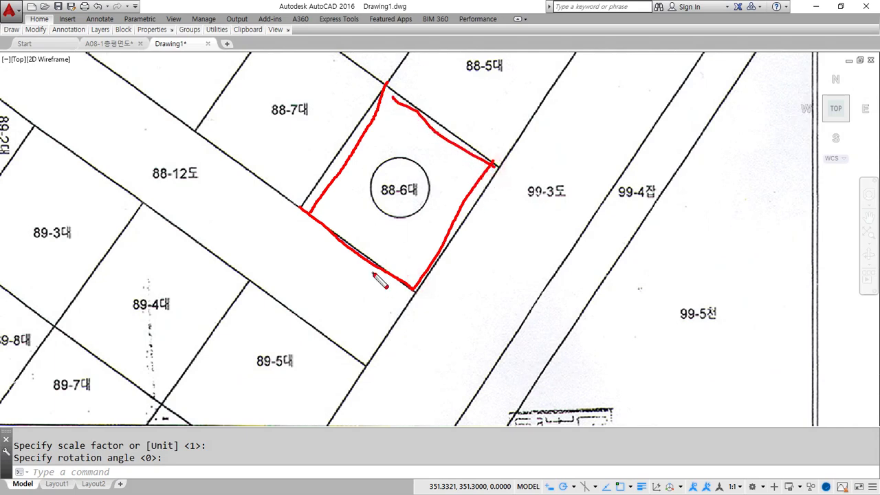
key(Escape)
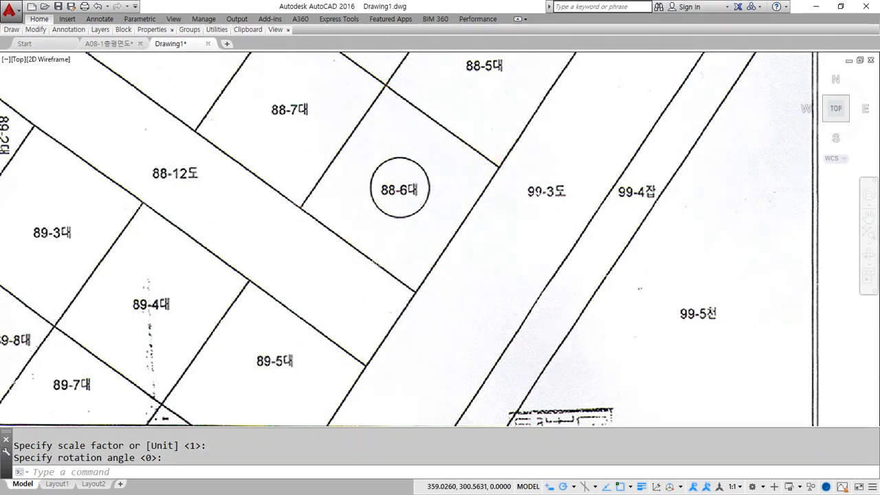
Check the parcel map's orientation on all four sides and read the scale noted below the map
scroll(375, 269, down, 2)
middle_drag(413, 211, 410, 216)
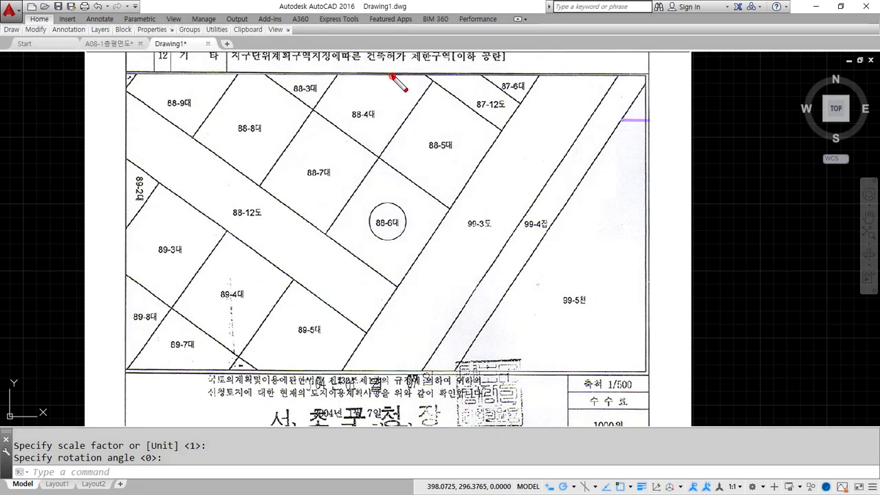
mouse_move(387, 81)
mouse_down()
mouse_move(403, 82)
mouse_move(394, 121)
mouse_up()
mouse_move(401, 321)
mouse_down()
mouse_move(406, 369)
mouse_move(418, 343)
mouse_up()
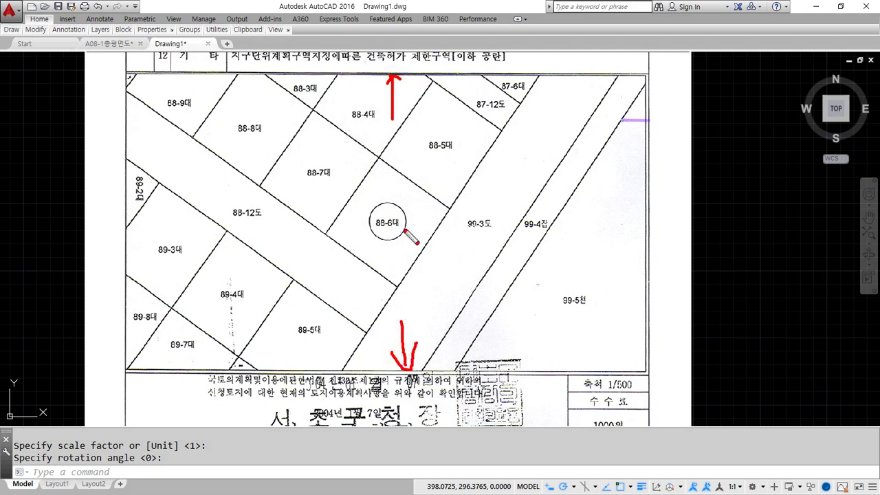
mouse_move(599, 227)
mouse_down()
mouse_move(641, 223)
mouse_move(630, 245)
mouse_up()
mouse_move(194, 204)
mouse_down()
mouse_move(153, 211)
mouse_move(164, 254)
mouse_up()
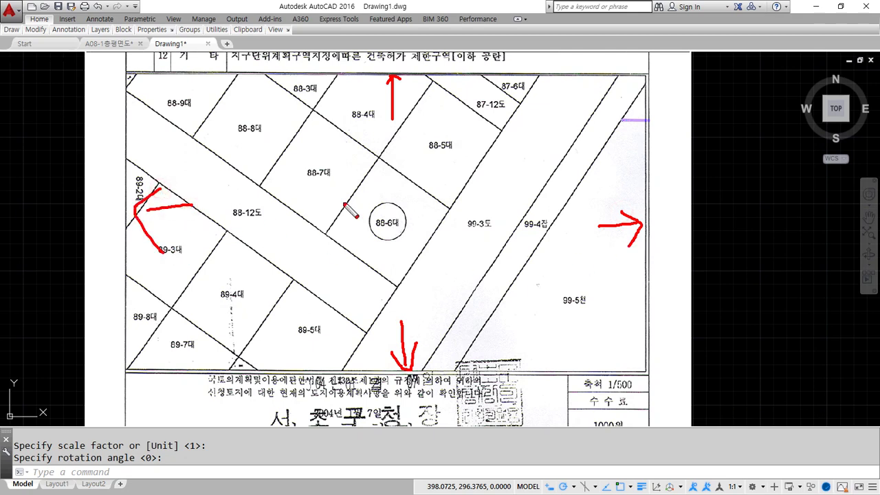
drag(589, 217, 641, 221)
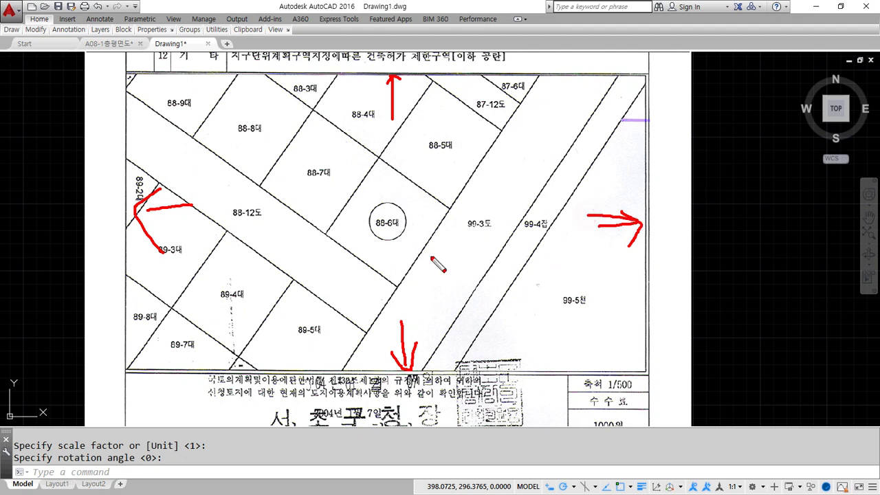
drag(184, 220, 145, 215)
key(Escape)
middle_drag(501, 351, 448, 285)
mouse_move(588, 342)
mouse_down()
mouse_move(504, 318)
mouse_move(602, 337)
mouse_move(558, 354)
mouse_up()
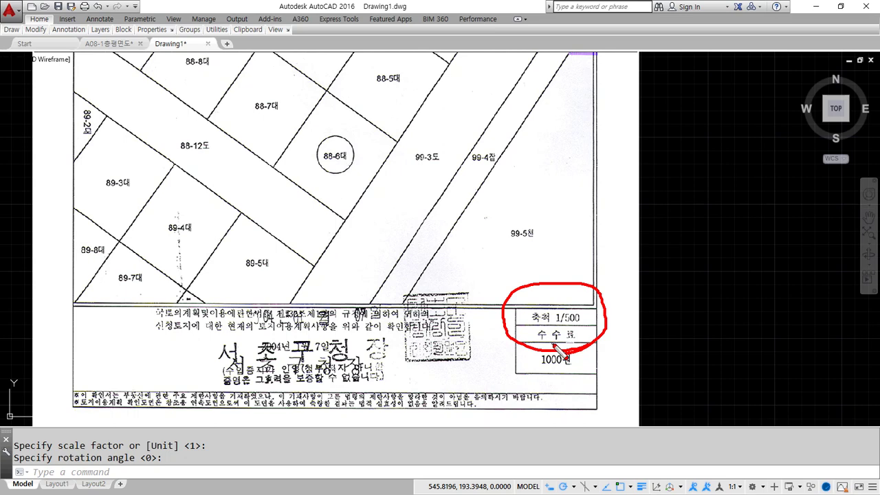
key(Escape)
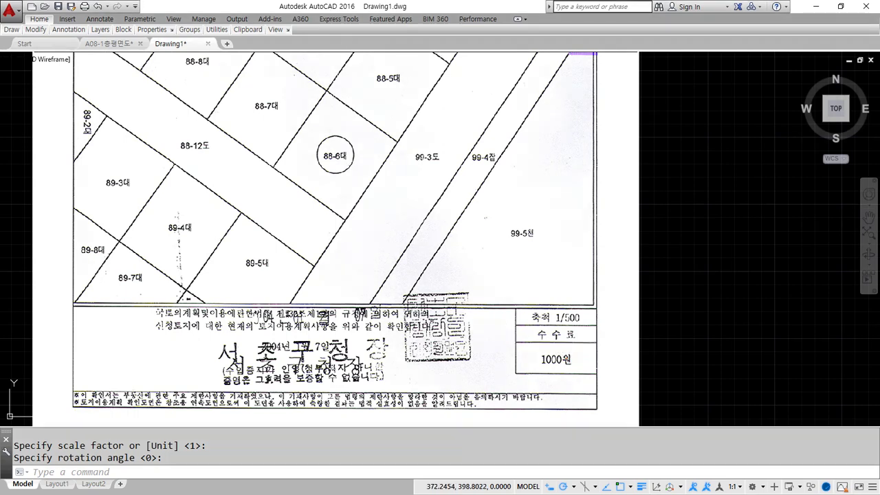
Trace the edge between the circled lot 88-6 and lot 88-5 with a line about 69 units long, slightly overshooting both corners
scroll(320, 87, up, 10)
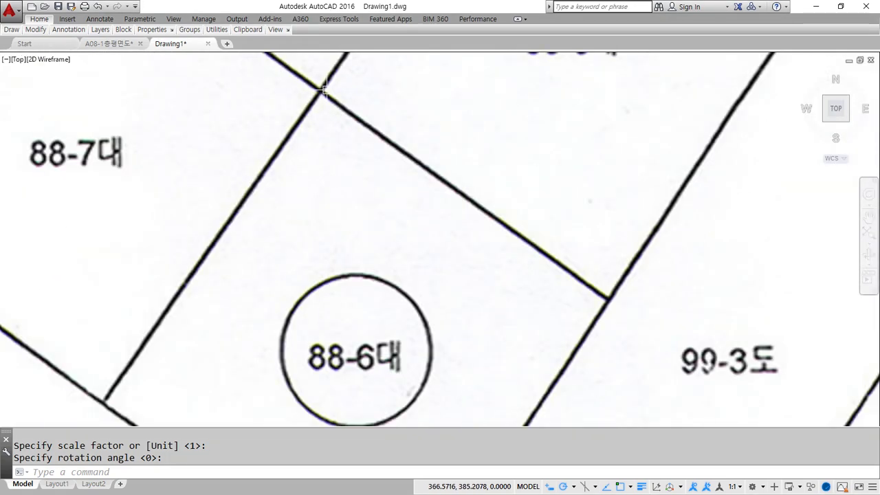
scroll(316, 83, up, 5)
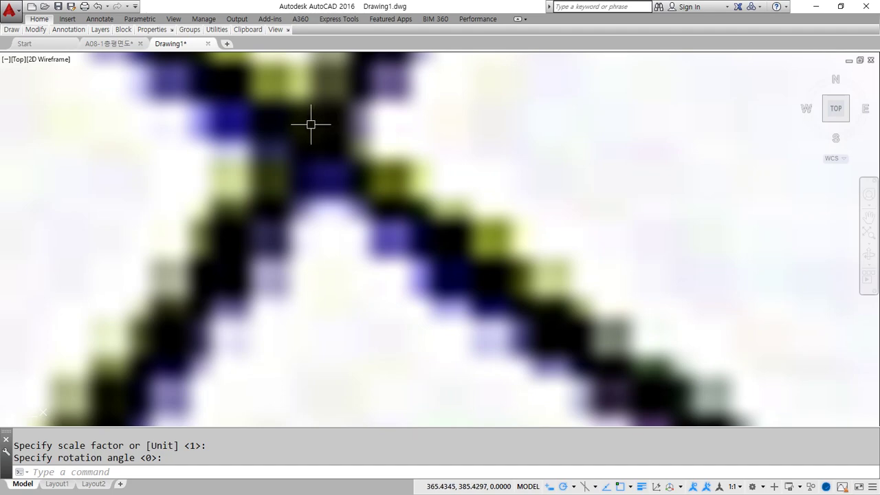
middle_drag(310, 125, 330, 202)
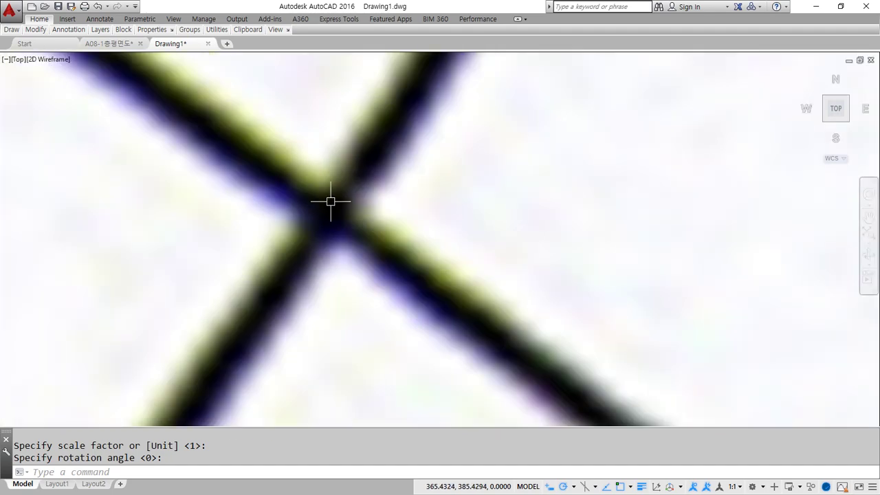
text(l)
key(Return)
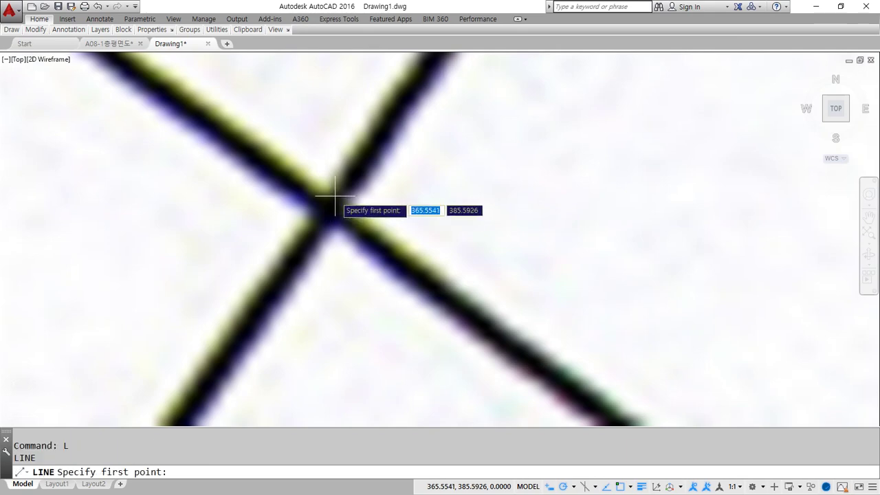
click(255, 157)
scroll(350, 231, down, 4)
mouse_move(405, 283)
middle_down()
mouse_move(376, 232)
mouse_move(354, 137)
middle_up()
middle_drag(584, 299, 428, 196)
scroll(427, 197, up, 4)
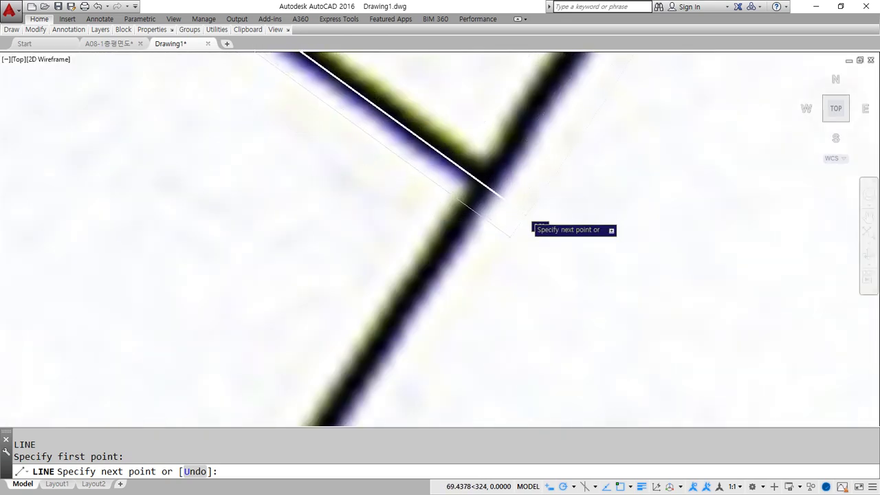
click(512, 207)
key(Return)
Trace lot 88-6's edge along road parcel 99-3 with a line about 117 units long, running past the south corner to lot 89-5
key(Return)
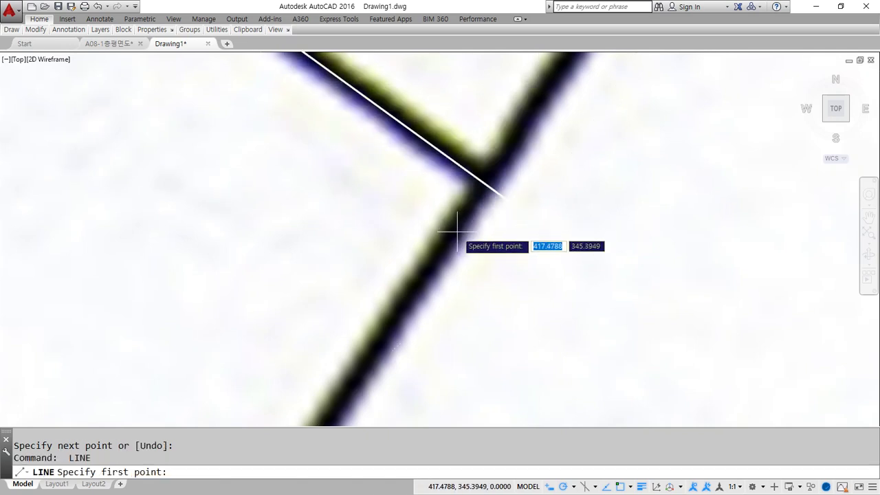
click(528, 115)
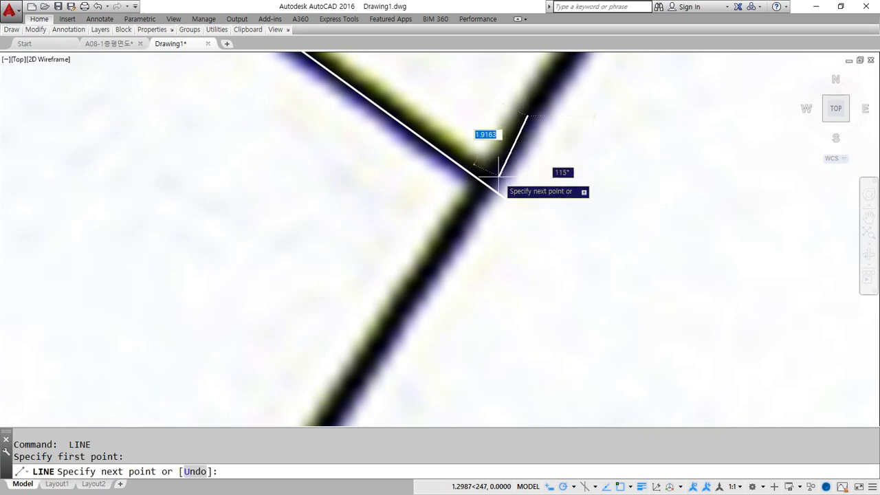
scroll(498, 178, down, 5)
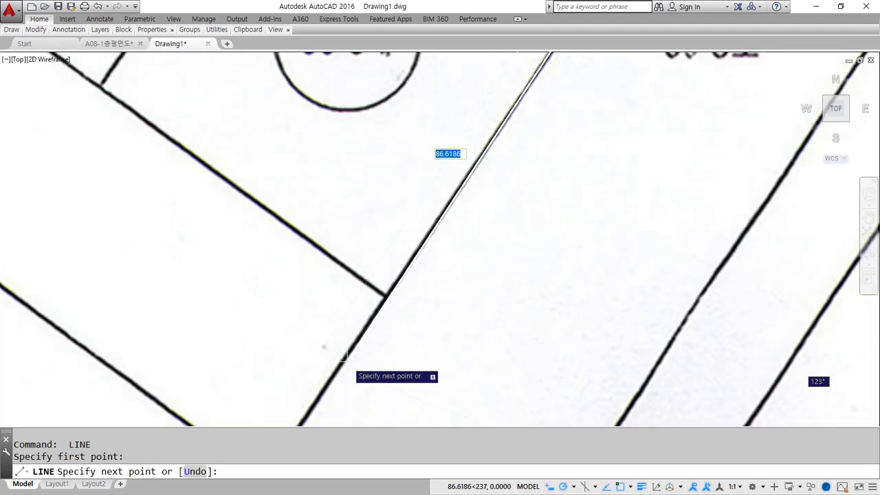
middle_drag(351, 360, 379, 226)
scroll(275, 335, up, 6)
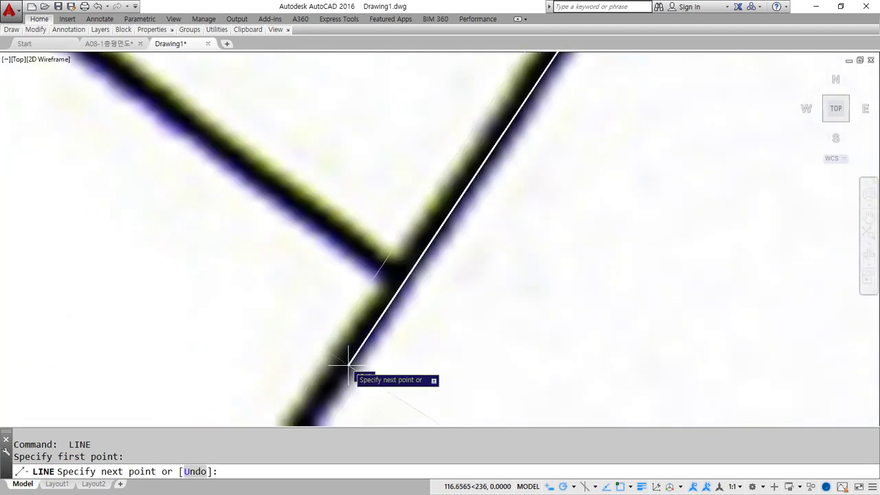
click(350, 362)
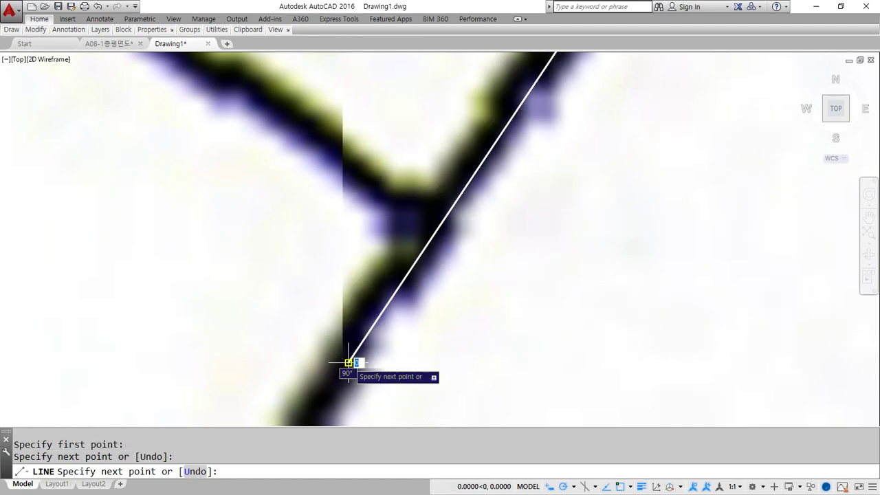
key(Return)
Trace lot 88-6's edge along road parcel 88-12 with a line about 72 units long, extending past the west corner
scroll(423, 306, down, 5)
scroll(474, 240, up, 5)
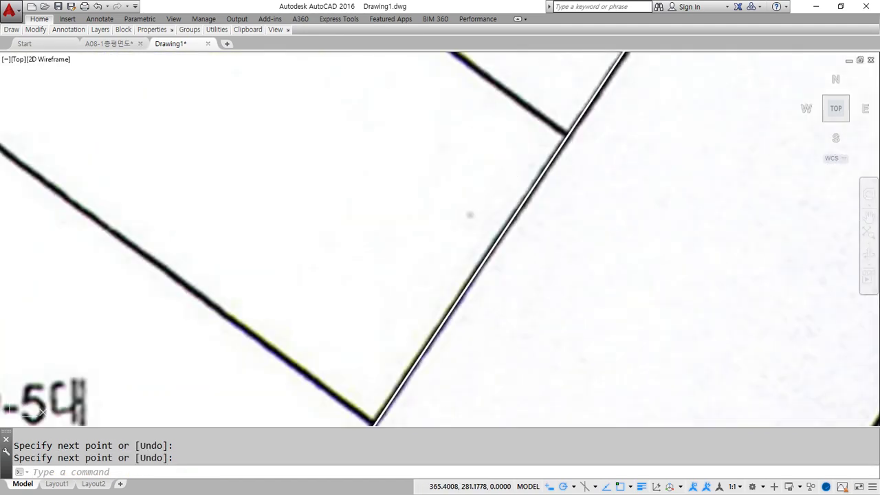
scroll(474, 175, up, 3)
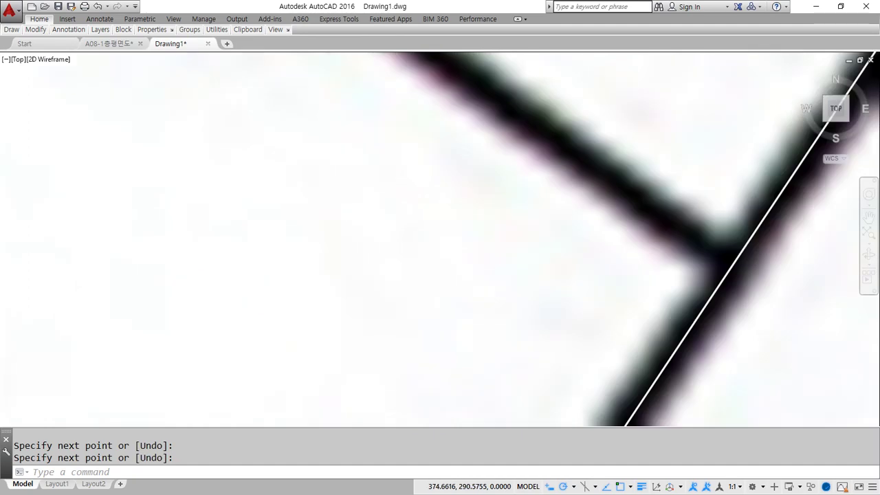
key(Return)
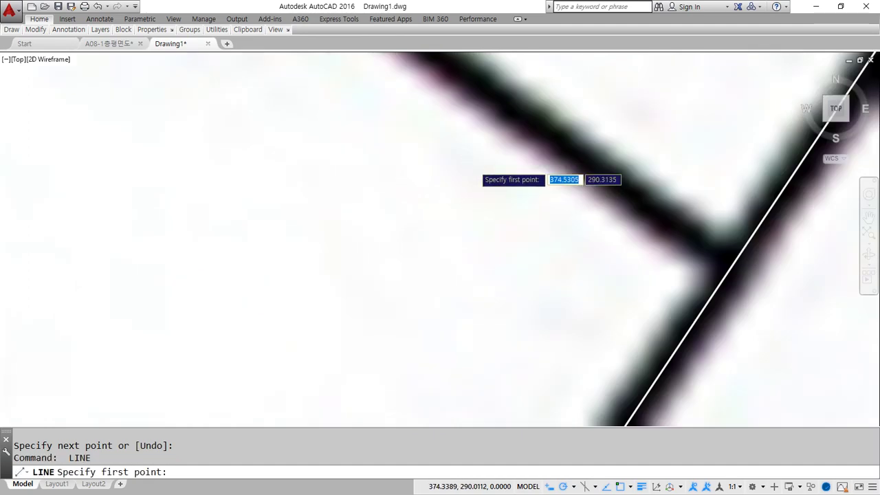
click(549, 132)
scroll(435, 189, down, 8)
middle_drag(314, 112, 329, 207)
scroll(272, 175, up, 5)
scroll(270, 219, up, 1)
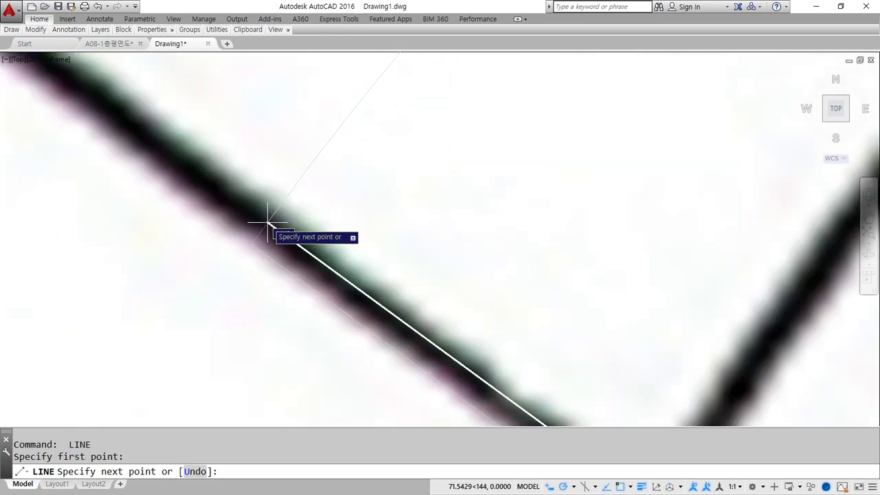
click(259, 219)
key(space)
Trace the edge between lots 88-6 and 88-7 with a line about 72 units long, crossing the north corner
scroll(426, 239, down, 4)
middle_drag(510, 241, 288, 208)
scroll(354, 288, up, 6)
key(space)
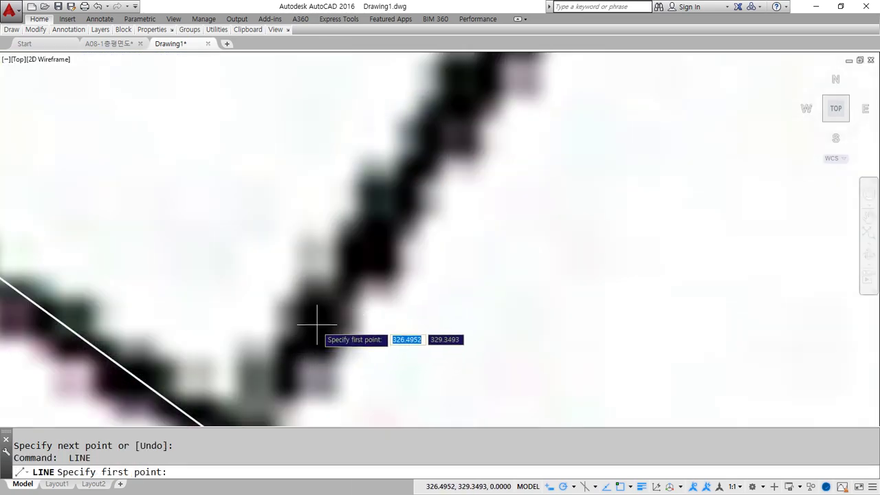
click(317, 322)
scroll(349, 278, down, 8)
middle_drag(459, 115, 317, 232)
scroll(312, 206, up, 6)
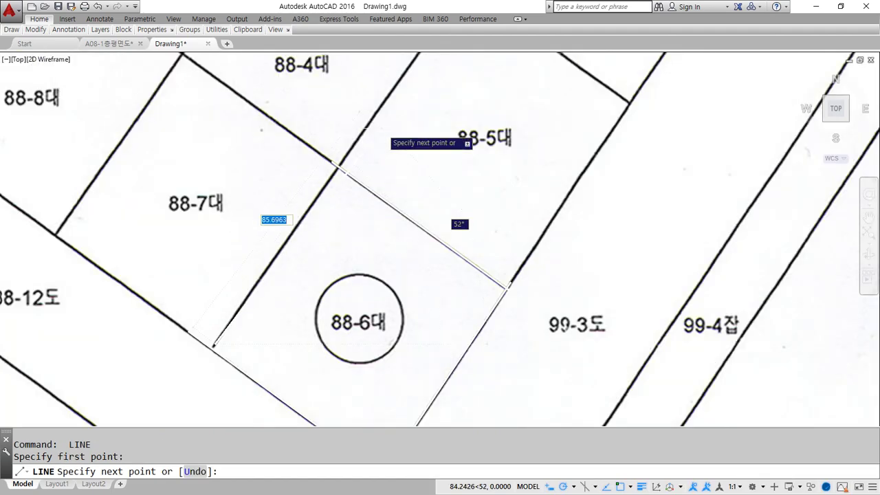
scroll(302, 206, down, 3)
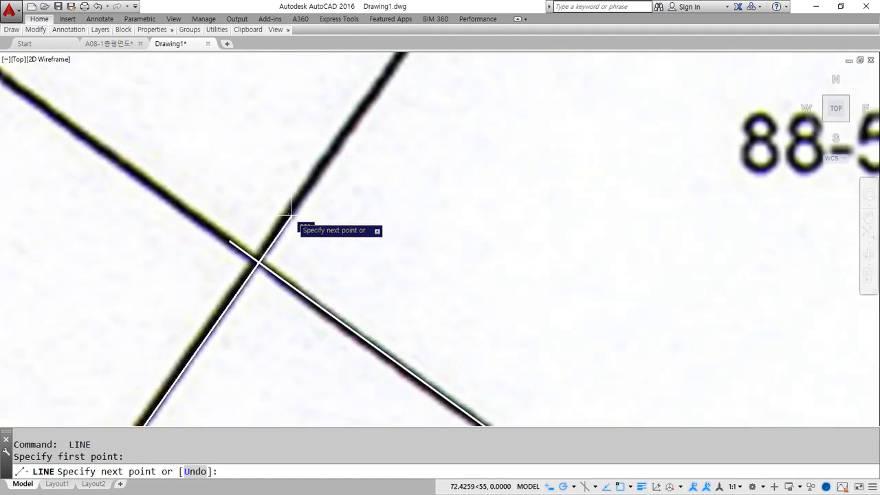
scroll(288, 219, up, 6)
click(281, 217)
key(Return)
scroll(309, 220, down, 6)
middle_drag(367, 271, 340, 159)
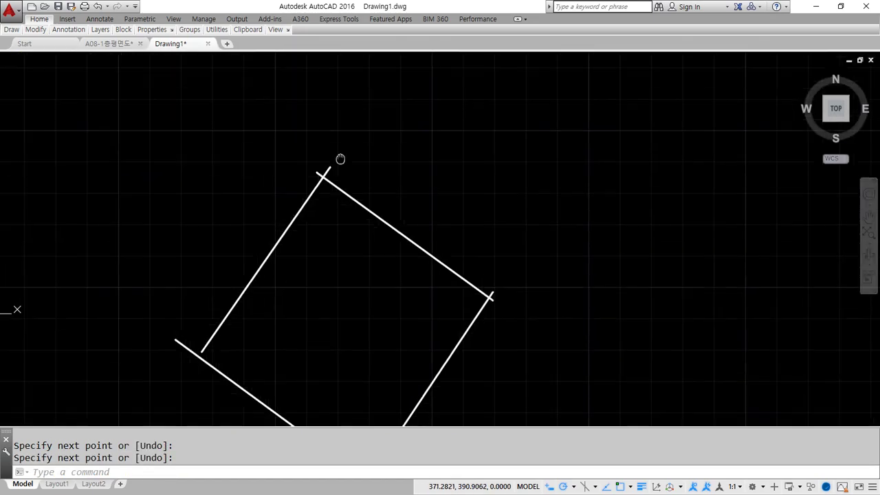
scroll(340, 159, down, 2)
middle_drag(413, 180, 386, 210)
mouse_move(462, 195)
mouse_down()
mouse_move(440, 153)
mouse_move(444, 202)
mouse_up()
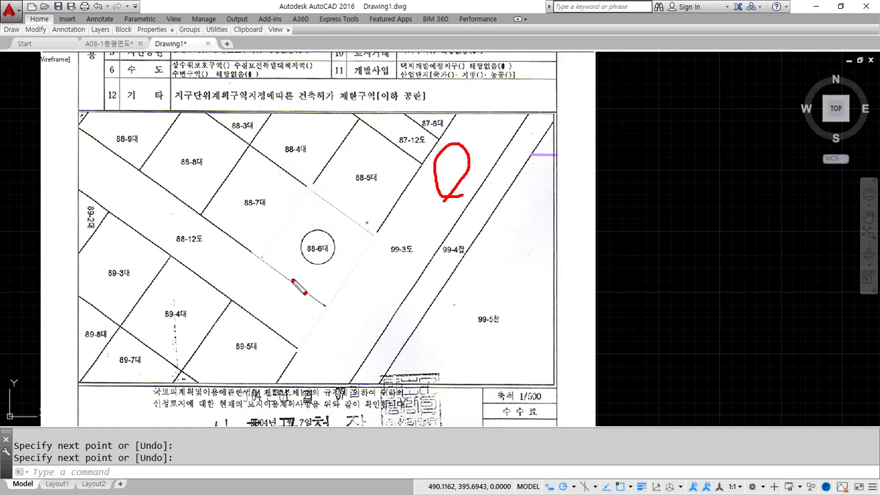
mouse_move(468, 146)
mouse_down()
mouse_move(440, 158)
mouse_move(495, 158)
mouse_move(481, 103)
mouse_move(438, 149)
mouse_up()
key(e)
mouse_move(597, 70)
mouse_down()
mouse_move(596, 237)
mouse_move(589, 99)
mouse_move(600, 68)
mouse_move(599, 237)
mouse_move(576, 103)
mouse_move(622, 231)
mouse_move(605, 135)
mouse_move(628, 202)
mouse_move(607, 255)
mouse_up()
mouse_move(592, 285)
mouse_down()
mouse_move(604, 250)
mouse_move(621, 270)
mouse_up()
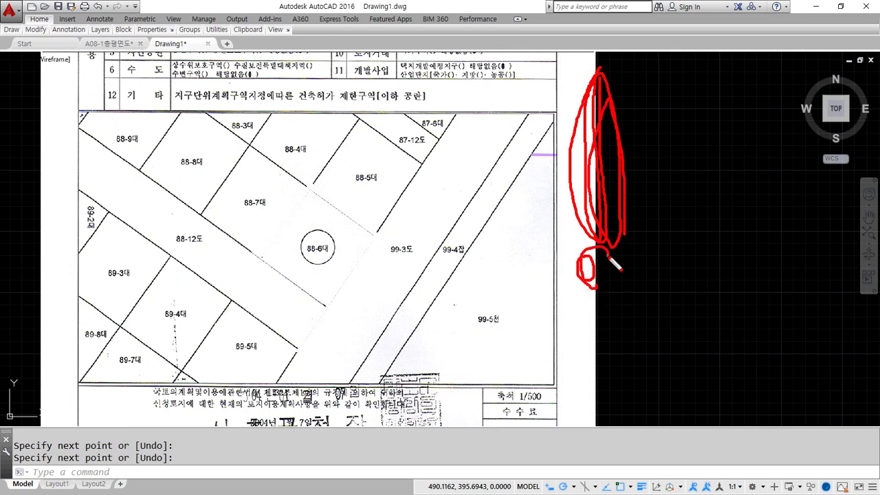
mouse_move(556, 162)
mouse_down()
mouse_move(557, 191)
mouse_move(558, 173)
mouse_up()
drag(550, 258, 549, 252)
drag(505, 229, 502, 219)
mouse_move(597, 141)
mouse_down()
mouse_move(588, 156)
mouse_move(598, 139)
mouse_up()
mouse_move(53, 176)
mouse_down()
mouse_move(42, 174)
mouse_move(48, 181)
mouse_up()
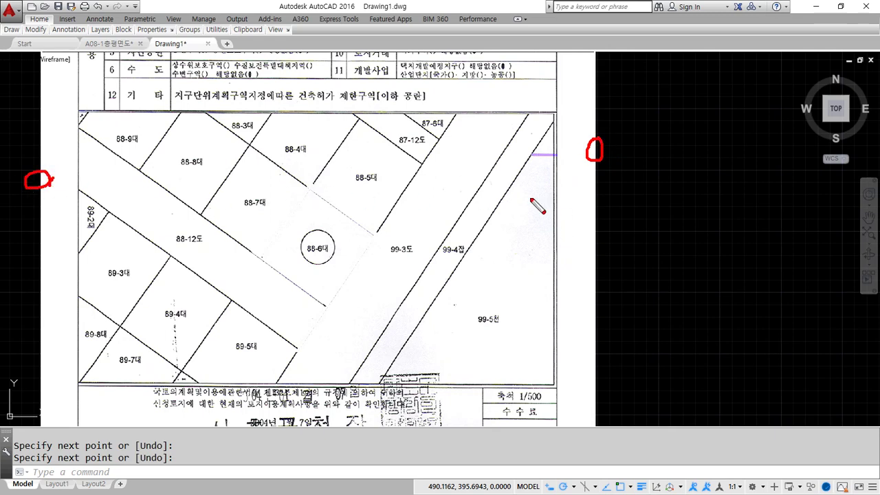
key(Return)
Delete the scanned document image, keeping only the traced boundary lines
click(597, 150)
scroll(603, 141, down, 4)
scroll(573, 161, up, 7)
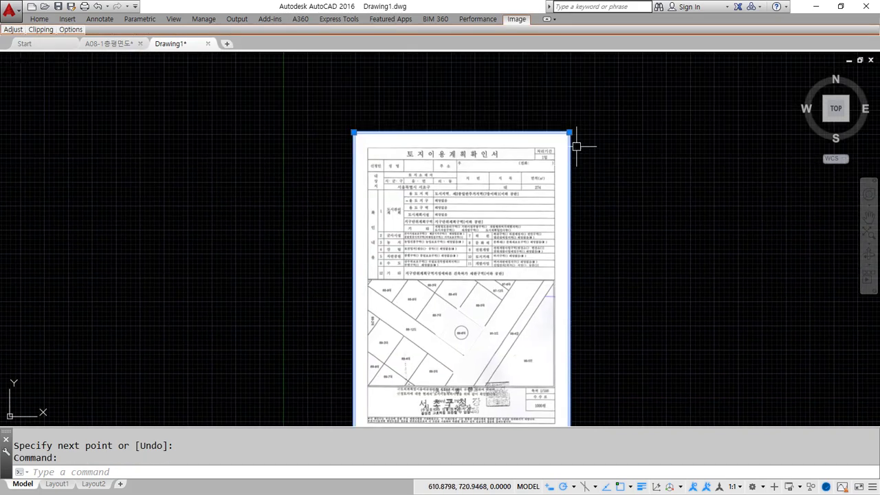
key(Escape)
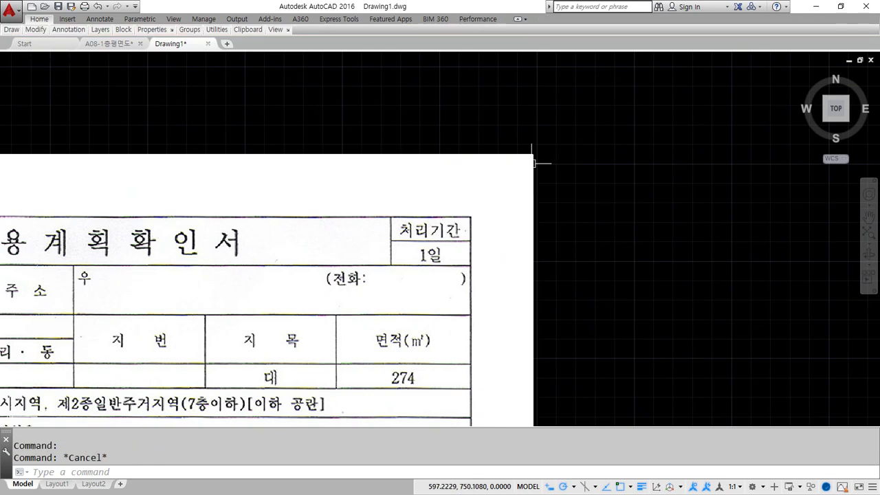
click(533, 163)
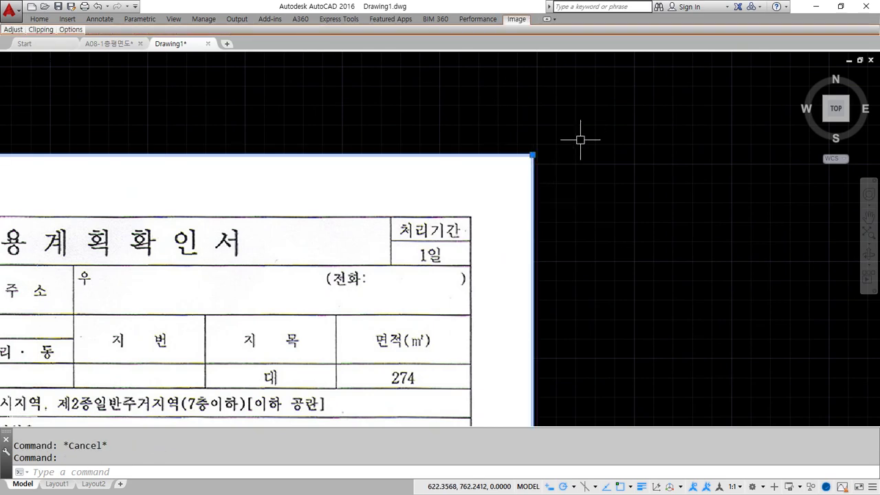
scroll(580, 139, down, 4)
key(Delete)
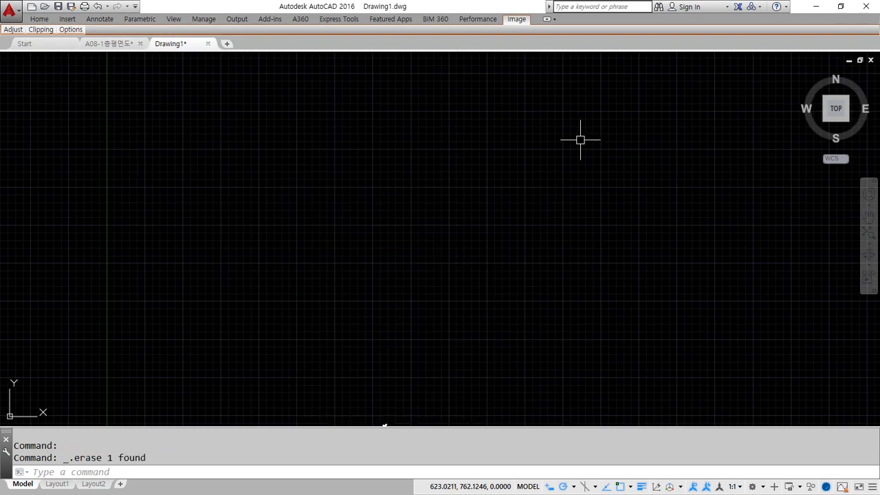
Set the fillet radius to 0 and join the two lines at the lot's north corner
middle_drag(391, 252, 361, 92)
scroll(369, 328, up, 5)
middle_drag(369, 328, 354, 180)
text(f)
key(Return)
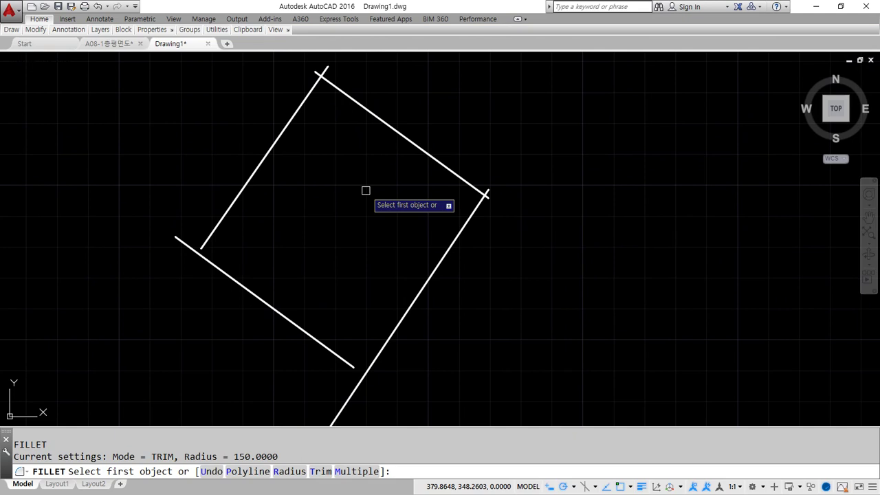
text(r)
key(Return)
text(0)
key(Return)
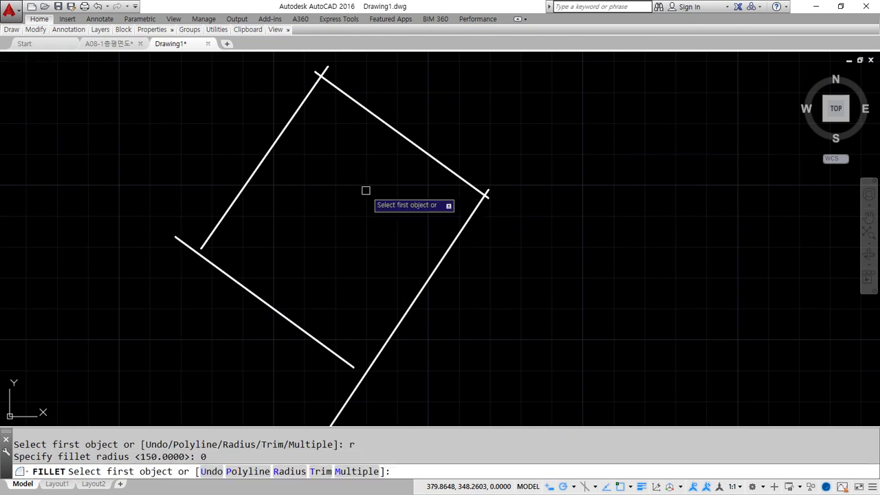
click(336, 86)
click(297, 110)
Fillet the west, south and east corners of the lot boundary with radius 0 to close the outline
key(Return)
click(223, 220)
click(227, 274)
key(Return)
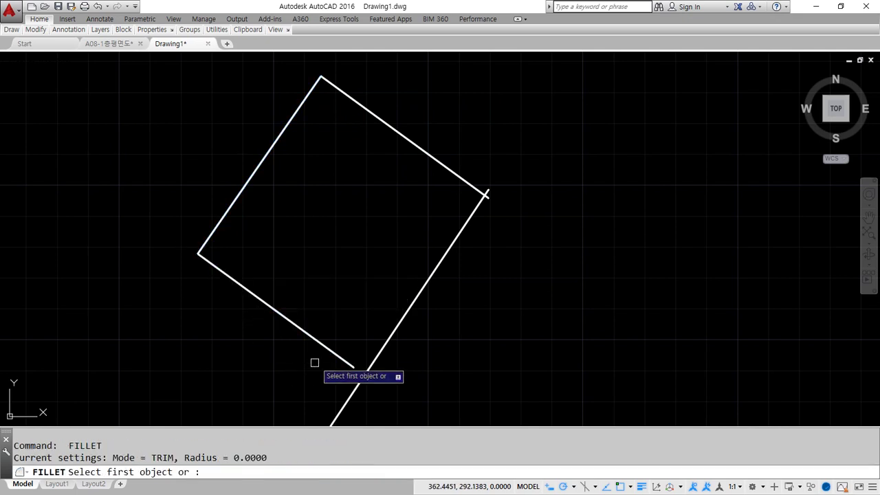
click(330, 353)
click(377, 355)
key(Return)
click(471, 209)
click(466, 176)
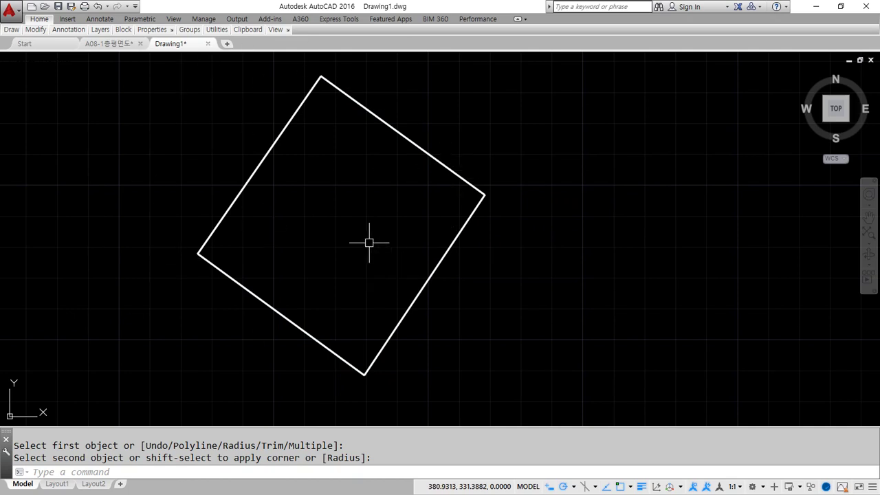
Set the polar tracking increment to 15 degrees and draw a north arrow with a vertical shaft and half-arrowhead west of the lot
middle_drag(307, 208, 322, 230)
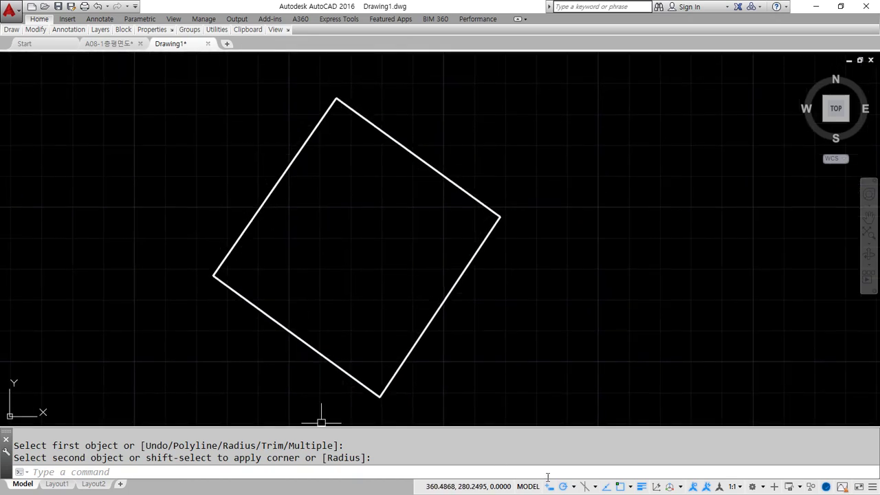
click(573, 488)
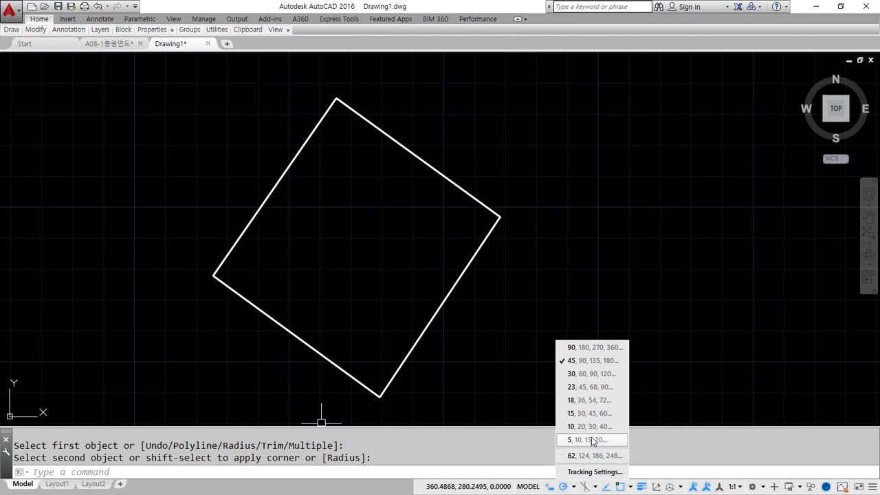
click(595, 414)
text(l)
key(Return)
click(205, 245)
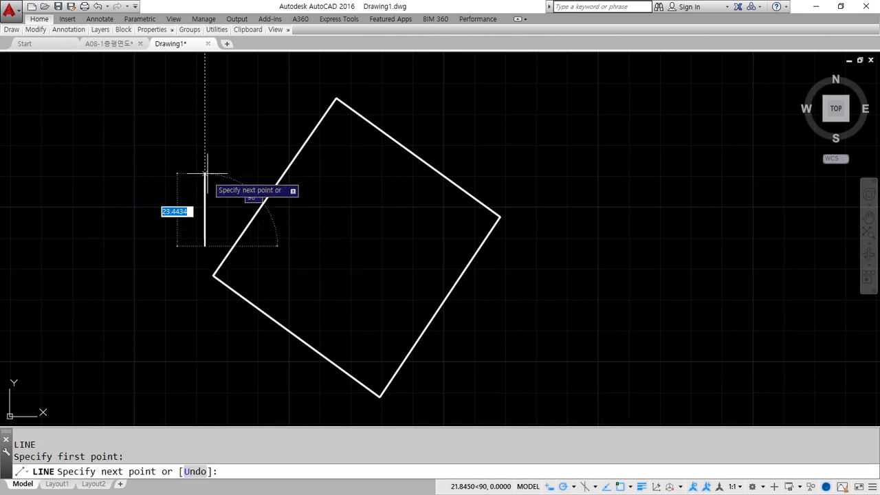
click(204, 140)
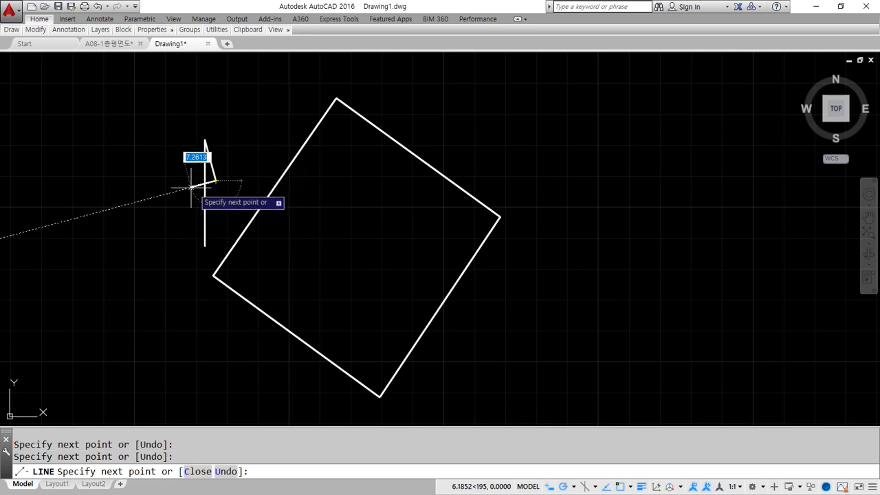
click(192, 186)
key(Return)
drag(206, 128, 173, 253)
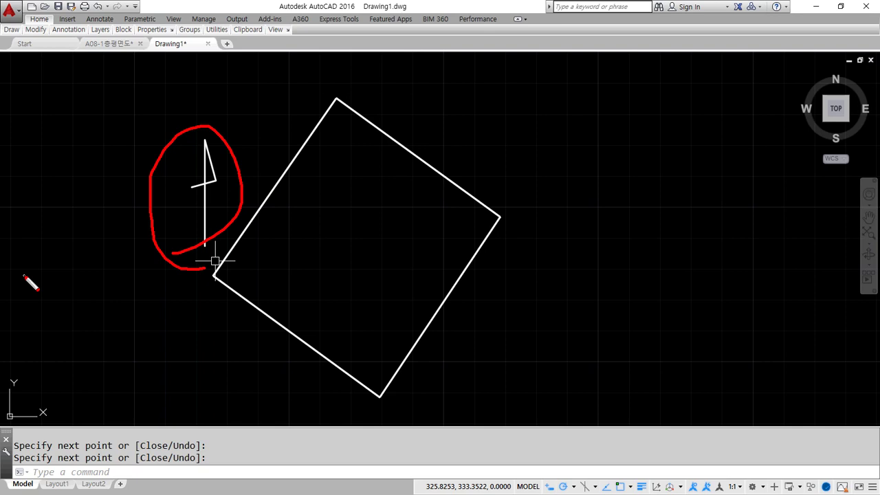
drag(114, 317, 140, 145)
key(e)
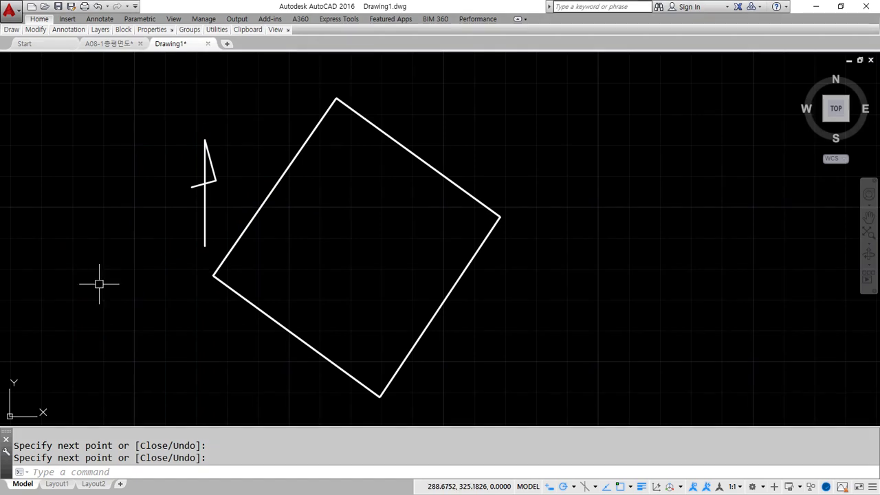
Draw a second, larger north arrow west of the first with a vertical shaft, slanted half-arrowhead and horizontal crossbar
key(l)
key(Return)
click(93, 280)
click(94, 145)
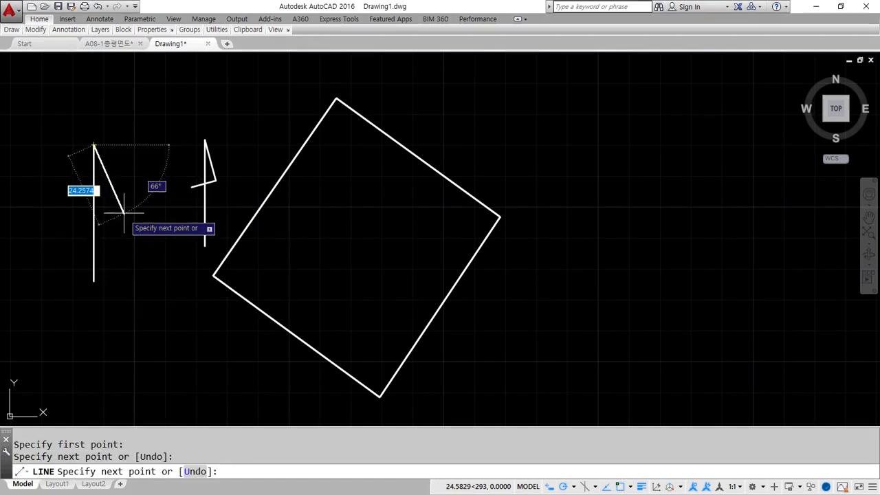
click(127, 204)
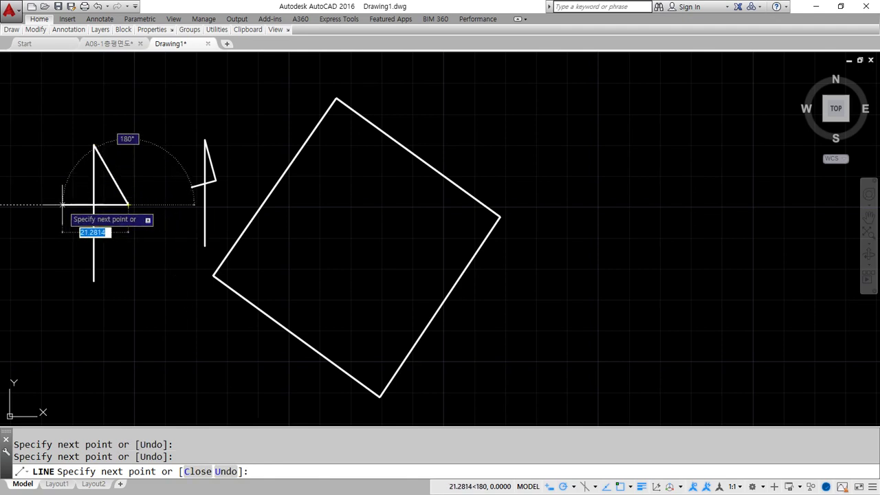
click(62, 205)
key(Return)
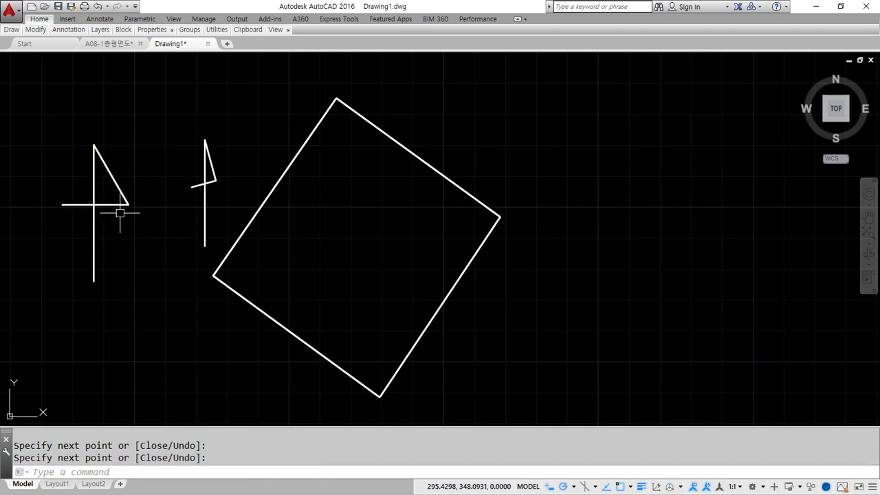
Erase the three lines of the second north arrow
click(133, 246)
click(82, 176)
text(e)
key(Return)
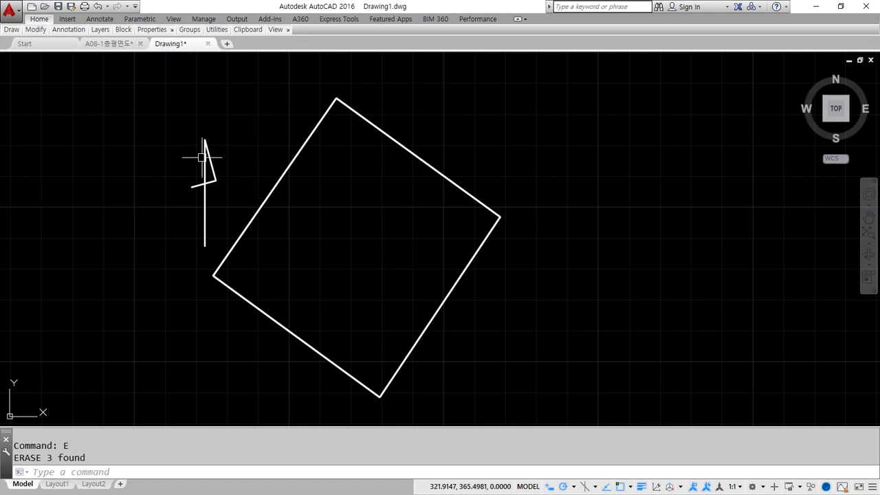
mouse_move(201, 166)
mouse_down()
mouse_move(207, 97)
mouse_move(218, 106)
mouse_up()
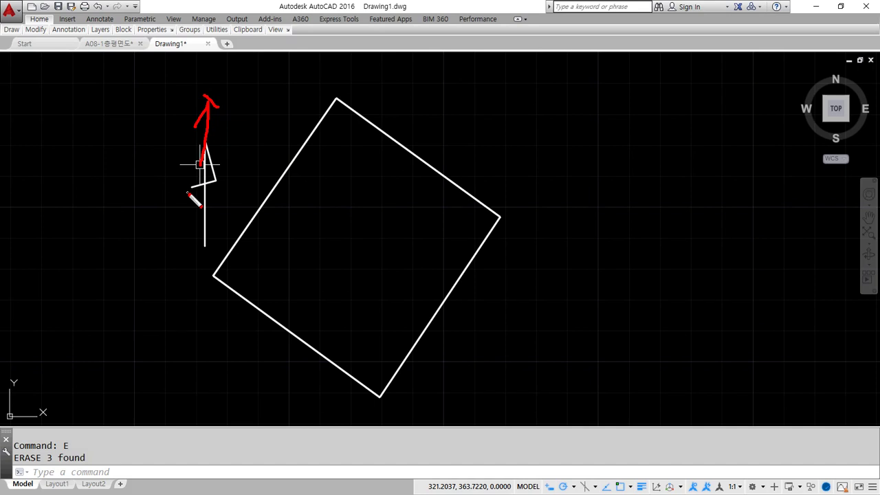
key(Escape)
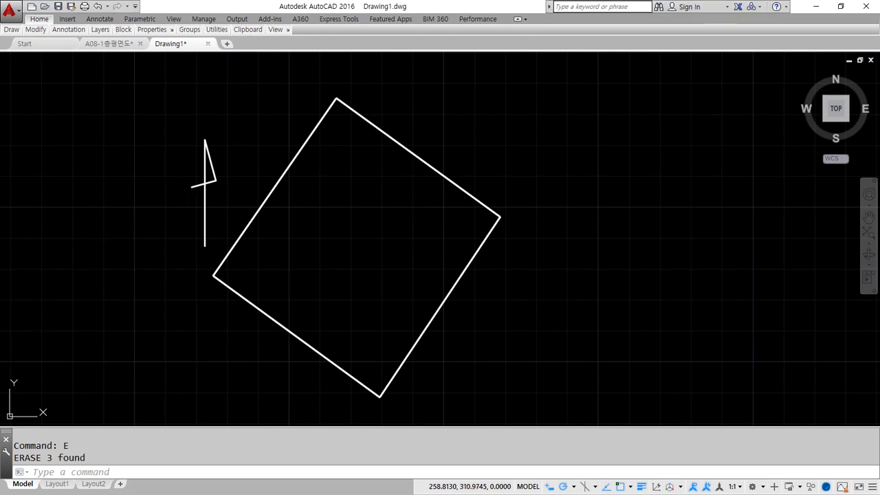
Switch to the Notepad notes and highlight the ROtate(회전) entry in the command list
key(alt+Tab)
scroll(244, 213, up, 2)
drag(253, 297, 53, 300)
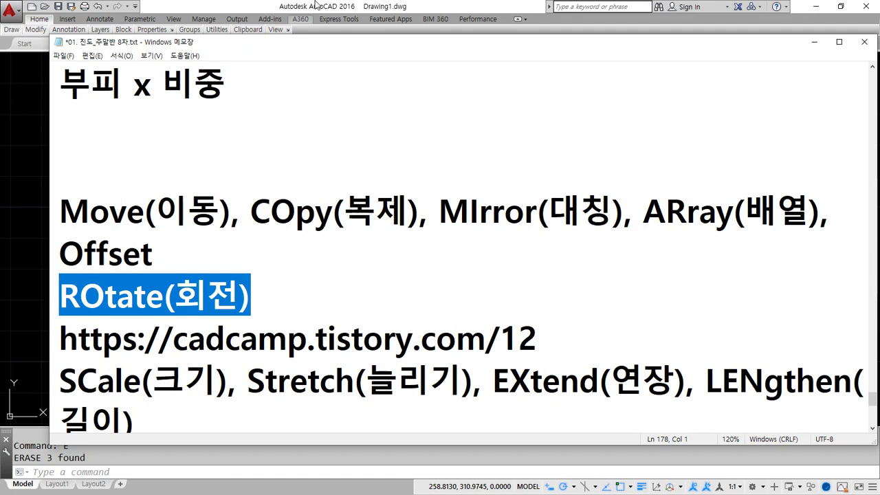
Return to AutoCAD and draw a horizontal practice line in the empty area east of the lot
key(alt+Tab)
mouse_move(574, 271)
middle_down()
mouse_move(329, 270)
mouse_move(373, 238)
mouse_move(324, 243)
middle_up()
text(l)
key(Return)
click(354, 215)
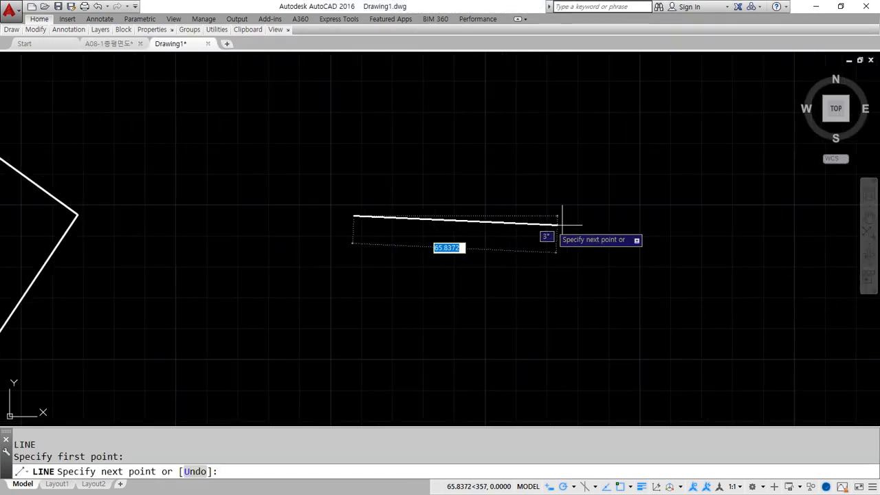
click(582, 215)
key(Return)
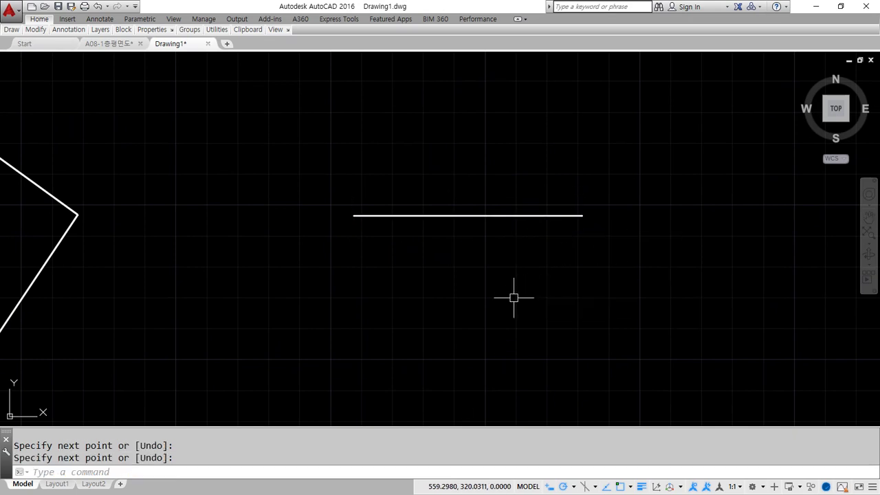
Expand the collapsed ribbon and rotate the horizontal practice line 45 degrees about its west endpoint
click(517, 18)
click(518, 19)
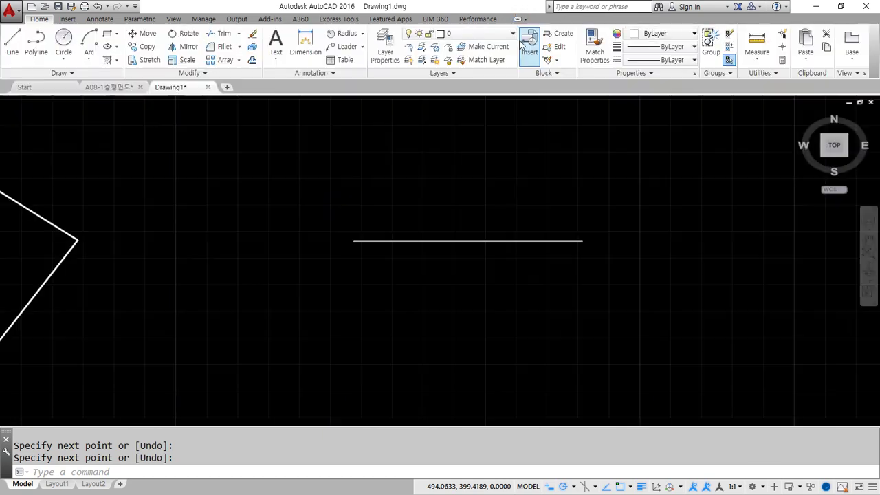
click(185, 33)
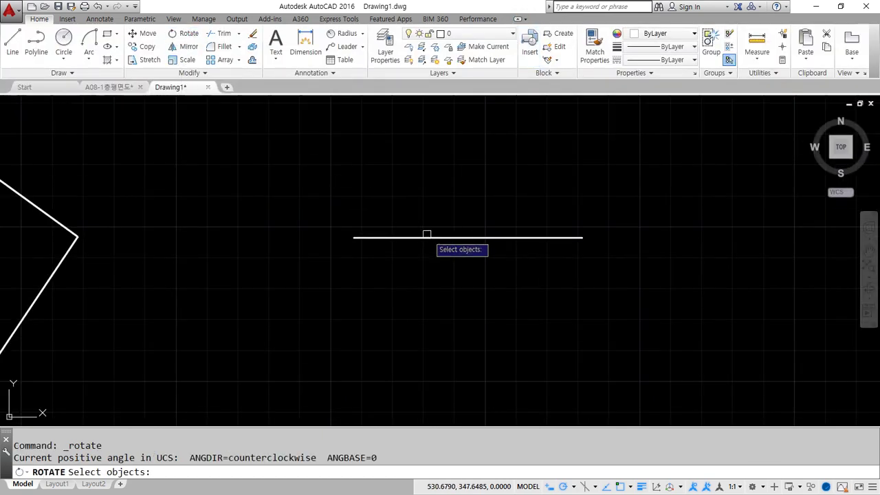
click(430, 238)
key(Return)
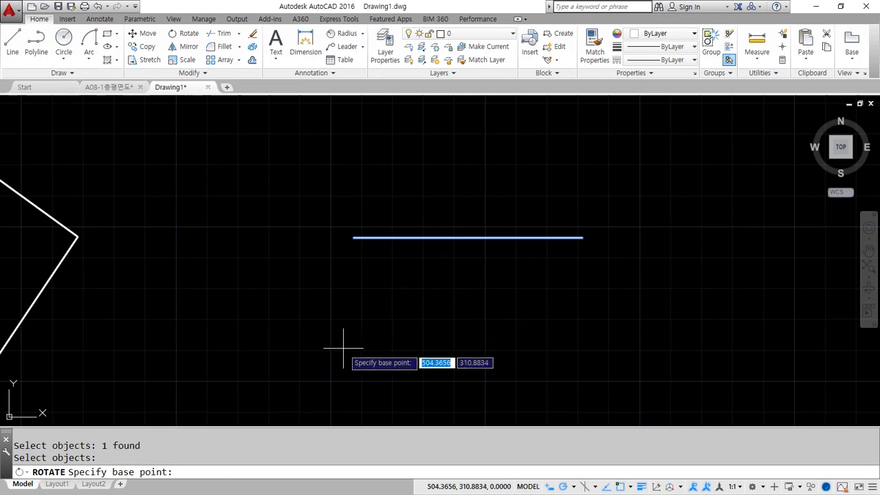
click(354, 238)
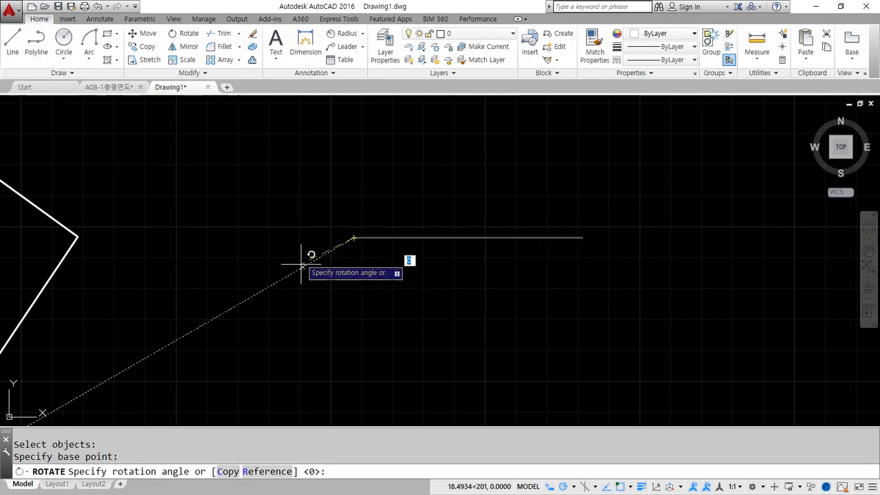
mouse_move(437, 209)
mouse_down()
mouse_move(394, 158)
mouse_move(358, 334)
mouse_move(436, 272)
mouse_move(506, 305)
mouse_move(495, 336)
mouse_up()
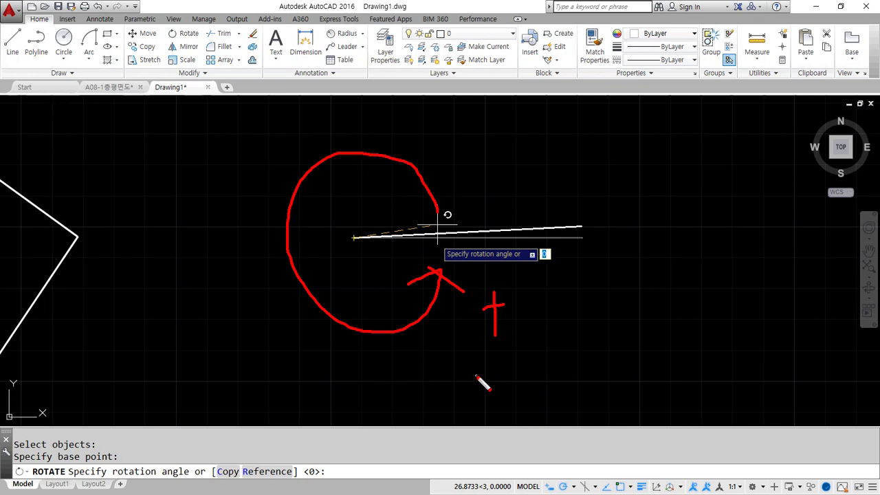
key(Escape)
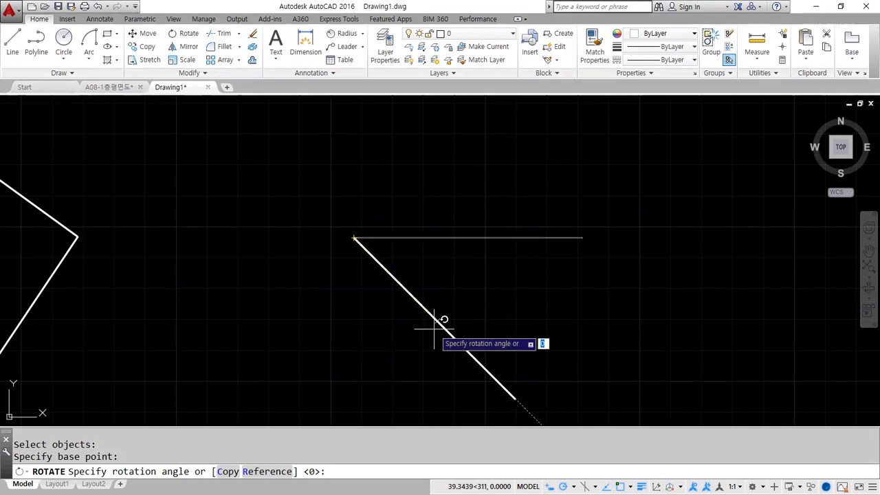
text(45)
key(Return)
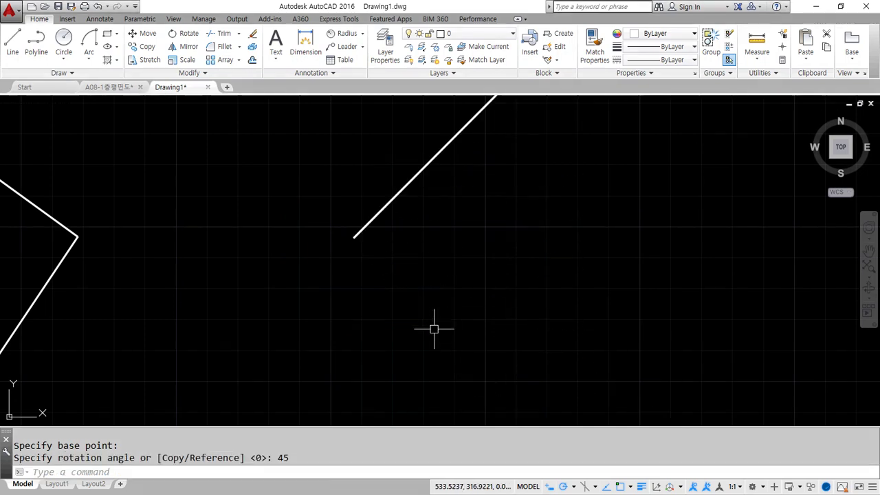
Rotate the inclined practice line by another 45 degrees about its lower endpoint
key(Return)
click(429, 294)
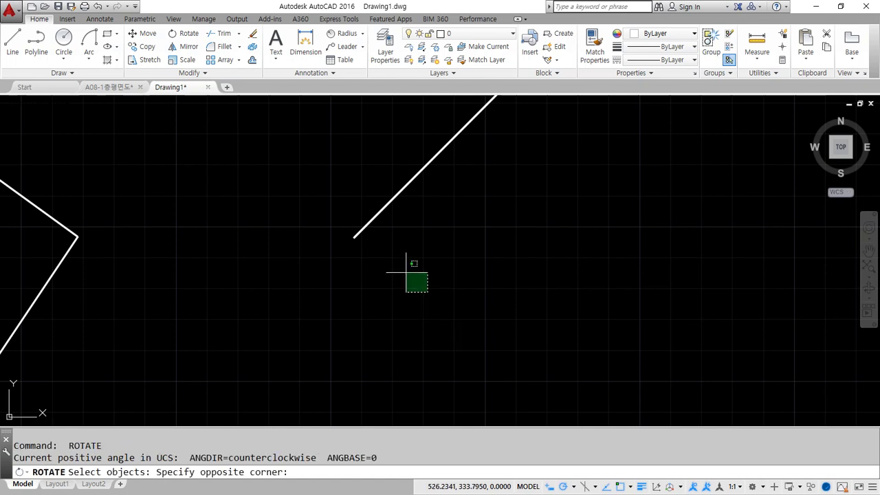
click(323, 220)
key(Return)
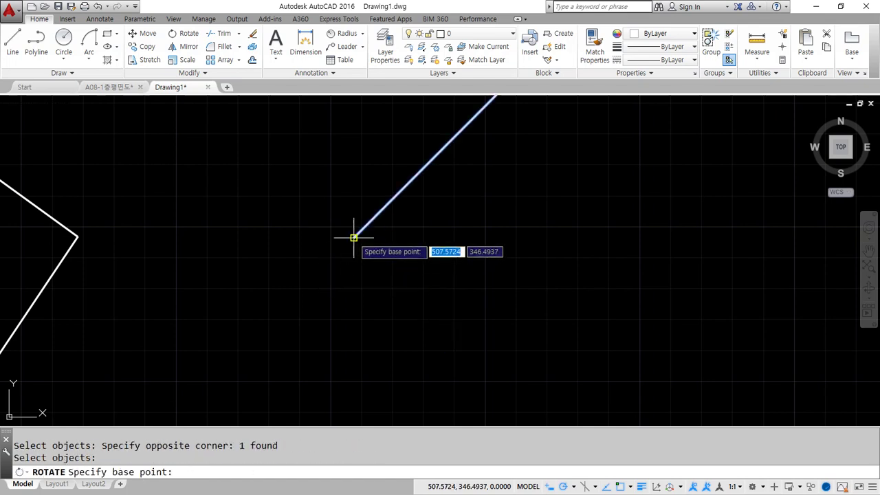
click(353, 237)
middle_drag(353, 238, 363, 305)
text(45)
key(Return)
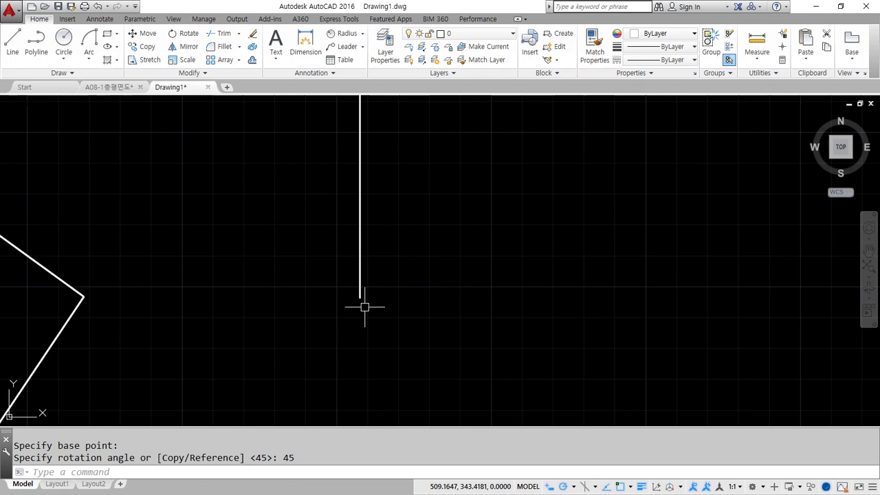
Rotate the vertical practice line 45 degrees about its upper endpoint
scroll(357, 306, down, 2)
key(Return)
click(402, 157)
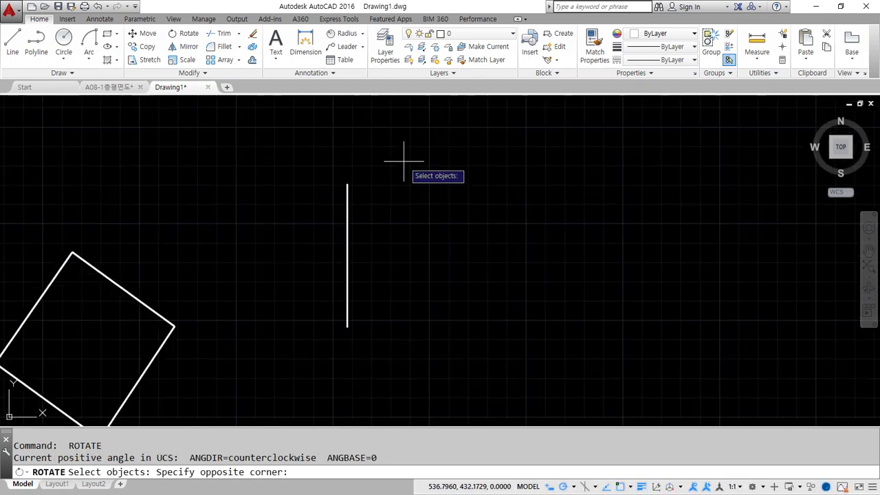
click(328, 220)
key(Return)
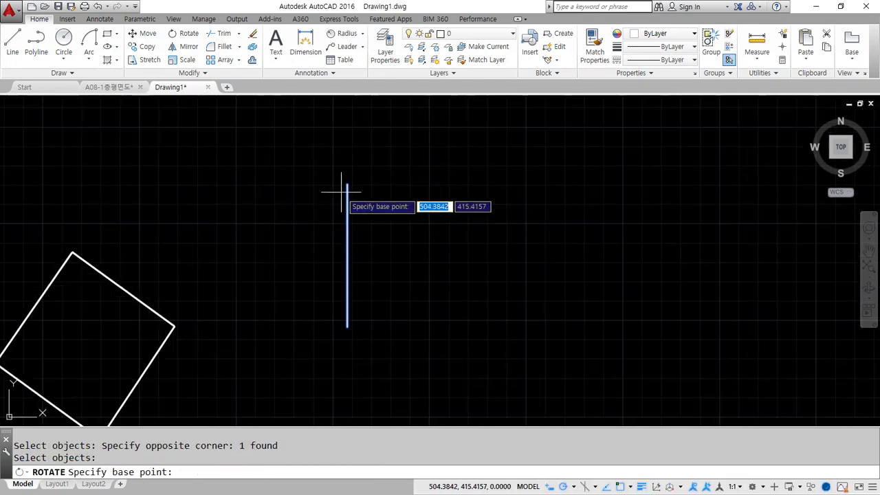
click(347, 184)
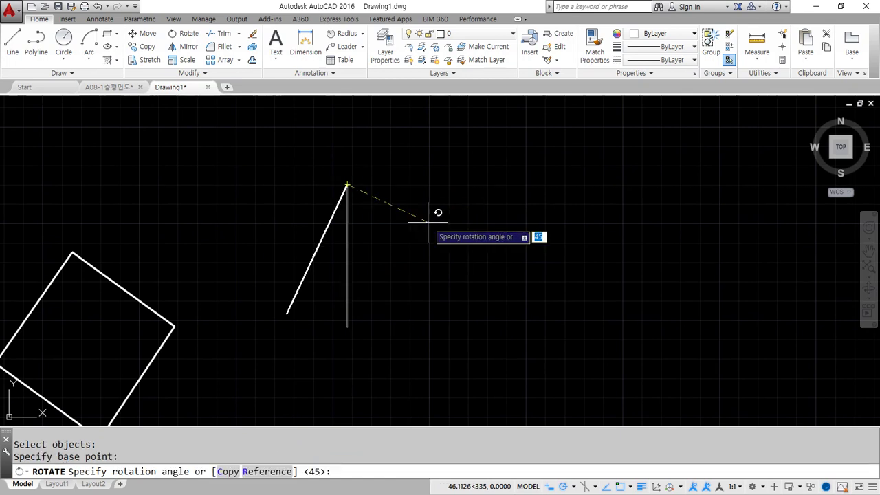
text(4)
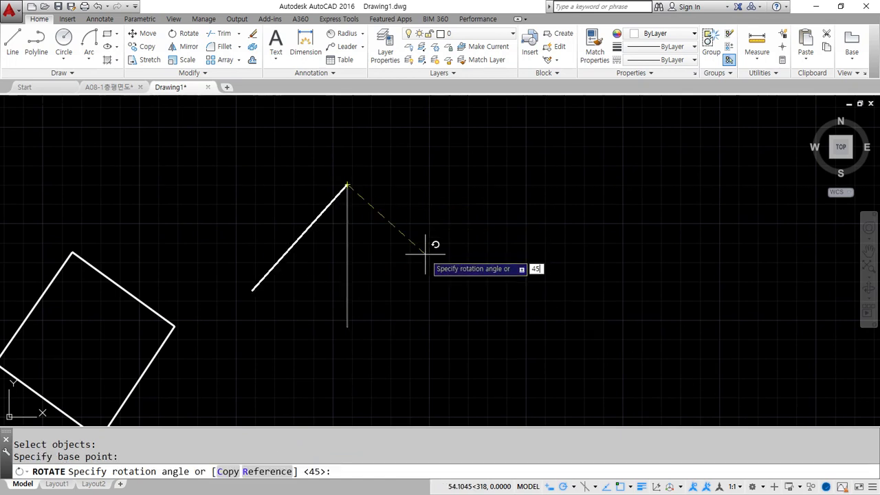
key(Return)
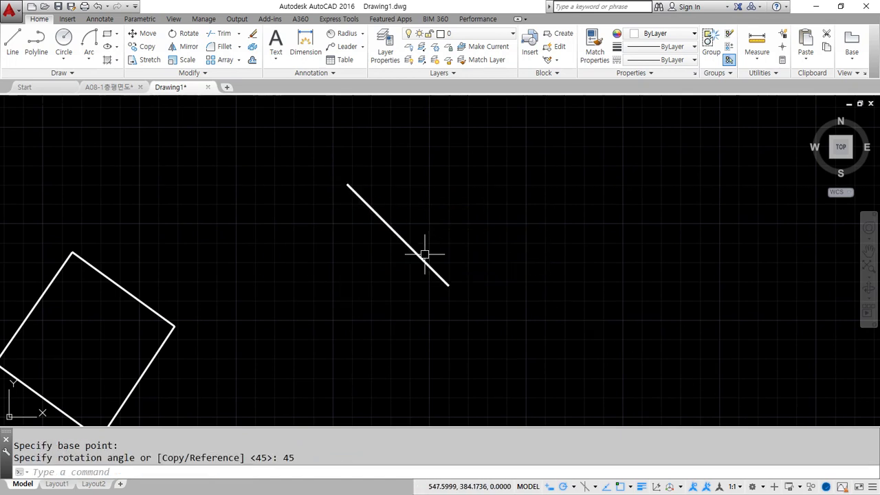
key(Return)
click(396, 163)
click(291, 247)
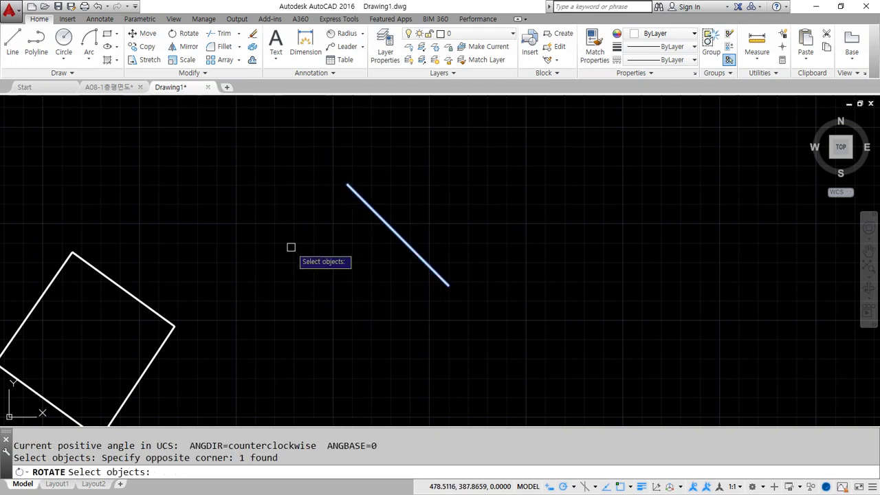
key(Return)
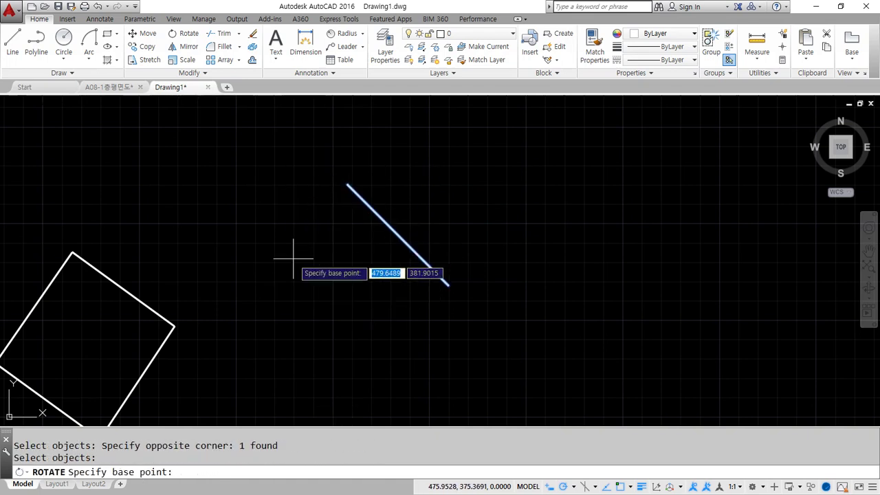
click(347, 184)
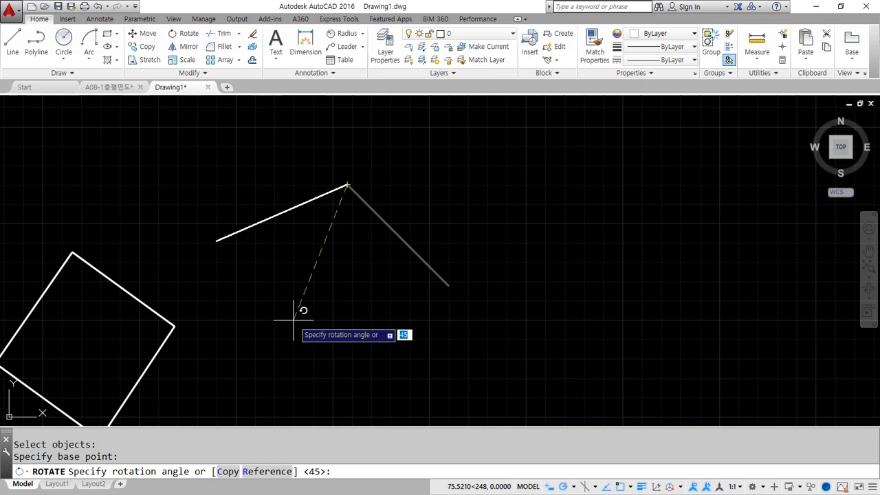
key(Escape)
Undock the command line and float it over the upper part of the drawing area
key(ctrl+9)
drag(63, 375, 132, 143)
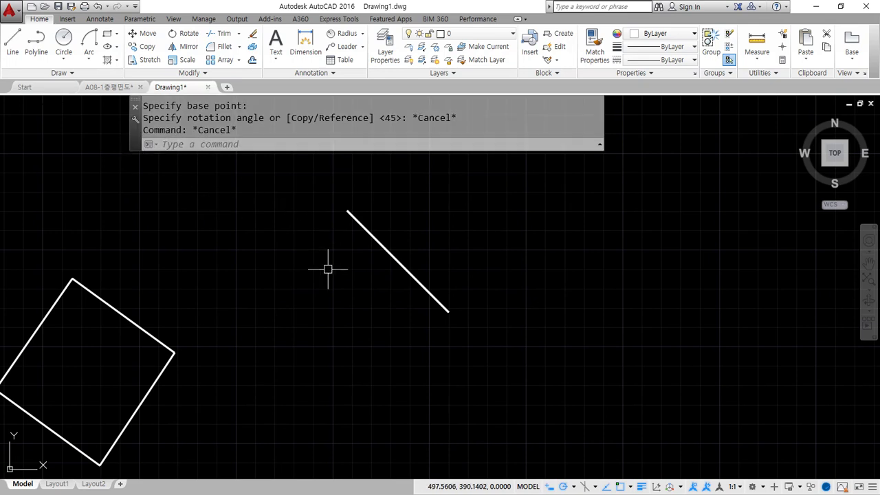
Rotate a copy of the diagonal practice line 45 degrees about its upper endpoint using the Copy option, keeping the original
text(ro)
key(Return)
click(406, 204)
click(345, 250)
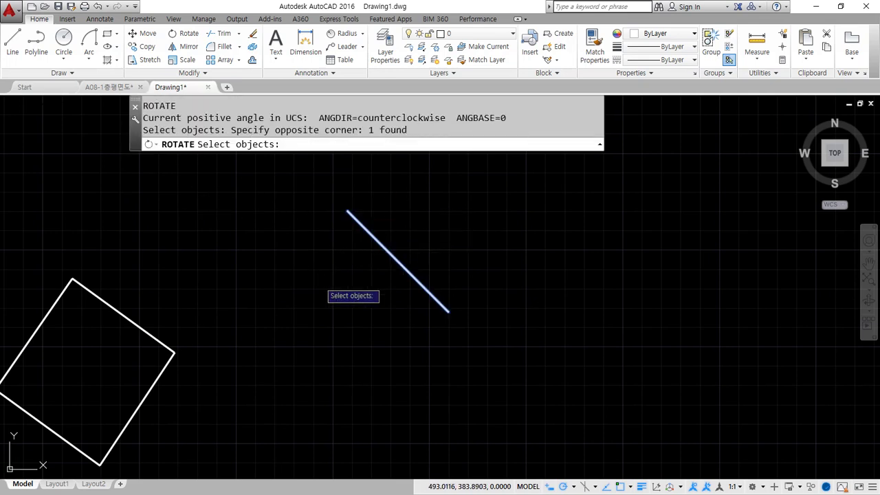
key(Return)
click(346, 206)
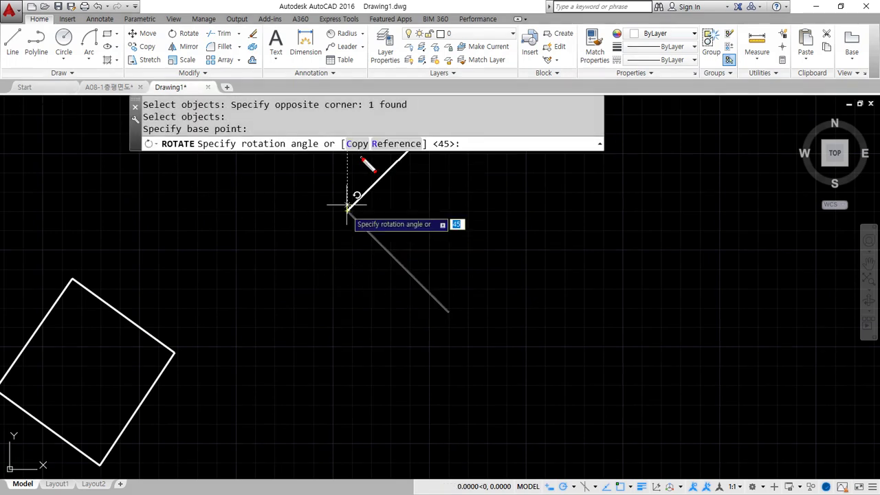
mouse_move(323, 146)
mouse_down()
mouse_move(367, 144)
mouse_move(360, 163)
mouse_up()
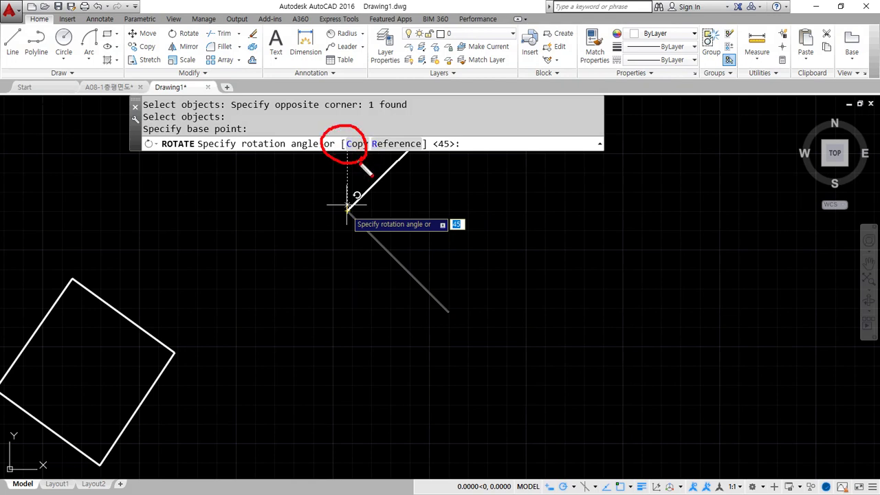
key(Escape)
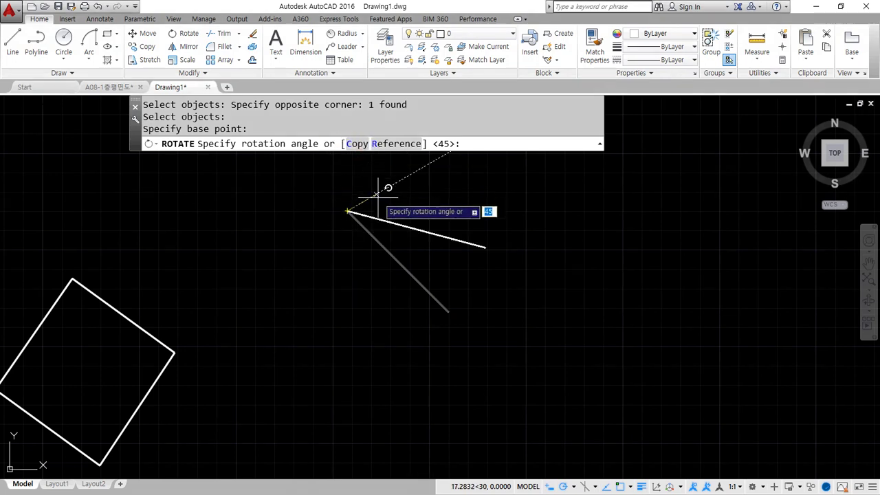
click(358, 146)
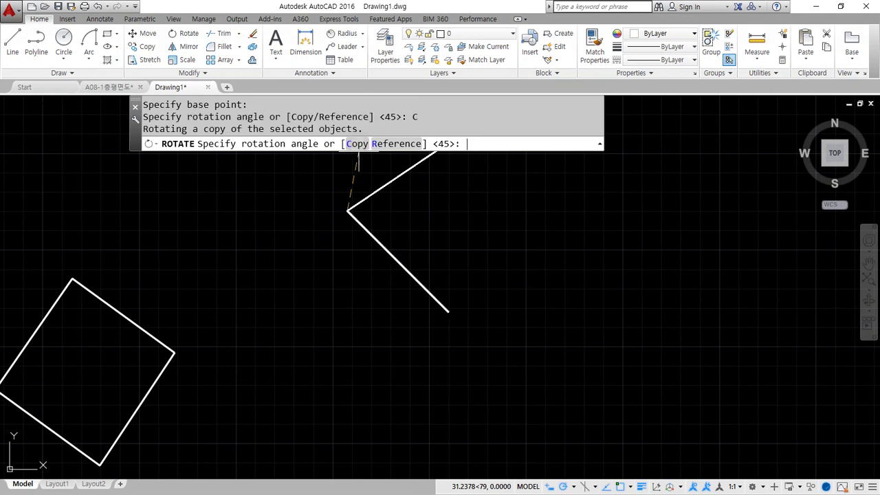
key(Return)
middle_drag(420, 234, 437, 284)
mouse_move(405, 353)
mouse_down()
mouse_move(412, 239)
mouse_move(404, 357)
mouse_up()
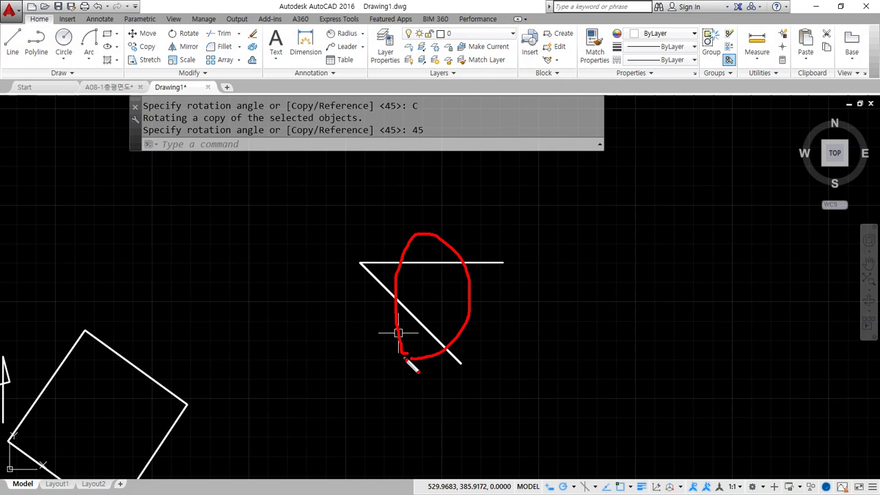
key(Escape)
Rotate a copy of both practice lines 90 degrees about their shared endpoint using the Copy option, keeping the originals
text(ro)
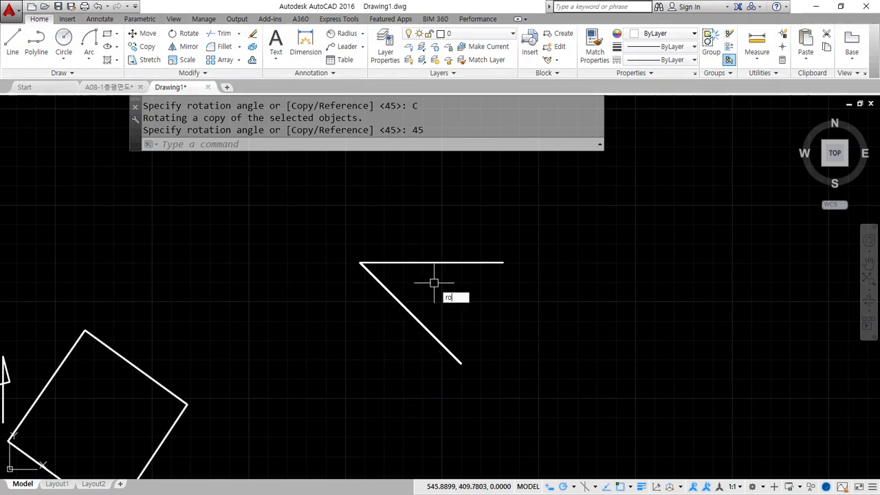
key(Return)
click(454, 203)
click(382, 339)
key(Return)
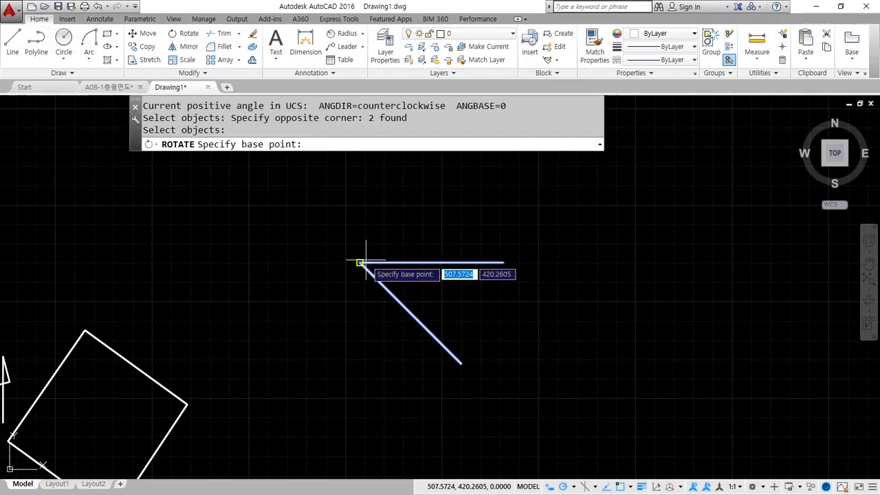
click(358, 261)
text(c)
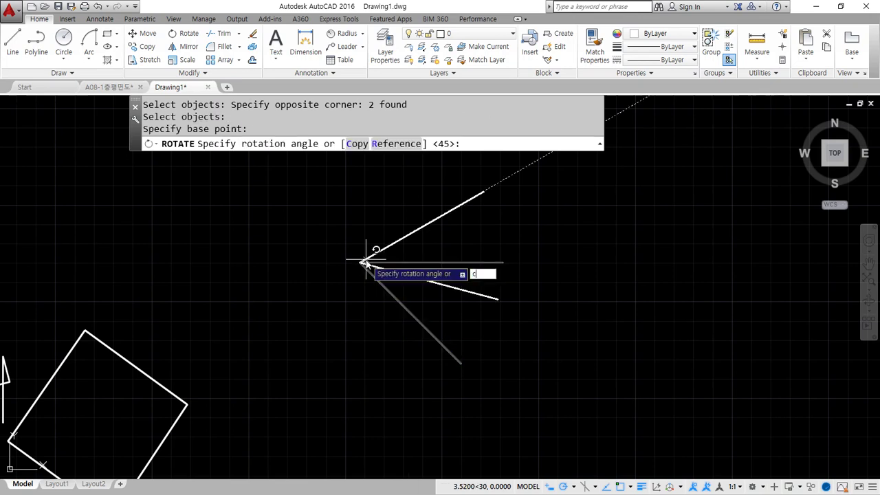
key(Return)
text(90)
key(Return)
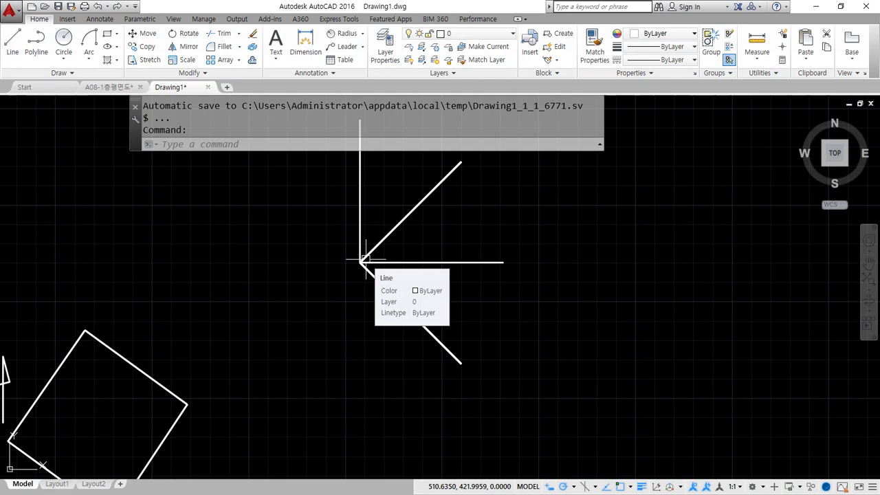
Erase all four practice lines radiating from the shared endpoint
click(391, 320)
click(319, 249)
text(e)
key(Return)
Draw a single slightly inclined practice line, rising to the right, in the cleared area
text(l)
key(Return)
click(349, 298)
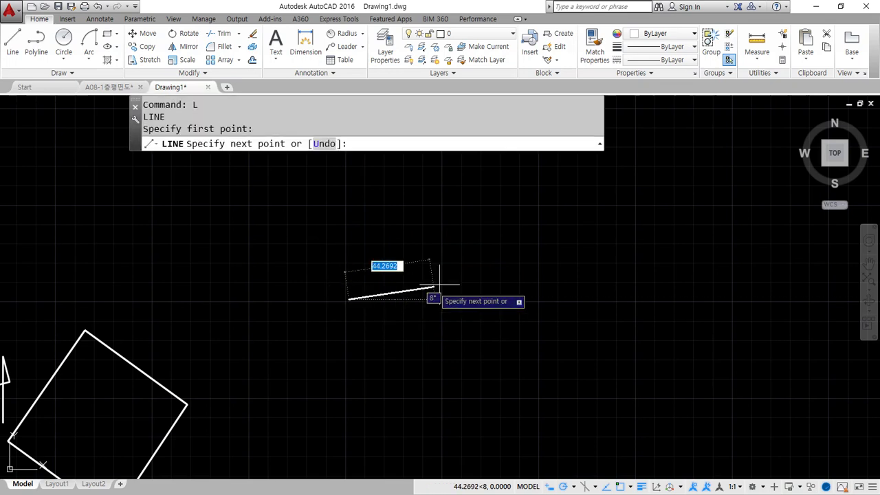
click(538, 254)
key(Return)
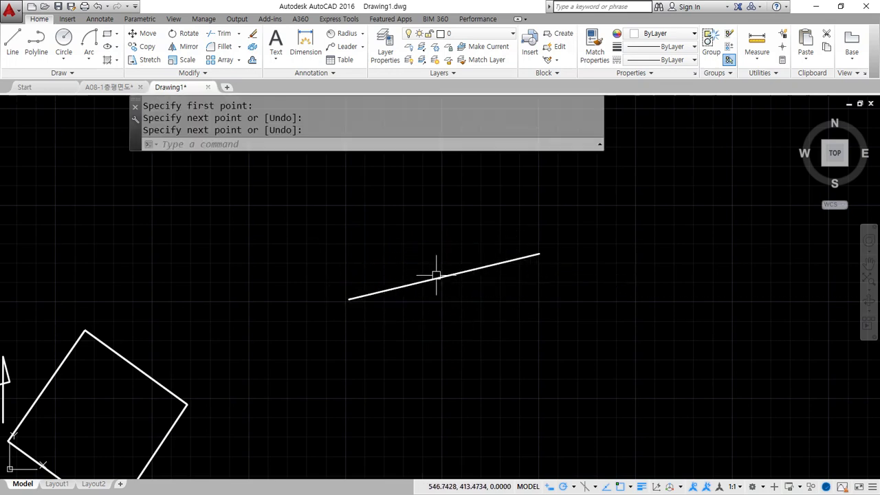
text(c)
key(Escape)
key(Escape)
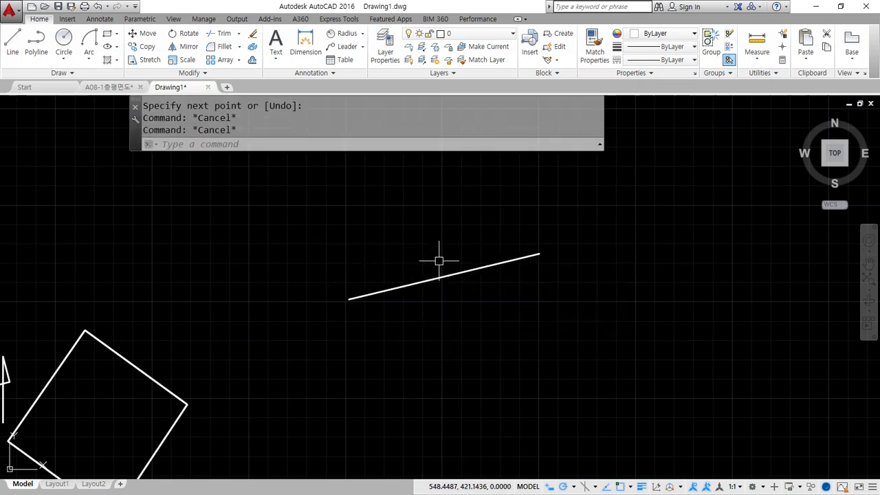
text(ro)
key(Return)
click(450, 295)
click(392, 249)
key(Return)
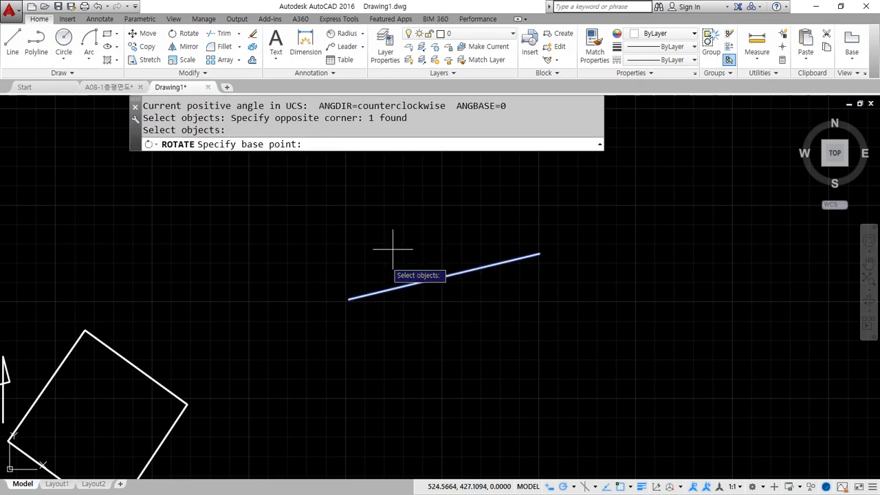
click(349, 299)
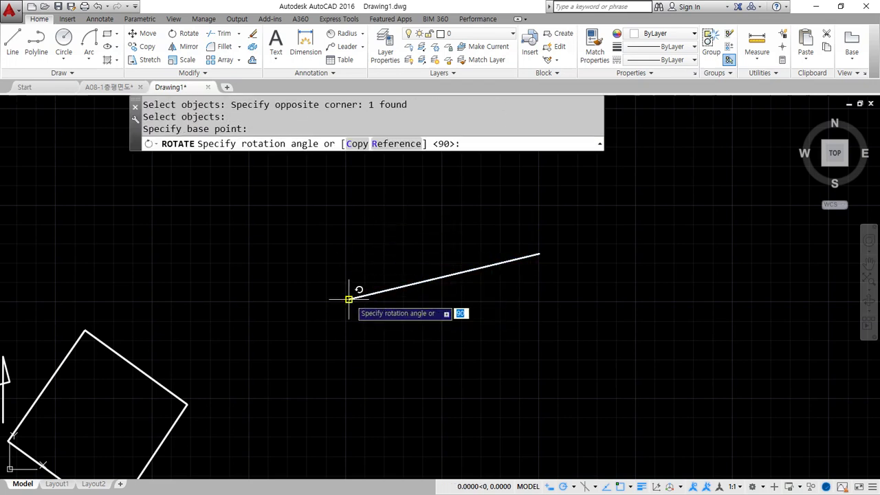
mouse_move(422, 167)
mouse_down()
mouse_move(403, 121)
mouse_move(422, 174)
mouse_up()
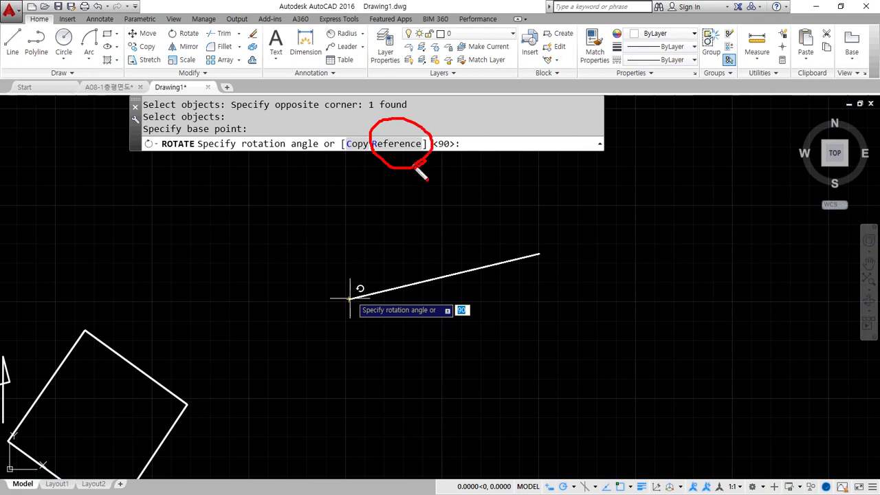
mouse_move(400, 203)
mouse_down()
mouse_move(400, 162)
mouse_move(420, 167)
mouse_up()
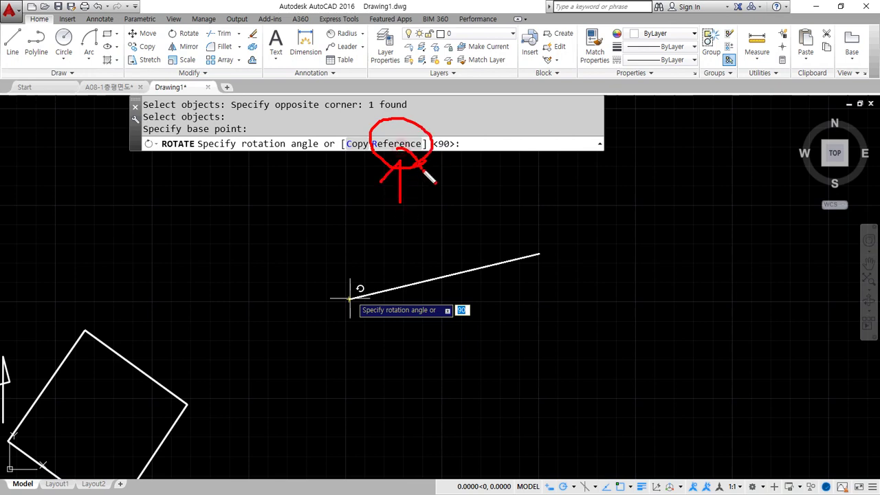
key(e)
mouse_move(394, 229)
mouse_down()
mouse_move(394, 161)
mouse_move(413, 172)
mouse_up()
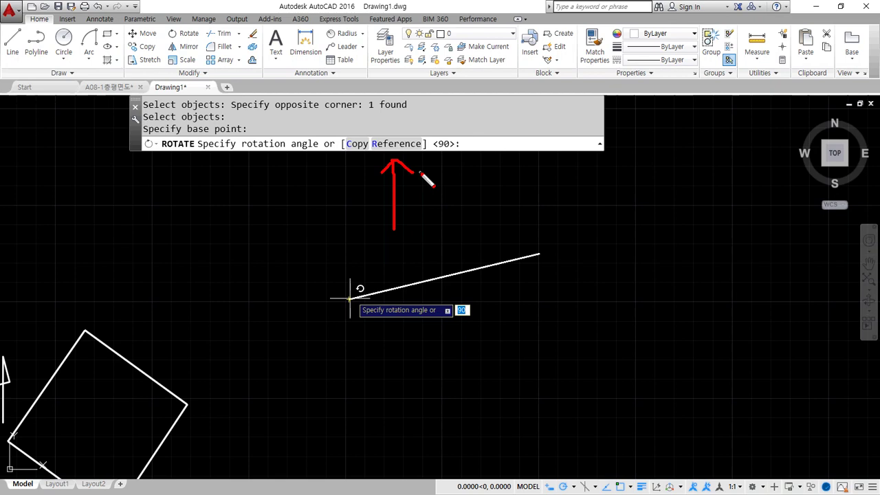
mouse_move(103, 347)
mouse_down()
mouse_move(38, 377)
mouse_move(96, 323)
mouse_up()
drag(427, 163, 383, 160)
drag(435, 162, 345, 150)
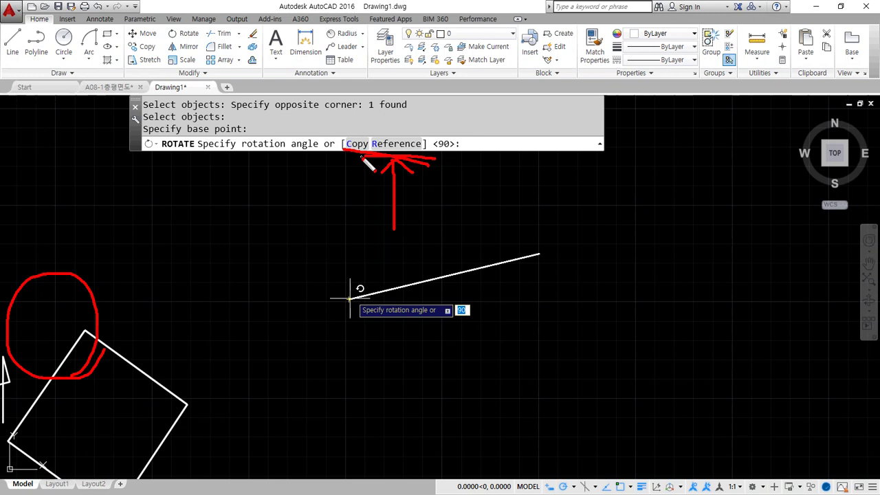
key(Escape)
Draw a horizontal practice line about 81 units long to the right of the inclined line
middle_drag(463, 328, 300, 340)
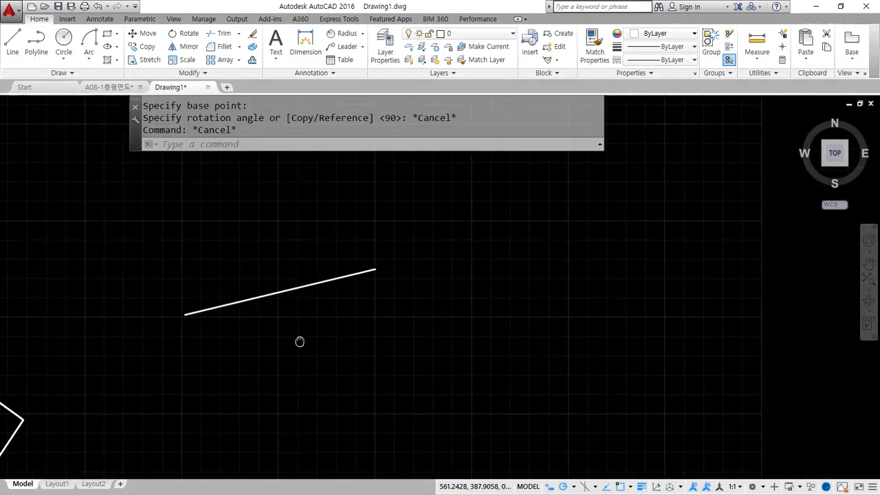
text(L)
key(Return)
click(491, 284)
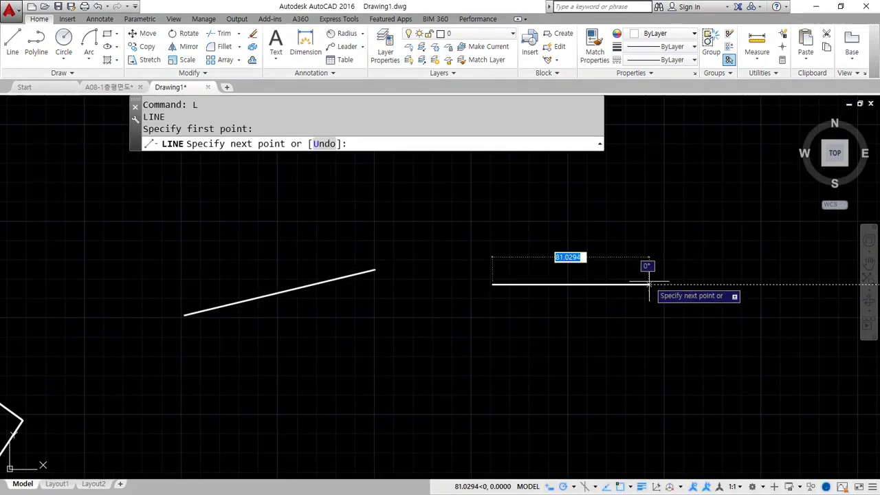
key(Return)
Rotate the horizontal line about its left endpoint using the Reference option, with reference angle 0 and new angle 45
text(RO)
key(Return)
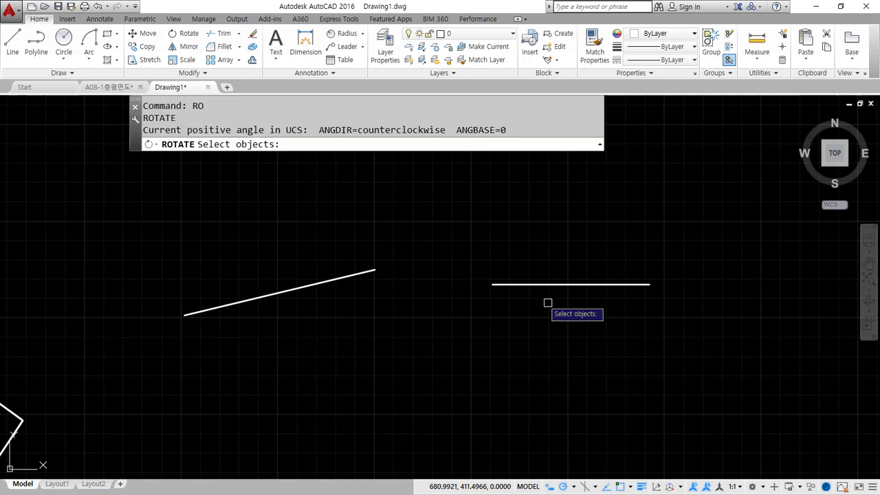
click(548, 302)
click(503, 262)
key(Return)
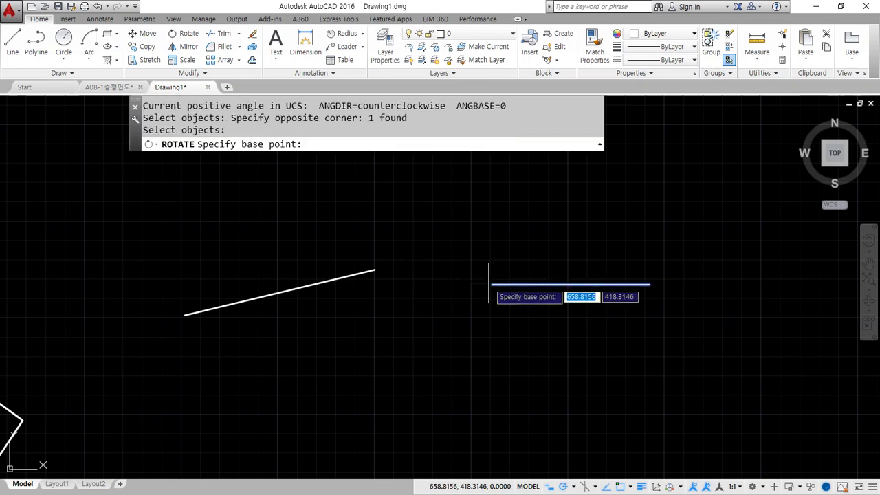
click(492, 284)
text(r)
key(Return)
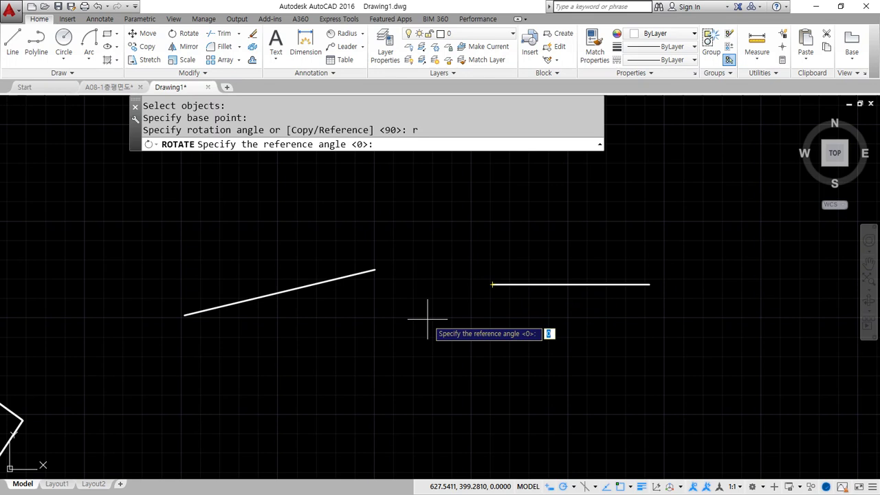
text(0)
key(Return)
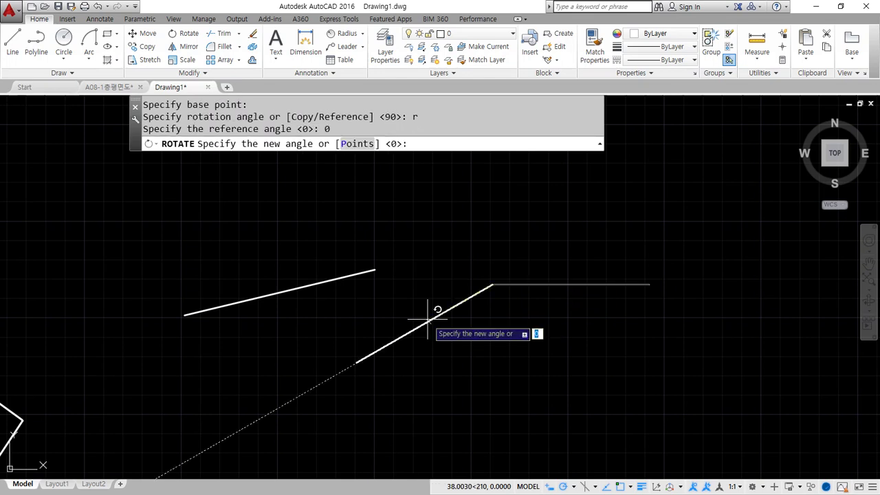
text(45)
key(Return)
Rotate the diagonal line about its lower endpoint using the Reference option, with reference angle 45 and new angle 90
key(Return)
click(526, 290)
click(467, 251)
key(Return)
click(493, 285)
text(r)
key(Return)
text(45)
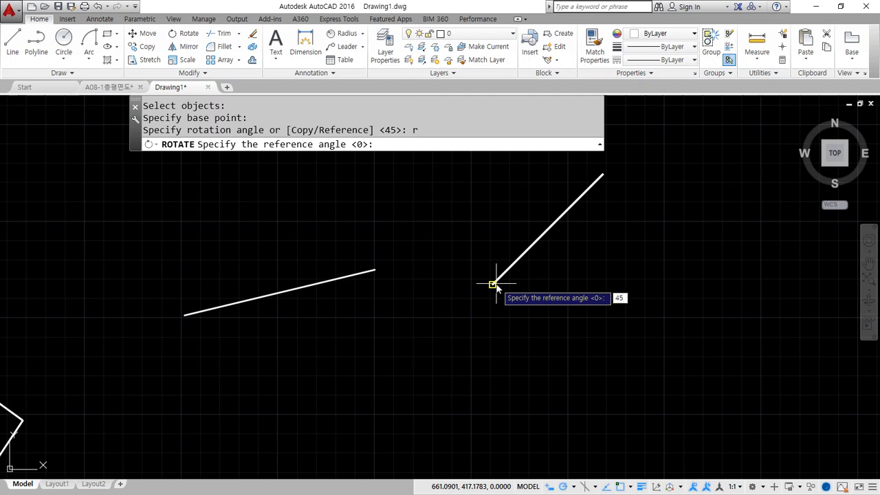
key(Return)
text(90)
key(Return)
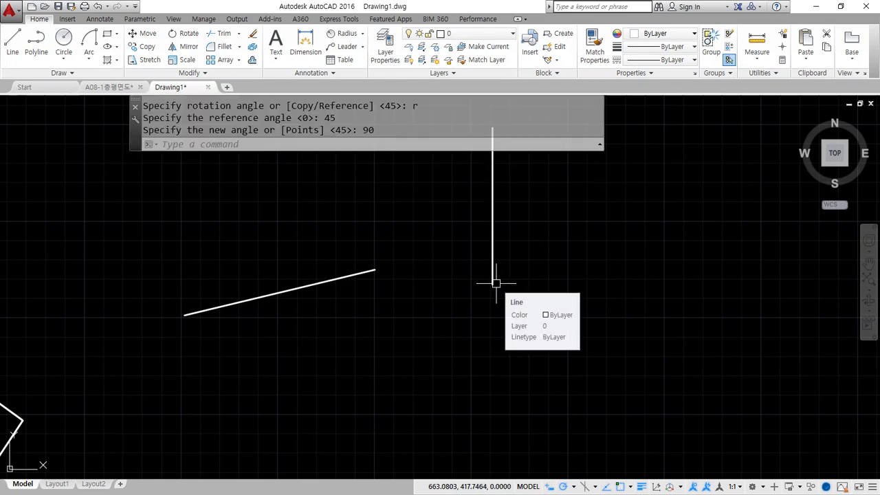
Rotate the vertical line about its lower endpoint using the Reference option, with reference angle 90 and new angle 0
key(Return)
click(546, 242)
click(418, 286)
key(Return)
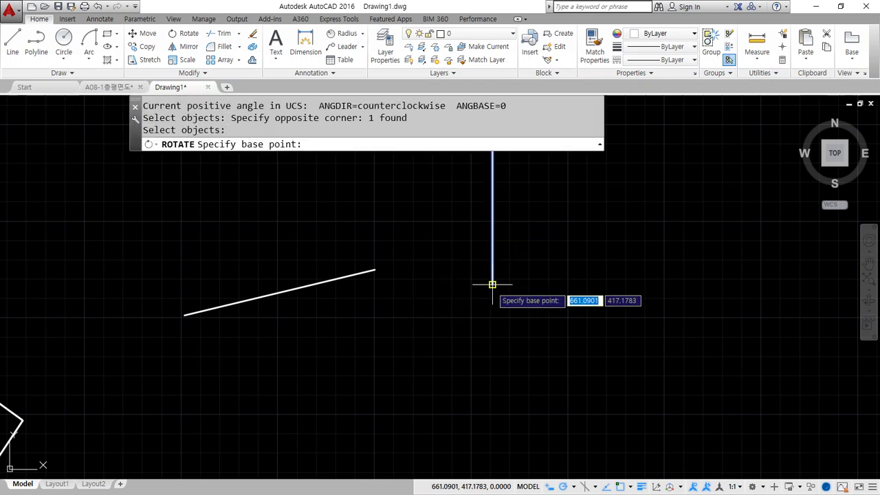
click(492, 284)
text(r)
key(Return)
text(90)
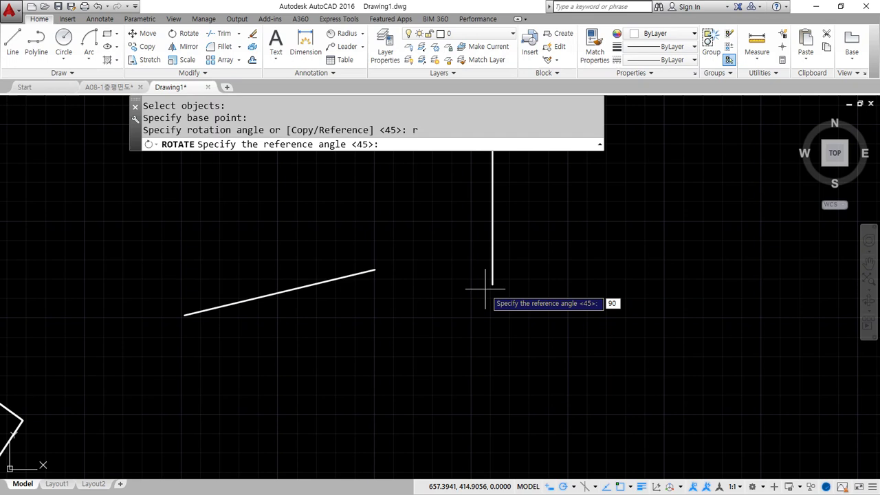
key(Return)
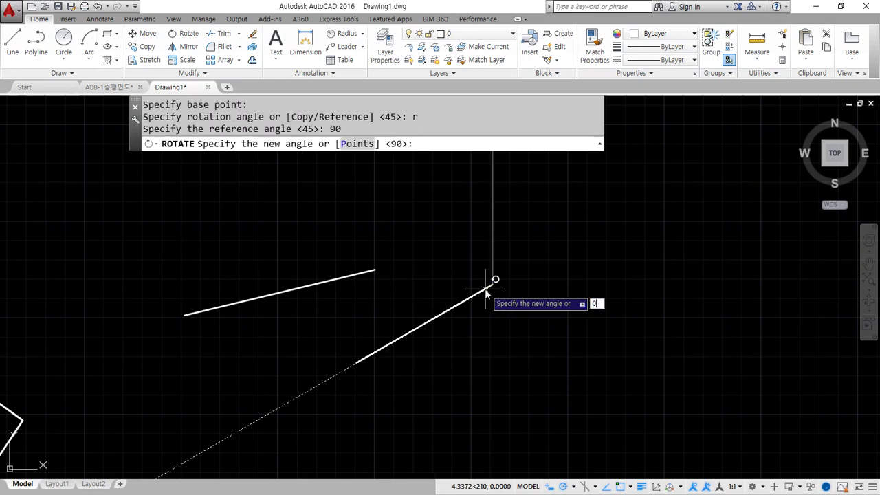
key(Return)
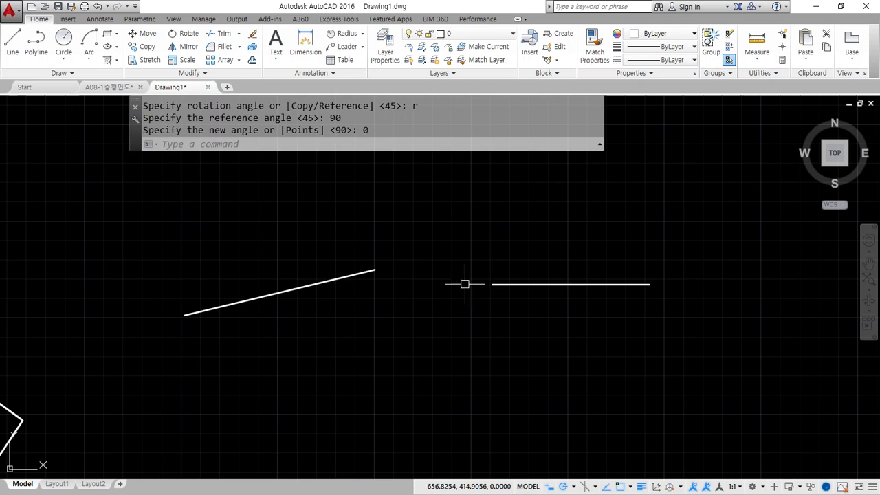
middle_drag(427, 283, 459, 286)
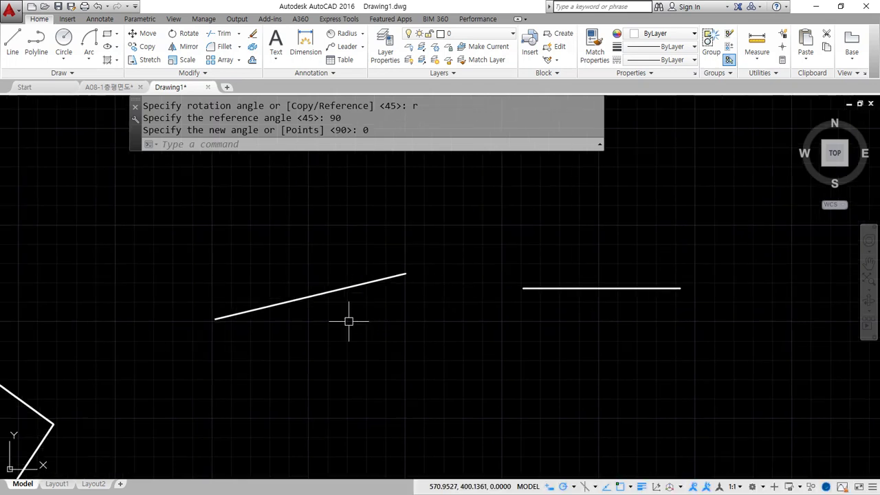
key(Return)
click(317, 323)
click(255, 272)
text(0)
key(Return)
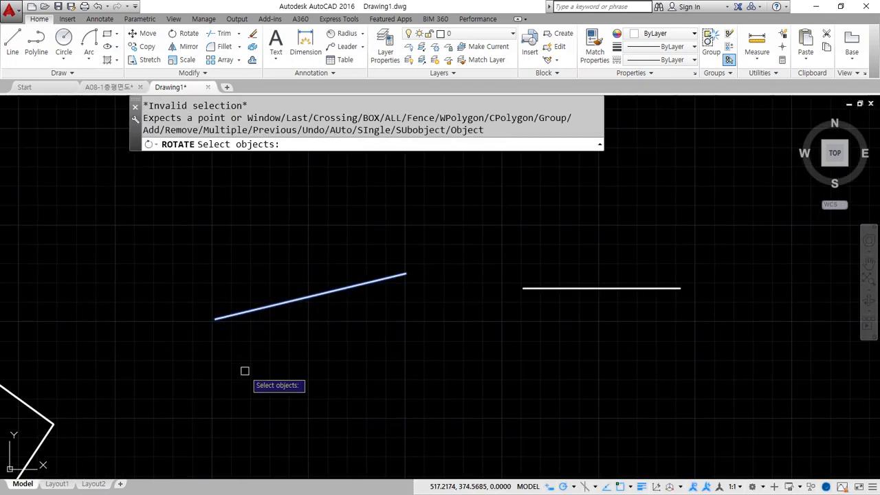
key(Escape)
Erase the inclined practice line to the left of the horizontal line
click(322, 315)
click(251, 262)
text(E)
key(Return)
Draw a new inclined line about 95 units long at about 11 degrees, to the left of the horizontal line
text(L)
key(Return)
click(211, 303)
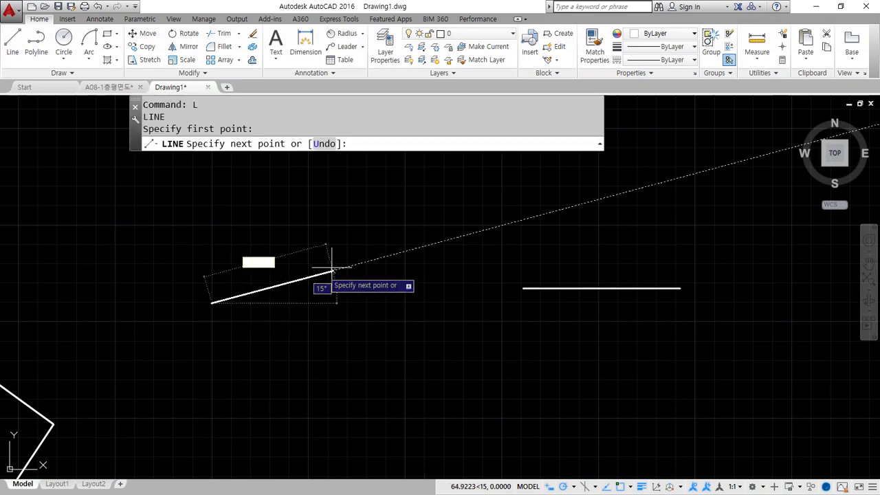
click(392, 267)
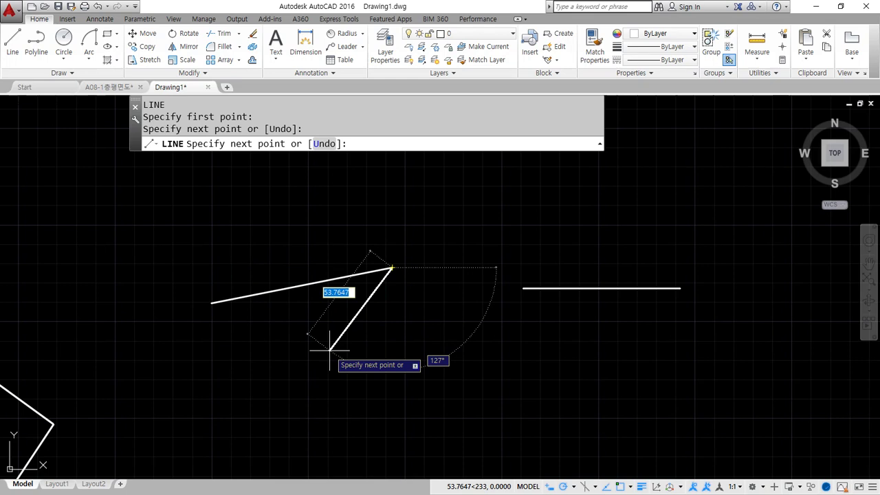
key(Return)
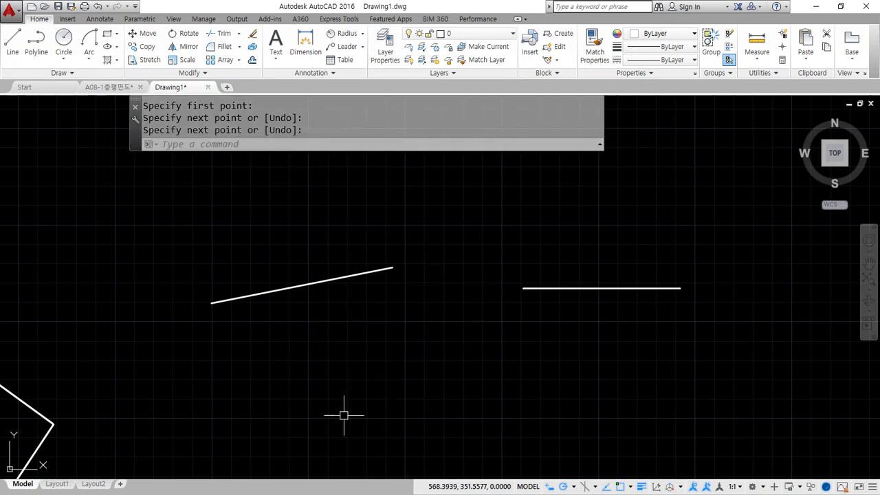
Rotate the inclined line about its lower endpoint using the Reference option, picking its two endpoints as reference and setting the new angle to 30
text(ro)
key(Return)
click(334, 318)
click(269, 232)
key(Return)
click(212, 302)
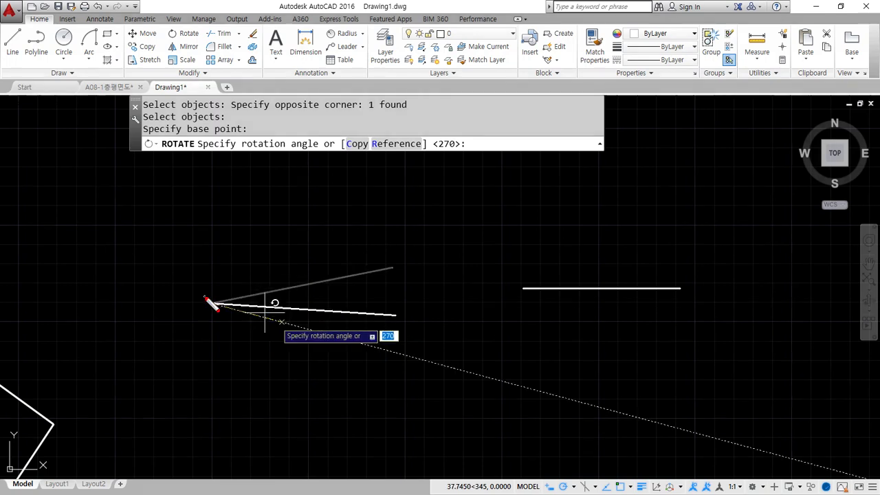
drag(212, 302, 414, 246)
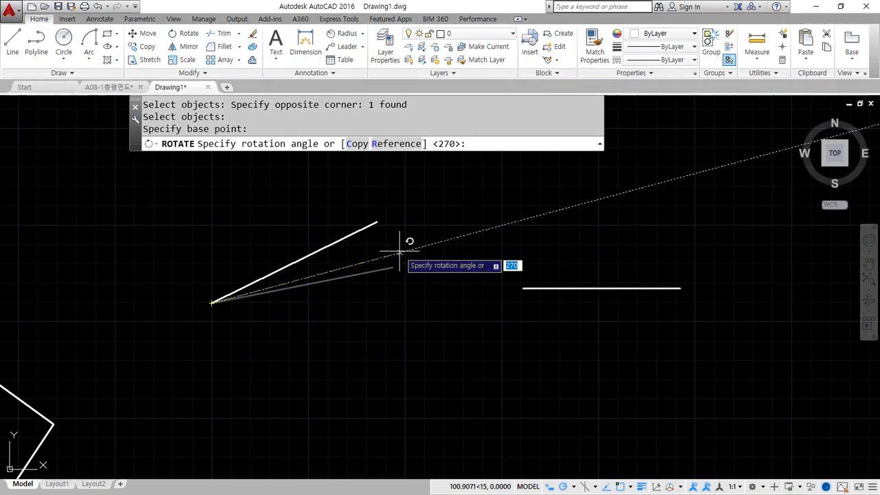
click(396, 144)
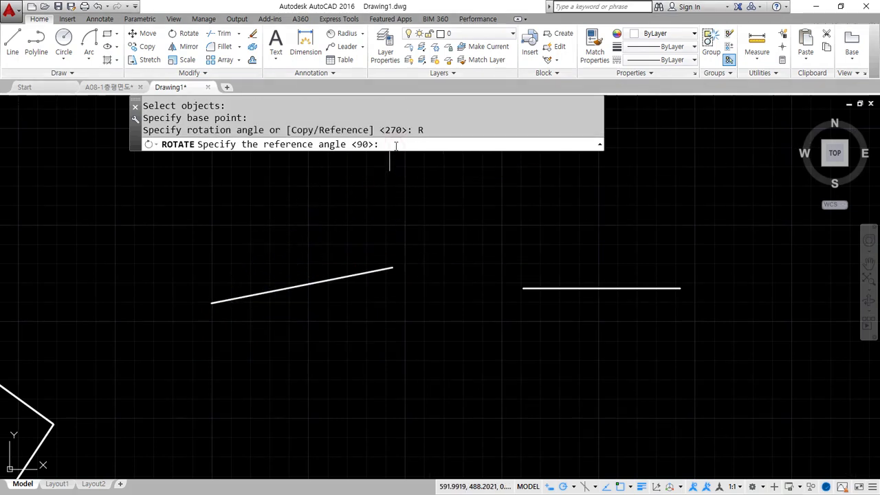
click(211, 303)
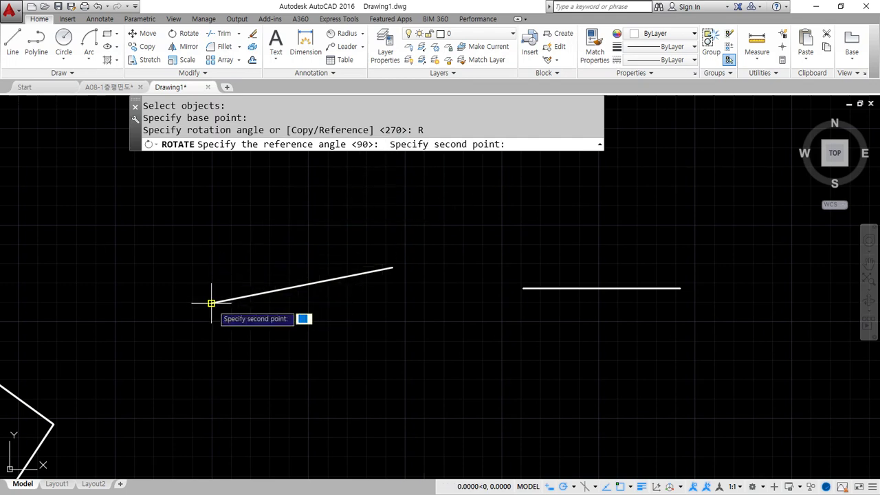
click(391, 267)
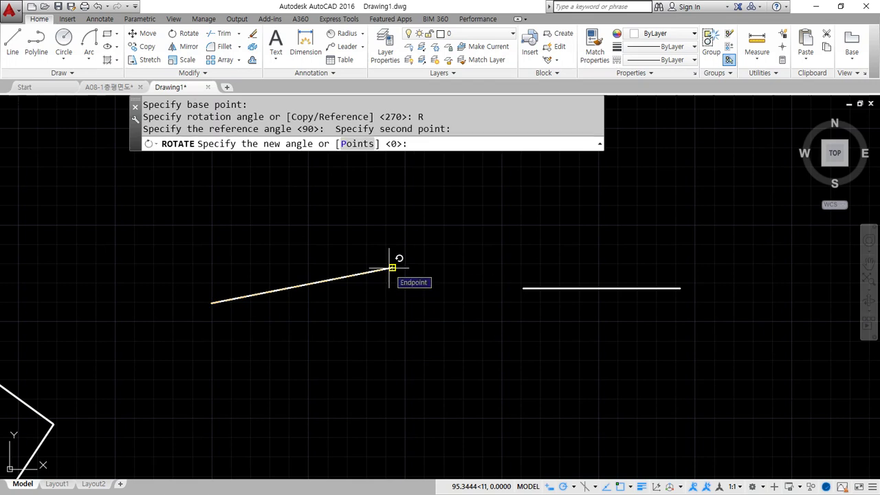
text(30)
key(Return)
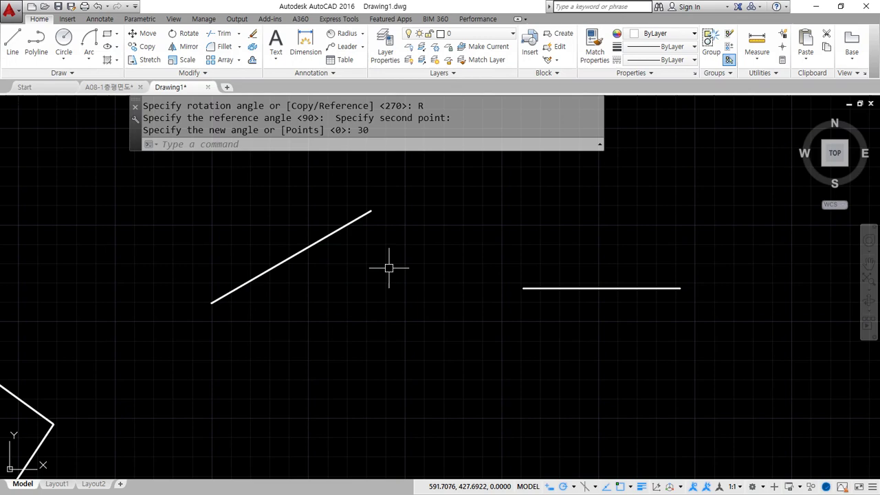
Rotate the lot boundary and north arrow about the lot's left corner by Reference, using the upper-left edge as reference and new angle 0
scroll(232, 321, down, 3)
middle_drag(232, 320, 424, 265)
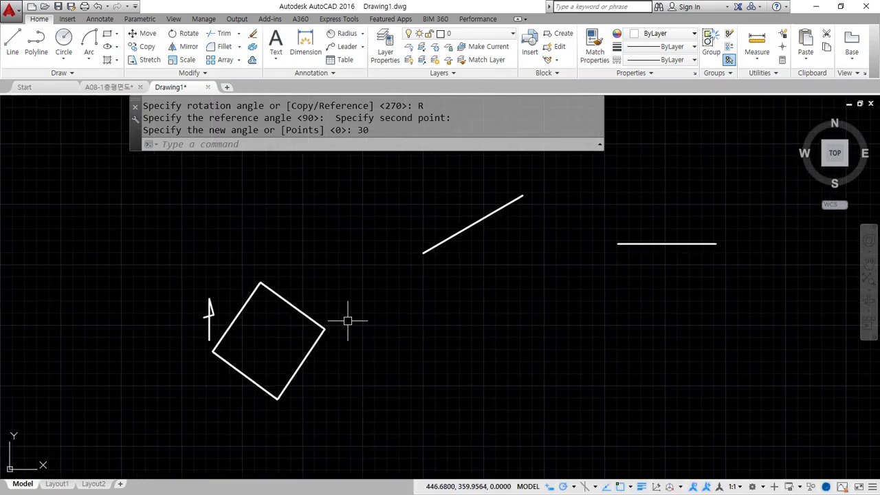
text(ro)
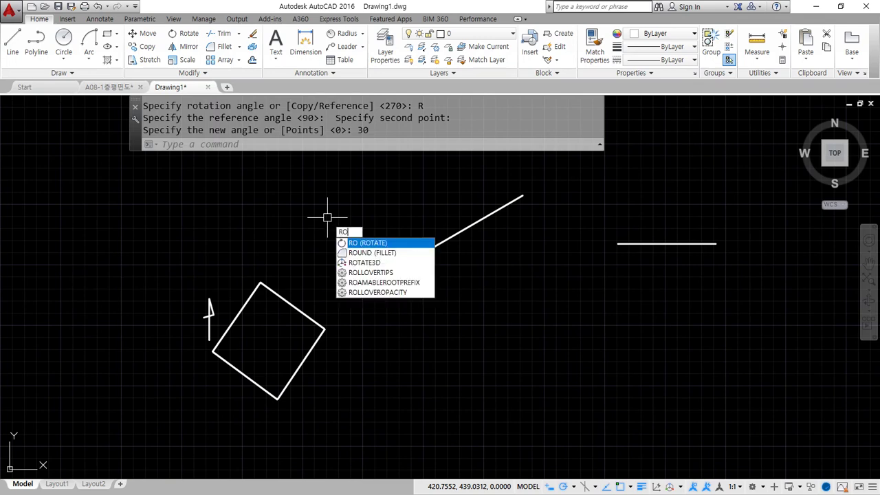
key(Return)
click(346, 423)
click(171, 237)
key(Return)
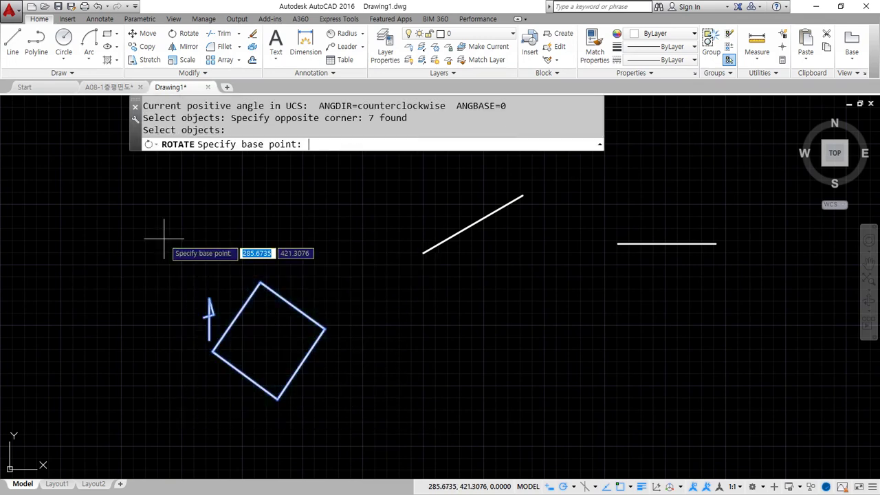
click(212, 352)
text(r)
key(Return)
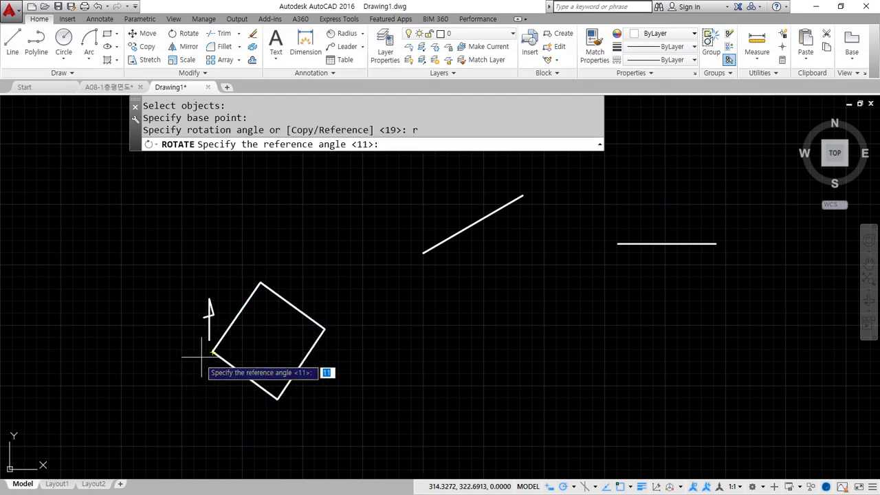
click(212, 352)
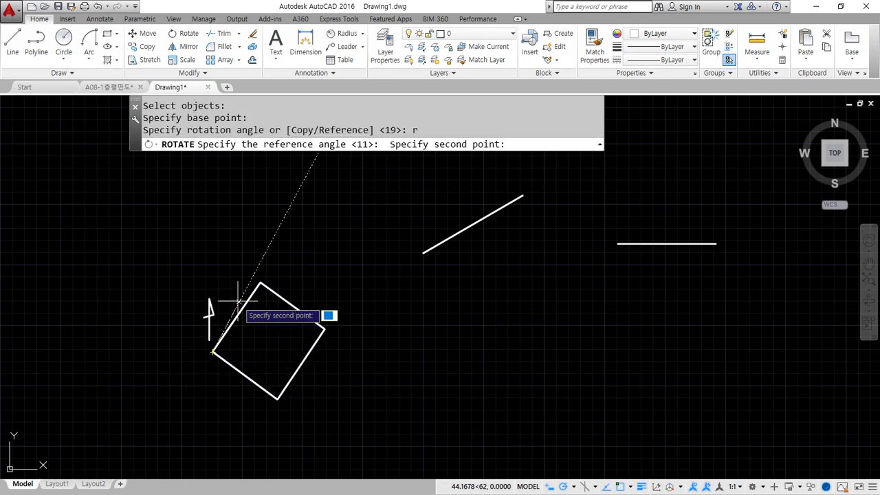
click(260, 281)
text(0)
key(Return)
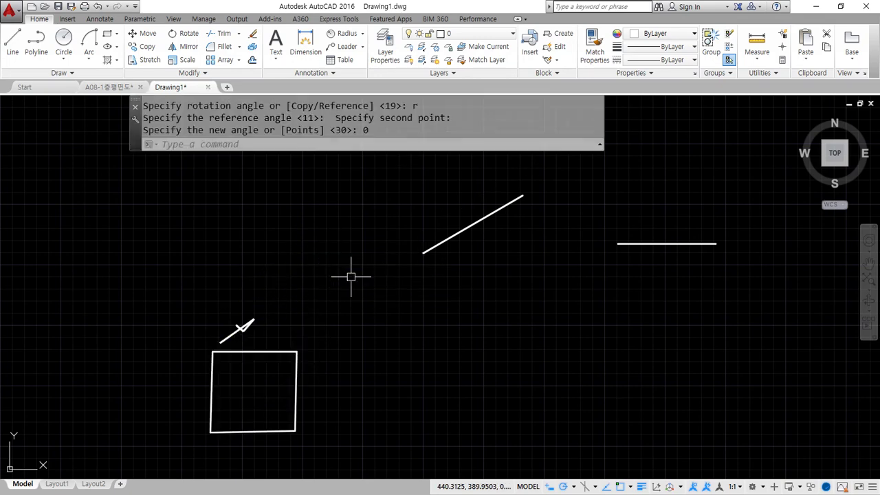
Examine the straightened lot outline and the tilted north arrow above it
scroll(325, 297, up, 2)
middle_drag(261, 379, 309, 244)
mouse_move(203, 228)
mouse_down()
mouse_move(191, 363)
mouse_move(385, 368)
mouse_move(207, 226)
mouse_up()
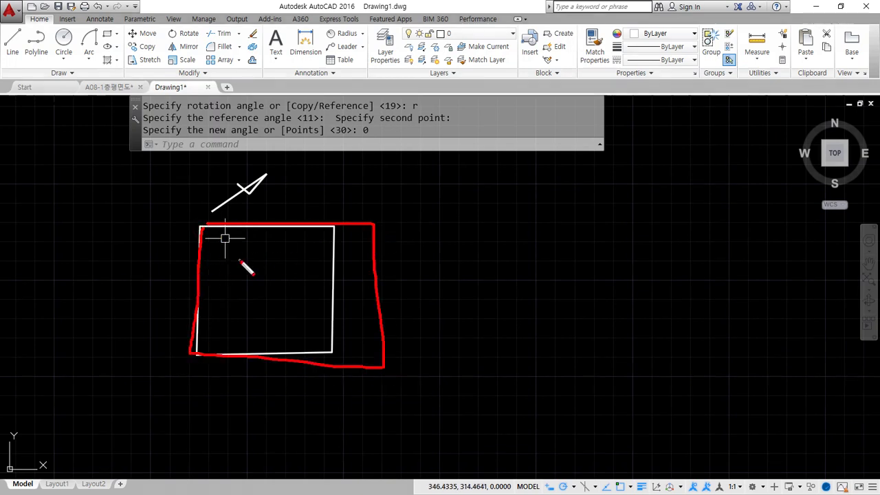
mouse_move(284, 237)
mouse_down()
mouse_move(284, 300)
mouse_move(316, 266)
mouse_move(272, 235)
mouse_up()
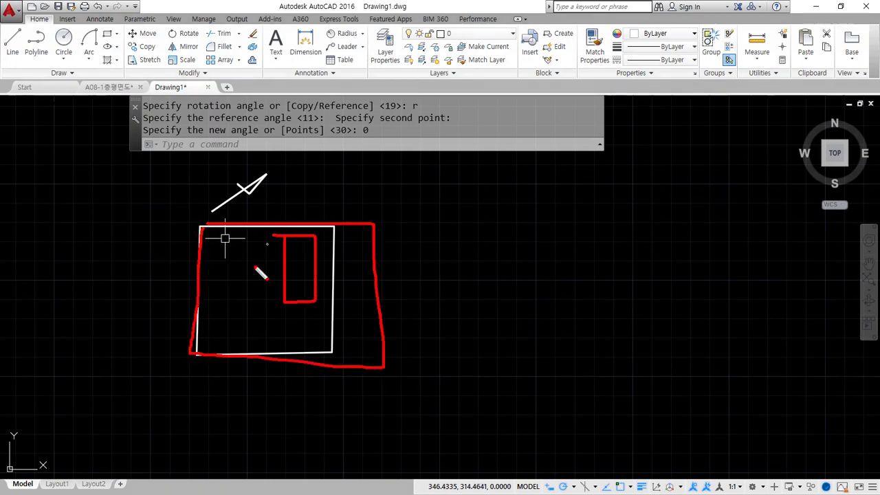
key(Escape)
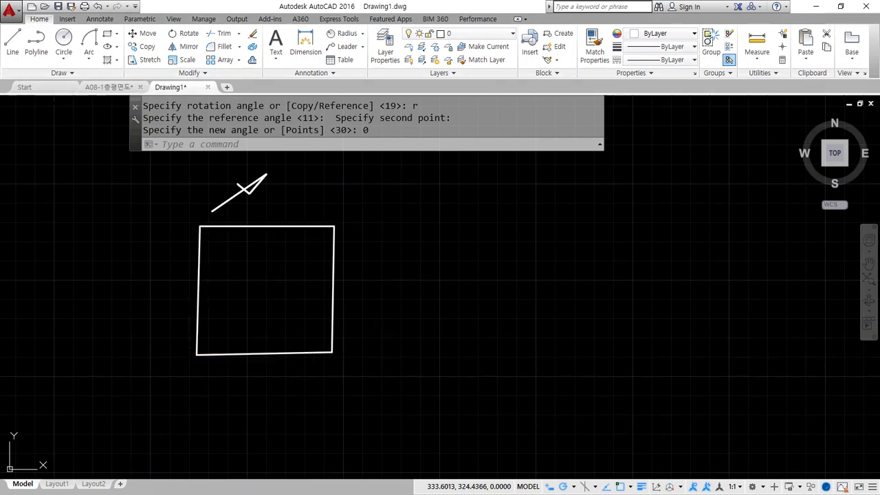
key(Escape)
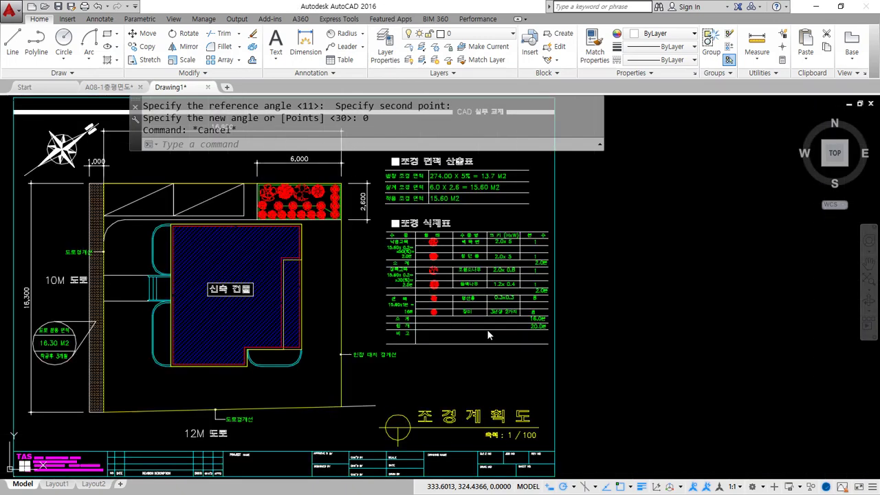
Examine the north compass symbol beside the site plan in A05-조경계획도.dwg
mouse_move(190, 220)
middle_down()
mouse_move(306, 264)
mouse_move(256, 264)
middle_up()
mouse_move(178, 220)
mouse_down()
mouse_move(180, 172)
mouse_move(145, 233)
mouse_up()
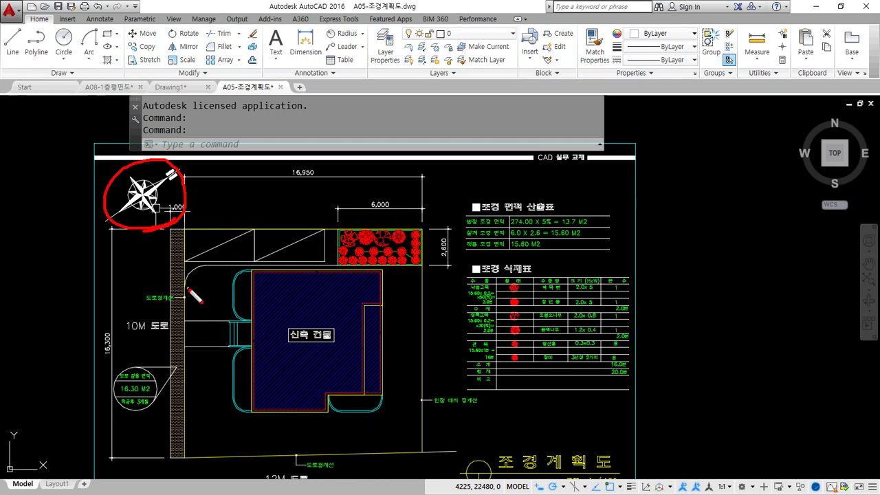
key(Escape)
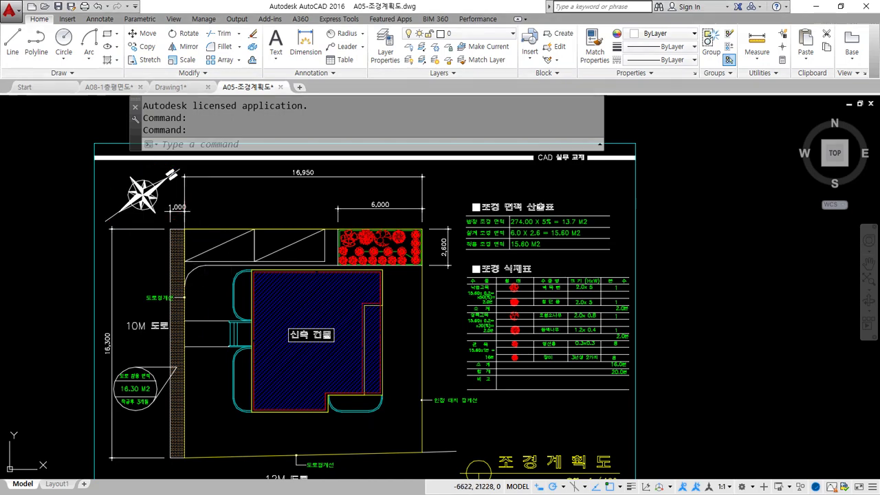
Open A04-배치도.dwg and examine the north compass symbol near the sheet's upper-left corner
drag(341, 12, 342, 11)
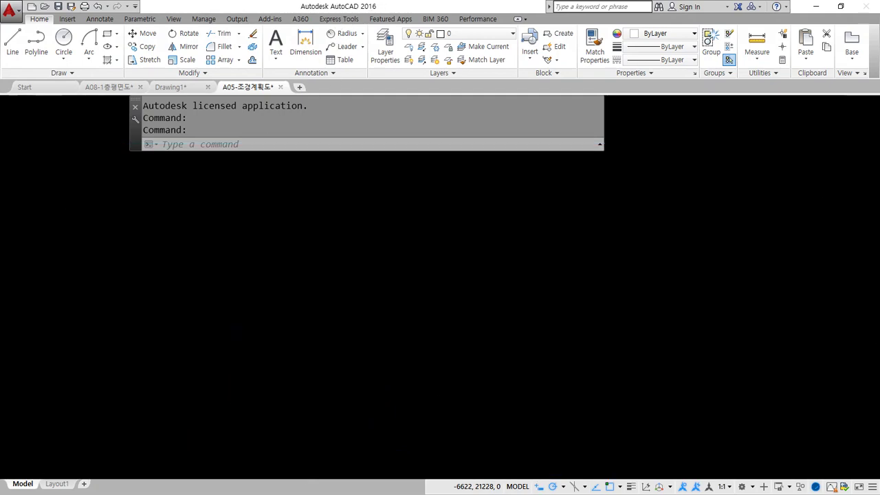
middle_drag(464, 392, 495, 402)
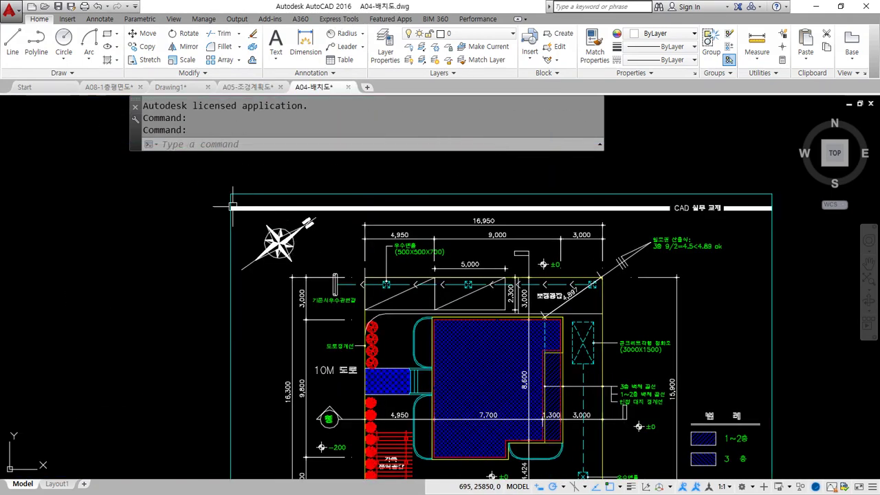
scroll(236, 206, up, 4)
key(ctrl+shift+d)
mouse_move(383, 360)
mouse_down()
mouse_move(456, 266)
mouse_move(297, 365)
mouse_move(305, 358)
mouse_up()
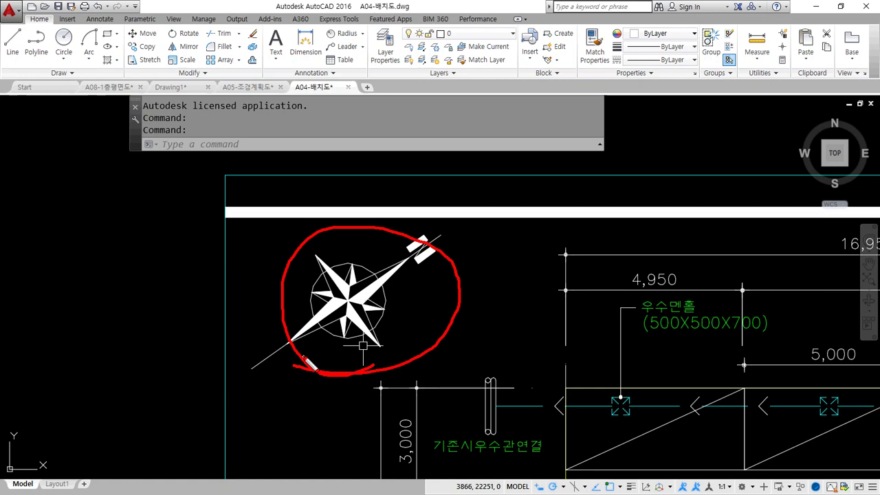
key(Escape)
Examine the diagonal sunlight-setback dimension at the lot's upper-right corner, its calculation note, and the whole site layout
scroll(408, 345, down, 2)
middle_drag(523, 333, 134, 213)
scroll(528, 237, up, 1)
scroll(450, 294, up, 1)
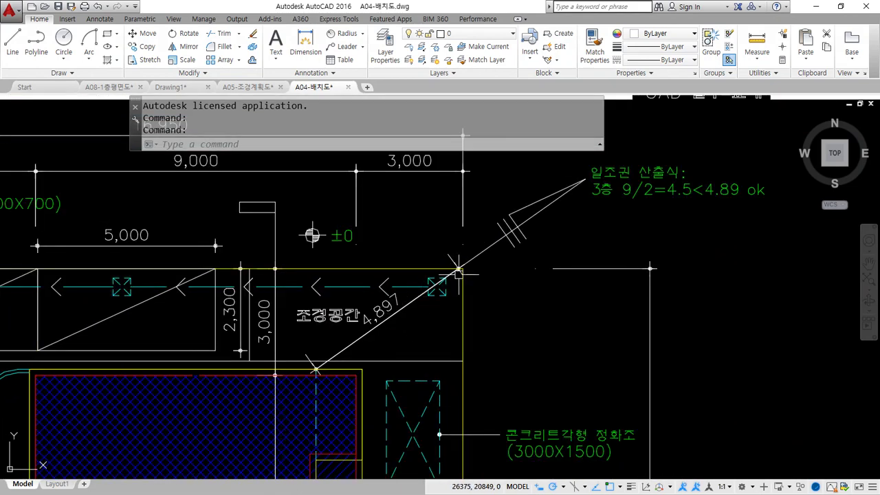
scroll(458, 283, up, 1)
key(ctrl+2)
drag(270, 398, 512, 215)
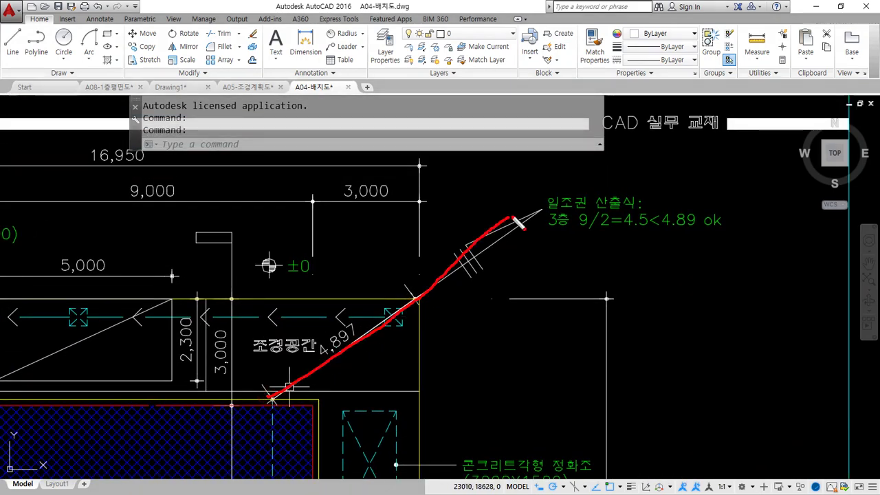
mouse_move(605, 264)
mouse_down()
mouse_move(670, 247)
mouse_move(625, 273)
mouse_up()
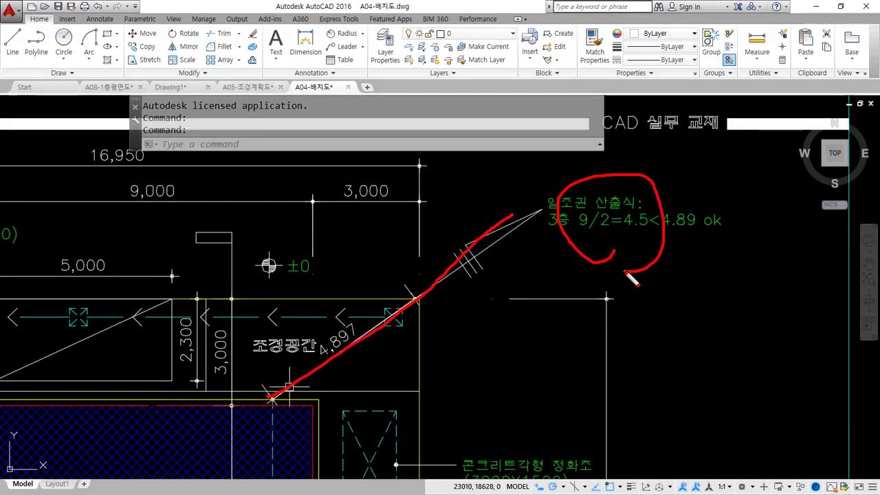
key(Escape)
scroll(567, 328, down, 6)
middle_drag(450, 392, 398, 290)
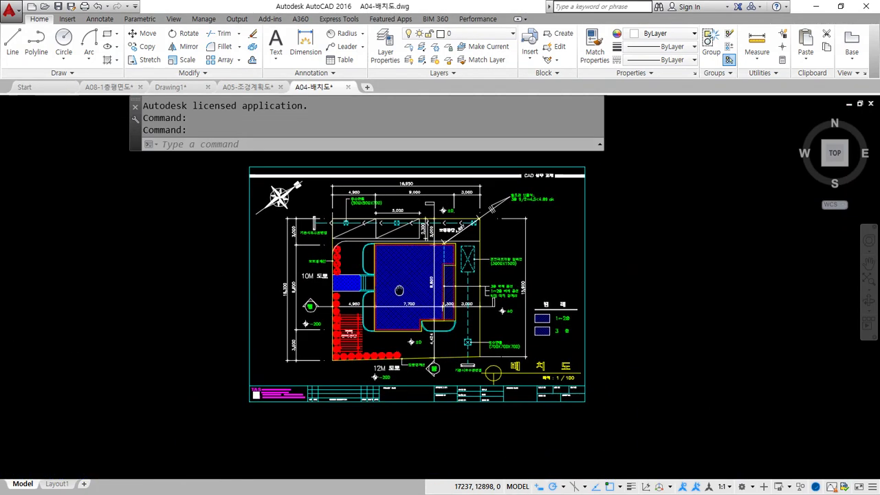
scroll(397, 301, up, 2)
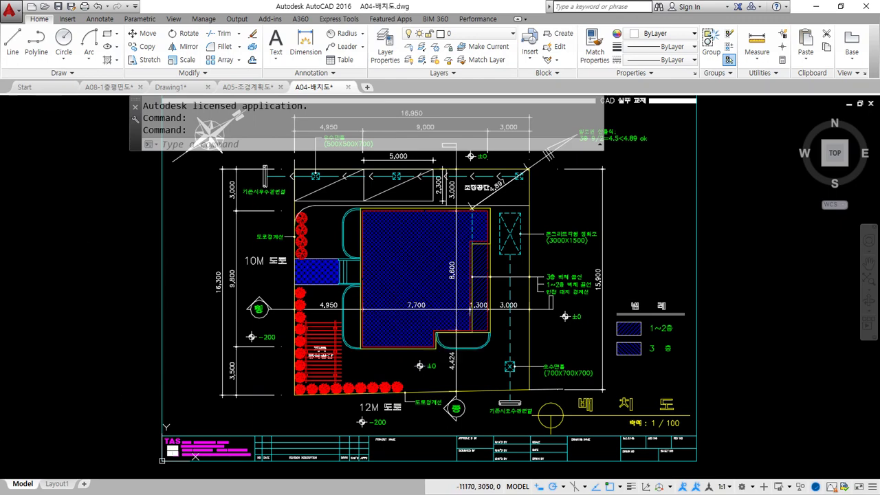
Switch to the image viewer with the land-use certificate 다운로드.png and enlarge its cadastral map around lot 88-6
key(alt+Tab)
double_click(770, 282)
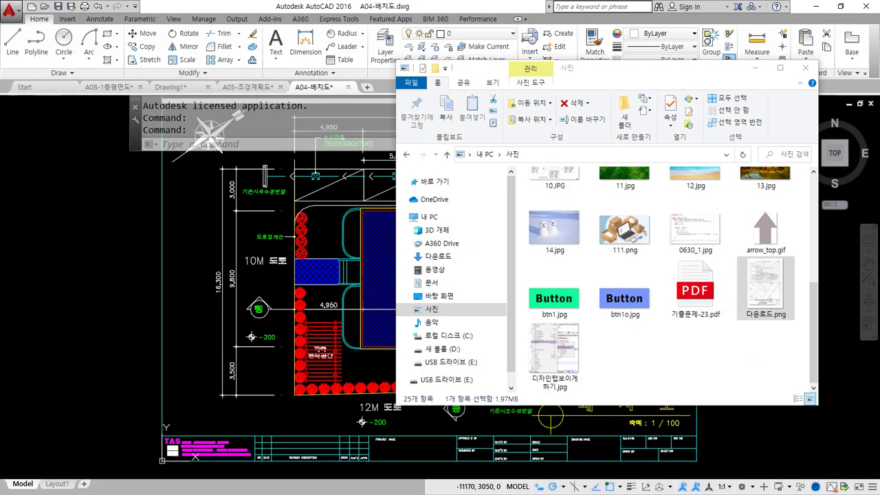
key(Return)
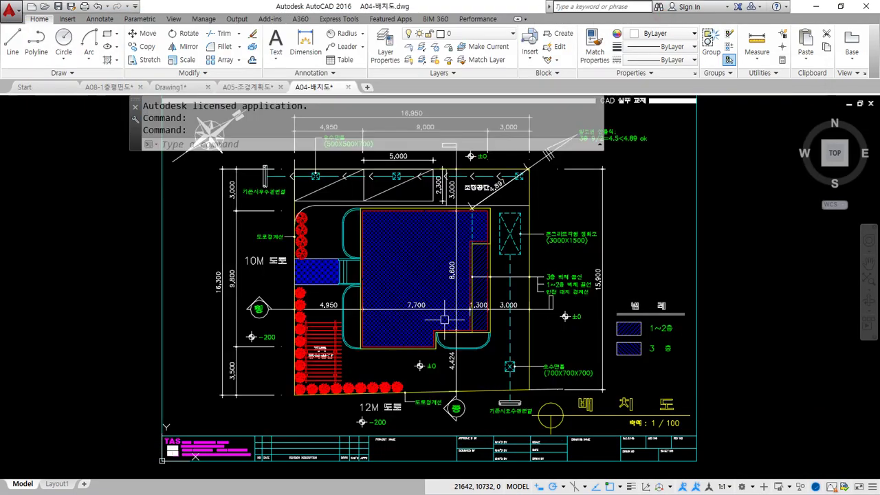
key(alt+Tab)
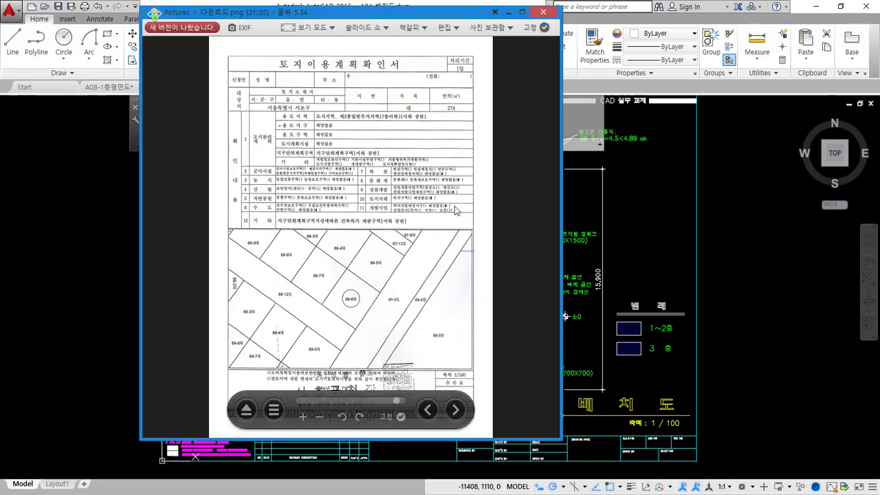
click(522, 11)
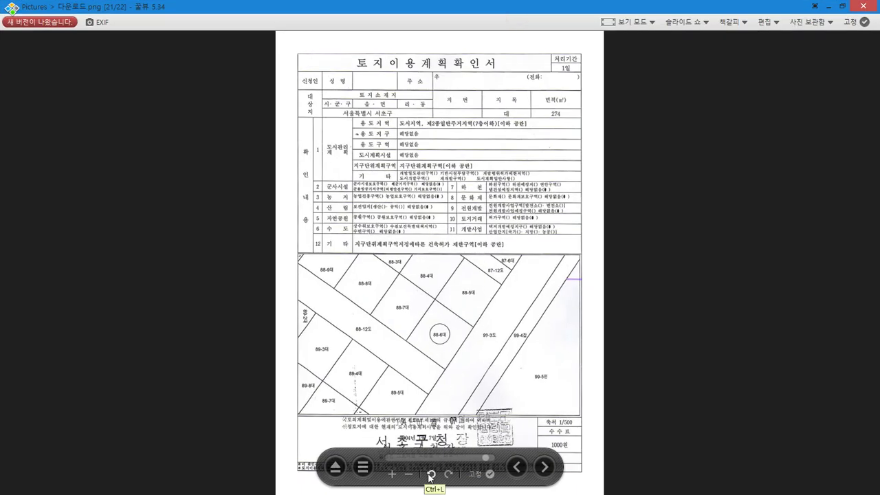
click(393, 474)
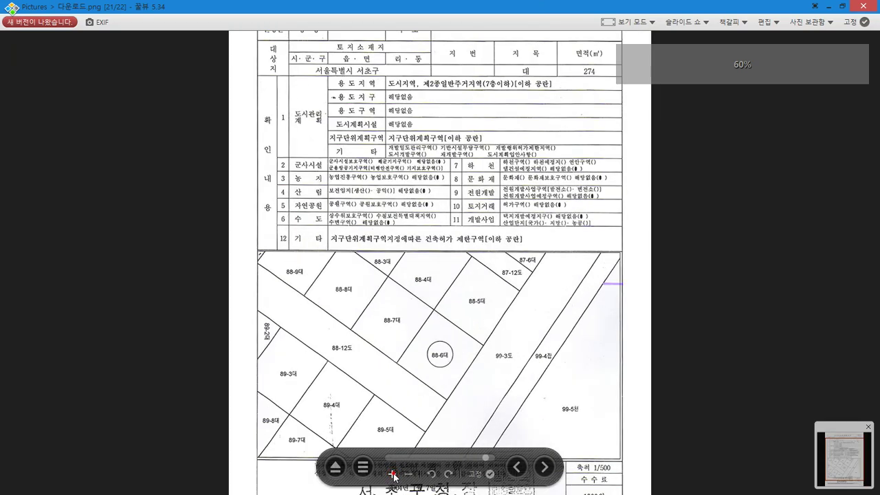
click(393, 473)
scroll(474, 262, down, 3)
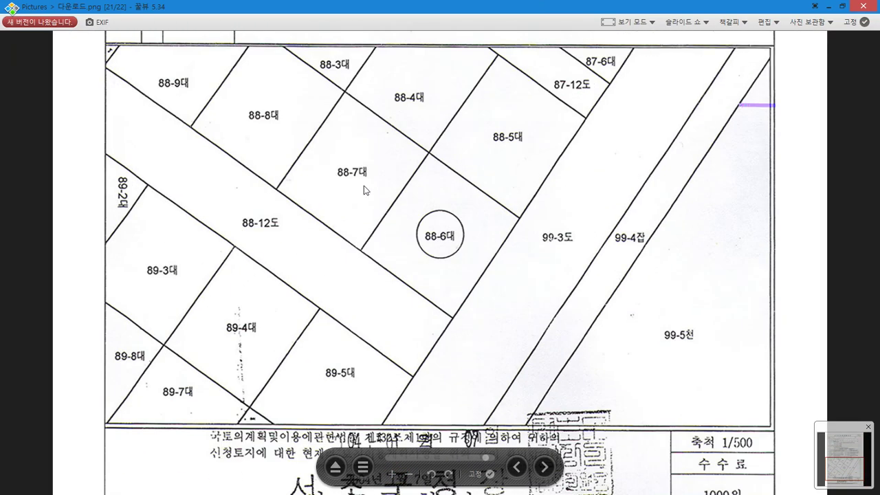
Examine the directions from lot 88-6 towards neighbouring lots 88-5, 88-7 and 88-4 on the cadastral map, and review the certificate above it
mouse_move(457, 204)
mouse_down()
mouse_move(493, 137)
mouse_move(510, 148)
mouse_up()
mouse_move(434, 218)
mouse_down()
mouse_move(375, 187)
mouse_move(393, 159)
mouse_up()
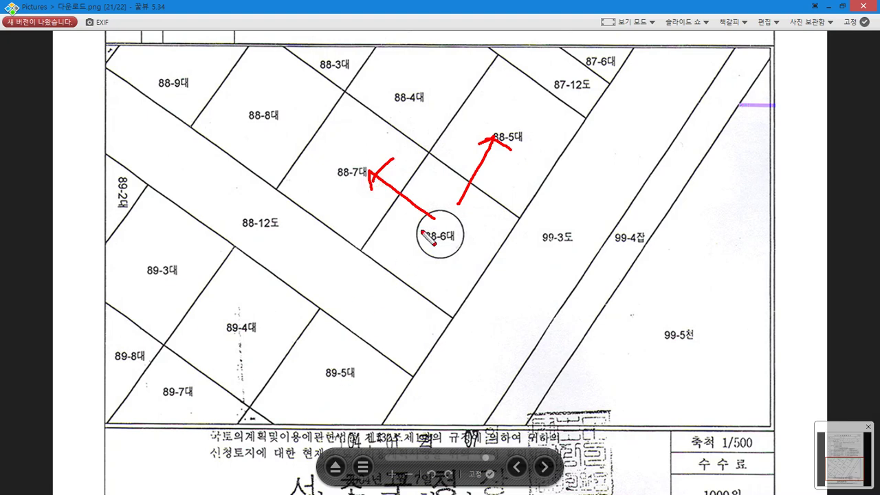
key(Delete)
drag(434, 214, 425, 102)
mouse_move(426, 101)
mouse_down()
mouse_move(415, 114)
mouse_move(439, 112)
mouse_up()
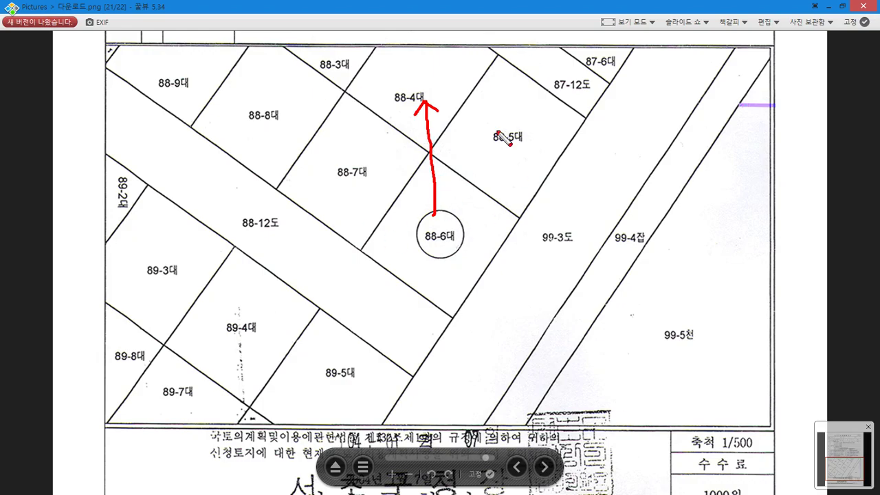
key(Escape)
scroll(439, 126, down, 3)
scroll(440, 126, up, 9)
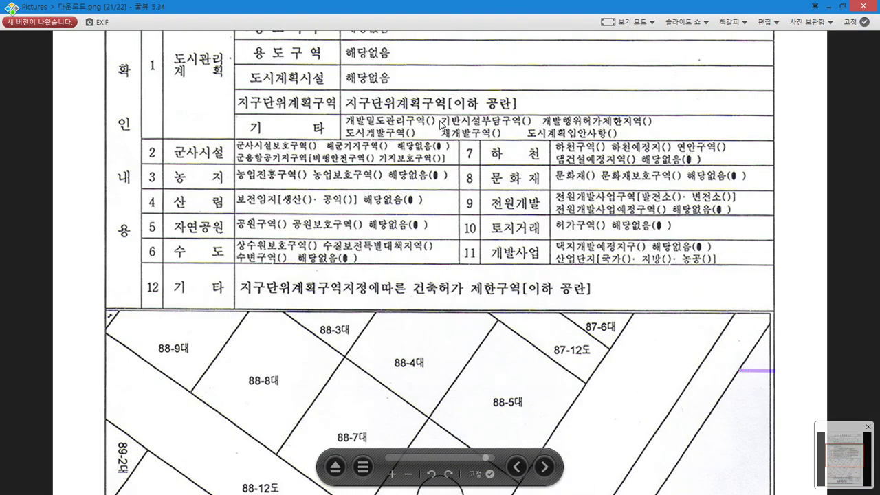
Close the land-use certificate image and switch from A04-배치도.dwg back to Drawing1.dwg with an empty area in view
scroll(458, 124, down, 10)
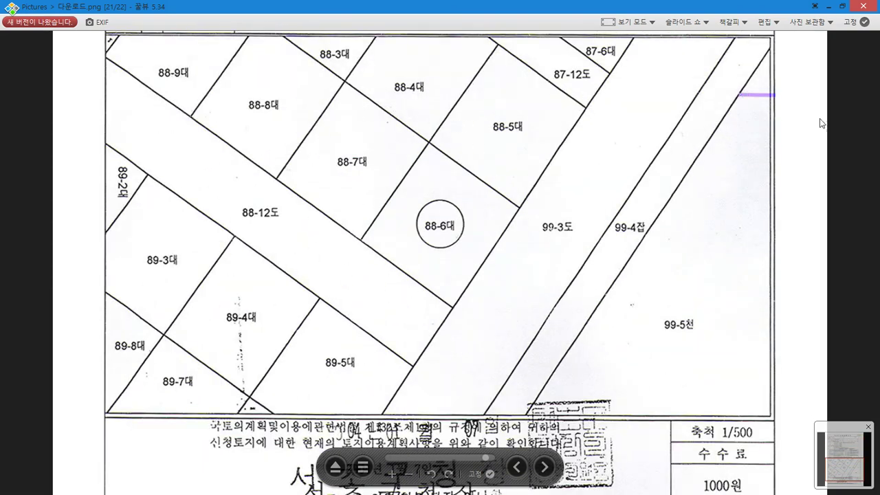
click(863, 7)
middle_drag(413, 268, 412, 271)
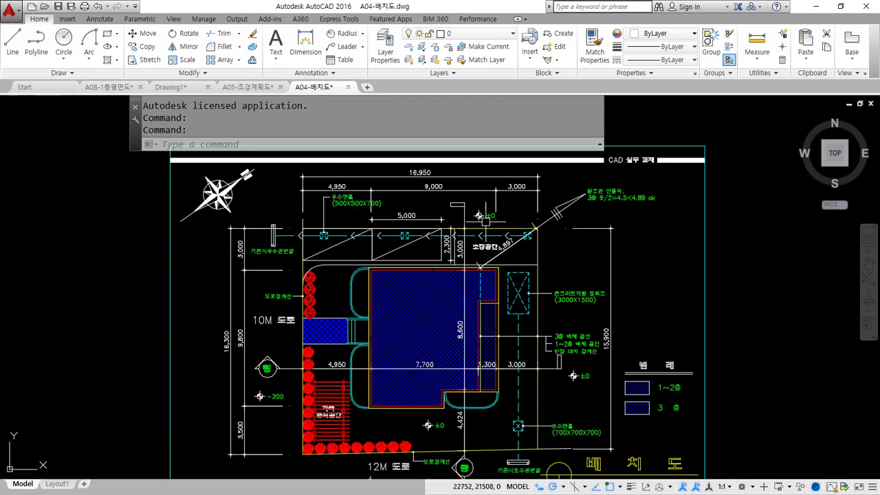
click(198, 90)
middle_drag(267, 224, 305, 226)
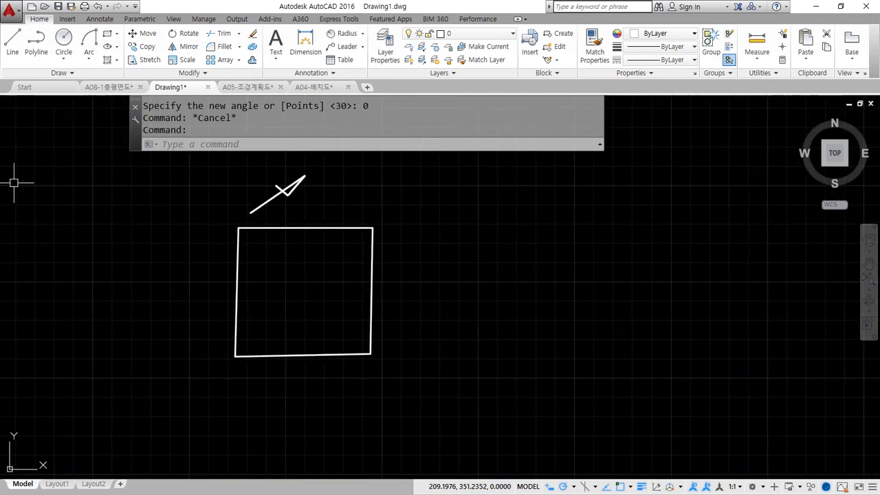
text(z)
key(Return)
text(a)
key(Return)
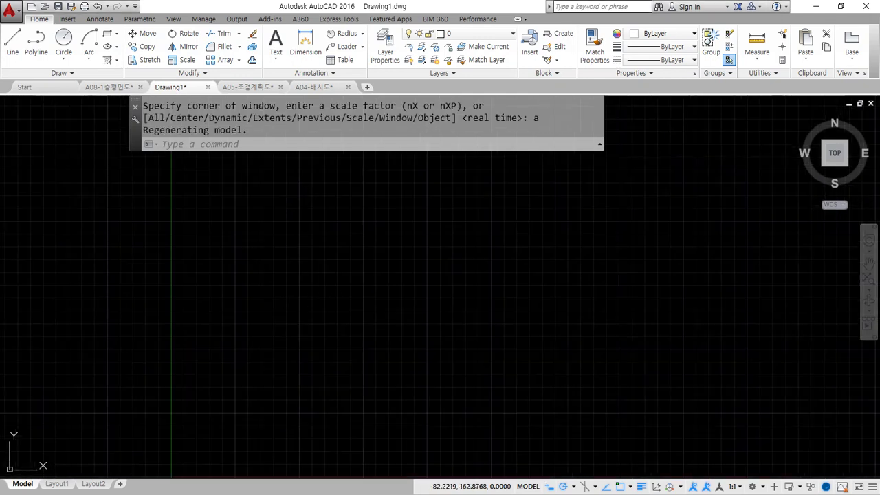
Draw a horizontal line and a vertical line running down from its left end
text(l)
key(Return)
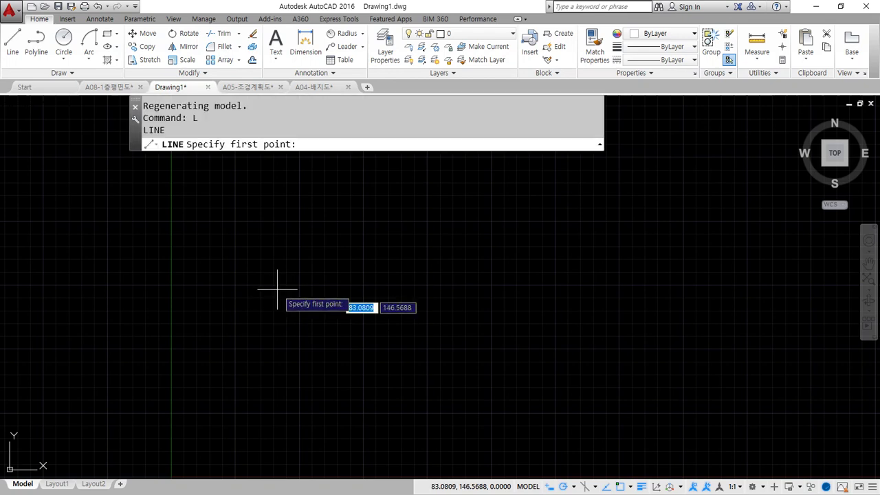
click(276, 272)
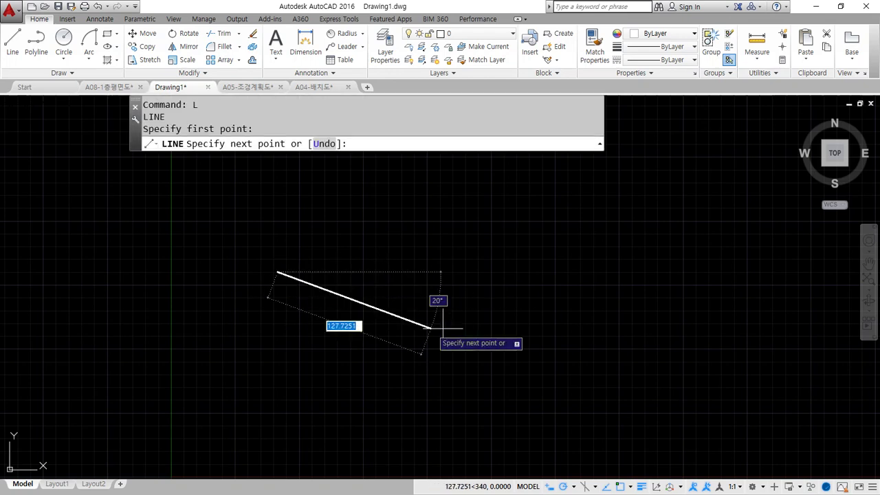
click(465, 272)
key(Return)
key(Return)
click(277, 272)
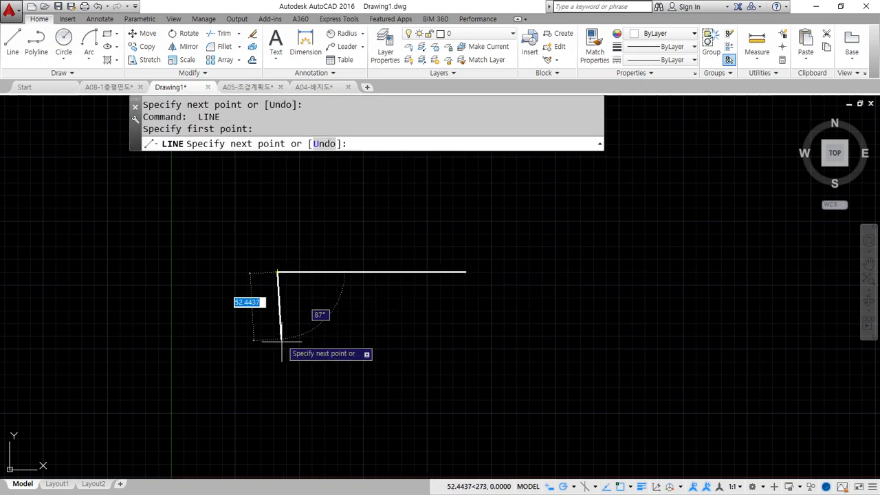
click(278, 386)
key(Return)
scroll(306, 301, up, 2)
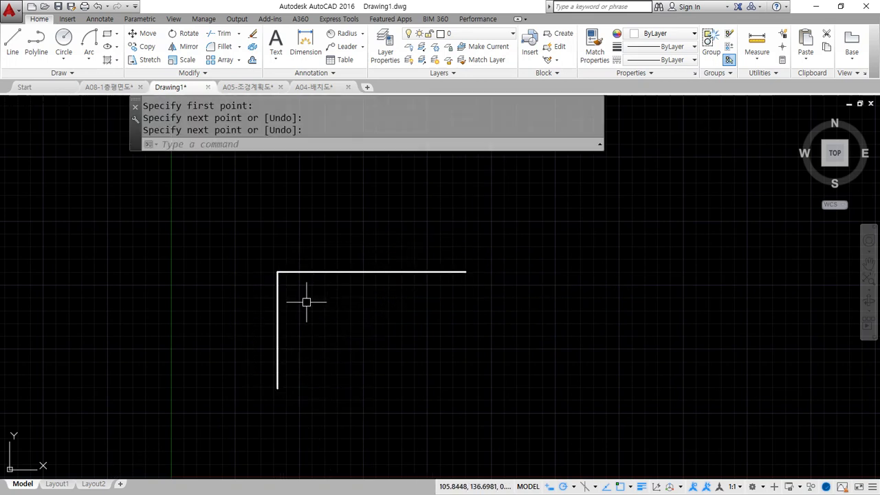
Offset the horizontal line downward by 62
text(o)
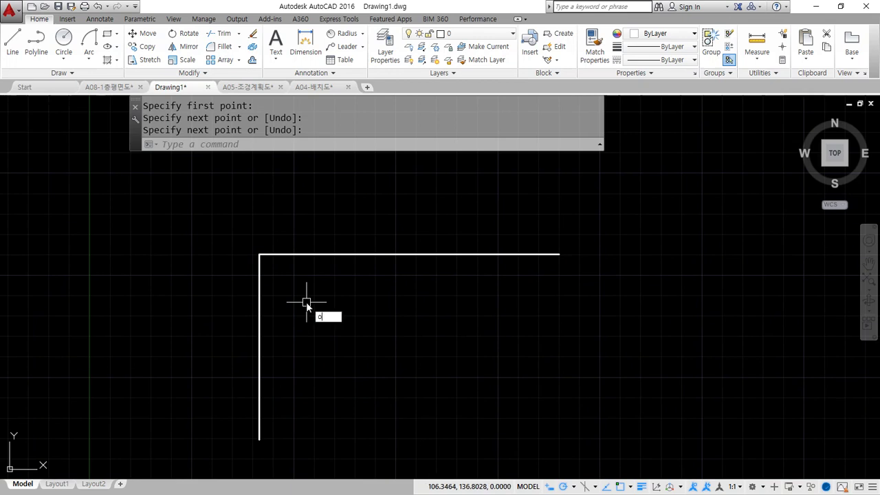
key(Return)
text(62)
key(Return)
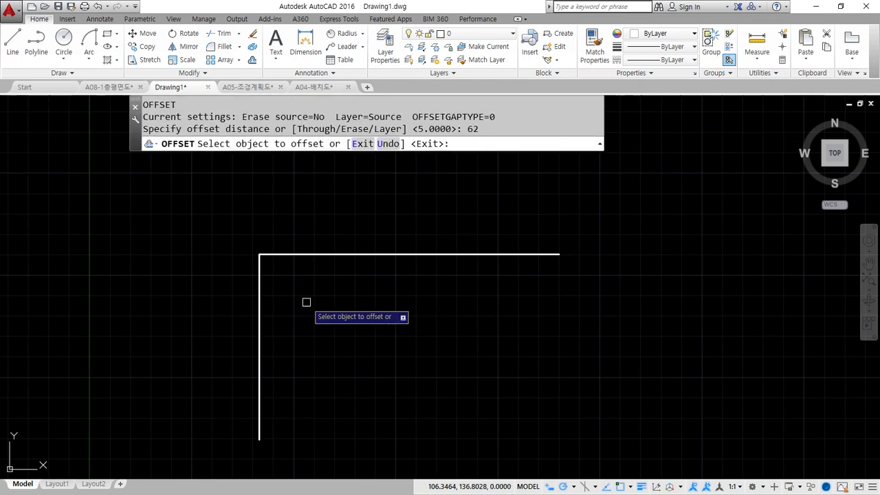
click(313, 255)
click(310, 361)
key(Return)
Offset the left vertical line to the right by 30
key(Return)
text(30)
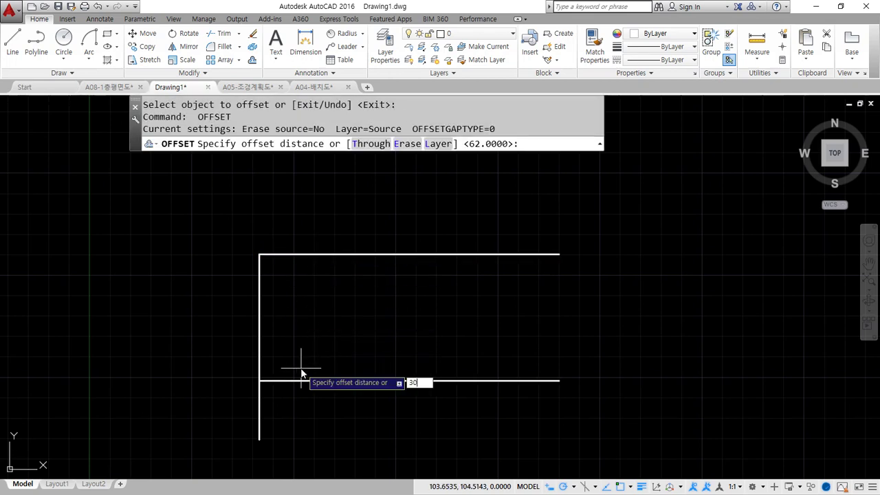
key(Return)
click(259, 366)
click(309, 367)
key(Return)
Offset the second vertical line to the right by 39
key(Return)
text(39)
key(Return)
click(320, 436)
click(386, 356)
key(Return)
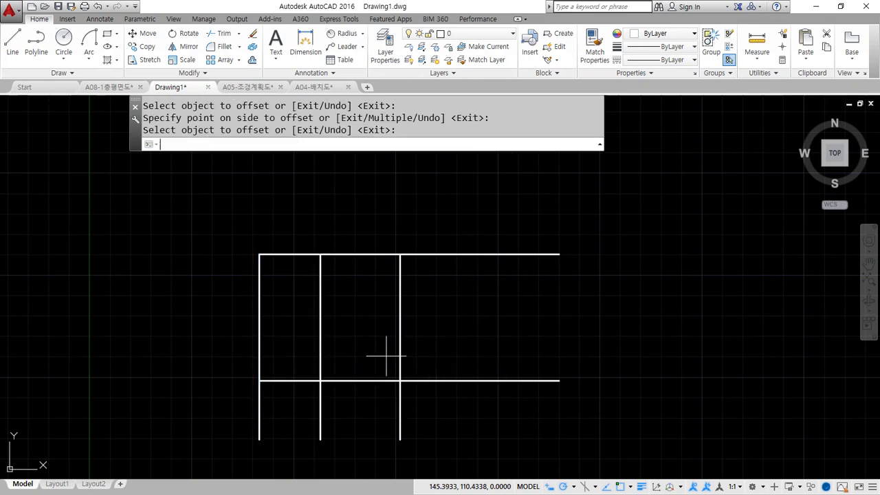
Offset the third vertical line to the right by 41
key(Return)
text(41)
key(Return)
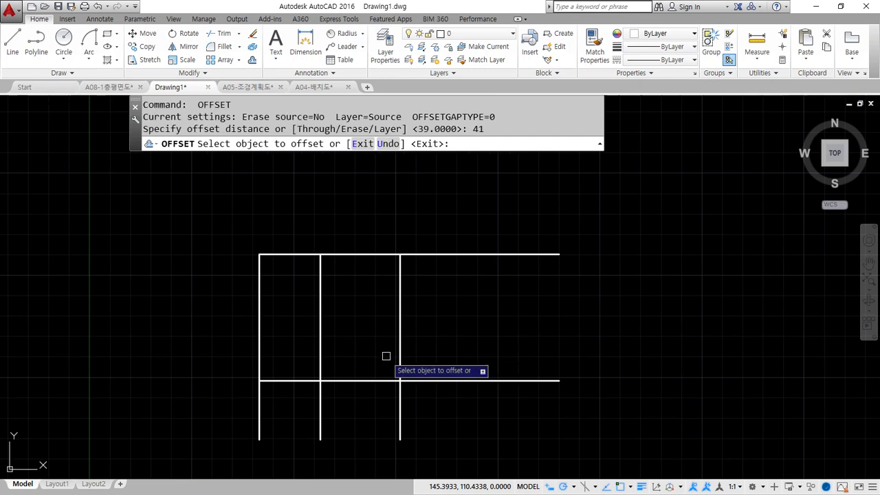
click(400, 349)
click(483, 350)
key(Return)
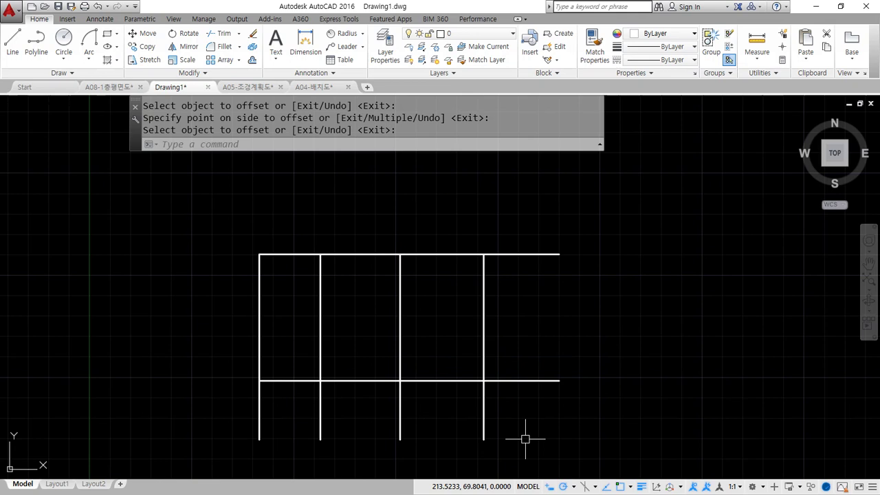
key(Escape)
key(Escape)
Offset the lower horizontal line upward by 10
text(o)
key(Return)
text(10)
key(Return)
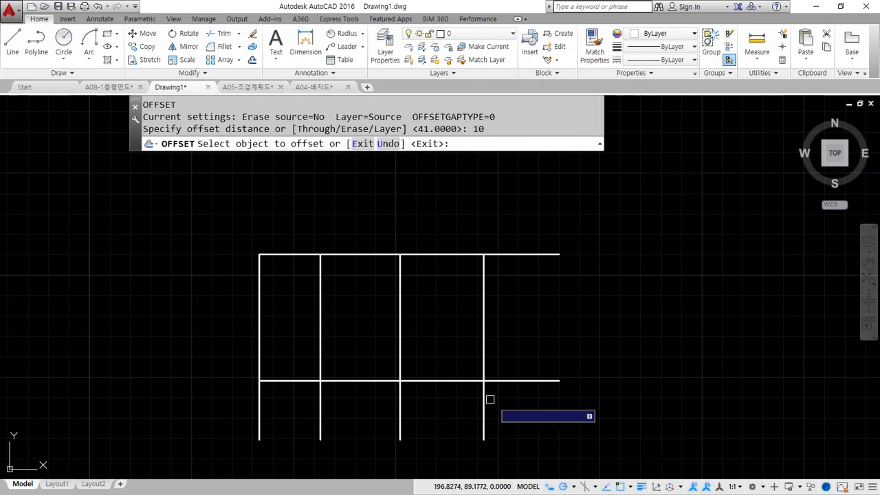
click(457, 380)
click(453, 364)
key(Return)
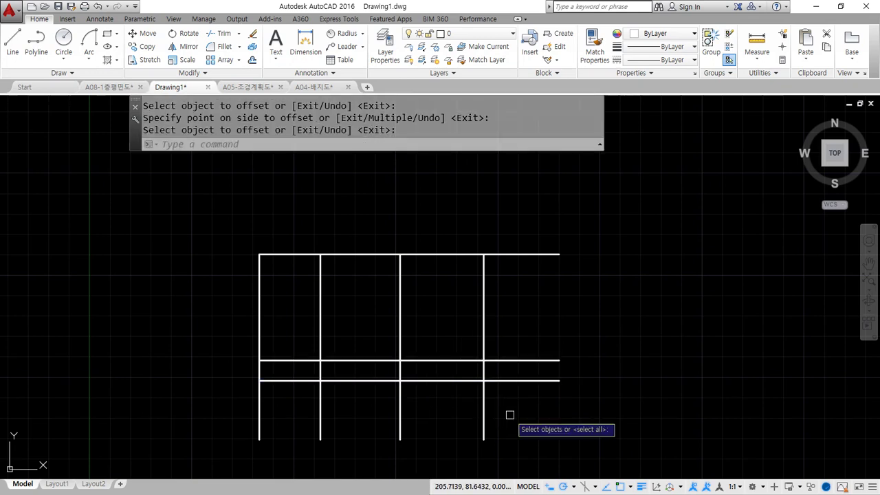
Trim the vertical tails and the inner segments at the lower left to form the stepped corner of the outline
text(tr)
key(Return)
key(Return)
click(578, 432)
click(381, 372)
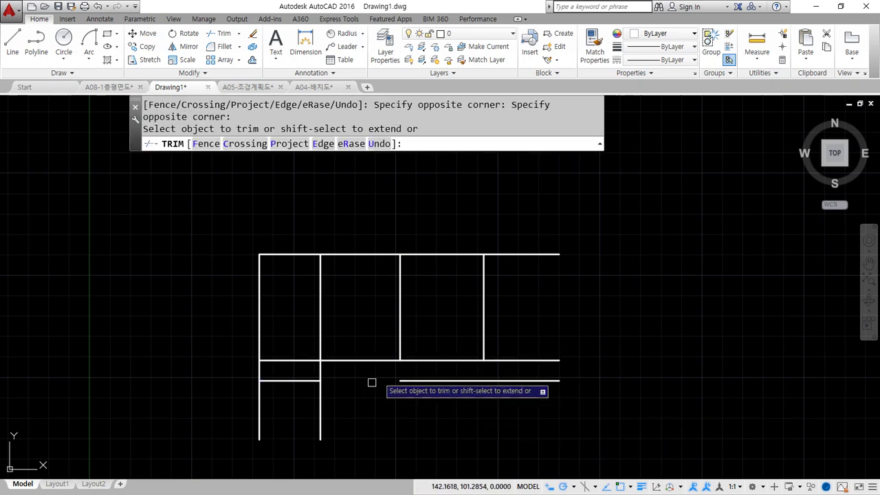
click(353, 424)
click(247, 405)
click(290, 360)
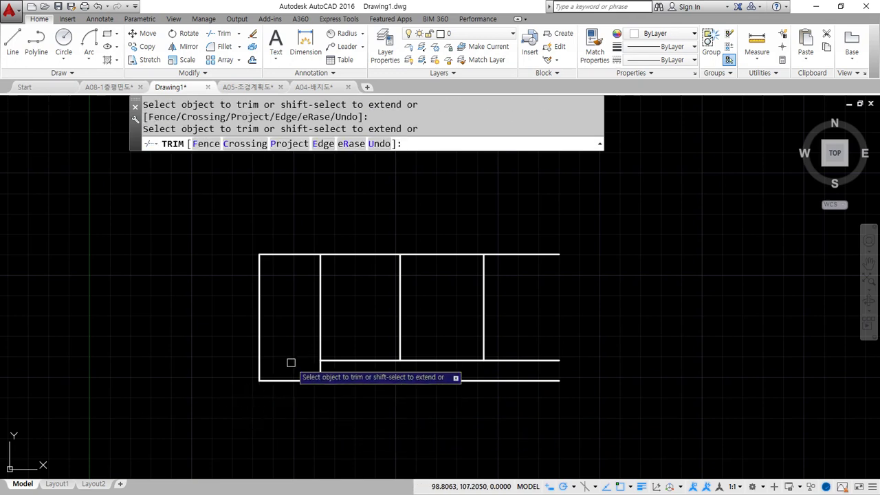
click(305, 318)
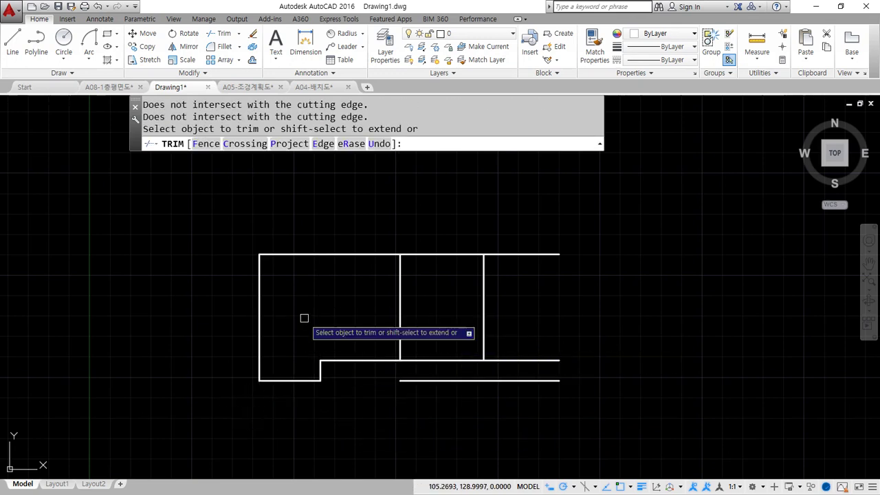
key(Return)
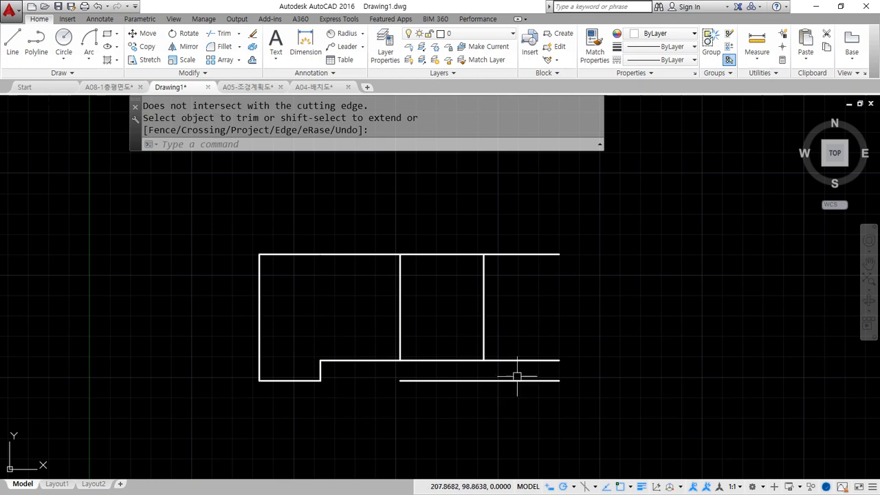
Trim the stepped edge's overhang past the last vertical, then erase the leftover lower segment and the two inner verticals
key(Return)
key(Return)
click(519, 372)
click(511, 381)
click(511, 324)
click(375, 321)
text(E)
key(Return)
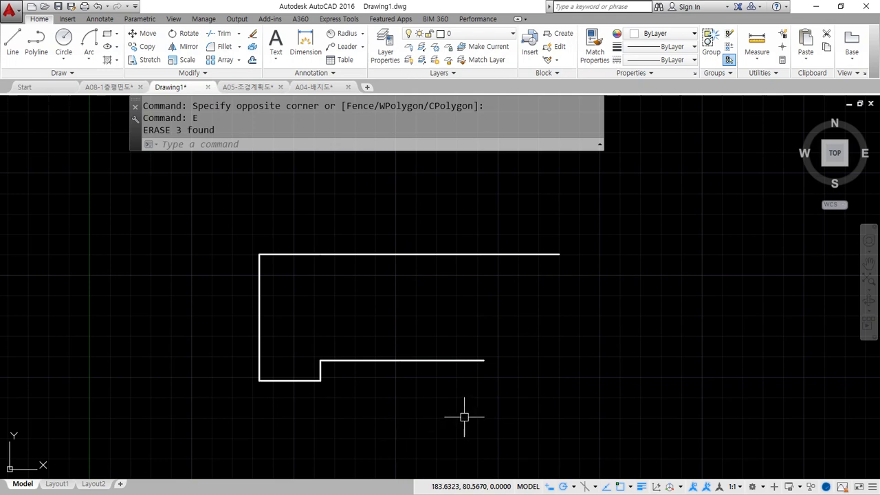
Draw two concentric circles with radii 22.5 and 39 centred on the upper corner of the step
text(C)
key(Return)
click(320, 360)
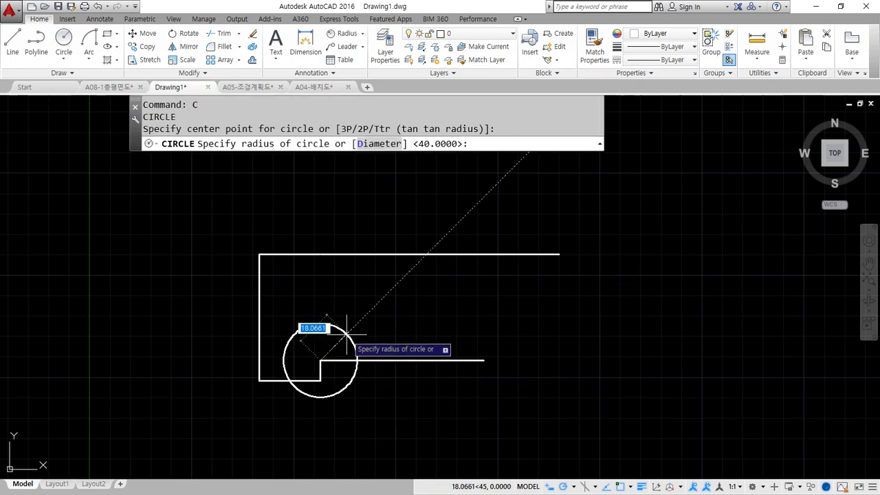
text(22.5)
key(Return)
key(Return)
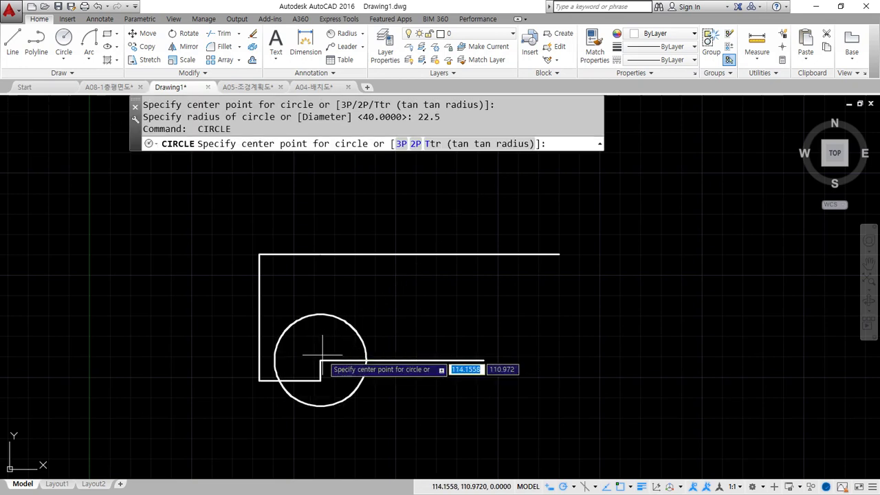
click(320, 360)
text(39)
key(Return)
Add a construction line at 65 degrees through the circles' centre
scroll(327, 342, up, 2)
mouse_move(315, 371)
mouse_down()
mouse_move(368, 296)
mouse_move(372, 270)
mouse_move(345, 273)
mouse_up()
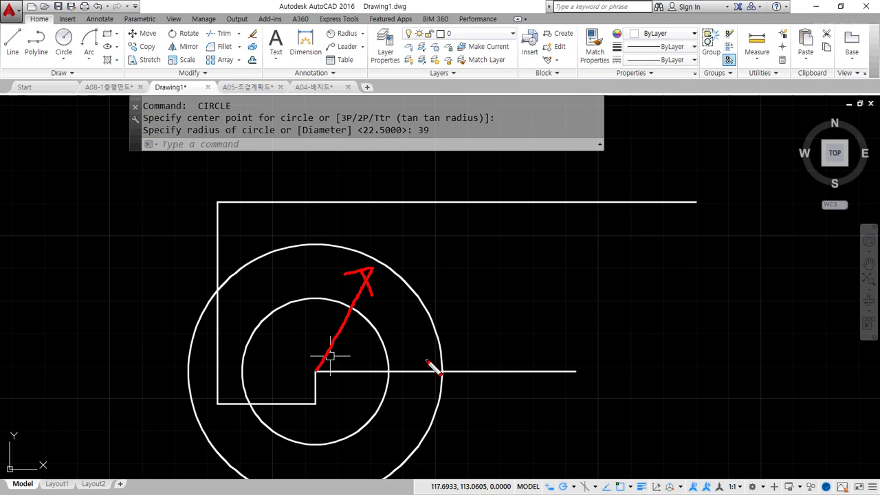
key(Escape)
text(XL)
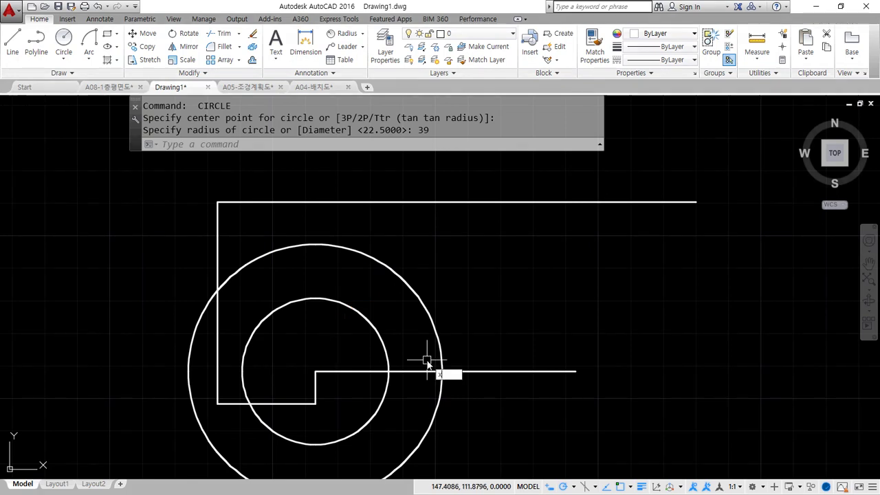
key(Return)
text(a)
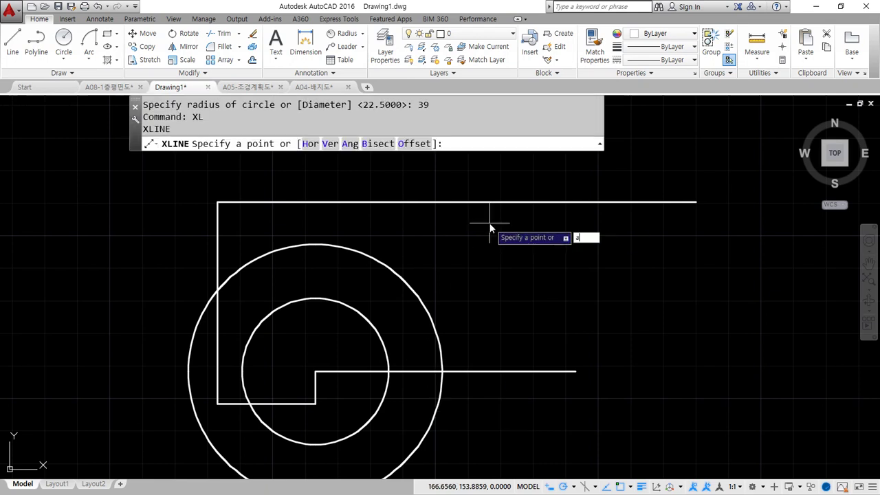
key(Return)
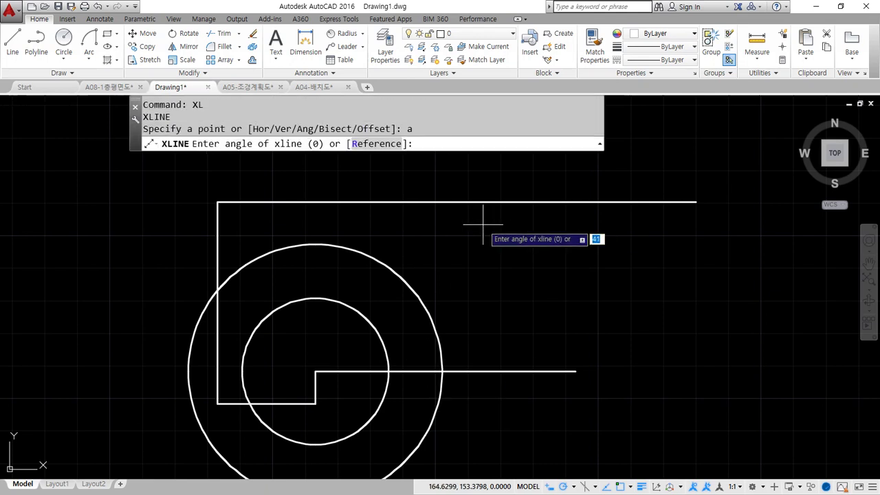
text(65)
key(Return)
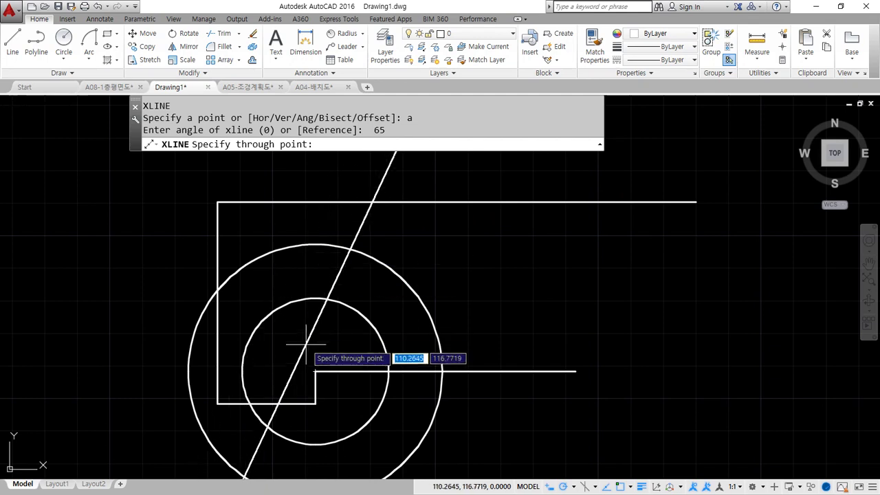
click(315, 371)
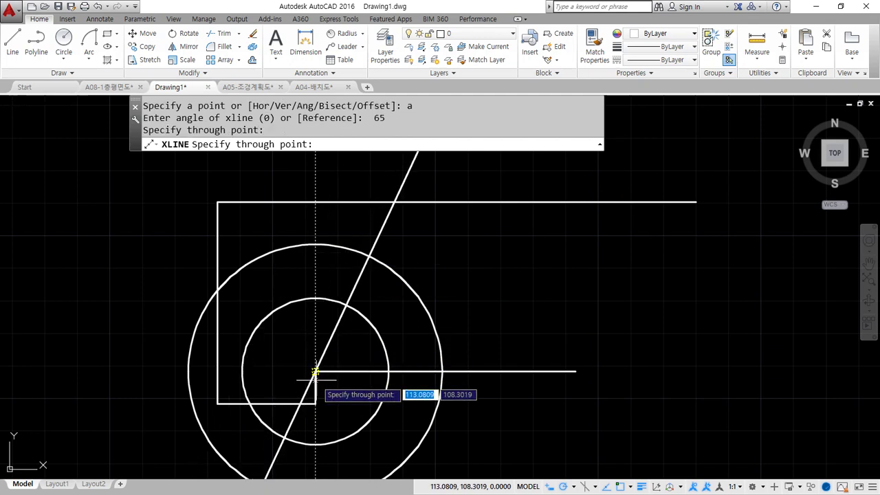
key(Return)
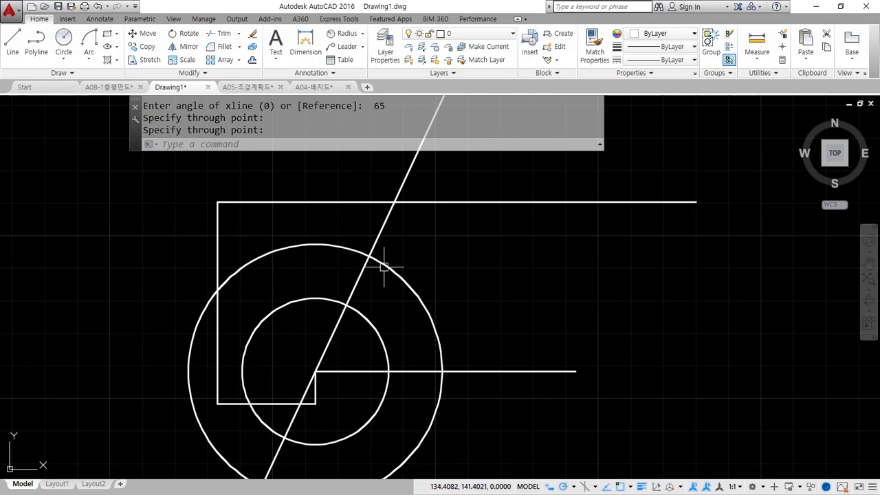
Trim the upper arcs of both circles left of the construction line and the horizontal edge between the two circles
text(tr)
key(Return)
key(Return)
click(334, 251)
click(317, 301)
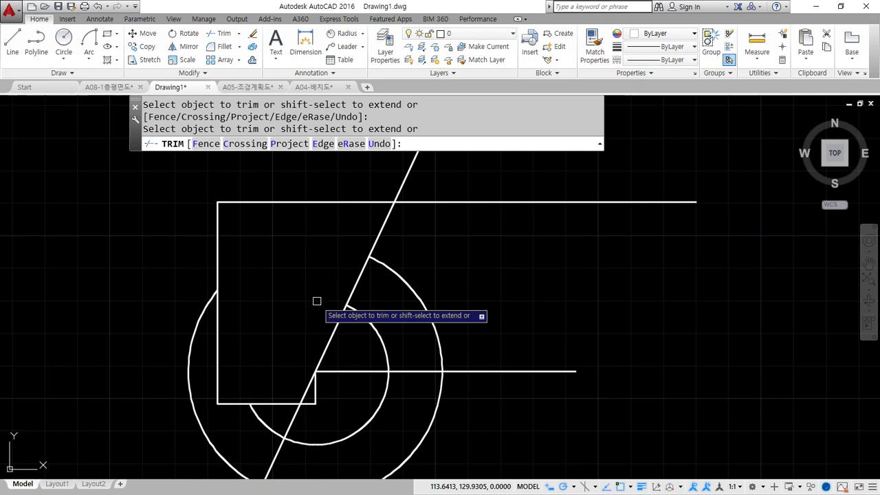
key(Return)
key(Return)
key(Return)
click(419, 372)
key(Return)
Fillet the 65-degree line with radius 0 to the inner and outer arcs, closing the slot's slanted end
text(f)
key(Return)
click(365, 318)
click(358, 278)
key(Return)
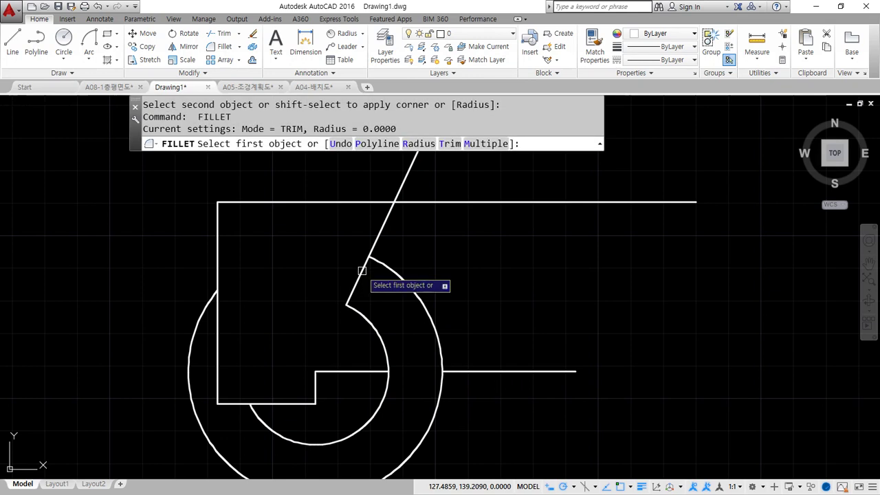
click(363, 270)
click(370, 268)
Fillet the inner arc to the left horizontal segment and the outer arc to the right one with radius 0
key(Return)
click(362, 371)
click(380, 352)
key(Return)
click(438, 346)
click(476, 371)
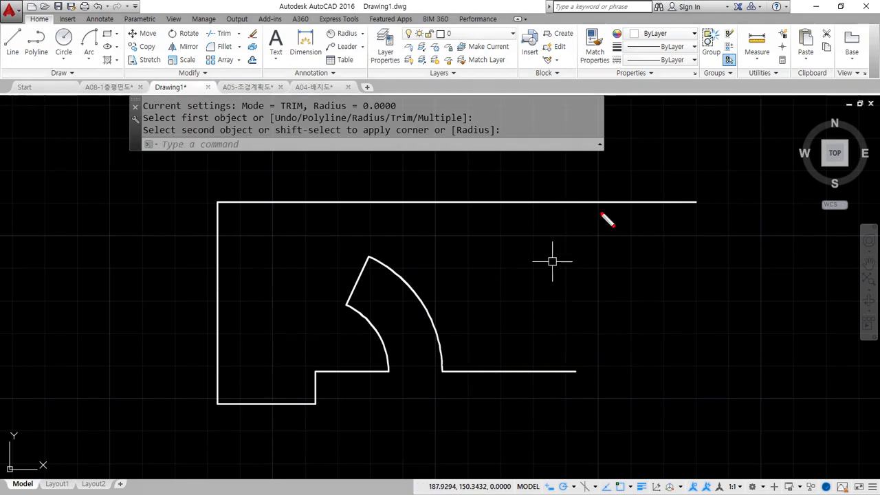
drag(575, 368, 610, 438)
mouse_move(560, 365)
mouse_down()
mouse_move(581, 340)
mouse_move(597, 390)
mouse_up()
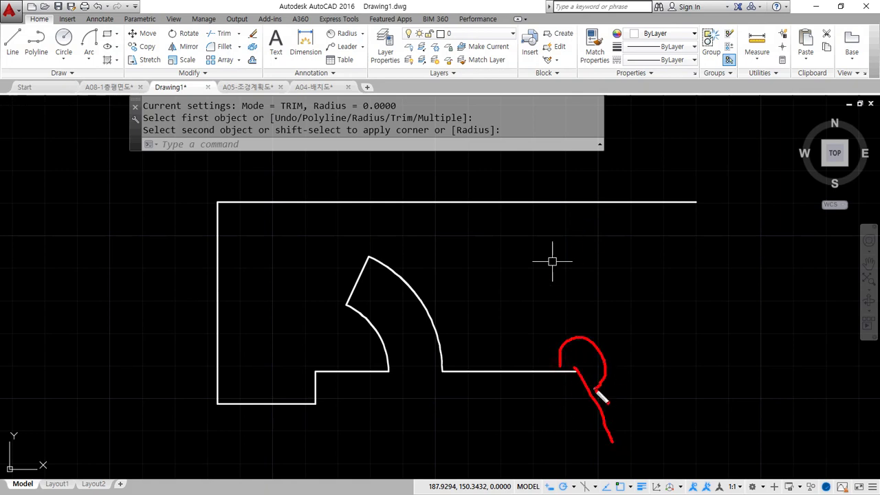
drag(596, 203, 673, 461)
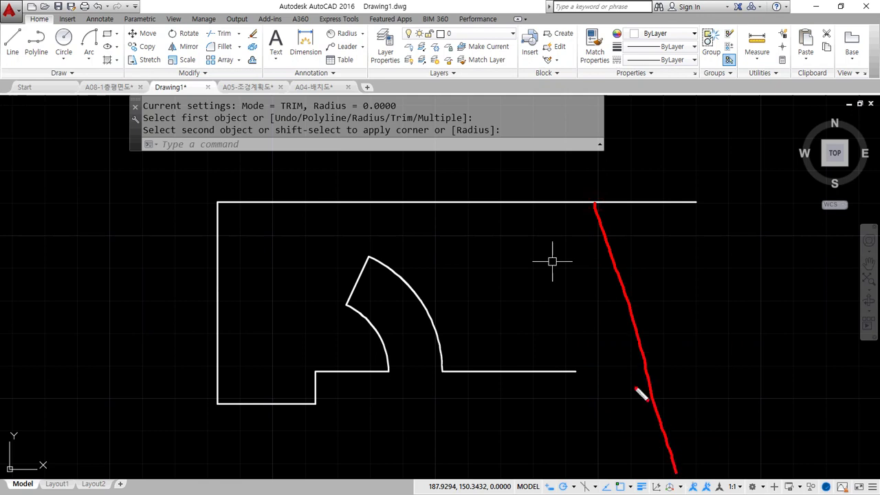
drag(556, 210, 599, 253)
mouse_move(542, 220)
mouse_down()
mouse_move(554, 207)
mouse_move(583, 203)
mouse_up()
mouse_move(693, 235)
mouse_down()
mouse_move(659, 191)
mouse_move(694, 269)
mouse_move(750, 191)
mouse_move(696, 279)
mouse_move(762, 228)
mouse_move(717, 282)
mouse_up()
key(Escape)
Rotate a copy of the long upper horizontal line by 101 degrees about its right endpoint
middle_drag(704, 277, 576, 279)
text(ro)
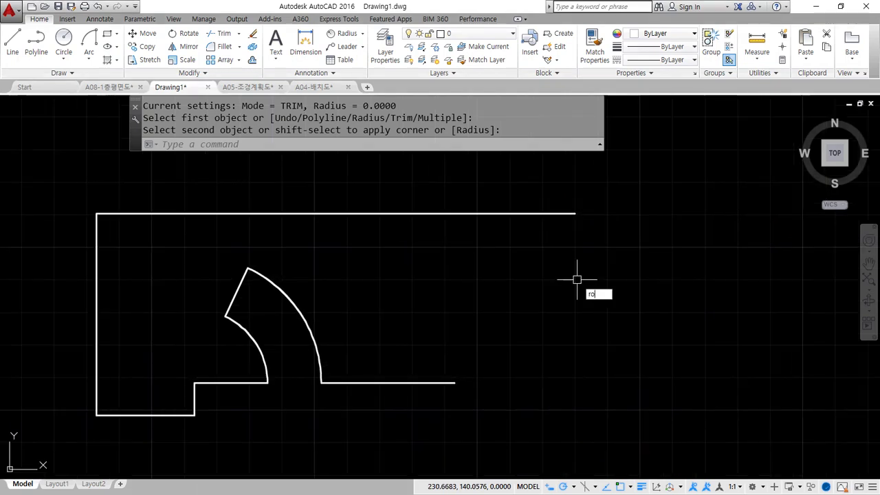
key(Return)
click(538, 211)
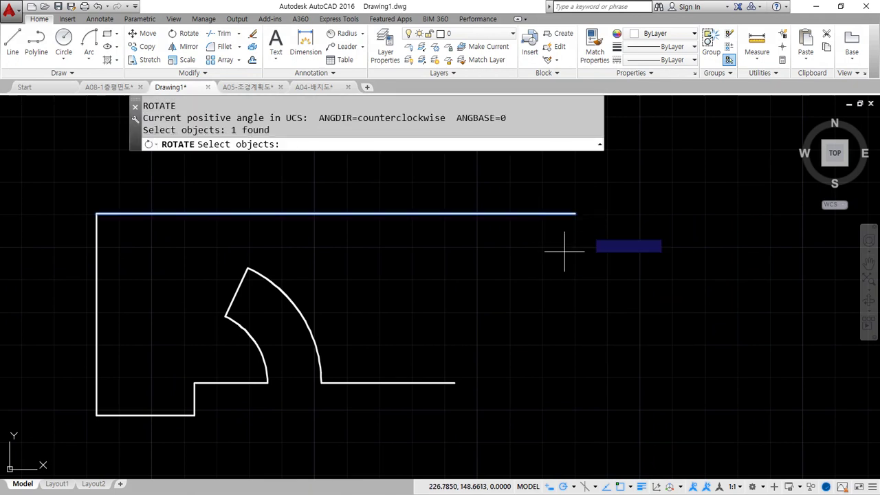
key(Return)
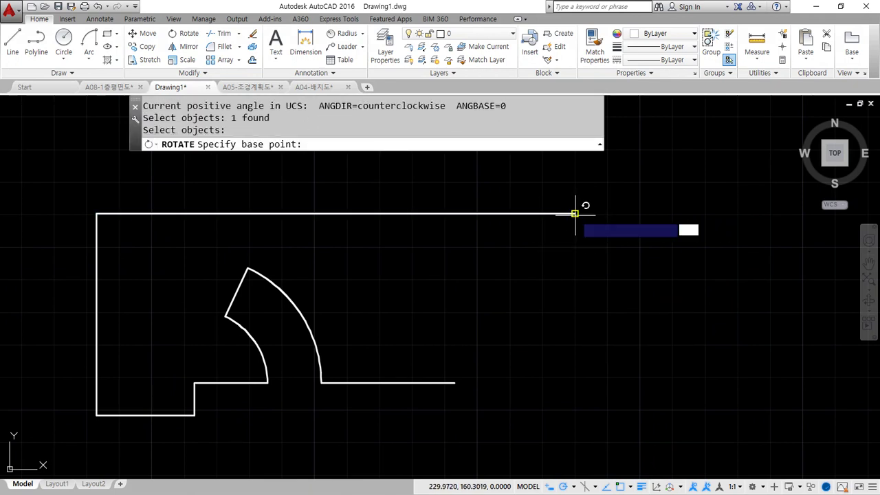
click(574, 214)
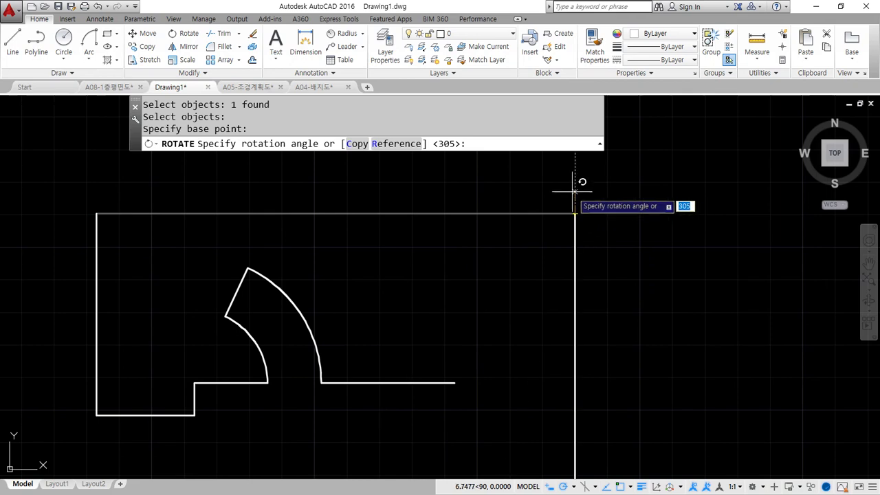
mouse_move(536, 216)
mouse_down()
mouse_move(543, 246)
mouse_move(585, 270)
mouse_move(584, 291)
mouse_up()
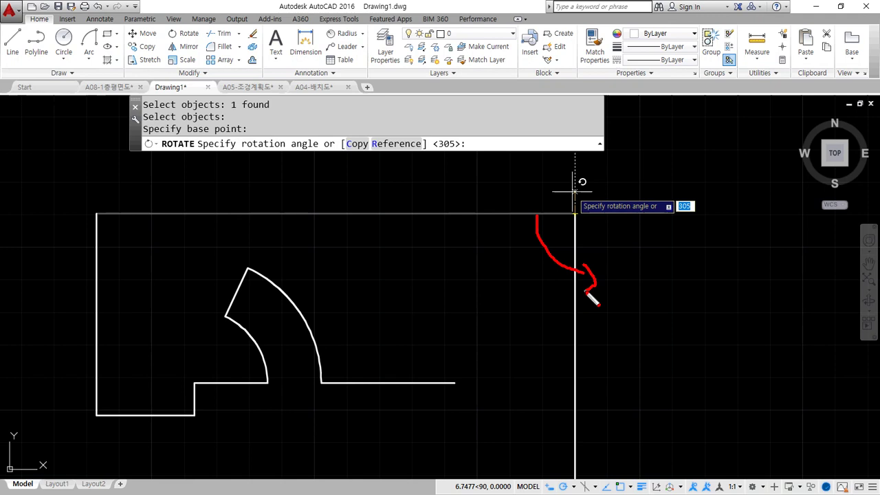
drag(360, 165, 372, 170)
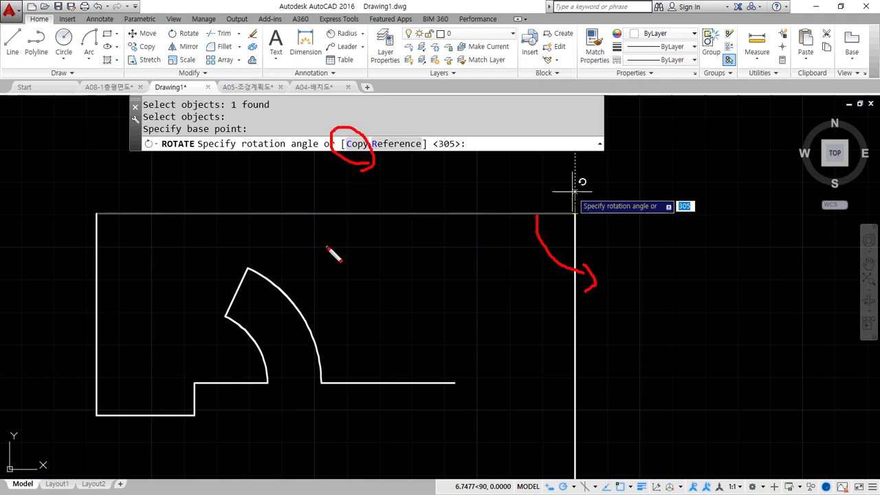
mouse_move(194, 207)
mouse_down()
mouse_move(231, 212)
mouse_move(391, 309)
mouse_move(343, 337)
mouse_up()
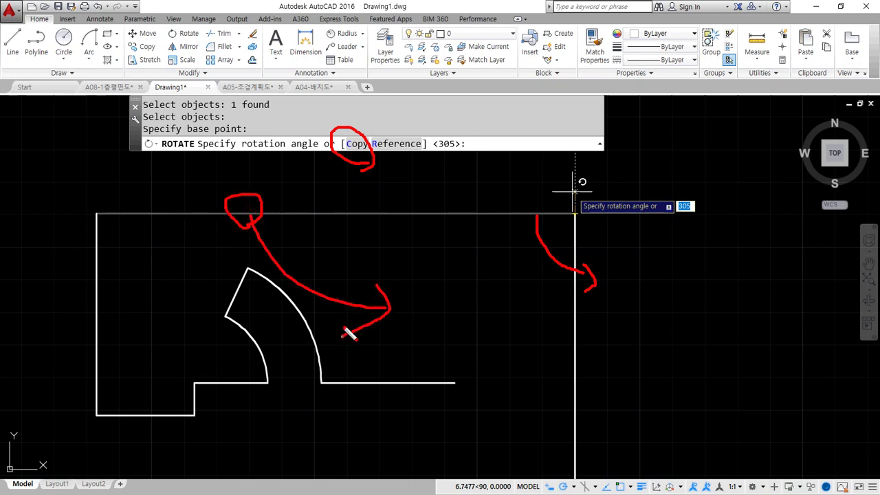
key(Escape)
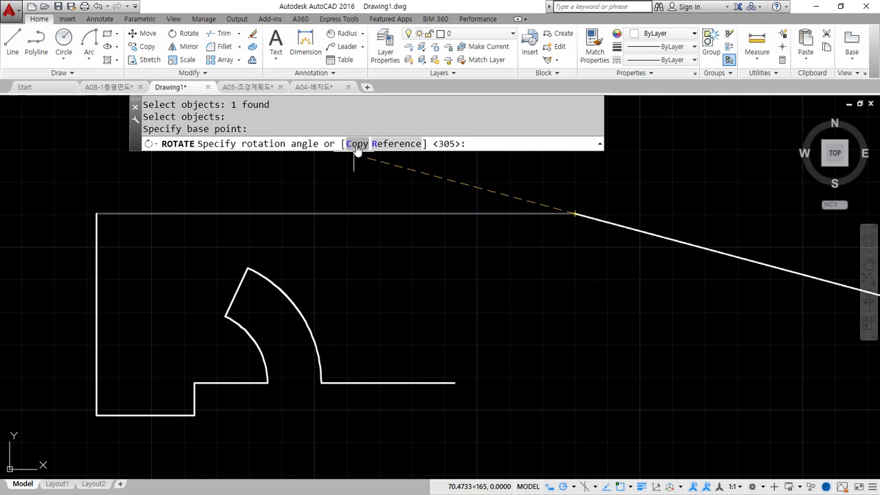
click(356, 144)
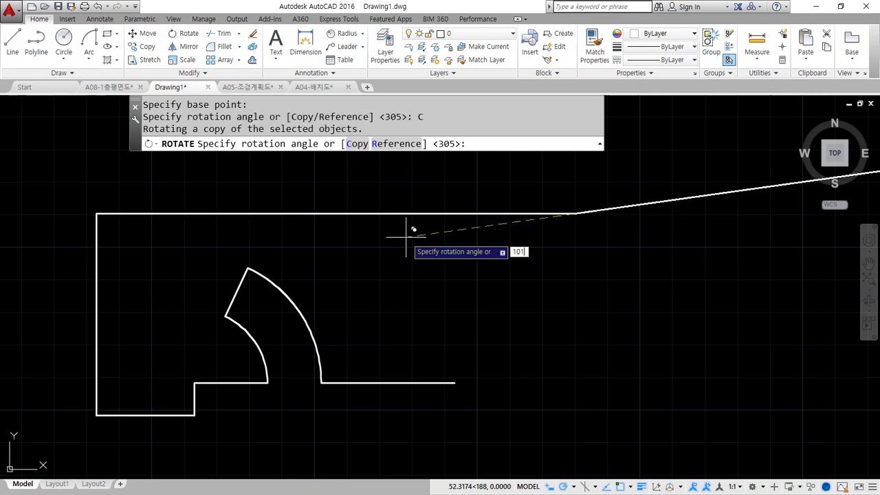
key(Return)
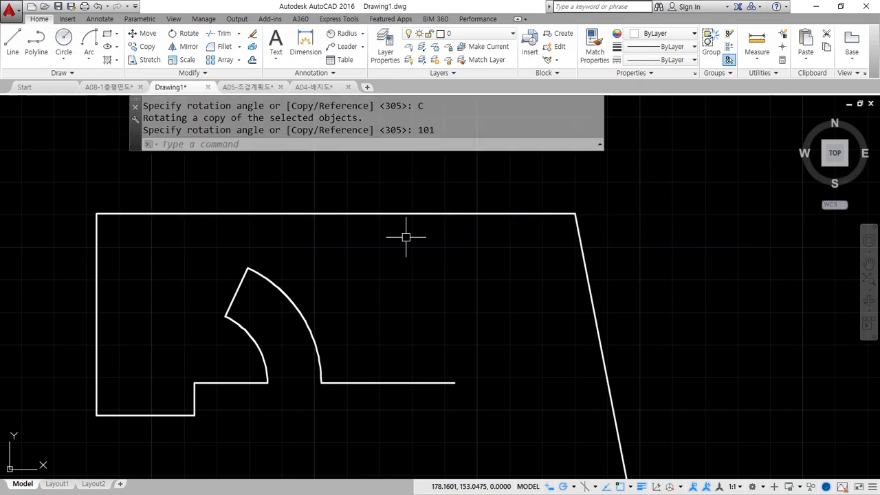
Rotate a copy of the slanted right line by 37 degrees about its lower endpoint
mouse_move(483, 347)
middle_down()
mouse_move(387, 147)
mouse_move(463, 245)
mouse_move(487, 316)
middle_up()
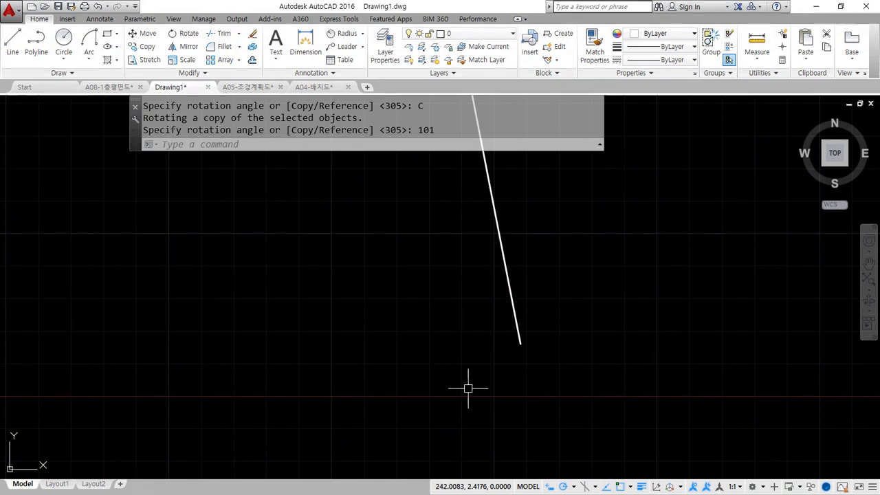
text(ro)
key(Return)
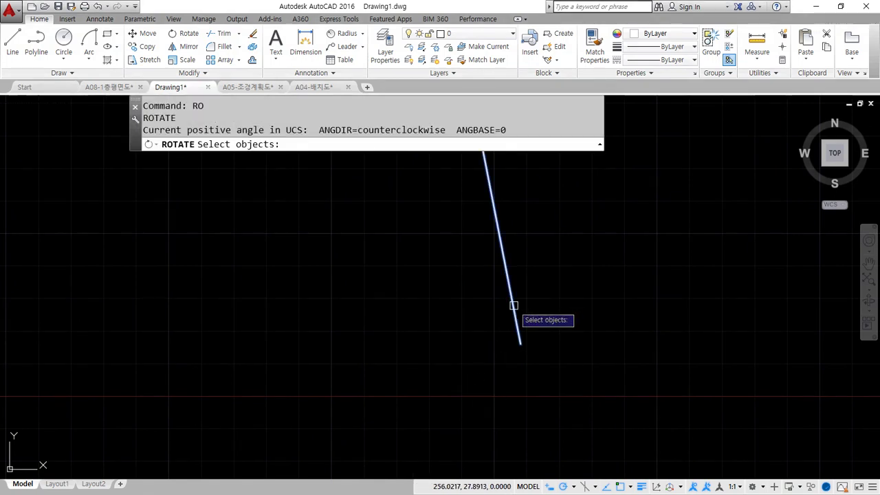
click(514, 305)
key(Return)
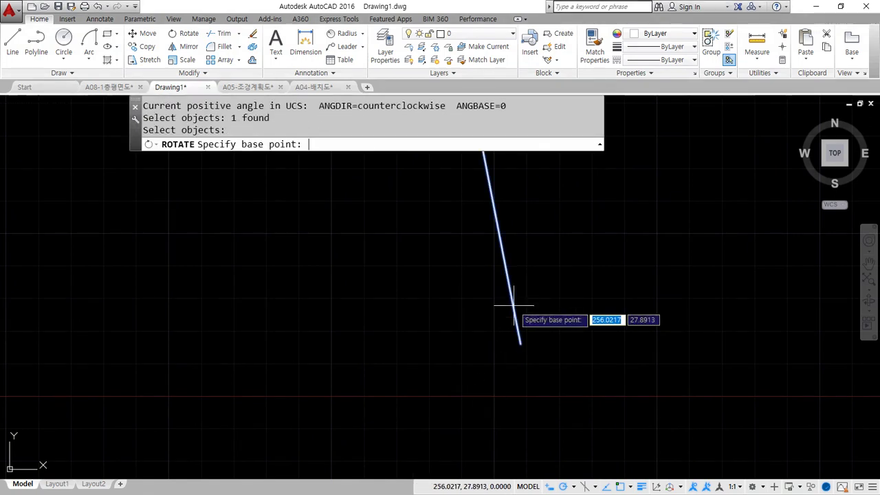
click(520, 343)
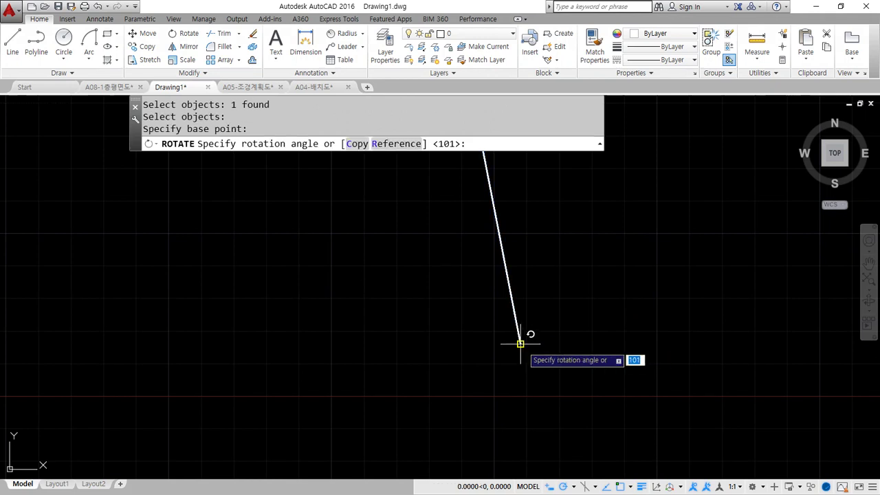
click(355, 145)
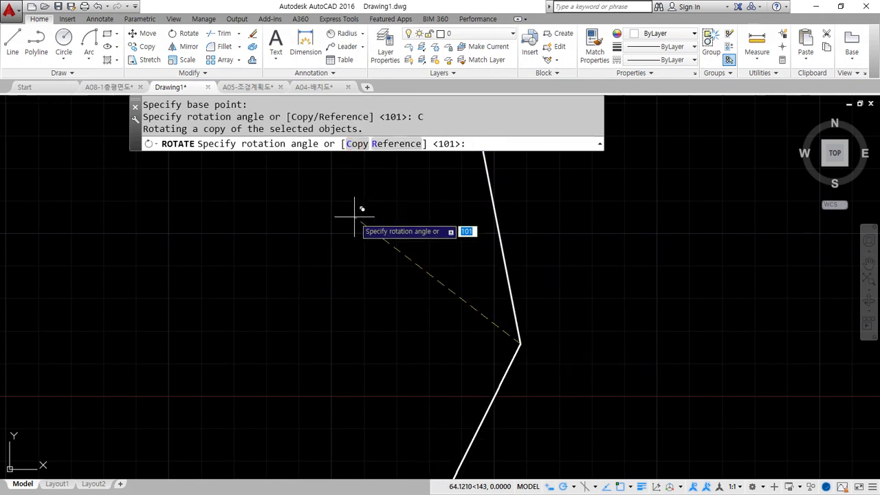
text(37)
key(Return)
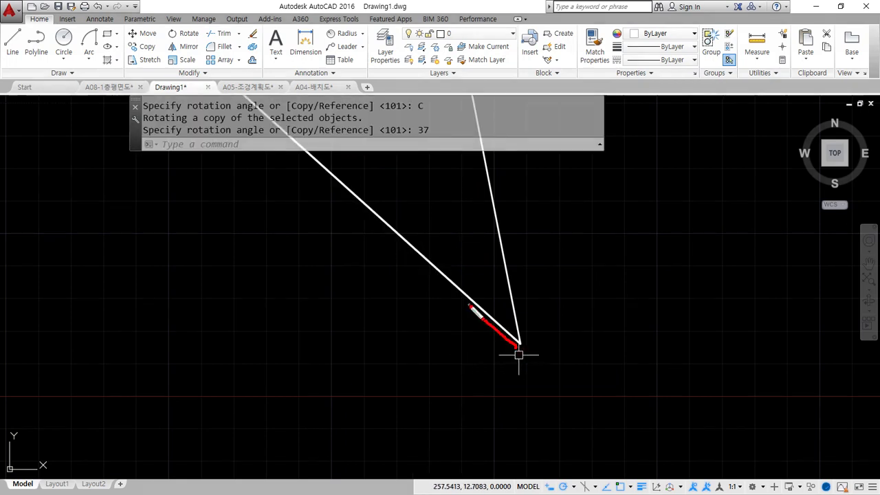
Draw a circle of radius 10 centred on the lower vertex where the two slanted lines meet
drag(489, 301, 464, 318)
drag(536, 343, 496, 357)
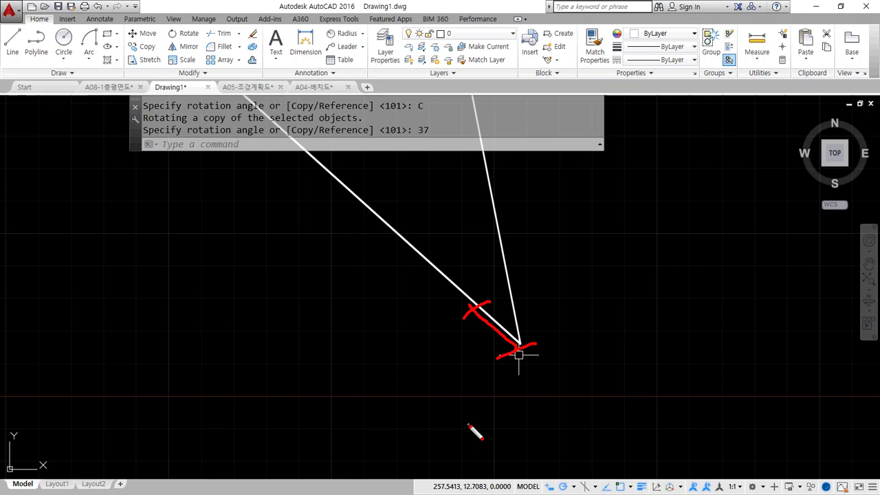
text(c)
key(Return)
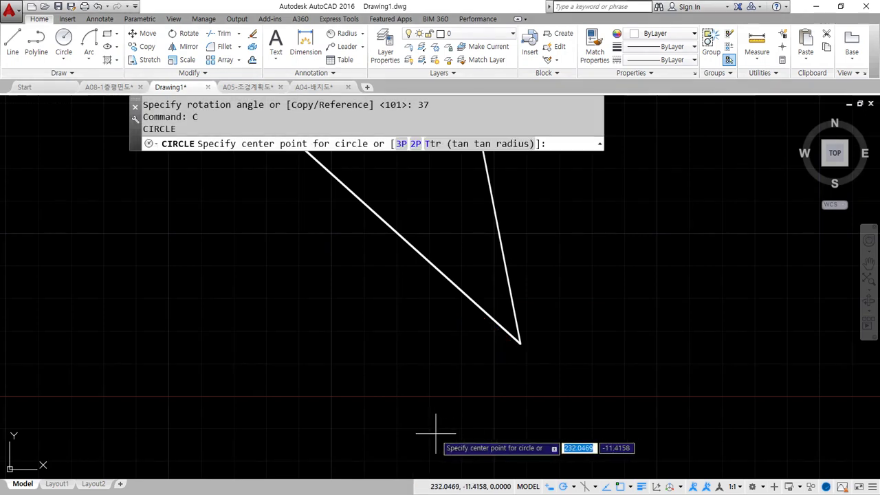
click(521, 343)
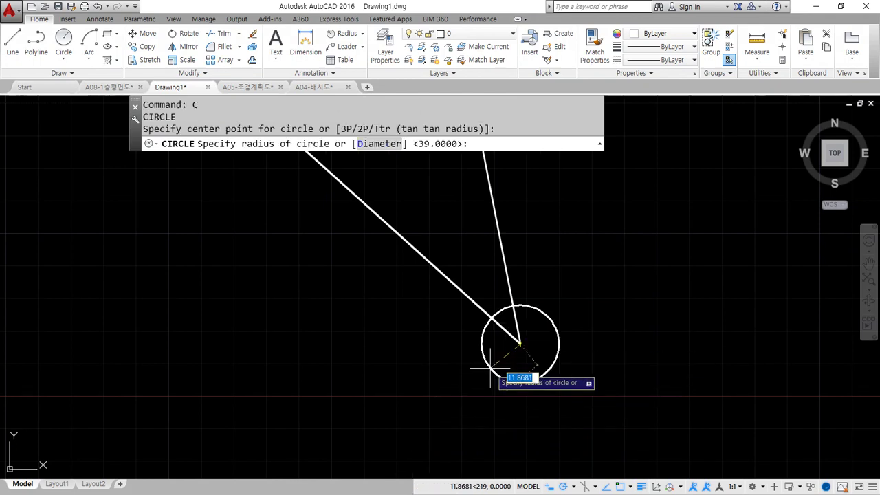
text(10)
key(Return)
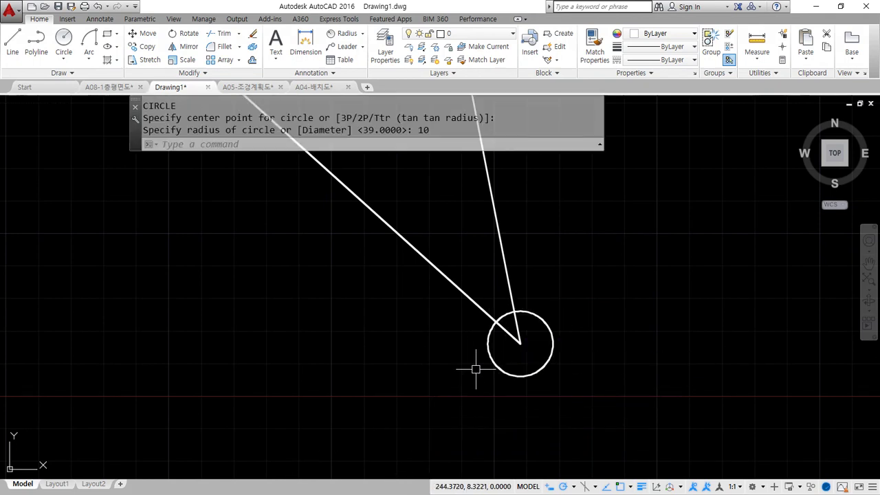
Trim the 37-degree line outside the circle, using the circle as the cutting edge
scroll(529, 343, up, 2)
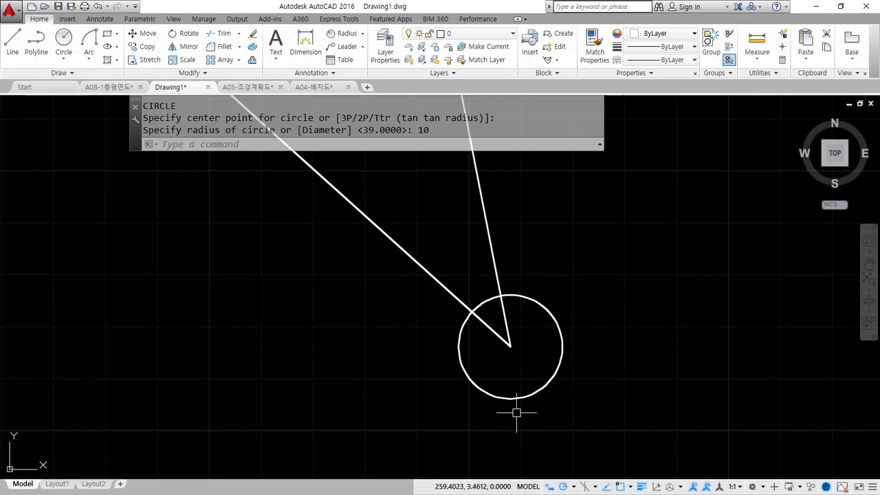
text(tr)
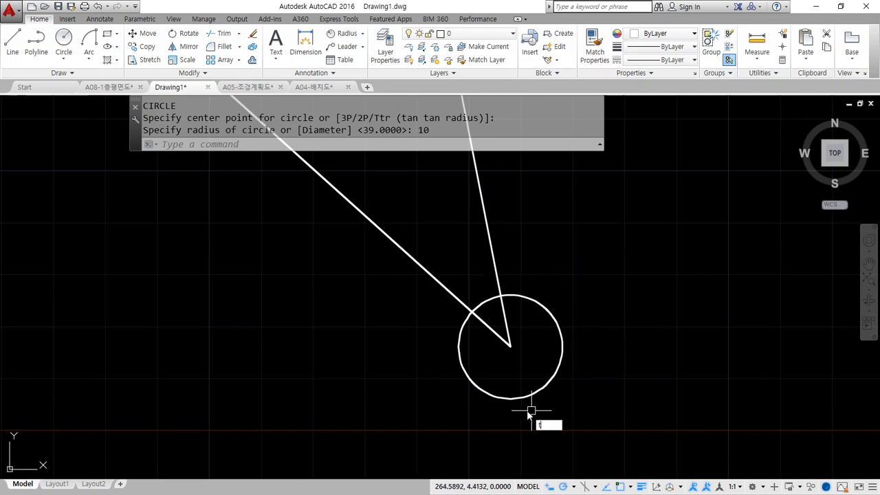
key(Return)
key(Escape)
key(space)
click(512, 399)
key(space)
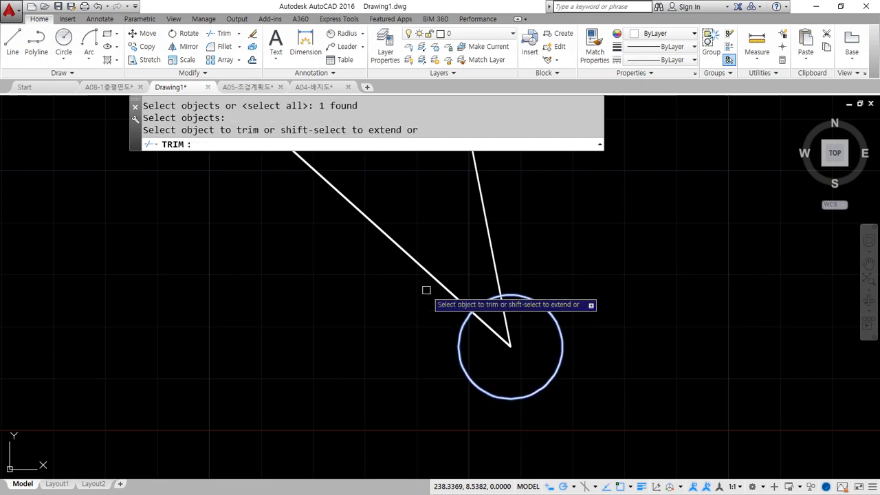
click(429, 273)
key(space)
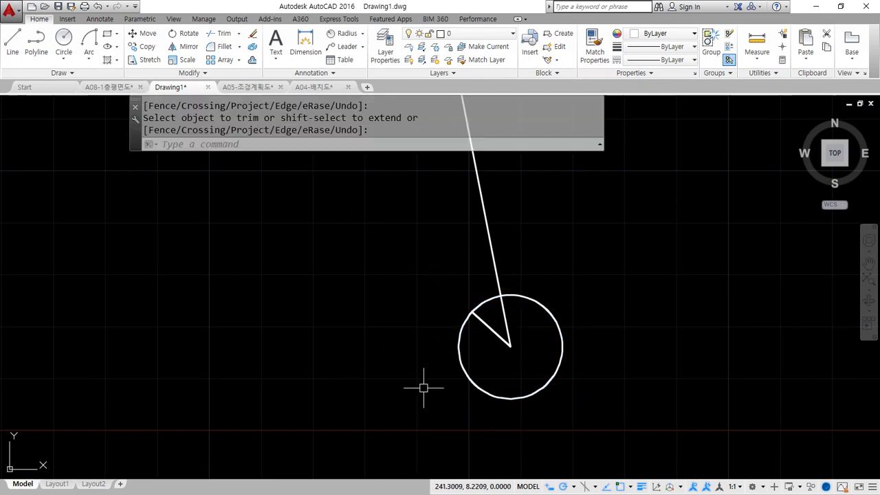
Erase the radius 10 construction circle around the lower vertex
click(565, 406)
click(521, 367)
text(e)
key(space)
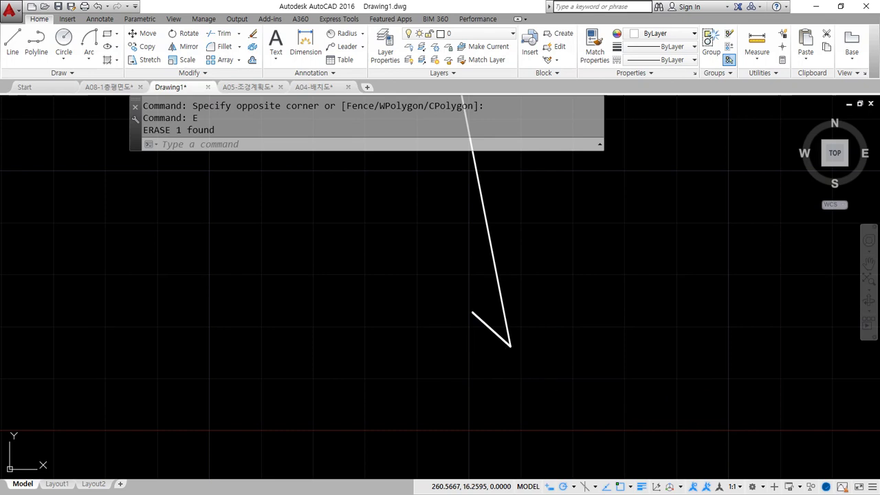
Move the slanted line and its short segment from the segment's free end to the right end of the profile's lower horizontal edge
text(m)
key(space)
click(554, 386)
click(467, 283)
key(space)
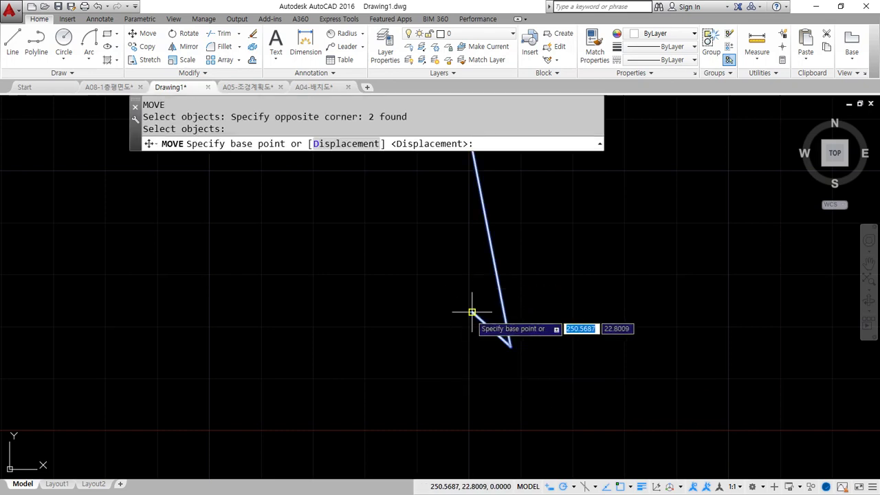
click(473, 310)
scroll(475, 310, down, 3)
middle_drag(356, 250, 418, 330)
scroll(455, 274, up, 4)
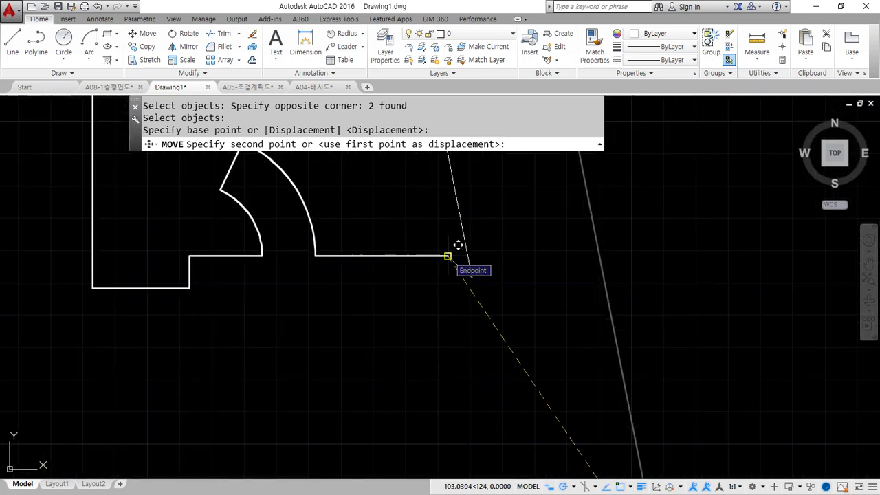
click(448, 255)
Fillet the upper horizontal line and the slanted right line with radius 0 to close the profile's upper right corner
middle_drag(454, 263, 441, 386)
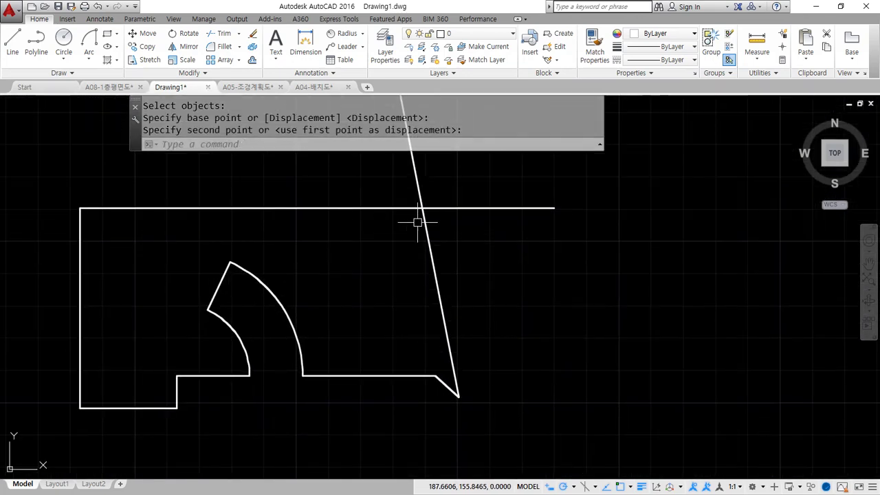
text(f)
key(Return)
click(412, 207)
click(422, 221)
middle_drag(360, 274, 468, 276)
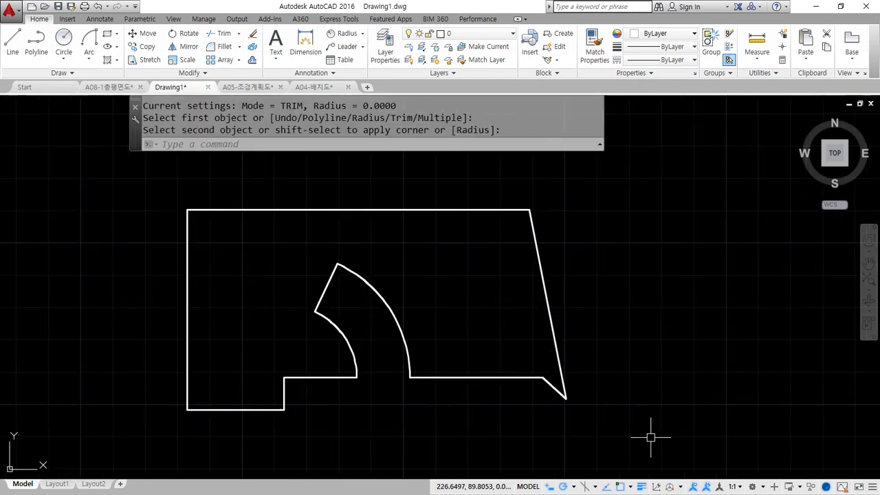